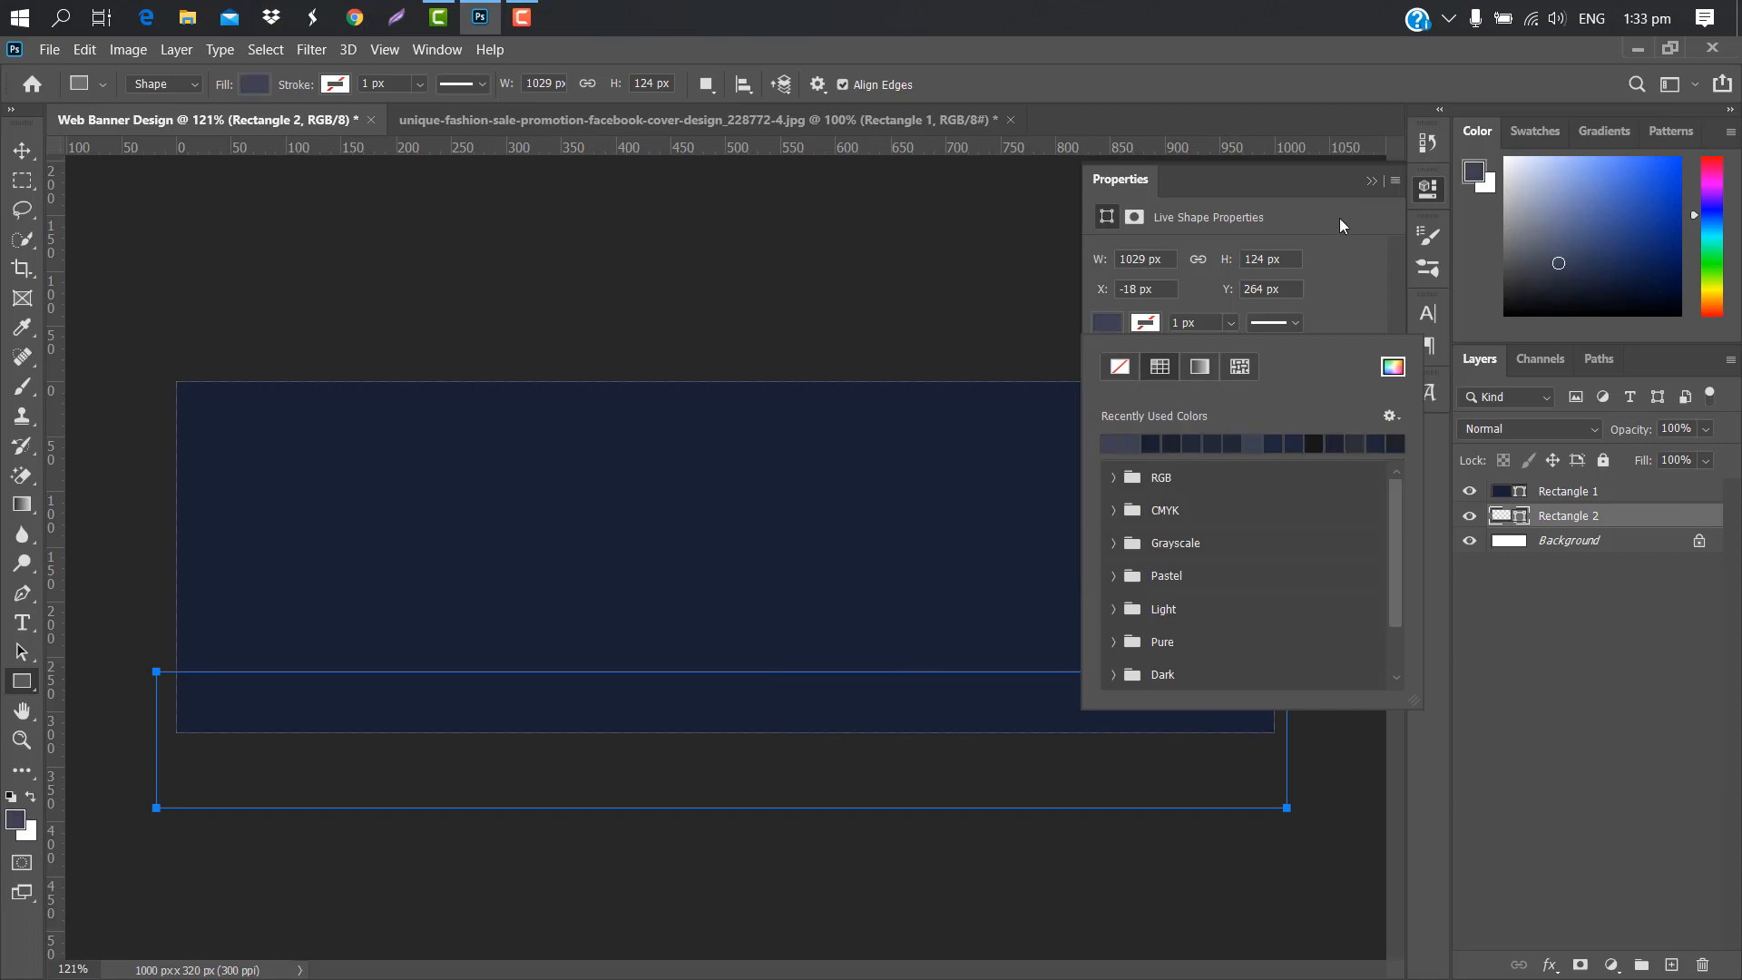
- Place the Rectangle 2 layer above Rectangle 1 and move the strip up to a Y position of 315 px
{"action": "left_click", "coordinate": [1378, 181]}
{"action": "left_click_drag", "start_coordinate": [1631, 515], "coordinate": [1630, 490]}
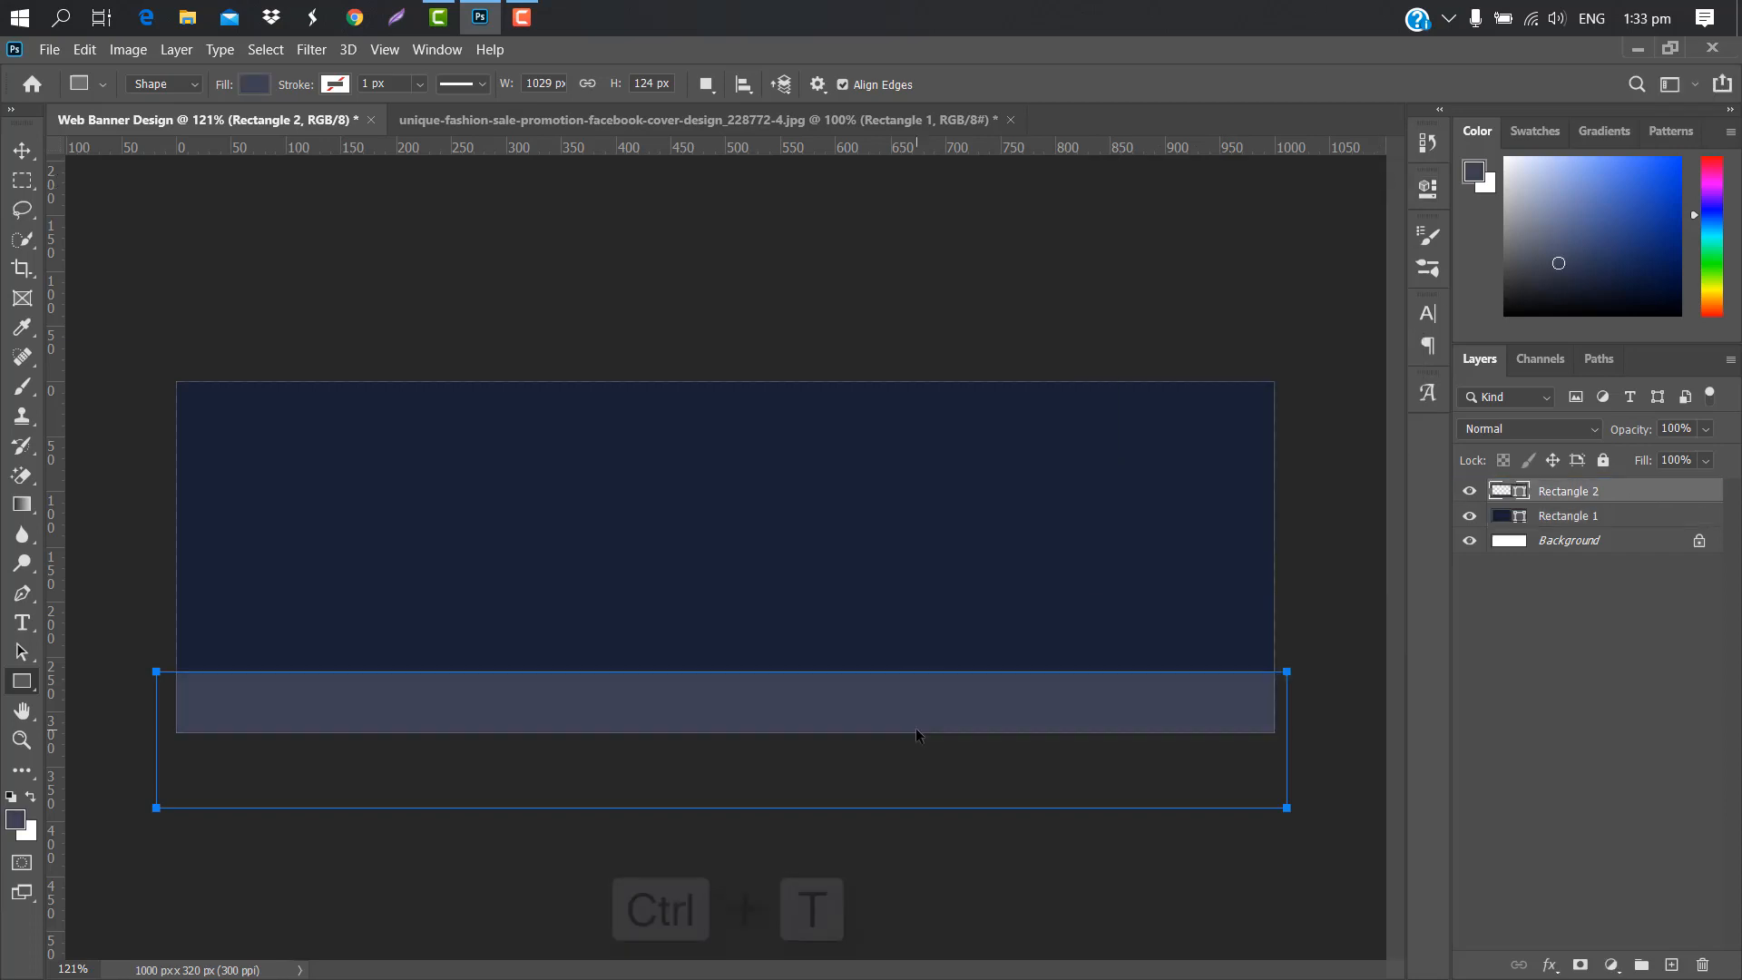
{"action": "key", "text": "ctrl+t"}
{"action": "left_click_drag", "start_coordinate": [842, 747], "coordinate": [846, 737]}
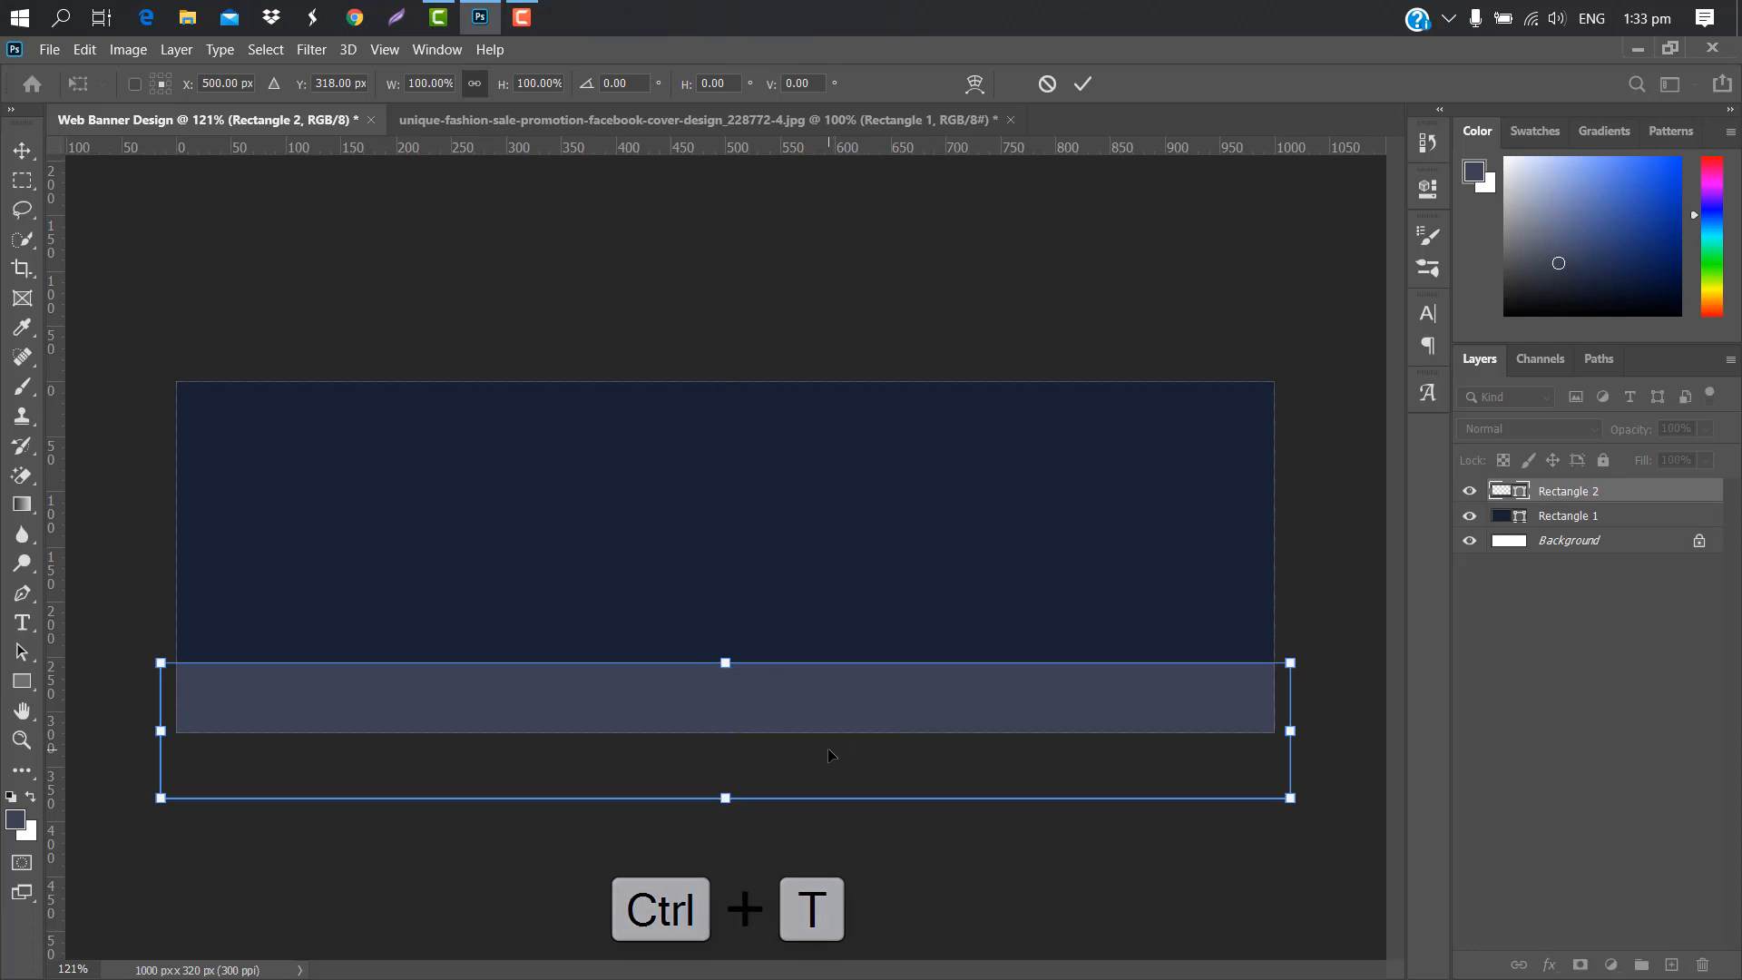
{"action": "key", "text": "Up"}
{"action": "key", "text": "Up"}
{"action": "key", "text": "Up"}
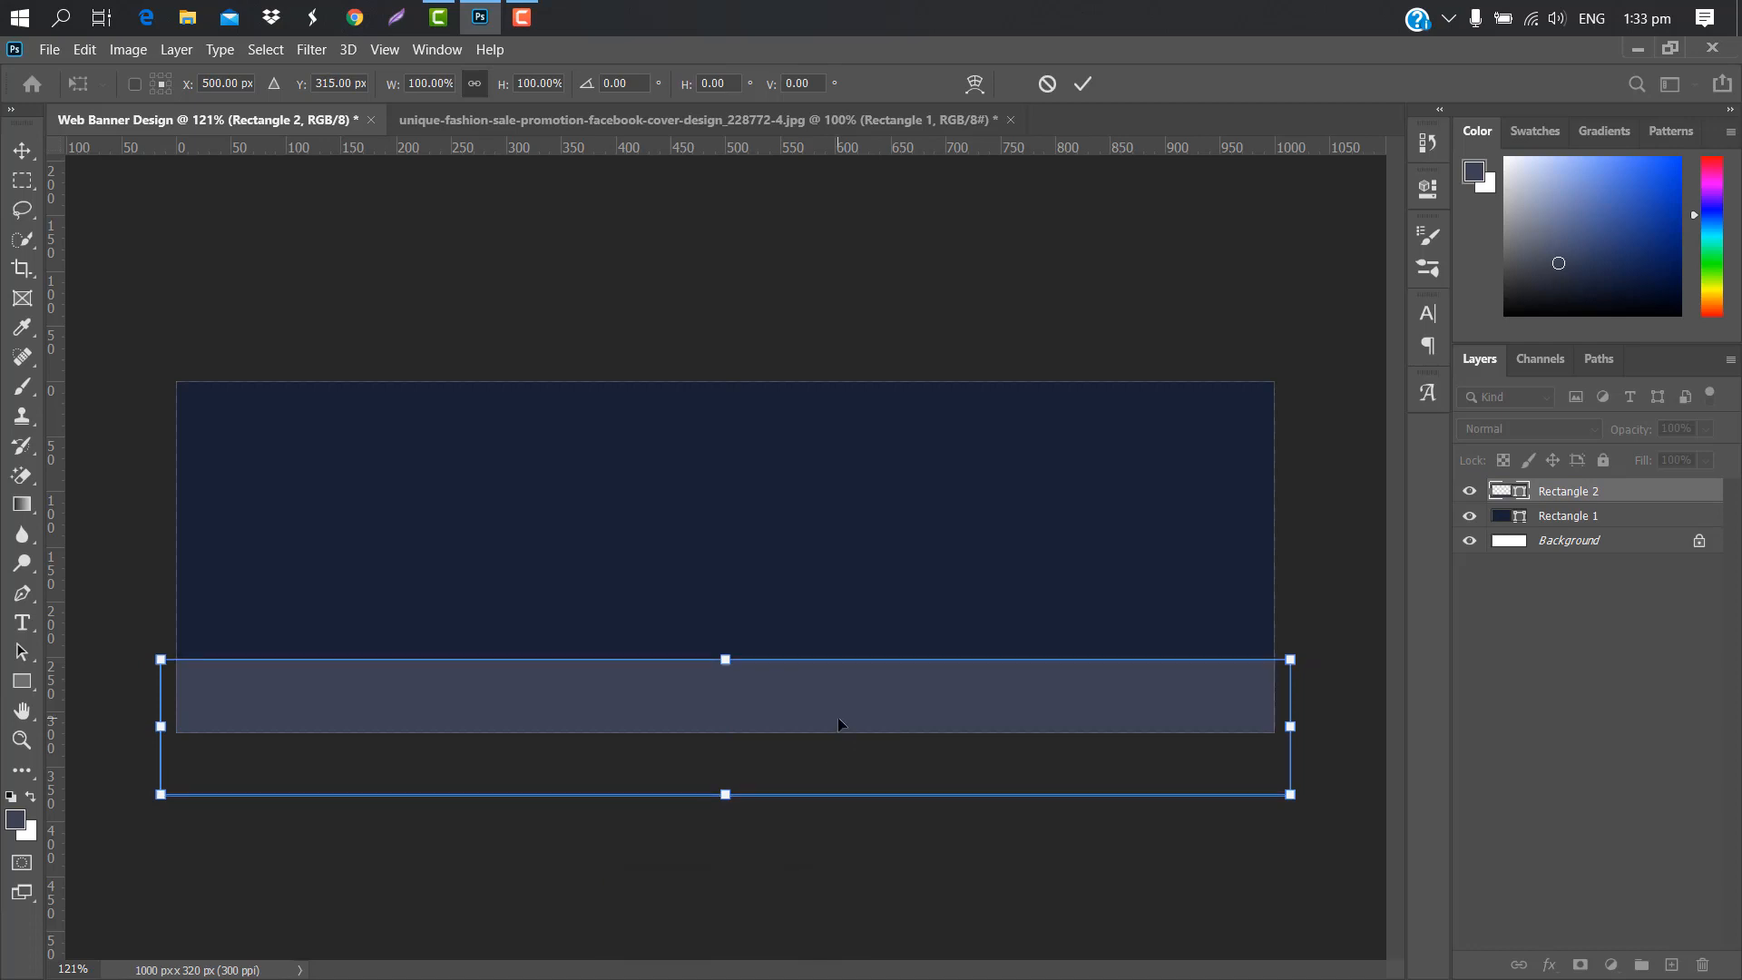
{"action": "left_click", "coordinate": [1083, 85]}
- Add a rectangle about 584 × 77 px with a rounded upper-left corner at the banner's lower right, as the topmost layer
{"action": "mouse_move", "coordinate": [638, 659]}
{"action": "left_mouse_down"}
{"action": "mouse_move", "coordinate": [703, 698]}
{"action": "mouse_move", "coordinate": [1039, 740]}
{"action": "mouse_move", "coordinate": [1280, 743]}
{"action": "left_mouse_up"}
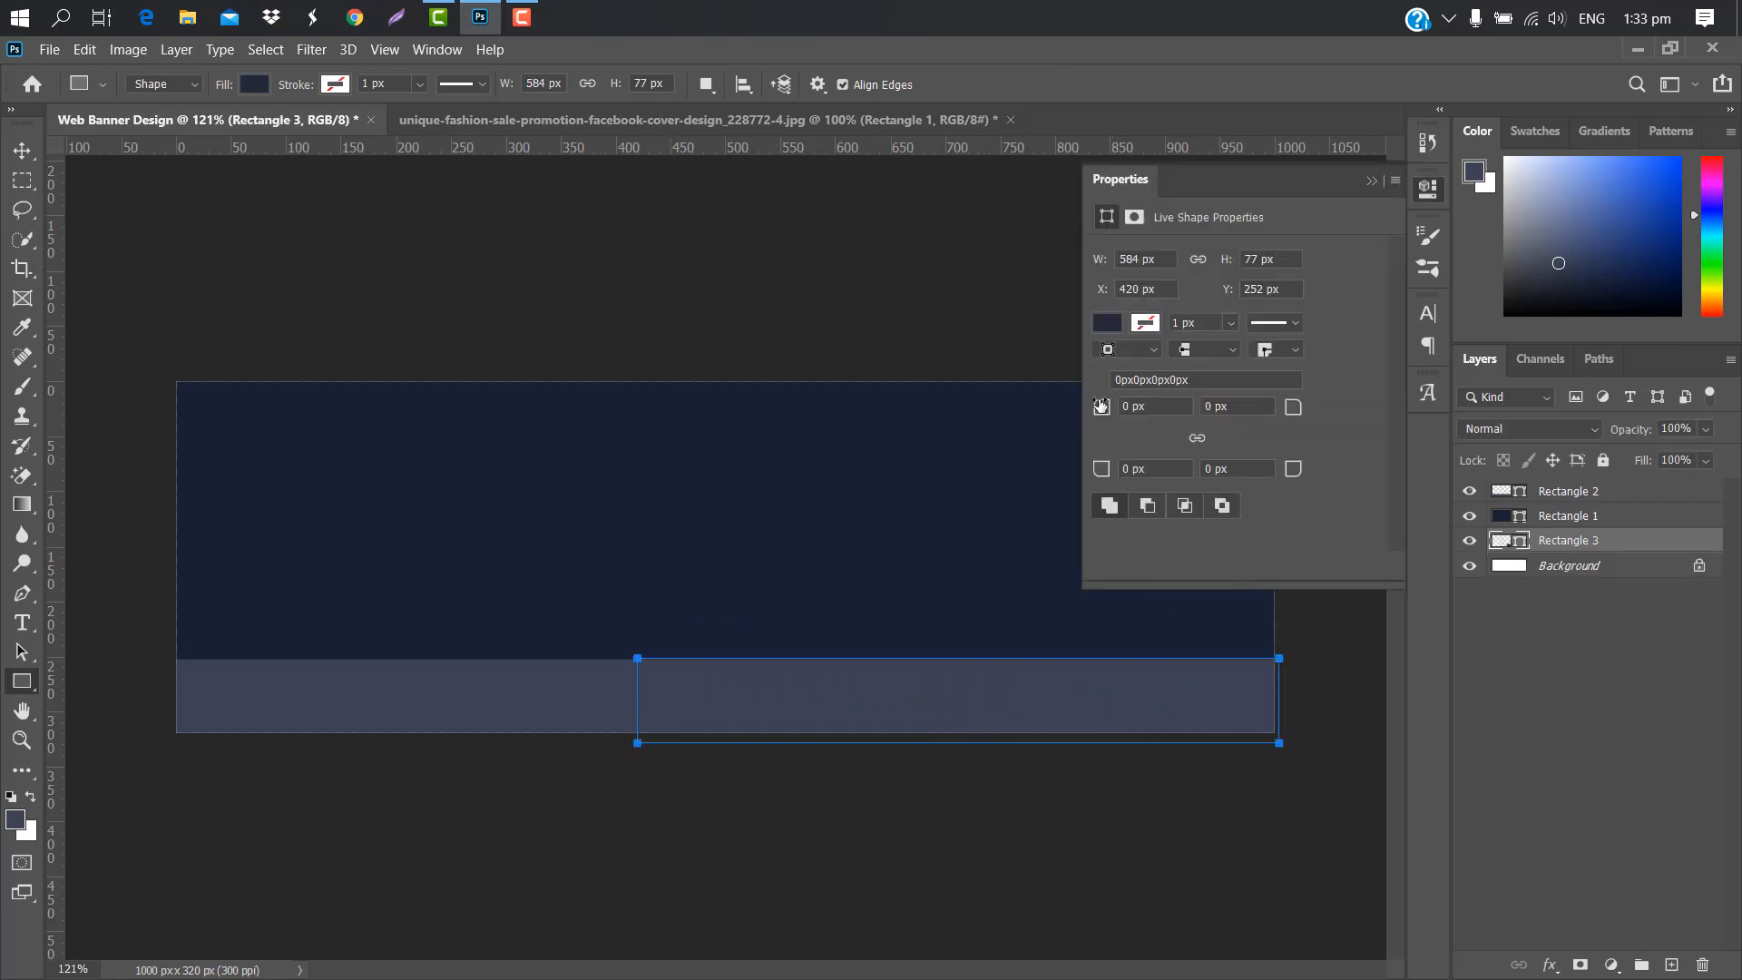
{"action": "left_click_drag", "start_coordinate": [1102, 406], "coordinate": [1167, 392]}
{"action": "left_click", "coordinate": [1371, 180]}
{"action": "left_click_drag", "start_coordinate": [1638, 541], "coordinate": [1633, 505]}
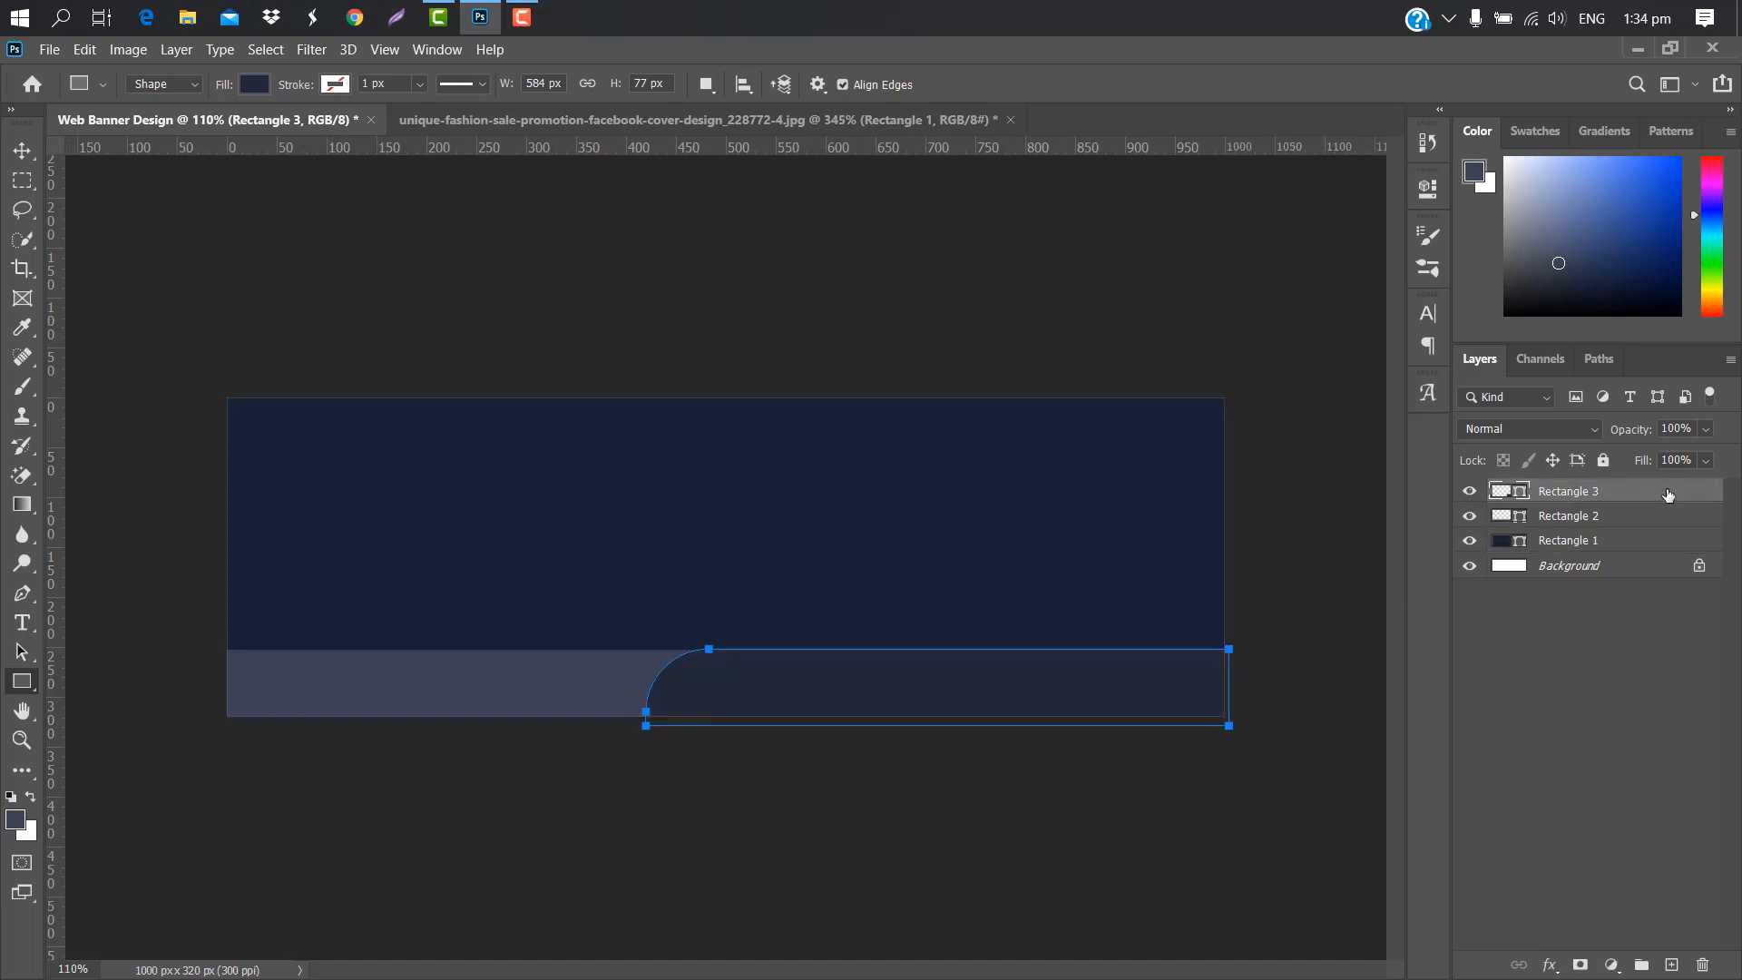
- Add a gradient overlay to Rectangle 3 with #1a2237 as the colour of its starting stop
{"action": "key", "text": "v"}
{"action": "double_click", "coordinate": [1668, 495]}
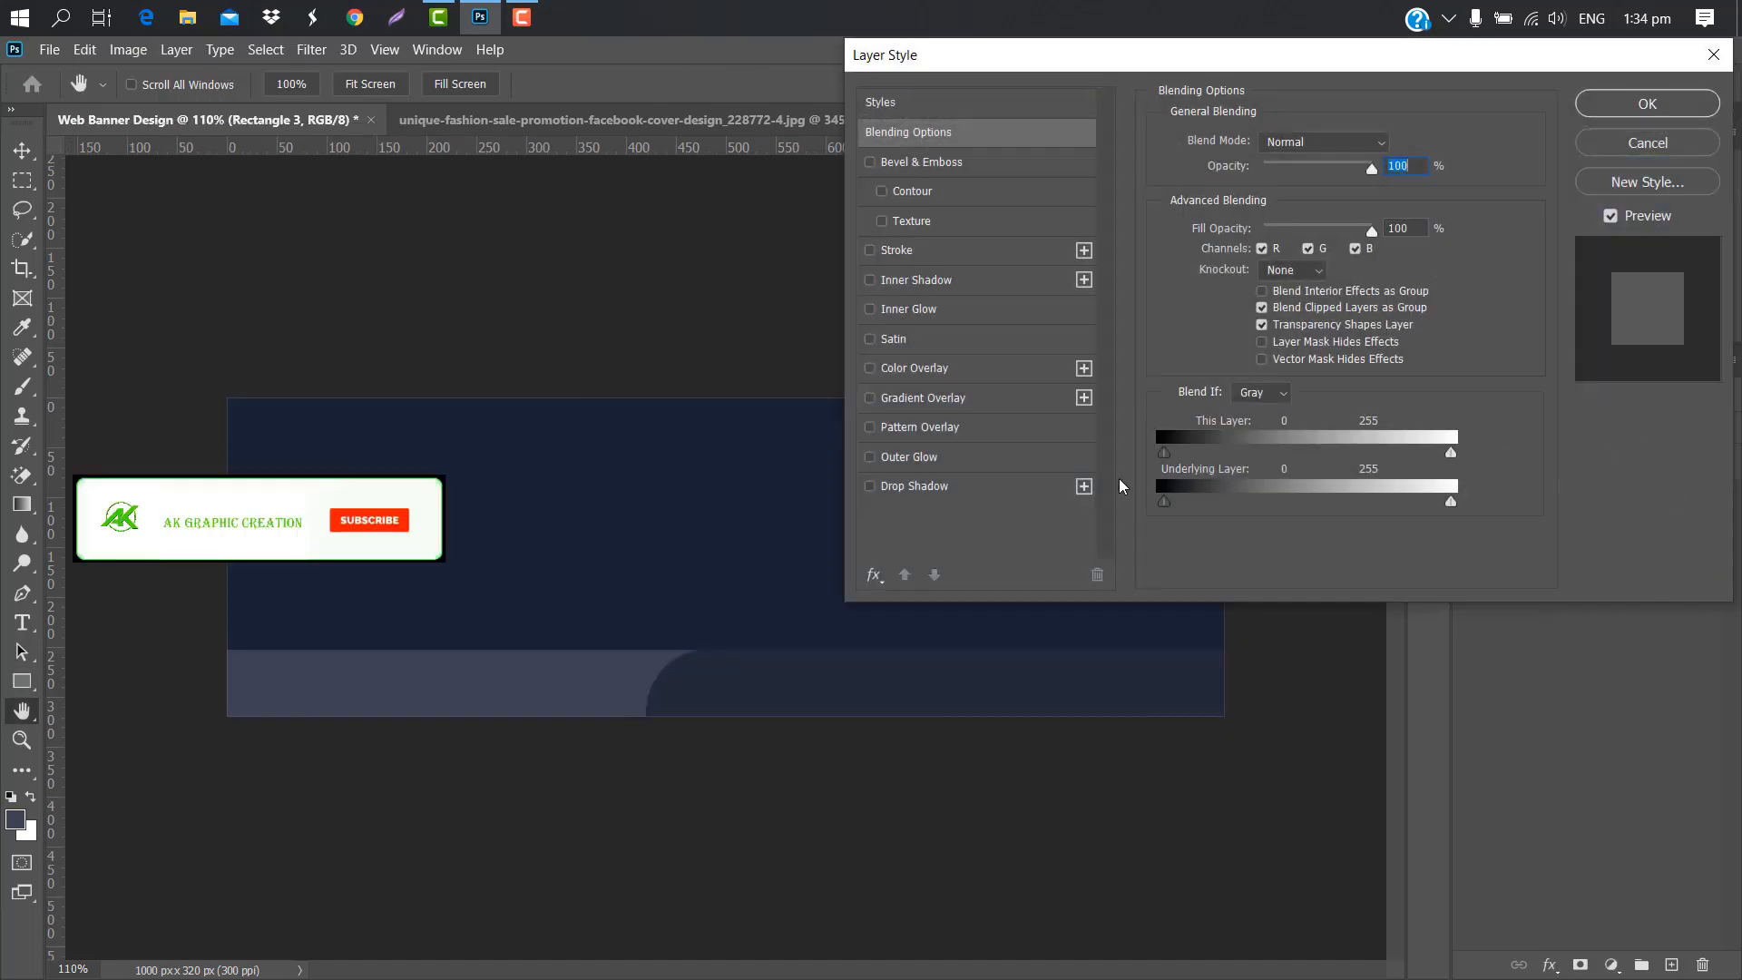
{"action": "left_click", "coordinate": [923, 397]}
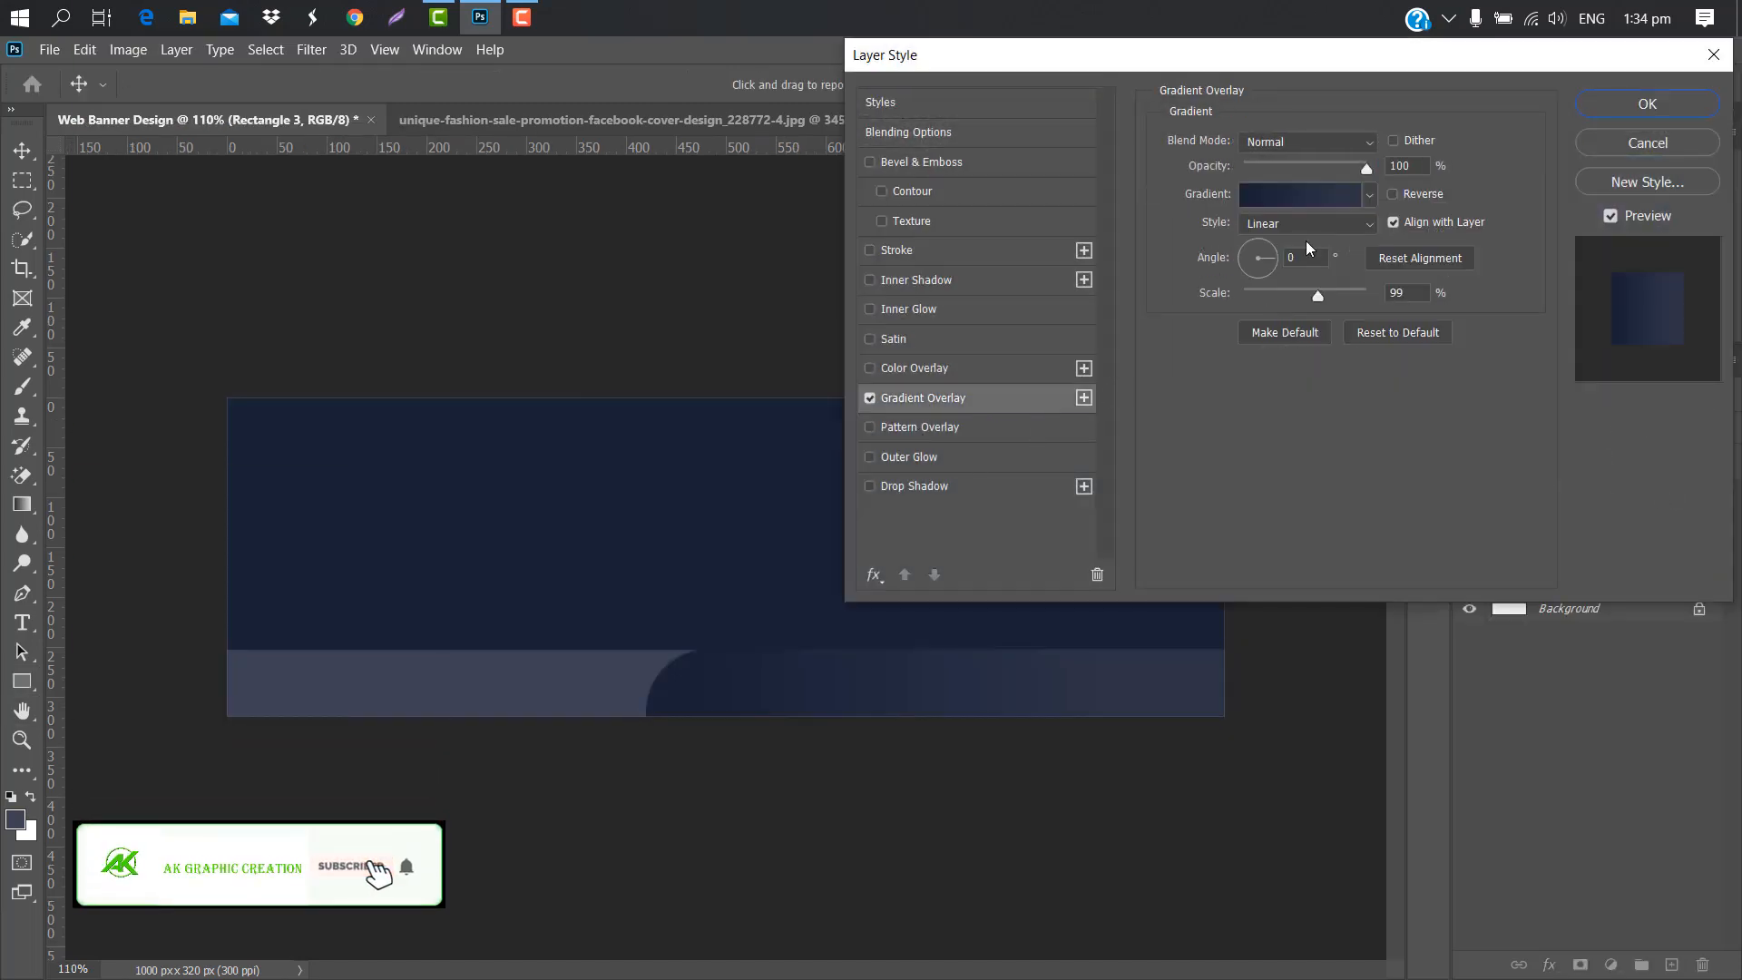
{"action": "left_click", "coordinate": [1302, 194]}
{"action": "double_click", "coordinate": [1154, 567]}
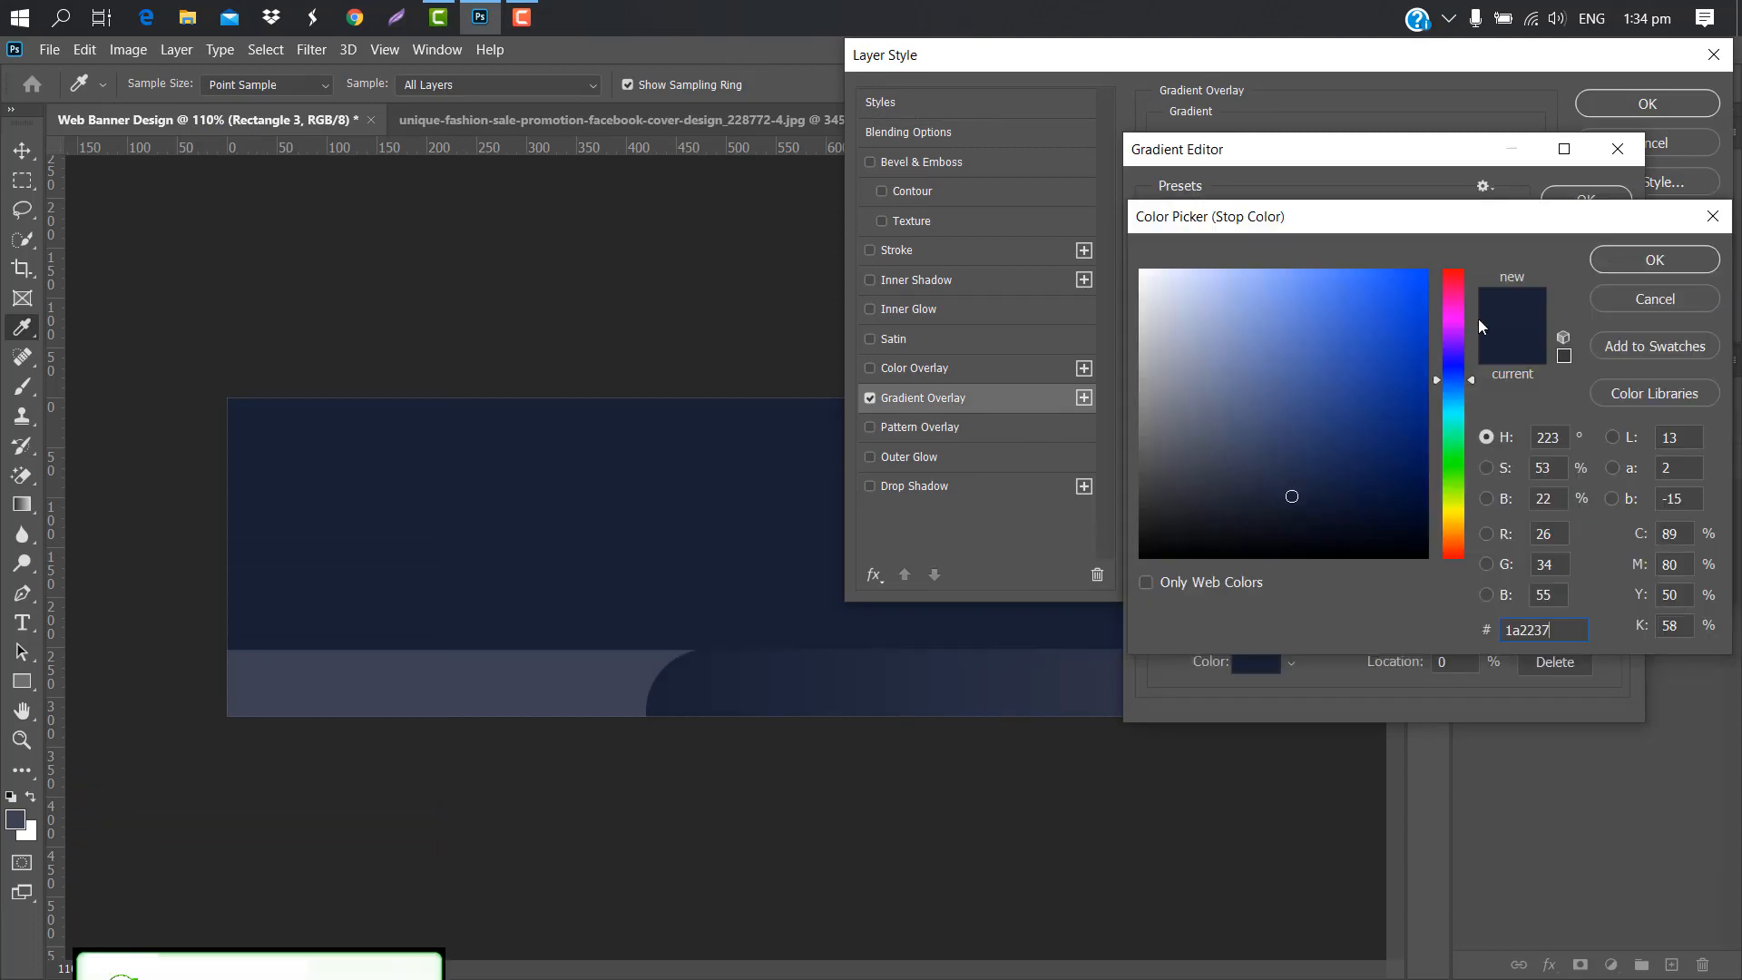
{"action": "left_click", "coordinate": [1652, 261]}
- Position the gradient's ending stop at 100% and set its colour to #3c4358
{"action": "left_click_drag", "start_coordinate": [1526, 567], "coordinate": [1612, 570]}
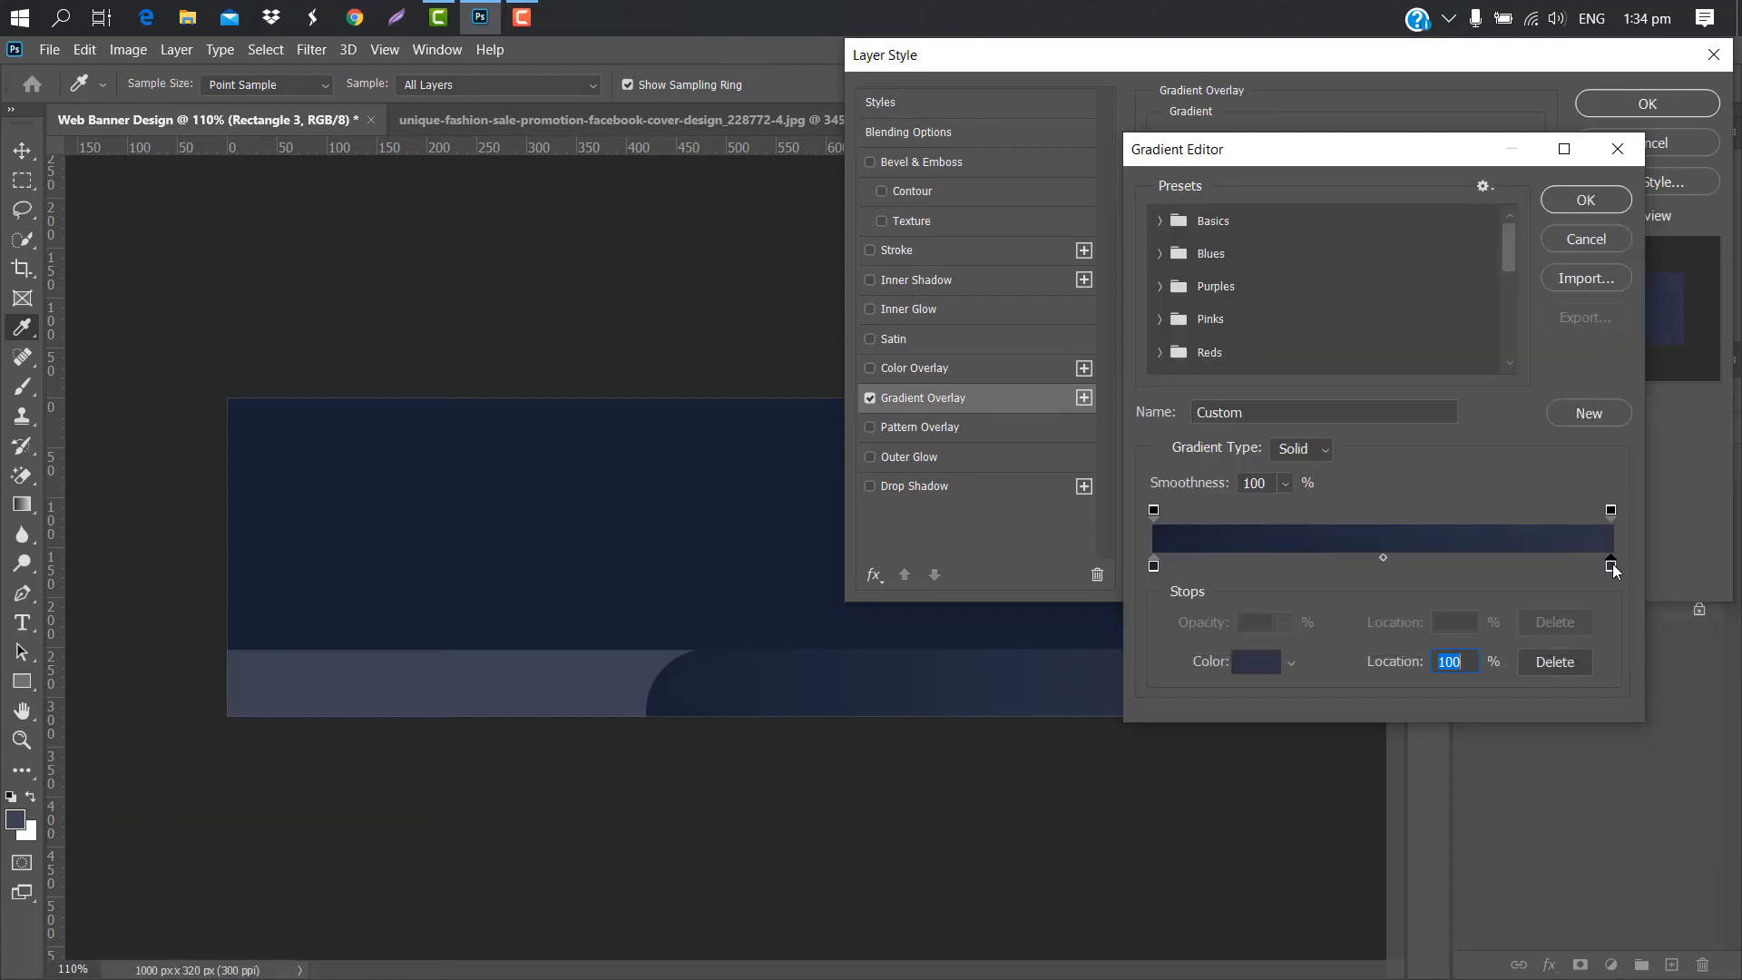
{"action": "double_click", "coordinate": [1612, 566]}
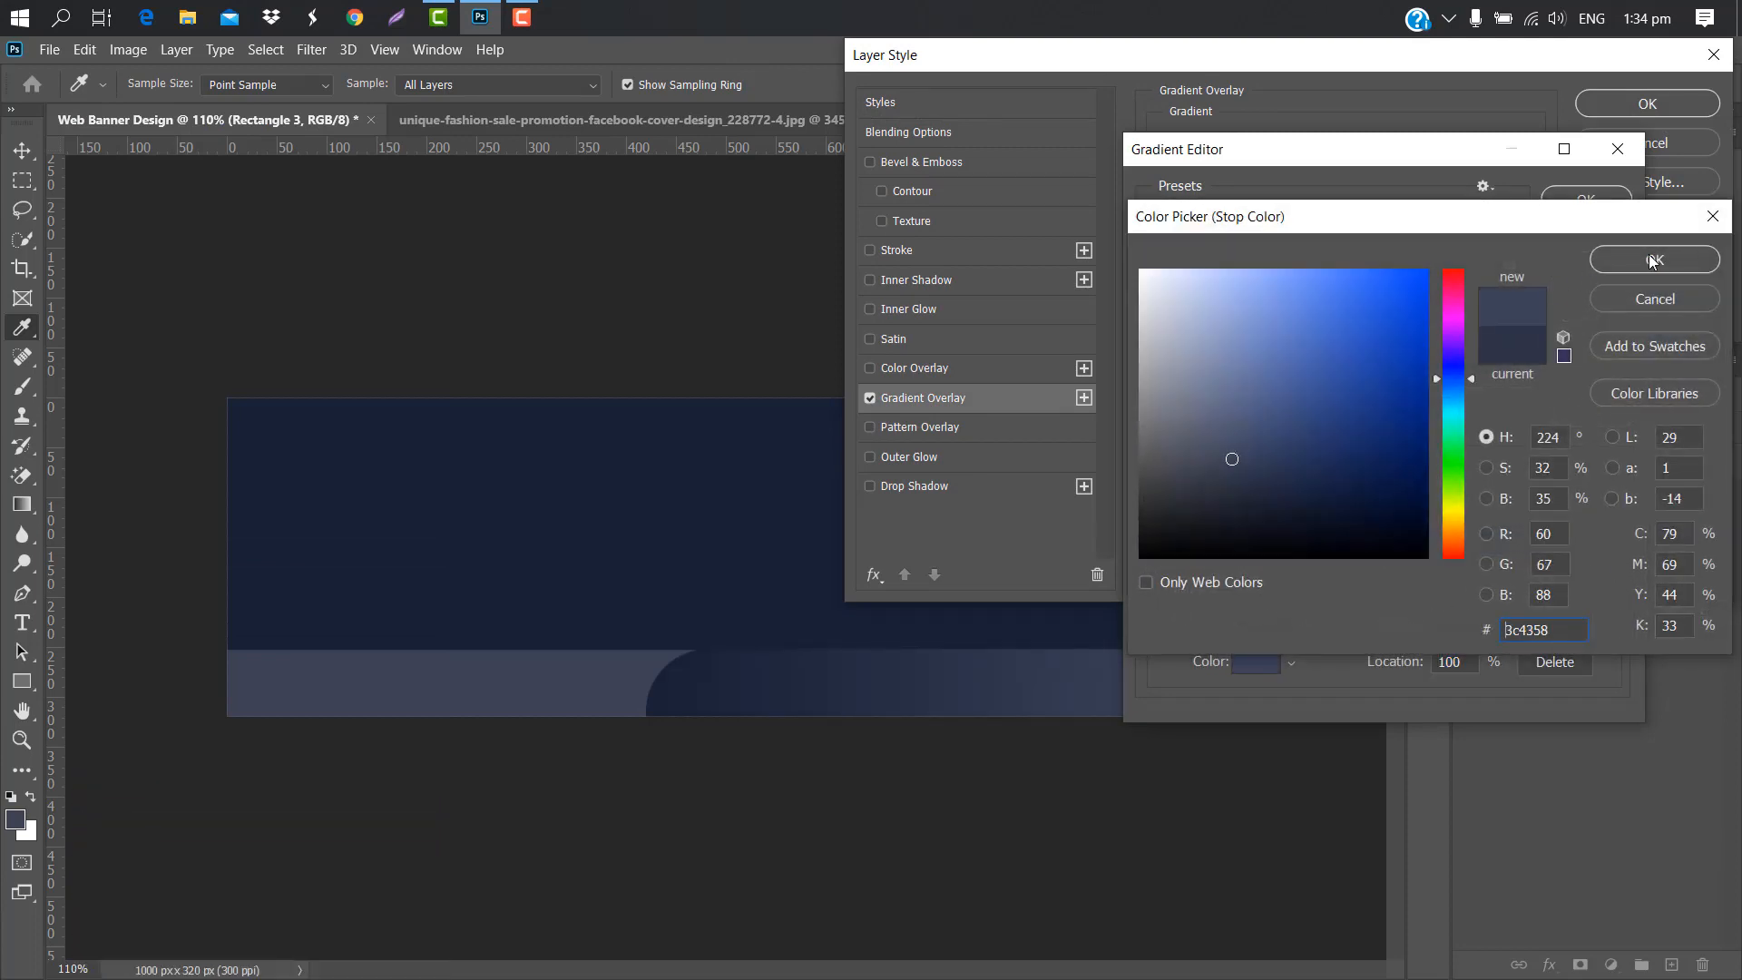
{"action": "left_click", "coordinate": [1652, 262]}
- Add a gradient stop at 64% coloured #2a3144 and accept the edited gradient
{"action": "left_click", "coordinate": [1448, 563]}
{"action": "double_click", "coordinate": [1447, 561]}
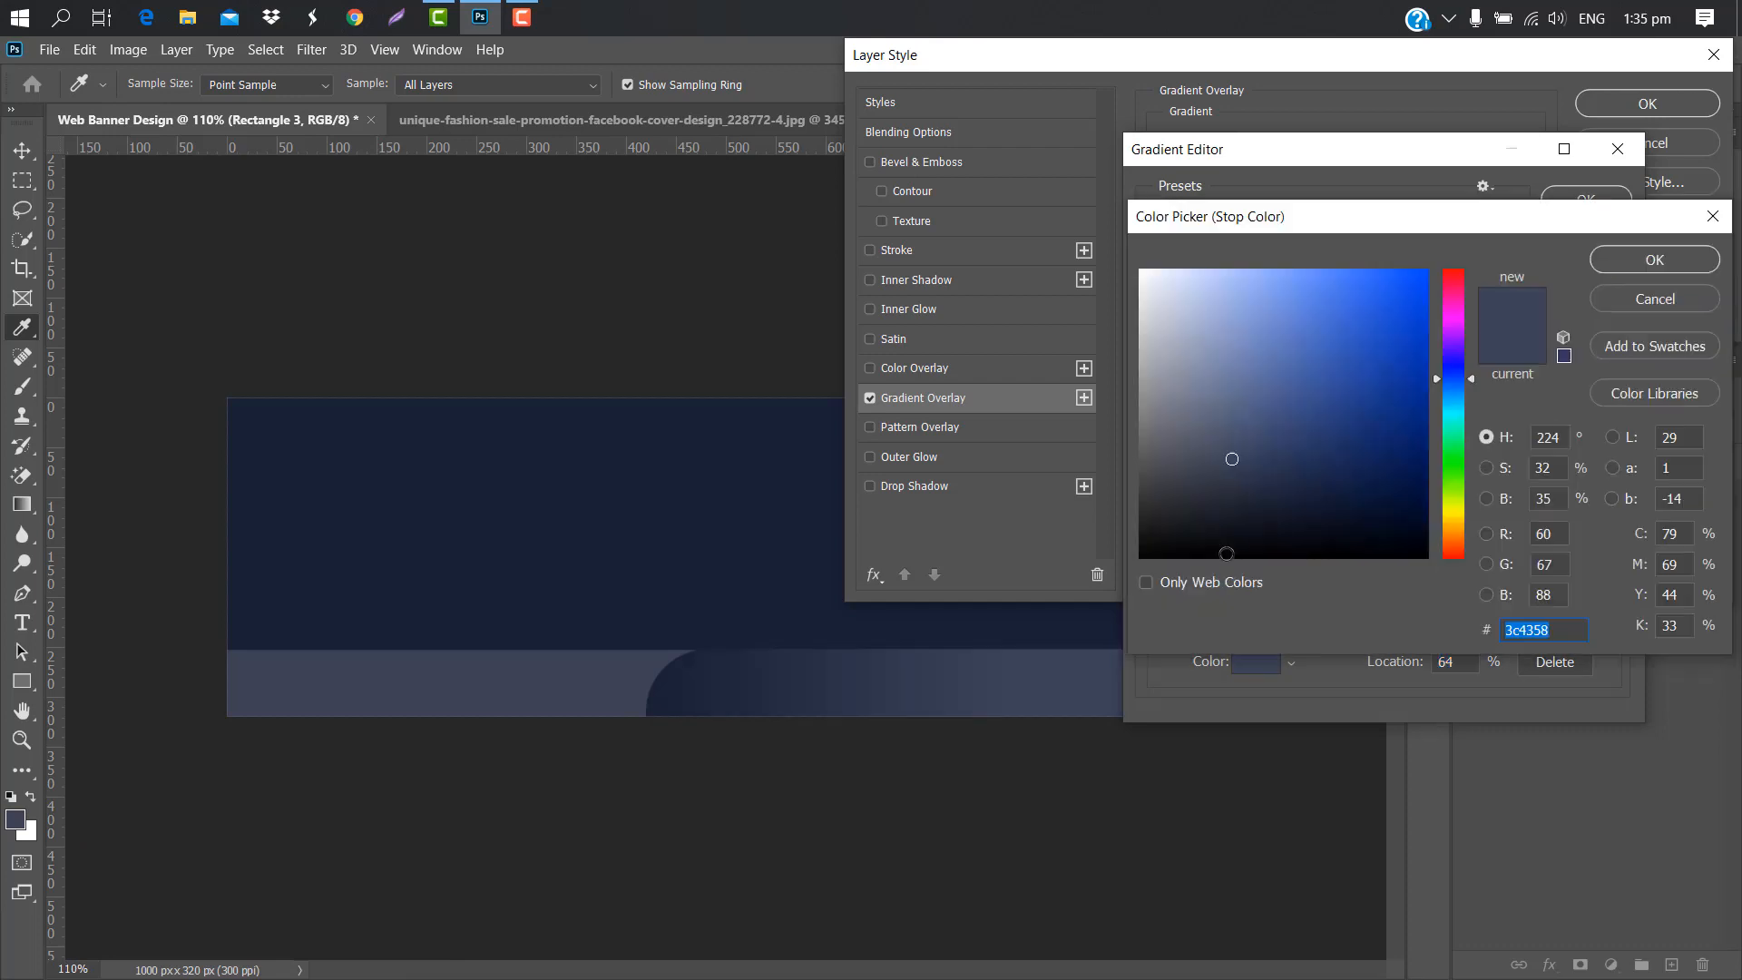
{"action": "left_click", "coordinate": [1251, 493]}
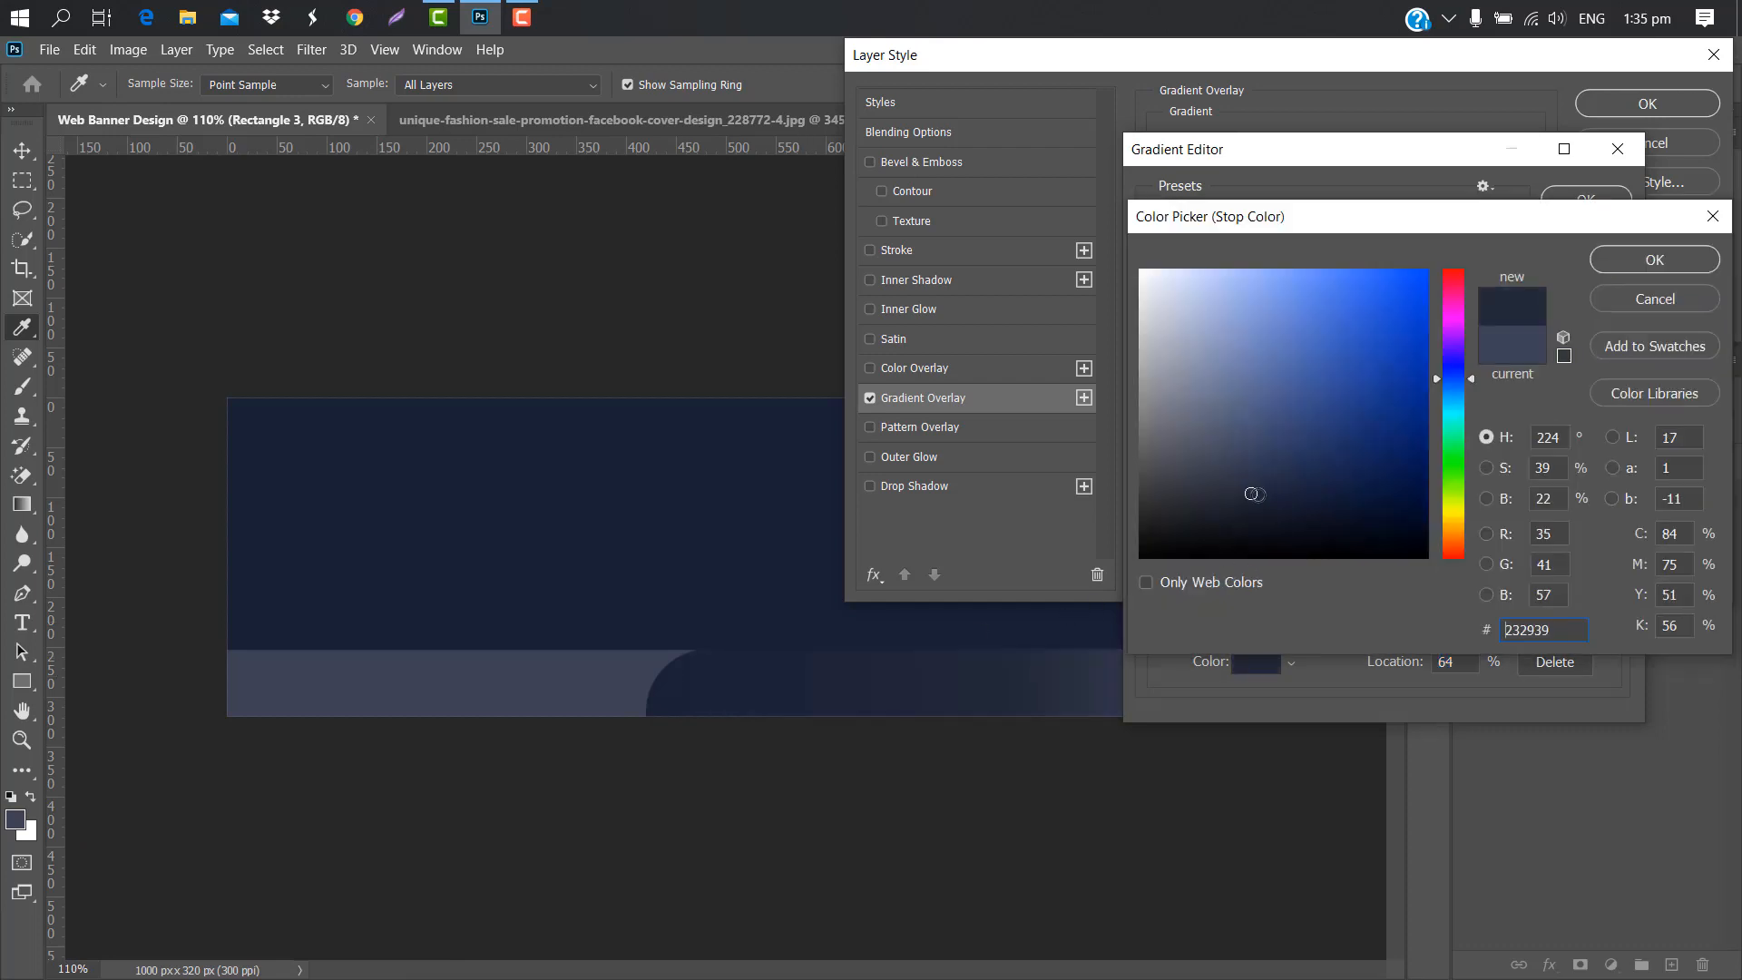
{"action": "left_click_drag", "start_coordinate": [1253, 493], "coordinate": [1249, 481]}
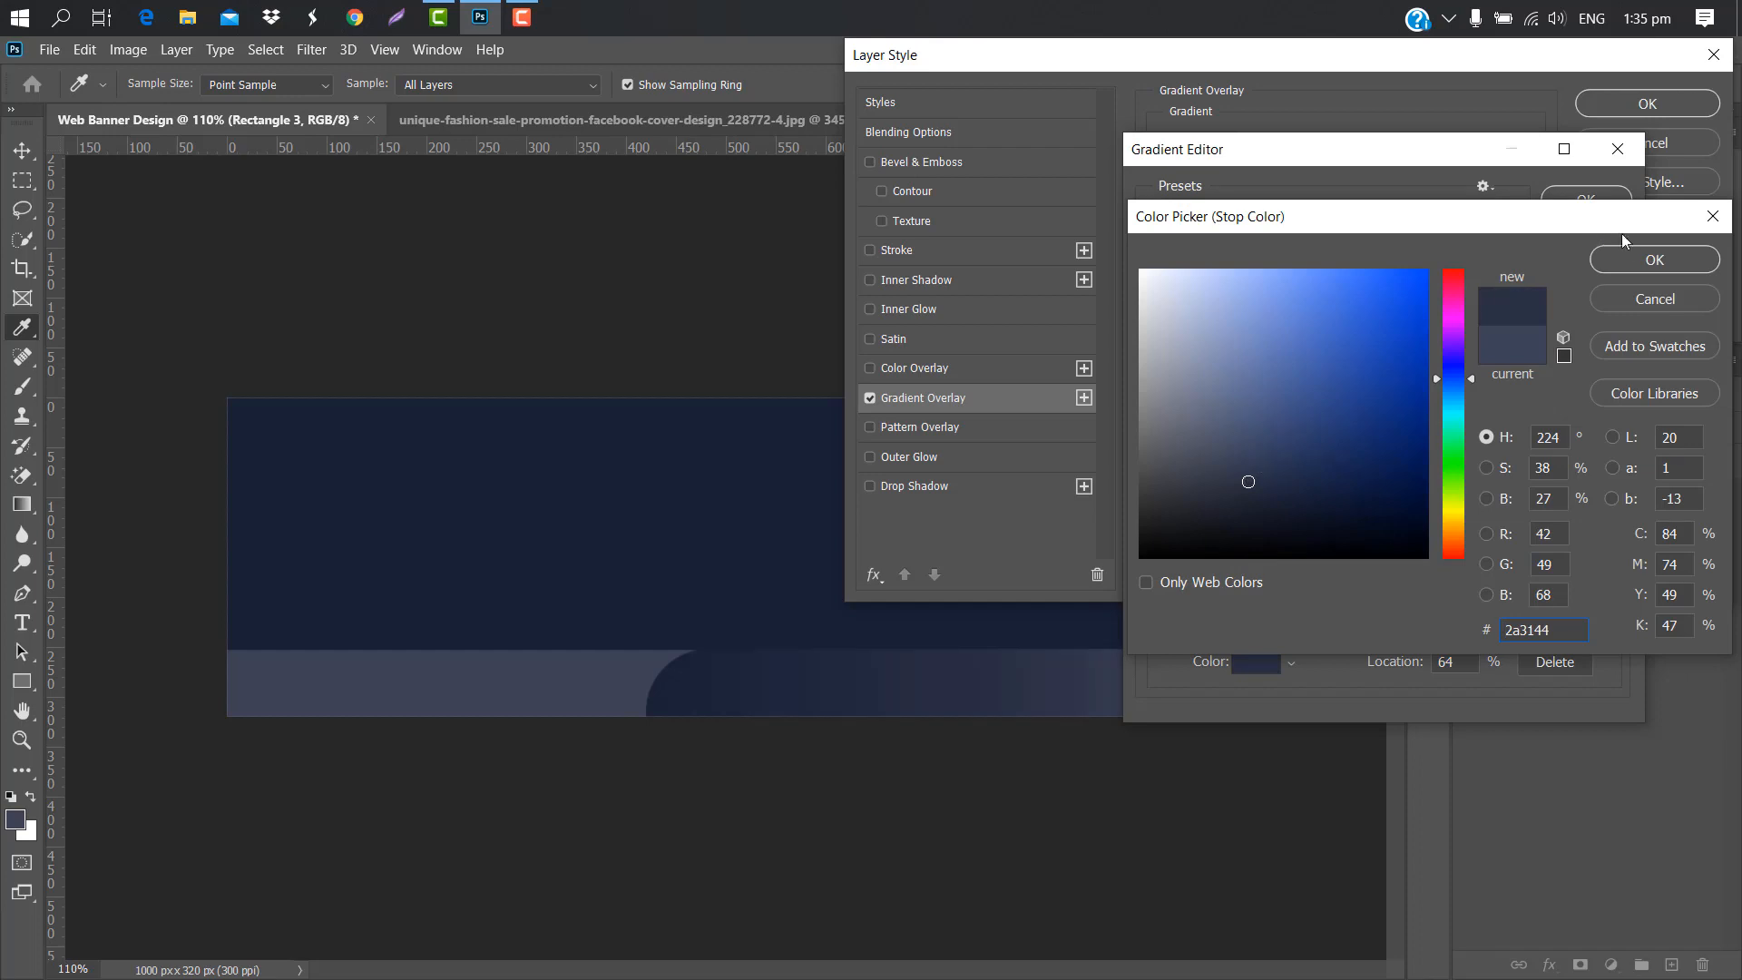
{"action": "left_click", "coordinate": [1626, 259]}
{"action": "left_click", "coordinate": [1584, 201]}
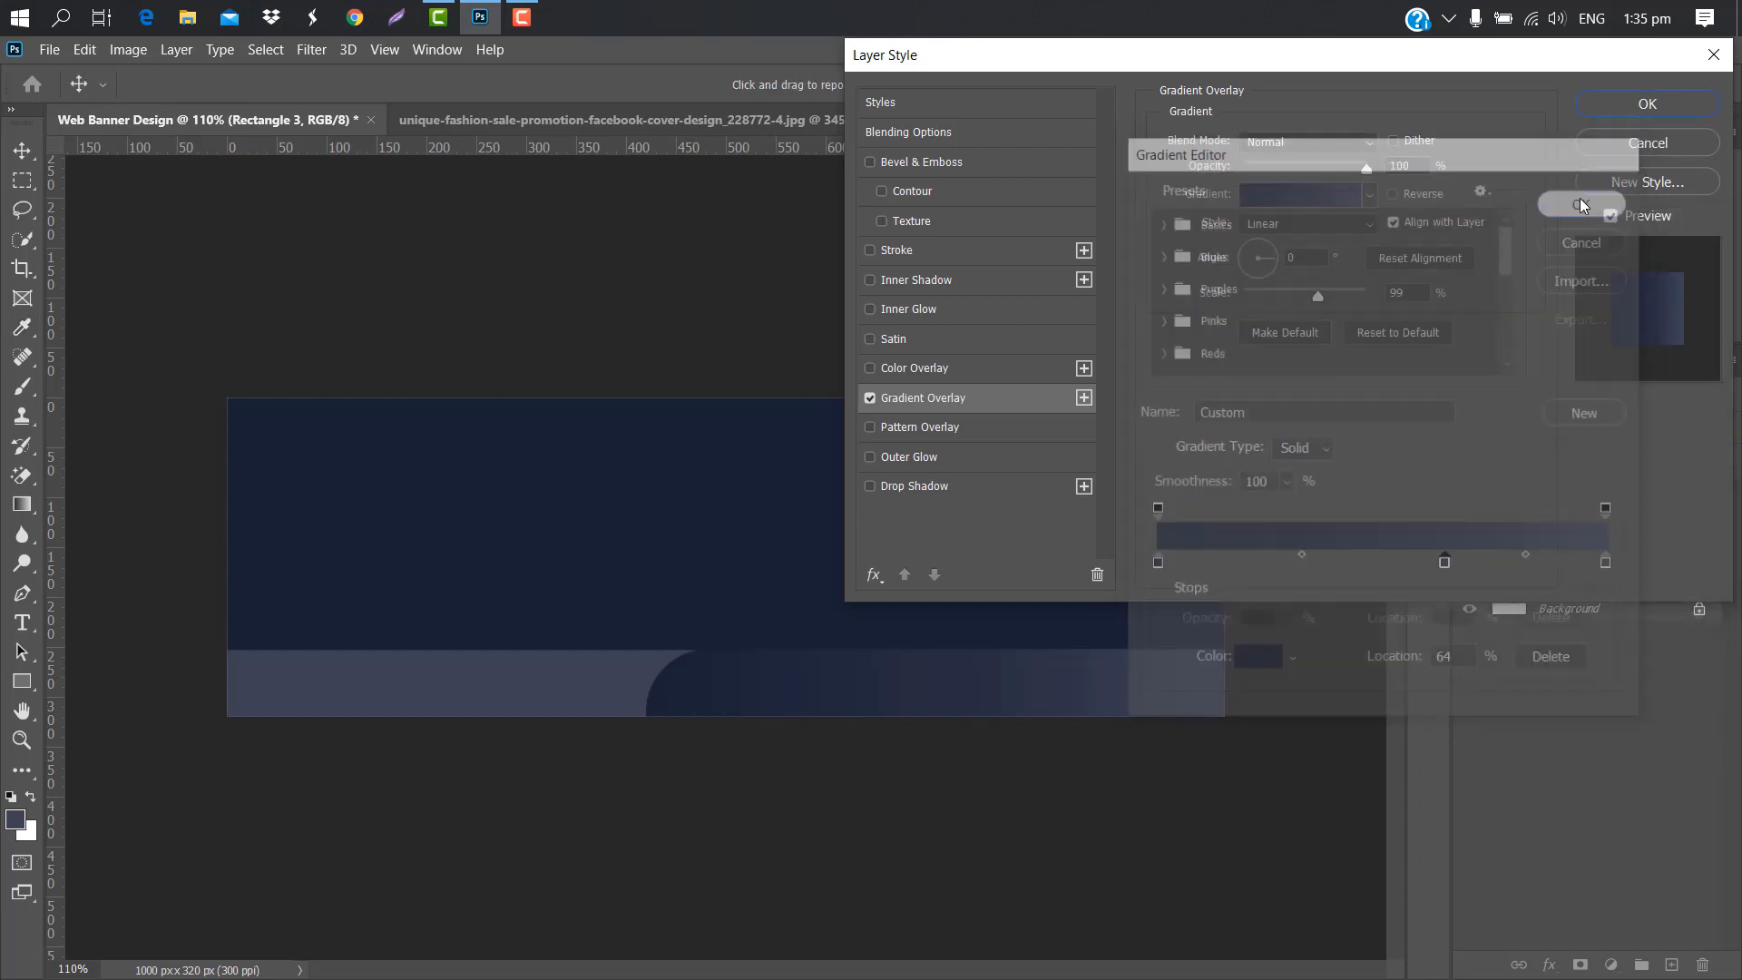
- Set the gradient overlay's angle to -91° and its scale to 66%, and apply the layer style
{"action": "left_click_drag", "start_coordinate": [1275, 261], "coordinate": [1257, 278]}
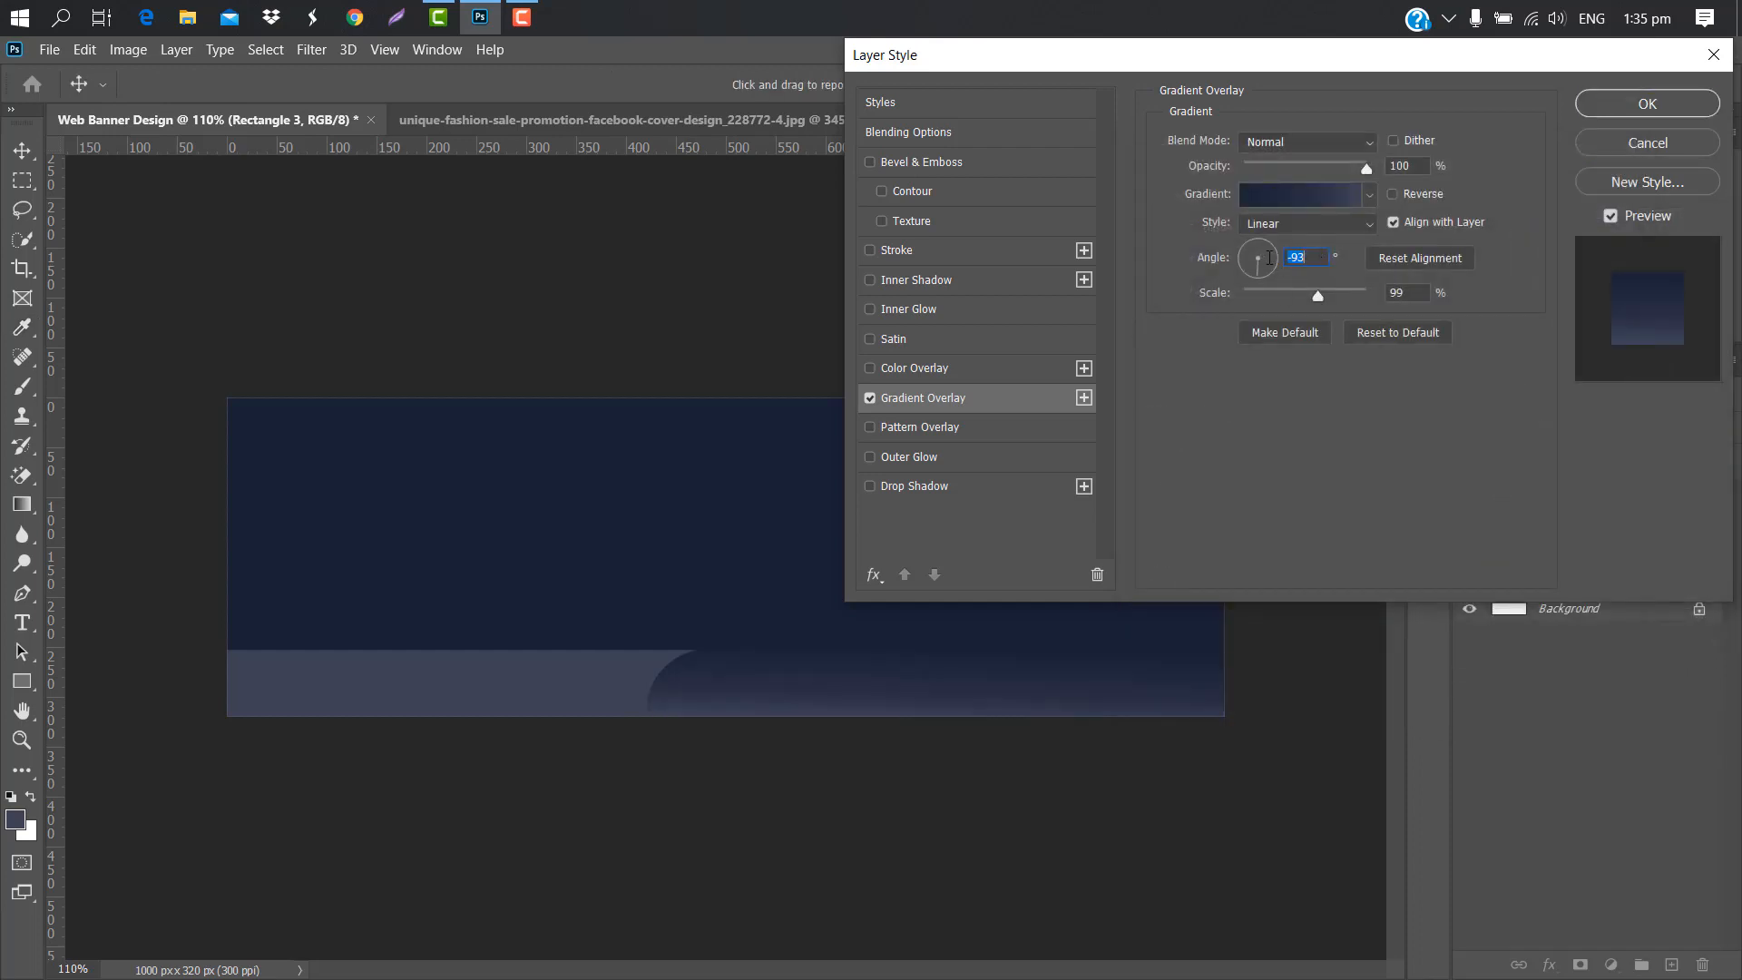
{"action": "type", "text": "-91"}
{"action": "left_click_drag", "start_coordinate": [1316, 294], "coordinate": [1310, 297]}
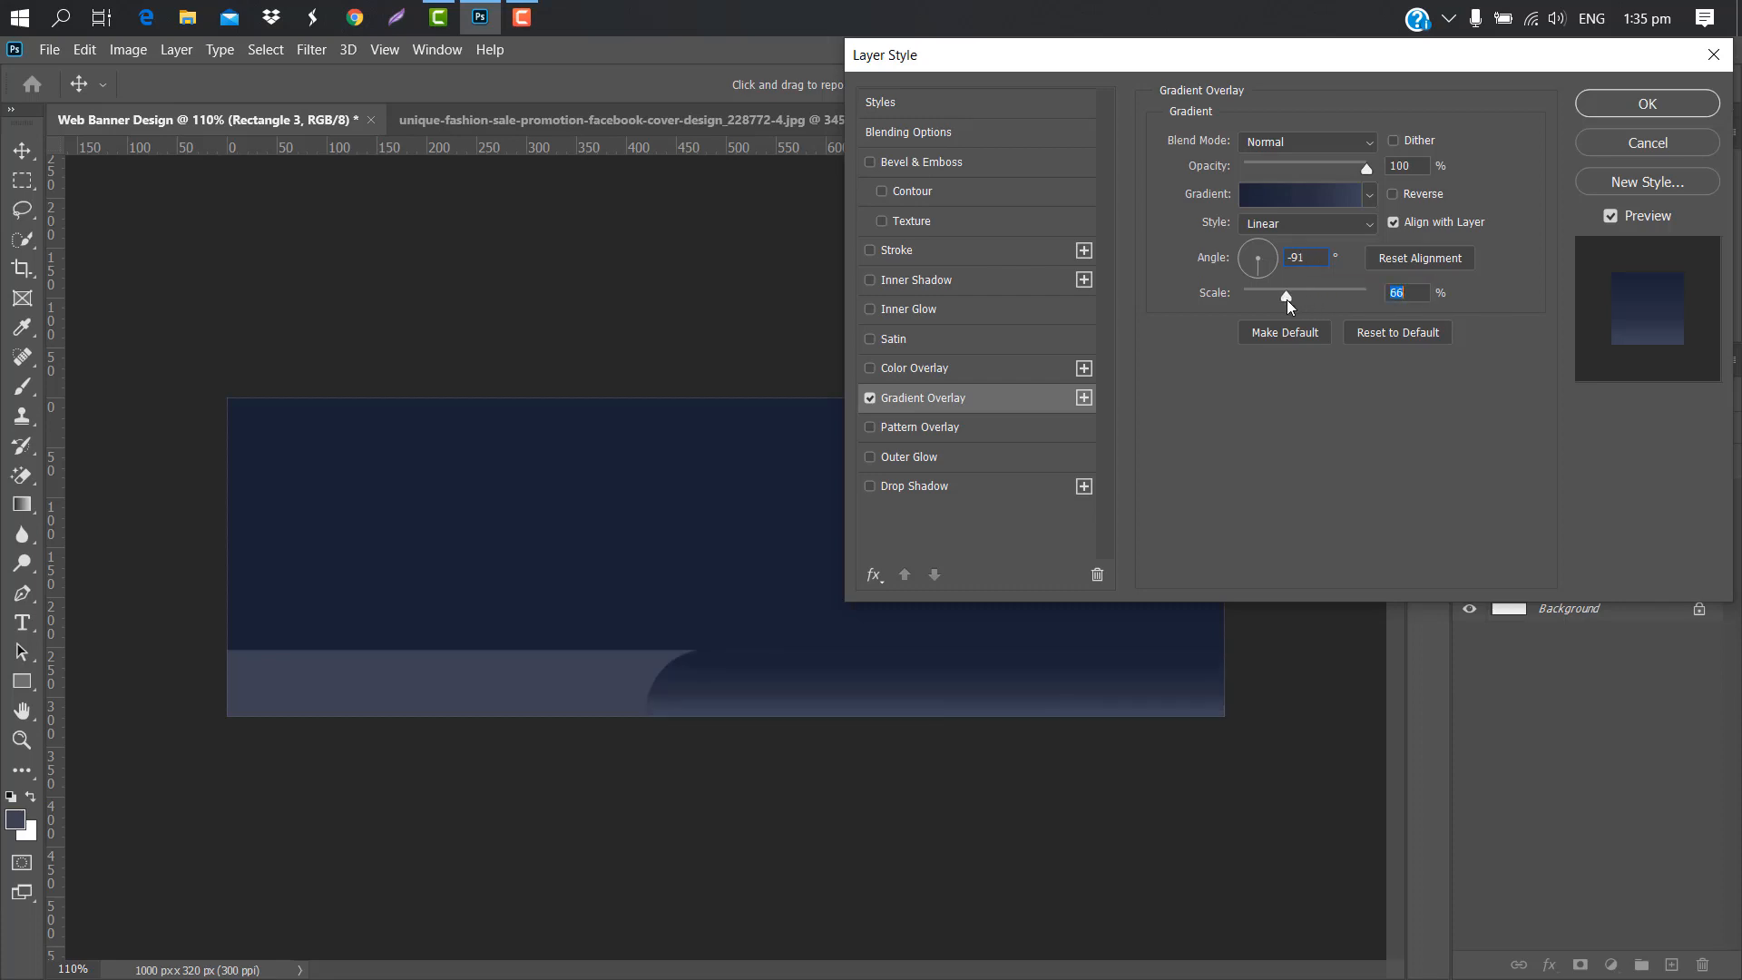
{"action": "left_click", "coordinate": [1633, 106]}
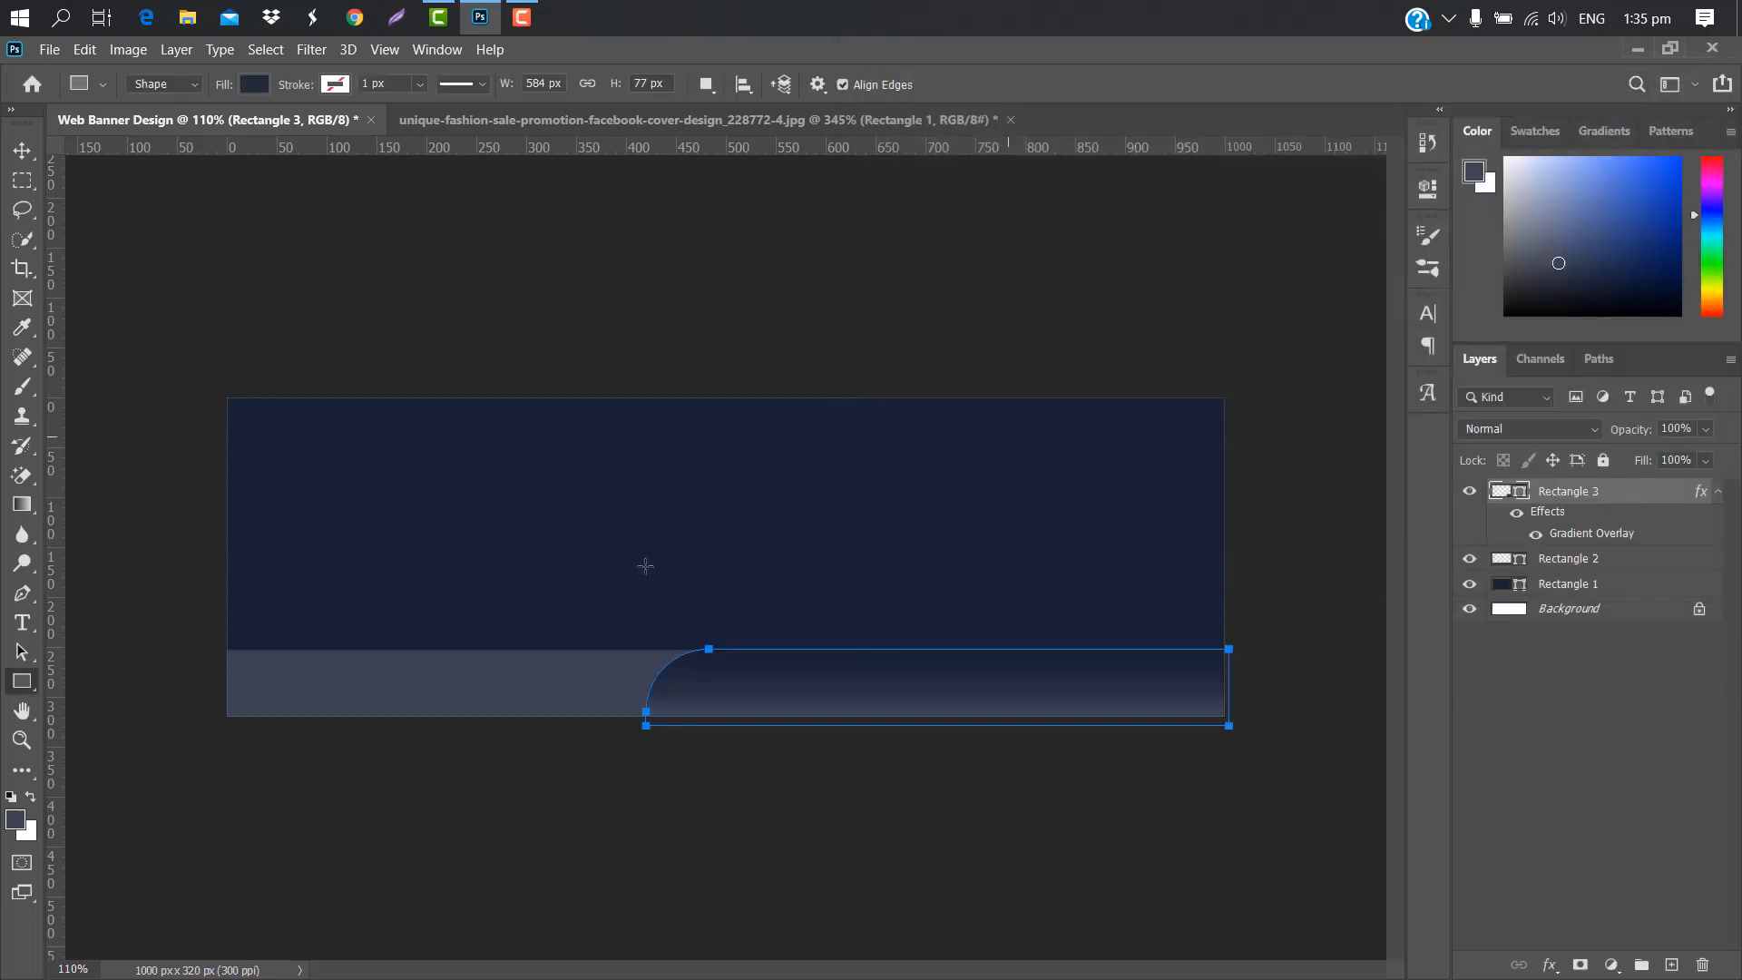
- Rasterize the Rectangle 1 layer for painting with the Brush tool
{"action": "scroll", "coordinate": [630, 550], "scroll_direction": "down", "scroll_amount": 1}
{"action": "left_click", "coordinate": [9, 148]}
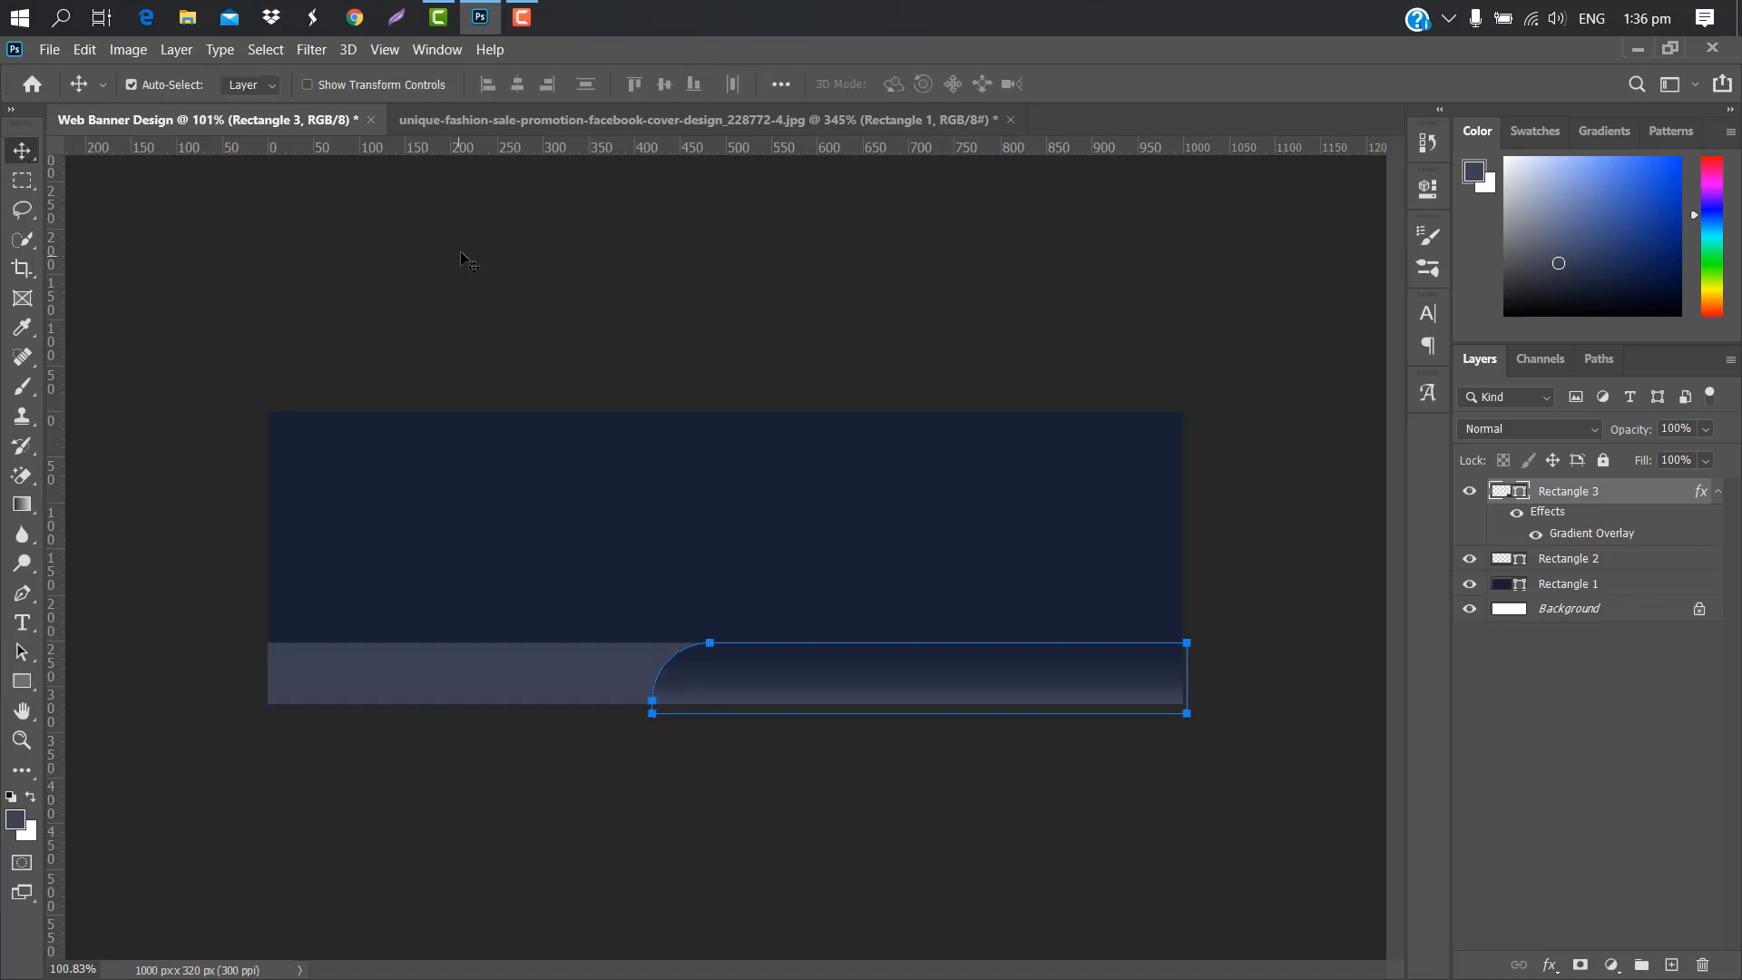
{"action": "left_click", "coordinate": [1637, 592]}
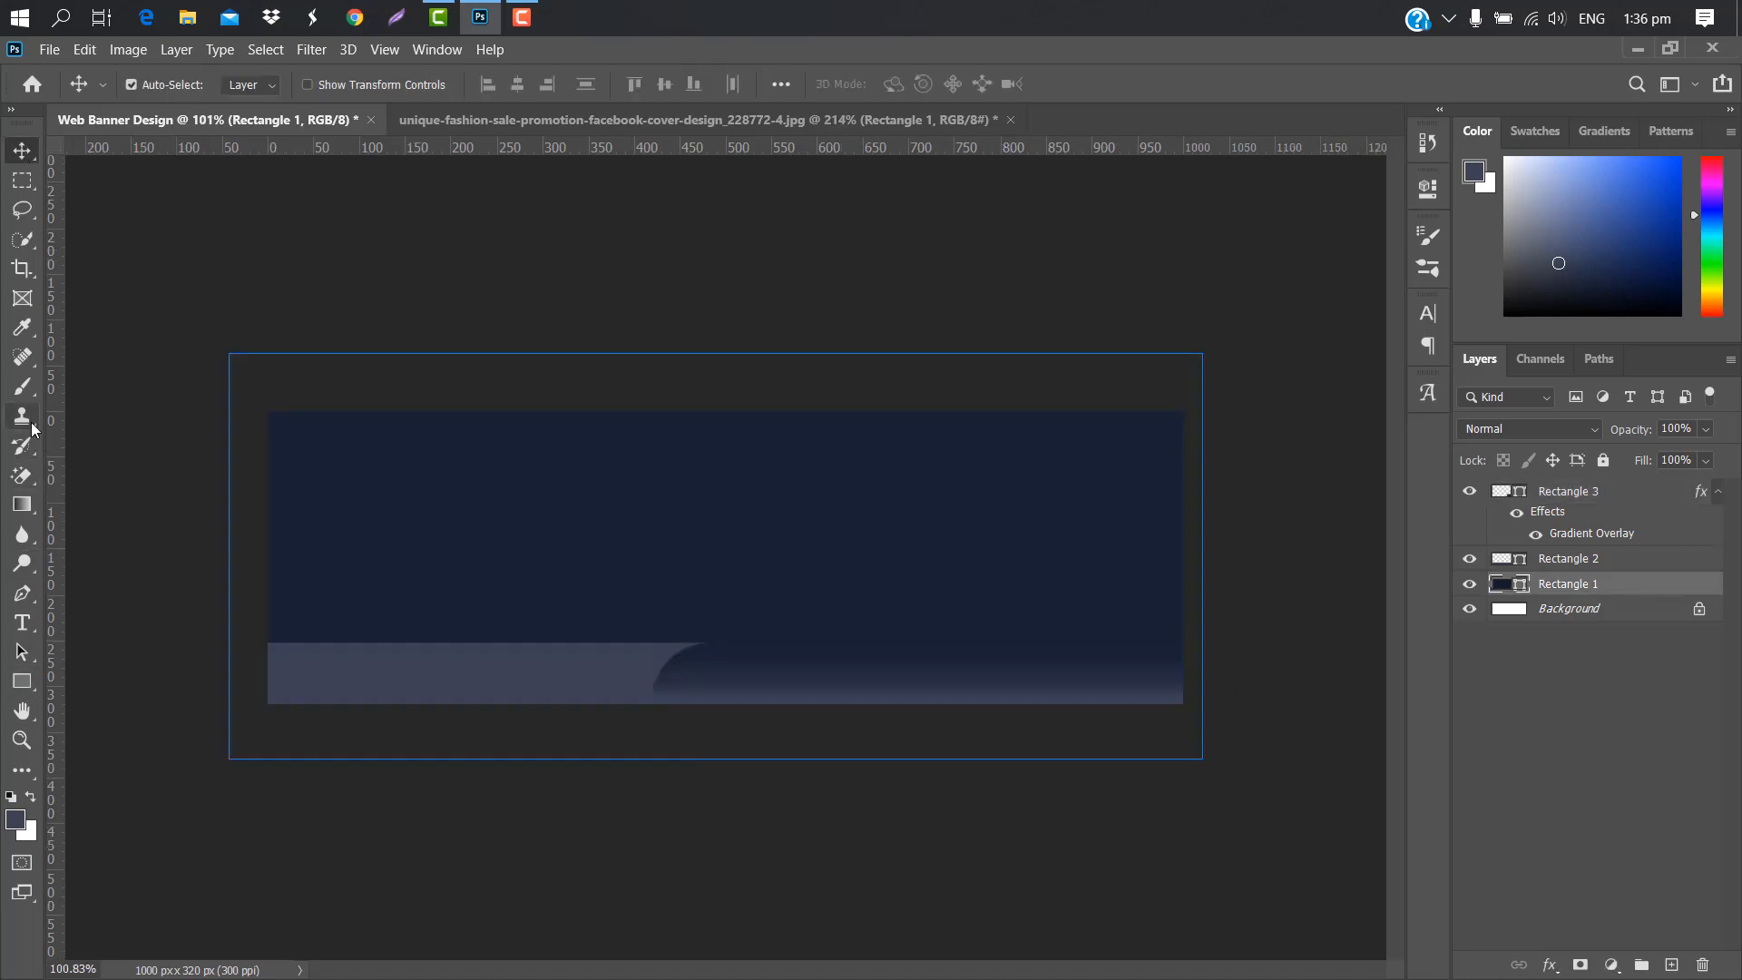
{"action": "left_click", "coordinate": [22, 386]}
{"action": "left_click", "coordinate": [98, 386]}
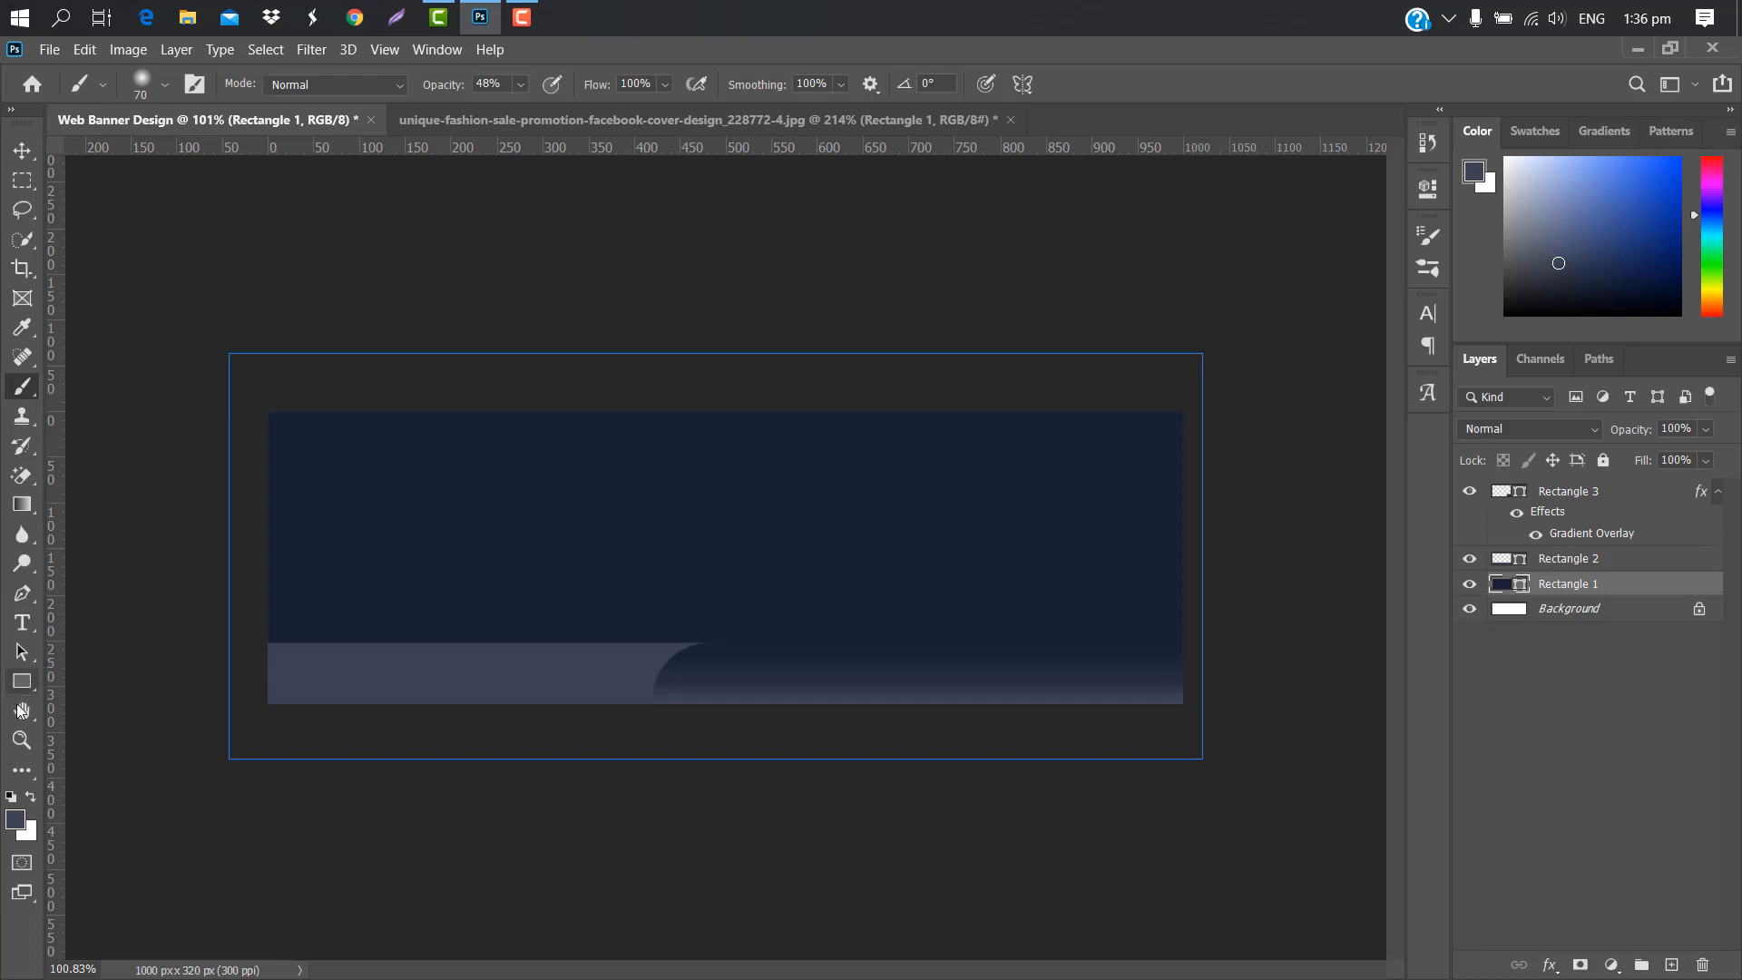
{"action": "right_click", "coordinate": [1527, 577]}
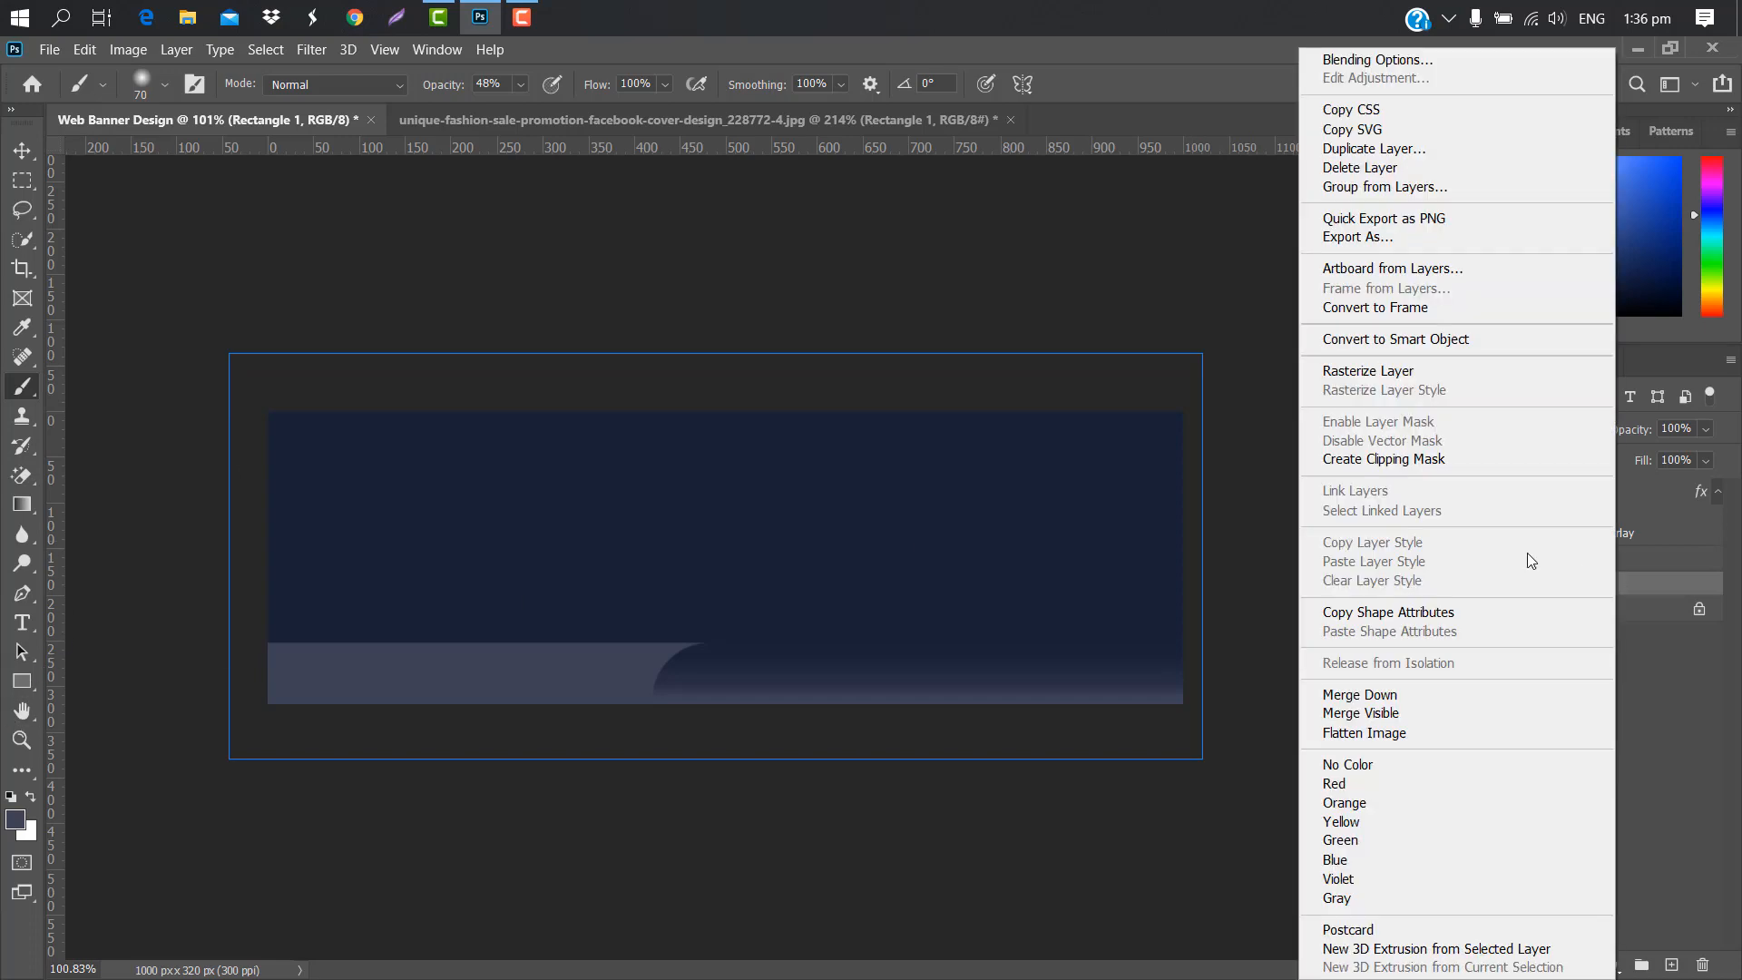
{"action": "left_click", "coordinate": [1361, 369]}
- Set the foreground colour to #353c4f
{"action": "left_click", "coordinate": [15, 821]}
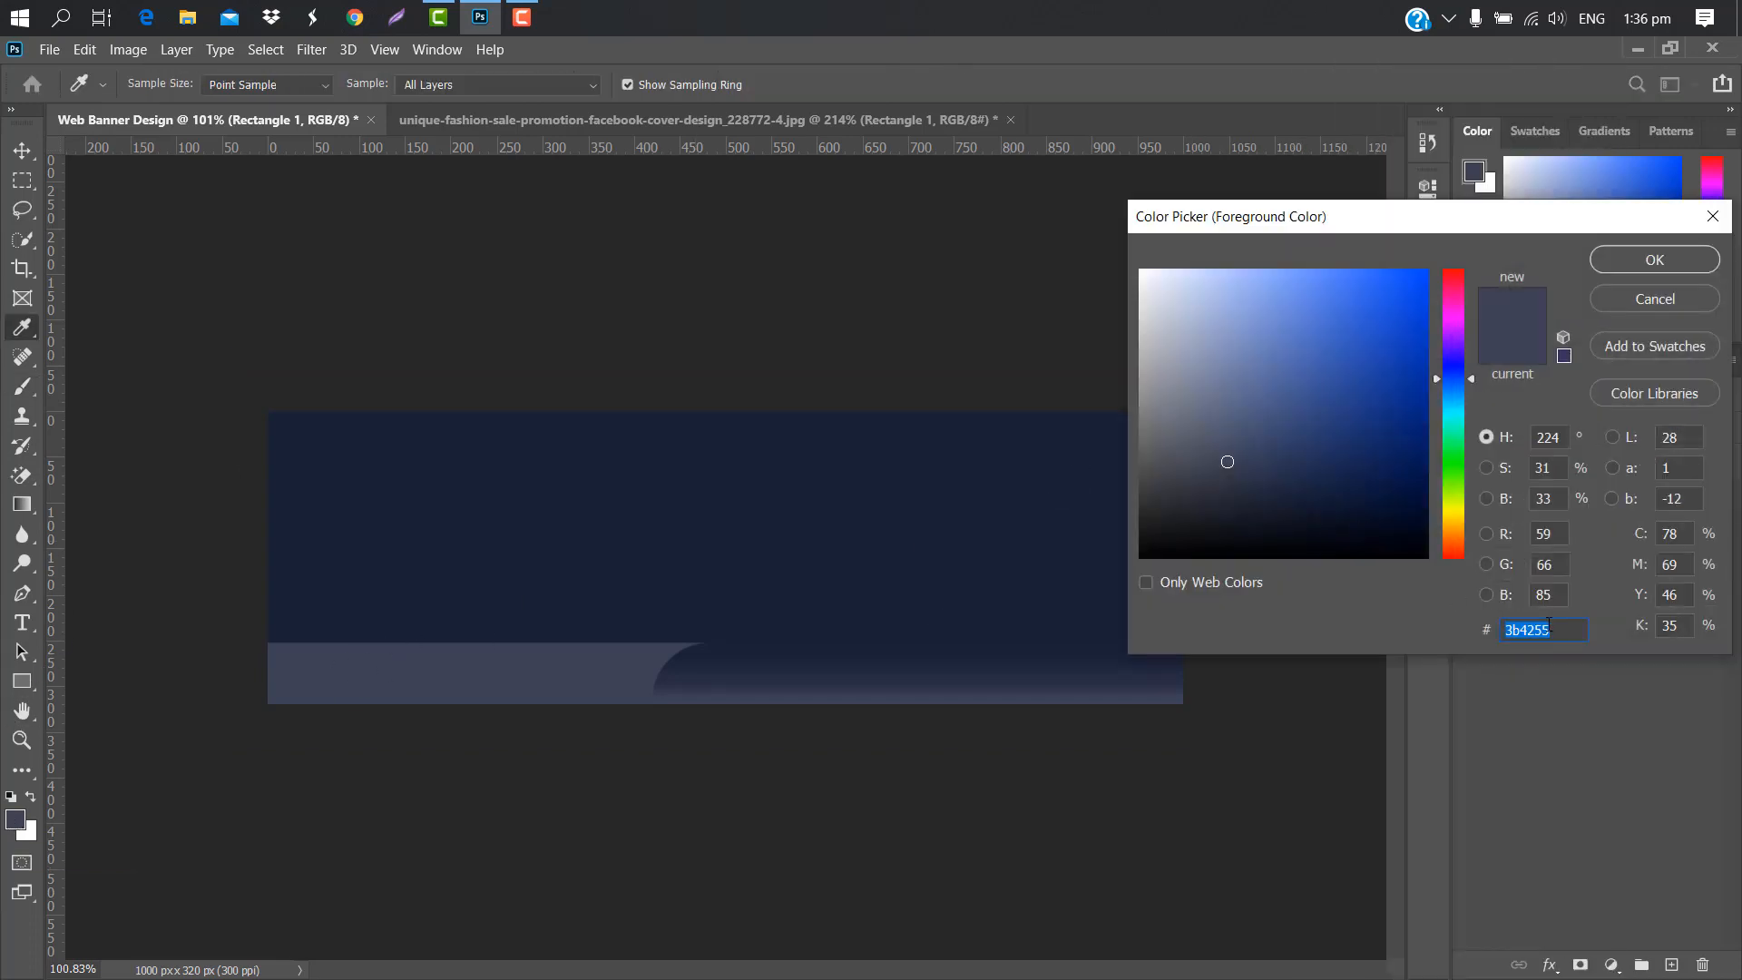
{"action": "type", "text": "353c4f"}
{"action": "left_click", "coordinate": [1684, 256]}
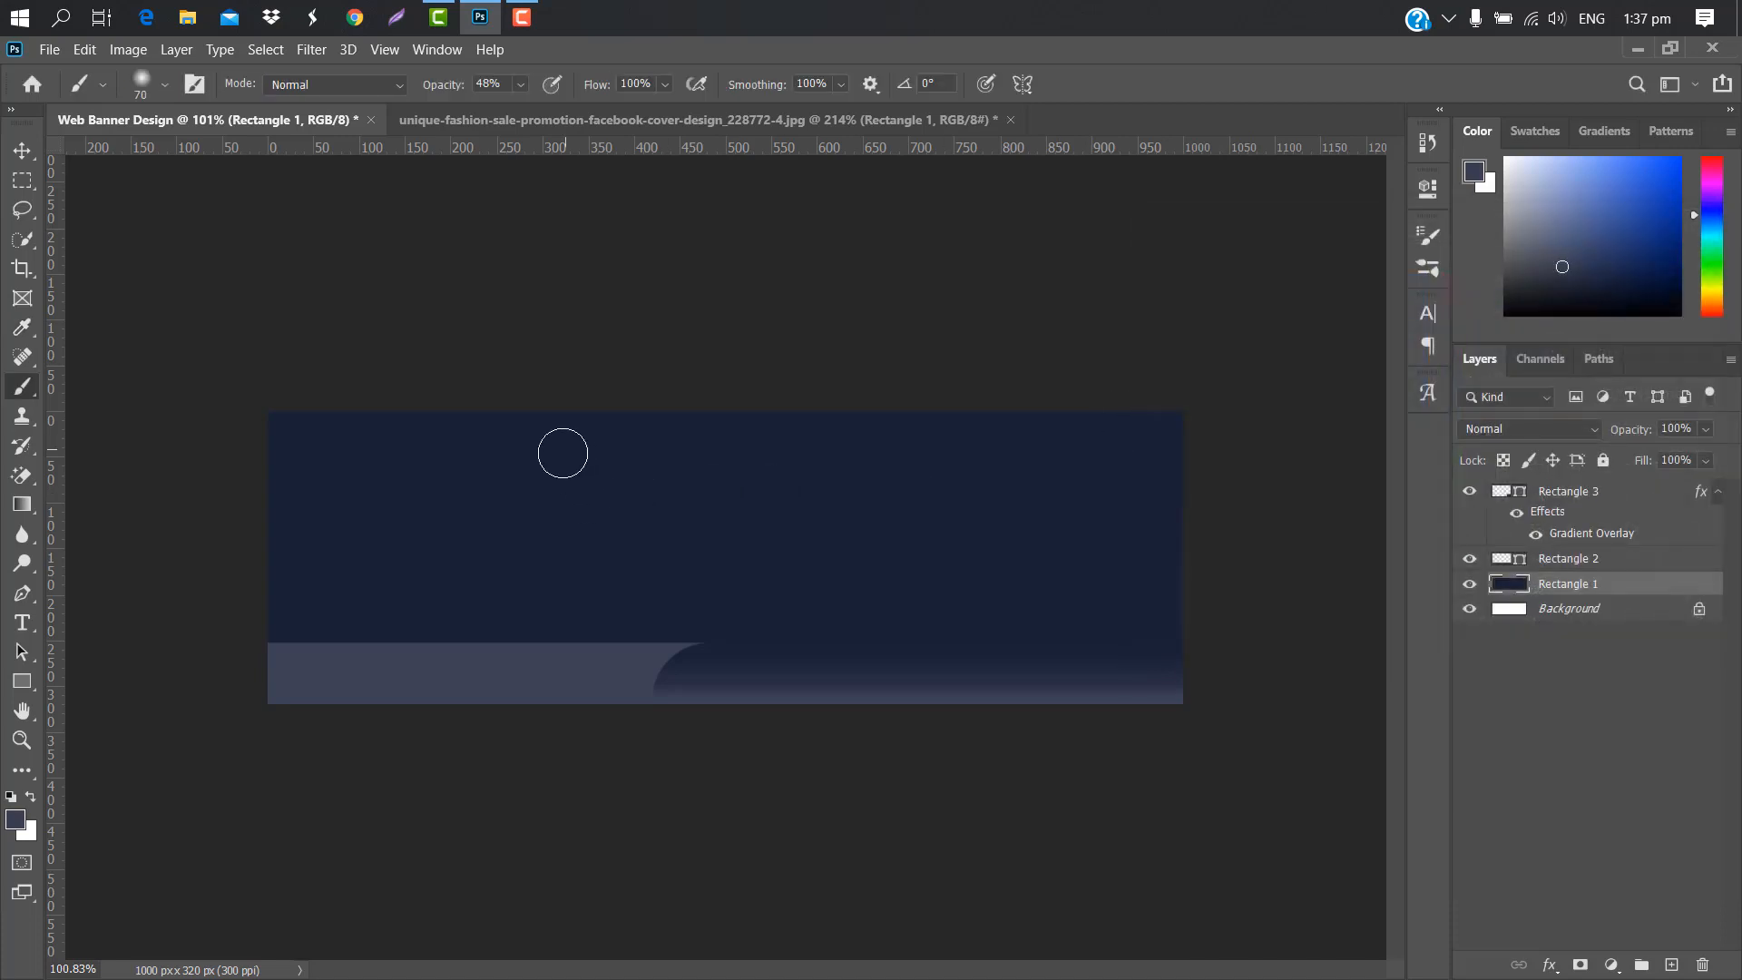
- Paint a soft lighter glow across the middle of Rectangle 1 with a 600 px brush at 100% opacity
{"action": "left_click_drag", "start_coordinate": [435, 88], "coordinate": [972, 88]}
{"action": "key", "text": "bracketright"}
{"action": "key", "text": "bracketright"}
{"action": "key", "text": "bracketright"}
{"action": "key", "text": "bracketright"}
{"action": "key", "text": "bracketright"}
{"action": "key", "text": "bracketright"}
{"action": "key", "text": "bracketright"}
{"action": "key", "text": "bracketright"}
{"action": "key", "text": "bracketright"}
{"action": "key", "text": "bracketright"}
{"action": "key", "text": "bracketright"}
{"action": "key", "text": "bracketright"}
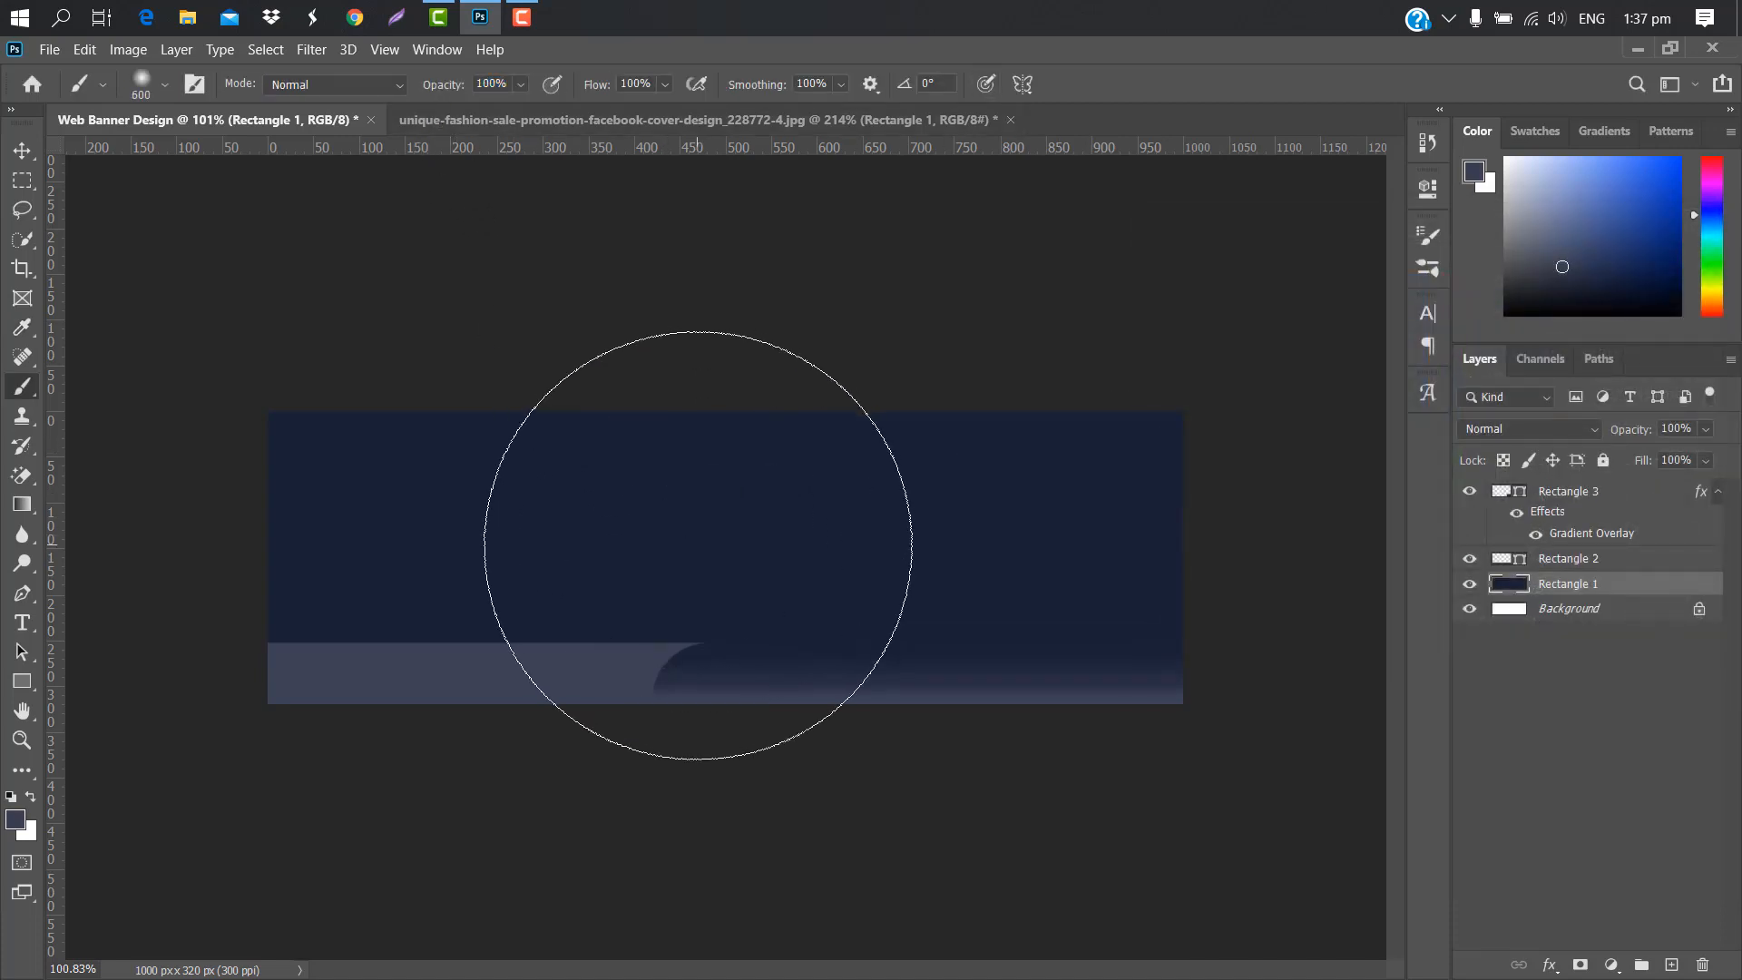
{"action": "left_click", "coordinate": [712, 544]}
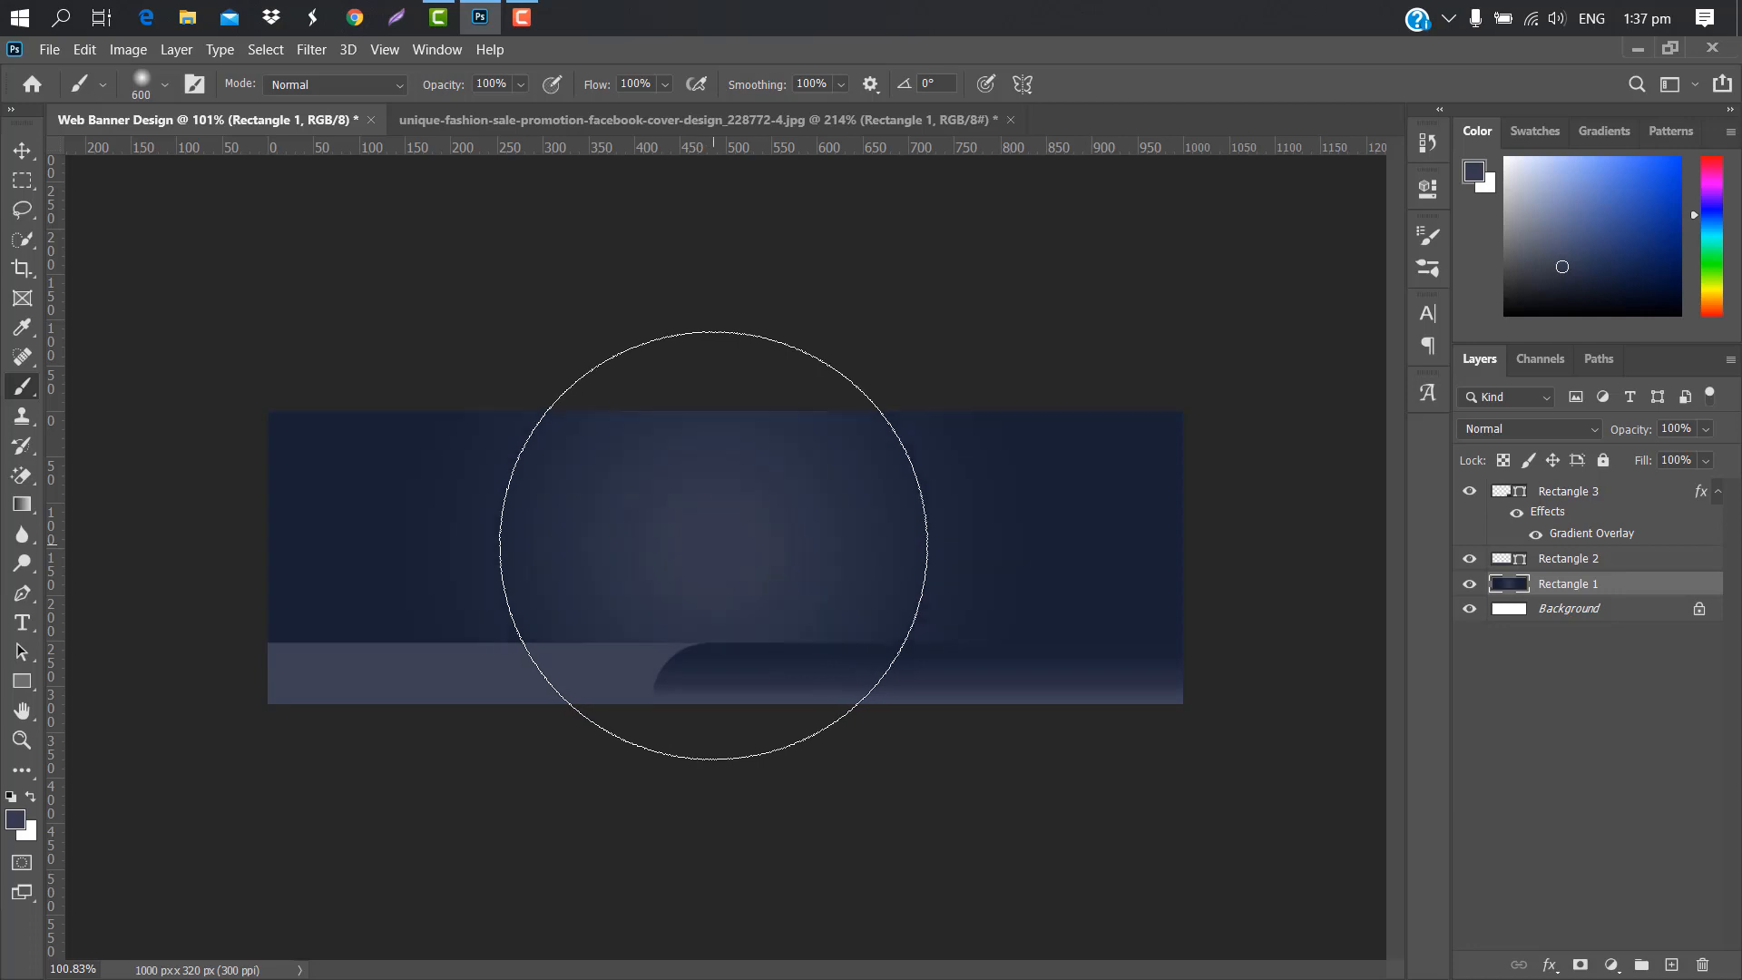
{"action": "left_click", "coordinate": [915, 536]}
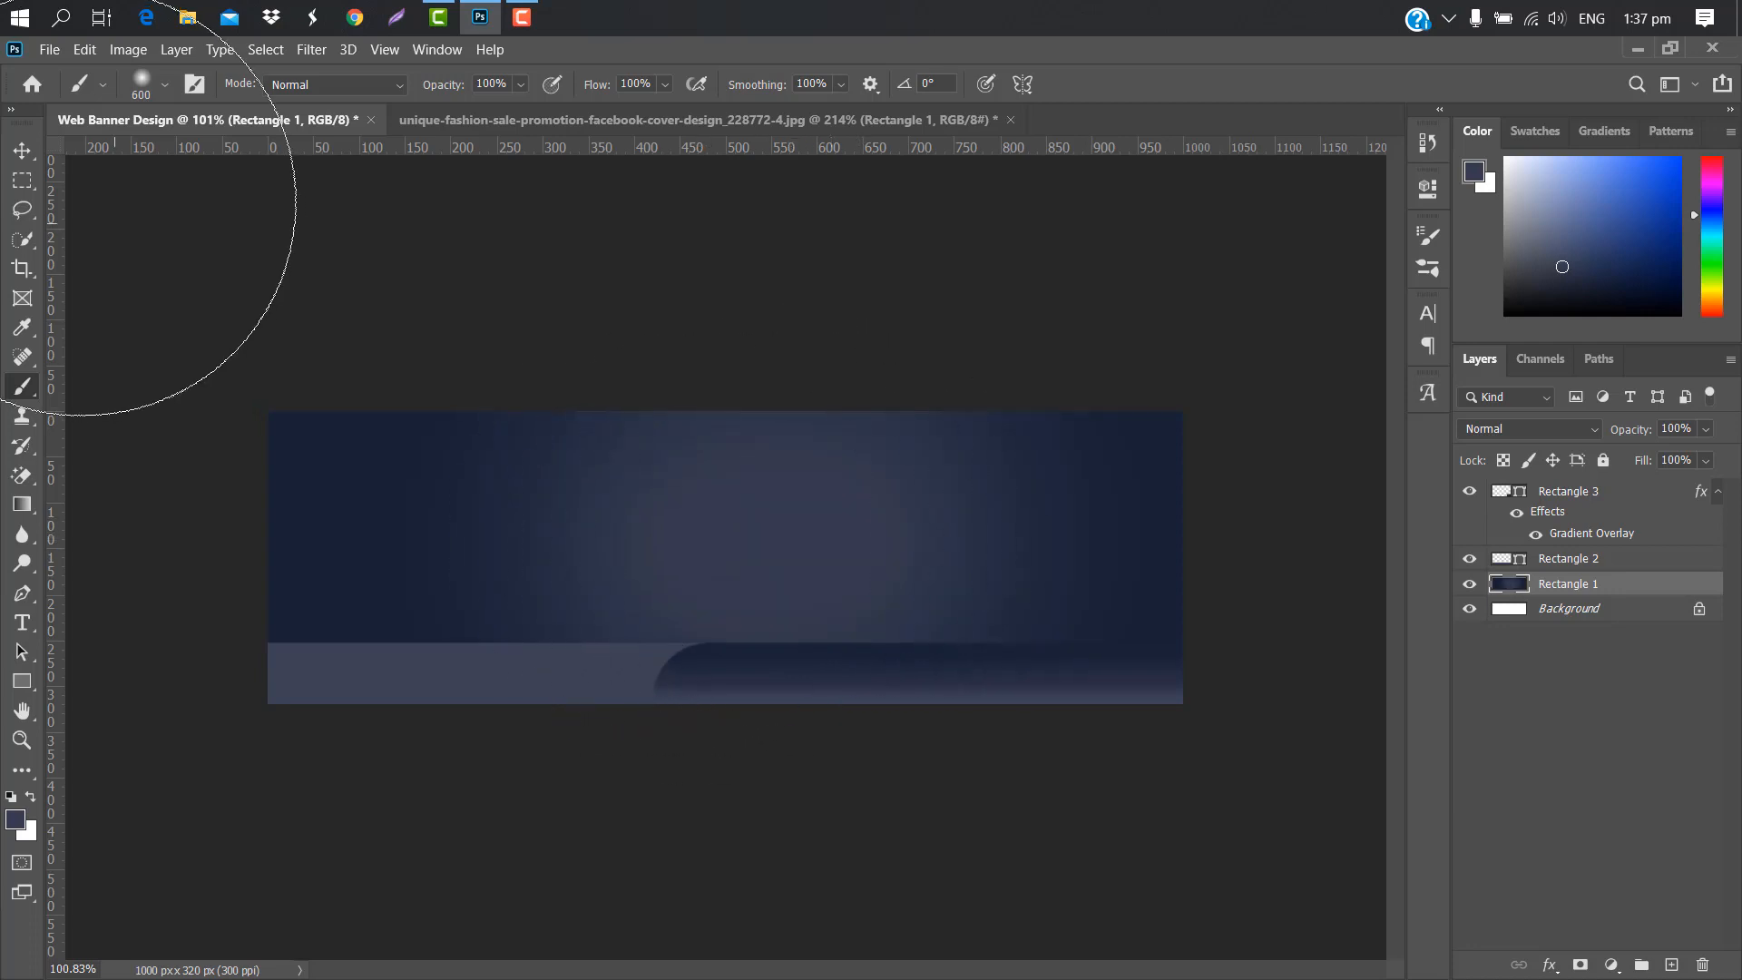
- Draw a vertical rectangle about 90 × 342 px across the banner's left part and place its layer directly above Rectangle 2
{"action": "left_click", "coordinate": [25, 148]}
{"action": "left_click", "coordinate": [1615, 609]}
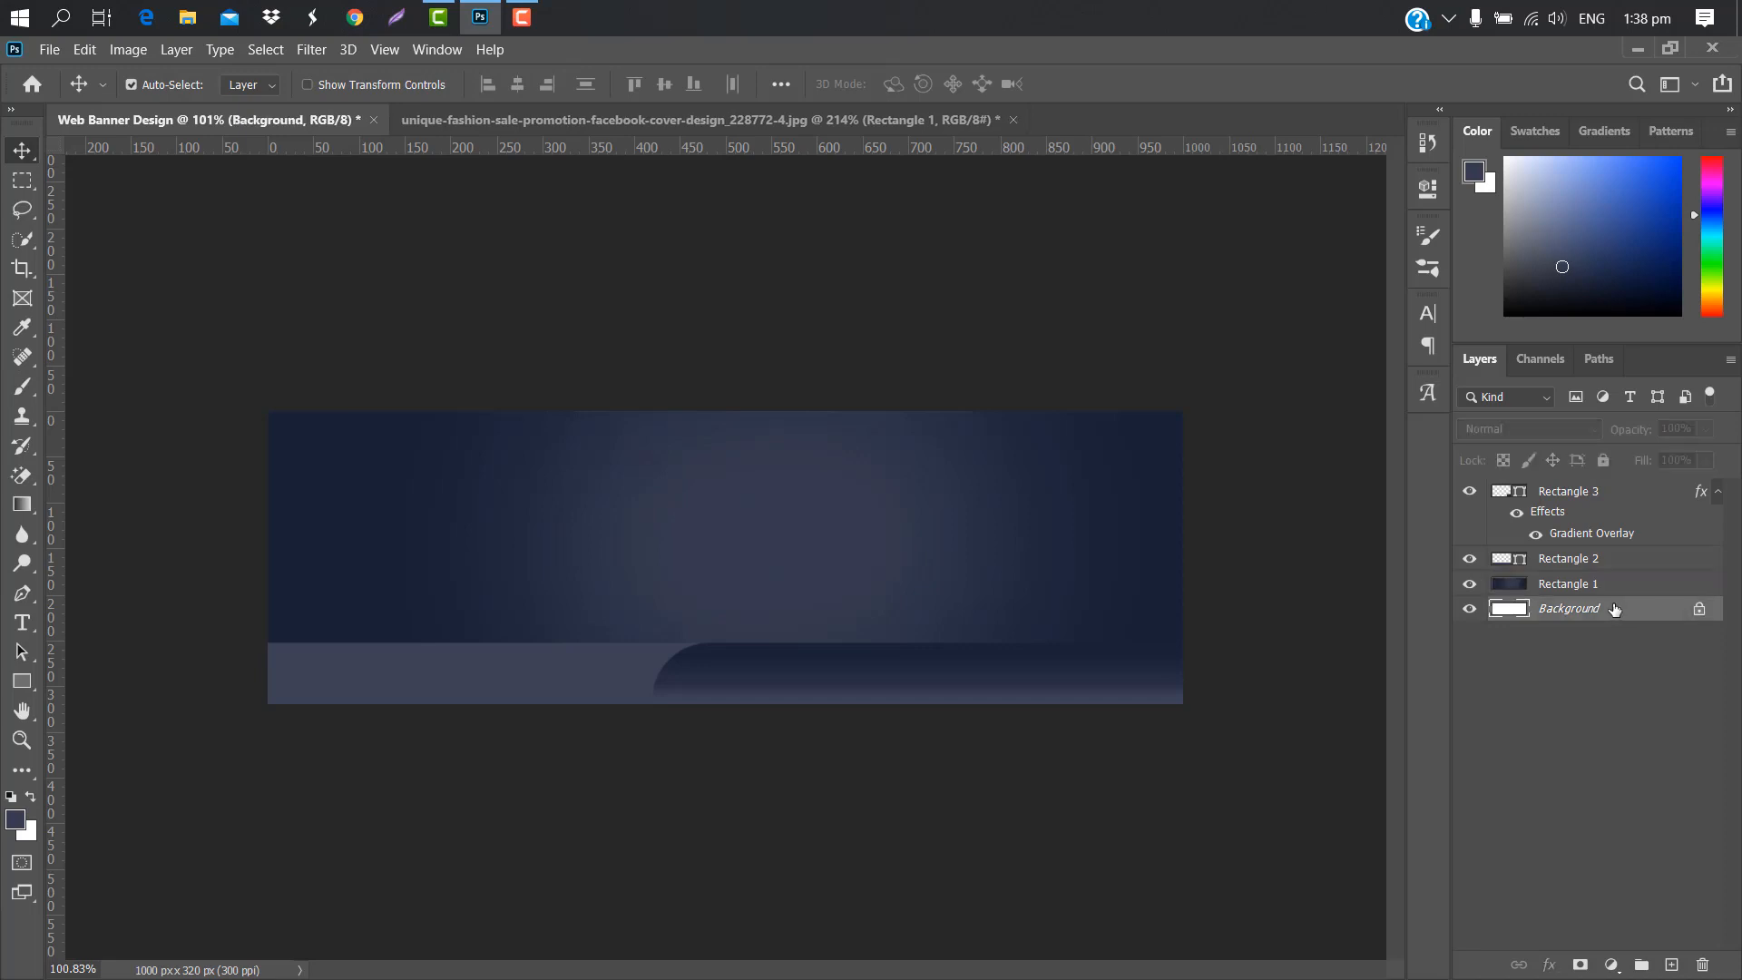
{"action": "left_click", "coordinate": [22, 681]}
{"action": "left_click_drag", "start_coordinate": [516, 404], "coordinate": [598, 718]}
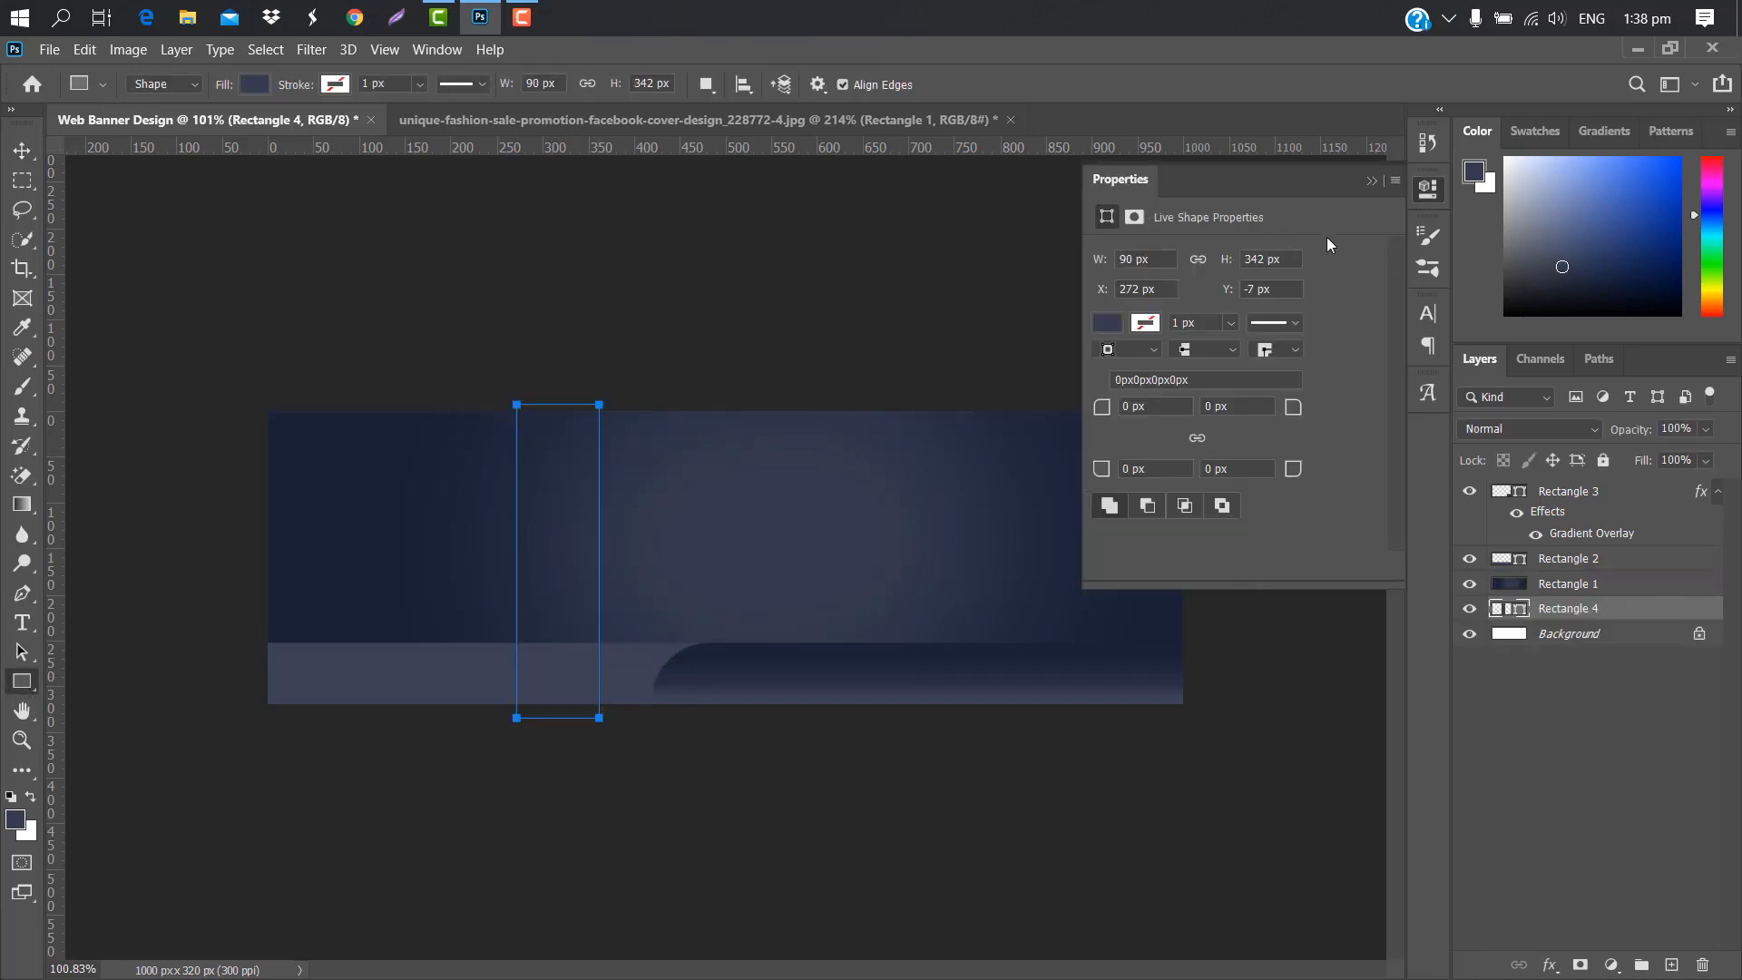
{"action": "left_click", "coordinate": [1371, 181]}
{"action": "left_click_drag", "start_coordinate": [1642, 612], "coordinate": [1641, 568]}
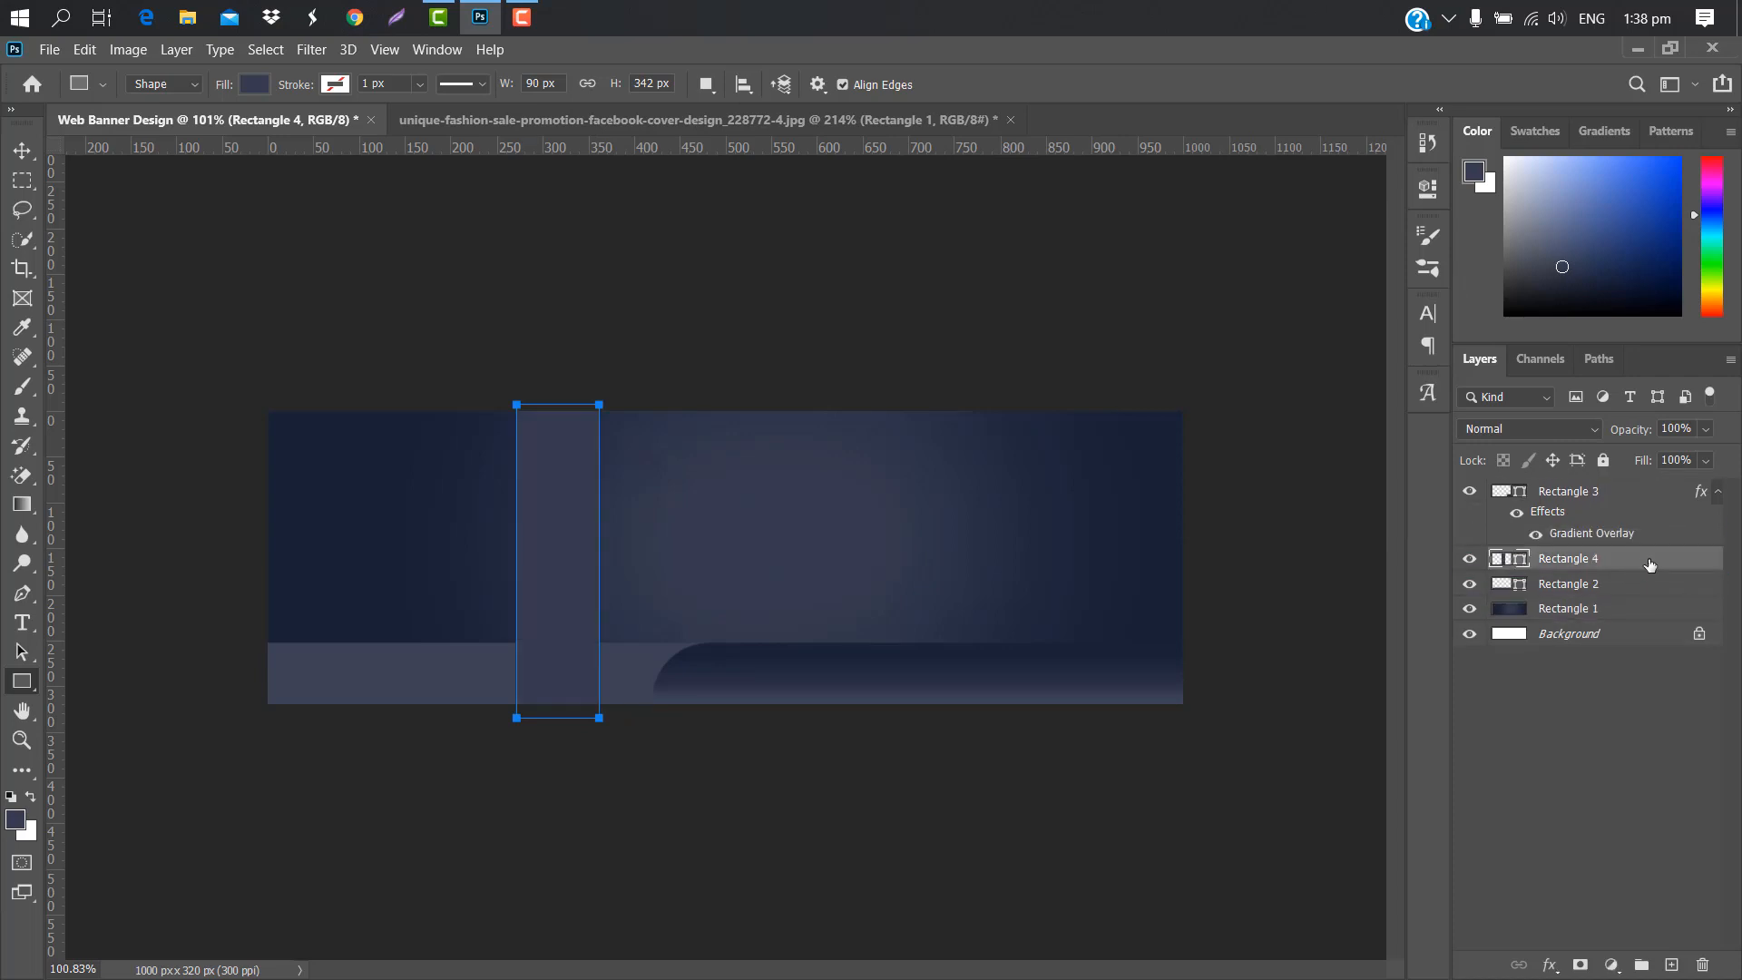
- Add a gradient overlay to Rectangle 4 and delete the gradient's colour stop at 64%
{"action": "double_click", "coordinate": [1649, 564]}
{"action": "left_click", "coordinate": [1017, 390]}
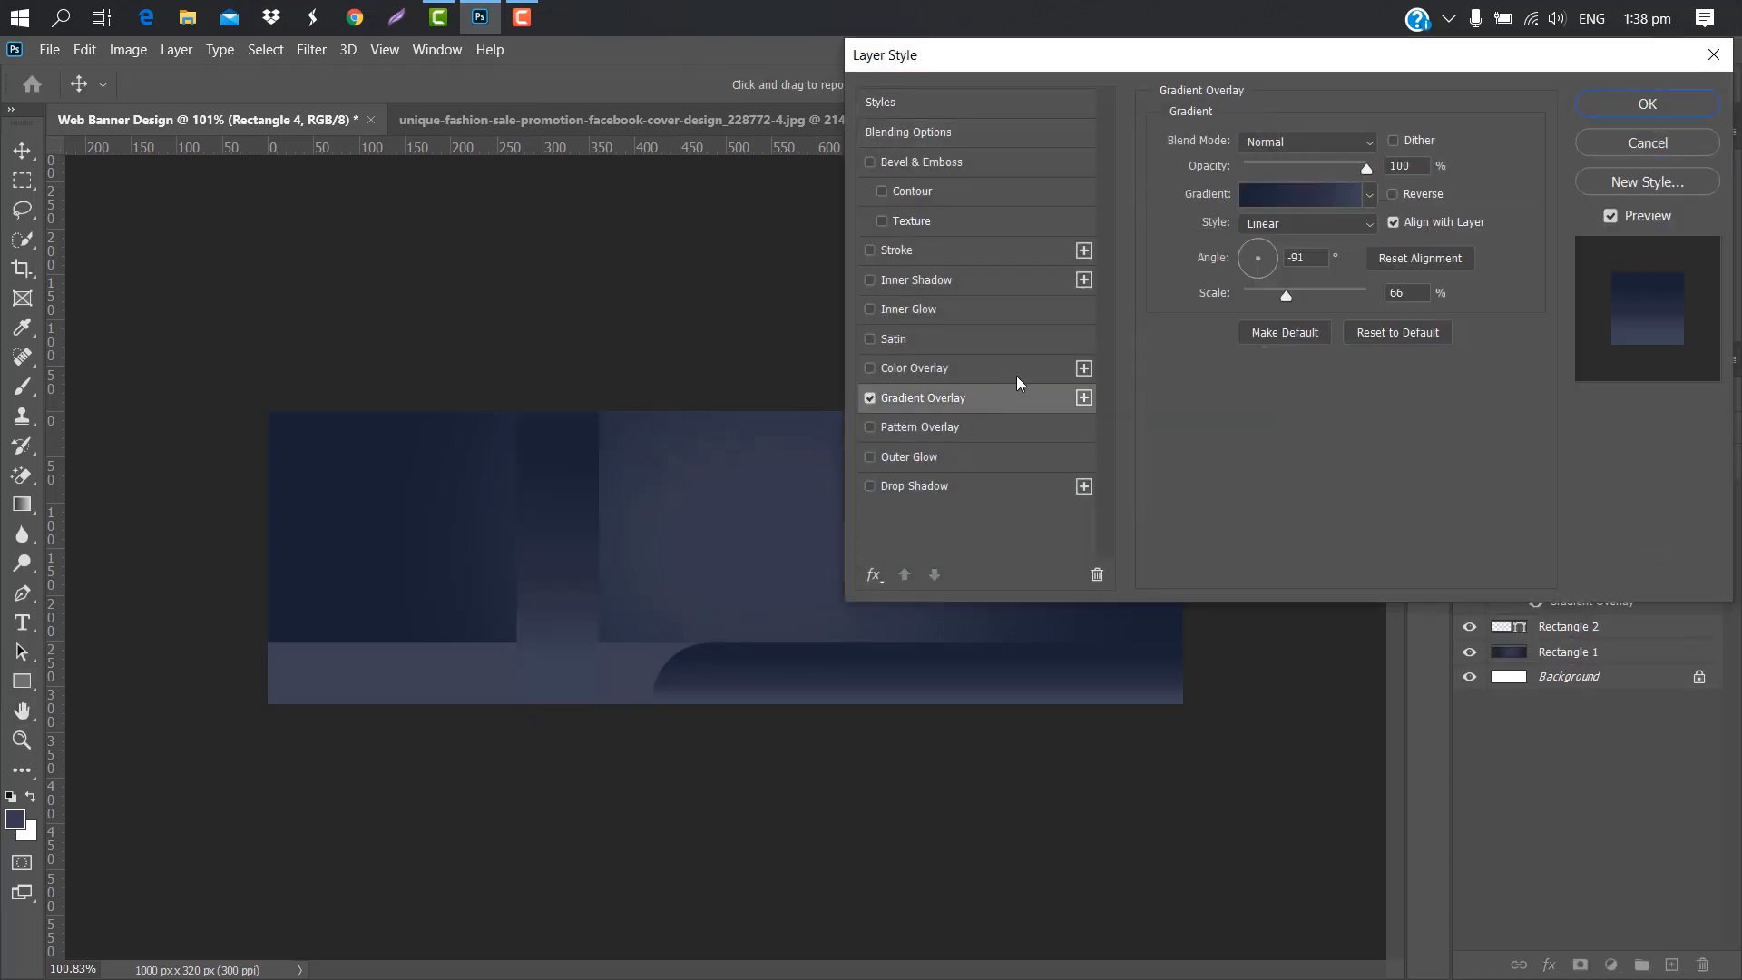
{"action": "left_click", "coordinate": [1295, 198]}
{"action": "left_click", "coordinate": [1446, 568]}
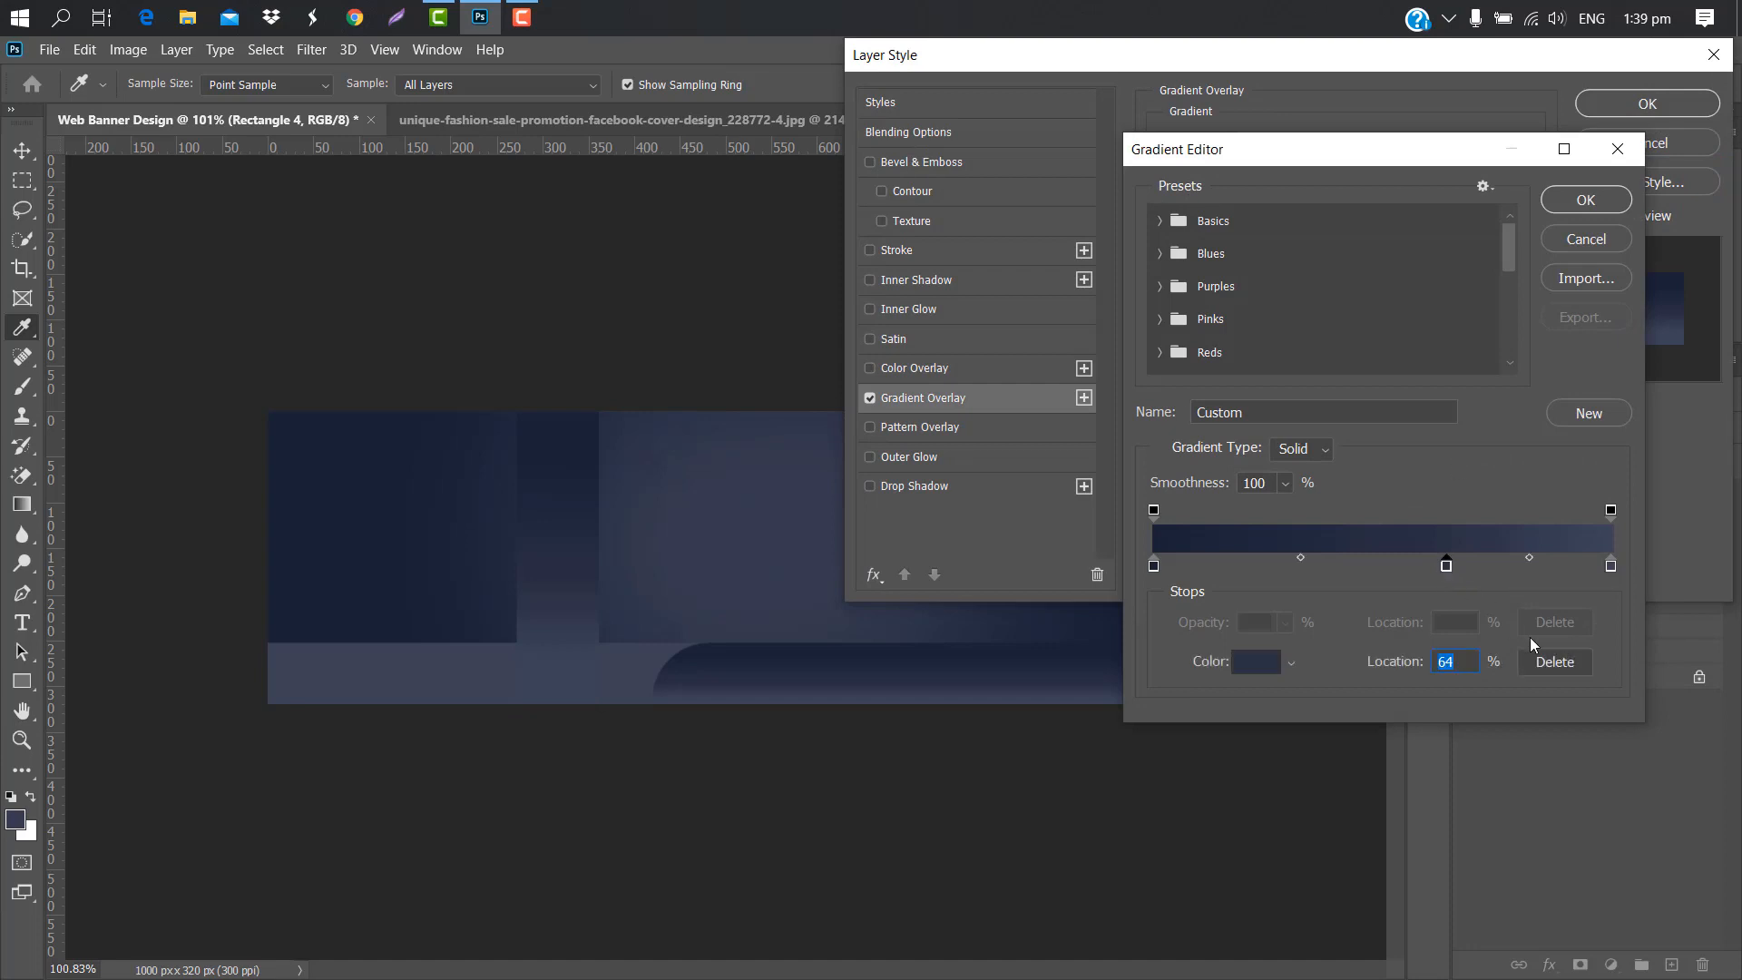
{"action": "left_click", "coordinate": [1553, 662]}
- Recolour the gradient's starting stop with the slate blue of the central glow and its ending stop with dark navy
{"action": "double_click", "coordinate": [1154, 567]}
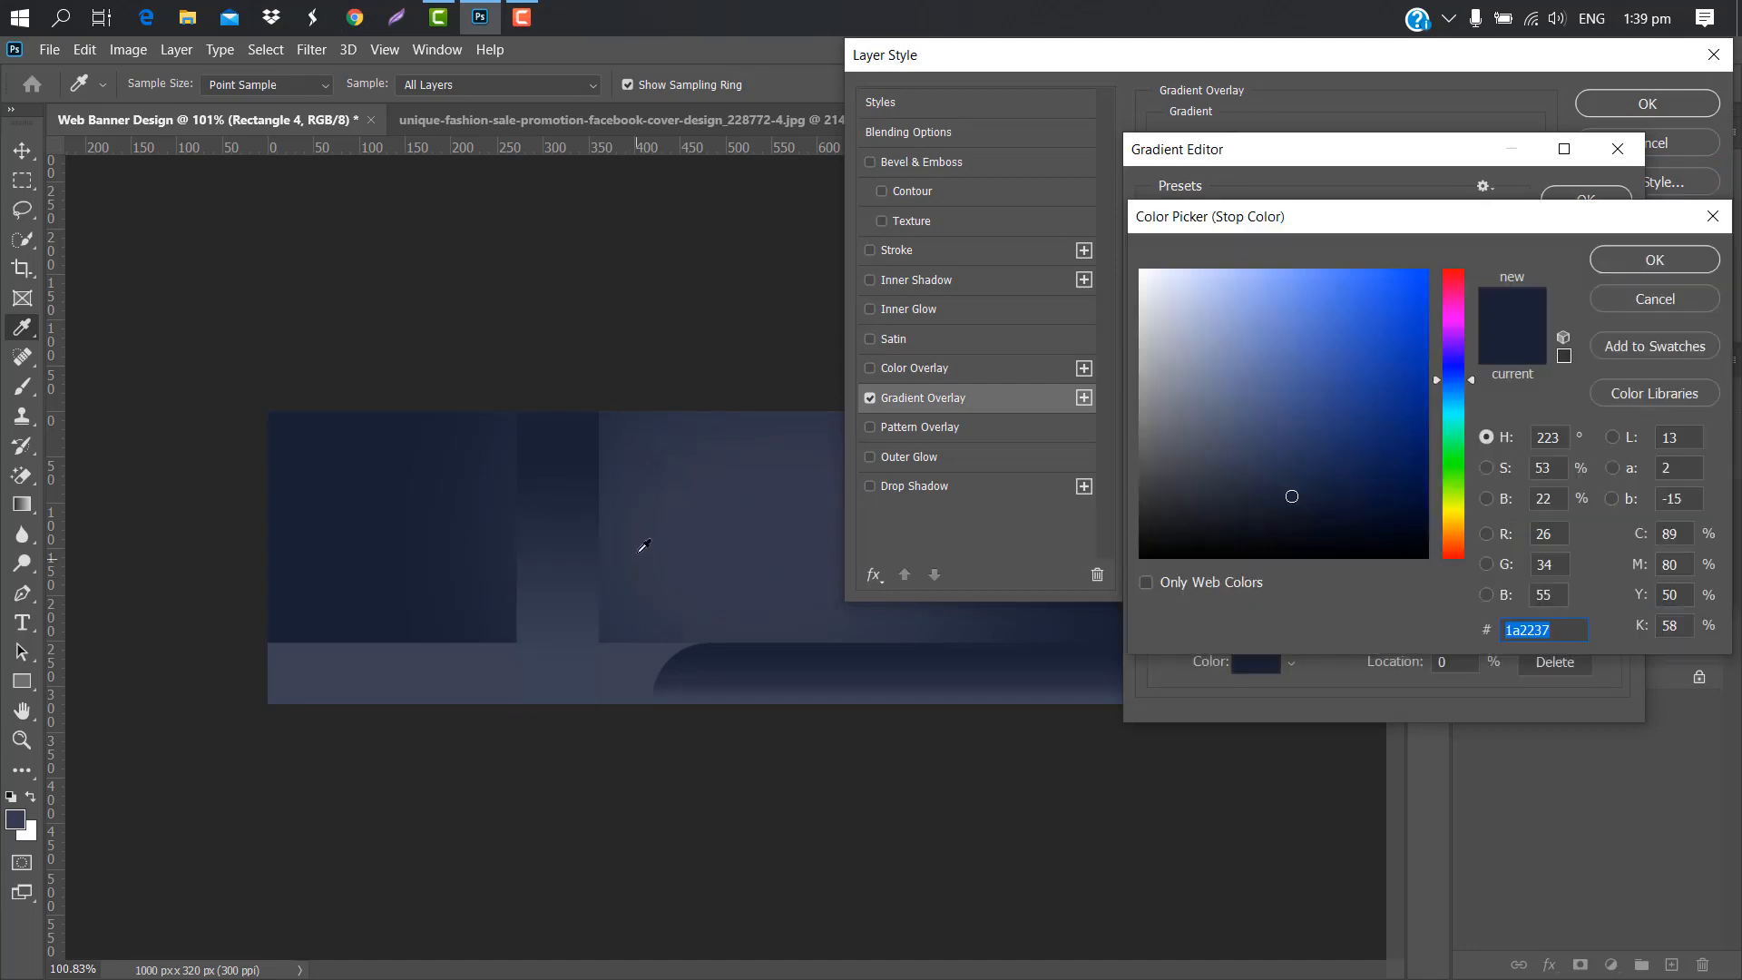
{"action": "left_click", "coordinate": [1650, 262]}
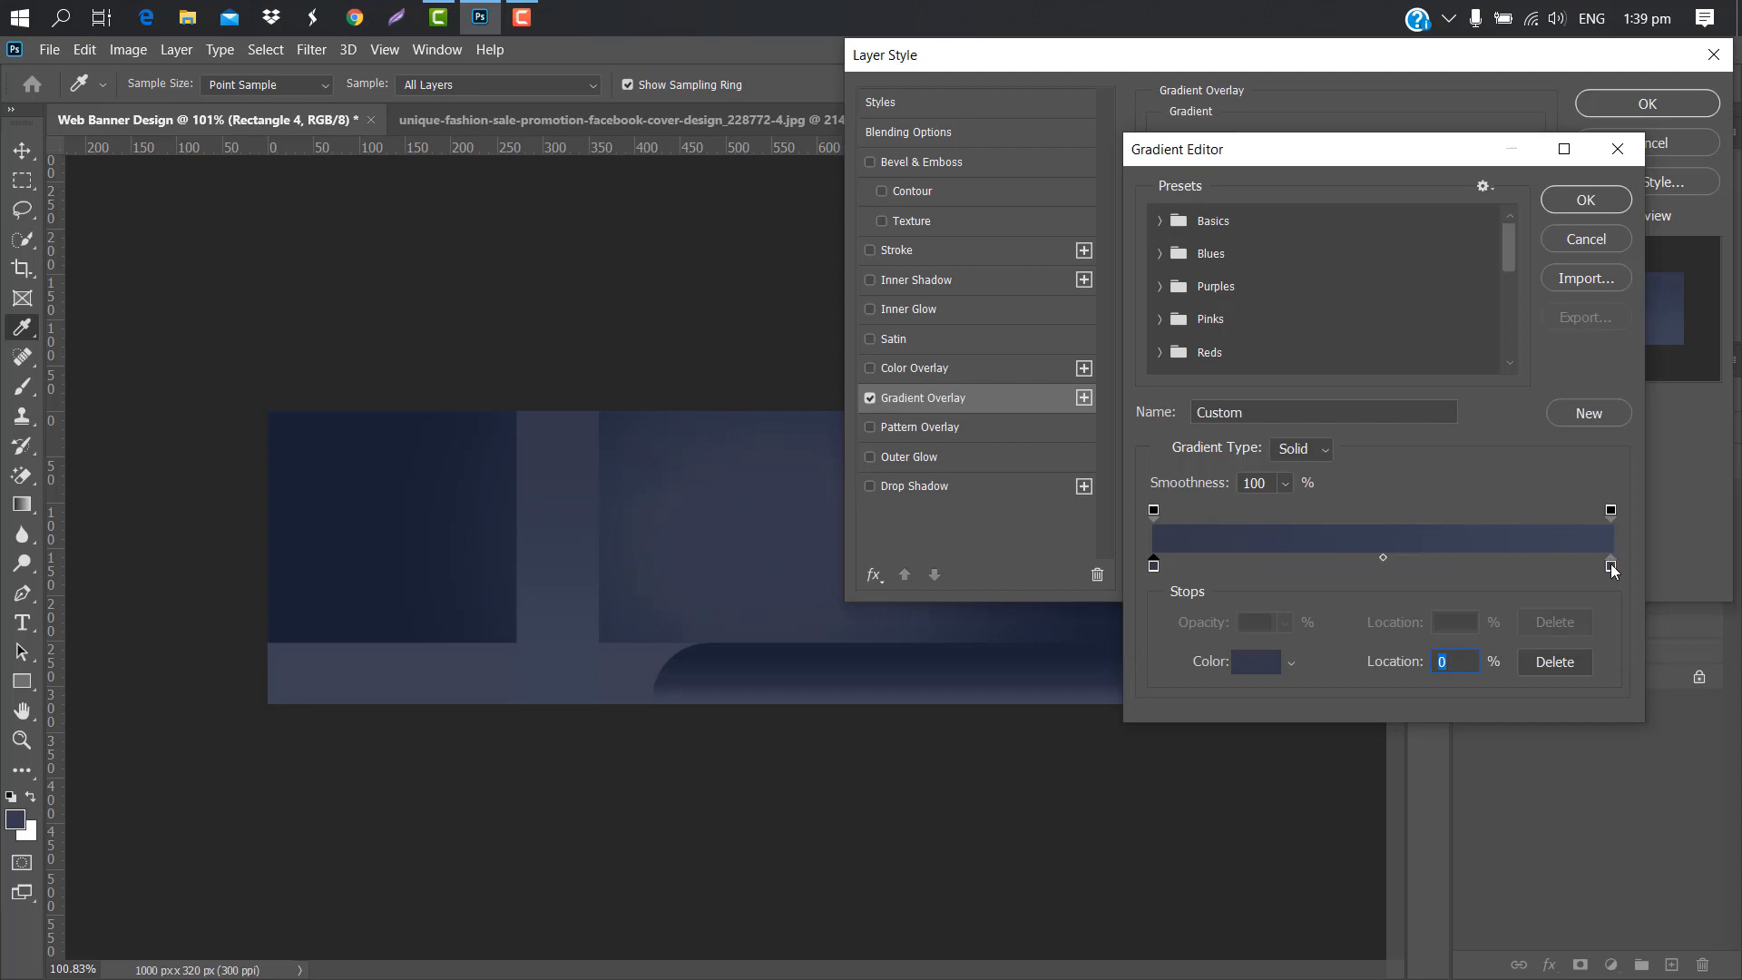
{"action": "left_click", "coordinate": [1610, 565]}
{"action": "left_click", "coordinate": [1155, 564]}
{"action": "left_click", "coordinate": [1580, 200]}
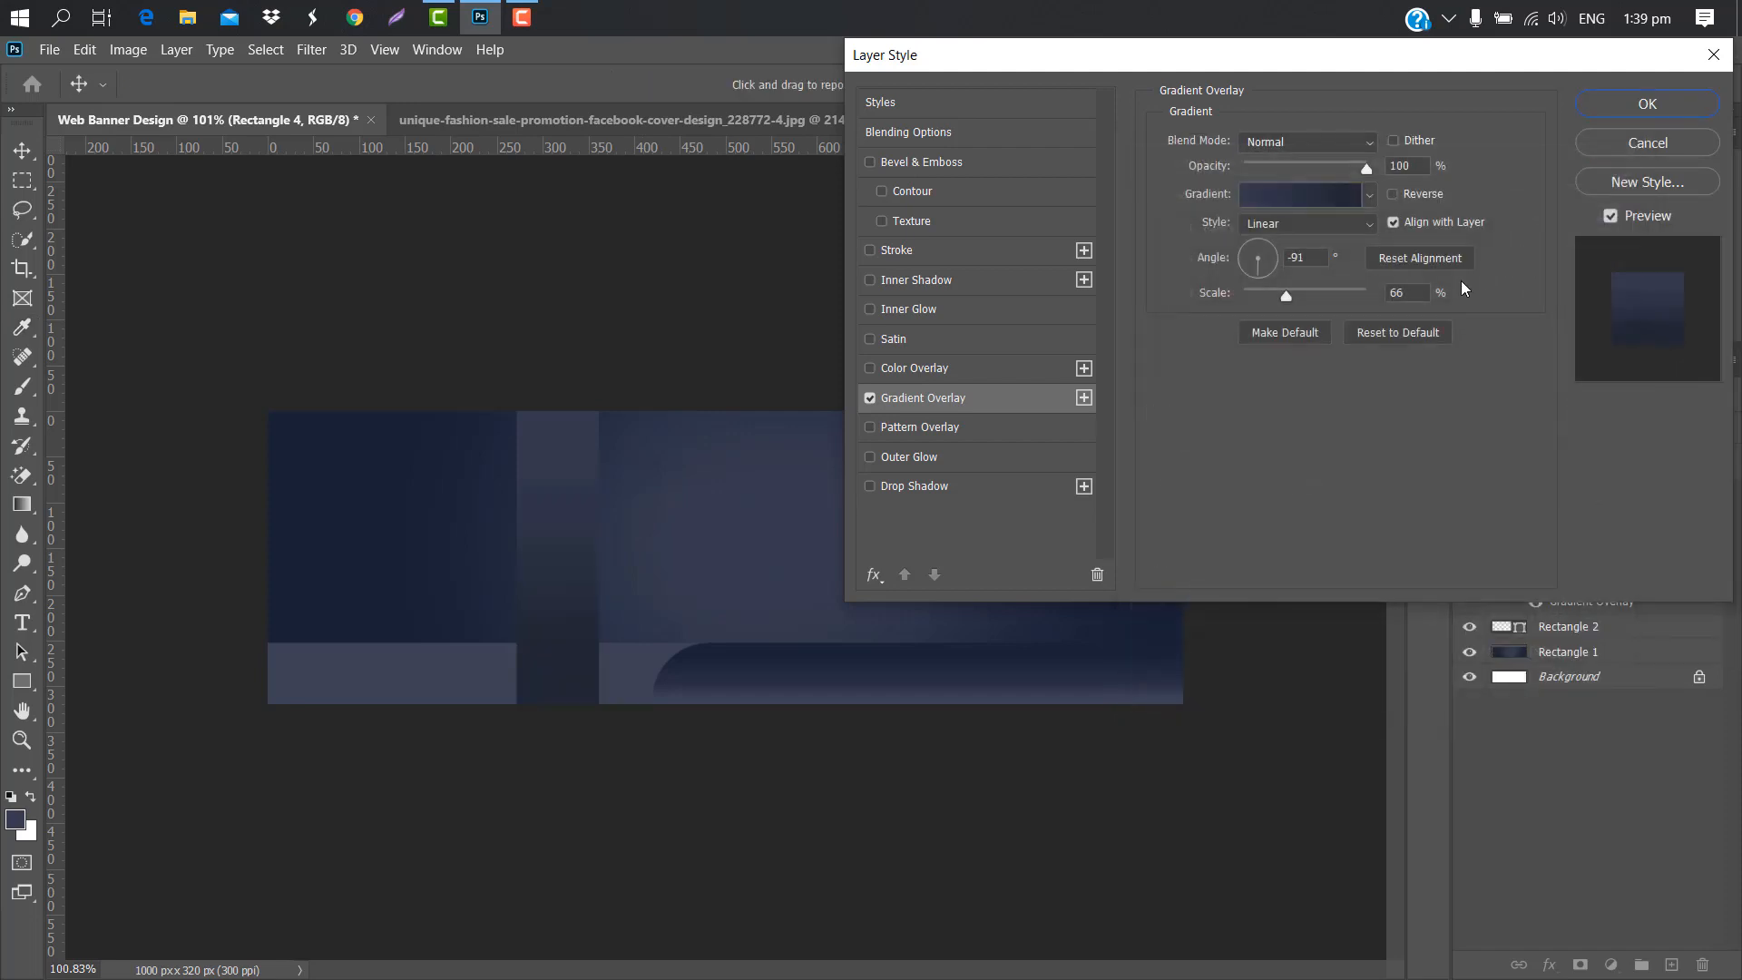
- Move the slate blue starting stop of Rectangle 4's gradient to 73% and apply the gradient overlay
{"action": "left_click", "coordinate": [1303, 198]}
{"action": "left_click_drag", "start_coordinate": [1154, 570], "coordinate": [1473, 568]}
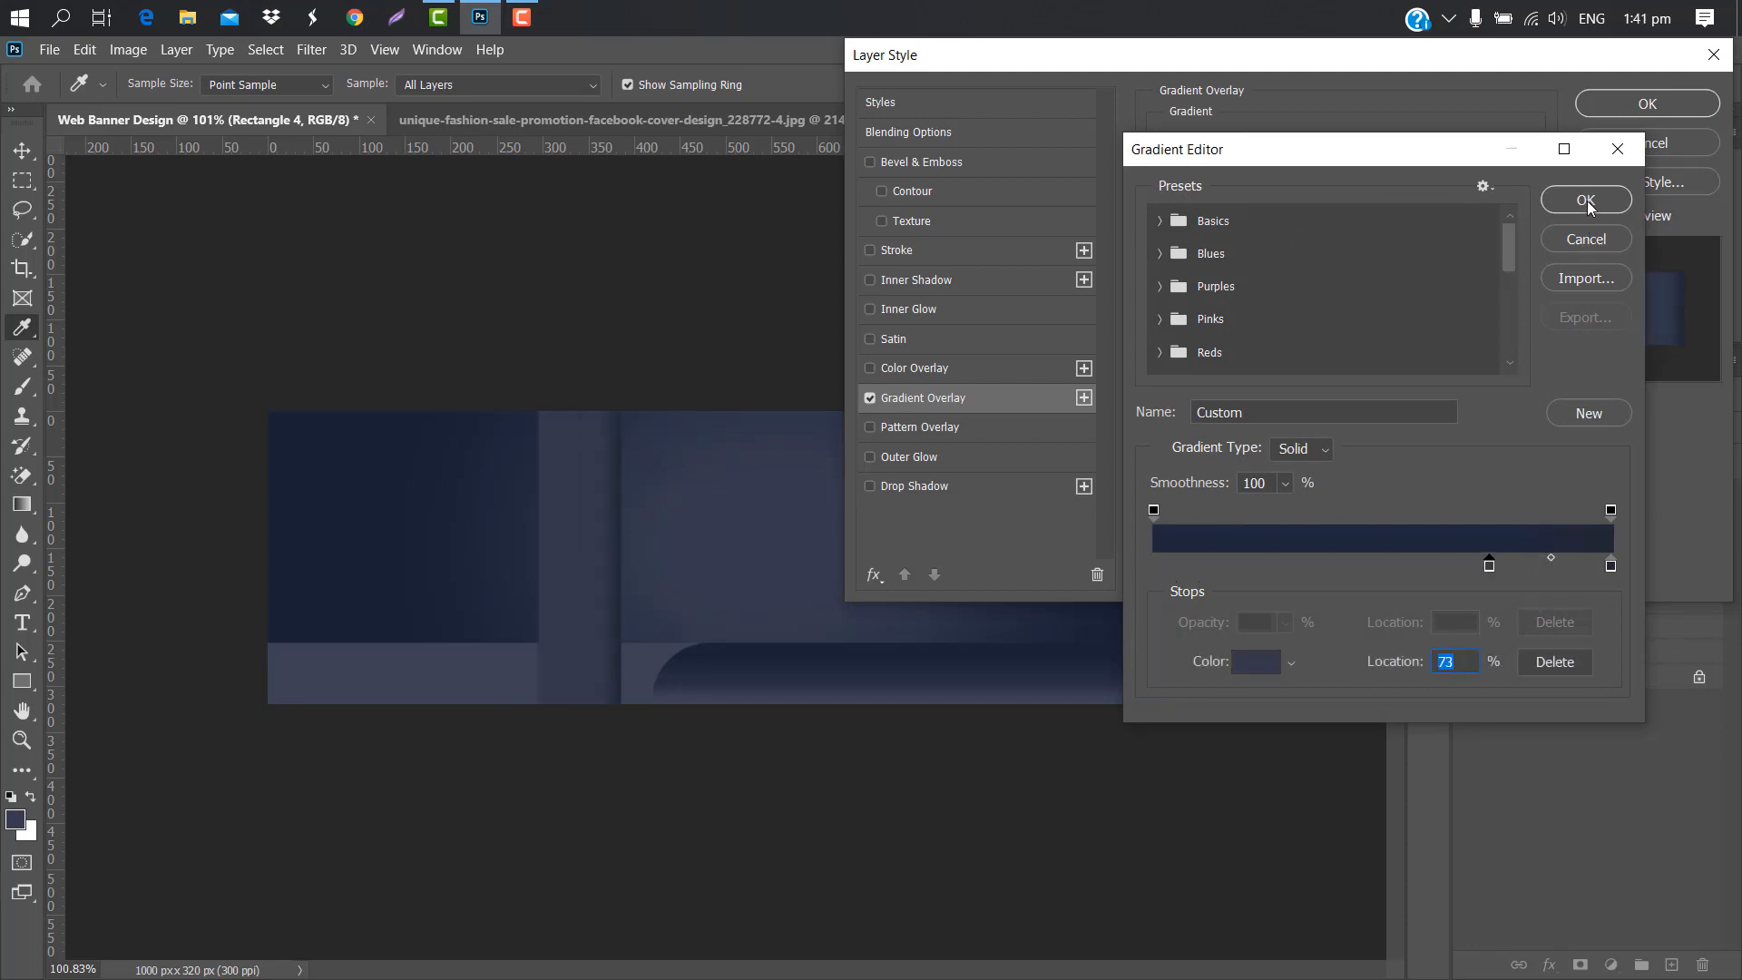
{"action": "left_click", "coordinate": [1586, 200]}
{"action": "left_click", "coordinate": [1646, 105]}
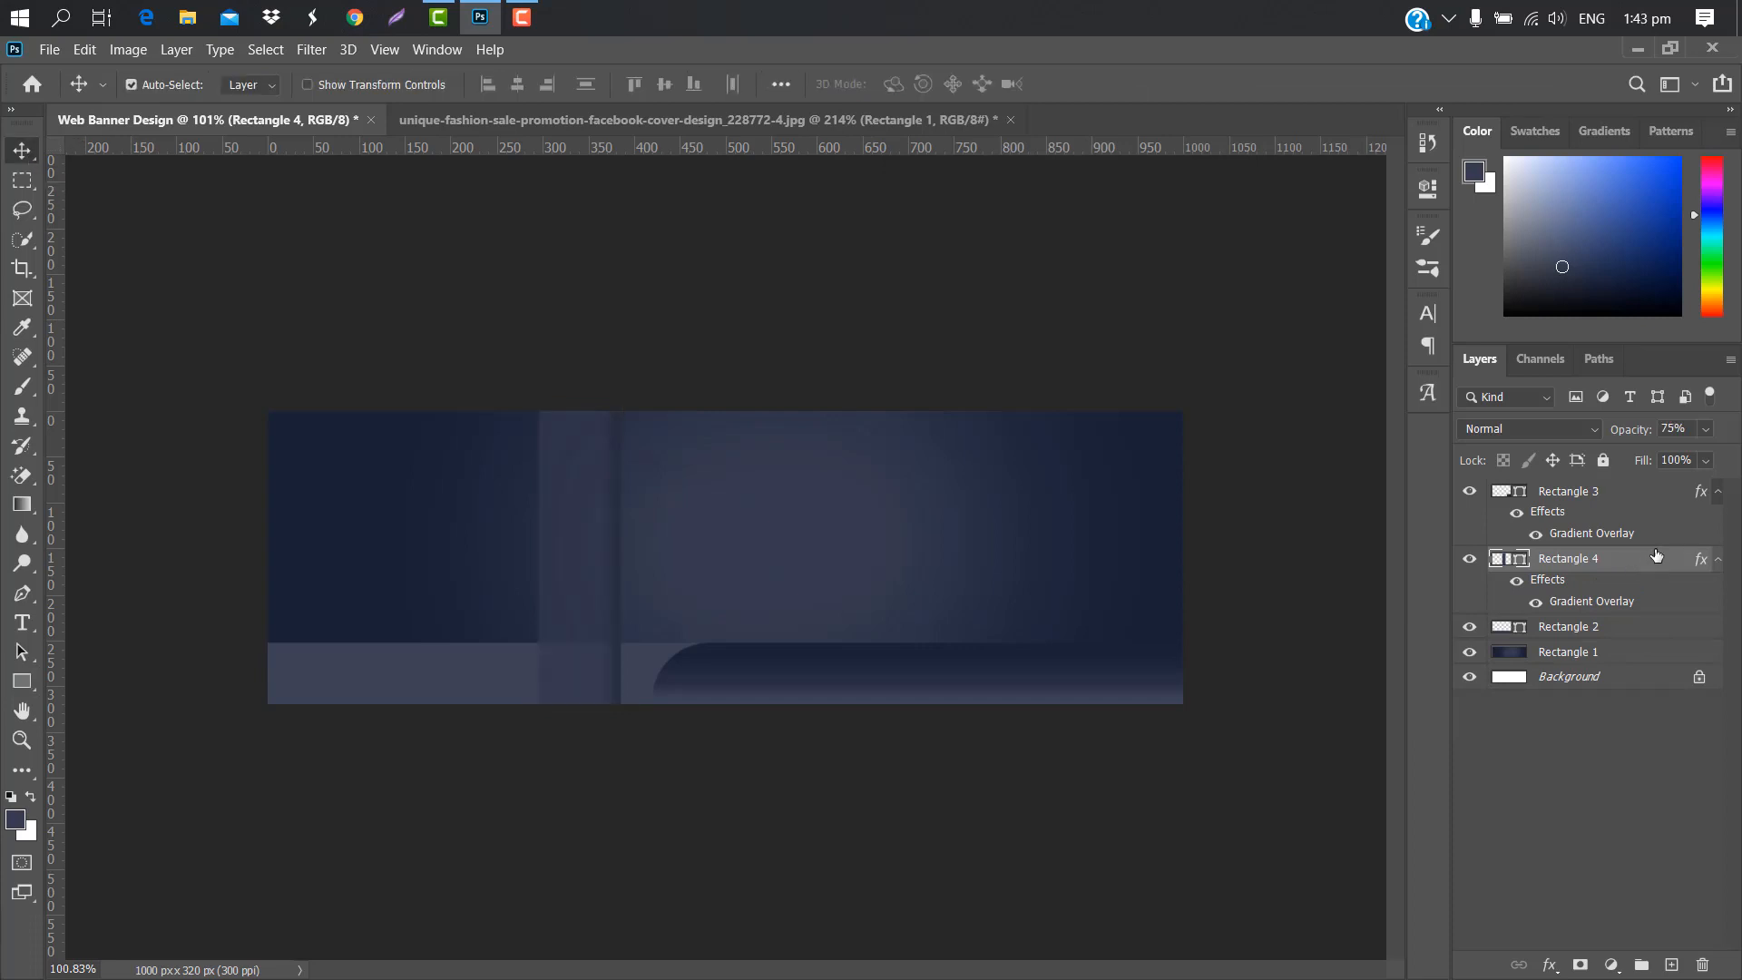
- Duplicate the Rectangle 4 strip twice, placing each copy edge to edge on the right side of the previous one
{"action": "left_click_drag", "start_coordinate": [1656, 555], "coordinate": [1671, 965]}
{"action": "key", "text": "ctrl+t"}
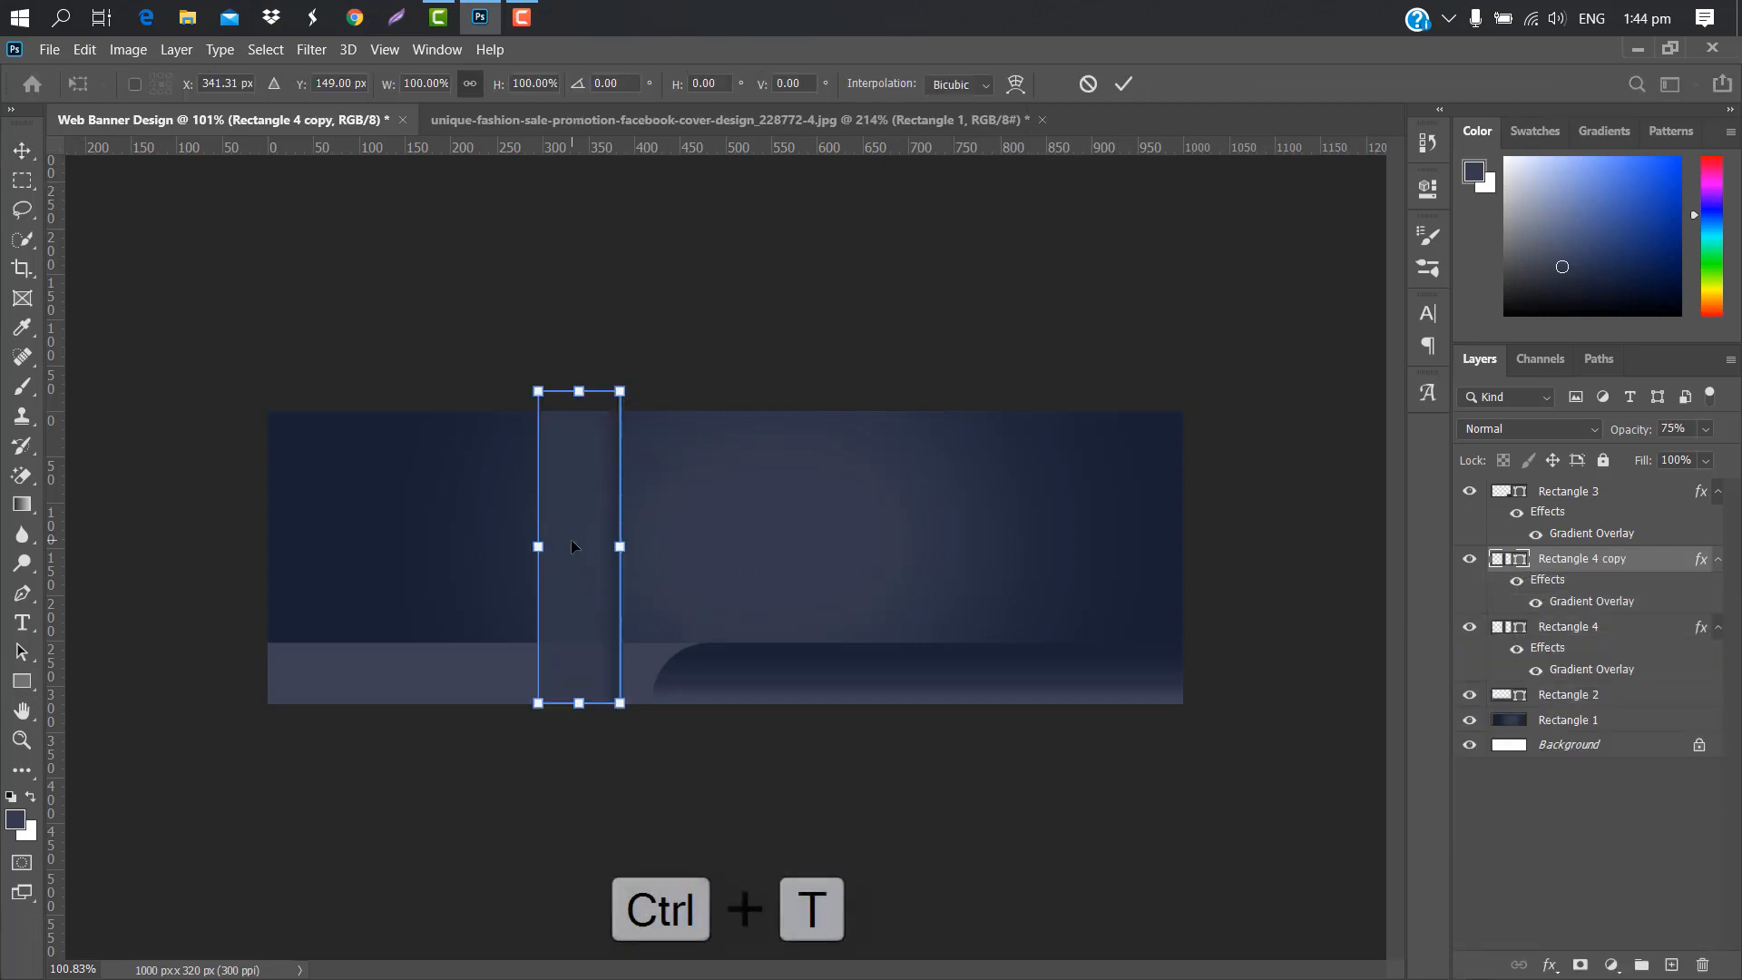
{"action": "left_click_drag", "start_coordinate": [572, 546], "coordinate": [654, 526]}
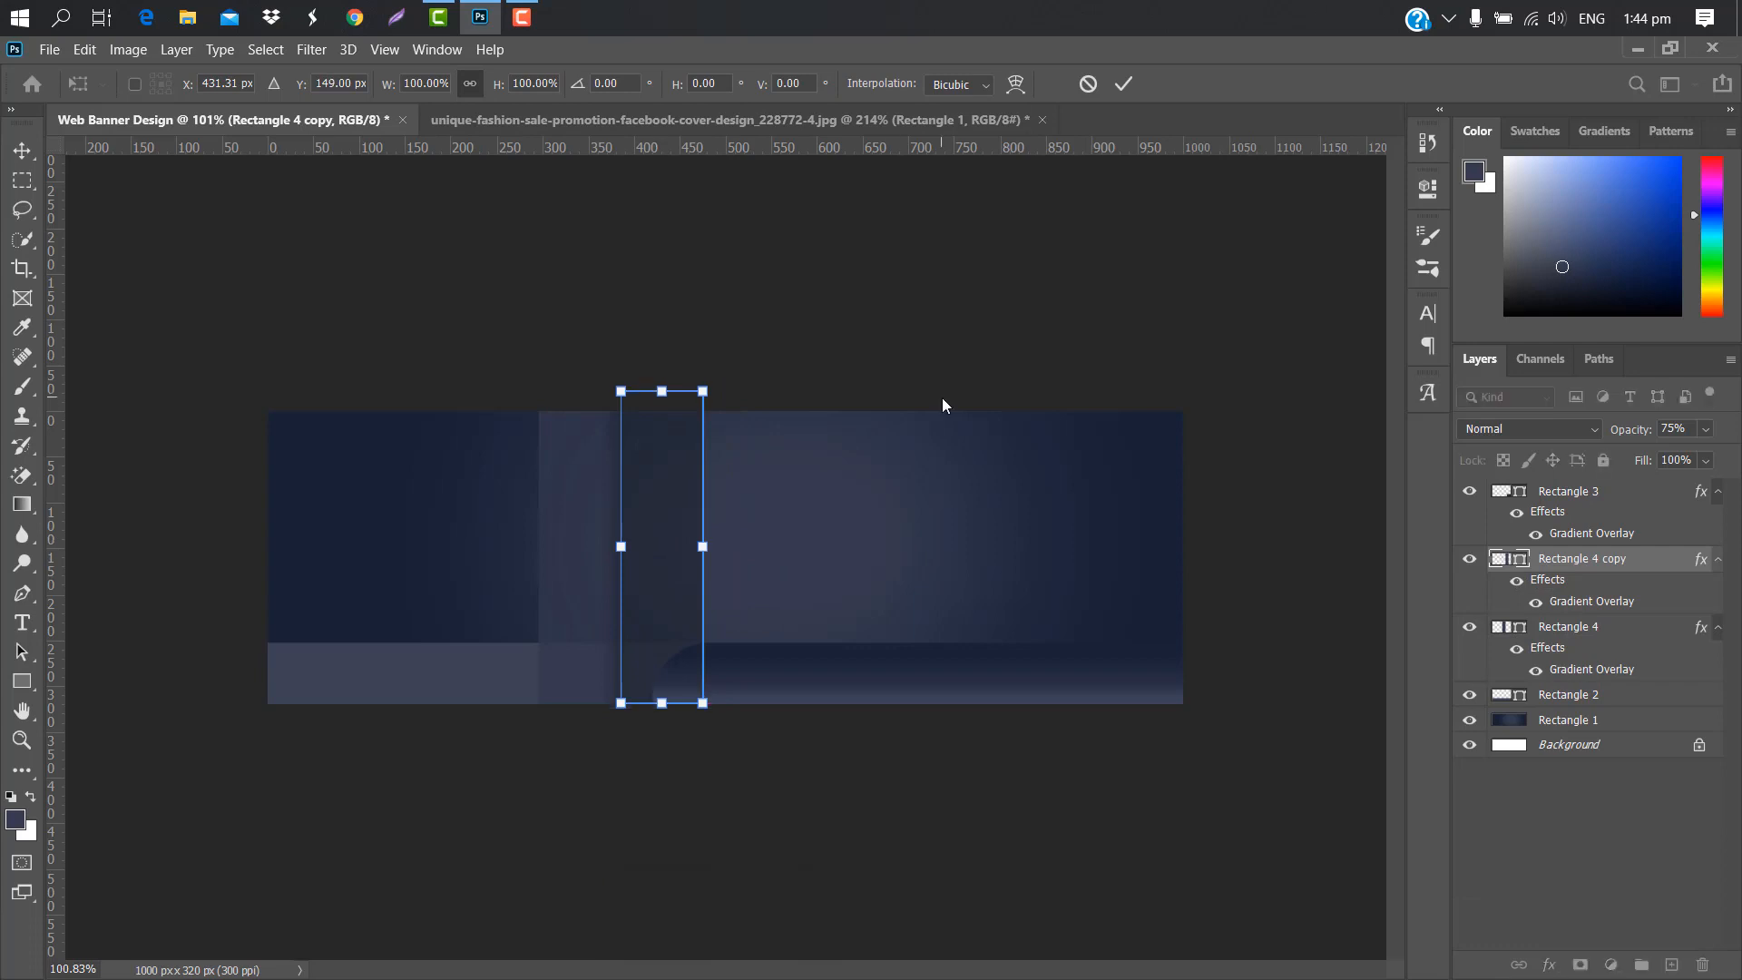
{"action": "left_click", "coordinate": [1123, 83]}
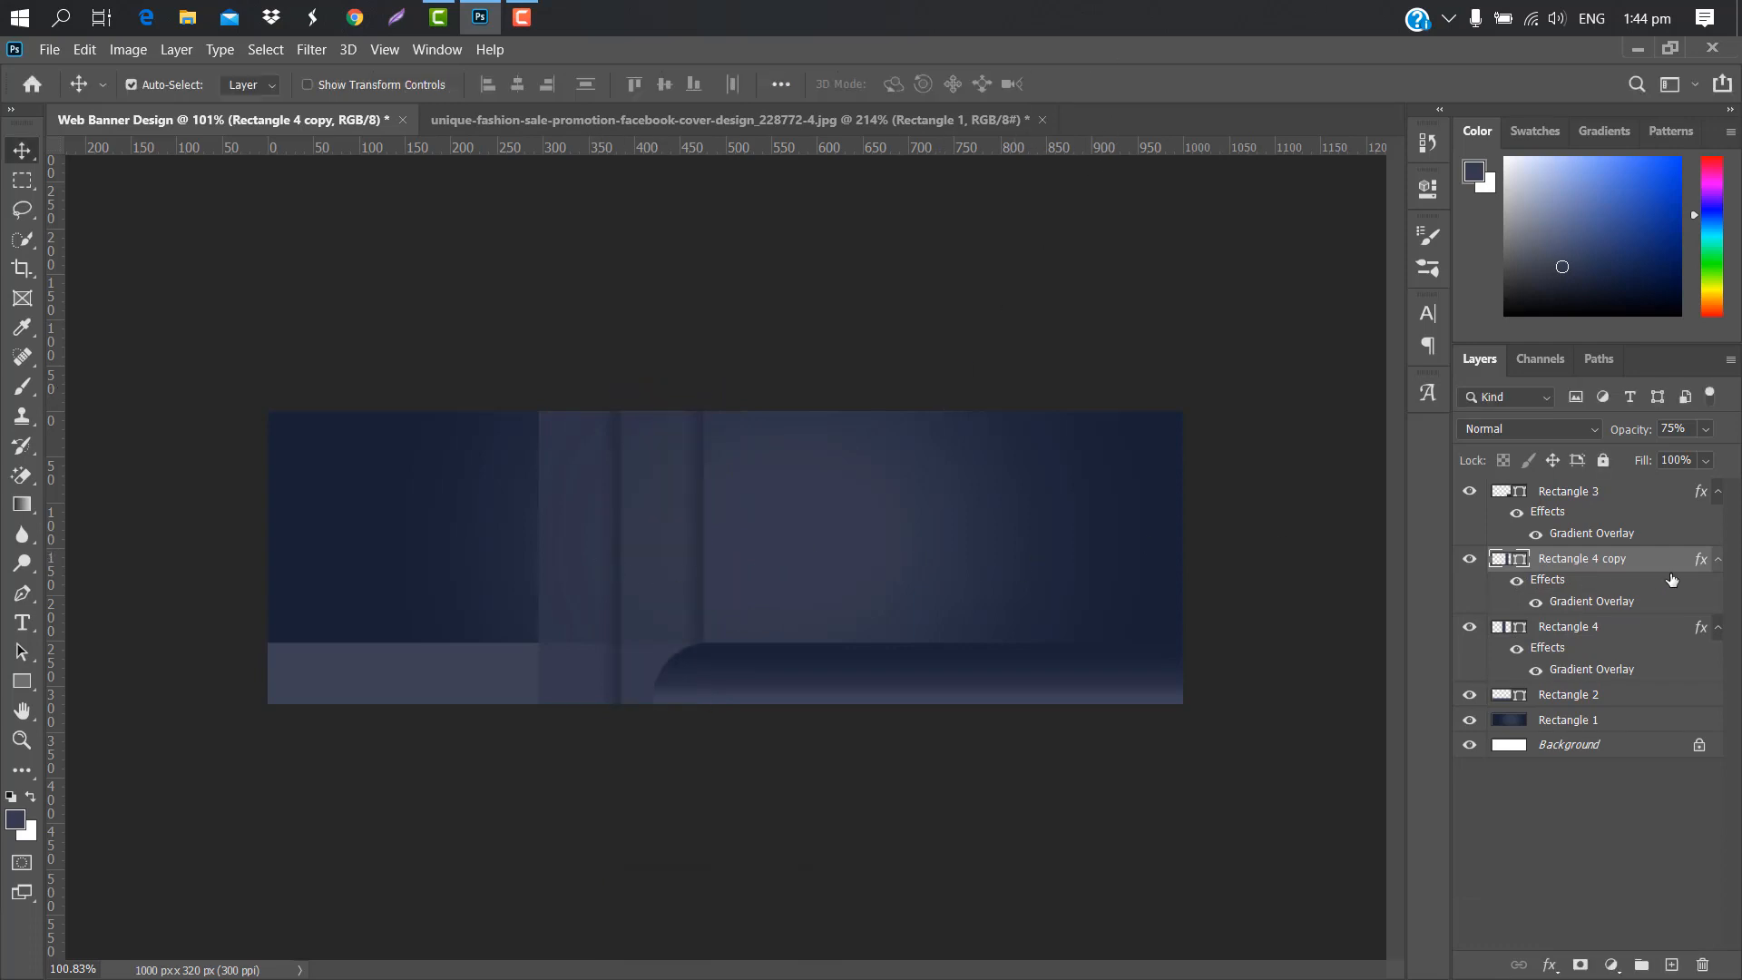
{"action": "left_click_drag", "start_coordinate": [1667, 558], "coordinate": [1672, 965]}
{"action": "key", "text": "ctrl+t"}
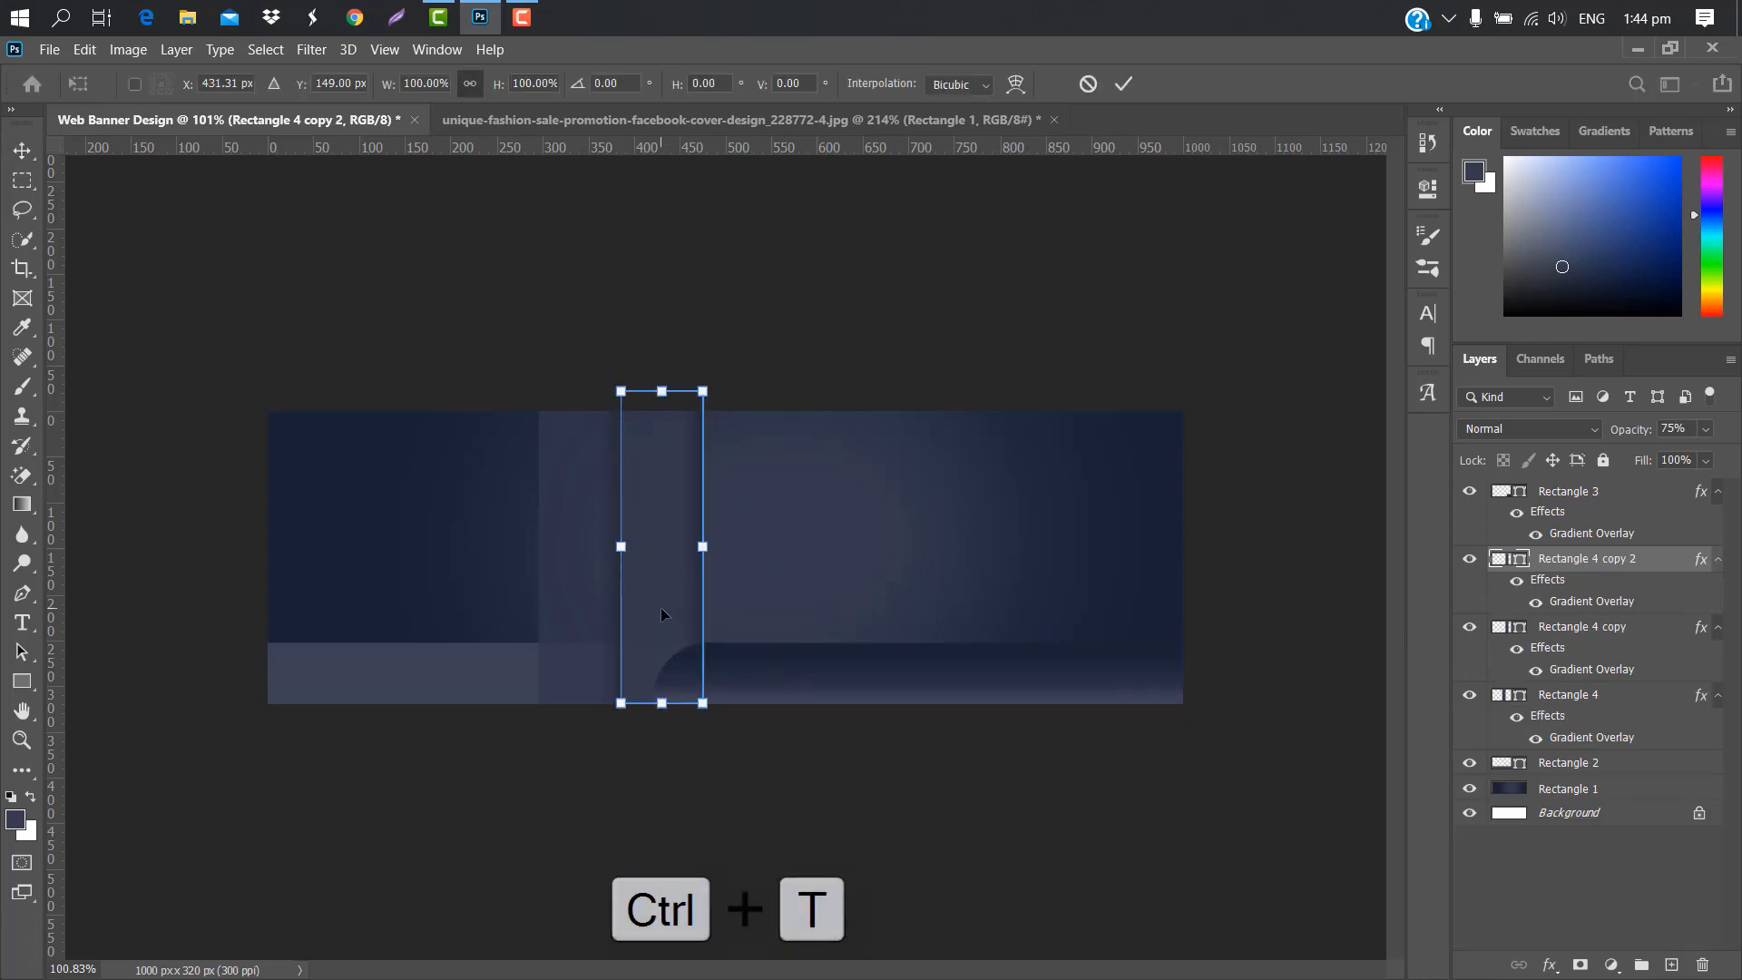
{"action": "left_click_drag", "start_coordinate": [662, 611], "coordinate": [742, 621]}
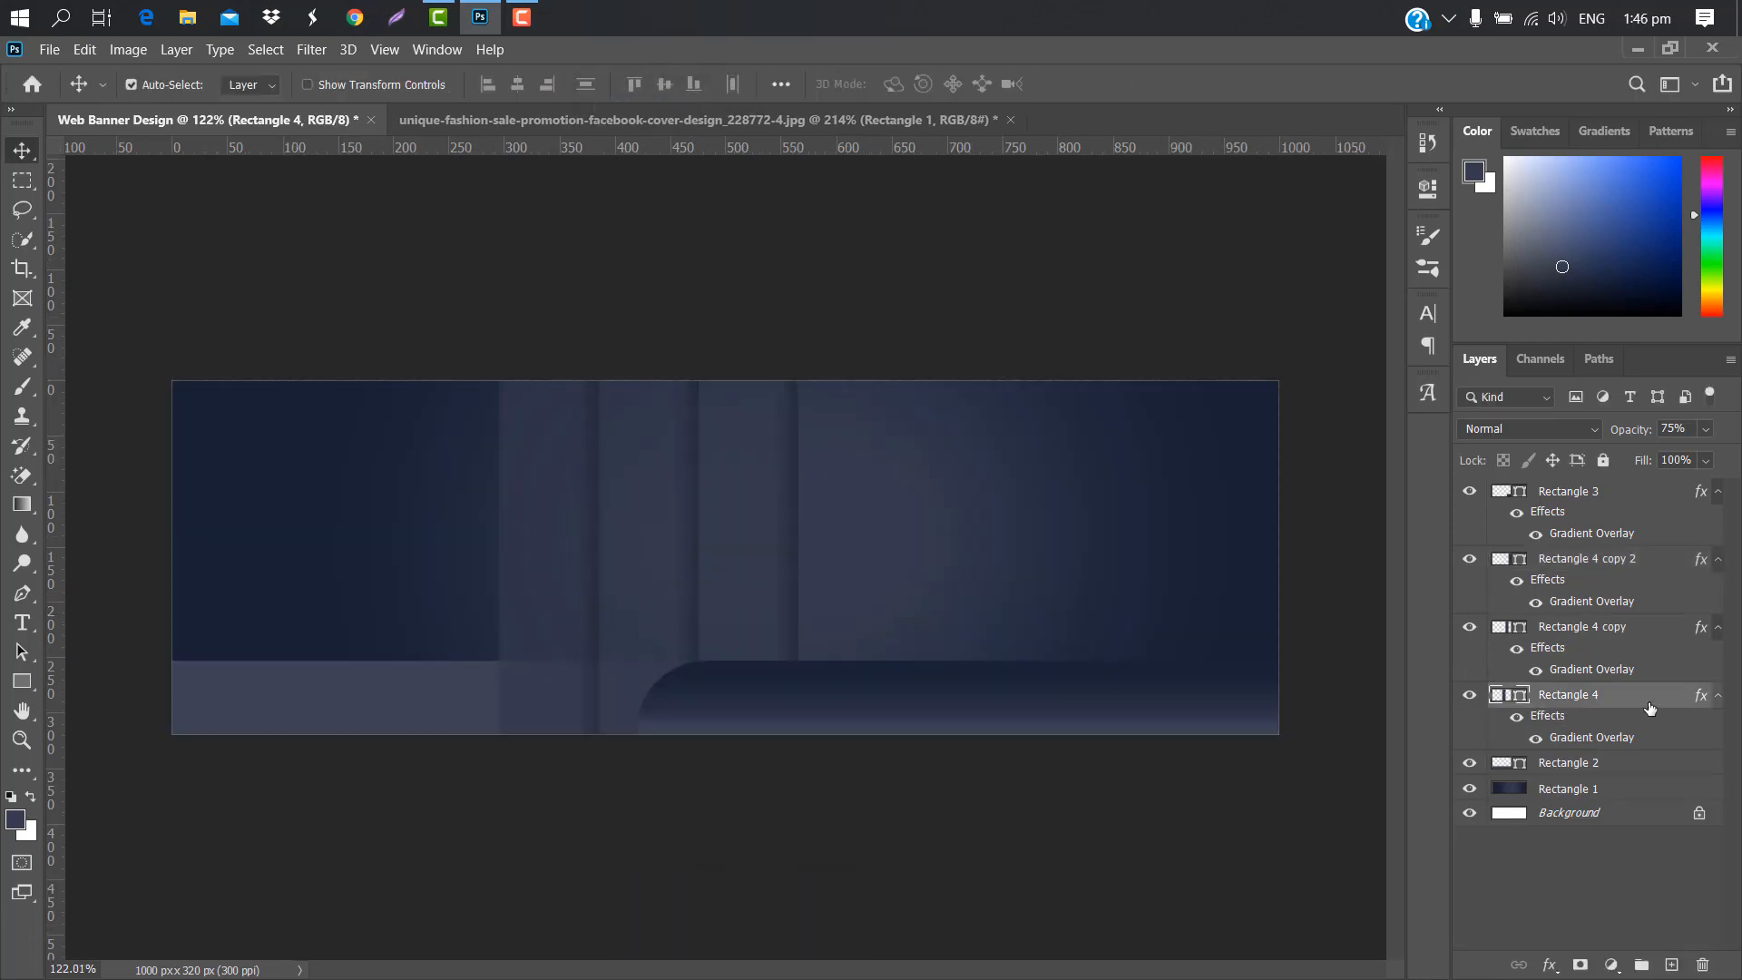
- Reopen Rectangle 4's gradient overlay and give it a starting stop at 0% in the navy #232a3f sampled beside the strip
{"action": "right_click", "coordinate": [1649, 708]}
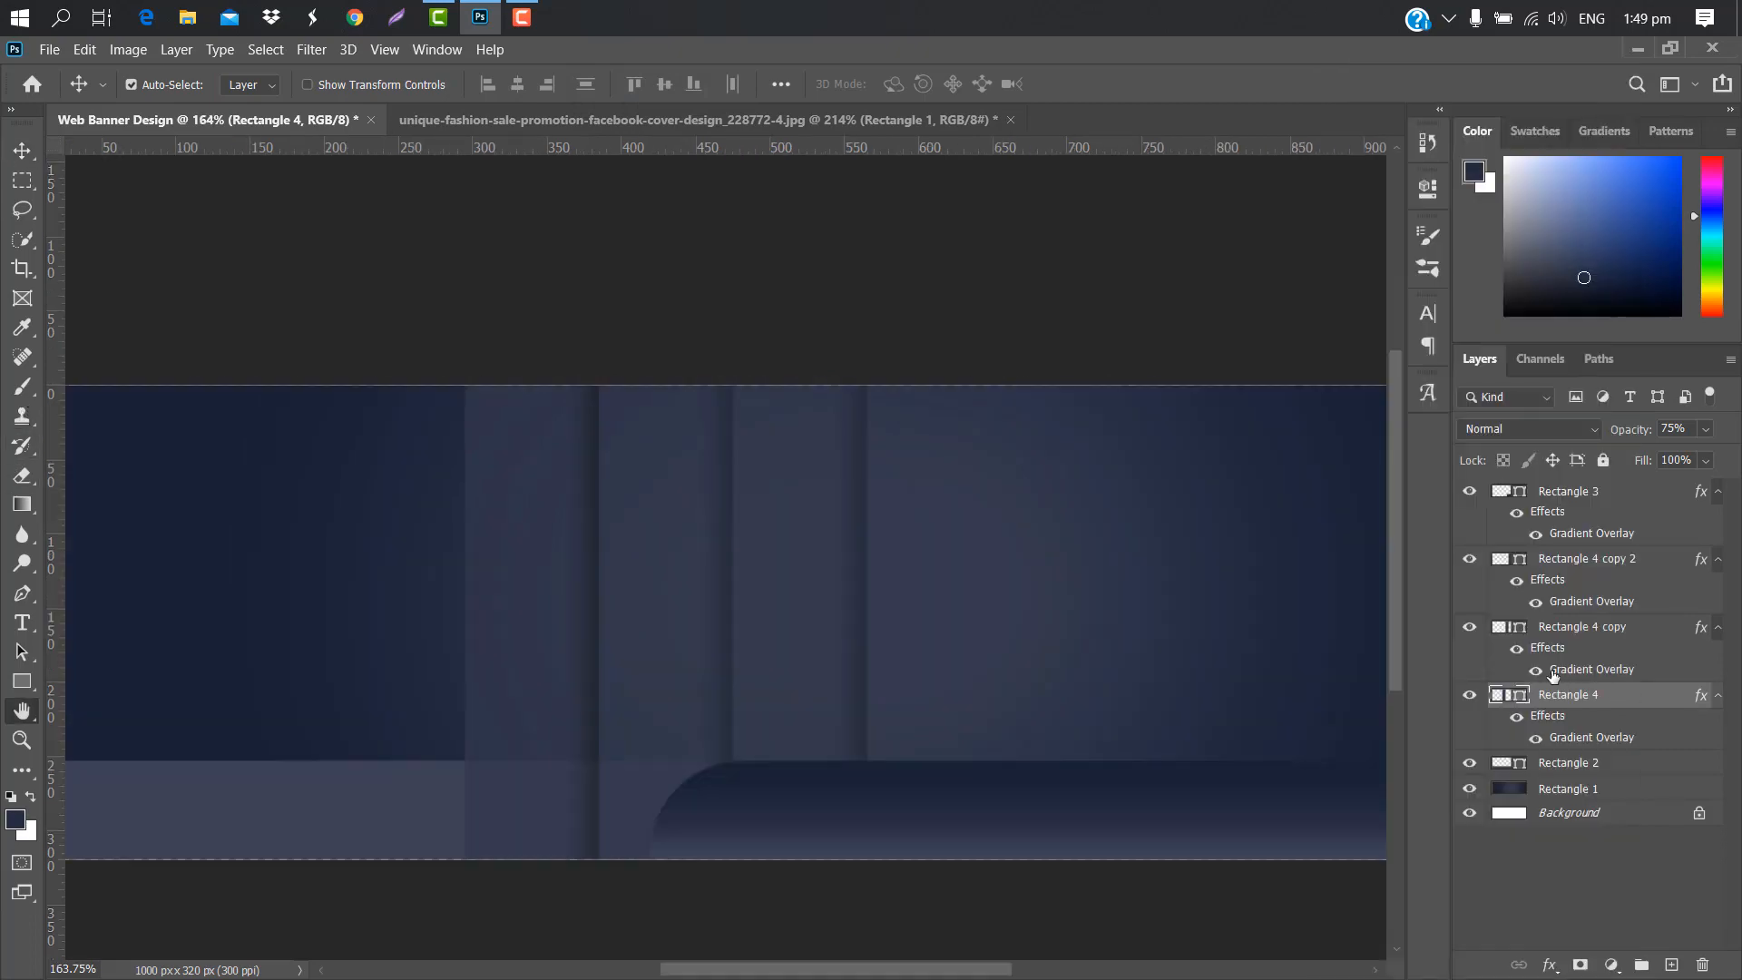
{"action": "double_click", "coordinate": [1553, 676]}
{"action": "left_click", "coordinate": [1020, 403]}
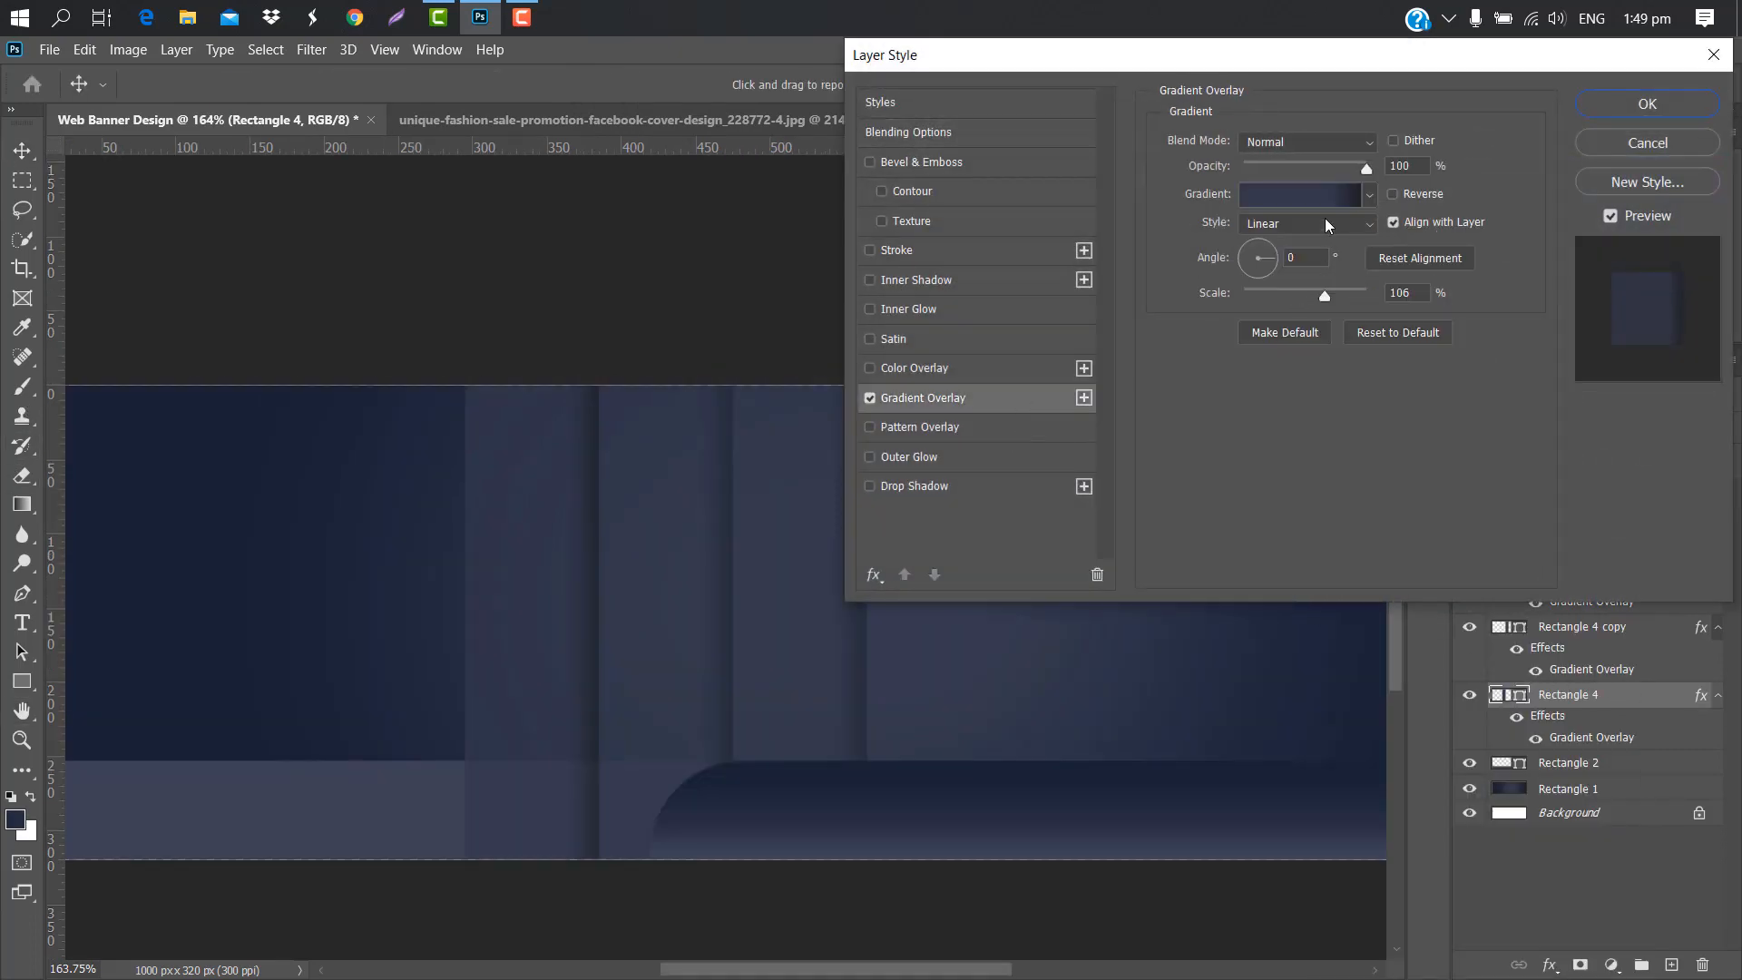
{"action": "left_click", "coordinate": [1314, 195]}
{"action": "left_click_drag", "start_coordinate": [1489, 566], "coordinate": [1153, 566]}
{"action": "double_click", "coordinate": [1154, 566]}
{"action": "left_click", "coordinate": [453, 529]}
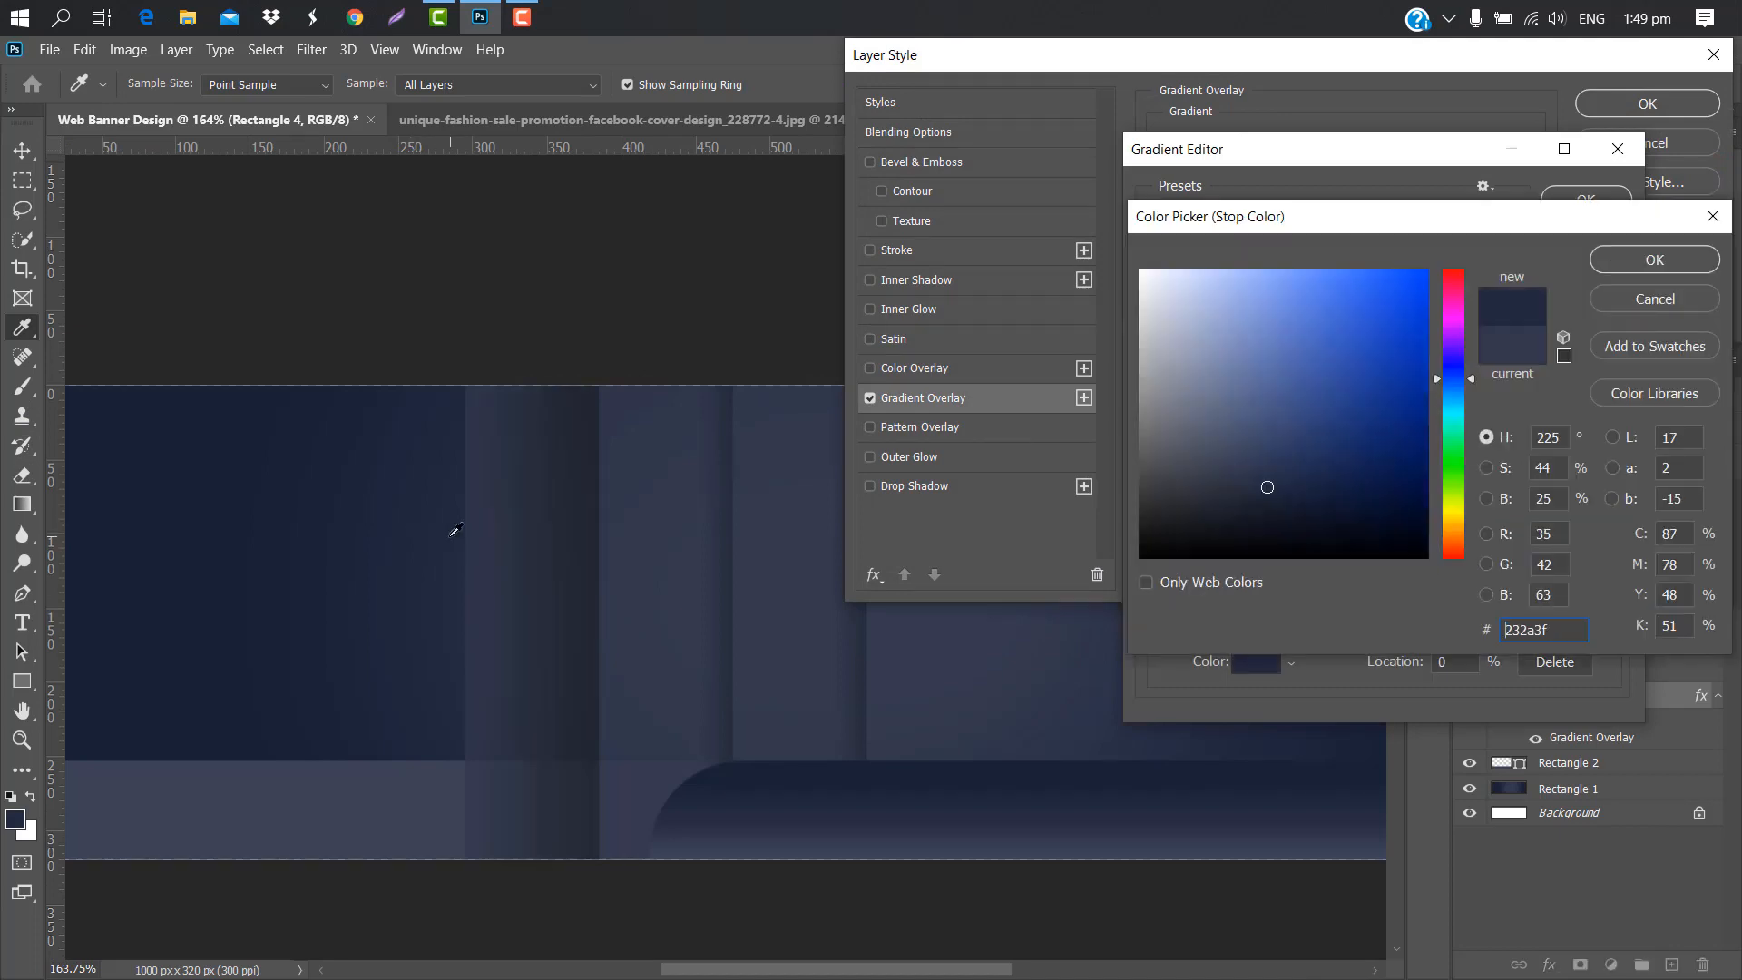
{"action": "left_click", "coordinate": [1655, 260]}
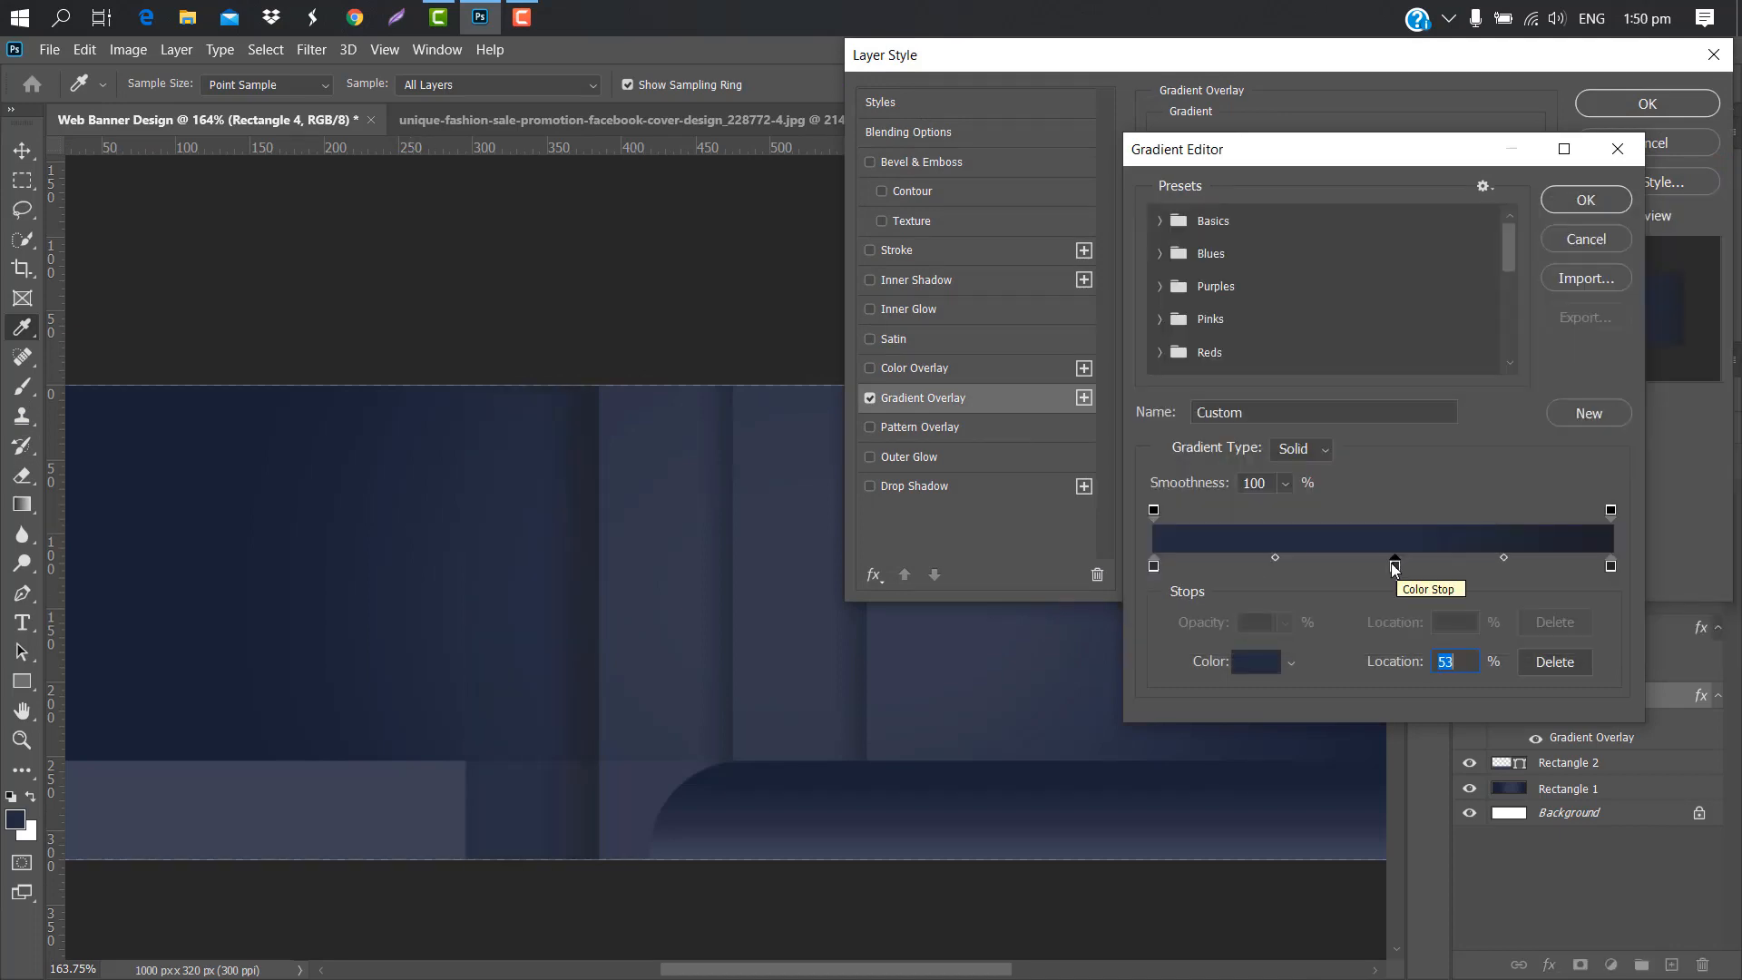
- Add a #333a4d colour stop at 81% to Rectangle 4's gradient, apply it and switch to the Brush tool
{"action": "left_click", "coordinate": [1395, 566]}
{"action": "double_click", "coordinate": [1394, 567]}
{"action": "left_click", "coordinate": [755, 584]}
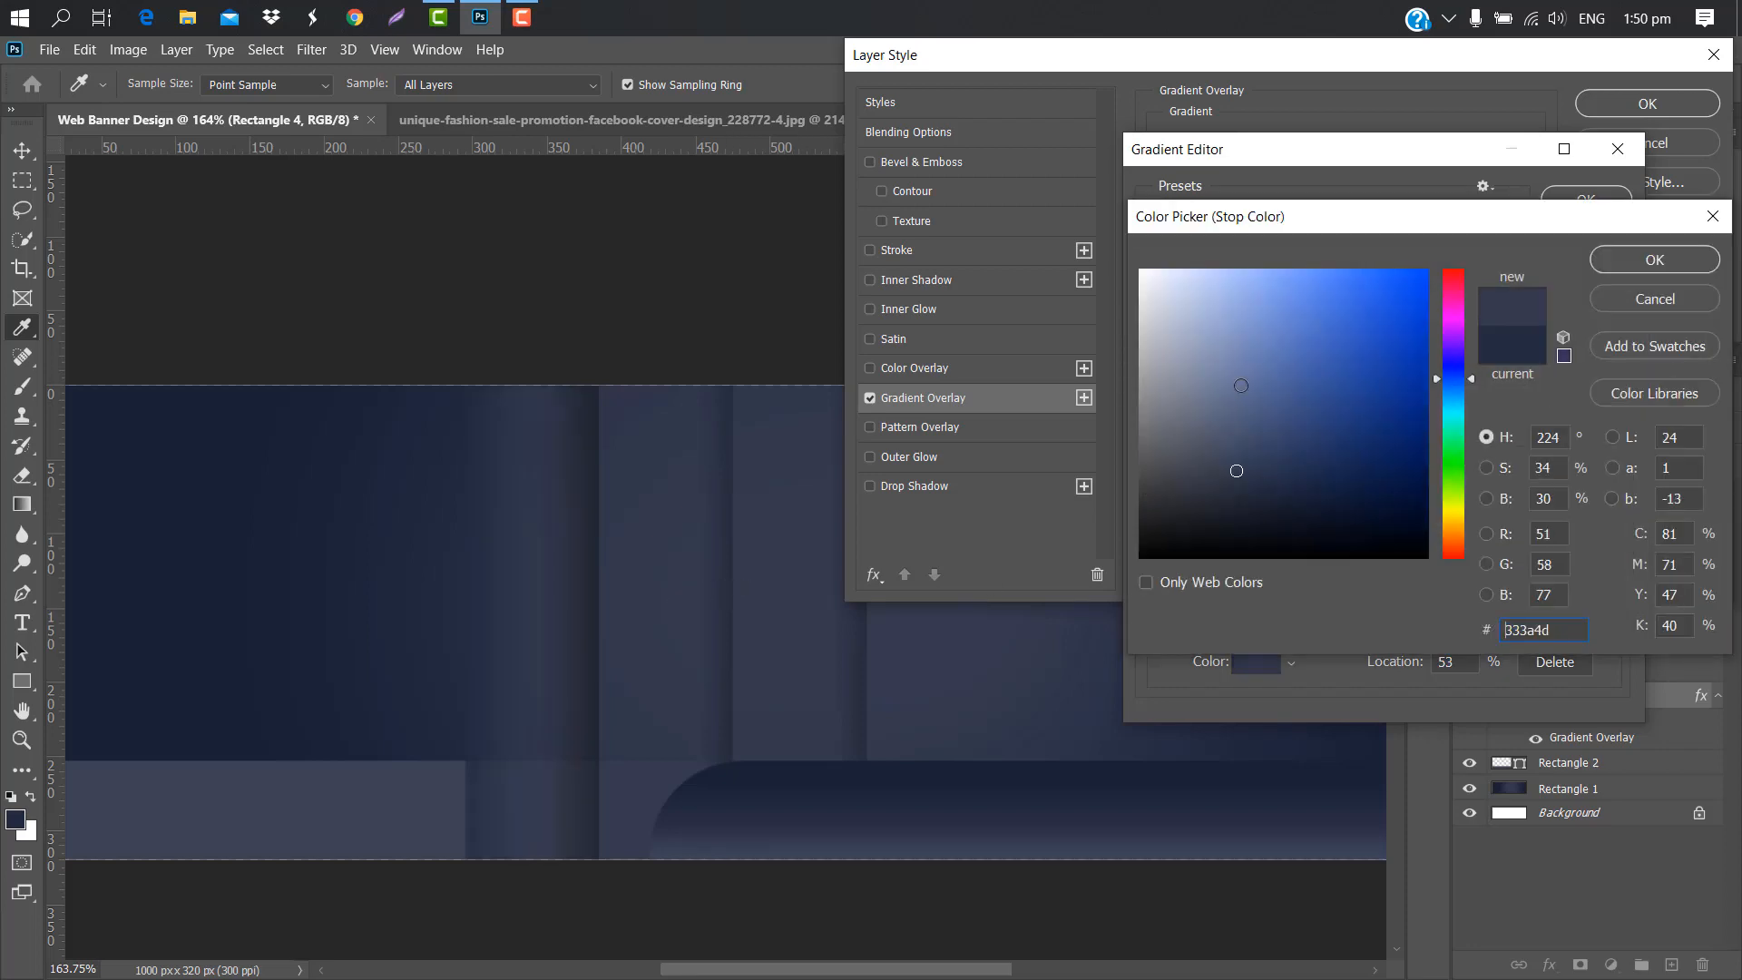
{"action": "left_click", "coordinate": [1652, 260]}
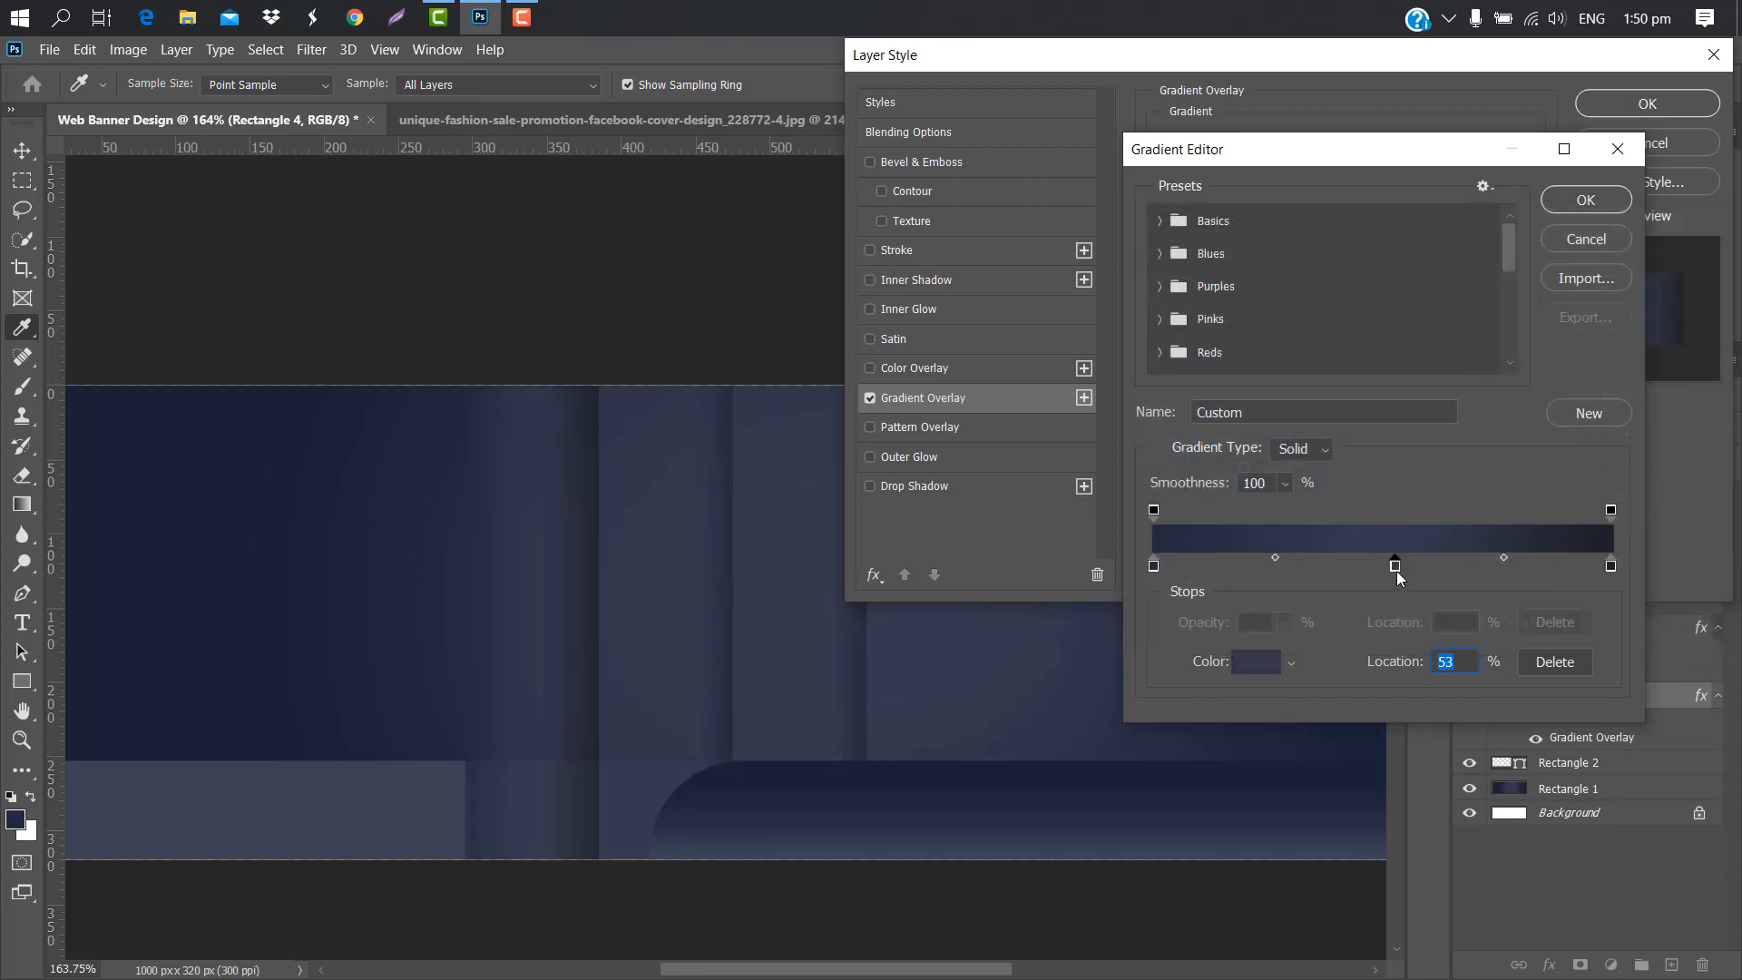
{"action": "left_click_drag", "start_coordinate": [1397, 568], "coordinate": [1524, 566]}
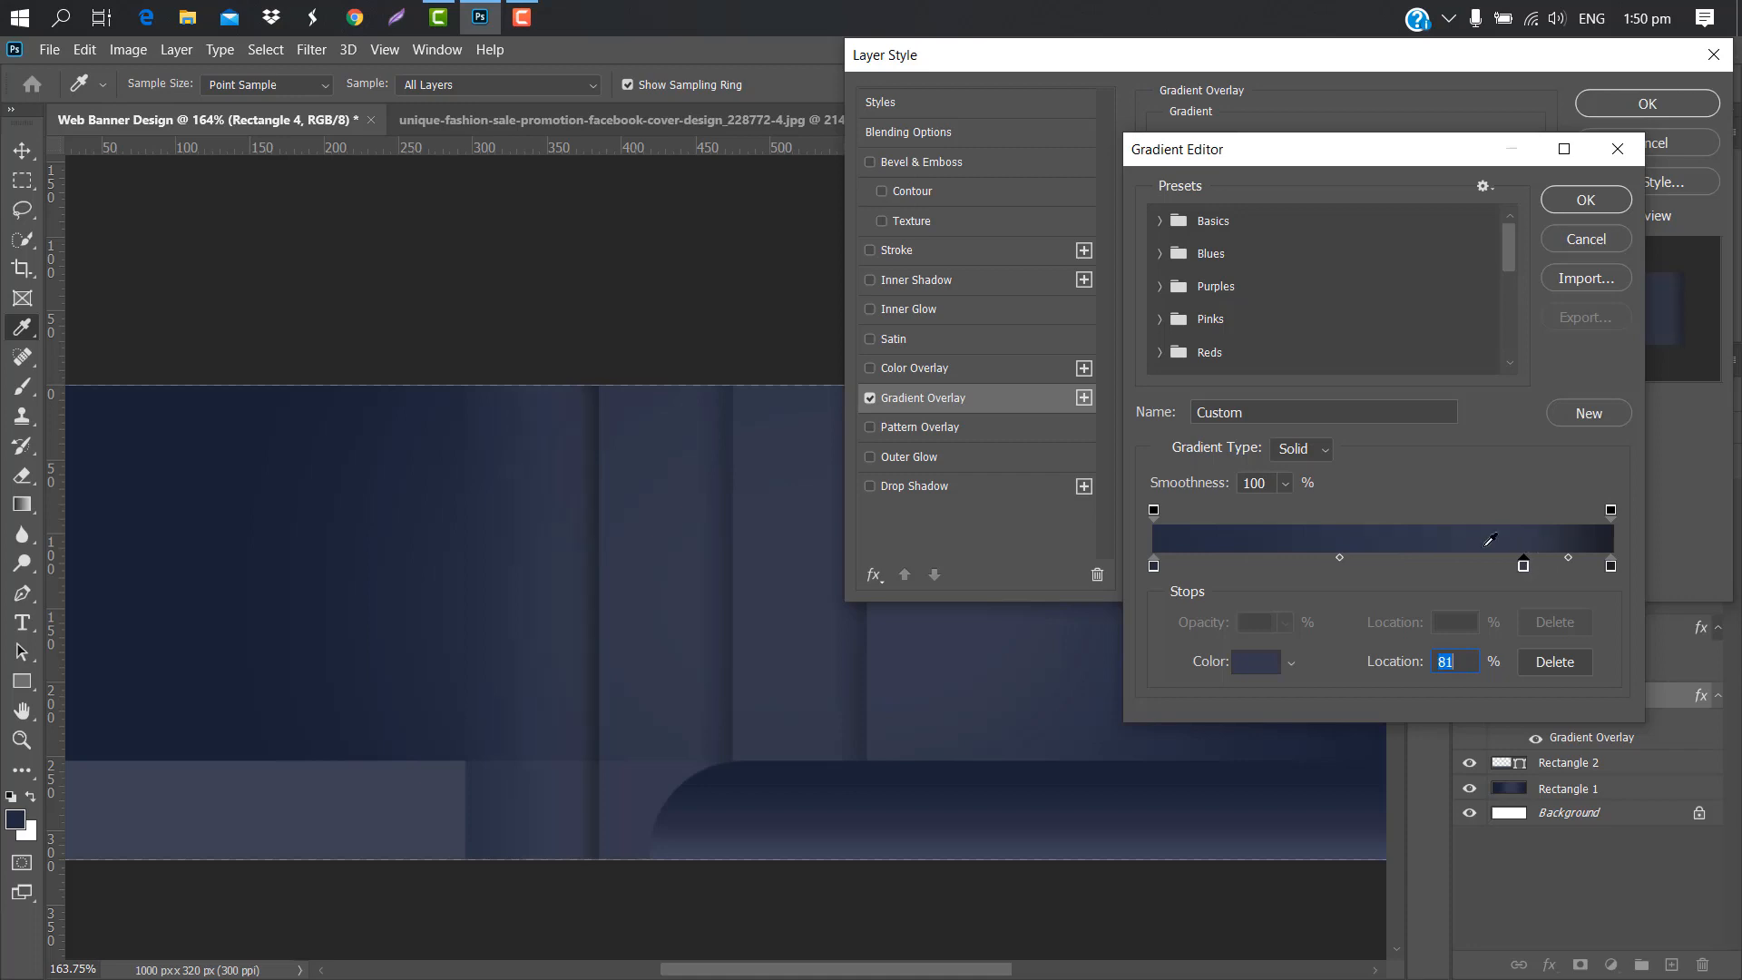
{"action": "left_click", "coordinate": [1598, 200]}
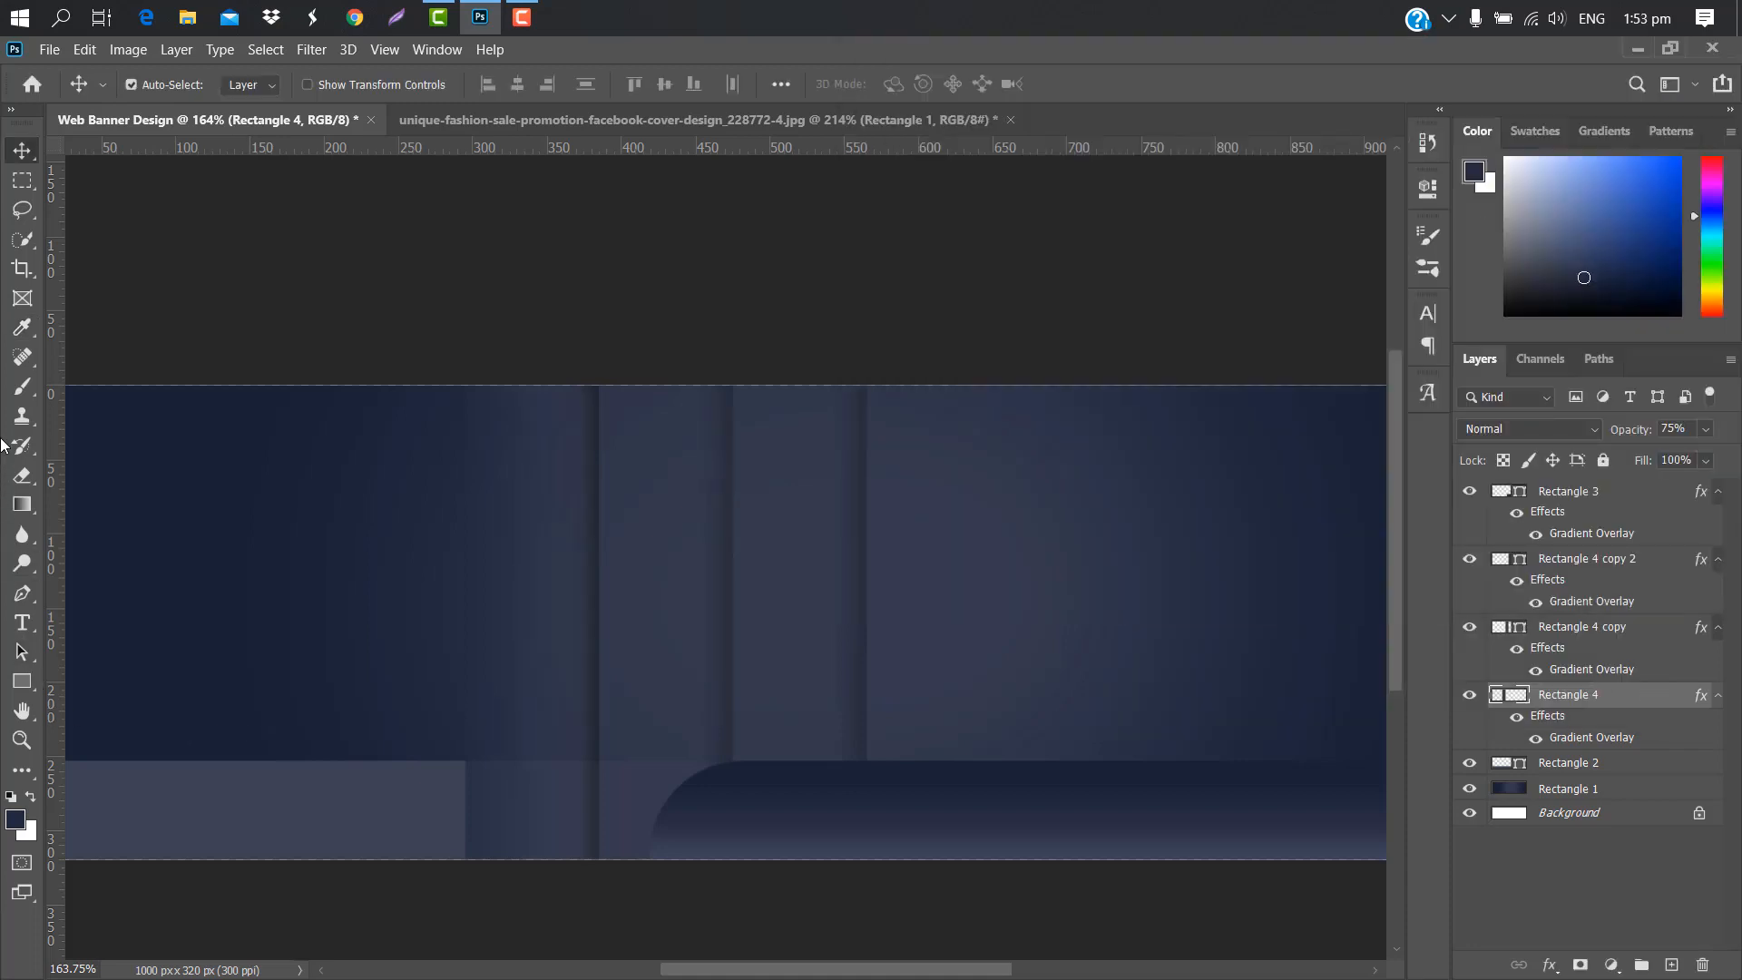
{"action": "left_click", "coordinate": [23, 386]}
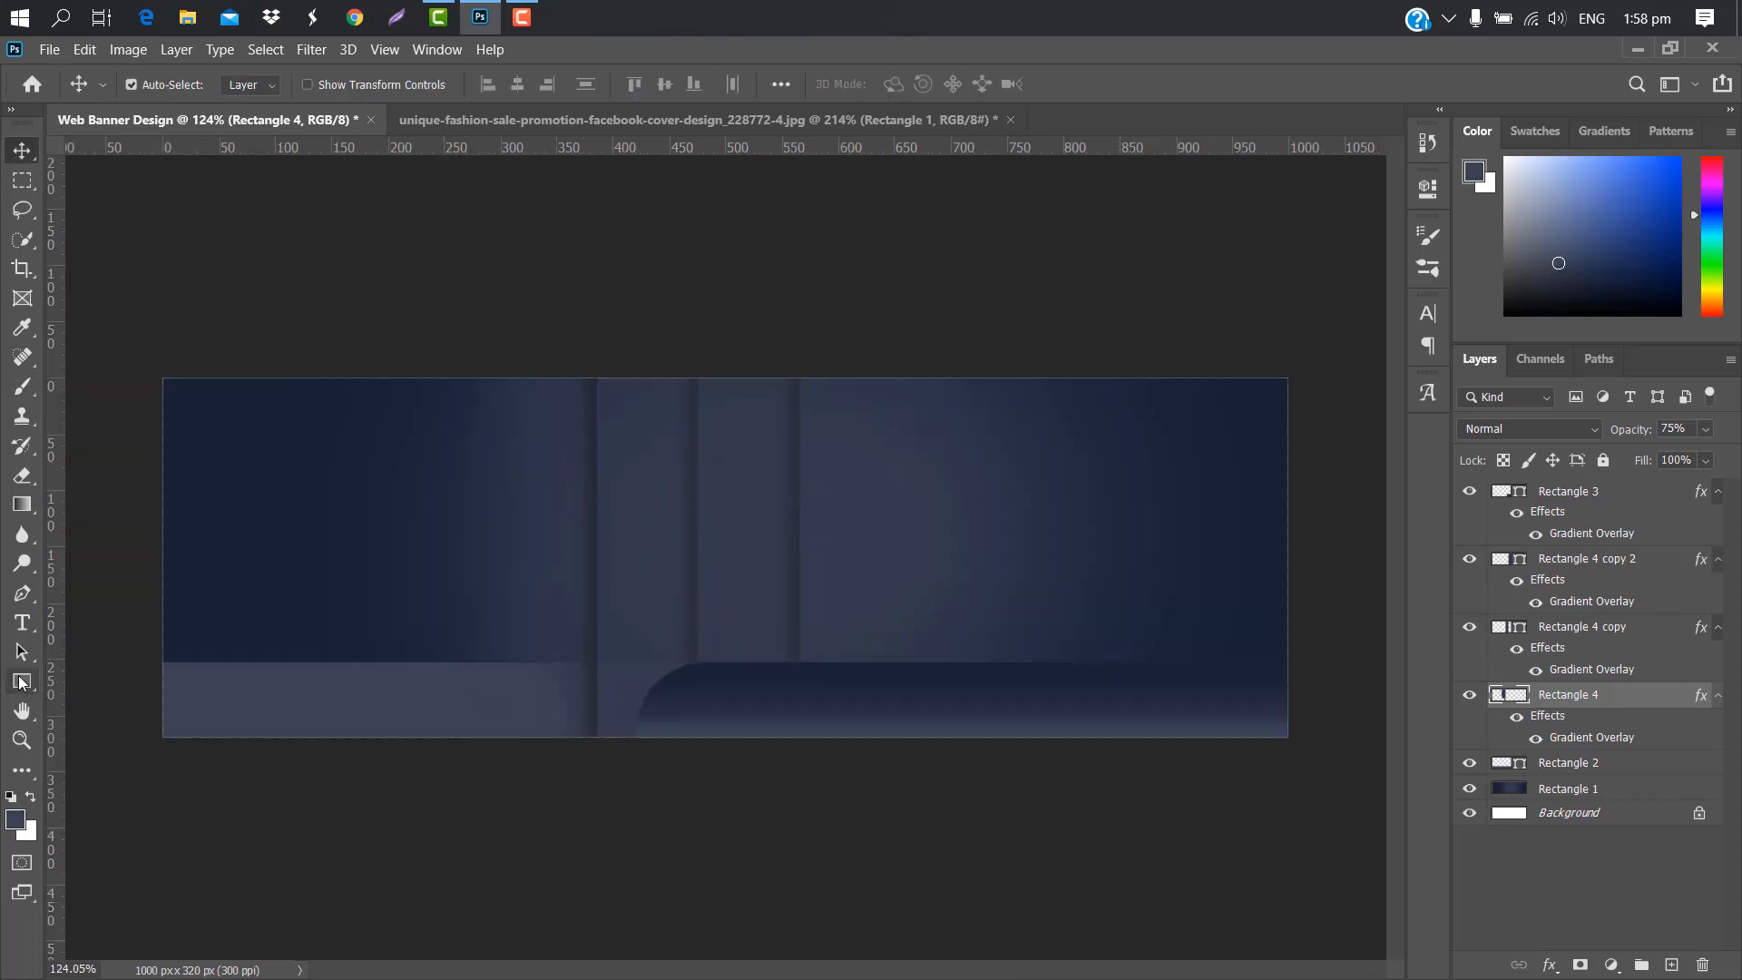
- Draw a rectangle about 307 × 266 px on the banner's right part and round its corners to 126 px, keeping the top-right corner at 0 px
{"action": "left_click", "coordinate": [22, 681]}
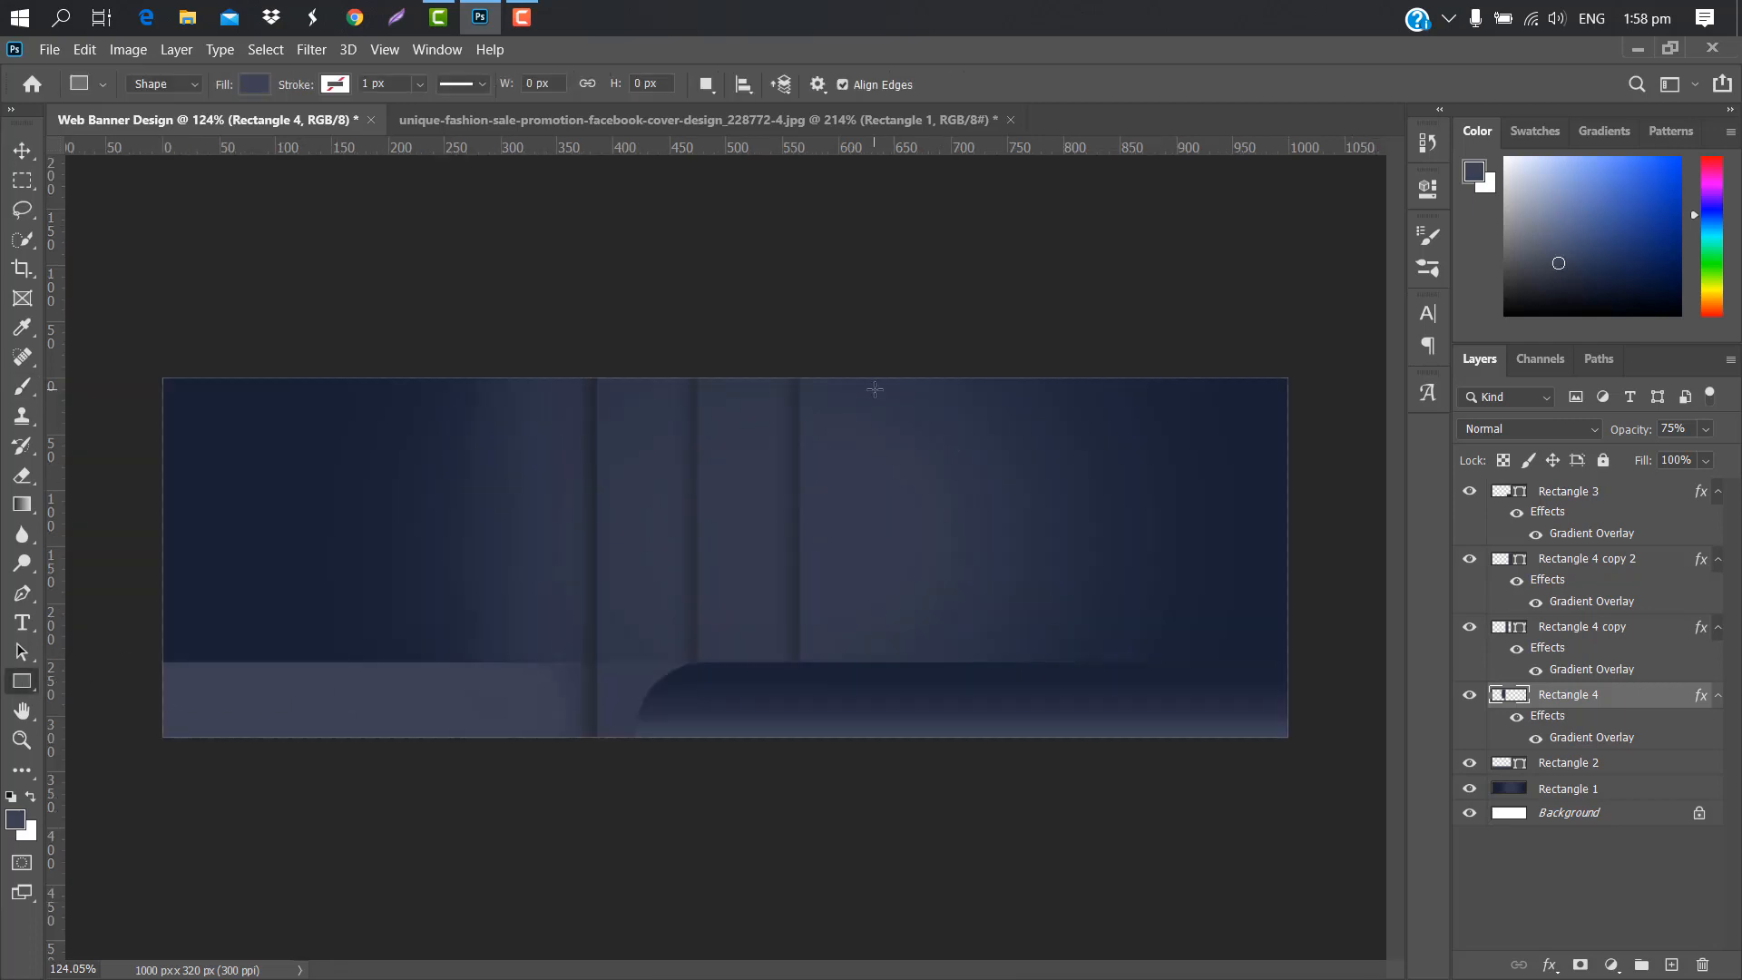
{"action": "left_click_drag", "start_coordinate": [883, 390], "coordinate": [1219, 687]}
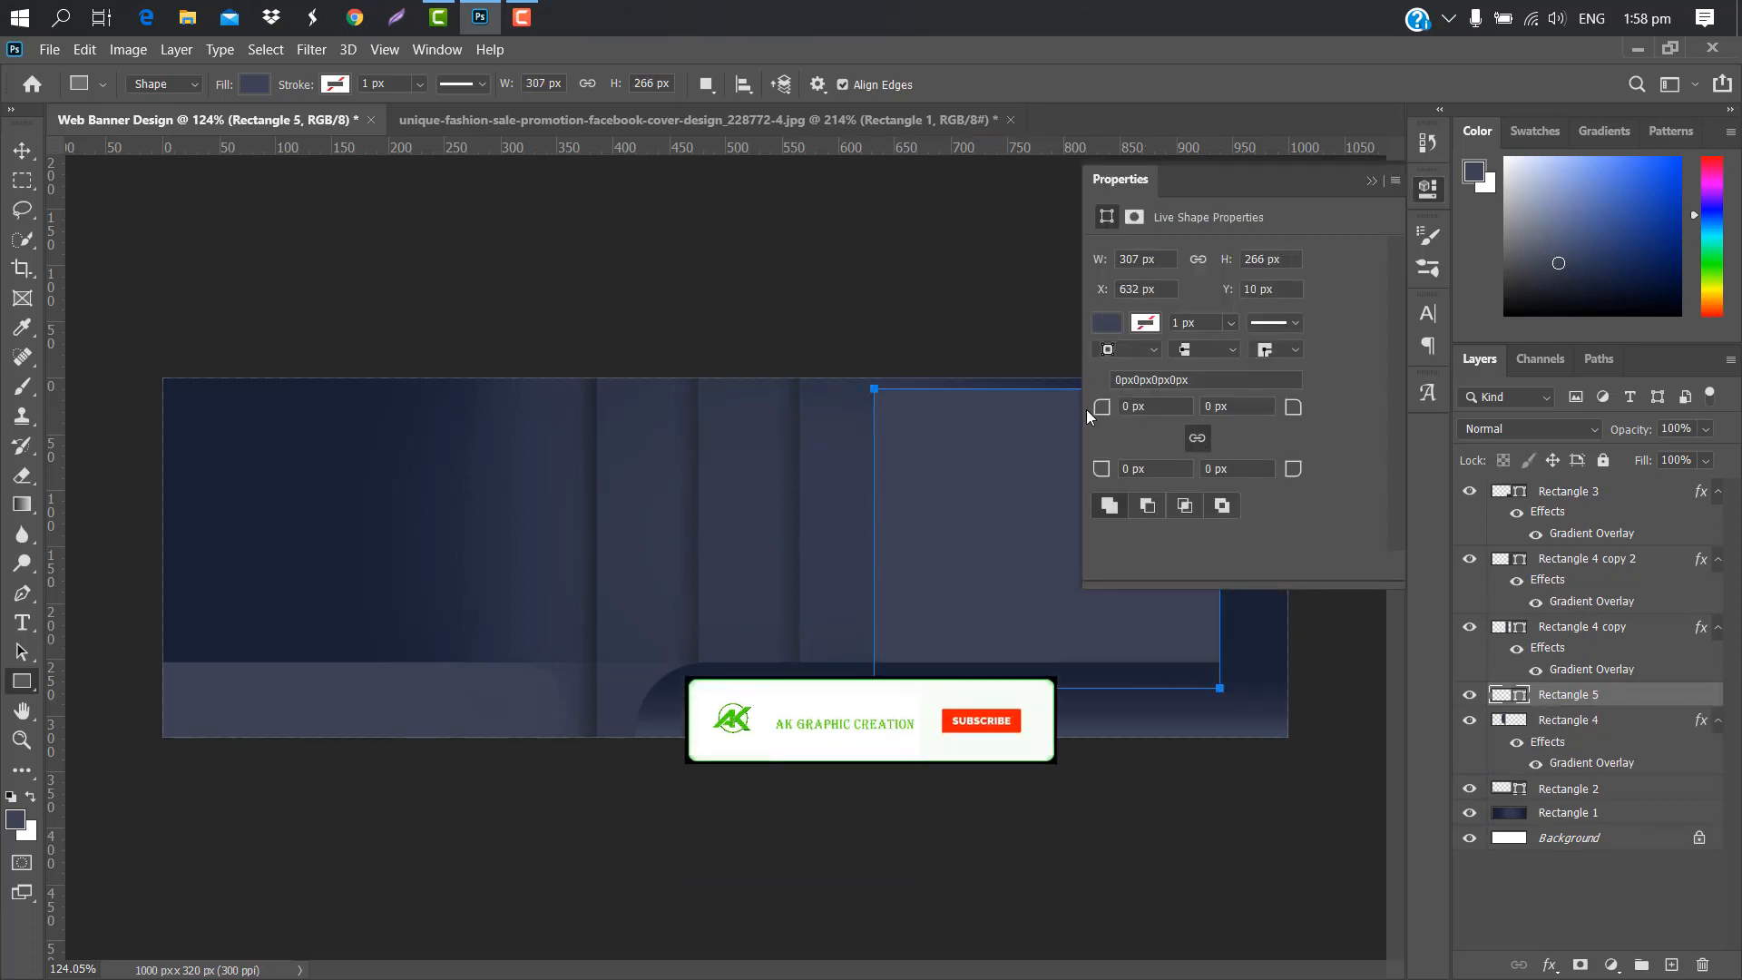
{"action": "mouse_move", "coordinate": [1102, 413]}
{"action": "left_mouse_down"}
{"action": "mouse_move", "coordinate": [1381, 419]}
{"action": "mouse_move", "coordinate": [1104, 417]}
{"action": "left_mouse_up"}
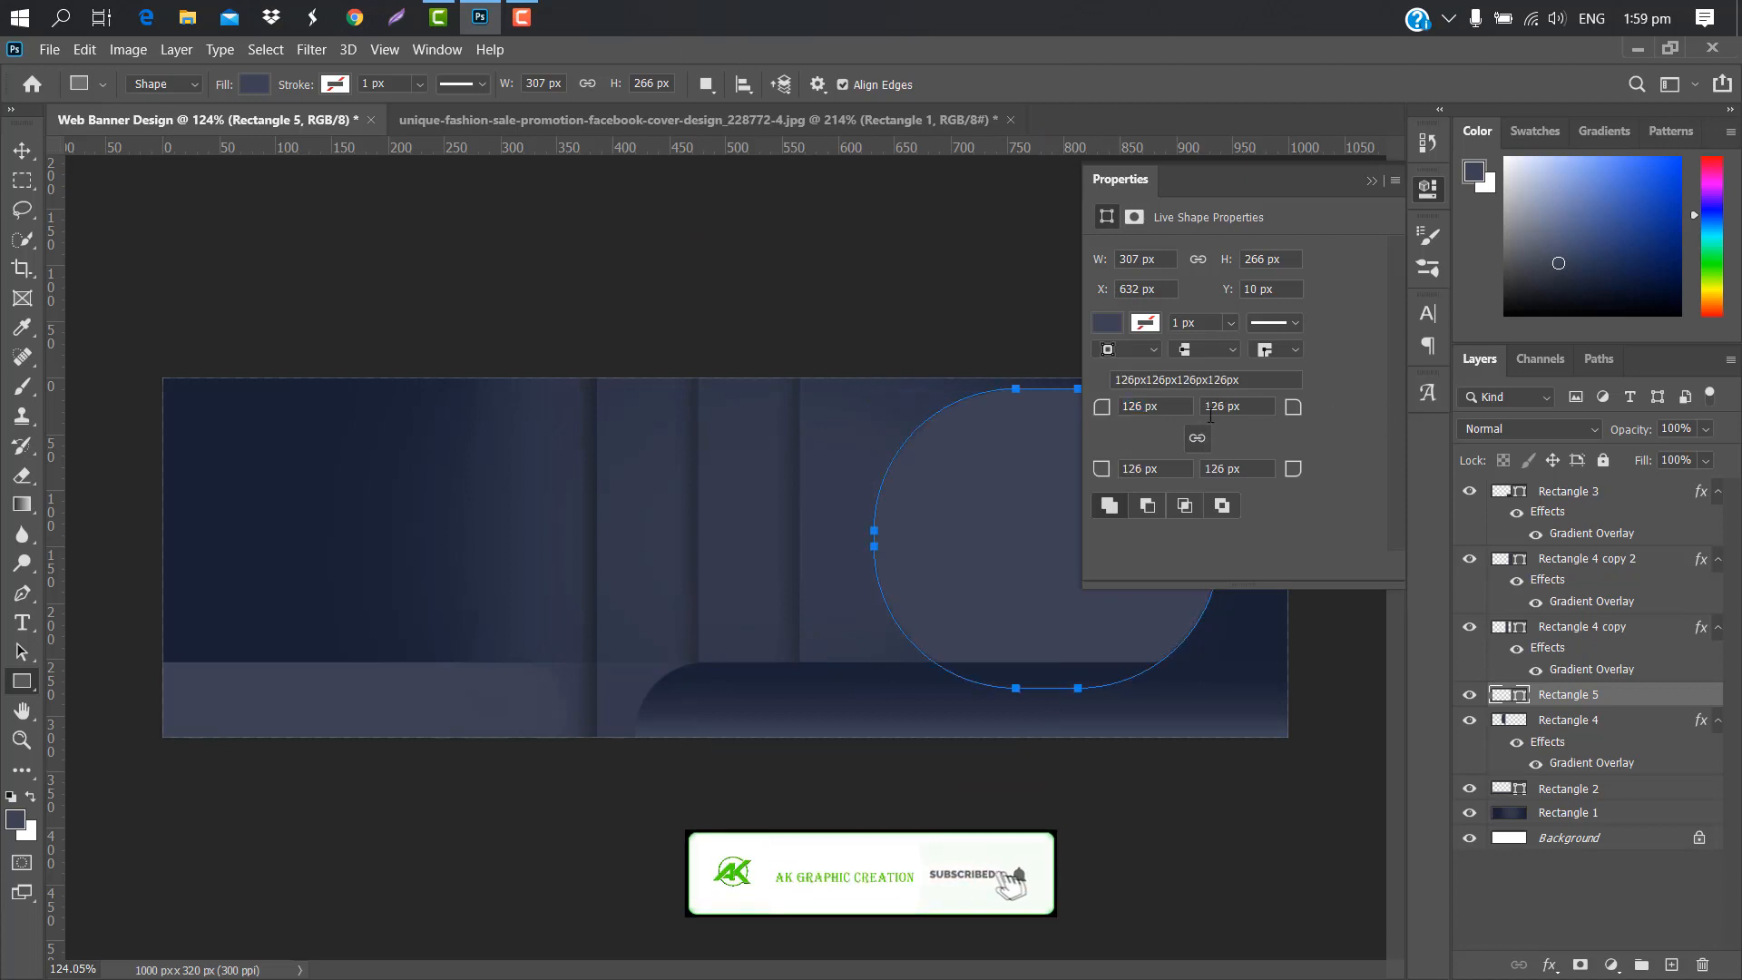
{"action": "left_click", "coordinate": [1198, 440]}
{"action": "left_click_drag", "start_coordinate": [1293, 411], "coordinate": [1104, 425]}
- Give the teardrop shape a 10.14 px gradient stroke and set the gradient's starting stop to dark navy #1a2237
{"action": "left_click", "coordinate": [1231, 323]}
{"action": "left_click_drag", "start_coordinate": [1245, 346], "coordinate": [1192, 345]}
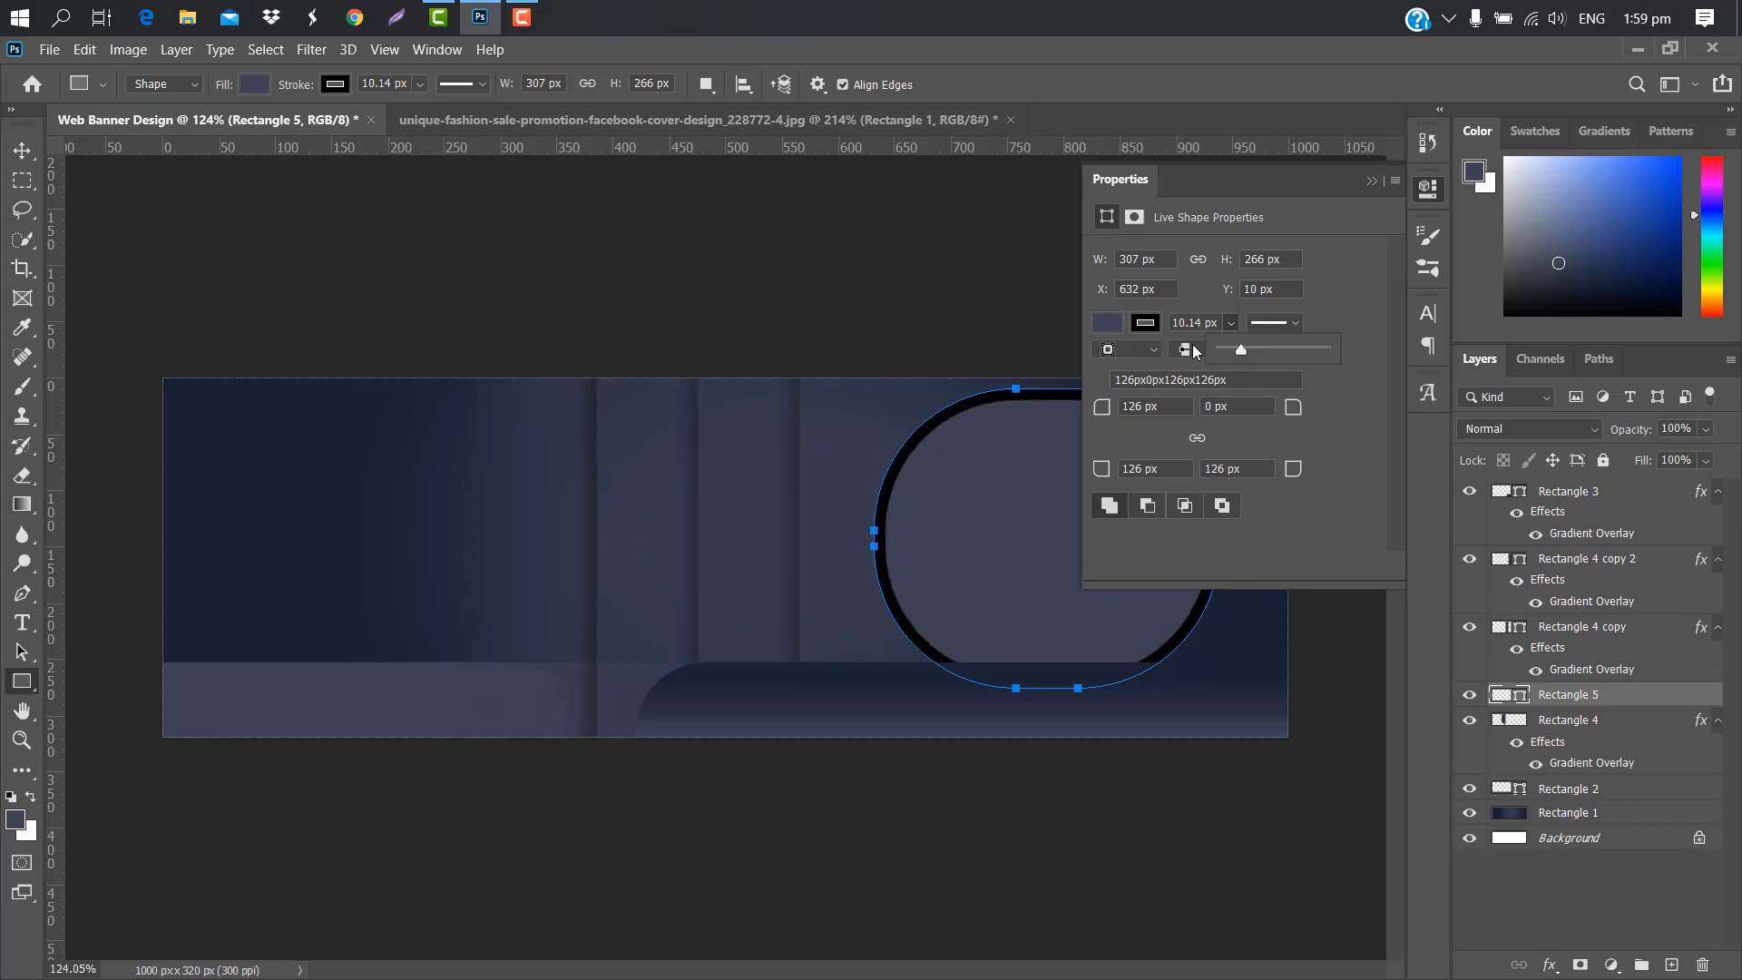
{"action": "left_click", "coordinate": [1152, 327]}
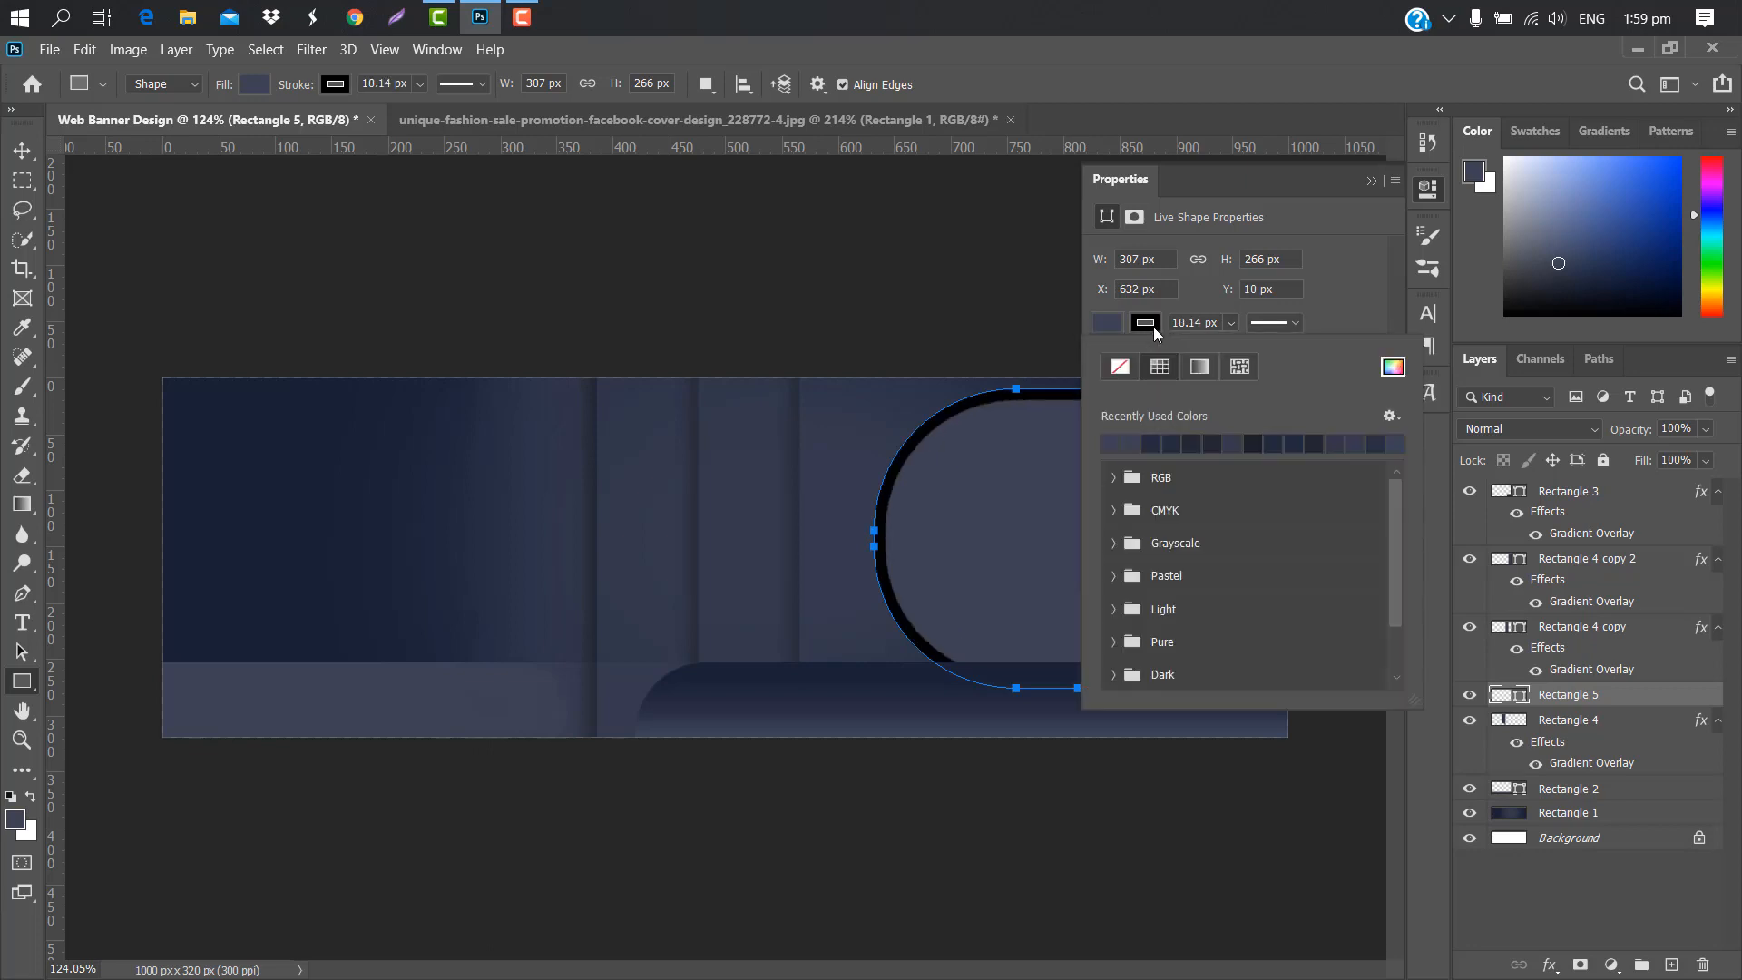
{"action": "left_click", "coordinate": [1200, 366]}
{"action": "left_click", "coordinate": [1151, 595]}
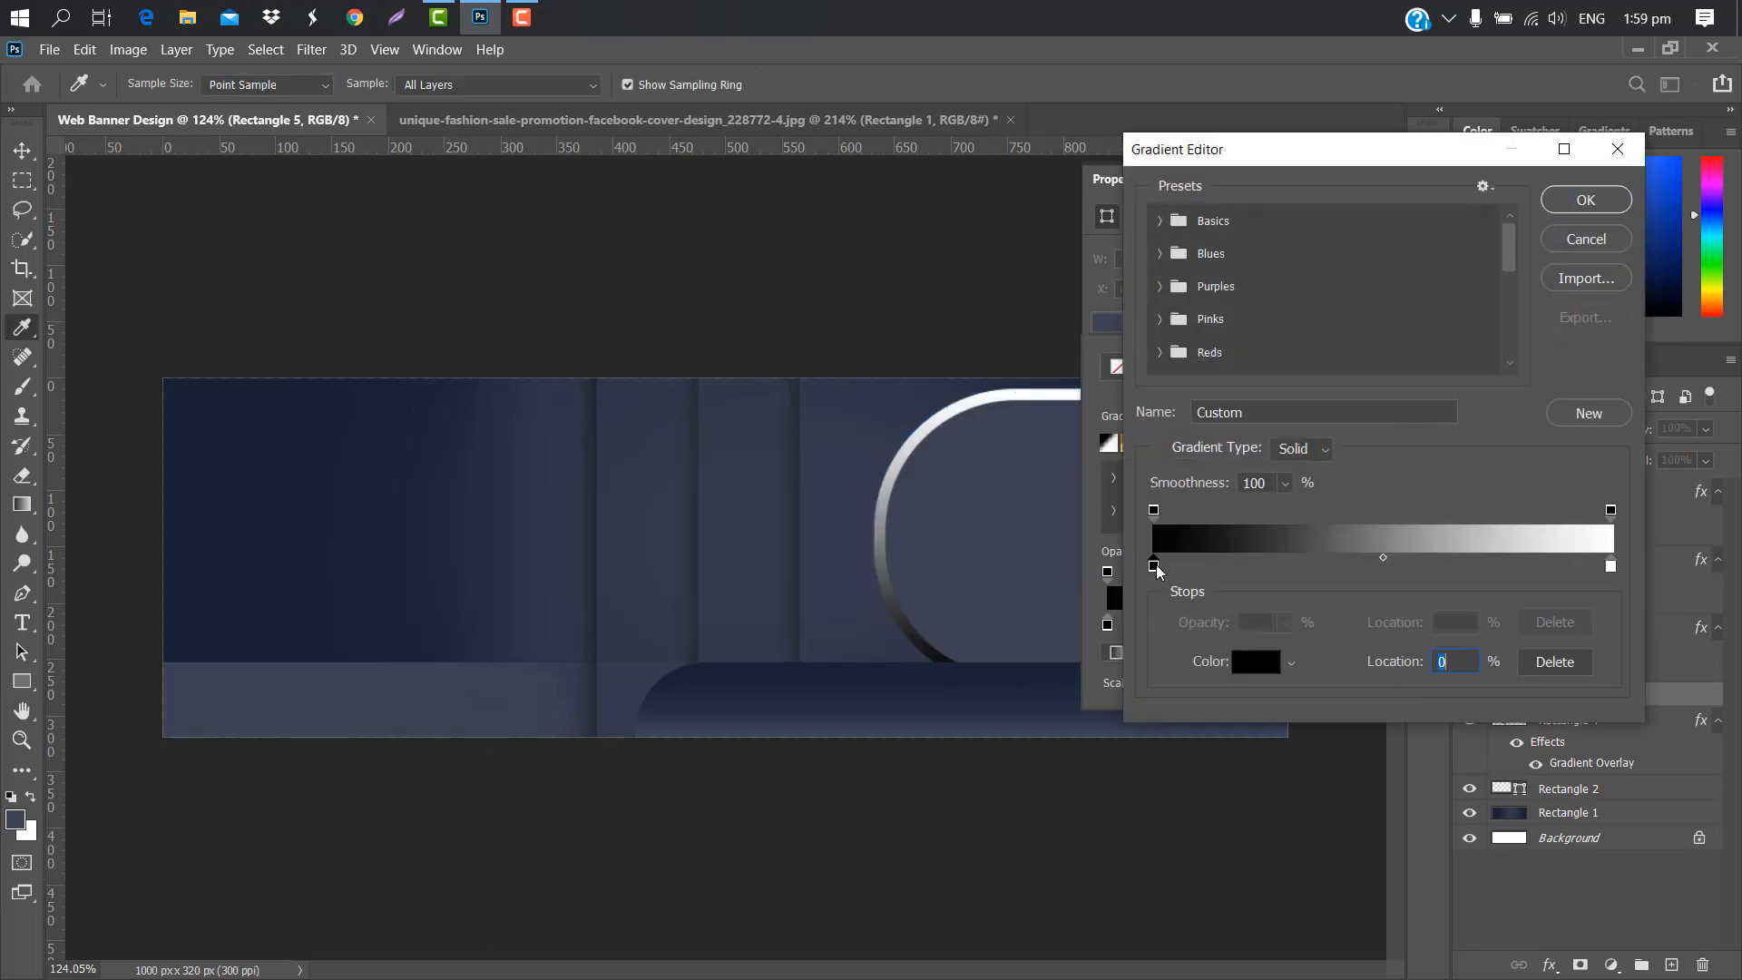
{"action": "double_click", "coordinate": [1155, 577]}
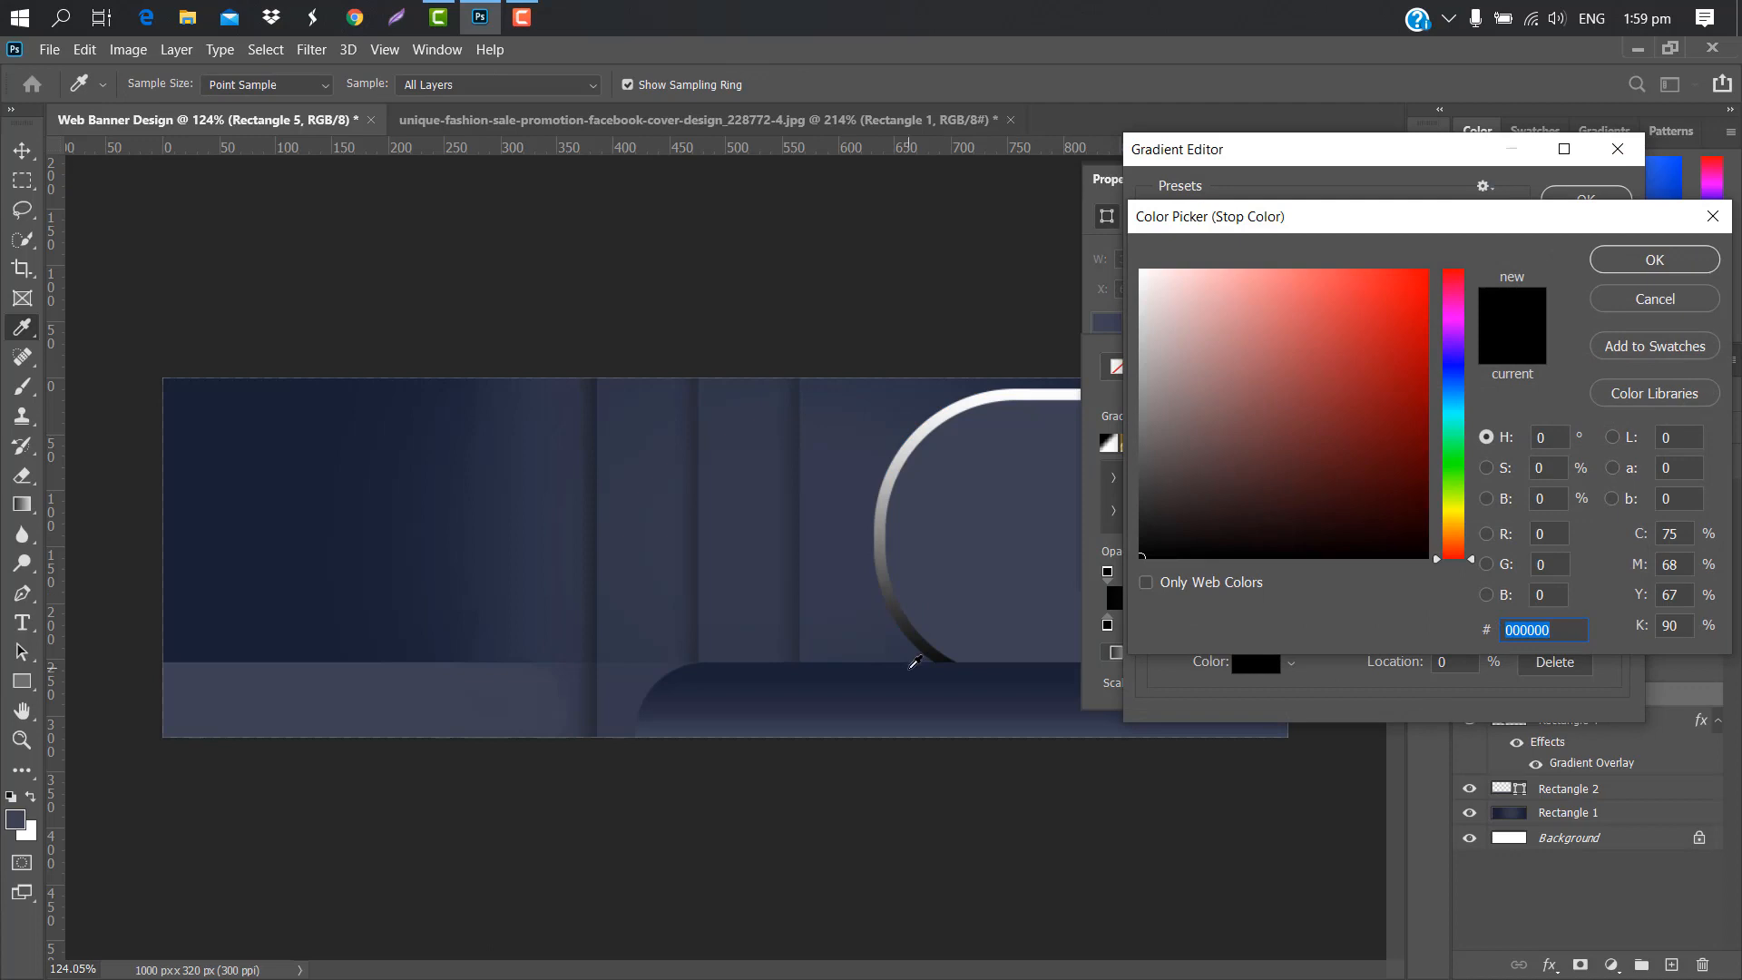
{"action": "left_click", "coordinate": [915, 662]}
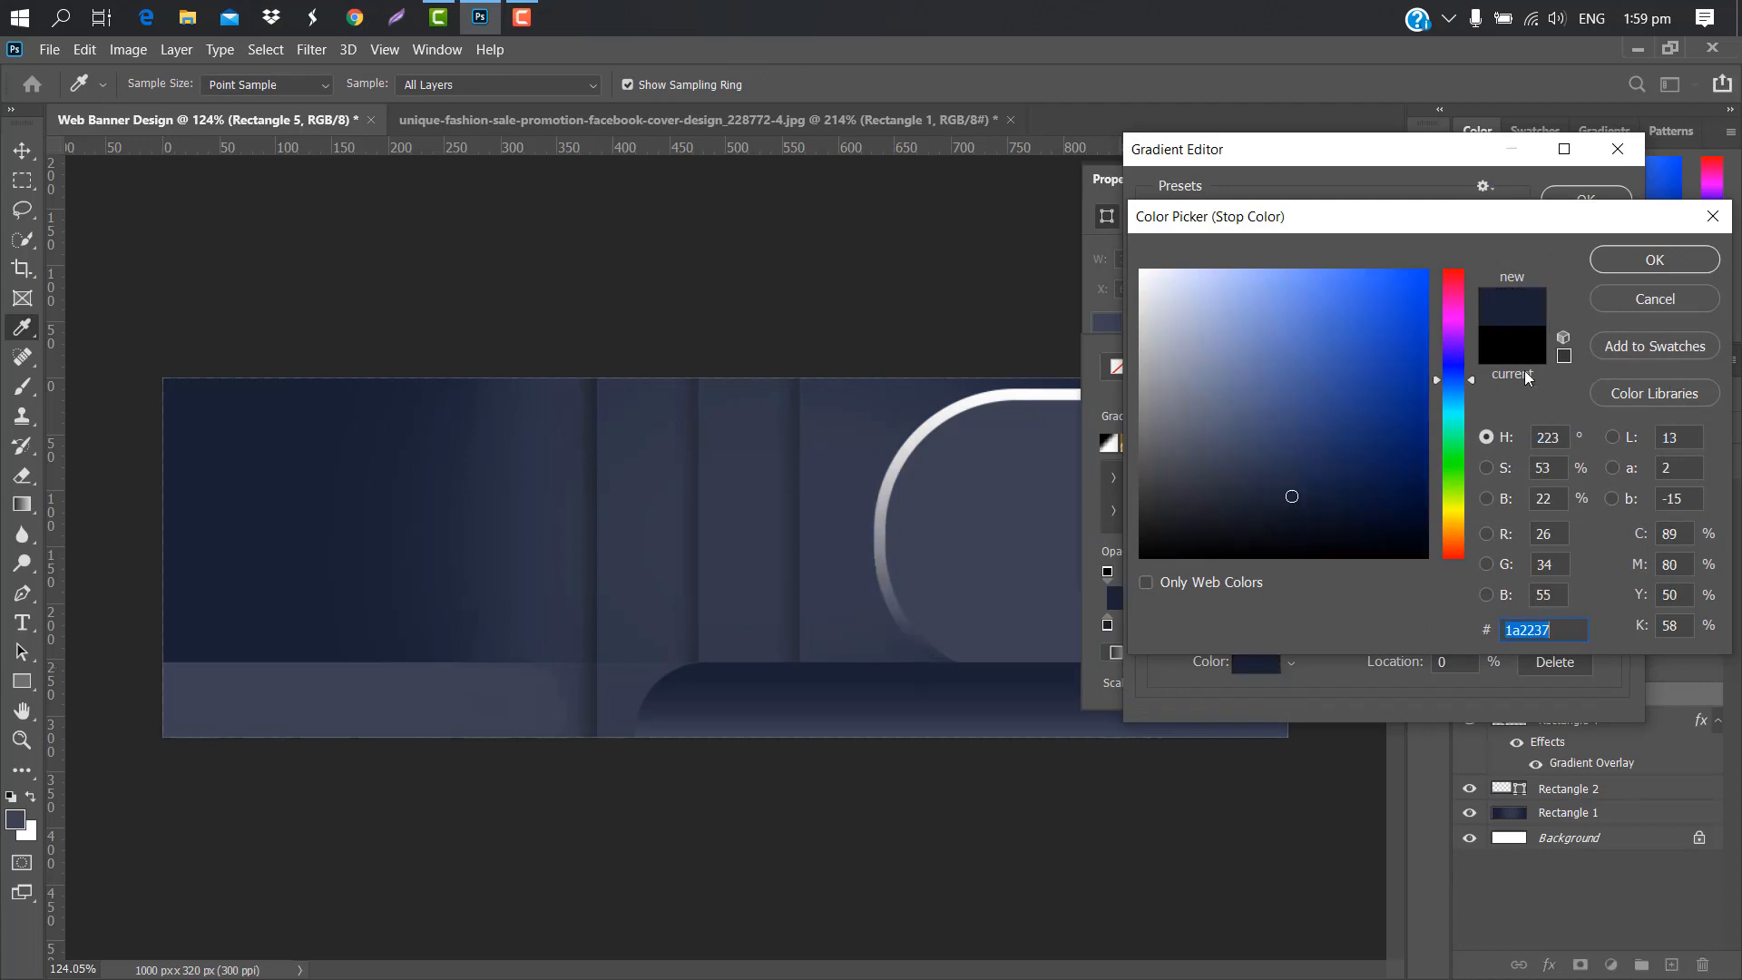
{"action": "left_click", "coordinate": [1655, 260]}
- Set the stroke gradient's ending stop to light slate blue #808ba6 and apply the stroke
{"action": "double_click", "coordinate": [1612, 569]}
{"action": "left_click", "coordinate": [1145, 277]}
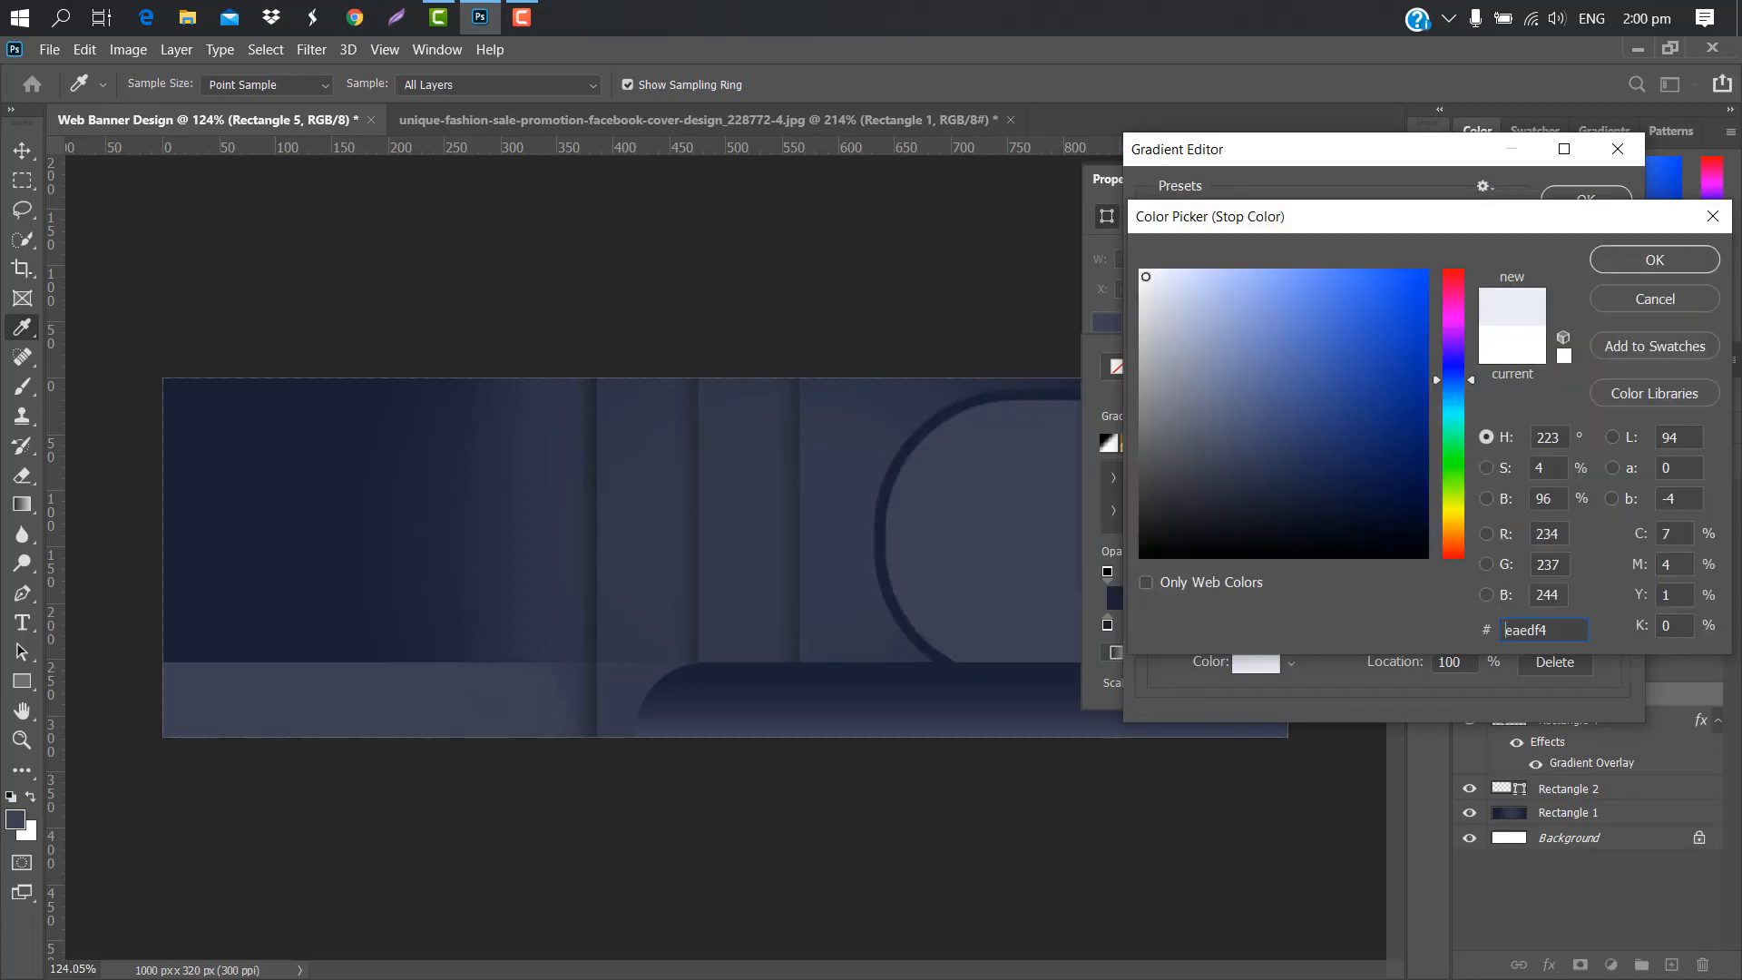
{"action": "left_click", "coordinate": [1207, 372]}
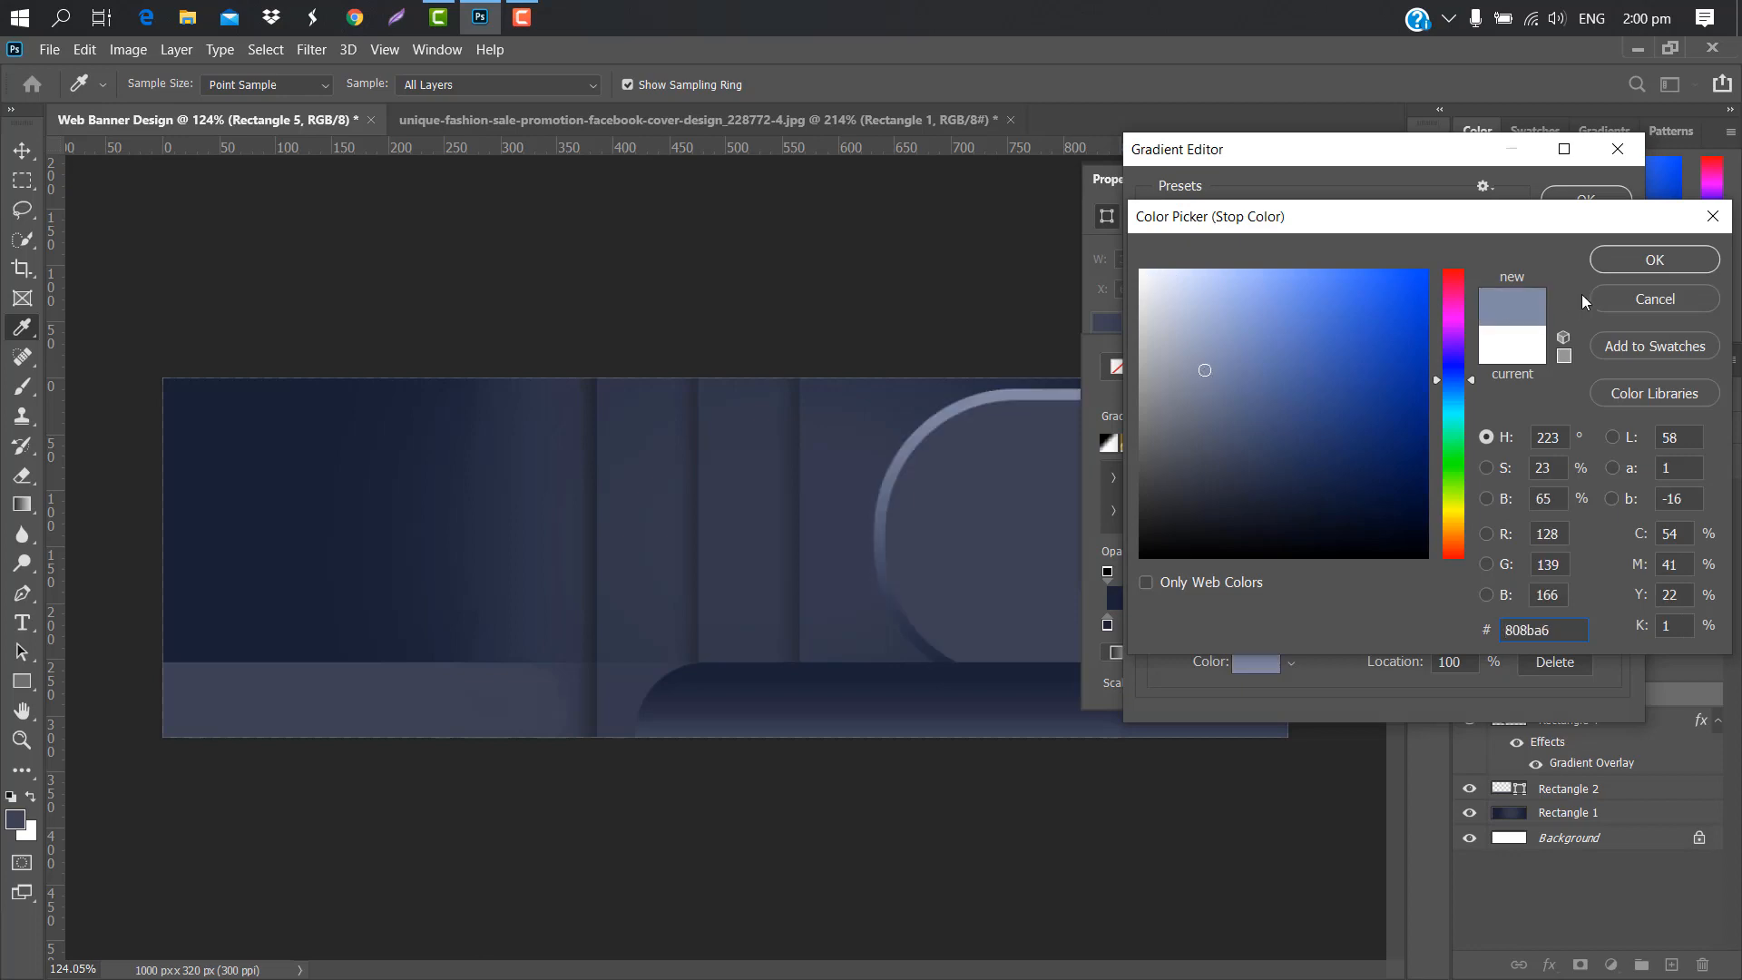
{"action": "left_click", "coordinate": [1653, 262]}
{"action": "left_click", "coordinate": [1592, 205]}
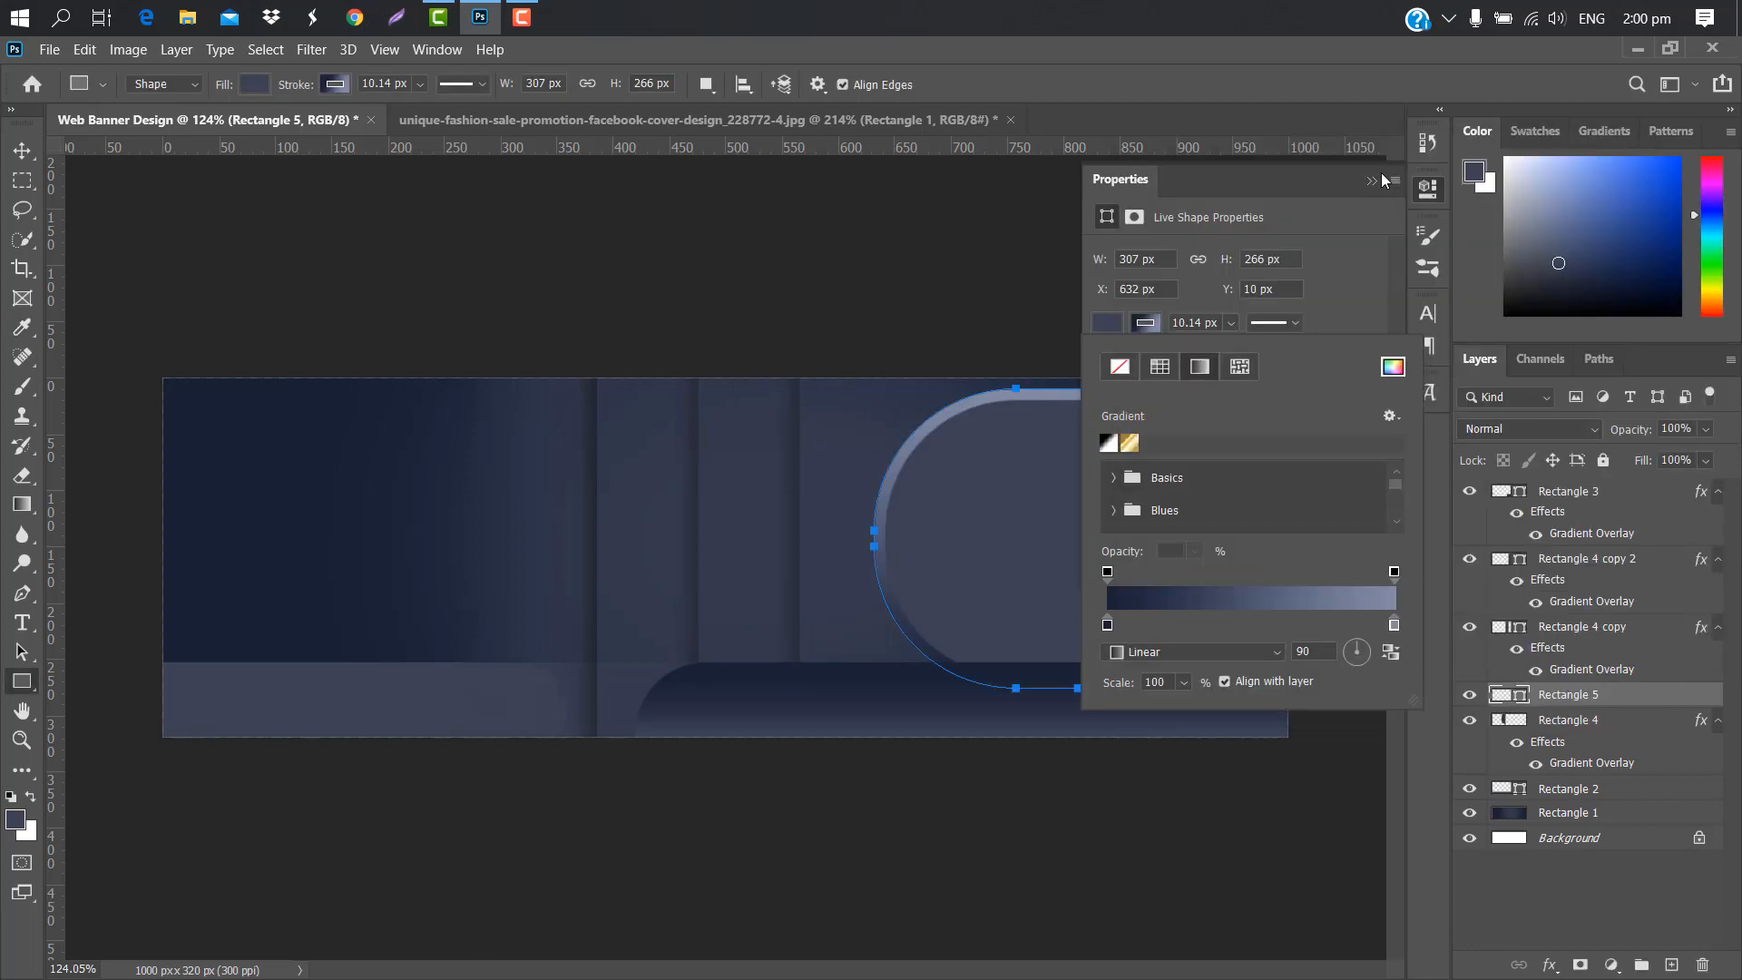
{"action": "left_click", "coordinate": [1382, 174]}
- Enlarge the teardrop shape slightly and move it left, close to the third vertical strip, centred at about X 734 px, Y 149 px
{"action": "key", "text": "ctrl+t"}
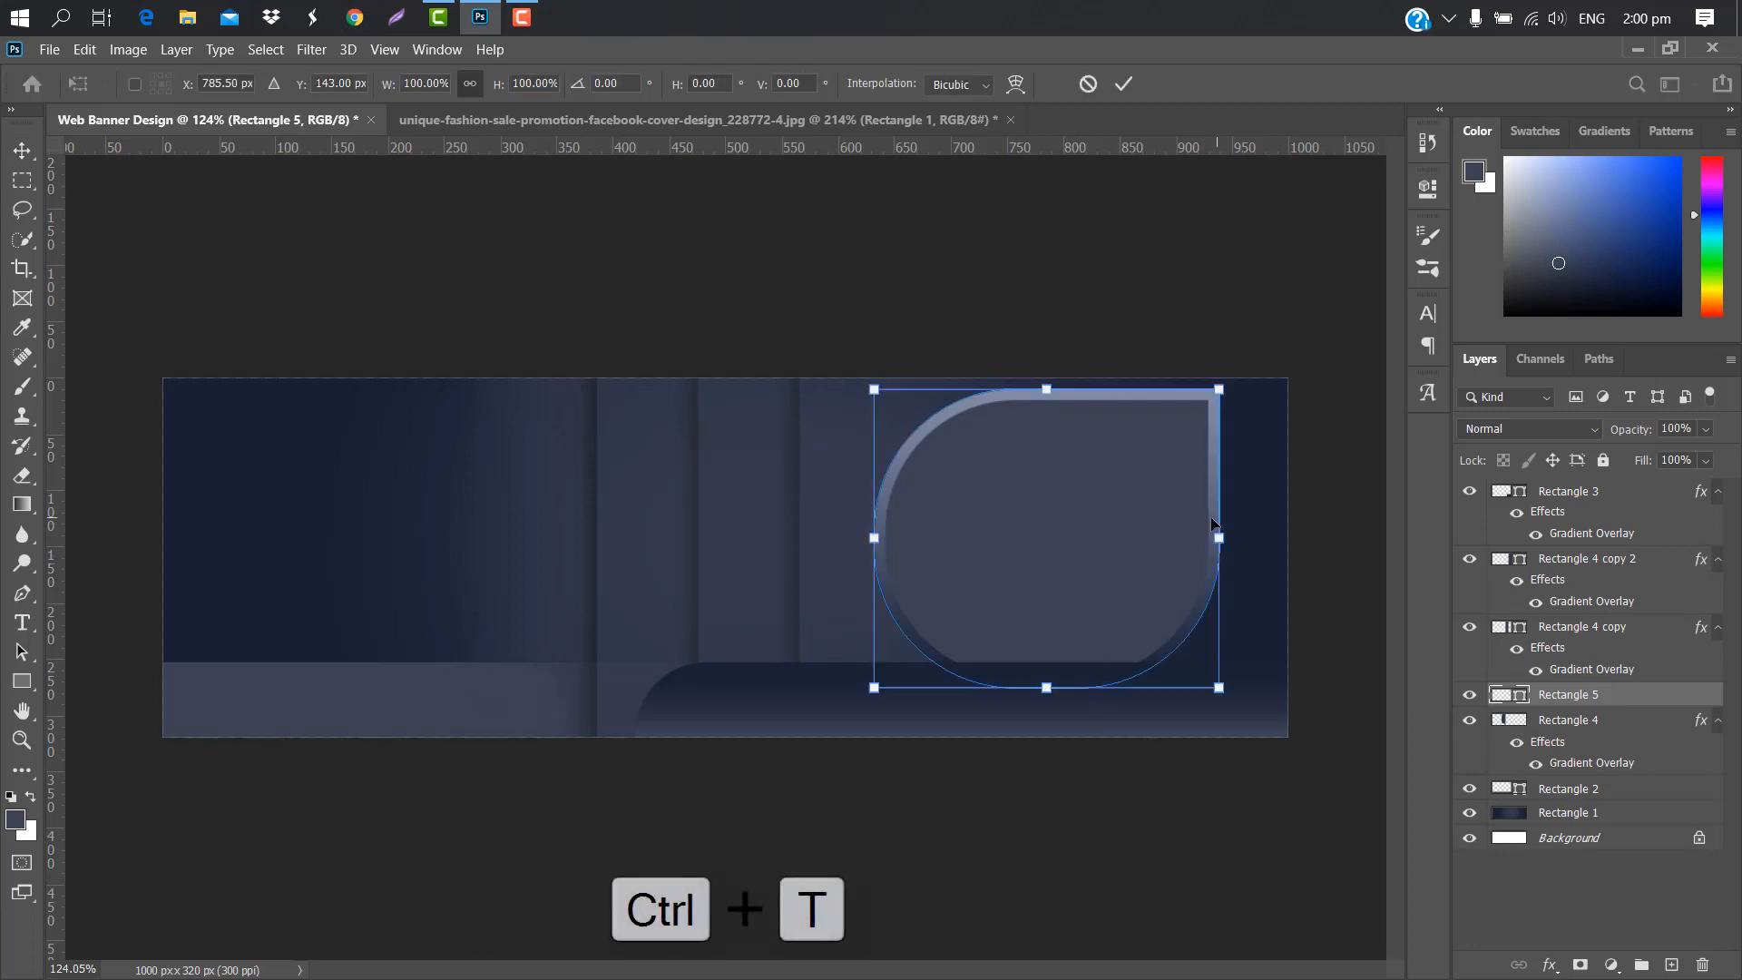
{"action": "mouse_move", "coordinate": [1134, 520]}
{"action": "left_mouse_down"}
{"action": "mouse_move", "coordinate": [1069, 516]}
{"action": "mouse_move", "coordinate": [1135, 519]}
{"action": "left_mouse_up"}
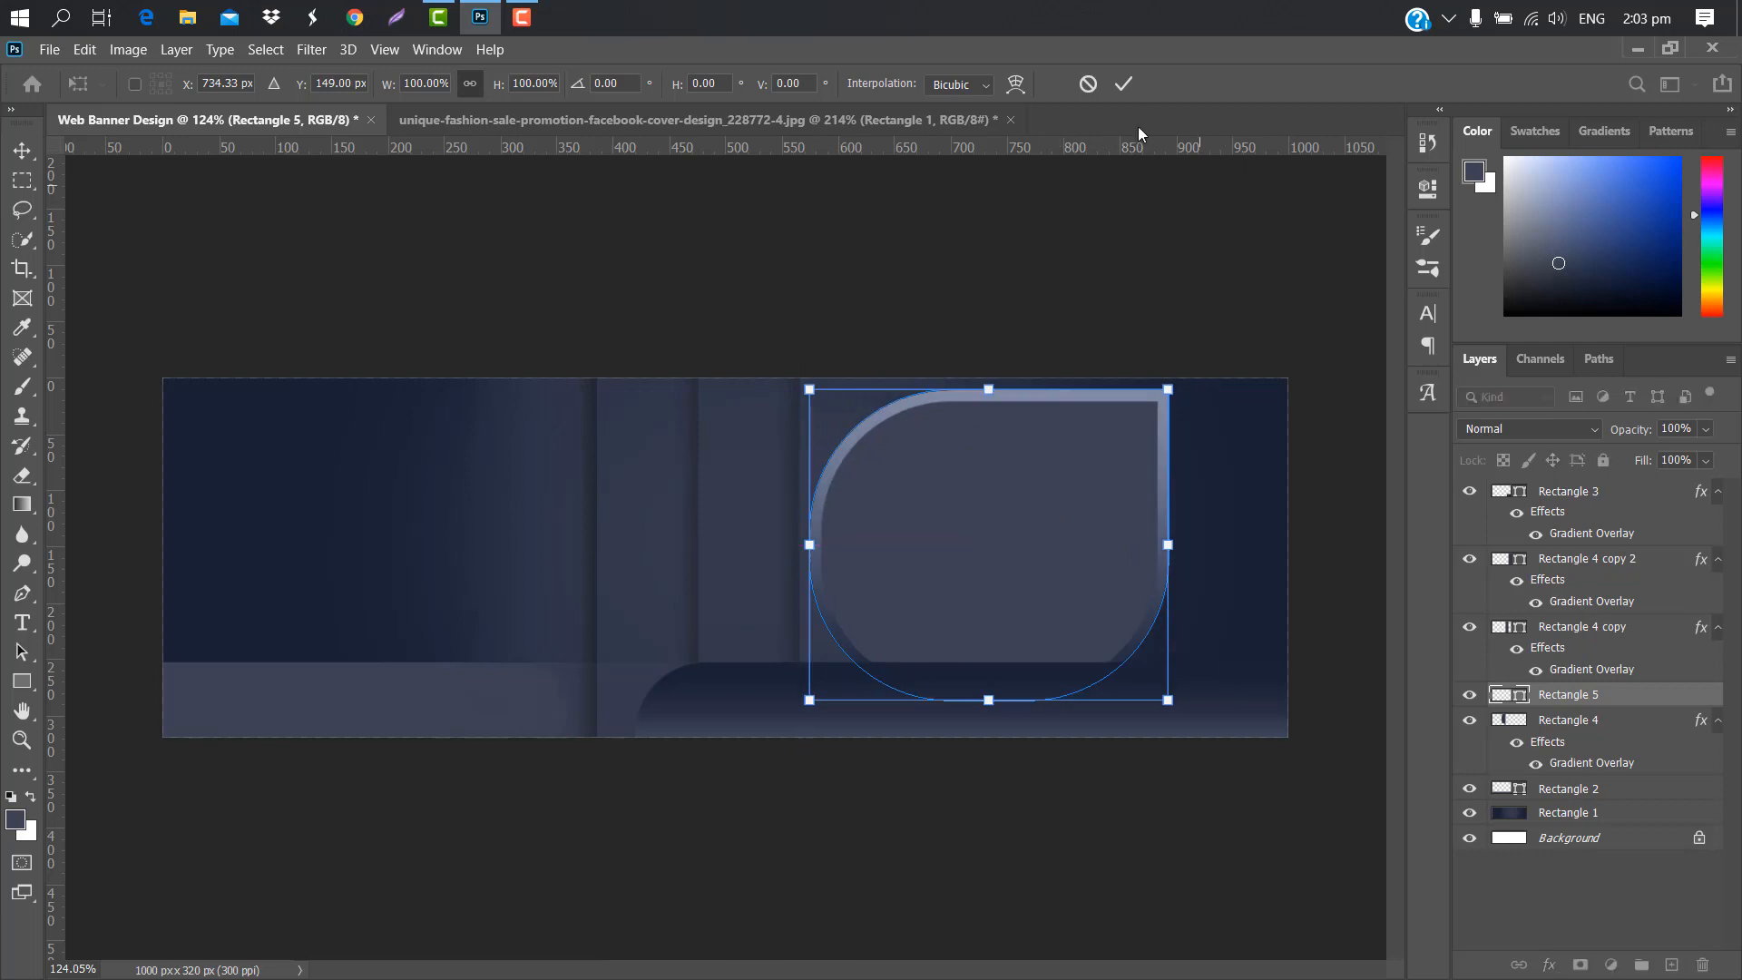
{"action": "left_click", "coordinate": [1124, 83]}
- Duplicate the Rectangle 4 copy 2 strip and place the duplicate behind the teardrop shape's right edge, beneath Rectangle 5
{"action": "left_click_drag", "start_coordinate": [1590, 558], "coordinate": [1672, 965]}
{"action": "key", "text": "ctrl+t"}
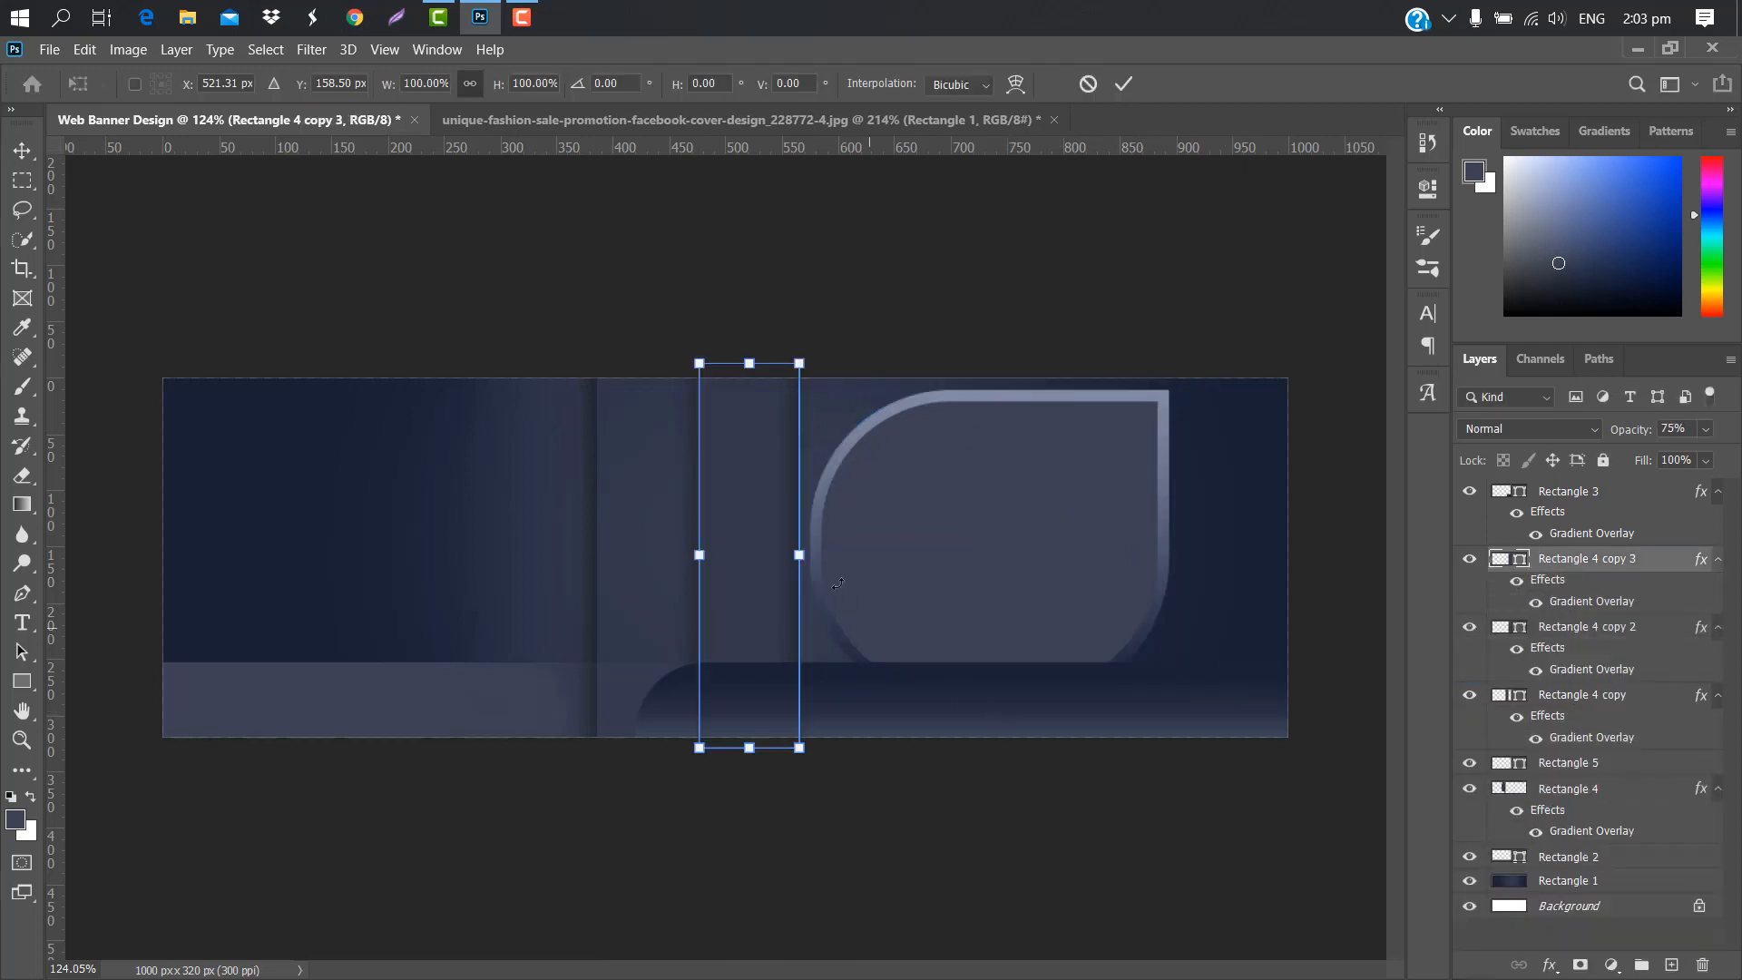
{"action": "left_click_drag", "start_coordinate": [746, 568], "coordinate": [1197, 537]}
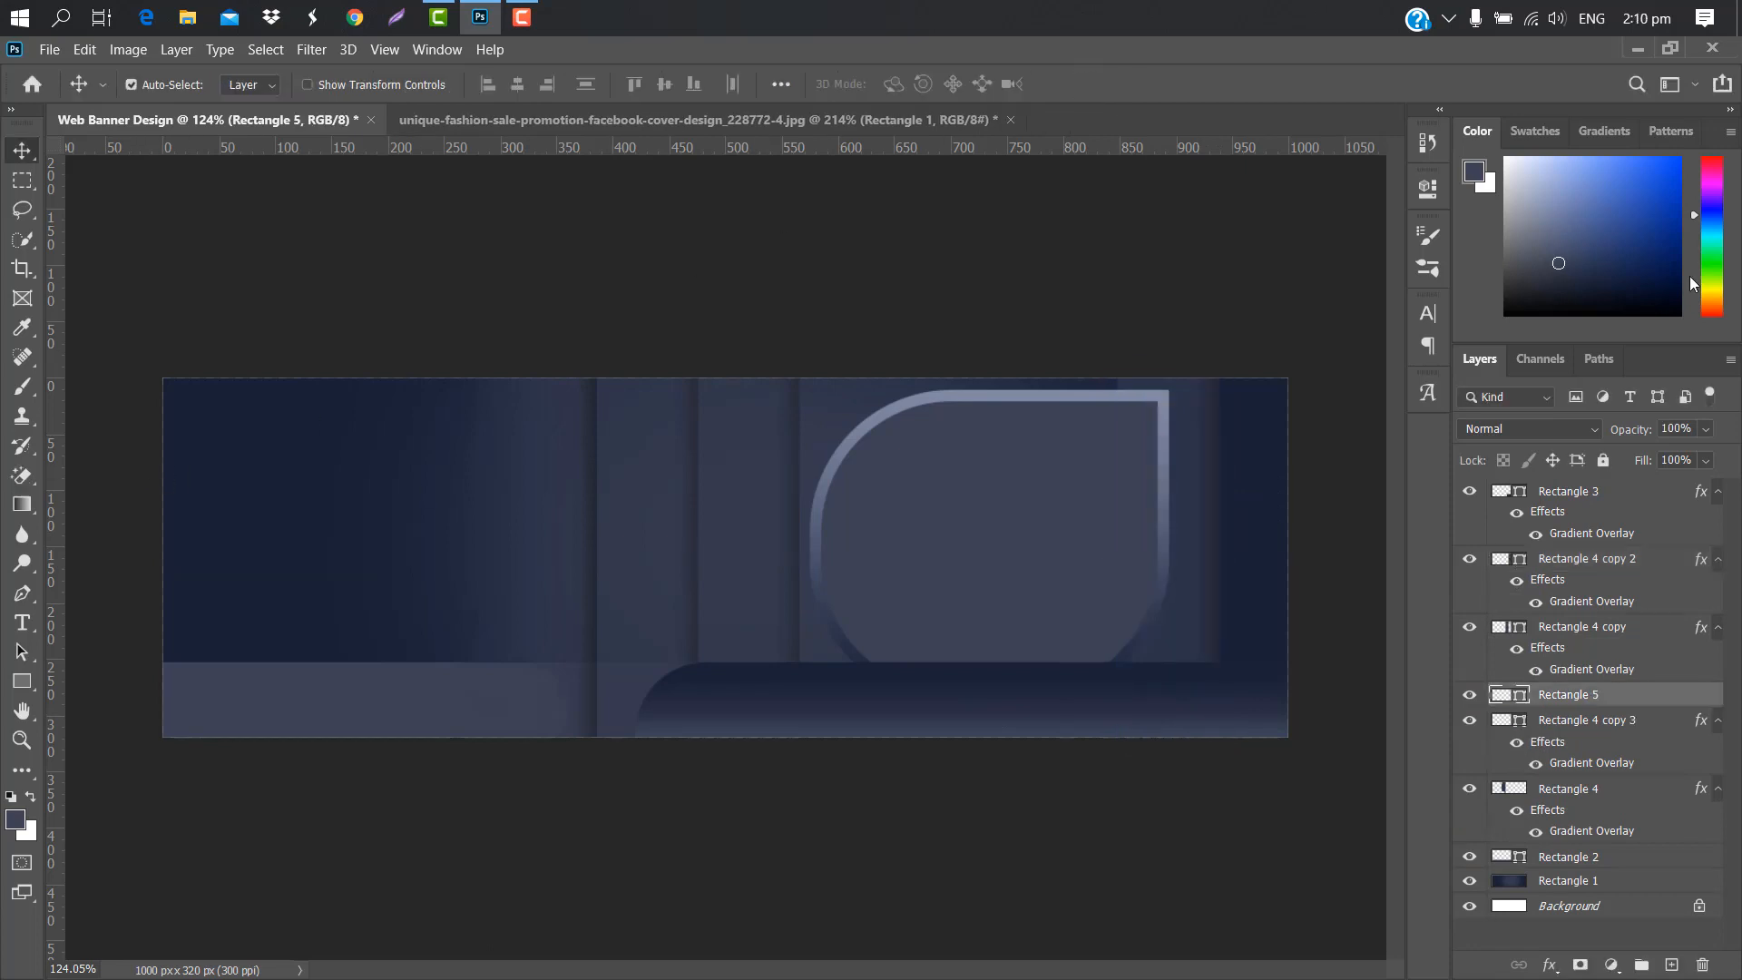
- Place the portrait image of the woman in sunglasses from the desktop over the teardrop shape and clip it to Rectangle 5
{"action": "left_click", "coordinate": [1638, 49]}
{"action": "left_click", "coordinate": [480, 16]}
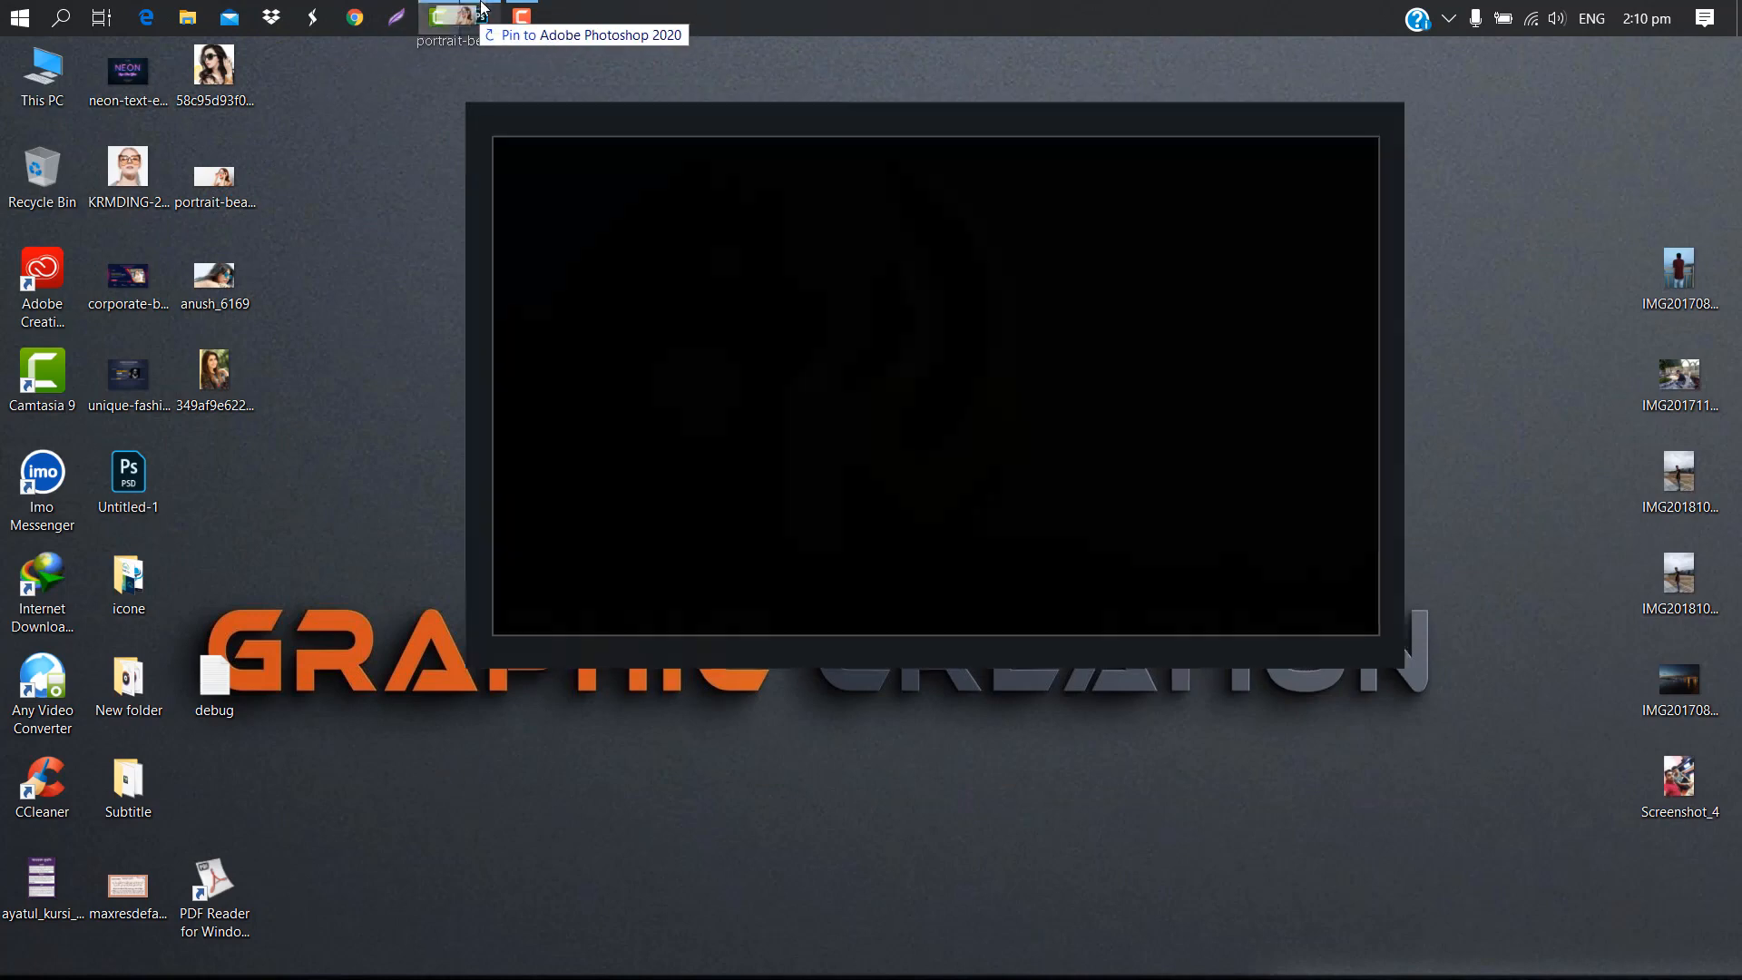
{"action": "left_click_drag", "start_coordinate": [523, 52], "coordinate": [1007, 525]}
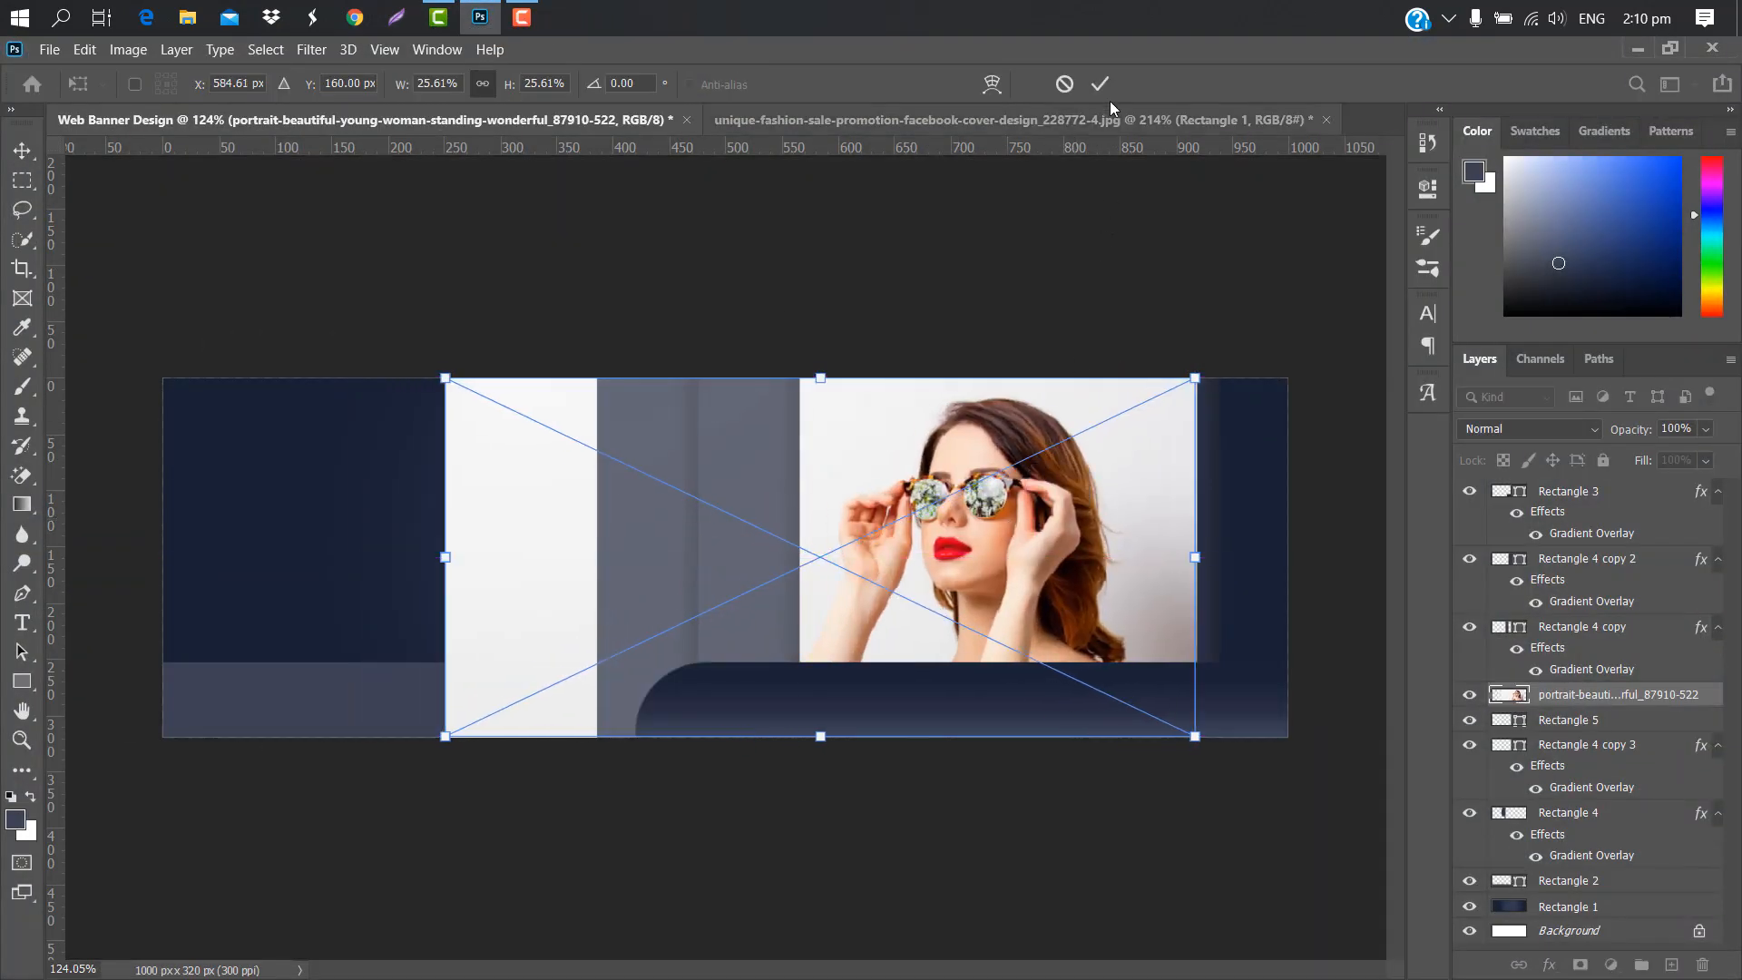
{"action": "key", "text": "Return"}
{"action": "right_click", "coordinate": [1708, 697]}
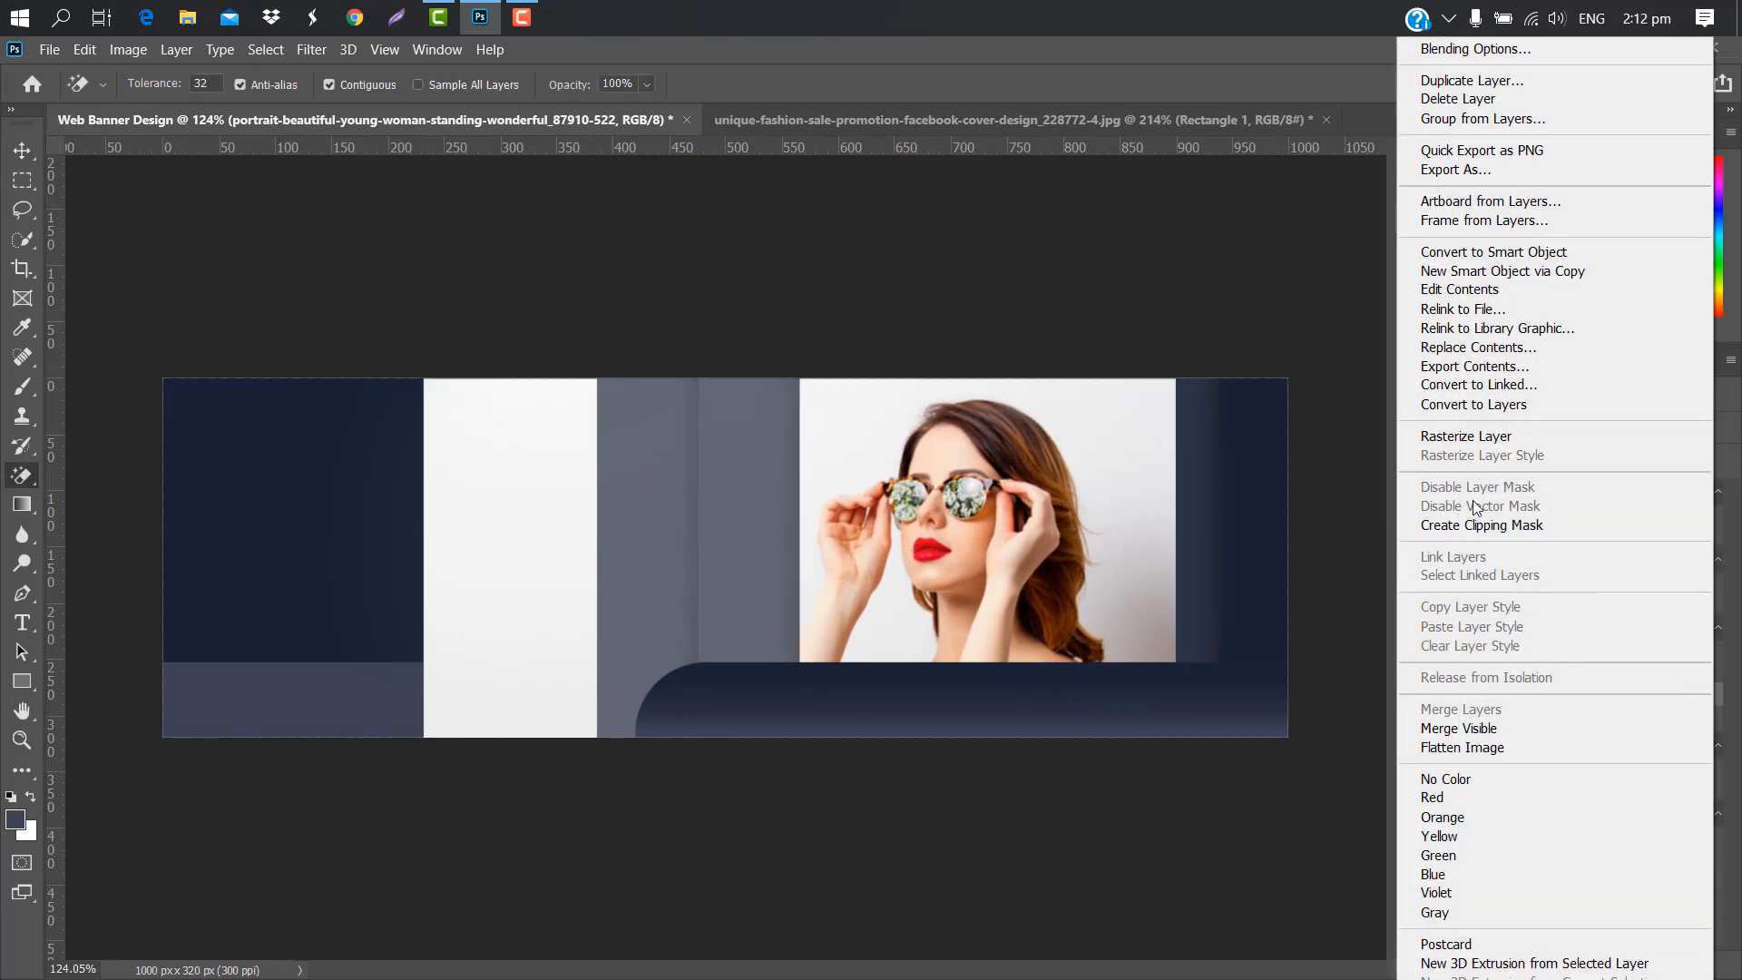
{"action": "left_click", "coordinate": [1488, 519]}
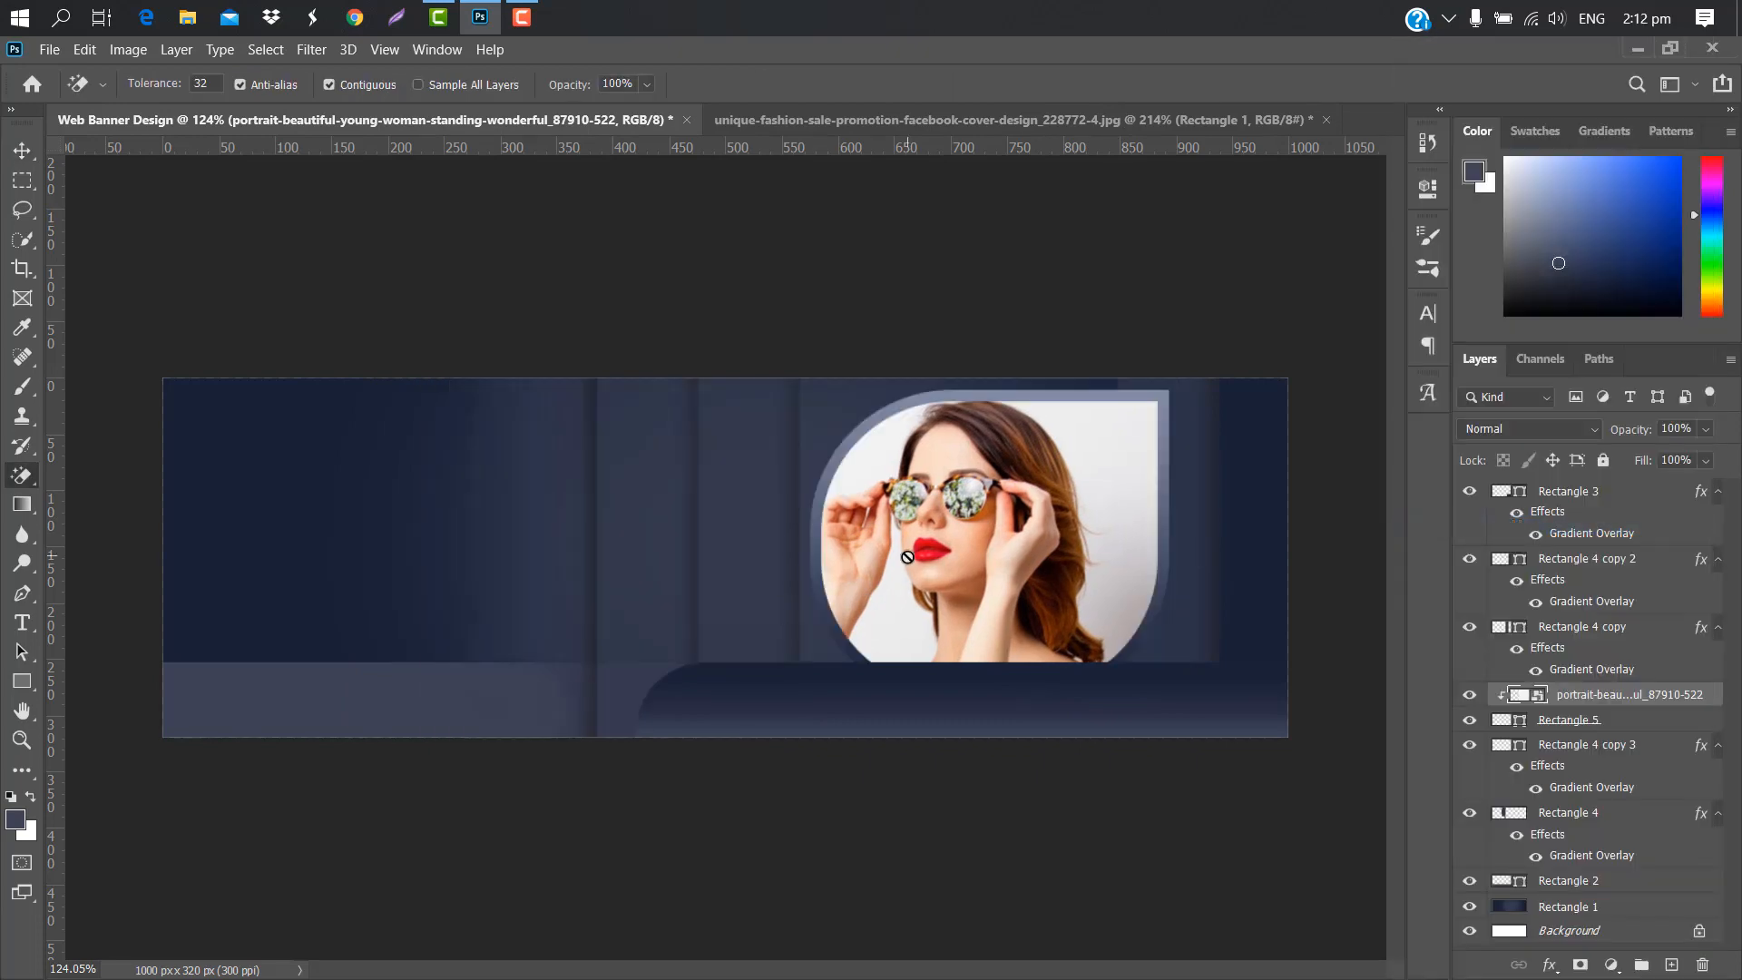
- Scale the portrait to about 21.8% and reposition it inside the teardrop frame, centred at about X 620 px, Y 147 px
{"action": "key", "text": "ctrl+t"}
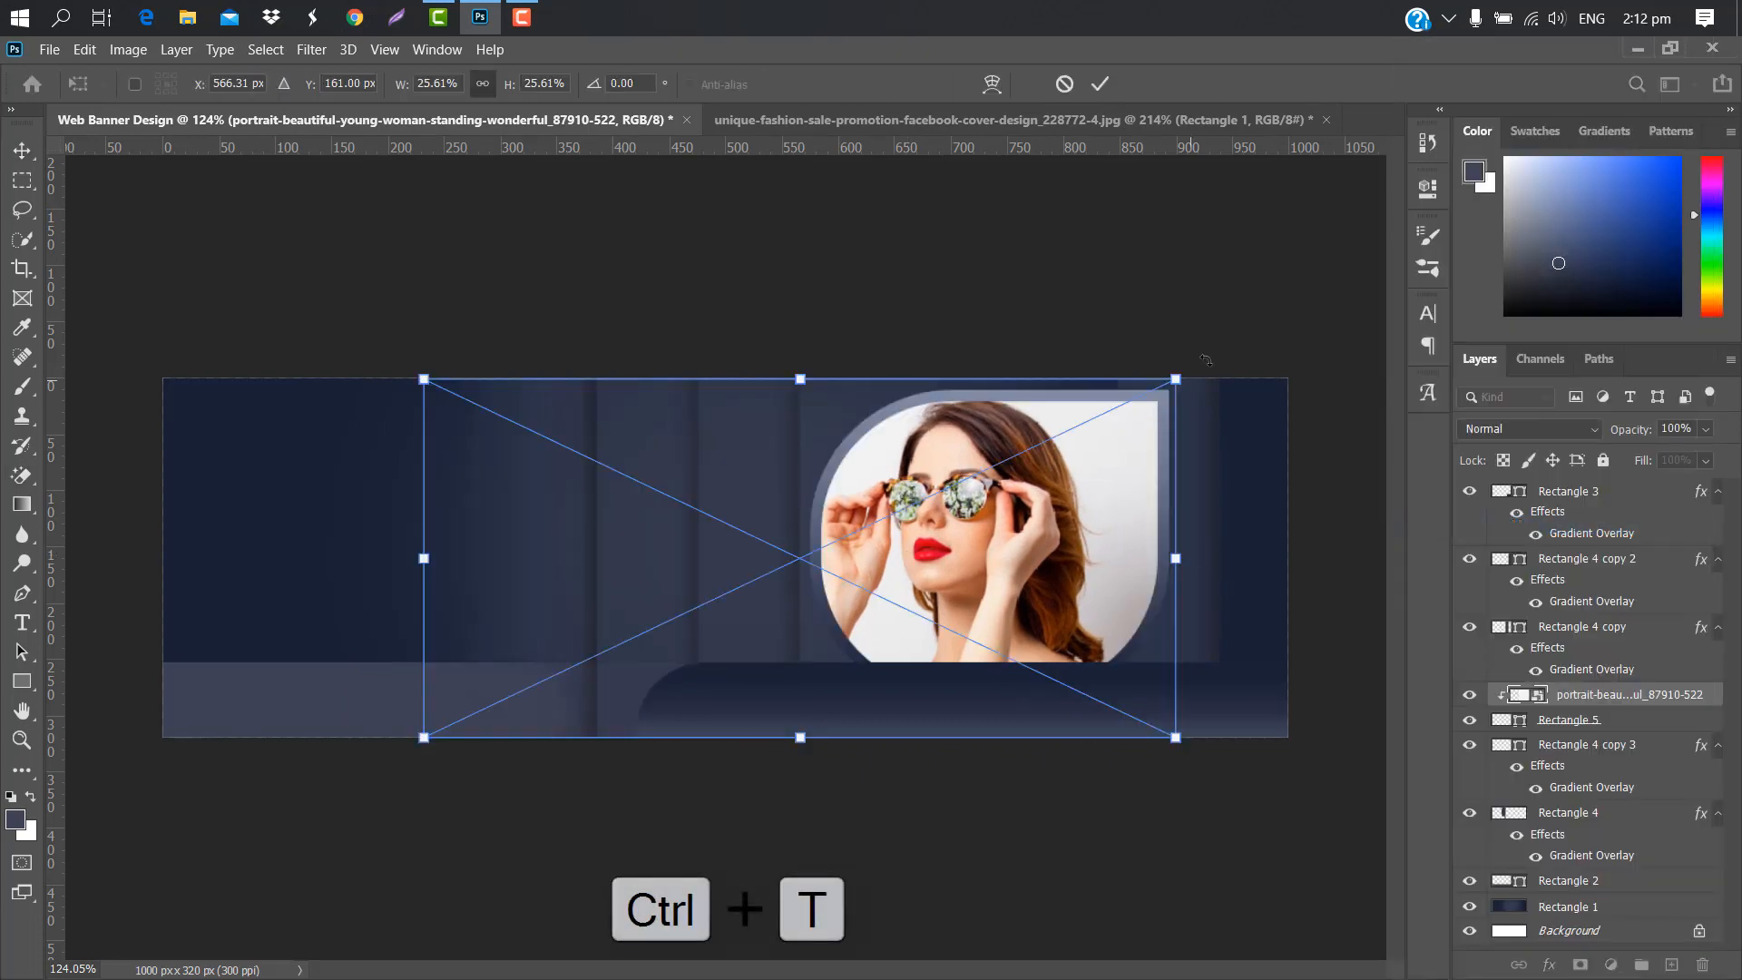
{"action": "left_click_drag", "start_coordinate": [1180, 375], "coordinate": [1169, 381]}
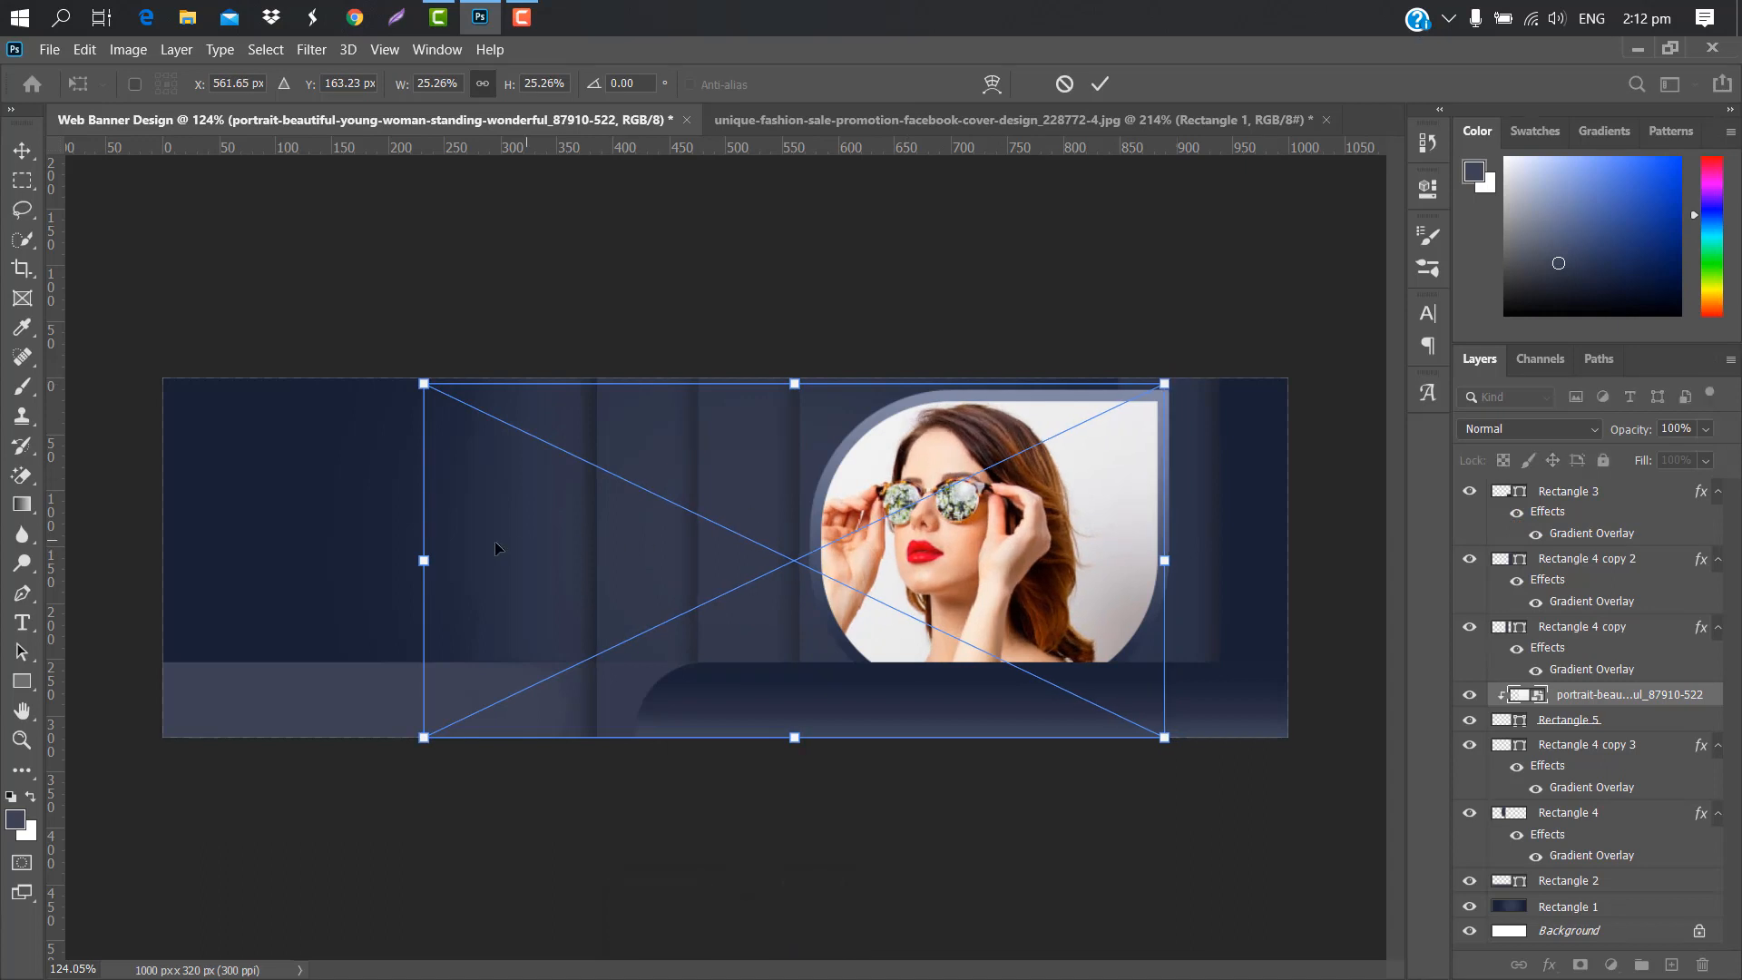
{"action": "left_click_drag", "start_coordinate": [542, 543], "coordinate": [542, 543]}
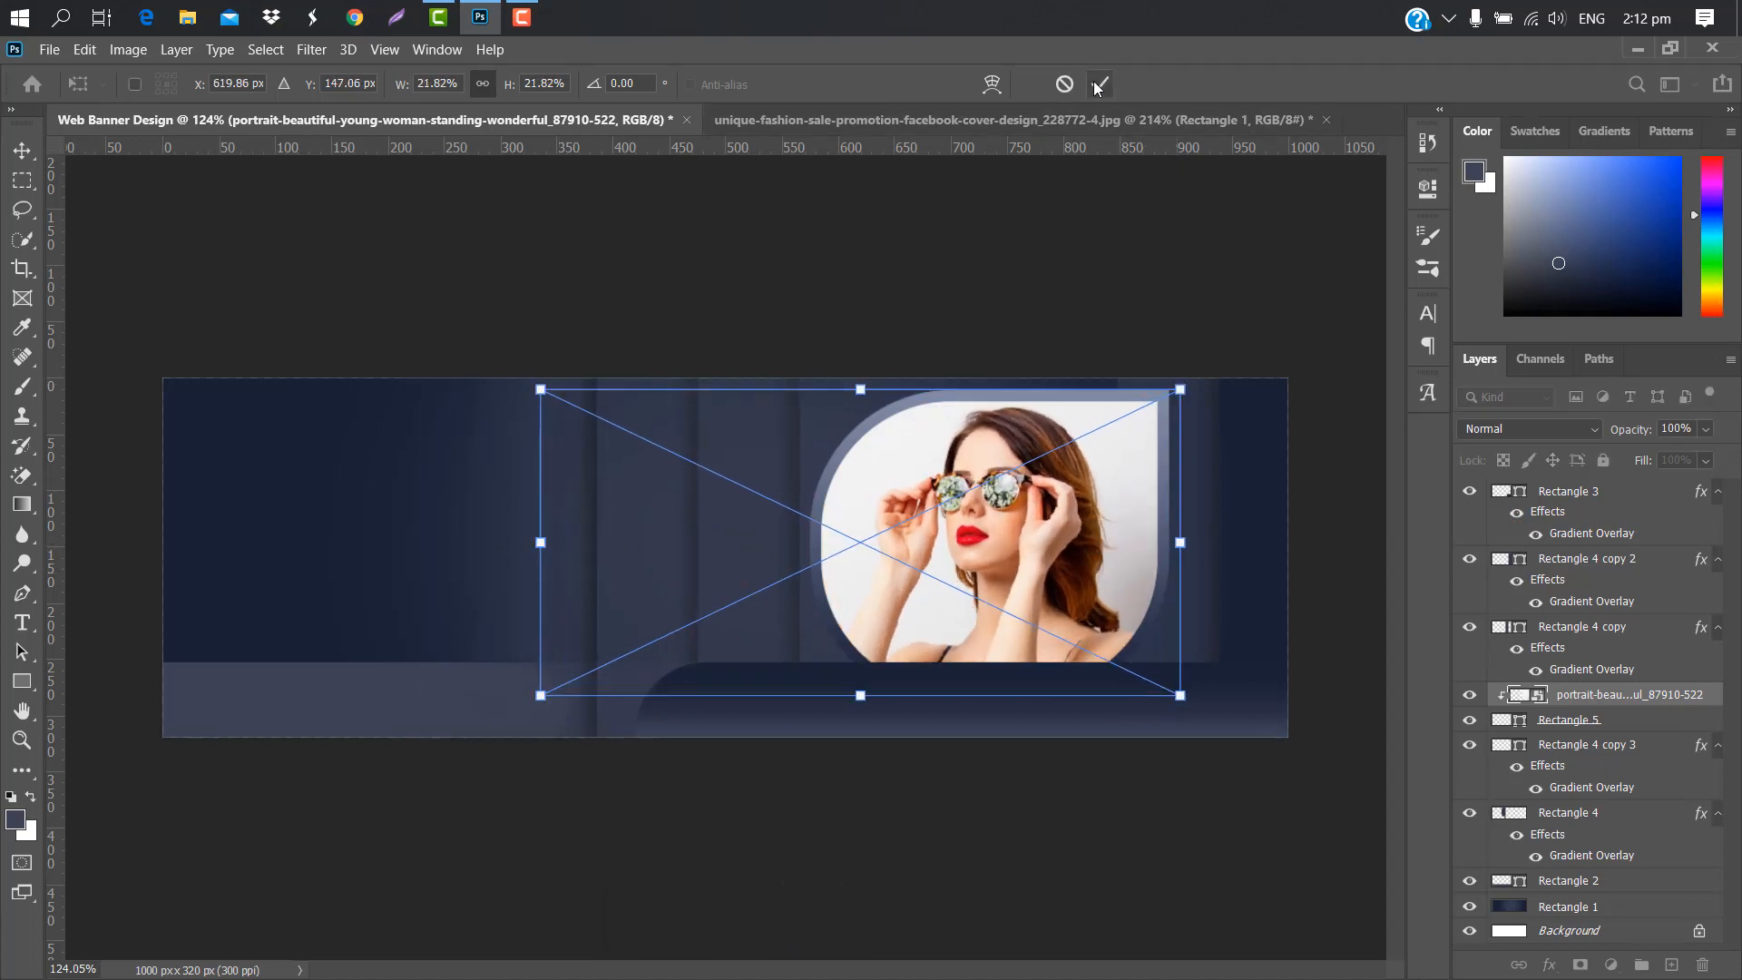
{"action": "left_click", "coordinate": [1099, 84]}
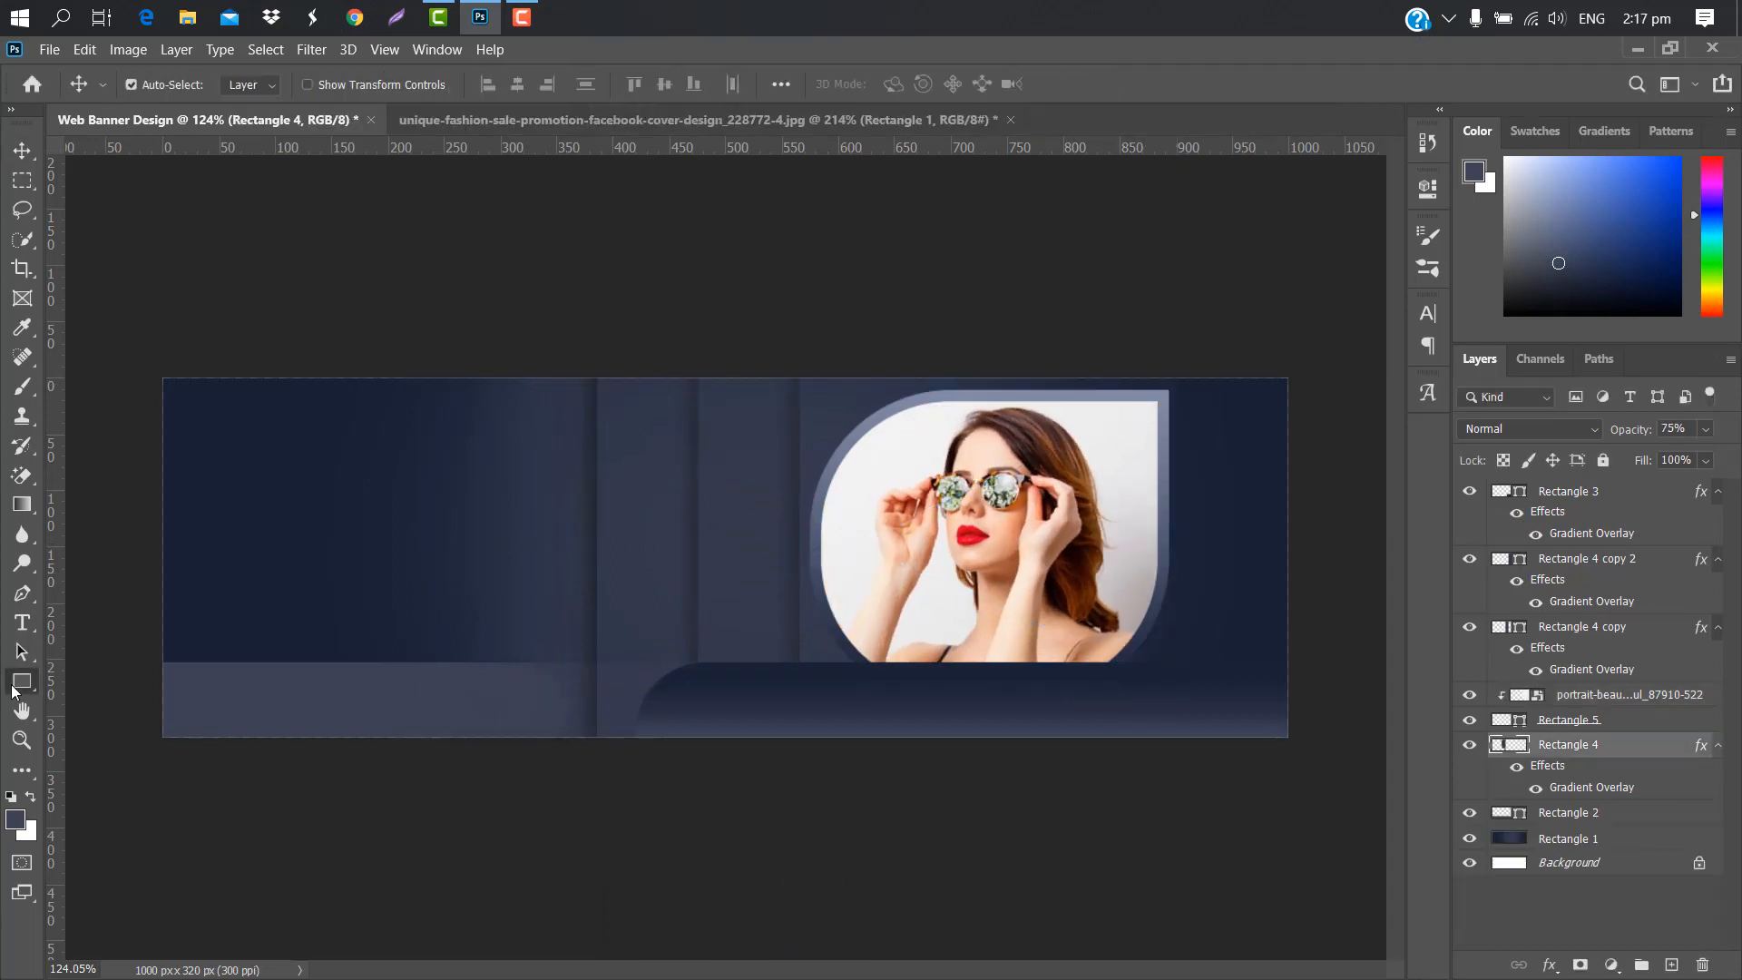
- Draw a rectangle about 274 × 394 px over the banner's right part, beneath Rectangle 5 in the layer stack
{"action": "key", "text": "u"}
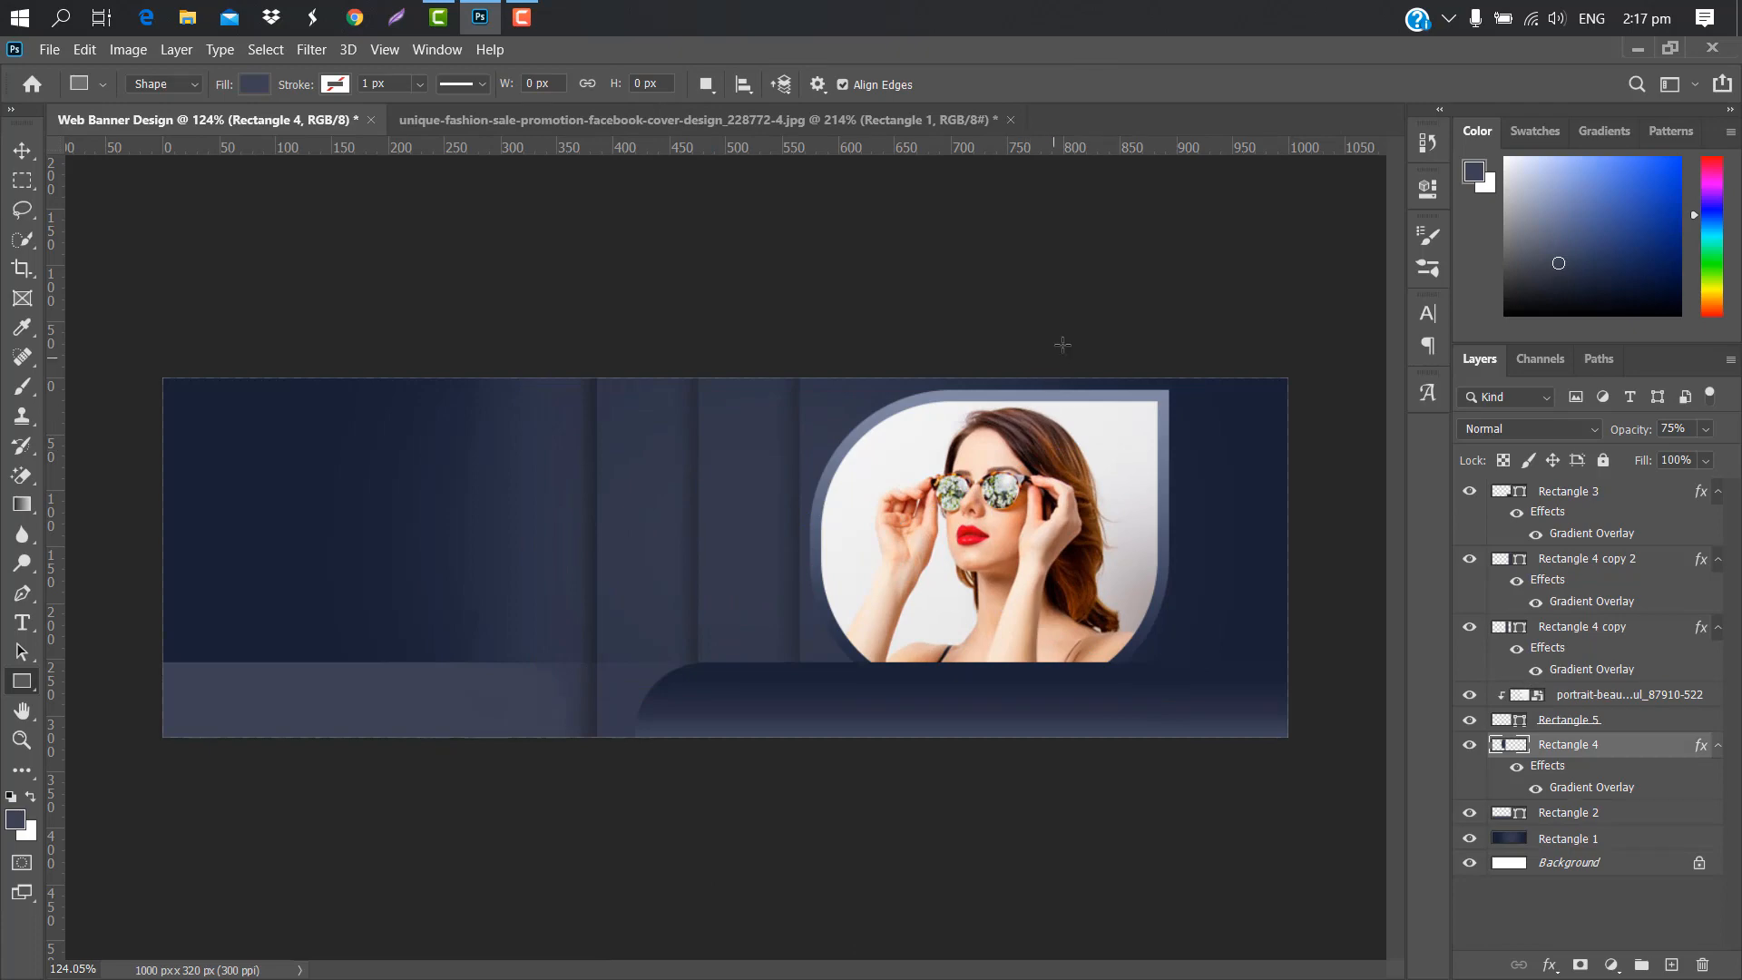
{"action": "left_click_drag", "start_coordinate": [1015, 327], "coordinate": [1324, 769]}
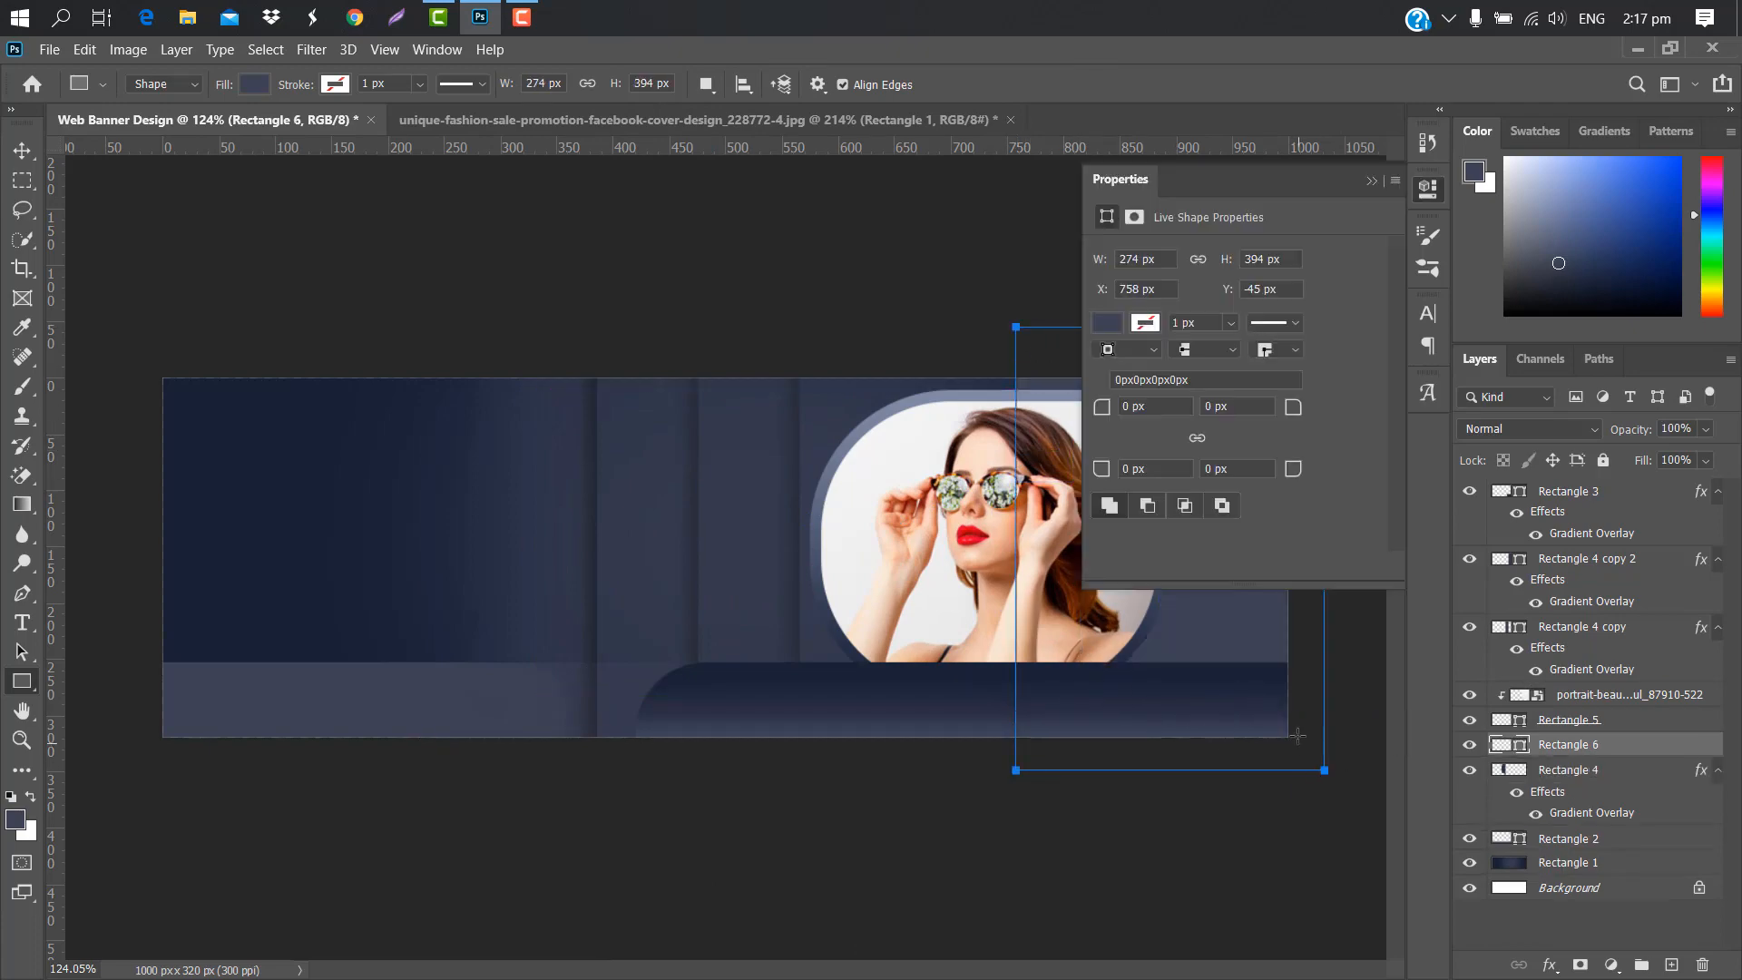
{"action": "left_click", "coordinate": [1370, 179]}
- Give the new rectangle a black #000000 color overlay and move its layer to the top of the stack
{"action": "double_click", "coordinate": [1664, 745]}
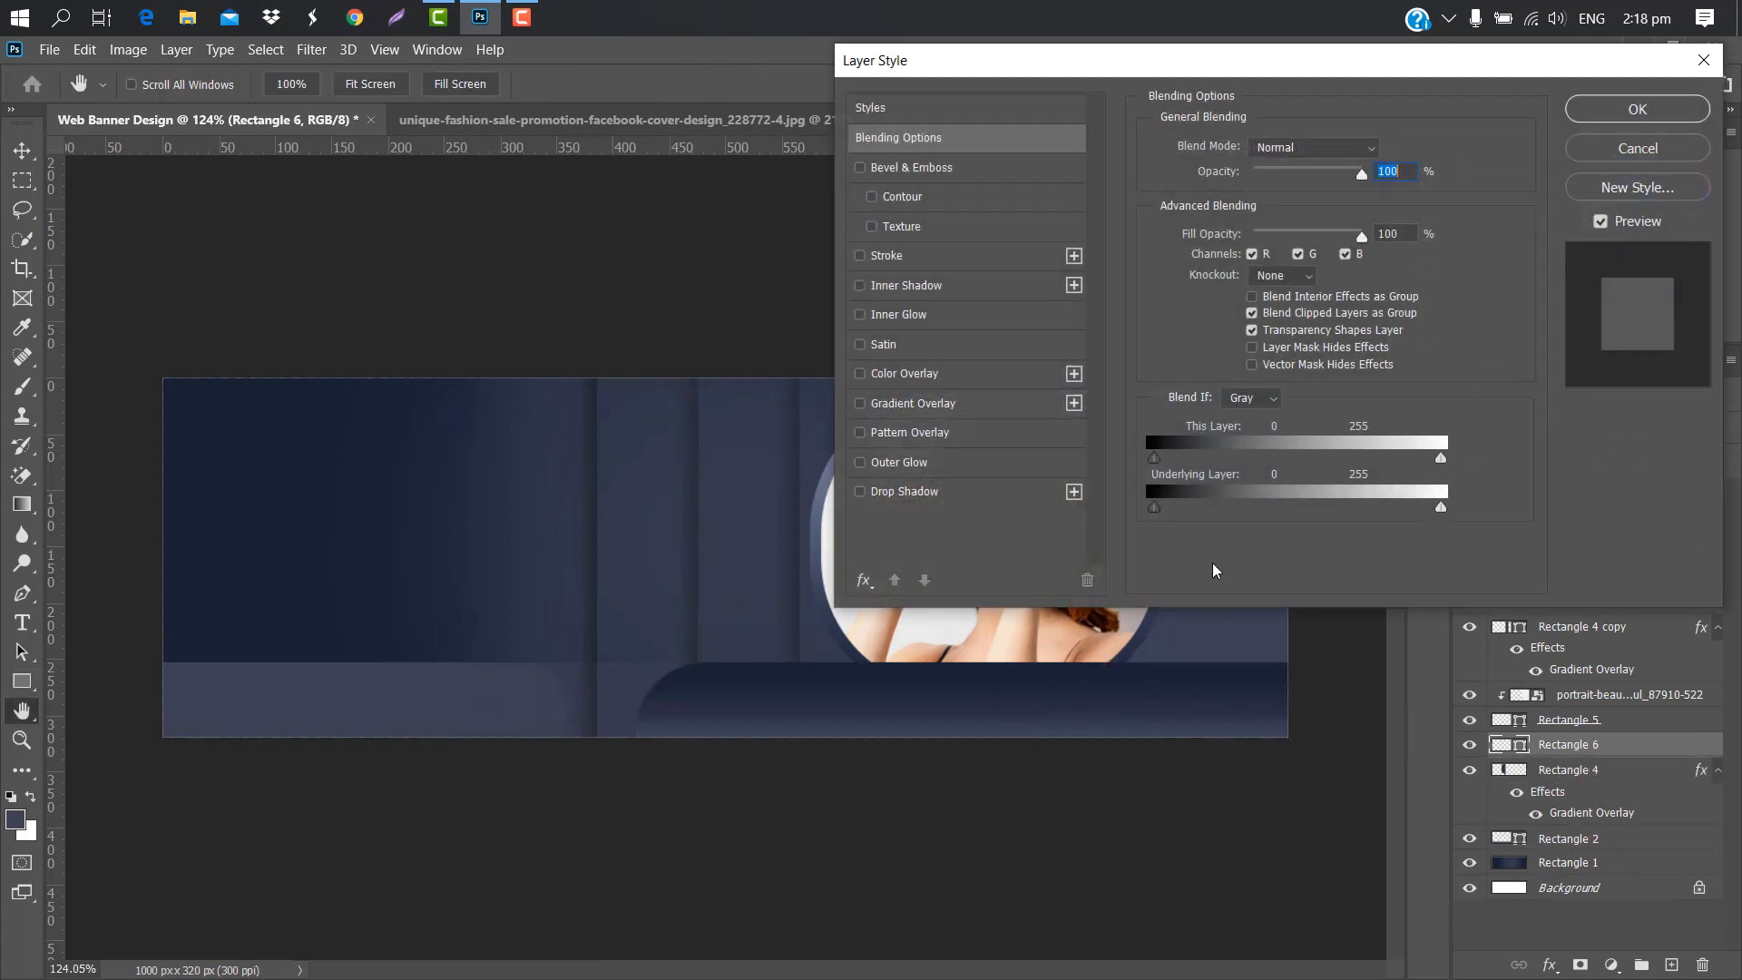
{"action": "left_click", "coordinate": [989, 374]}
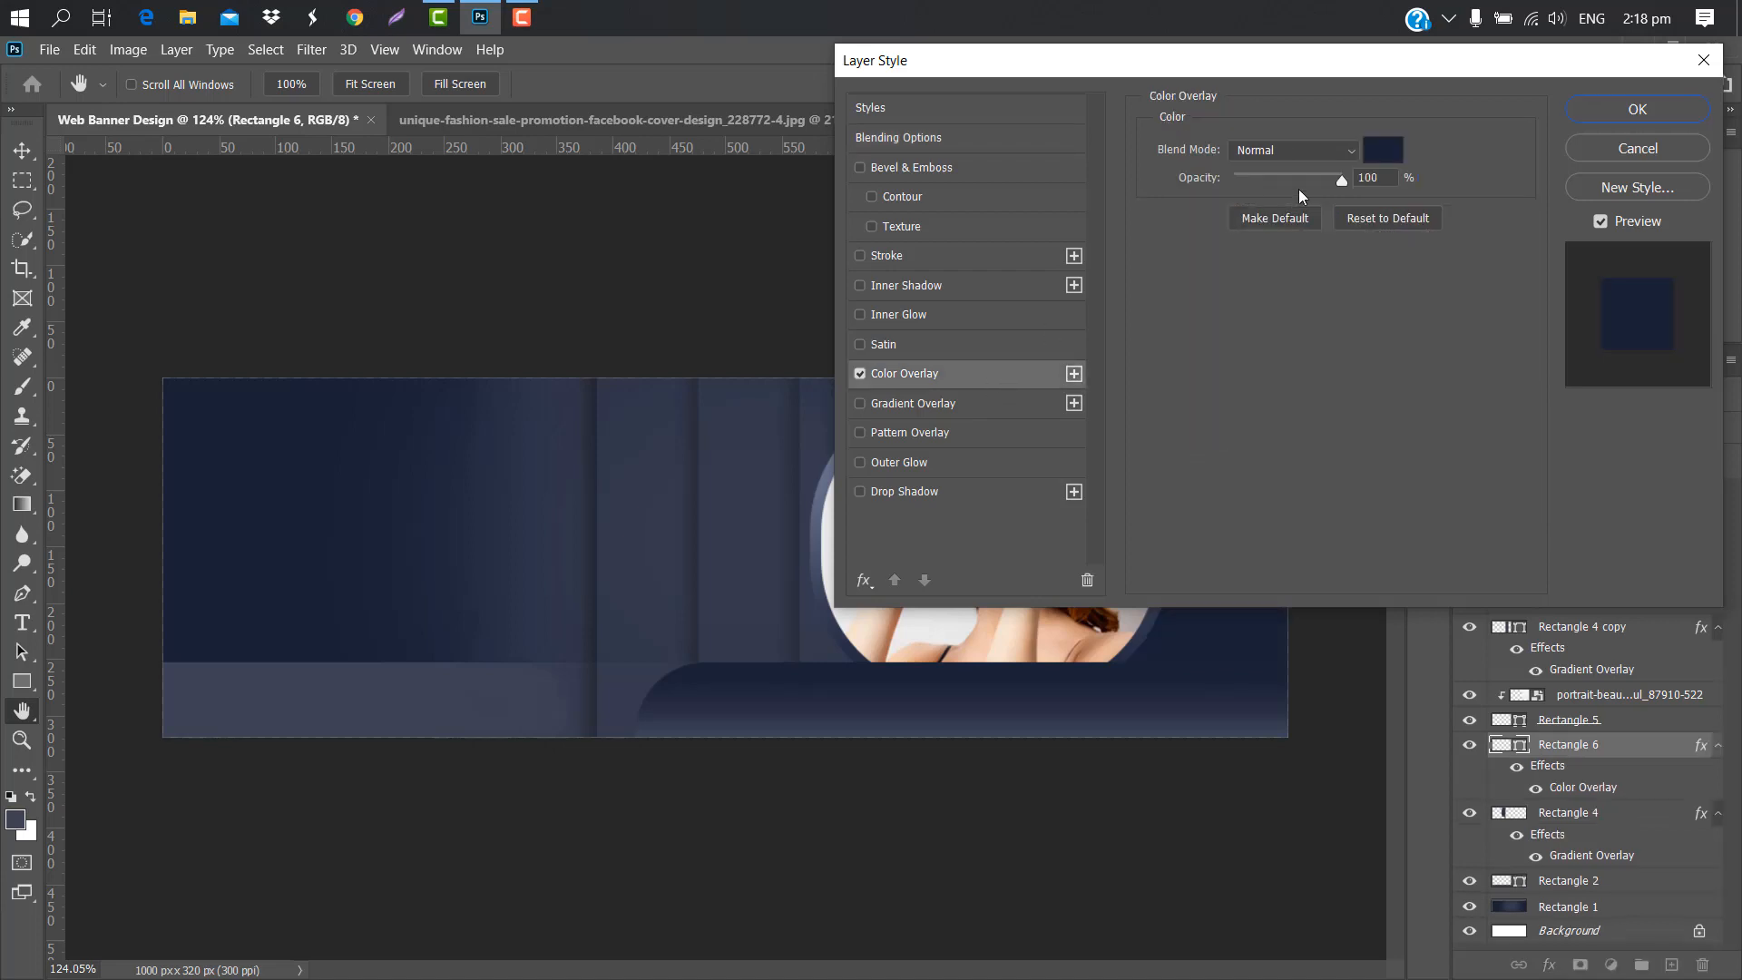
{"action": "left_click", "coordinate": [1383, 151]}
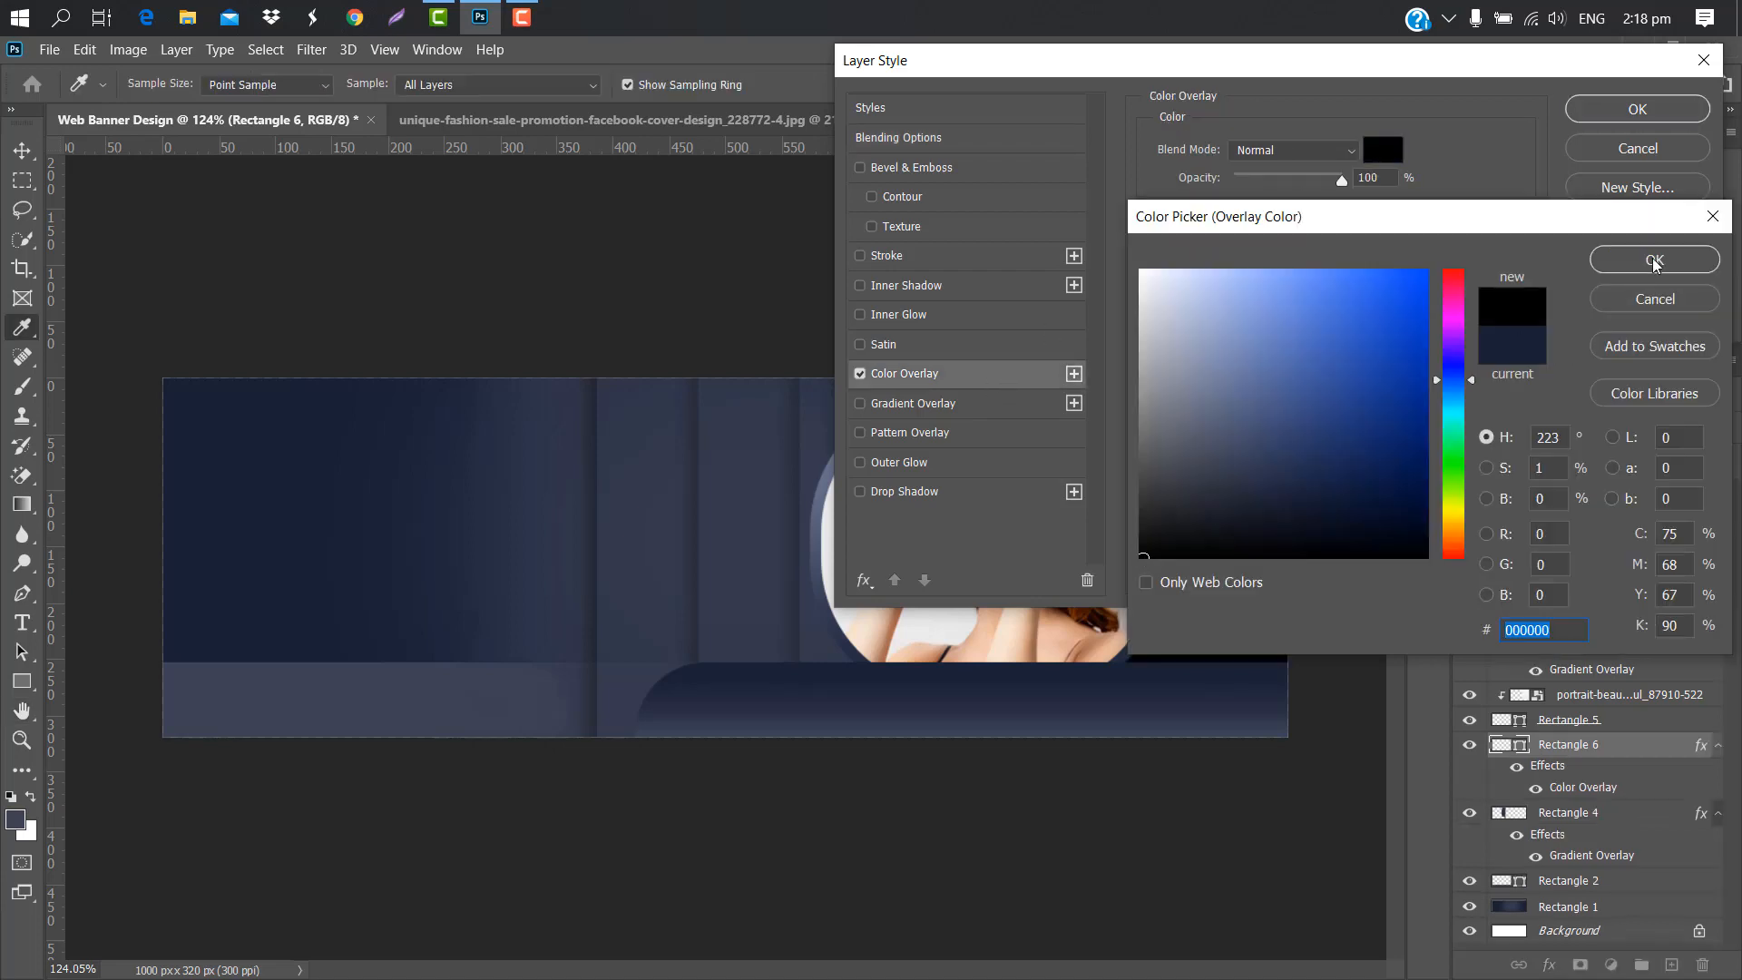
{"action": "left_click", "coordinate": [1653, 262]}
{"action": "left_click", "coordinate": [1638, 109]}
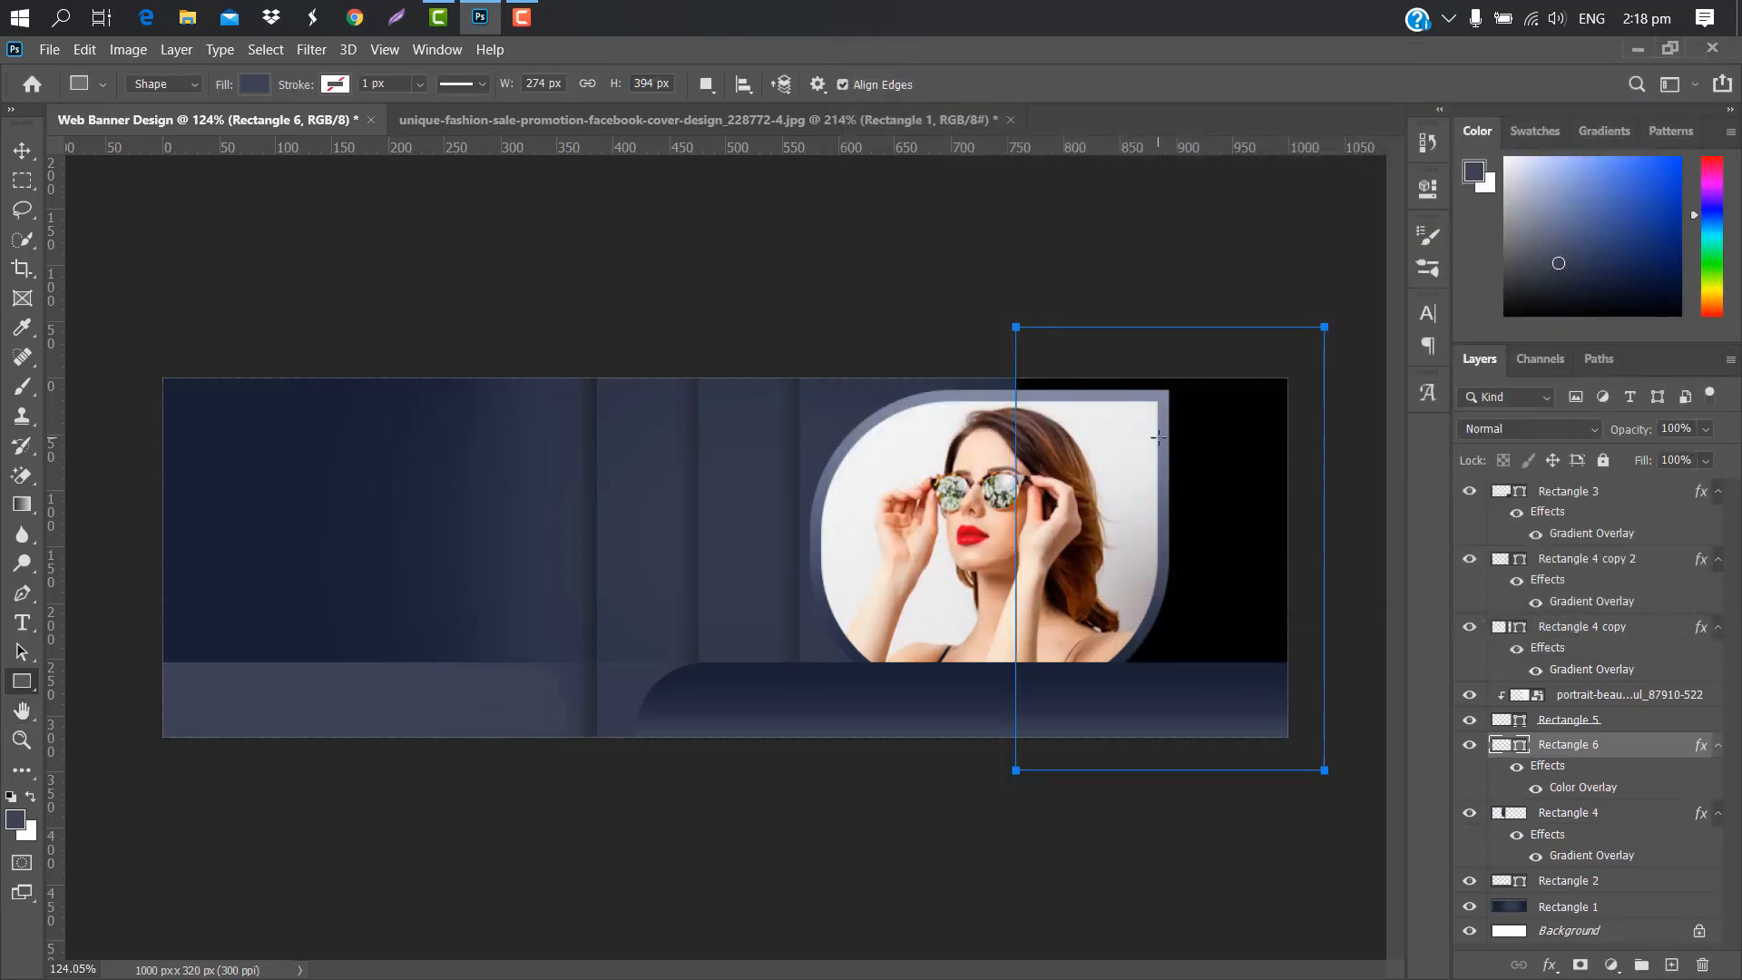
{"action": "left_click_drag", "start_coordinate": [1666, 753], "coordinate": [1664, 430]}
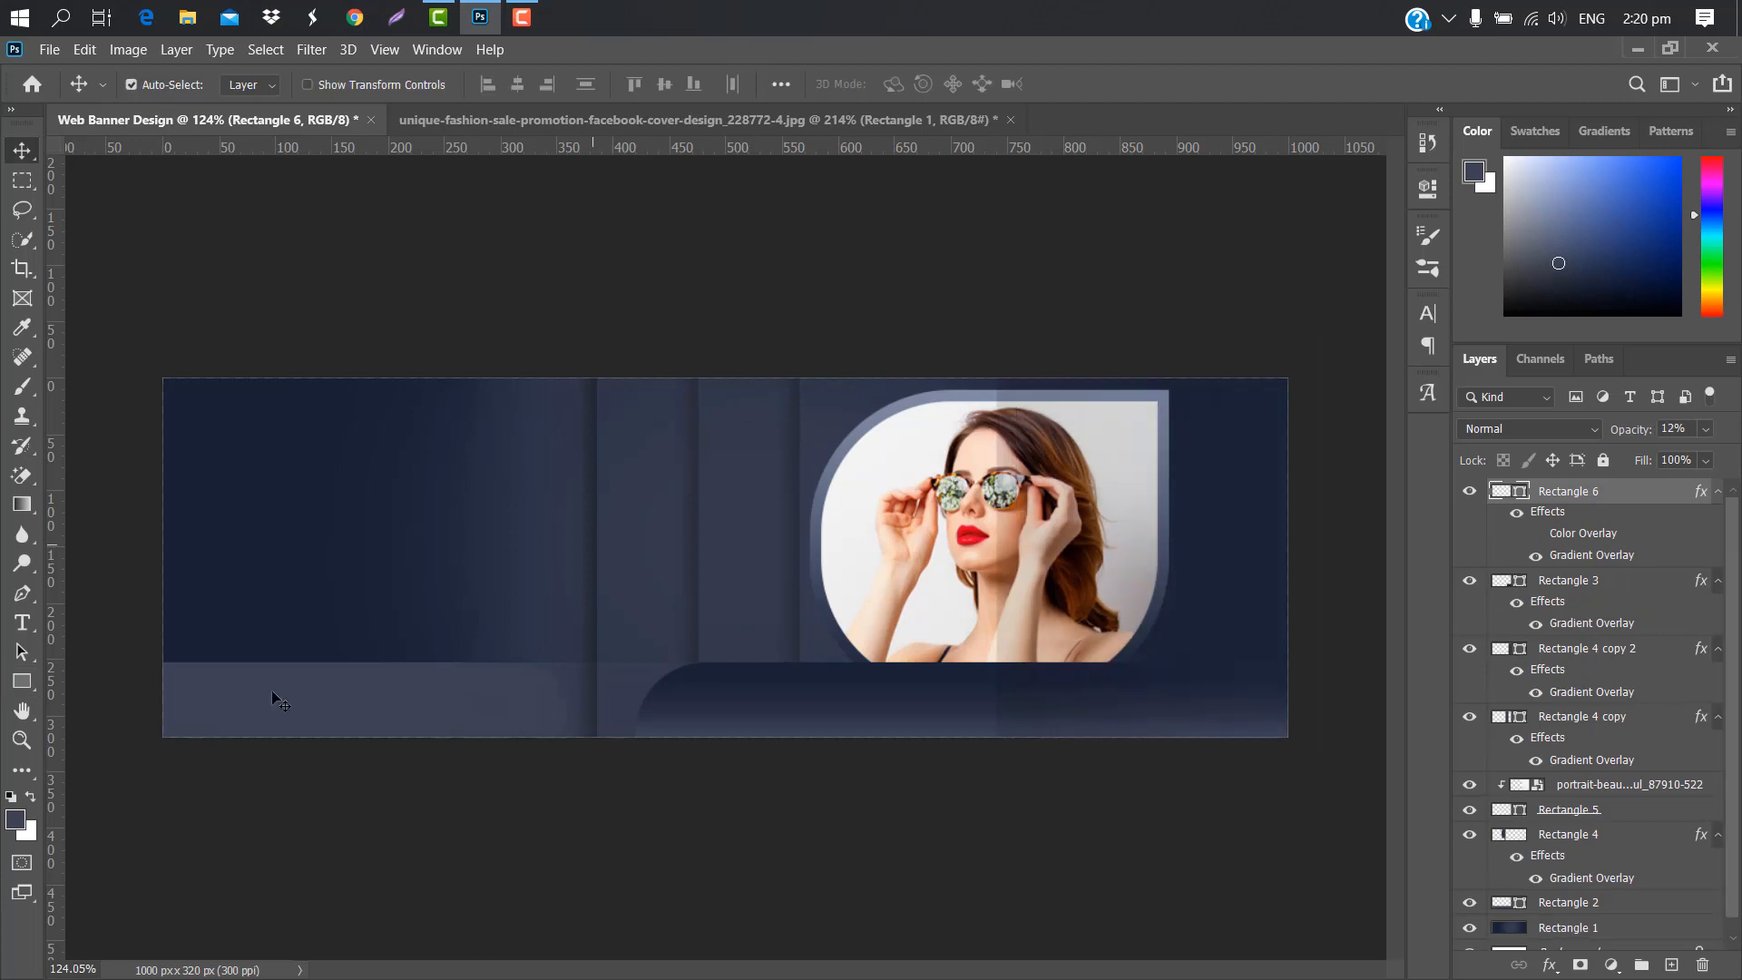
- Draw a circle about 118 px in diameter across the teardrop frame's left edge and place its layer at the top of the stack
{"action": "left_click", "coordinate": [22, 682]}
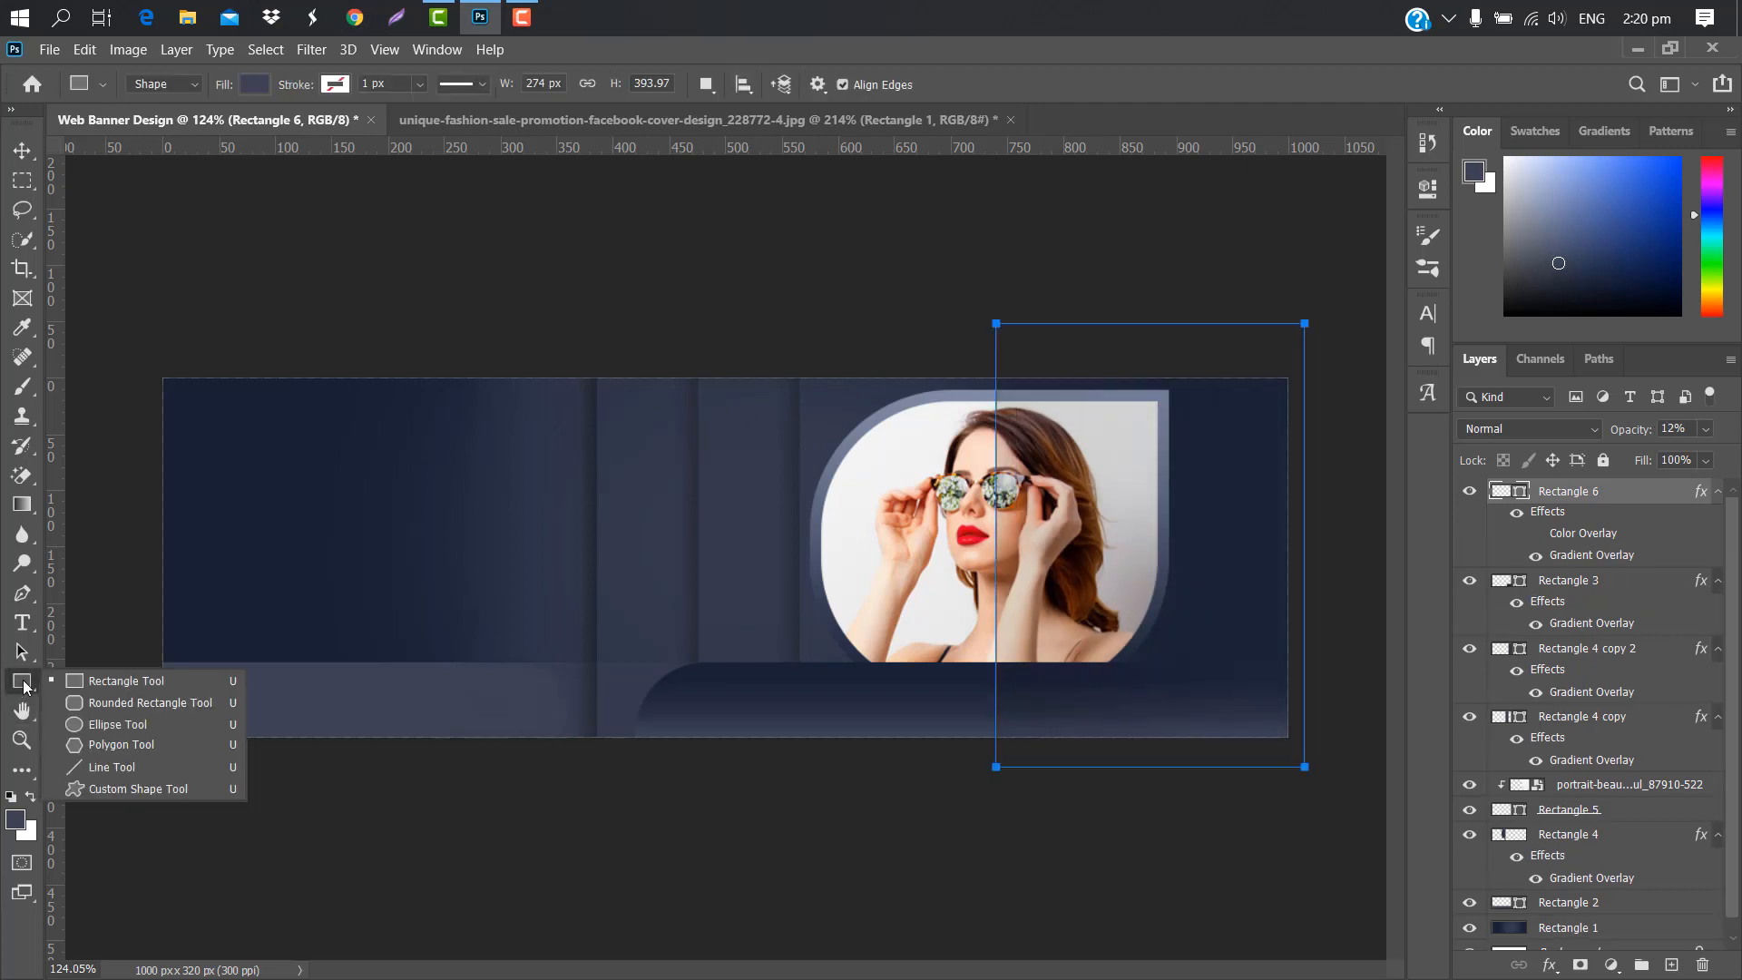
{"action": "left_click", "coordinate": [117, 724]}
{"action": "left_click_drag", "start_coordinate": [749, 438], "coordinate": [882, 572]}
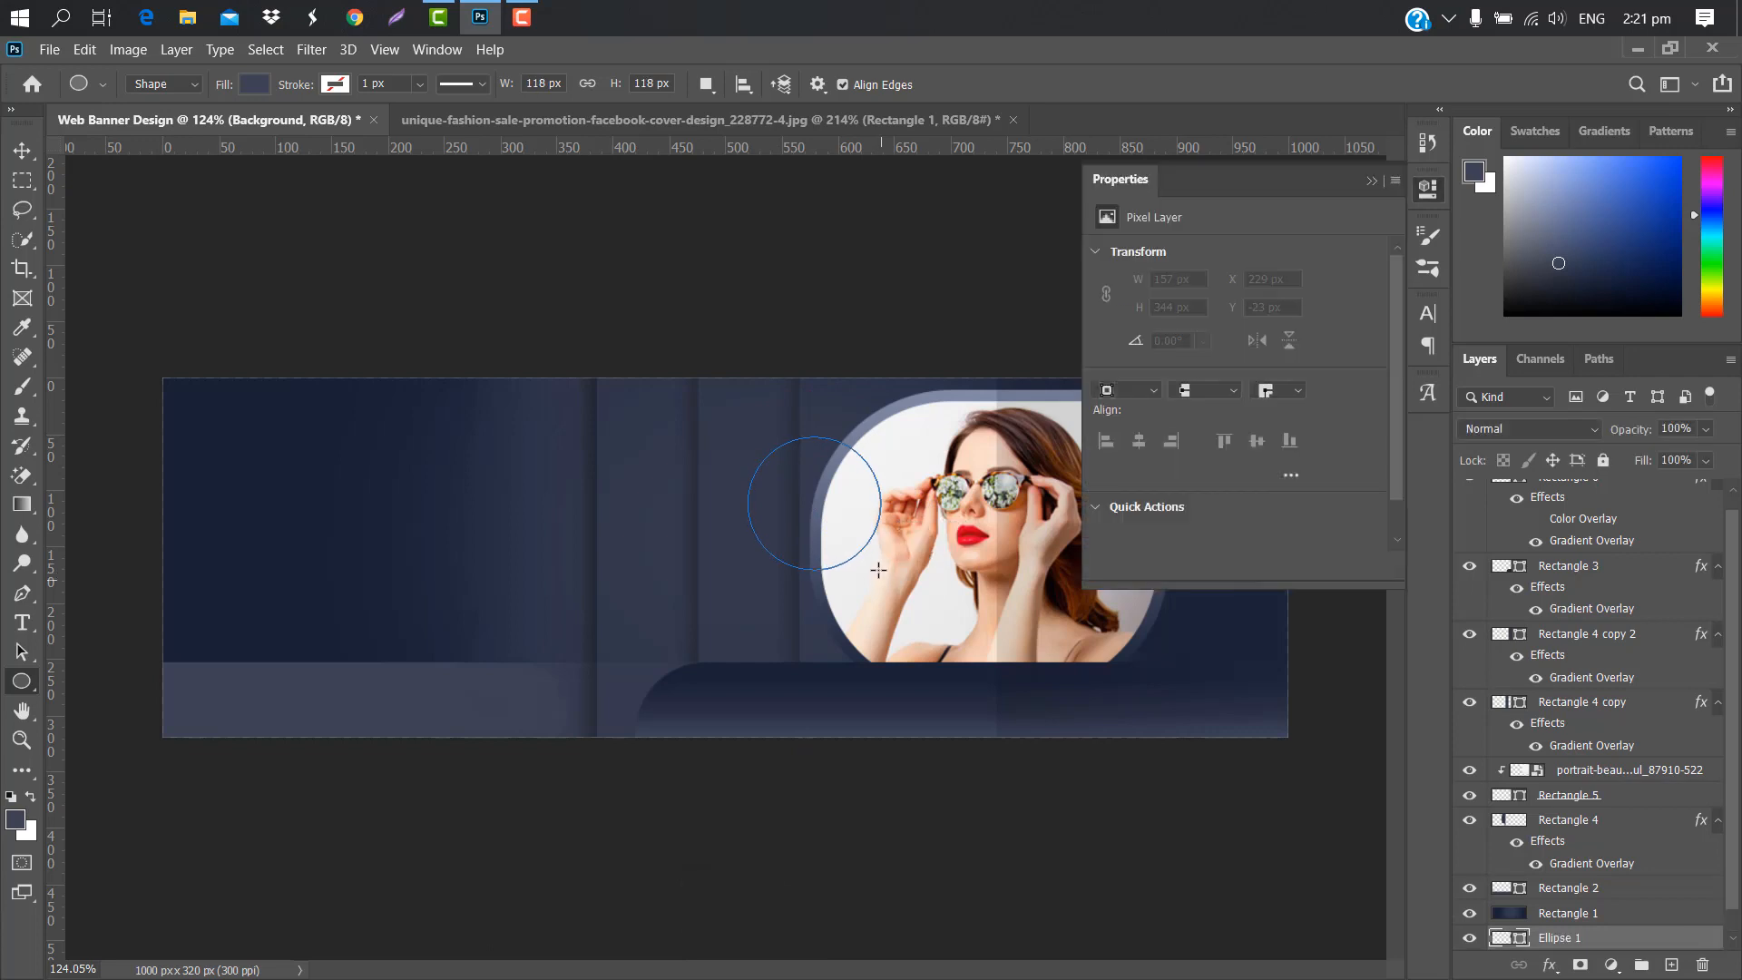
{"action": "left_click", "coordinate": [1375, 182]}
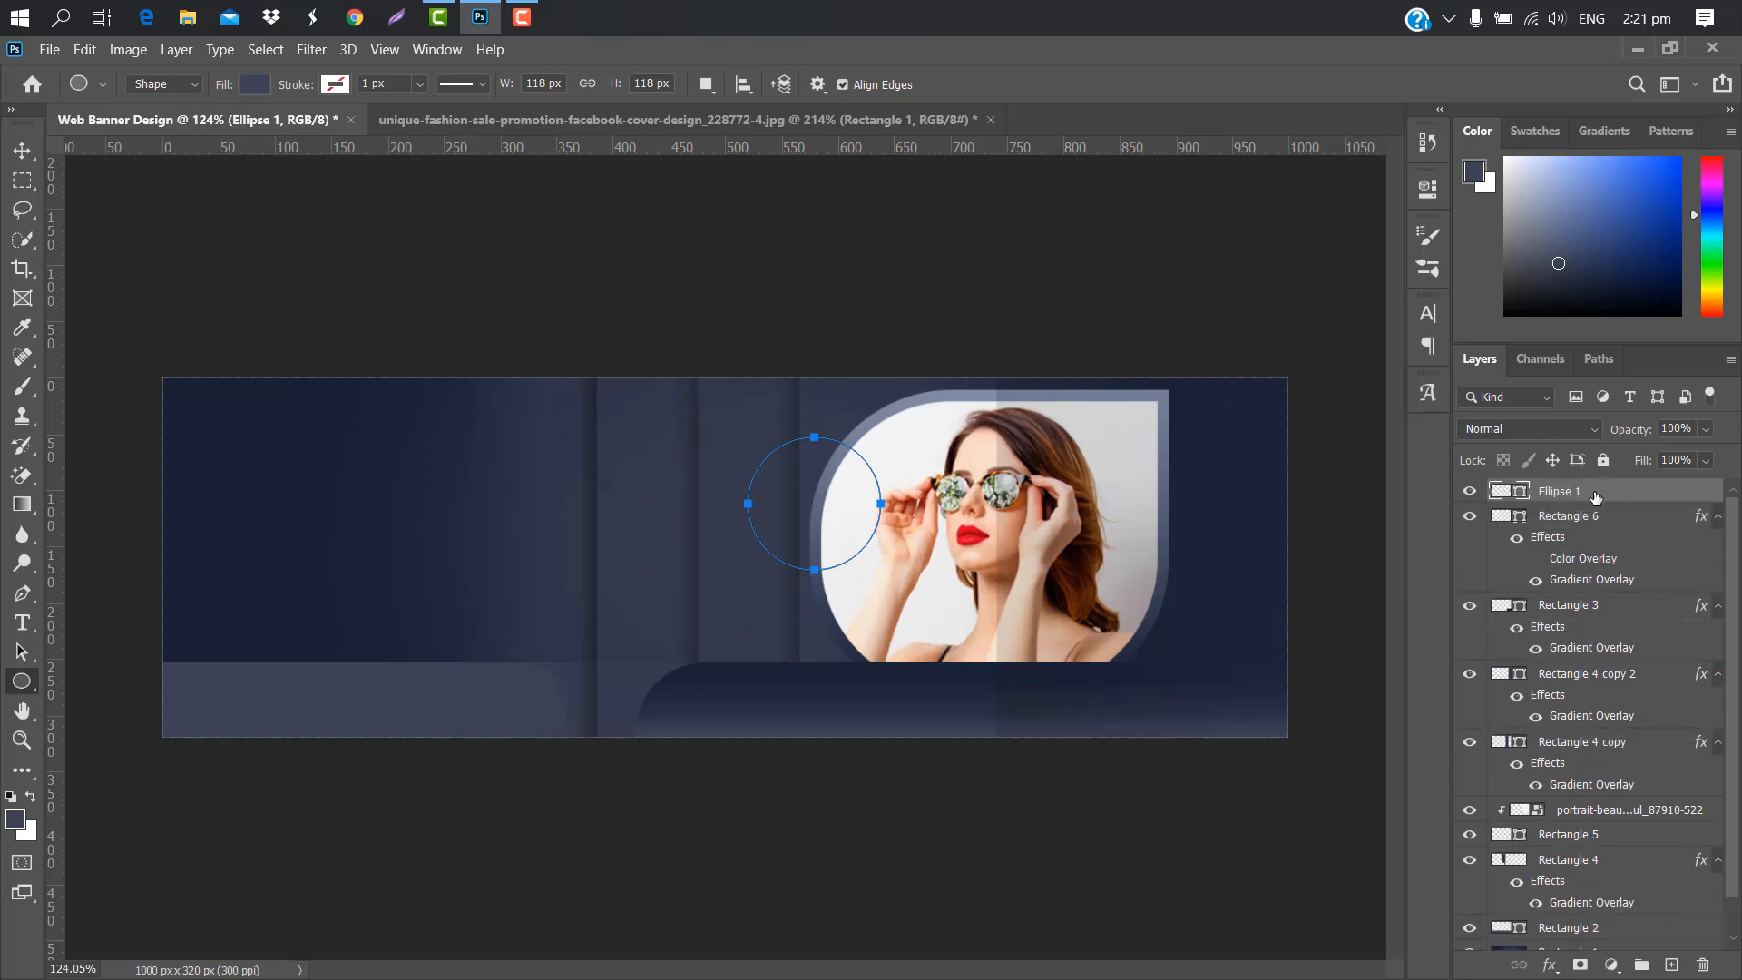
- Move the circle to be centred at about X 566 px, Y 147 px and duplicate its layer
{"action": "key", "text": "ctrl+t"}
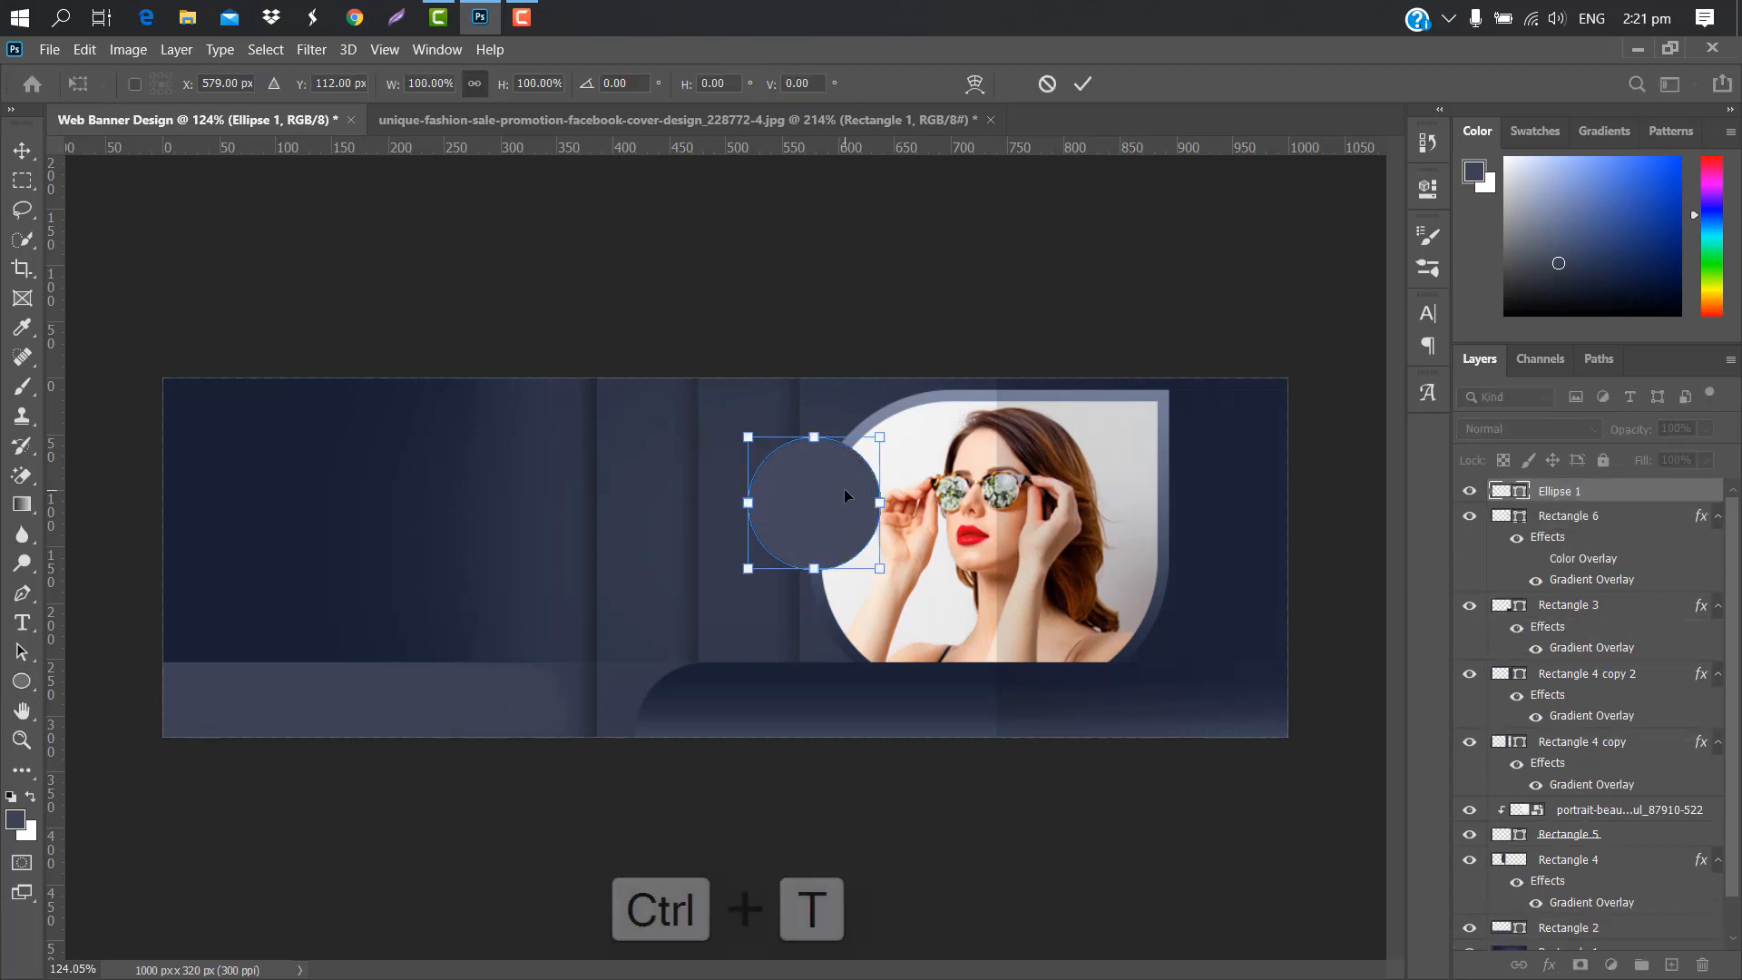
{"action": "left_click_drag", "start_coordinate": [844, 490], "coordinate": [815, 515]}
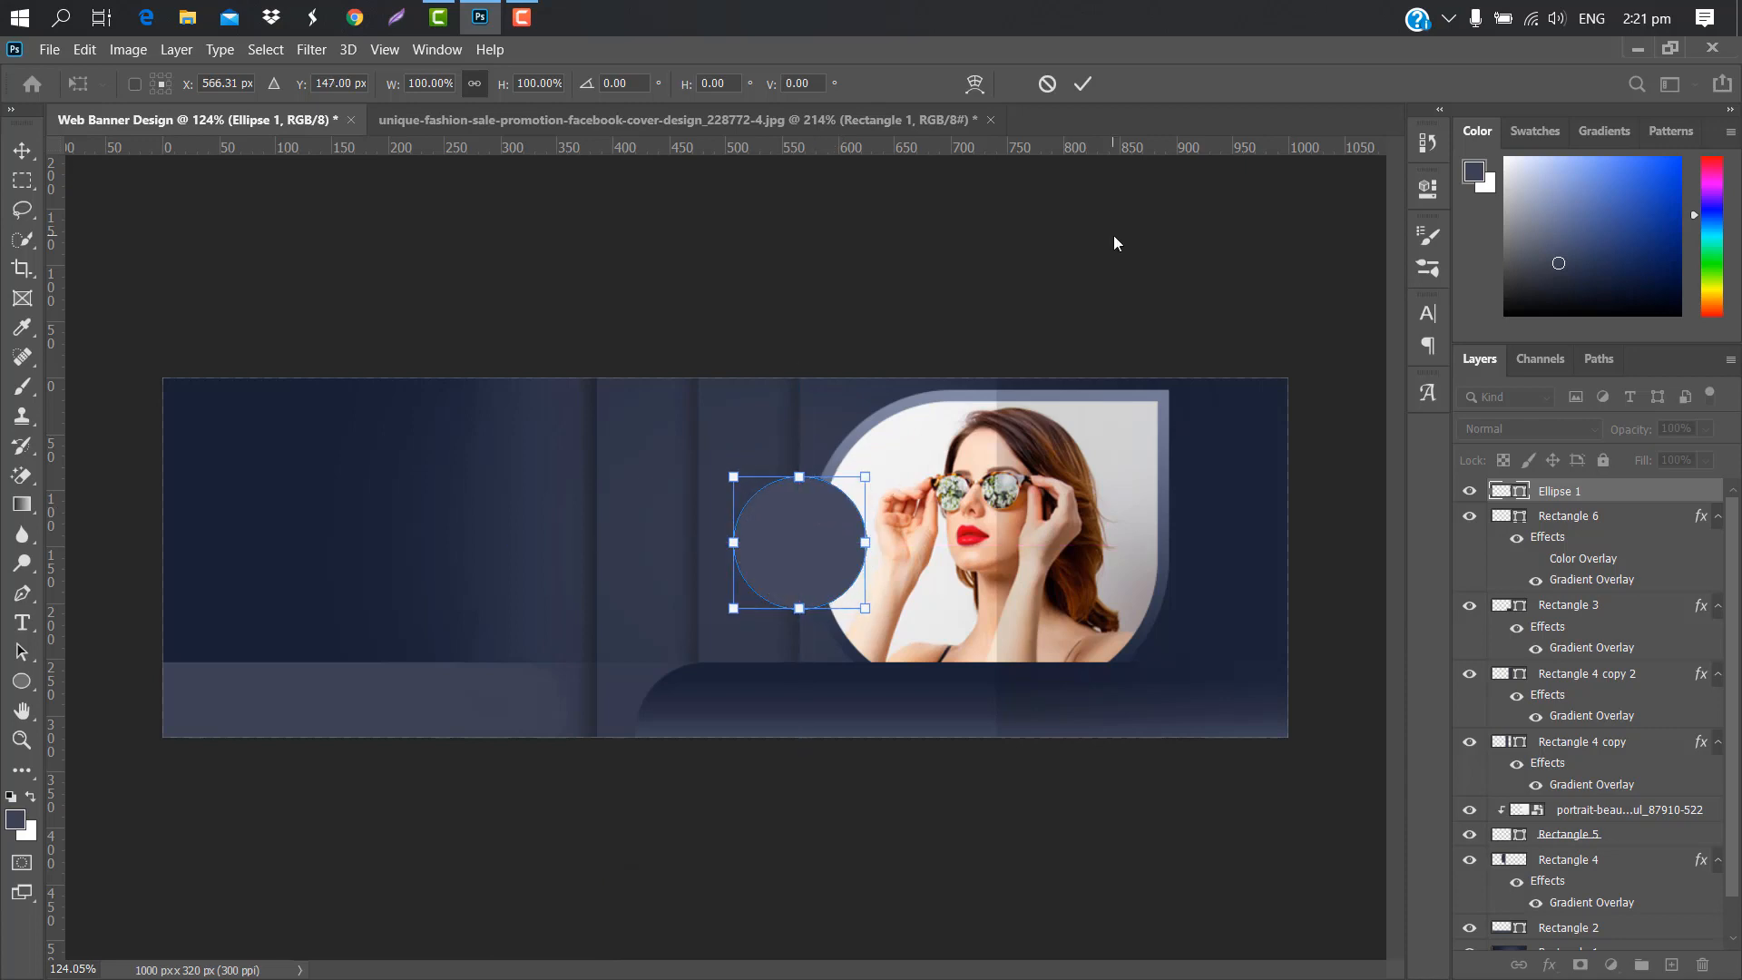
{"action": "left_click", "coordinate": [1088, 88]}
{"action": "left_click_drag", "start_coordinate": [1647, 495], "coordinate": [1673, 965]}
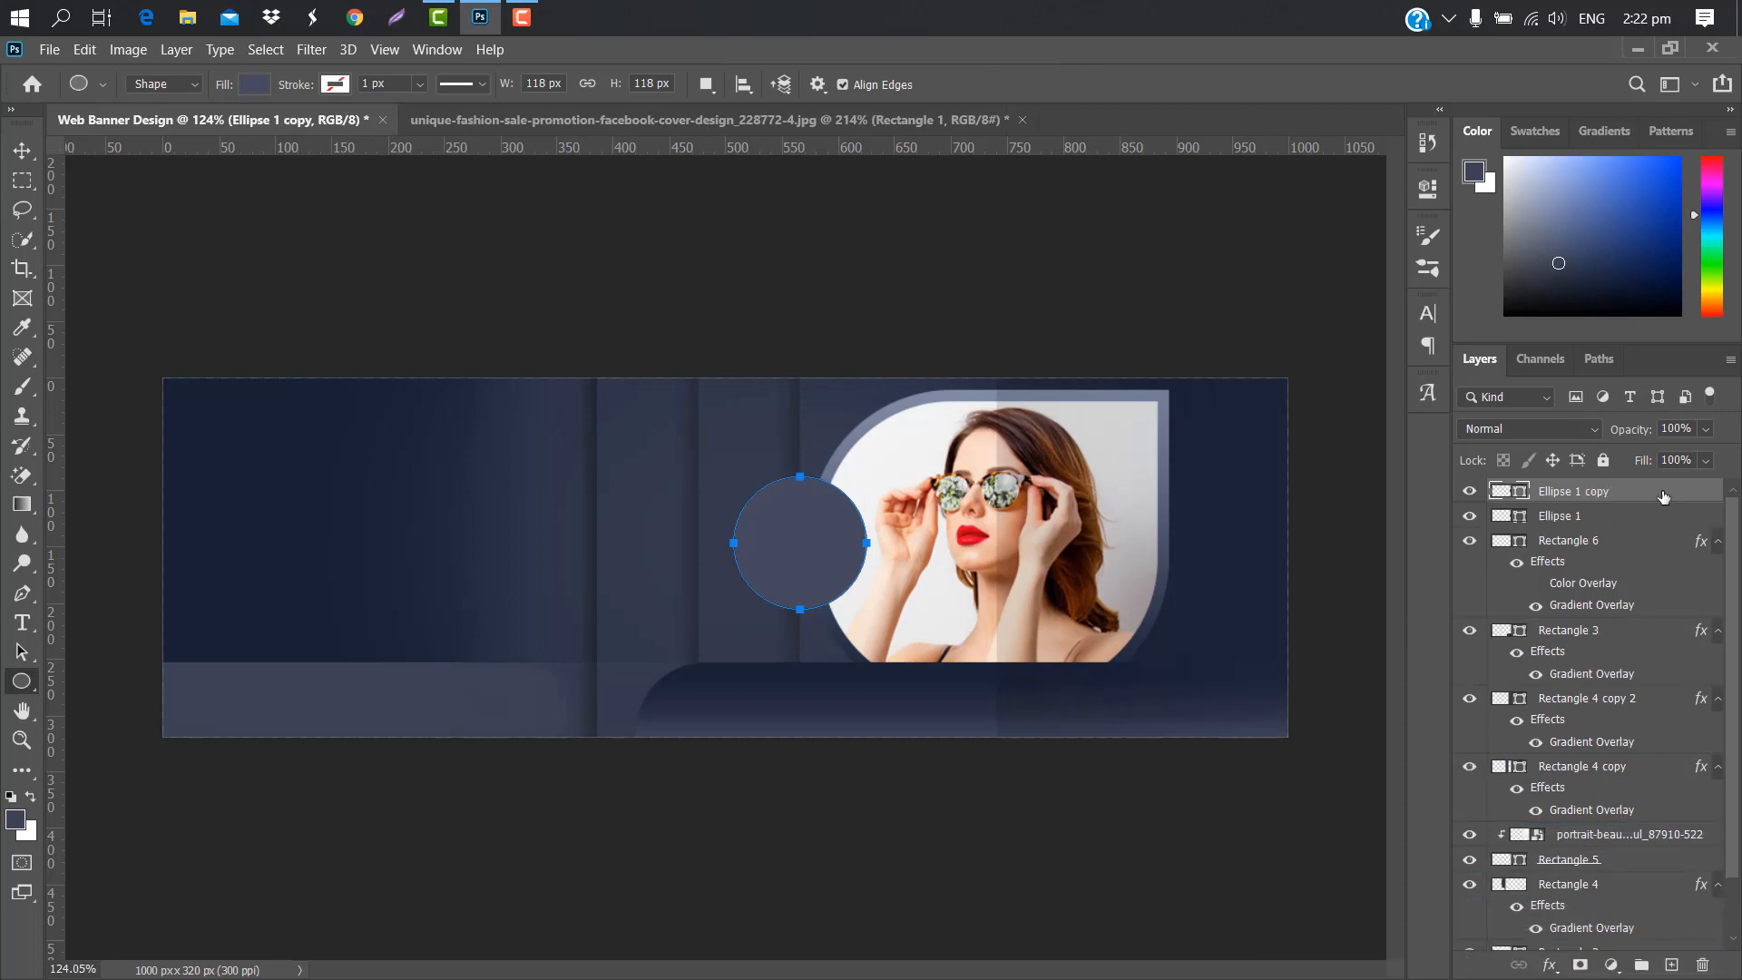
- Add a linear gradient overlay at a 90° angle to the duplicate circle
{"action": "double_click", "coordinate": [1663, 495]}
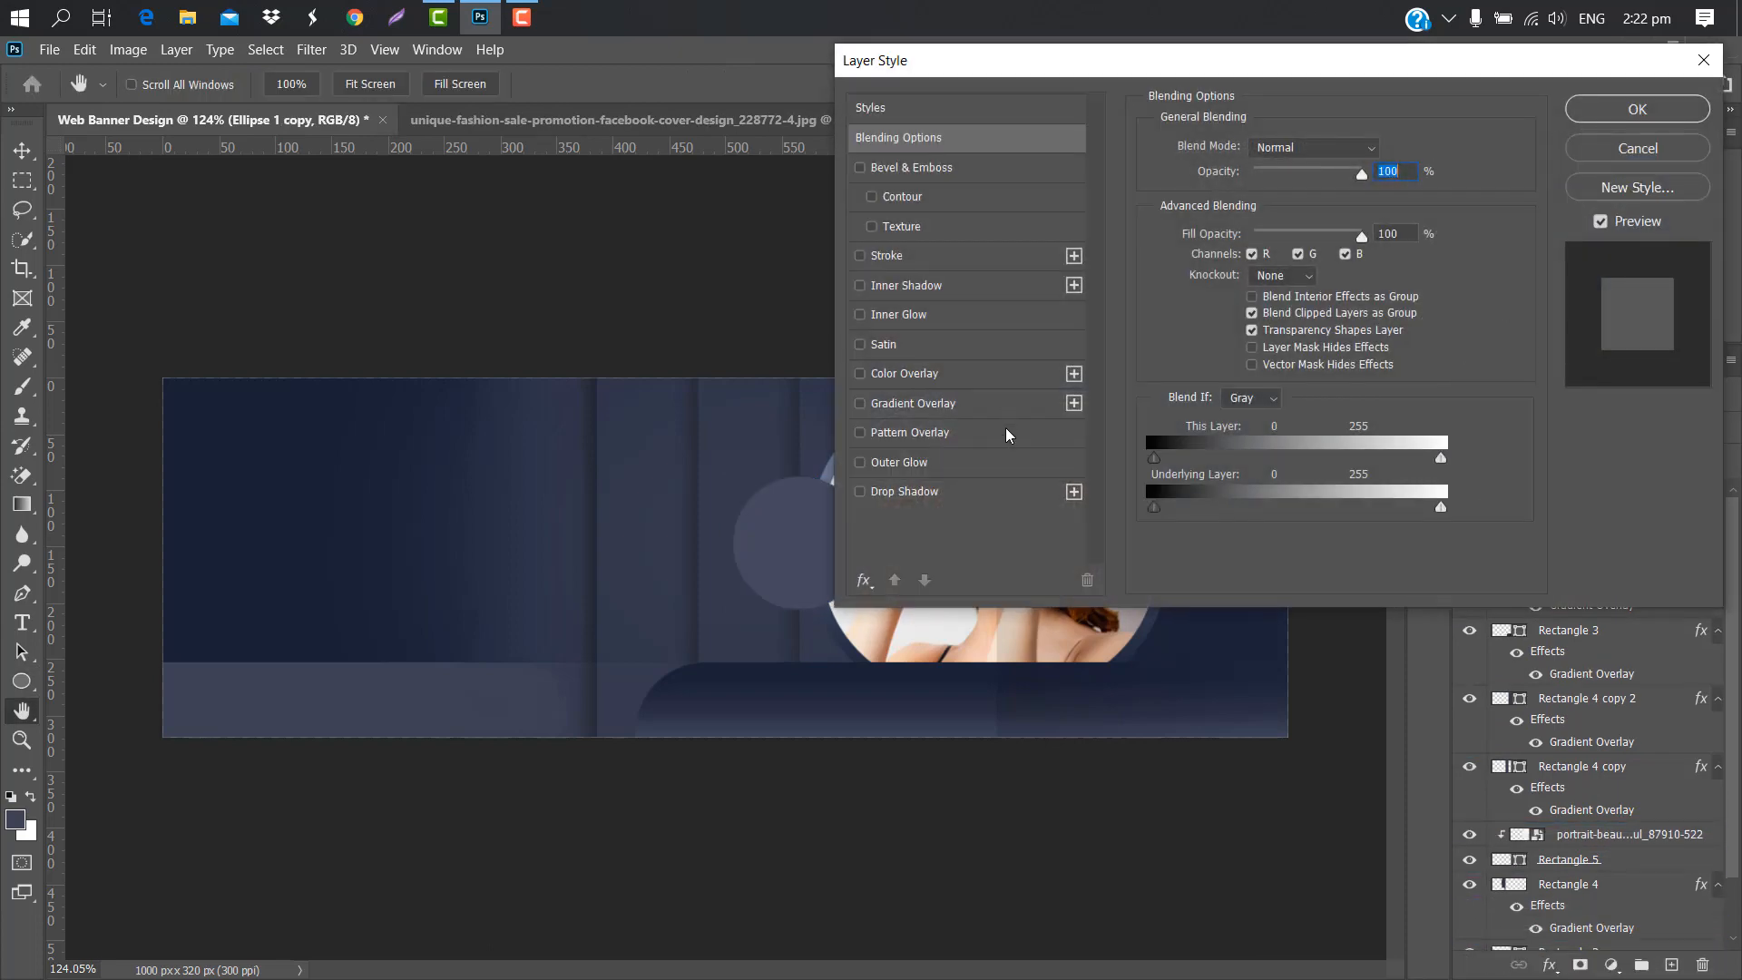
{"action": "left_click", "coordinate": [1011, 405]}
{"action": "left_click_drag", "start_coordinate": [1316, 60], "coordinate": [1359, 54]}
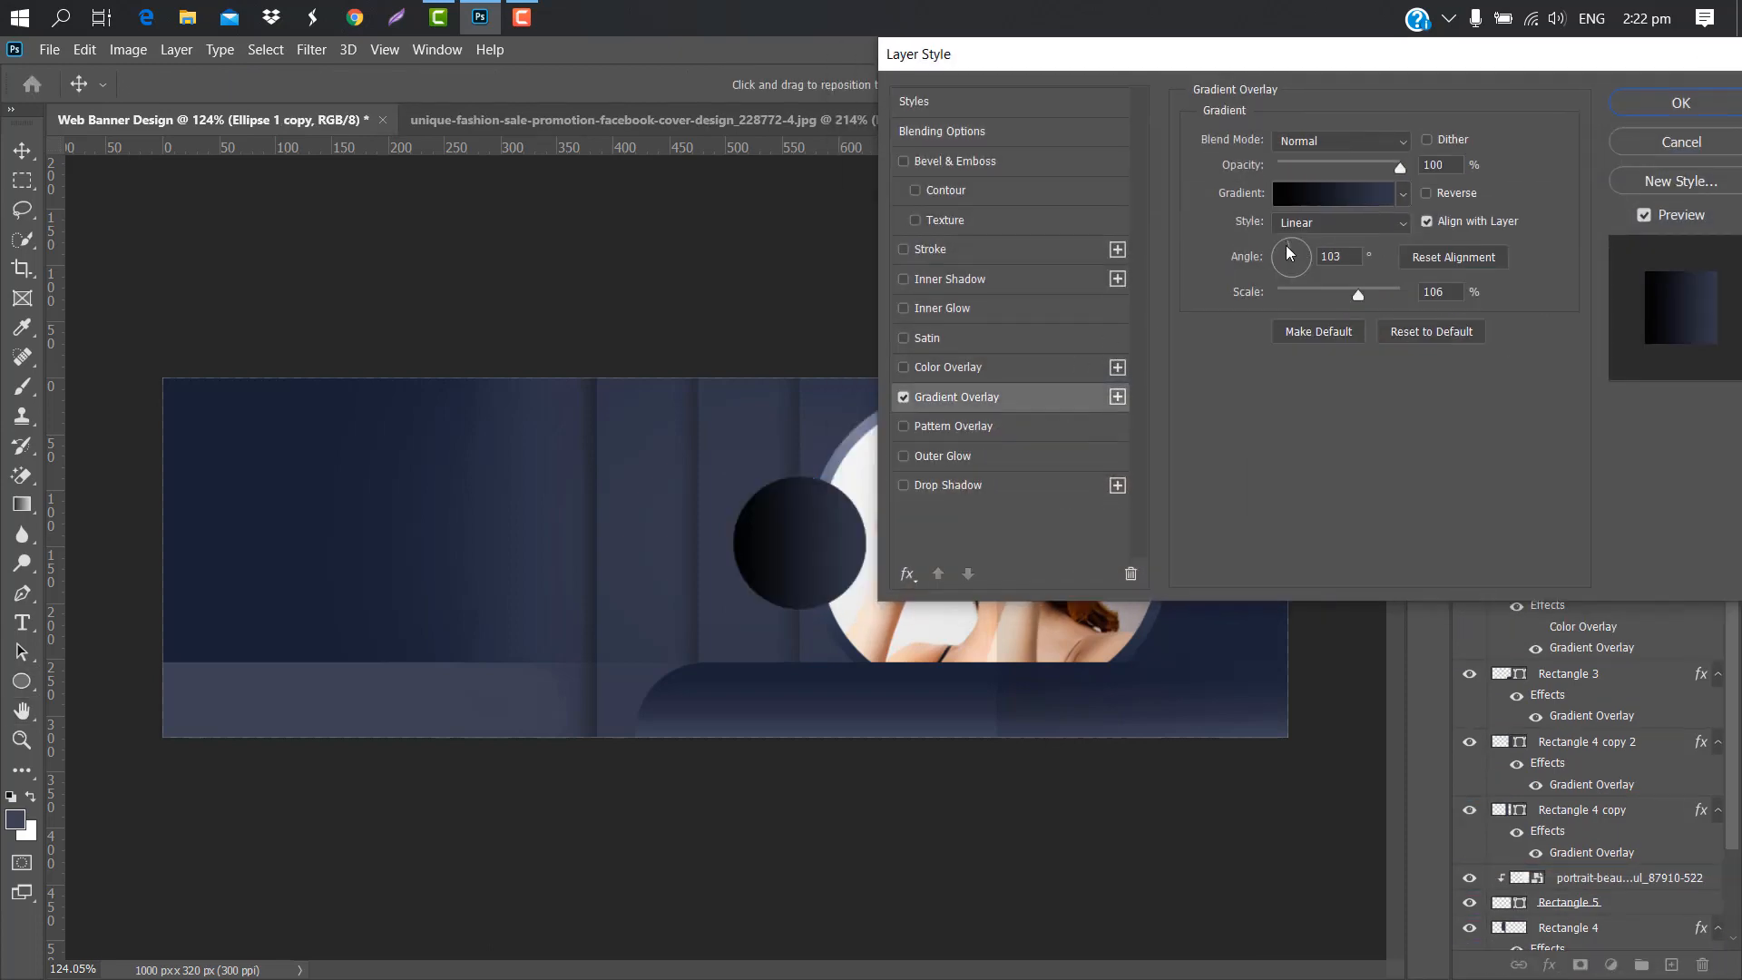
{"action": "left_click", "coordinate": [1246, 259]}
{"action": "left_click_drag", "start_coordinate": [1292, 238], "coordinate": [1291, 238]}
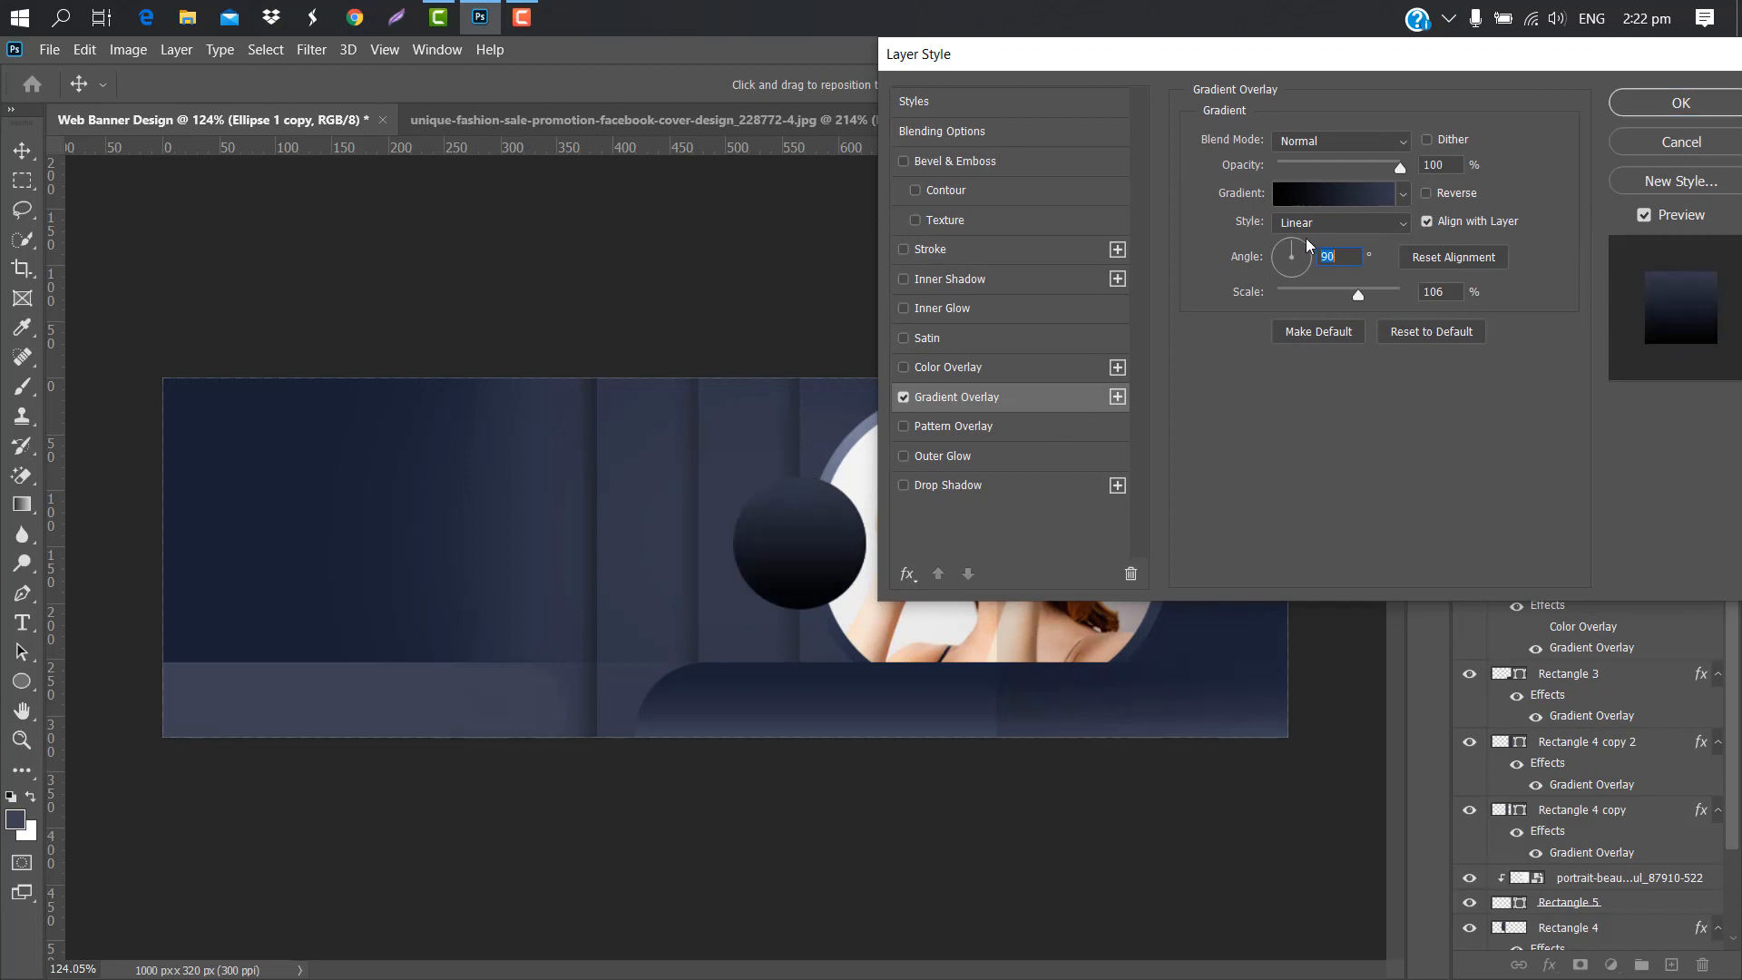
- Set the overlay gradient's ending stop to #1a2239 and its starting stop to #32394c, and apply it
{"action": "left_click", "coordinate": [1355, 192]}
{"action": "left_click", "coordinate": [1608, 568]}
{"action": "double_click", "coordinate": [1608, 568]}
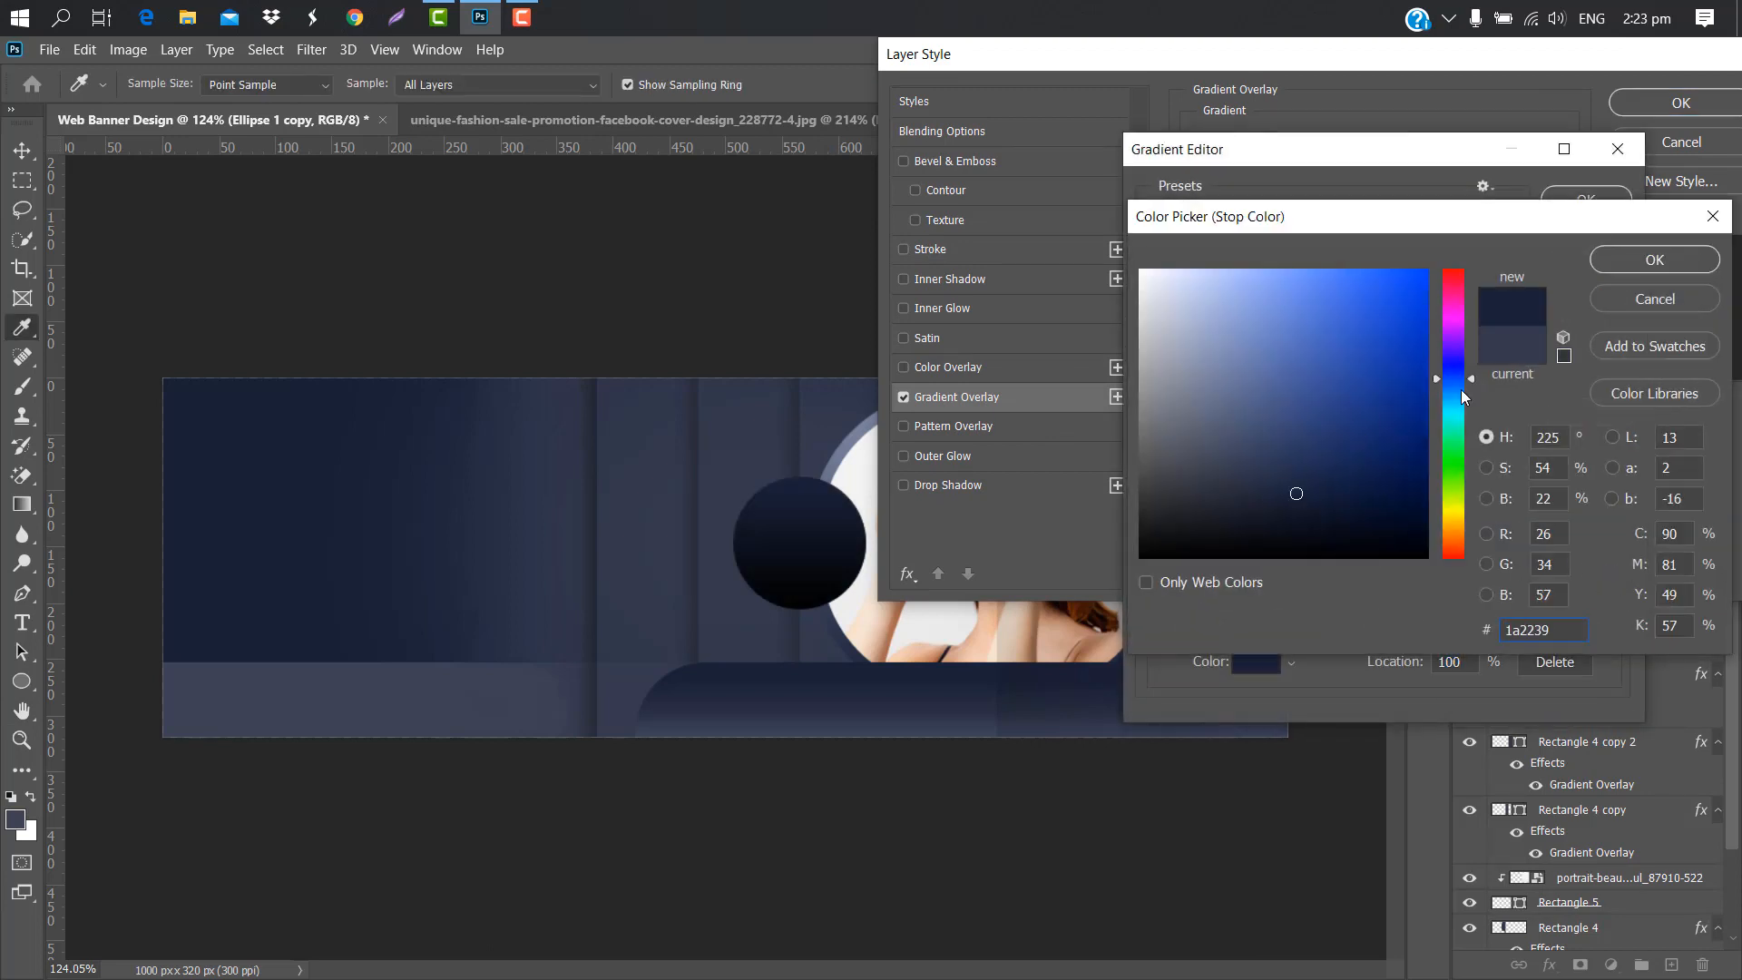
{"action": "left_click", "coordinate": [1651, 261]}
{"action": "double_click", "coordinate": [1151, 568]}
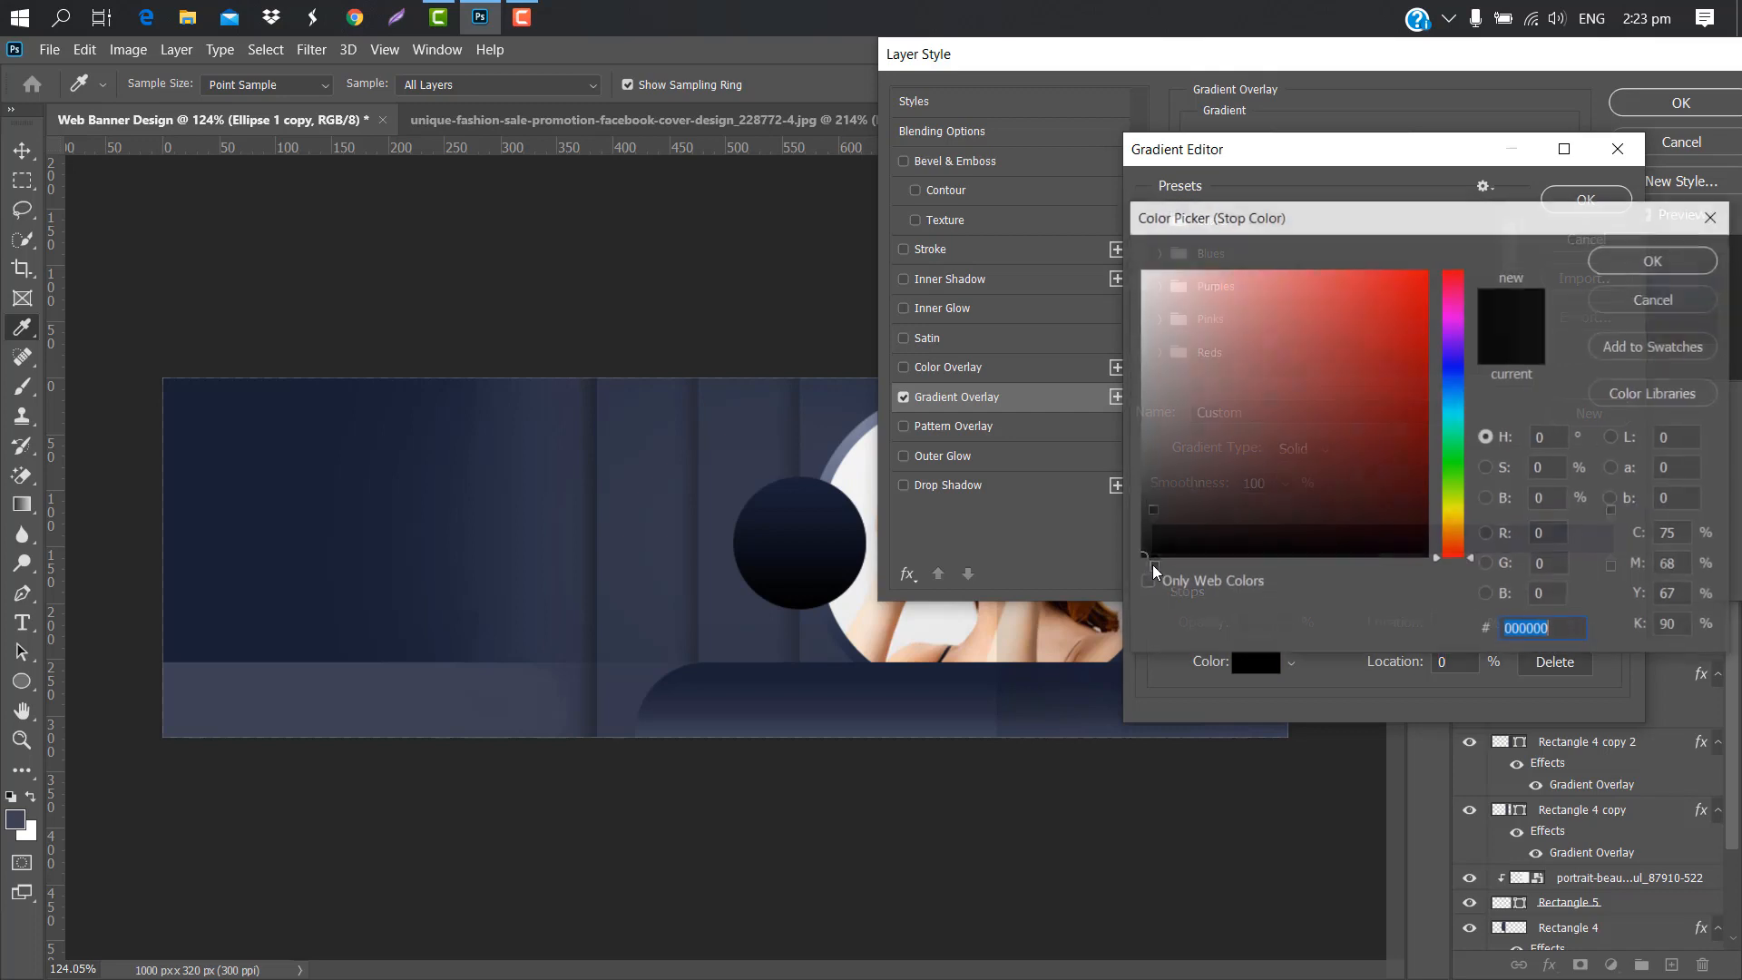
{"action": "type", "text": "32394c"}
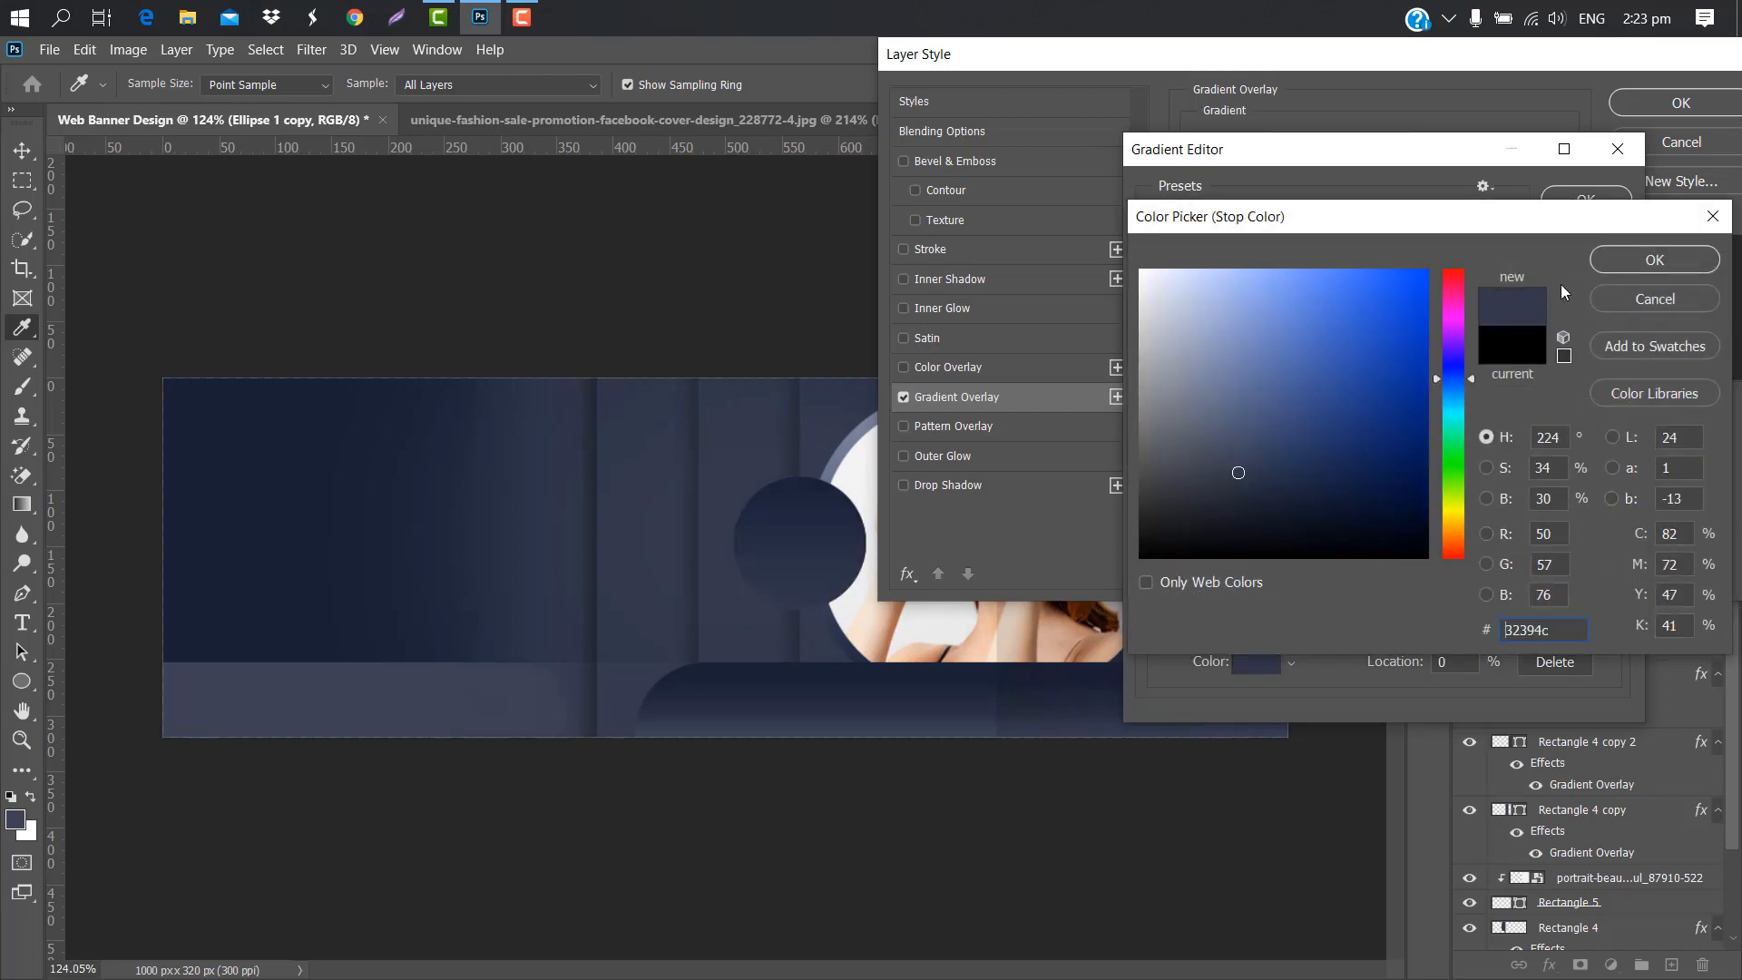
{"action": "left_click", "coordinate": [1659, 258]}
{"action": "left_click", "coordinate": [1586, 197]}
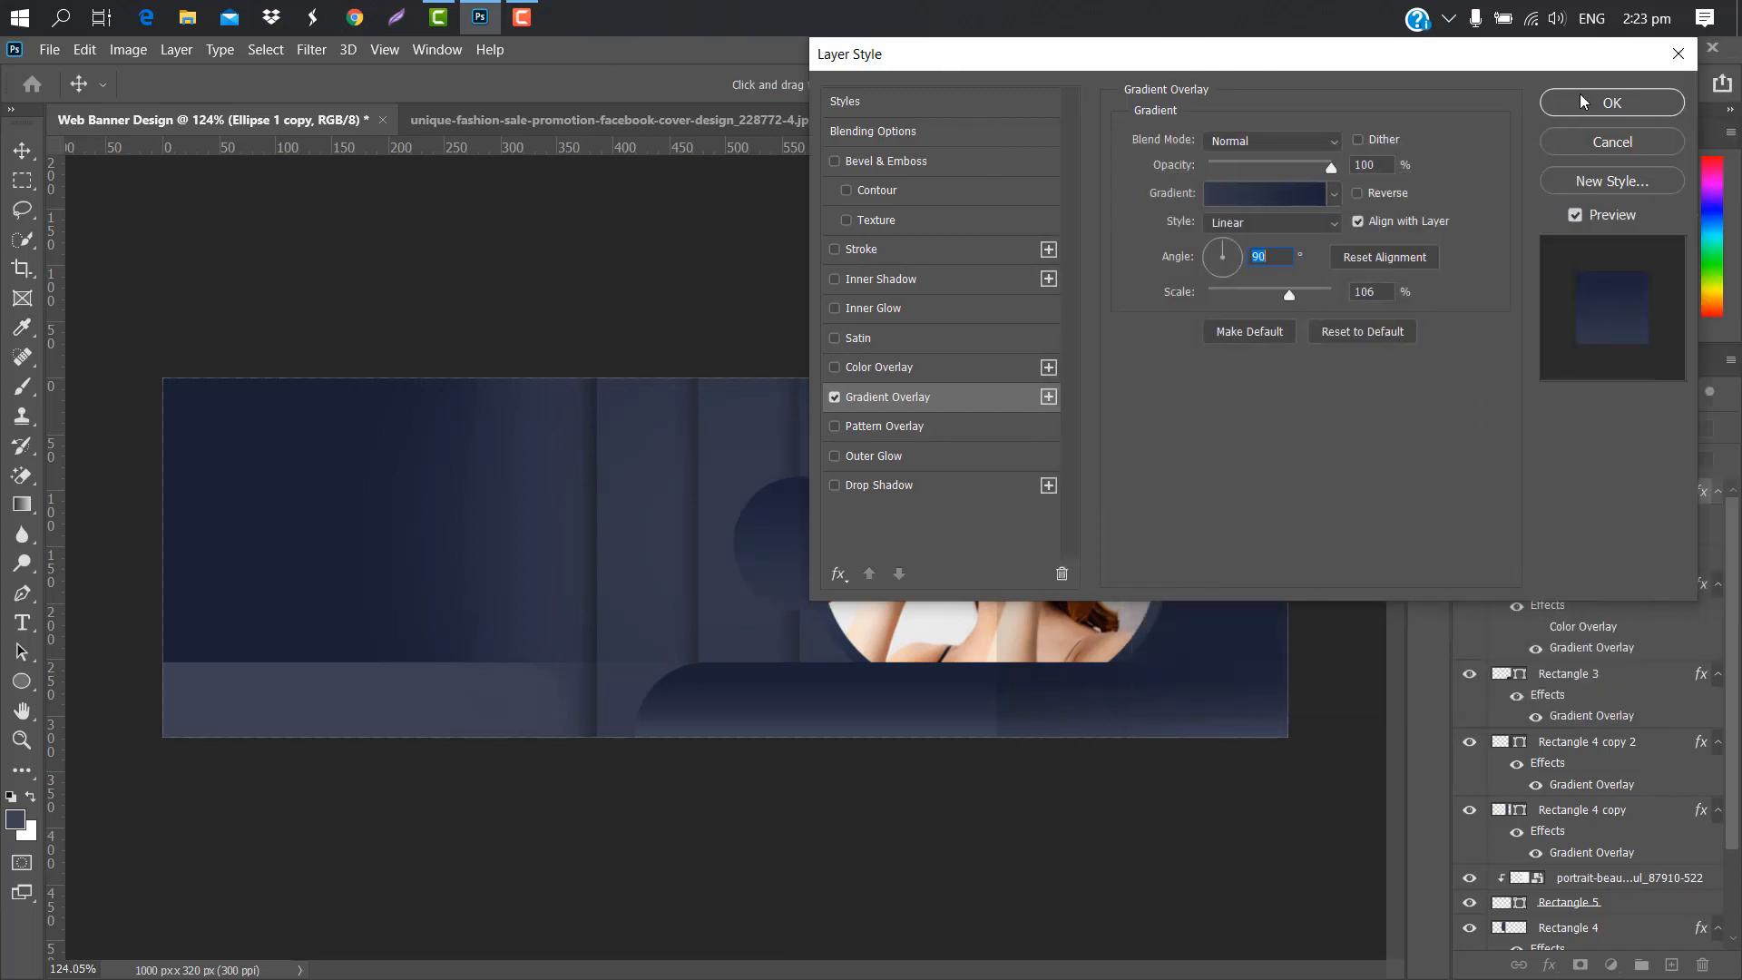
- Scale the duplicate circle down to about 100 px and centre it inside the original circle
{"action": "key", "text": "ctrl+t"}
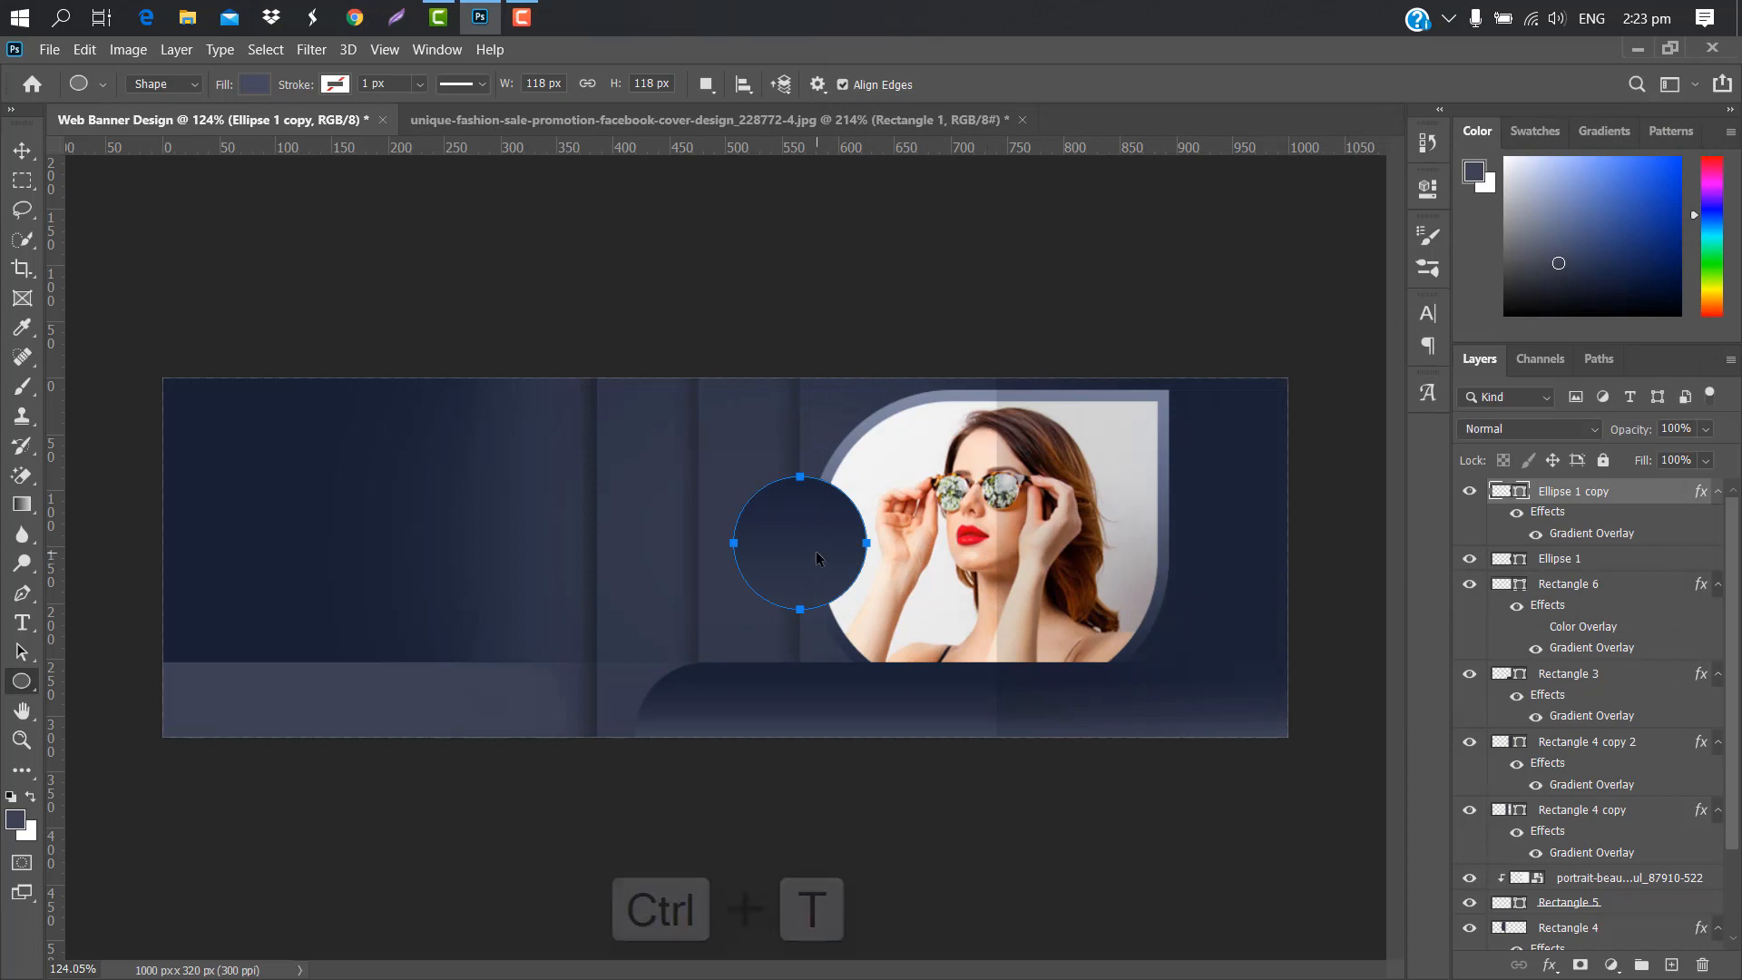
{"action": "left_click_drag", "start_coordinate": [873, 473], "coordinate": [867, 481]}
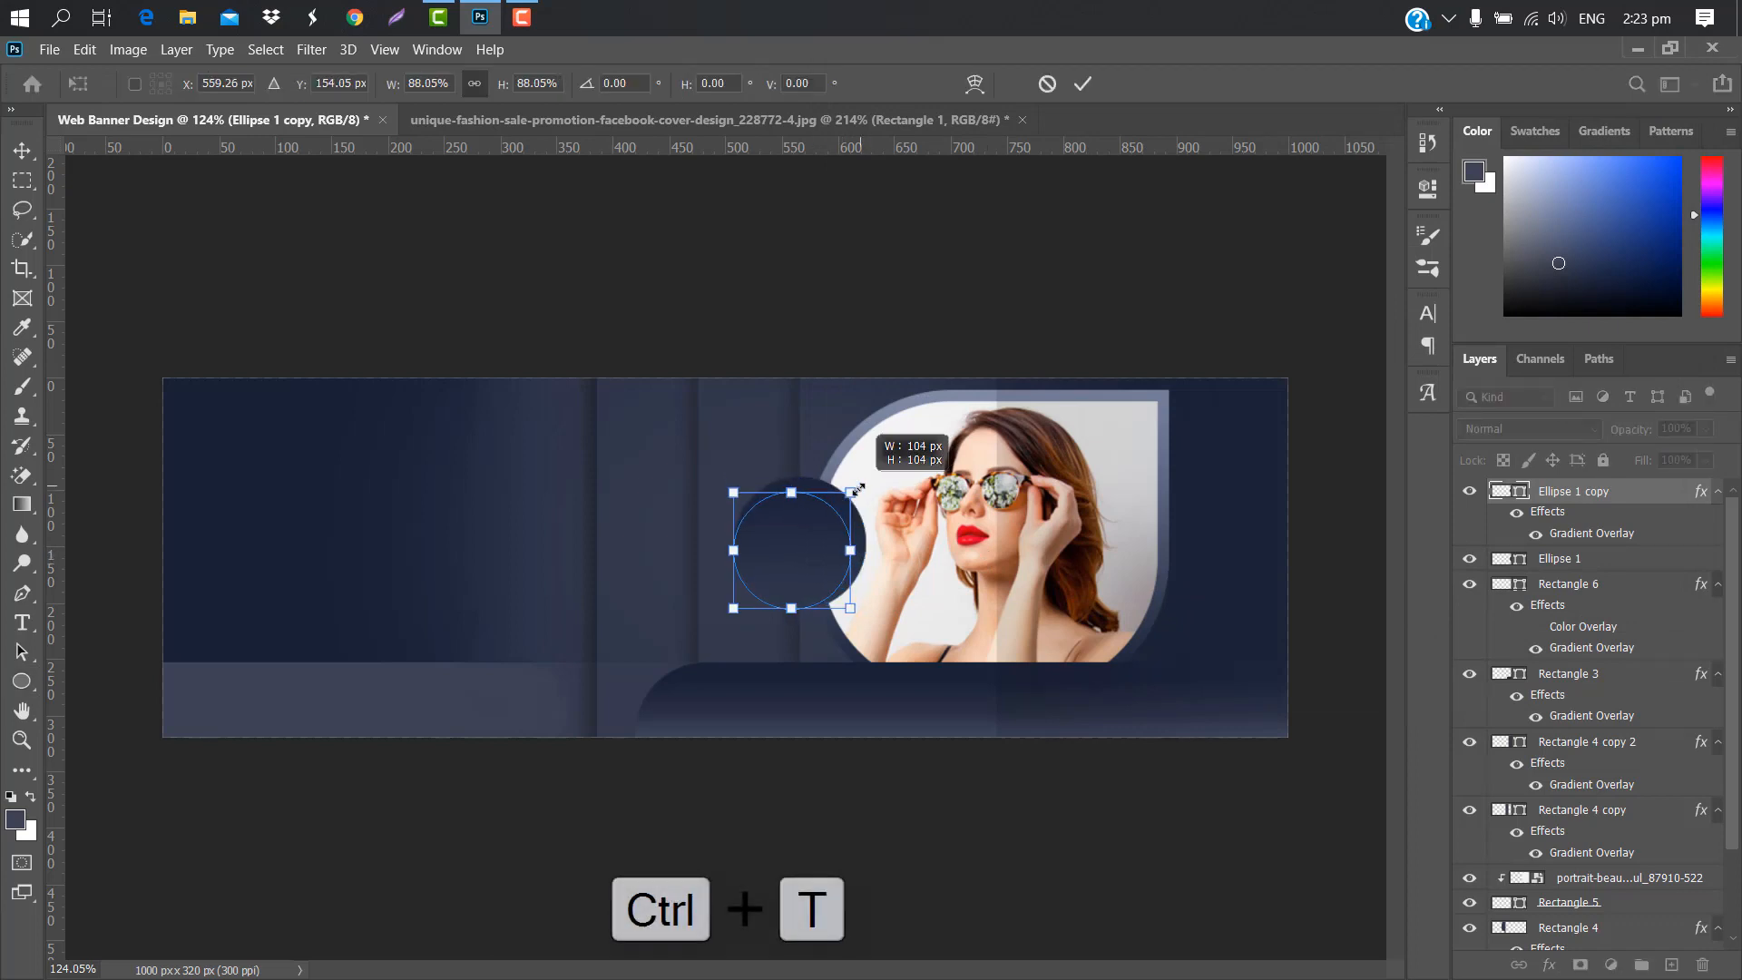
{"action": "left_click_drag", "start_coordinate": [807, 542], "coordinate": [810, 543]}
{"action": "scroll", "coordinate": [800, 542], "scroll_direction": "up", "scroll_amount": 7}
{"action": "left_click", "coordinate": [1083, 84]}
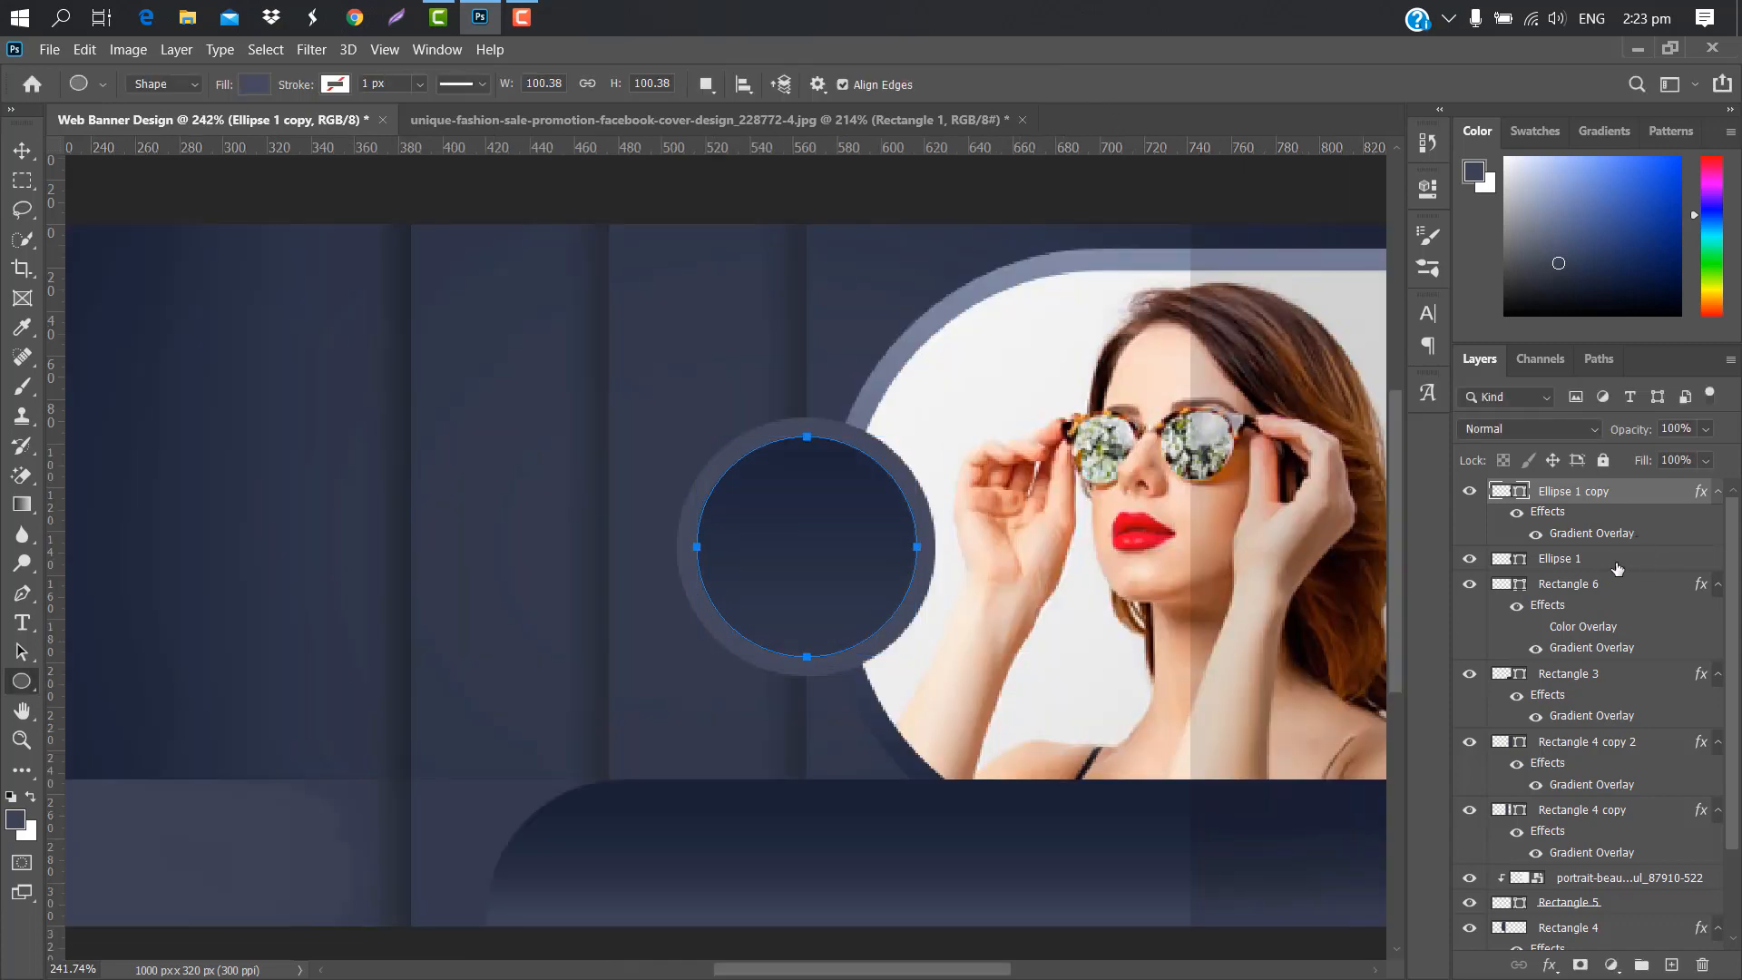
- Add a linear gradient overlay to the larger circle with a -90° angle and a slightly increased scale
{"action": "left_click", "coordinate": [1617, 559]}
{"action": "double_click", "coordinate": [1654, 568]}
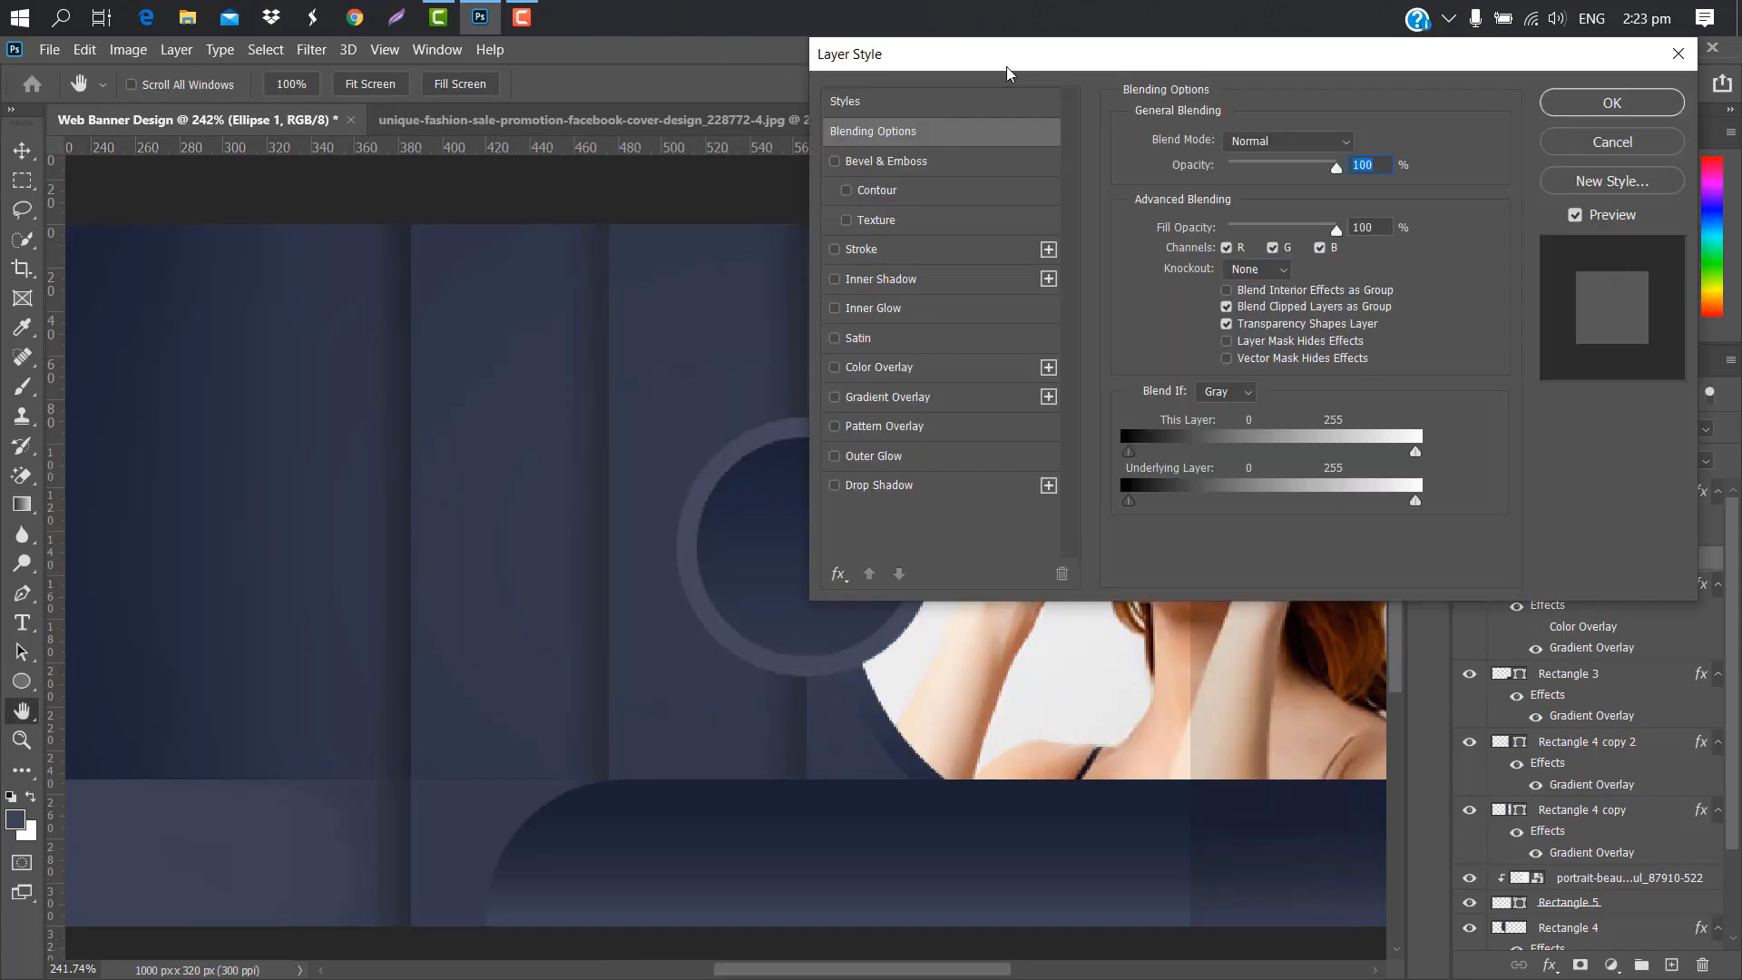
{"action": "left_click_drag", "start_coordinate": [1007, 69], "coordinate": [1092, 68]}
{"action": "left_click", "coordinate": [1061, 397]}
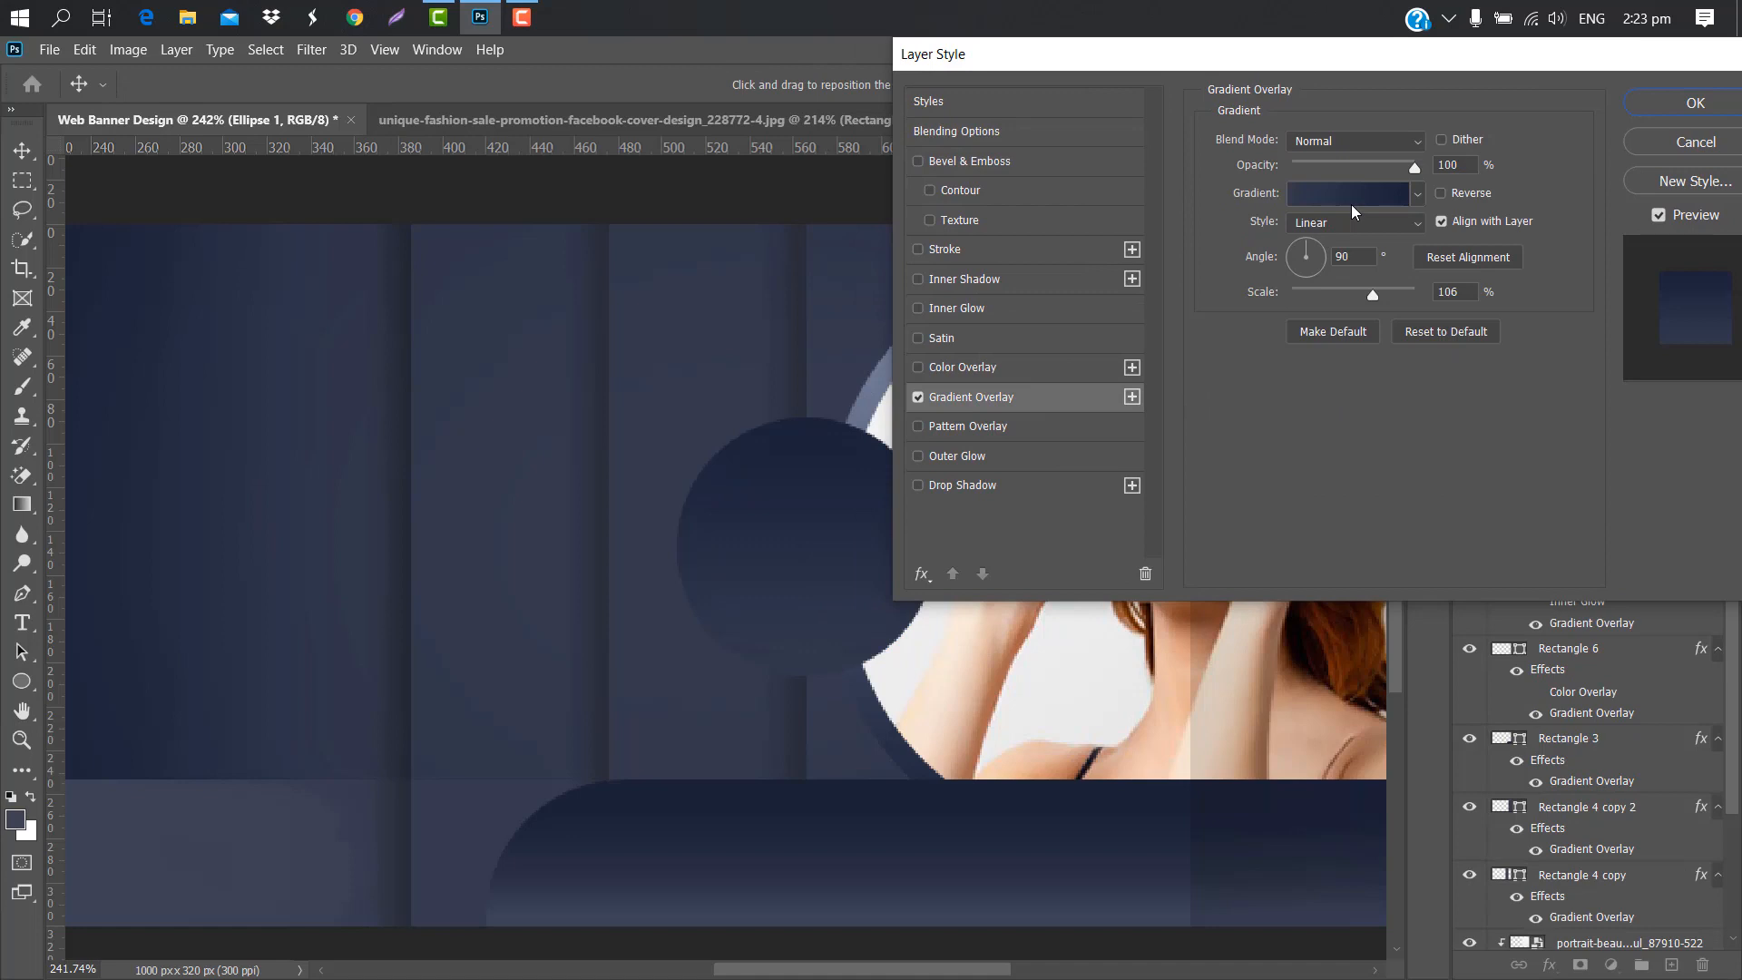
{"action": "left_click", "coordinate": [1352, 211]}
{"action": "type", "text": "90"}
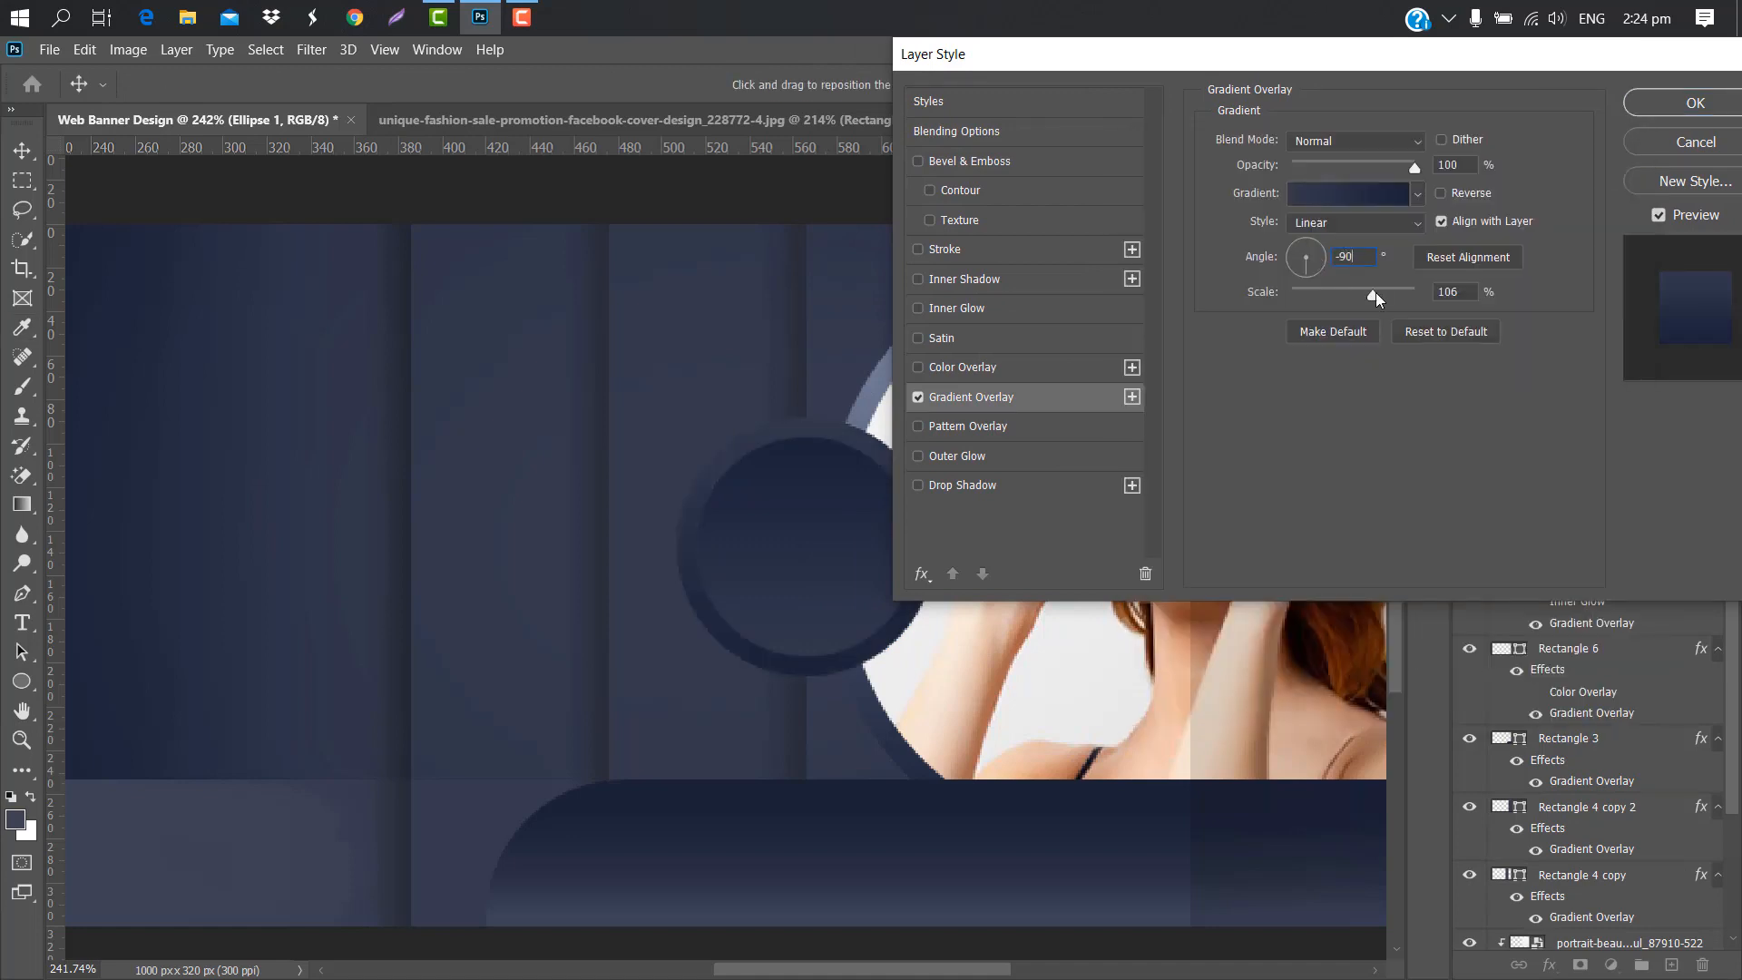
{"action": "left_click_drag", "start_coordinate": [1376, 292], "coordinate": [1386, 292]}
{"action": "left_click", "coordinate": [1679, 102]}
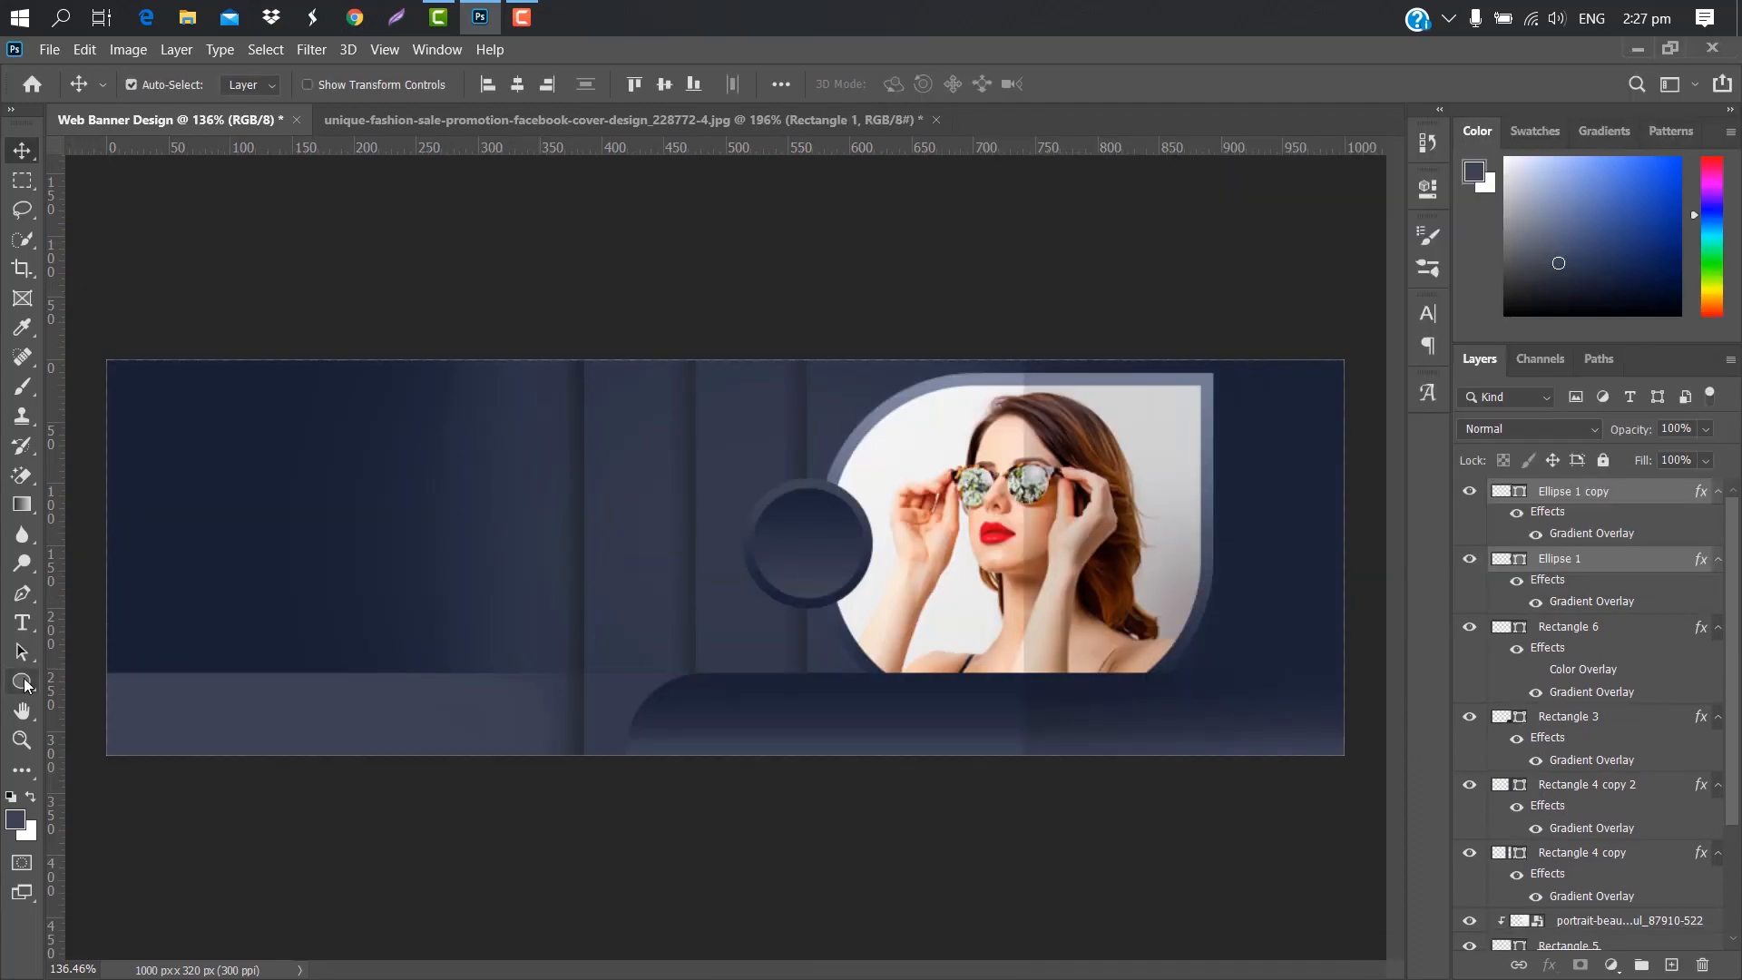
- Draw a vertical rectangle about 94 × 341 px along the banner's right edge, directly above the Background layer
{"action": "left_click_drag", "start_coordinate": [25, 687], "coordinate": [63, 661]}
{"action": "left_click", "coordinate": [130, 680]}
{"action": "scroll", "coordinate": [1542, 726], "scroll_direction": "down", "scroll_amount": 3}
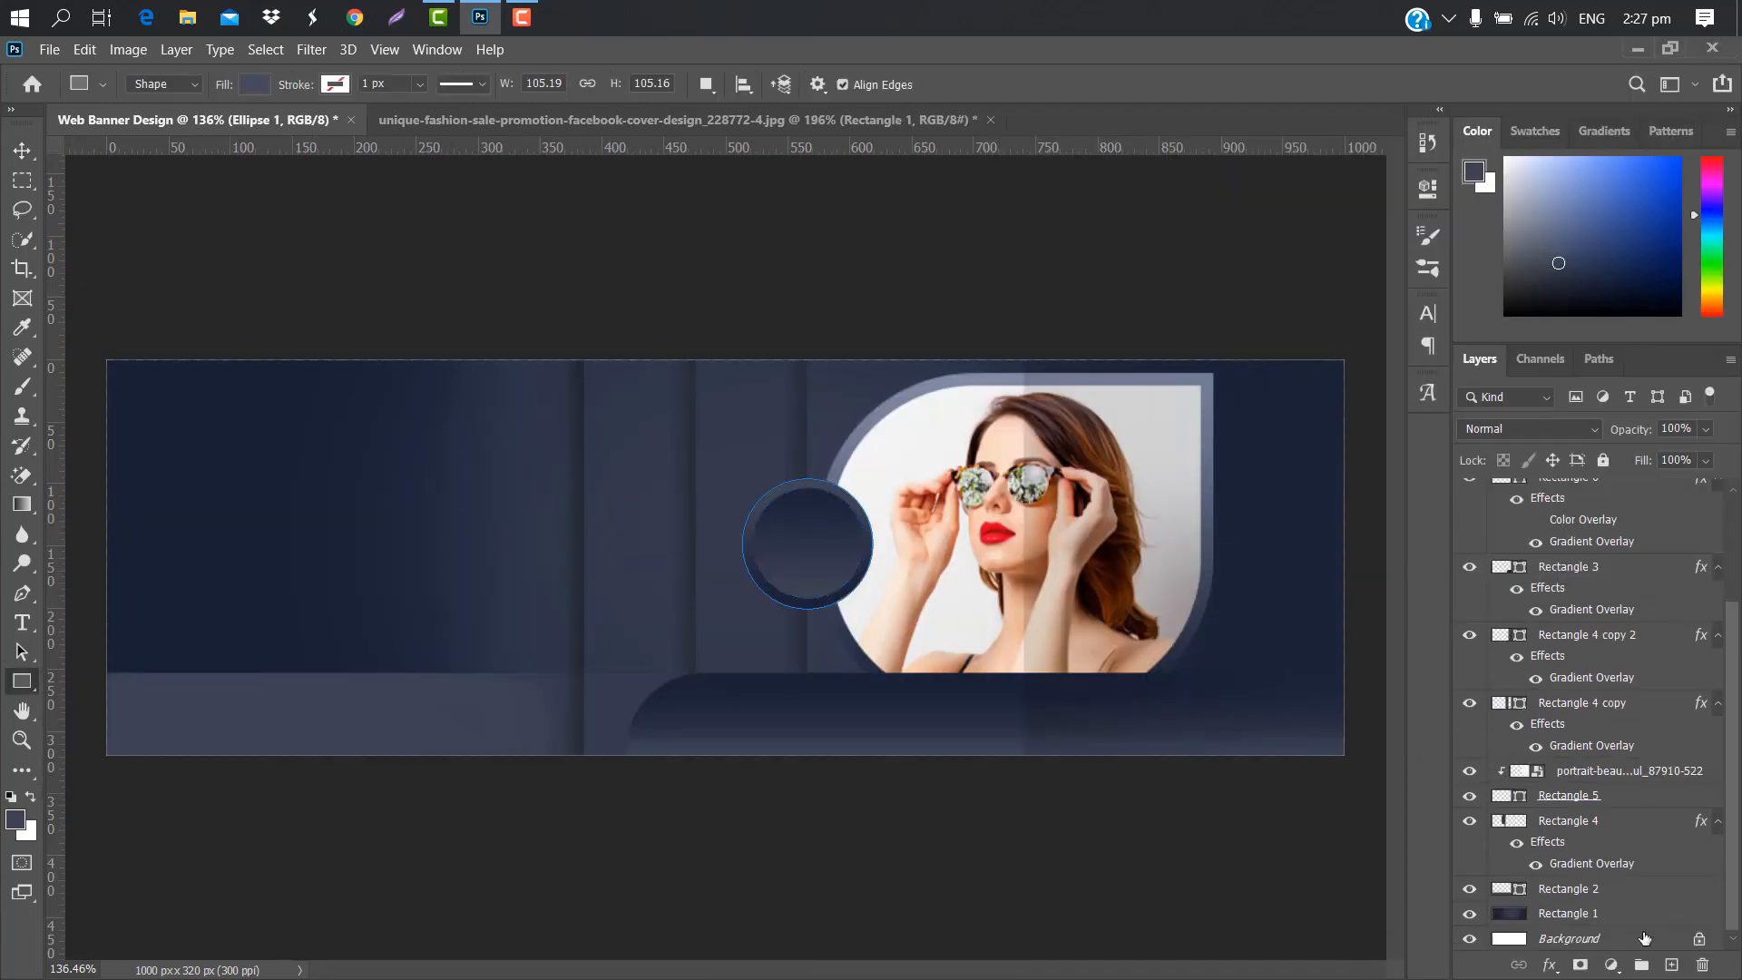
{"action": "left_click", "coordinate": [1579, 937]}
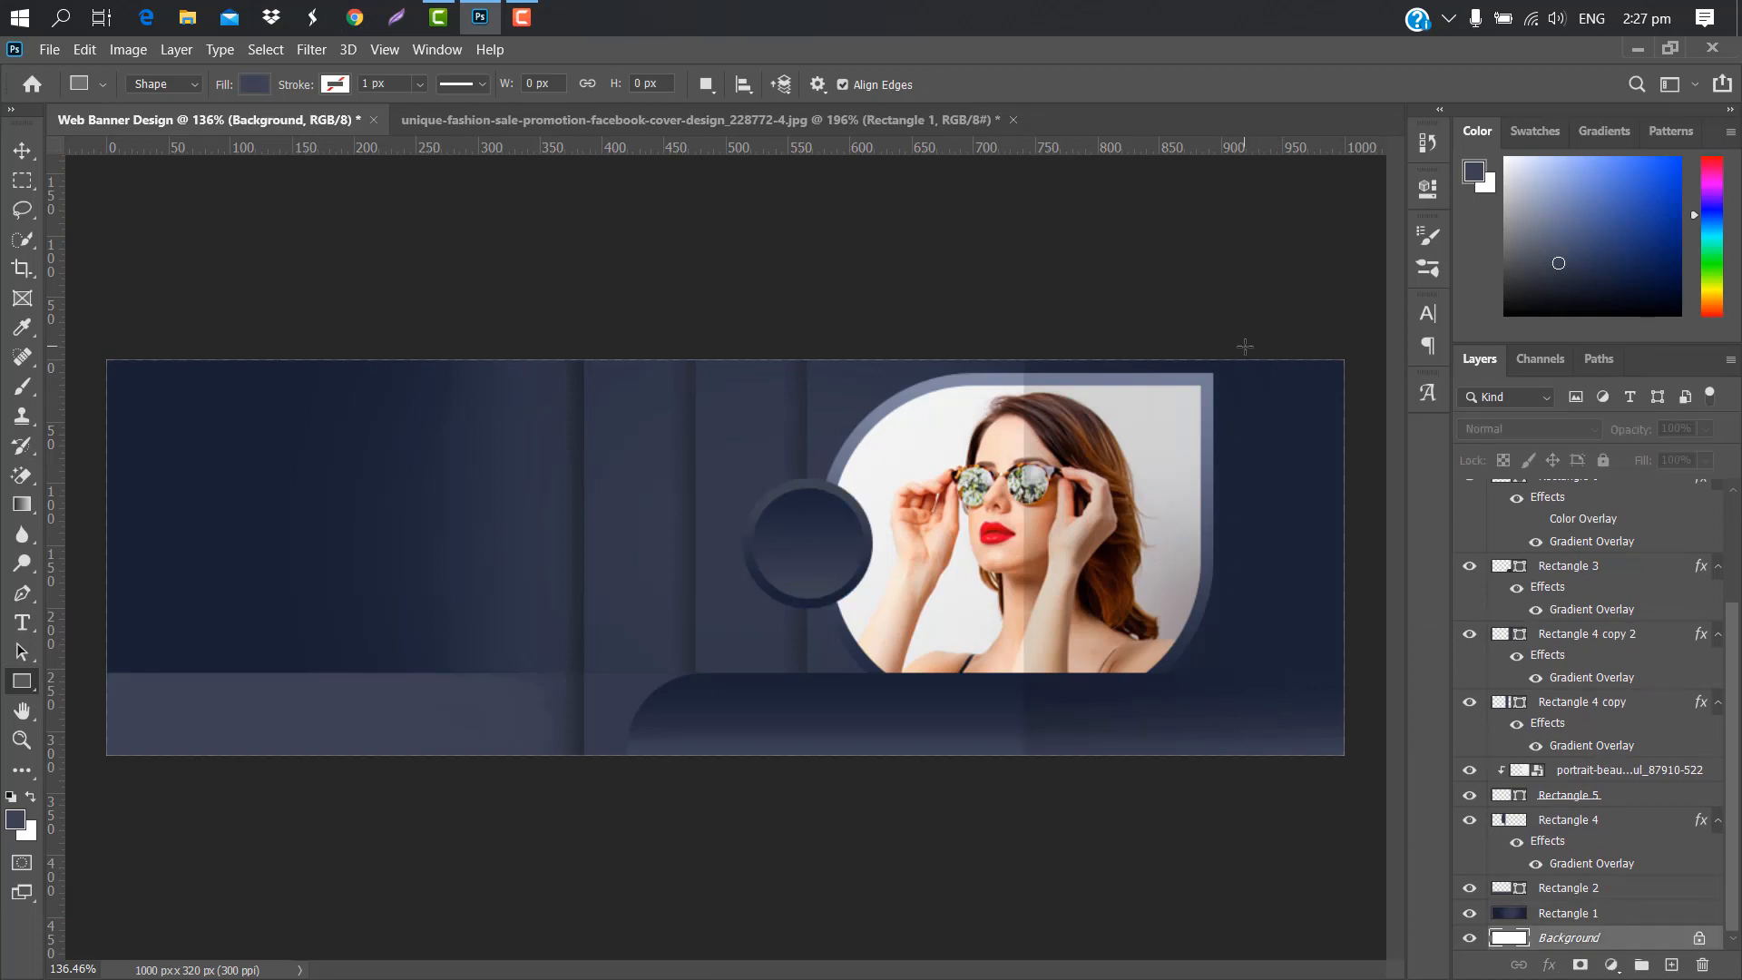
{"action": "left_click_drag", "start_coordinate": [1245, 347], "coordinate": [1361, 768]}
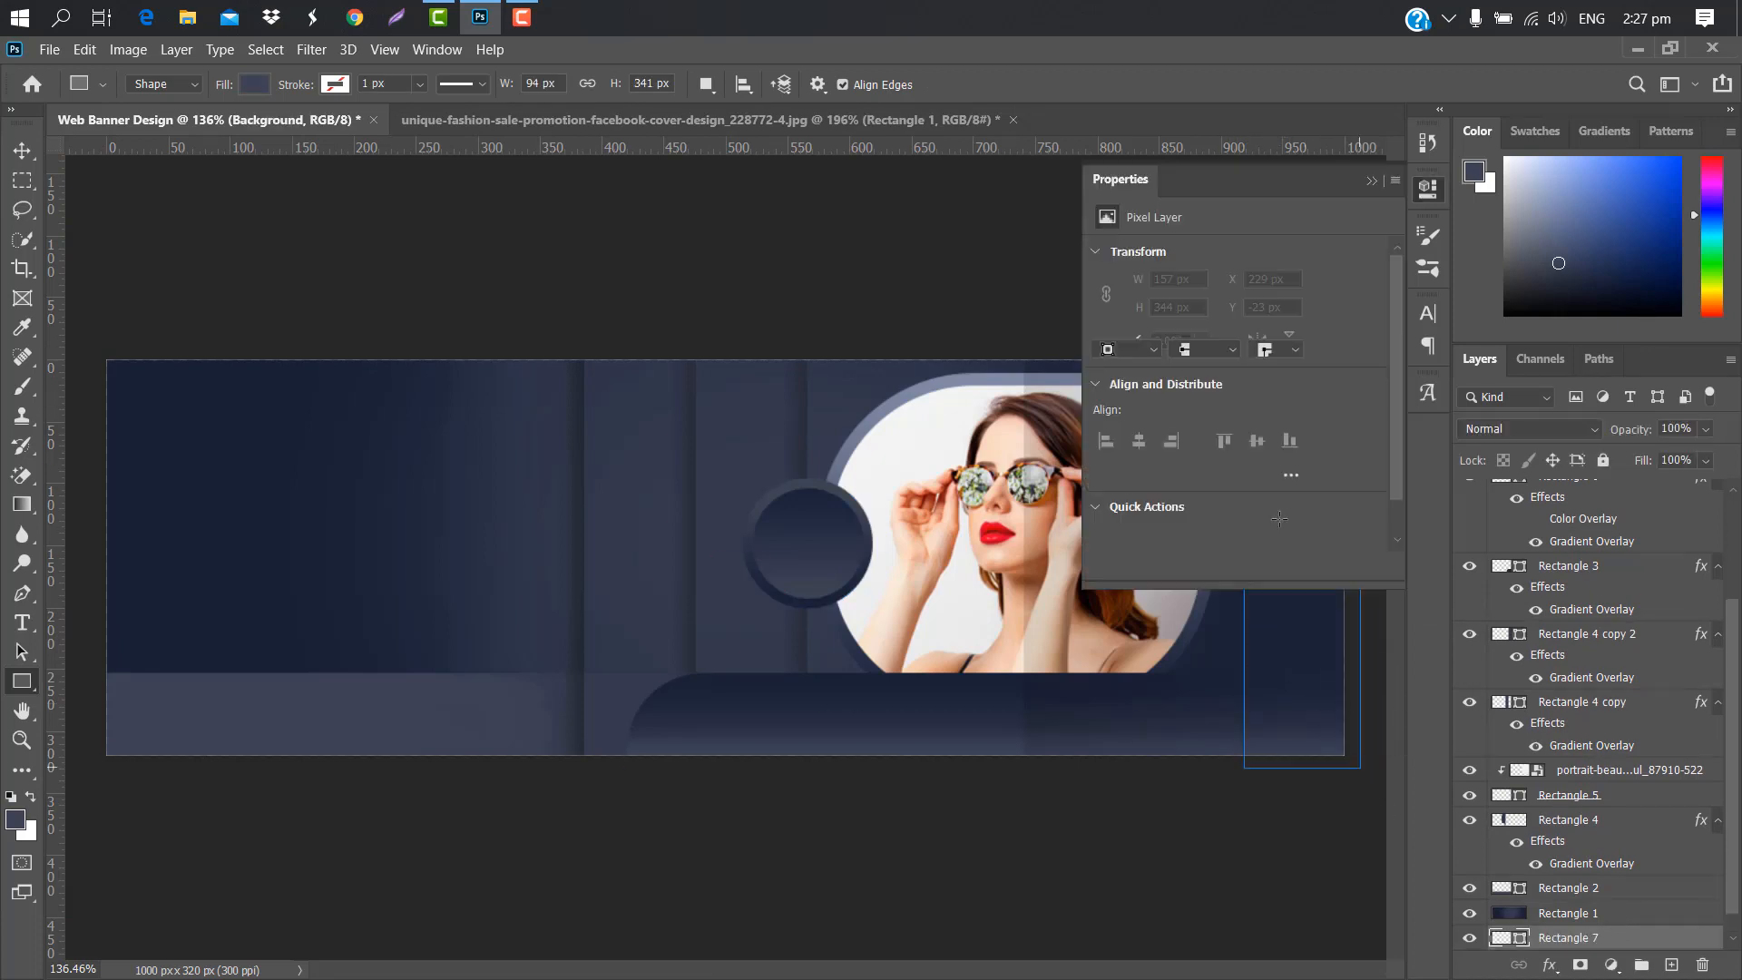
{"action": "left_click", "coordinate": [1372, 180]}
- Move the Rectangle 7 layer to the top of the stack and give it a gradient overlay with starting stop #292f3d
{"action": "left_click_drag", "start_coordinate": [1680, 942], "coordinate": [1641, 489]}
{"action": "double_click", "coordinate": [1650, 492]}
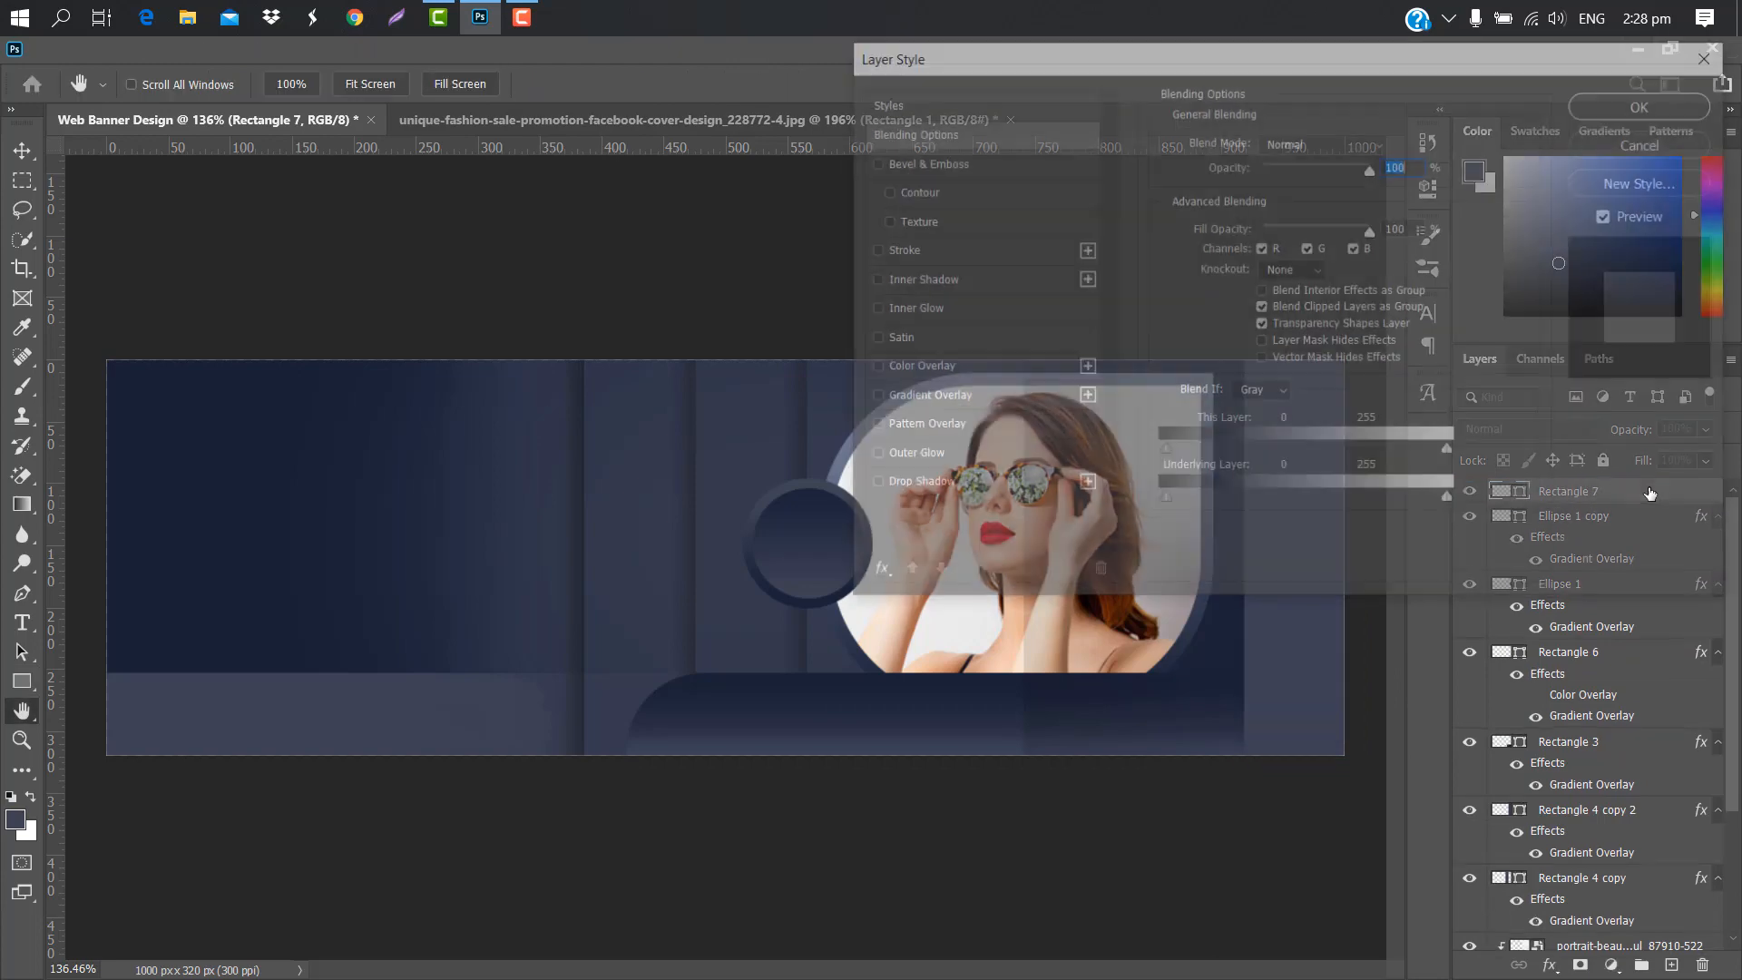
{"action": "left_click", "coordinate": [998, 399]}
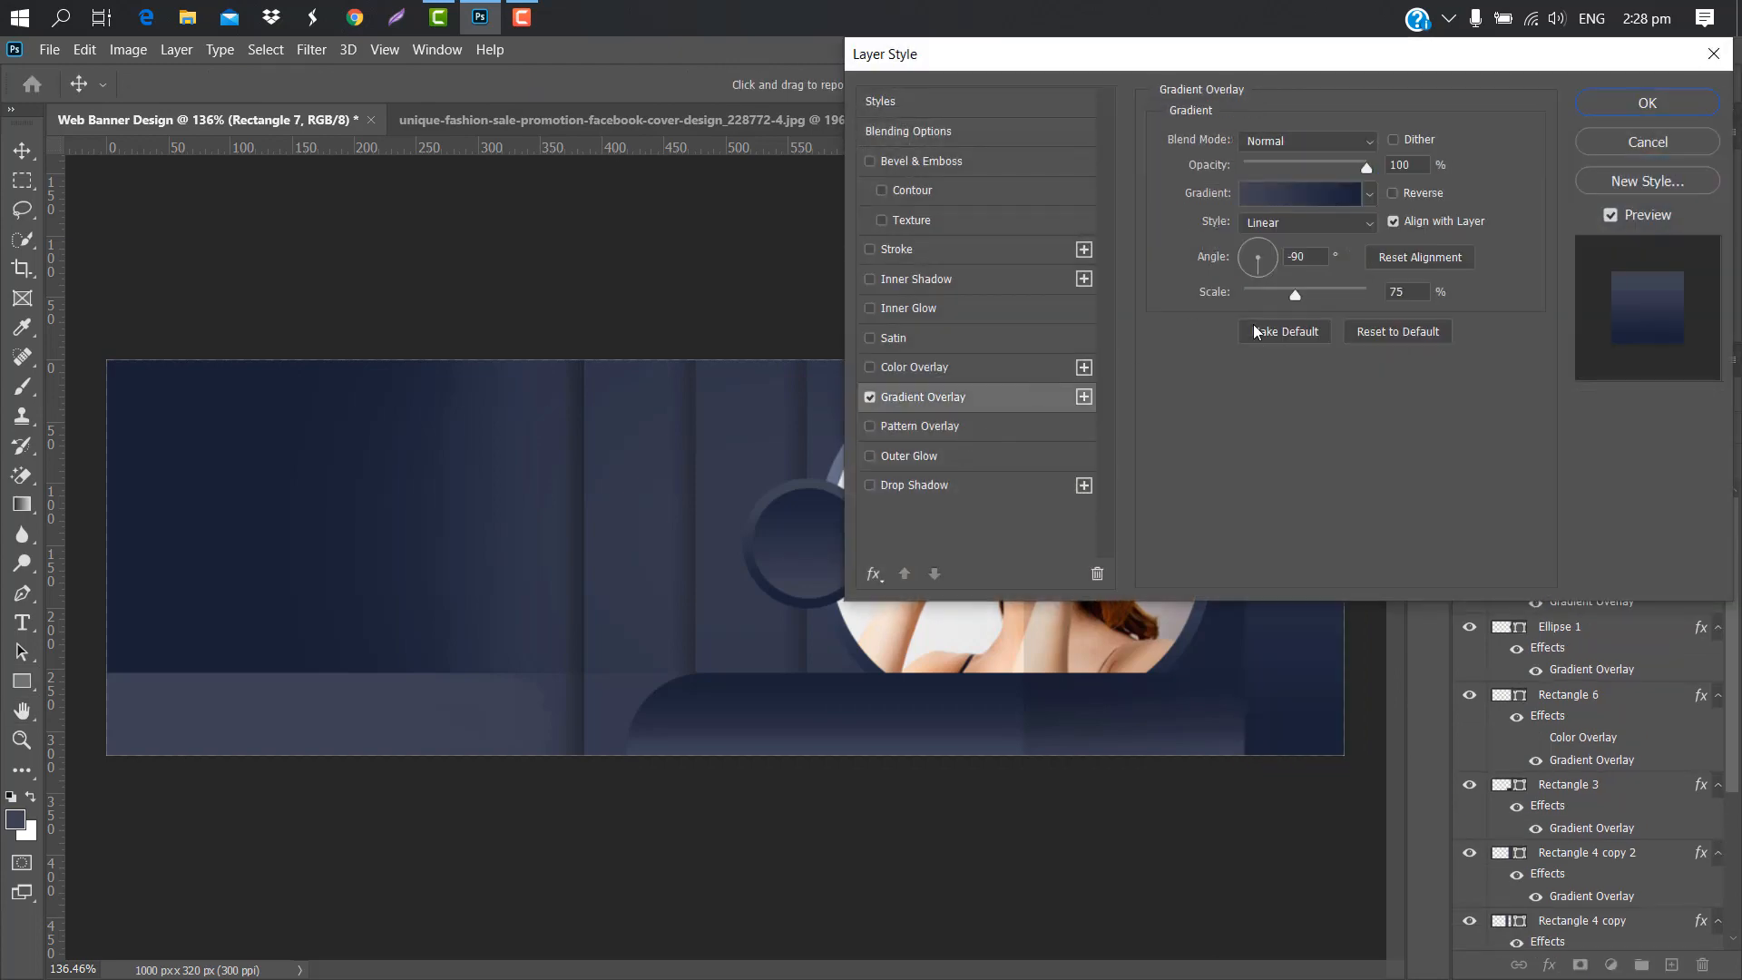
{"action": "left_click", "coordinate": [1304, 190]}
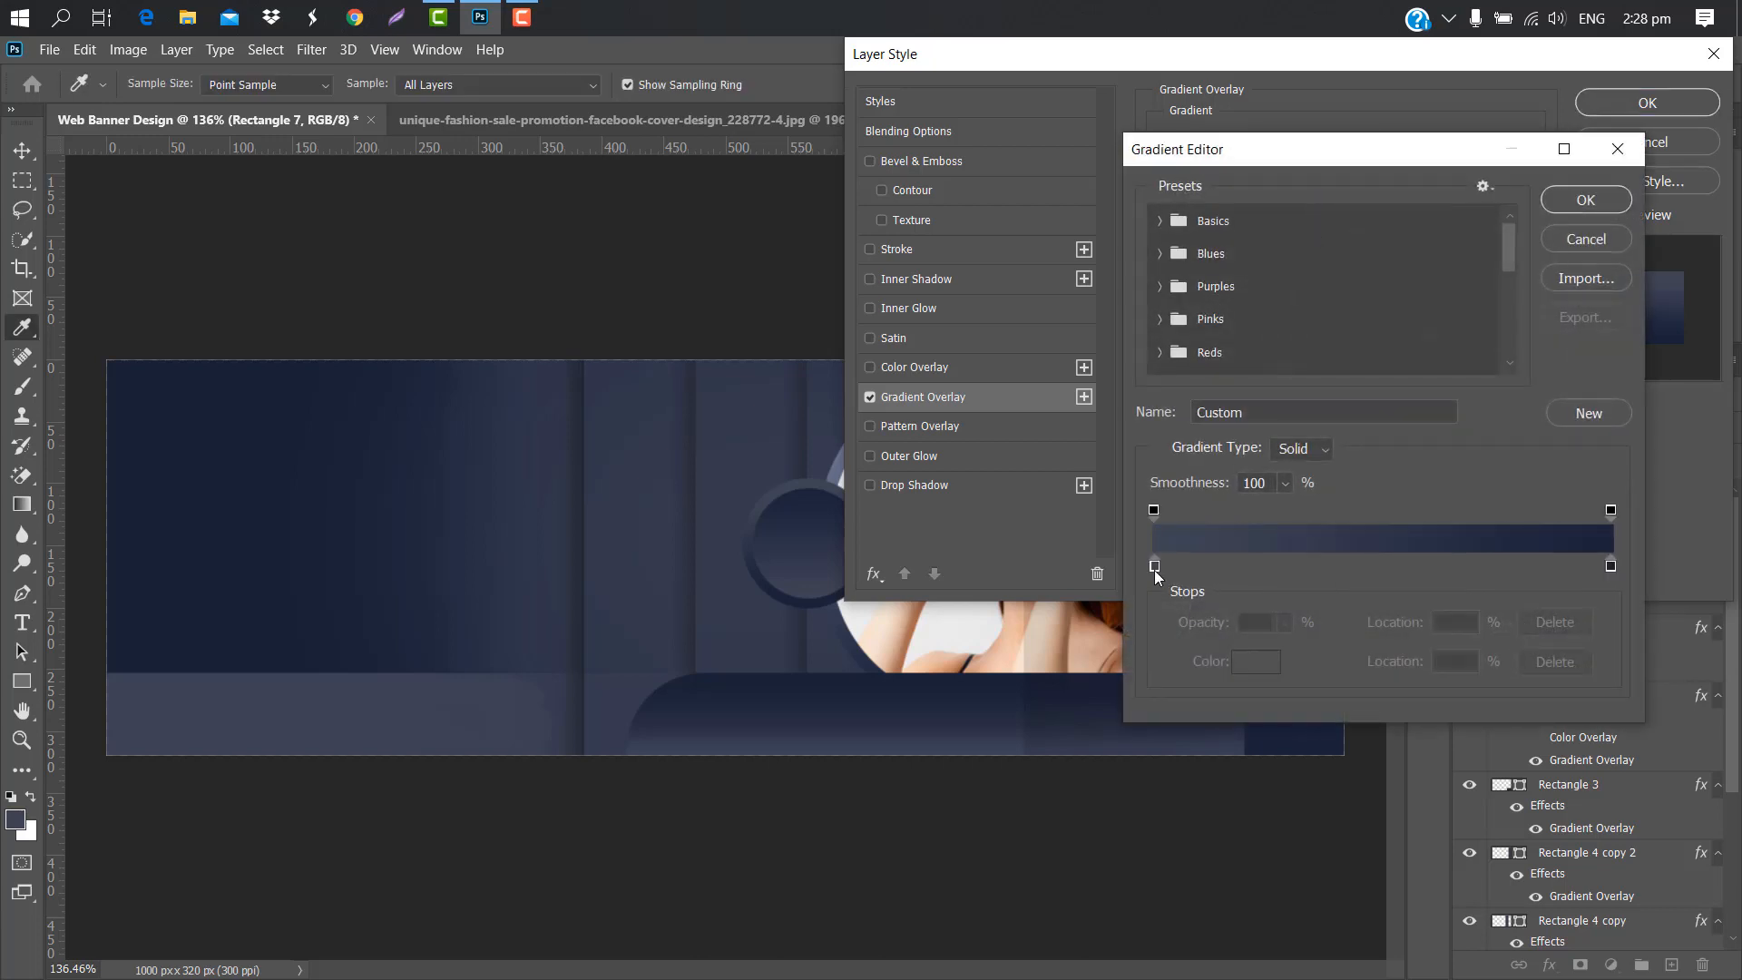
{"action": "double_click", "coordinate": [1154, 567]}
{"action": "left_click", "coordinate": [812, 414]}
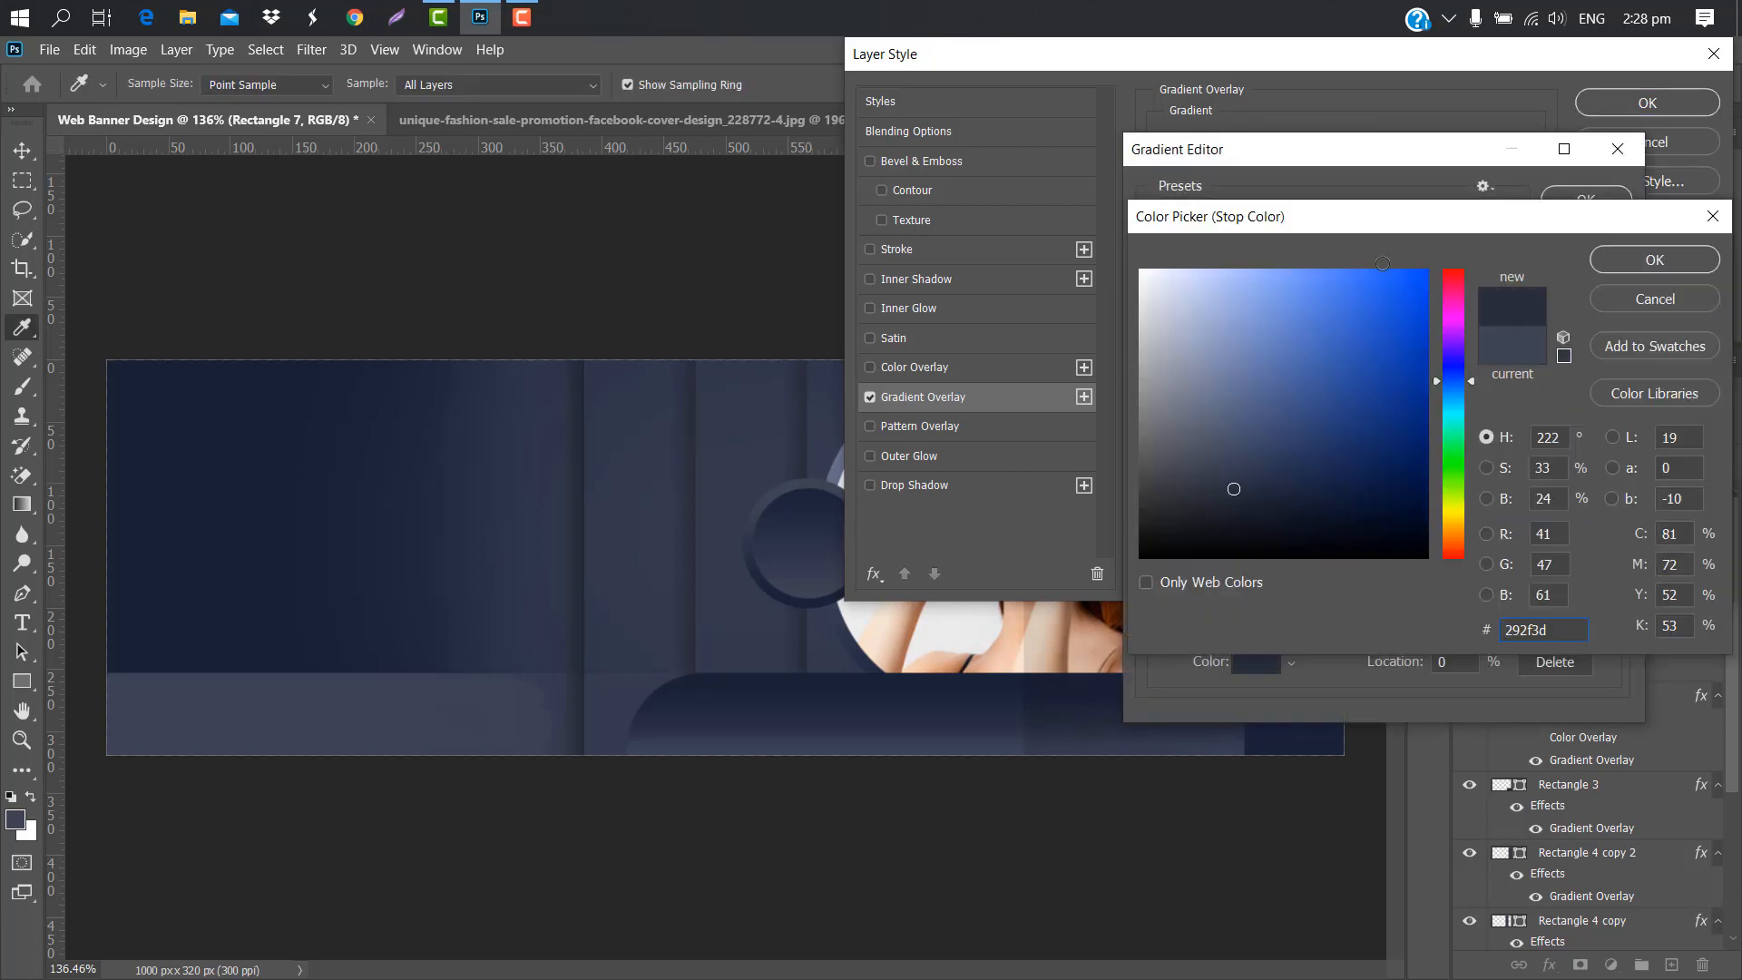
{"action": "left_click", "coordinate": [1622, 261]}
- Set the overlay gradient's ending stop to #182035 and accept the gradient
{"action": "double_click", "coordinate": [1617, 570]}
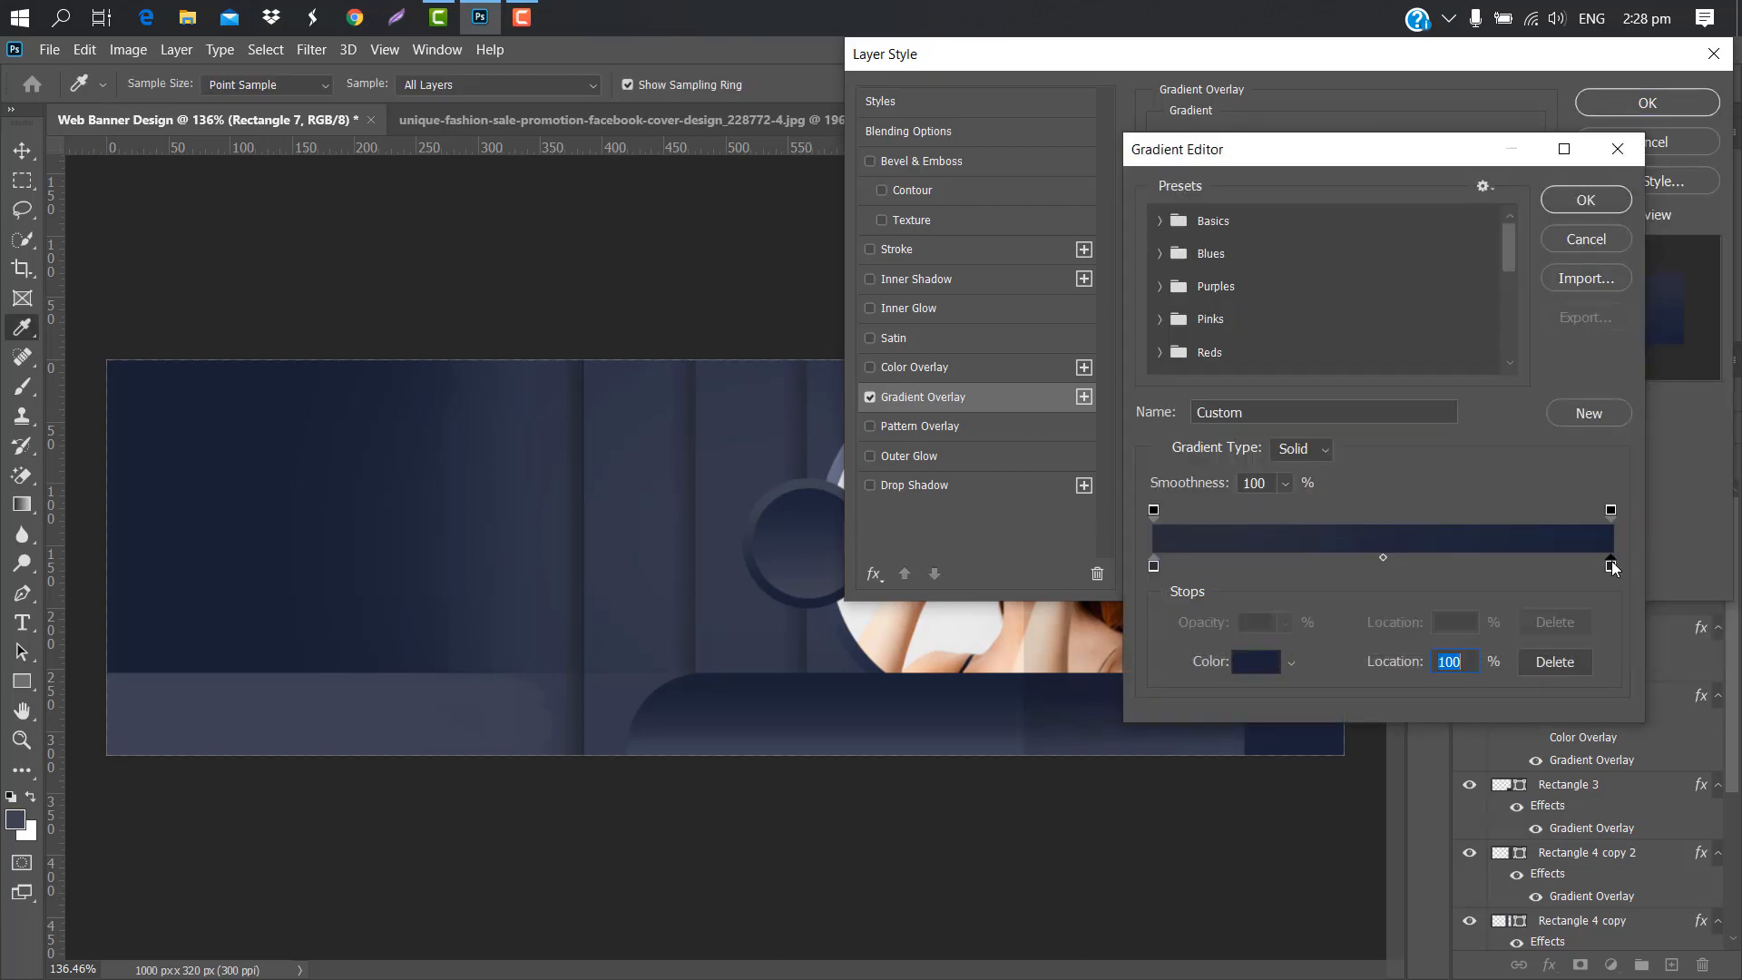
{"action": "left_click", "coordinate": [131, 382]}
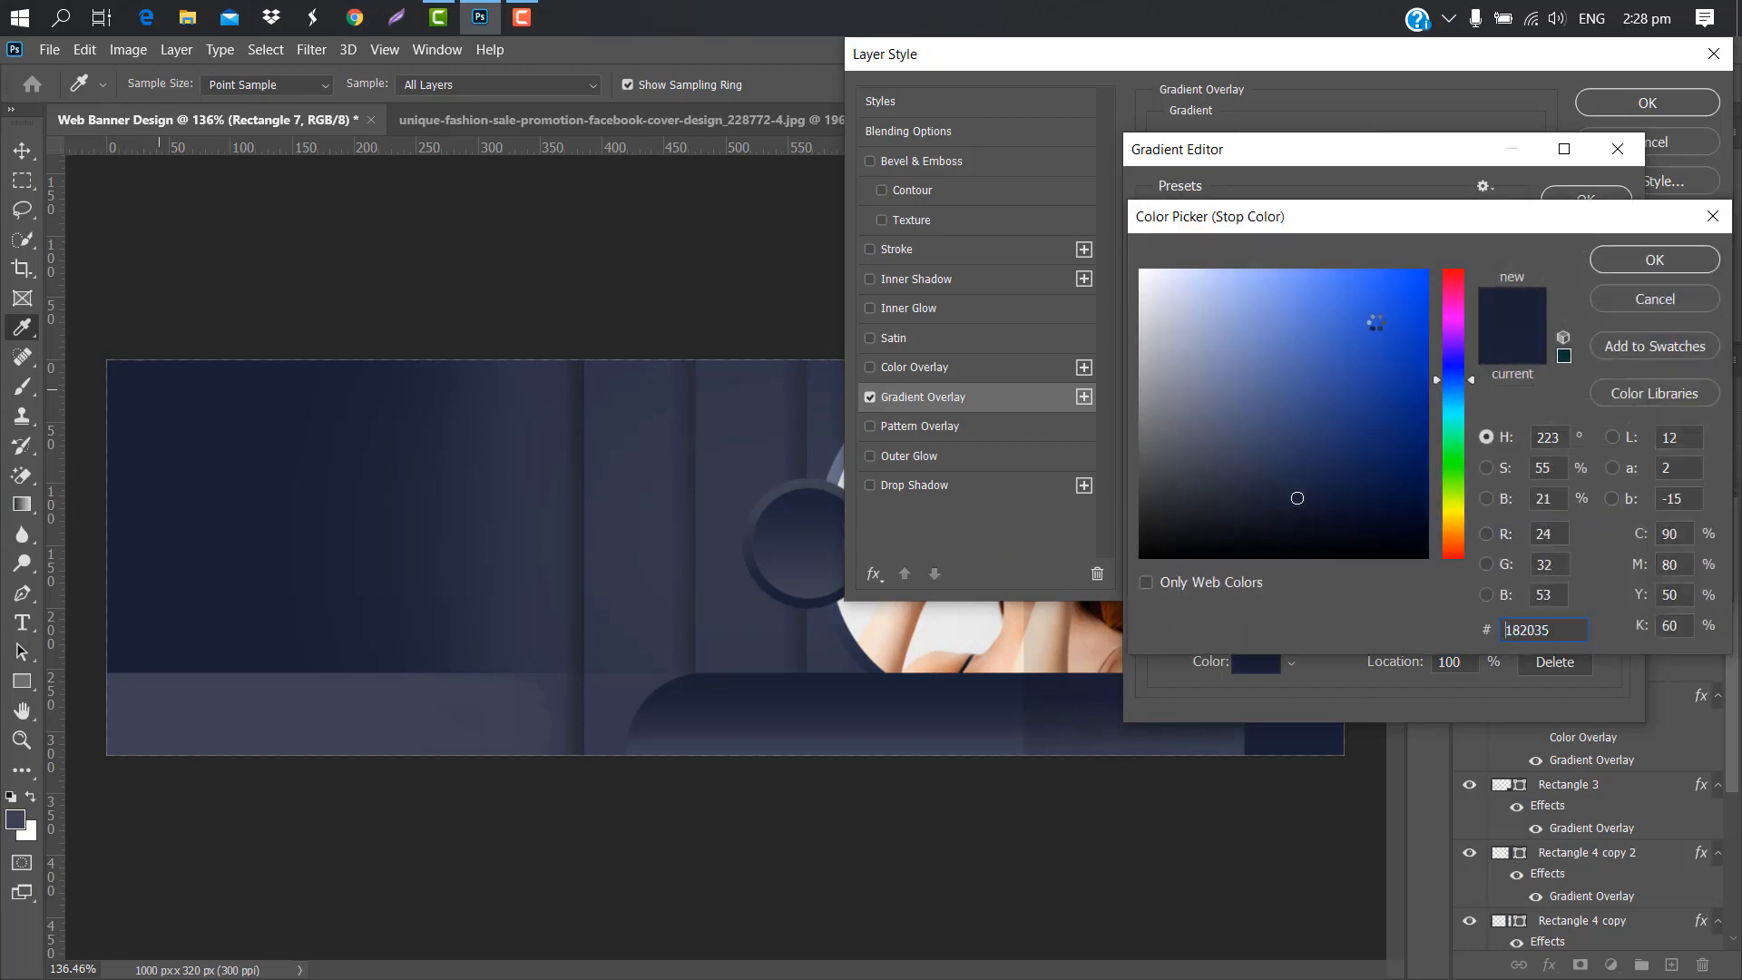
{"action": "left_click", "coordinate": [1631, 258]}
{"action": "left_click", "coordinate": [1588, 202]}
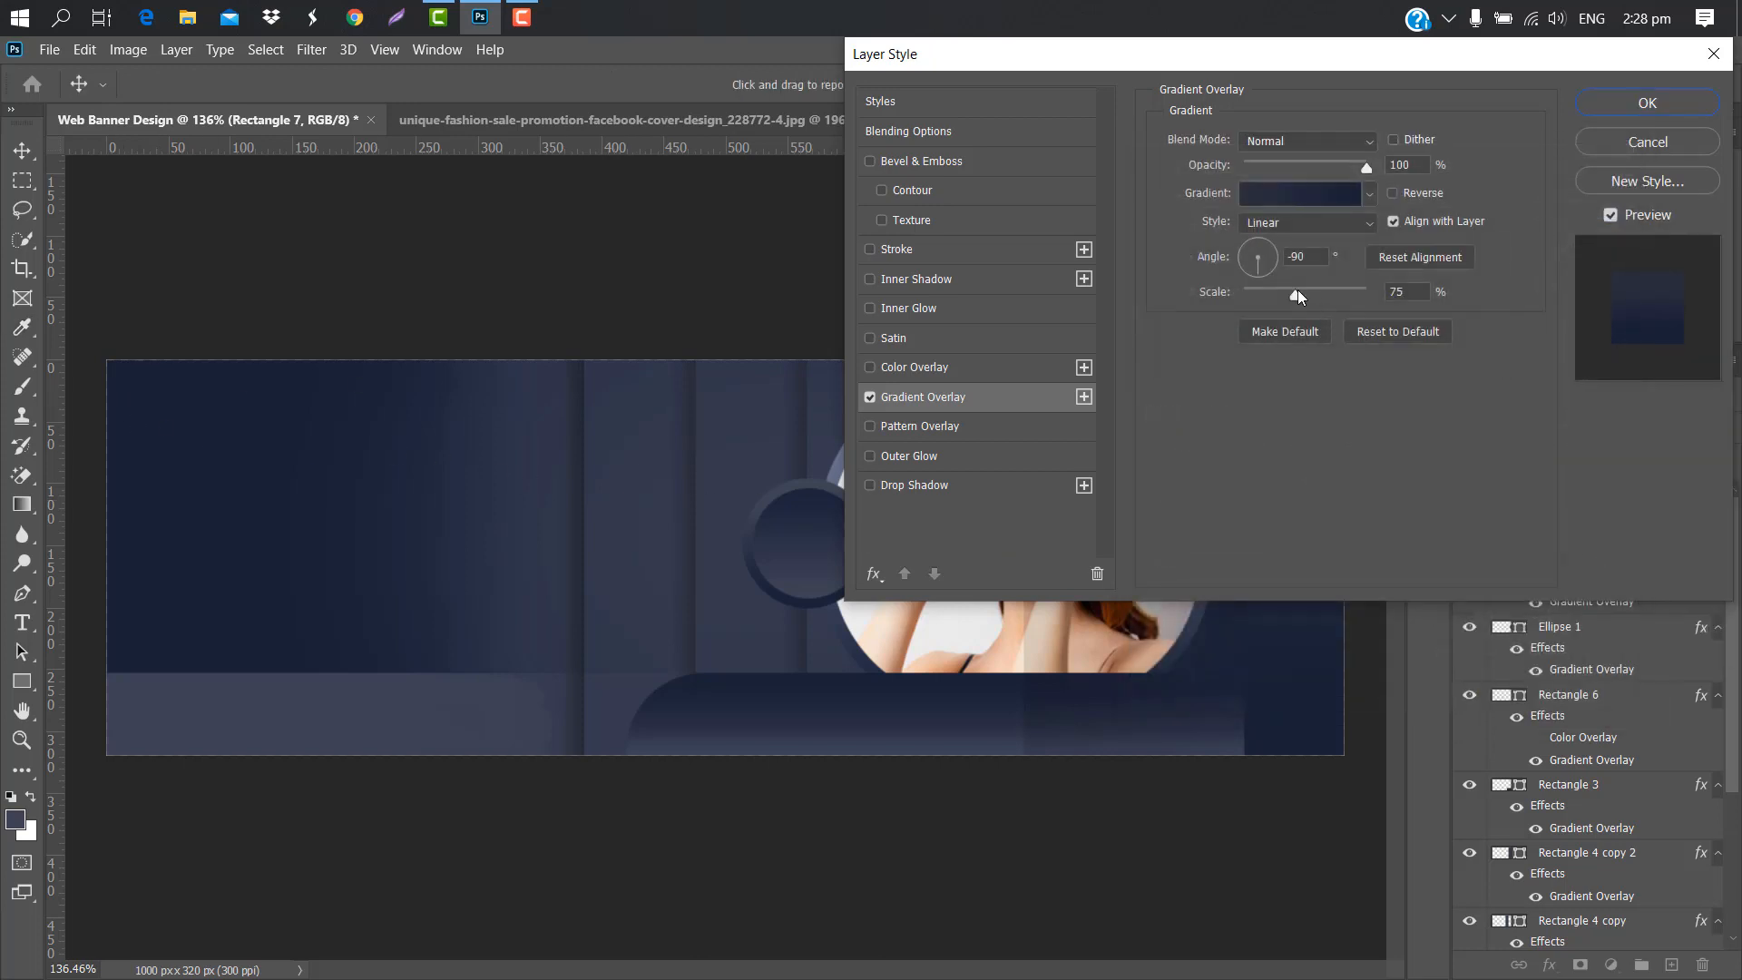
- Turn the gradient overlay's angle to run horizontally and move the gradient's ending colour stop to 14%
{"action": "left_click_drag", "start_coordinate": [1242, 63], "coordinate": [567, 69]}
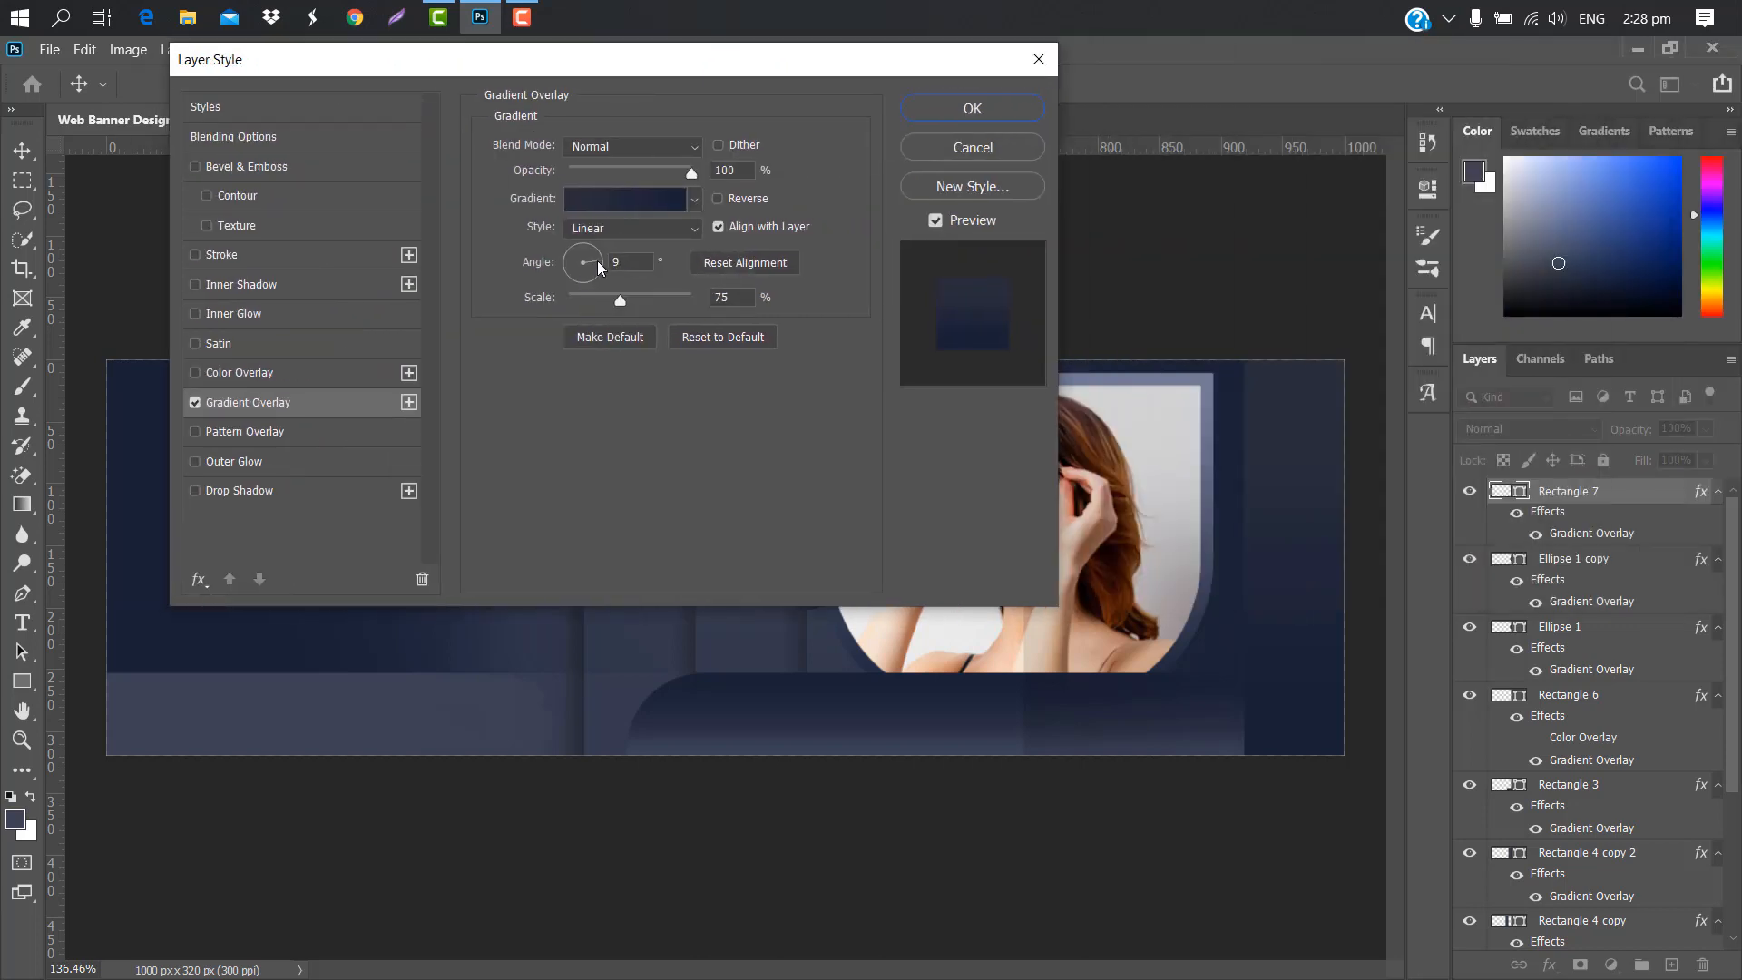
{"action": "left_click", "coordinate": [626, 198]}
{"action": "left_click_drag", "start_coordinate": [720, 627], "coordinate": [325, 626]}
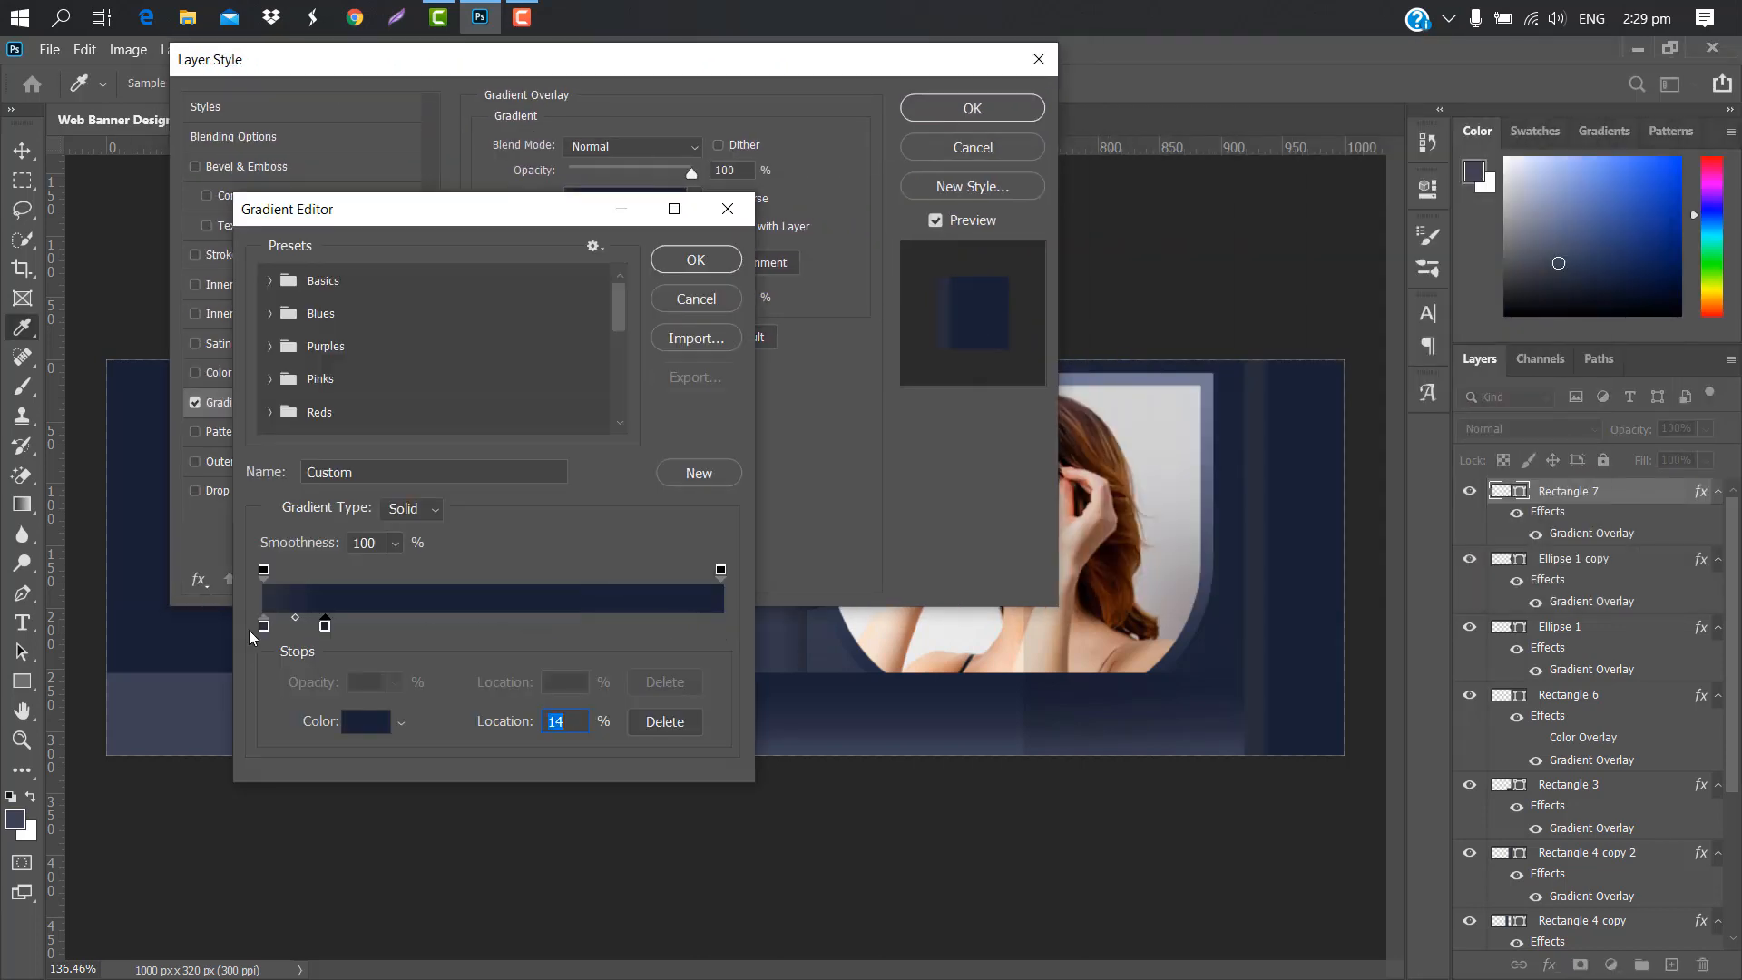
- Set the gradient's starting stop to #131314 and move its navy stop to the 9% location
{"action": "double_click", "coordinate": [264, 625]}
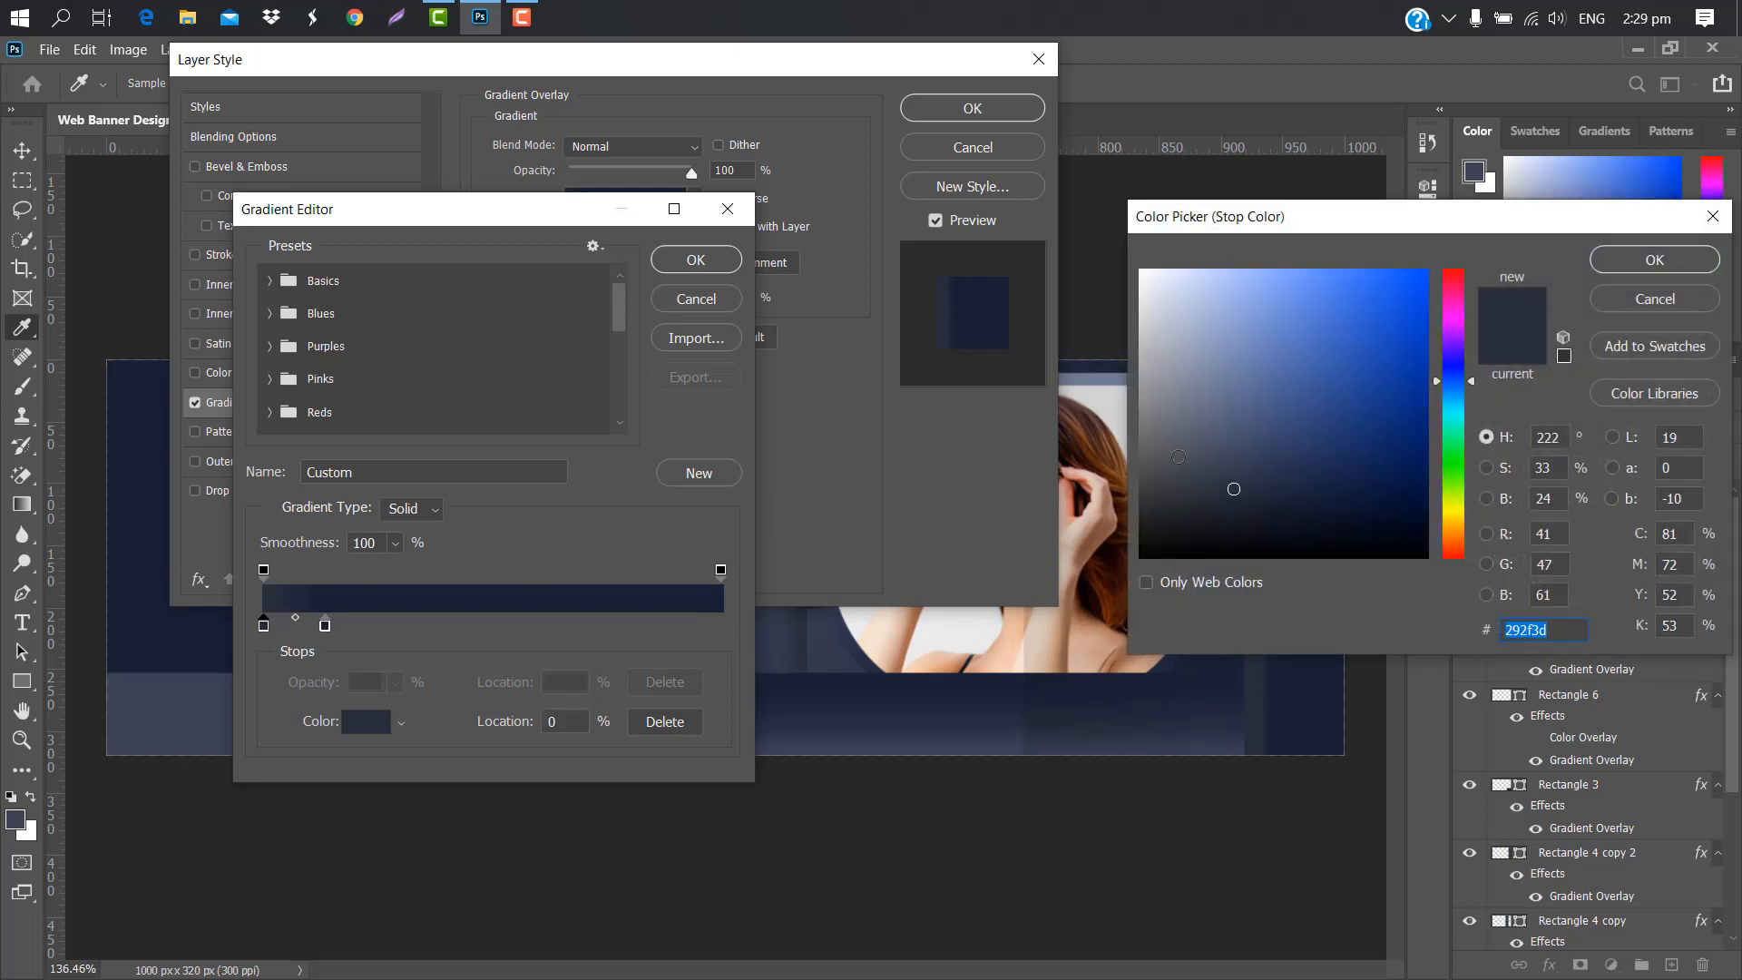
{"action": "left_click_drag", "start_coordinate": [1179, 457], "coordinate": [1158, 537]}
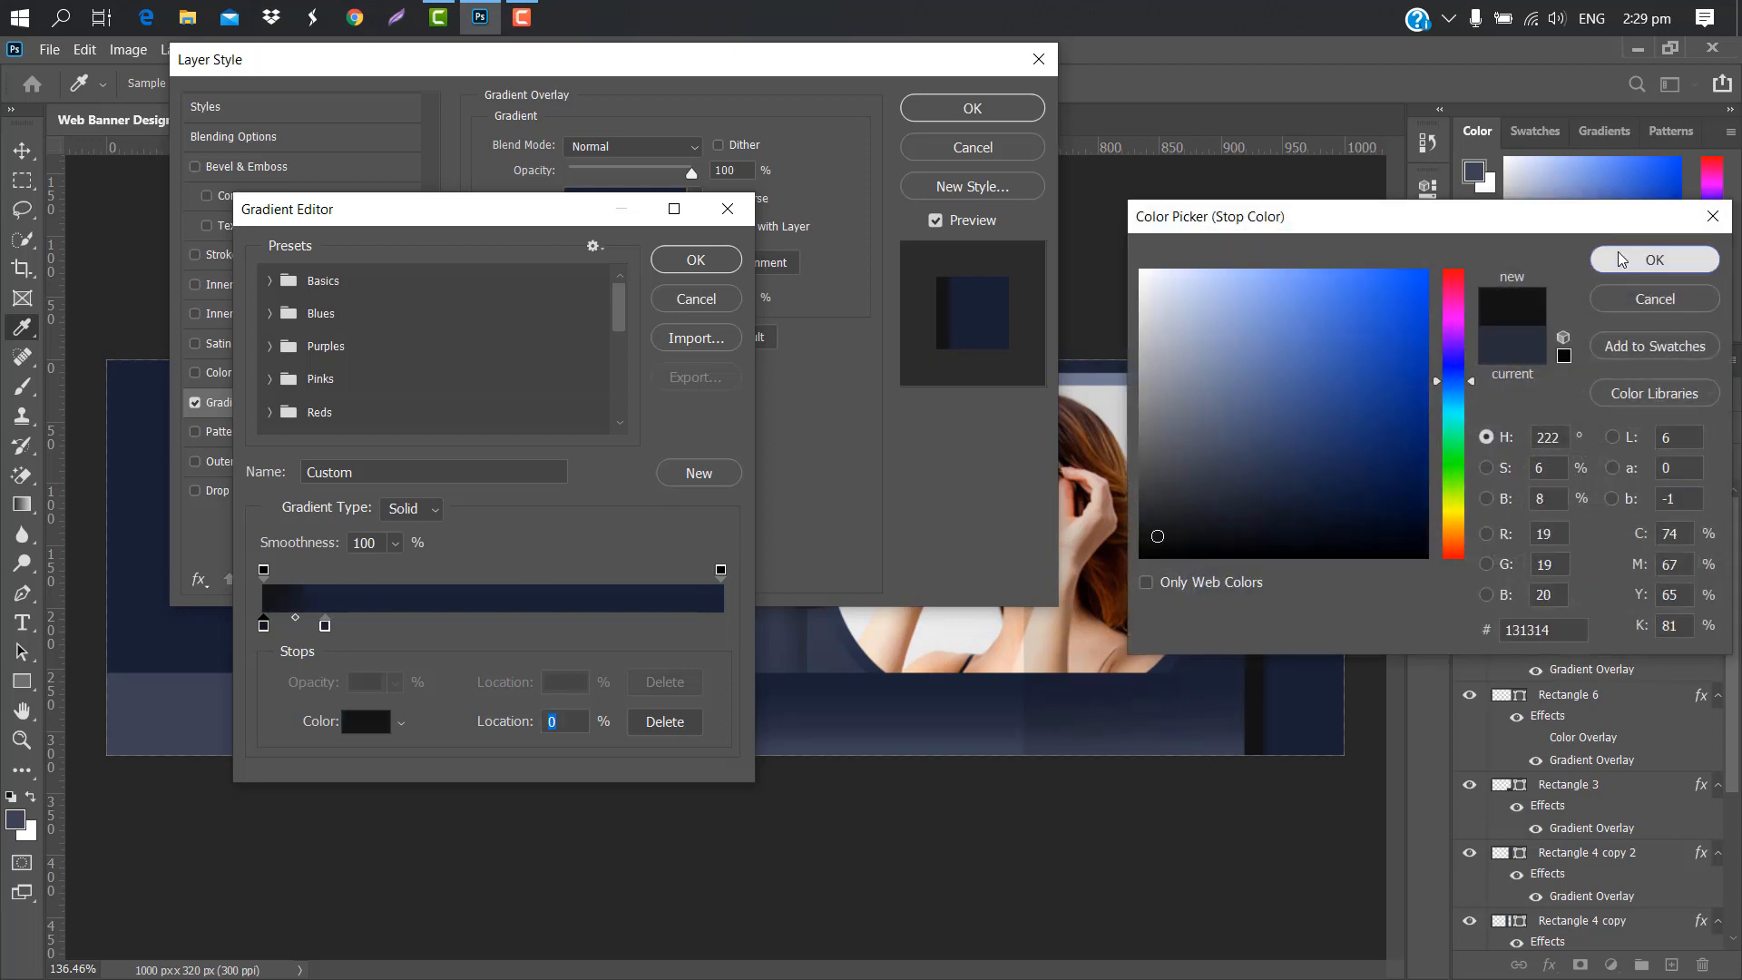
{"action": "left_click", "coordinate": [1619, 258]}
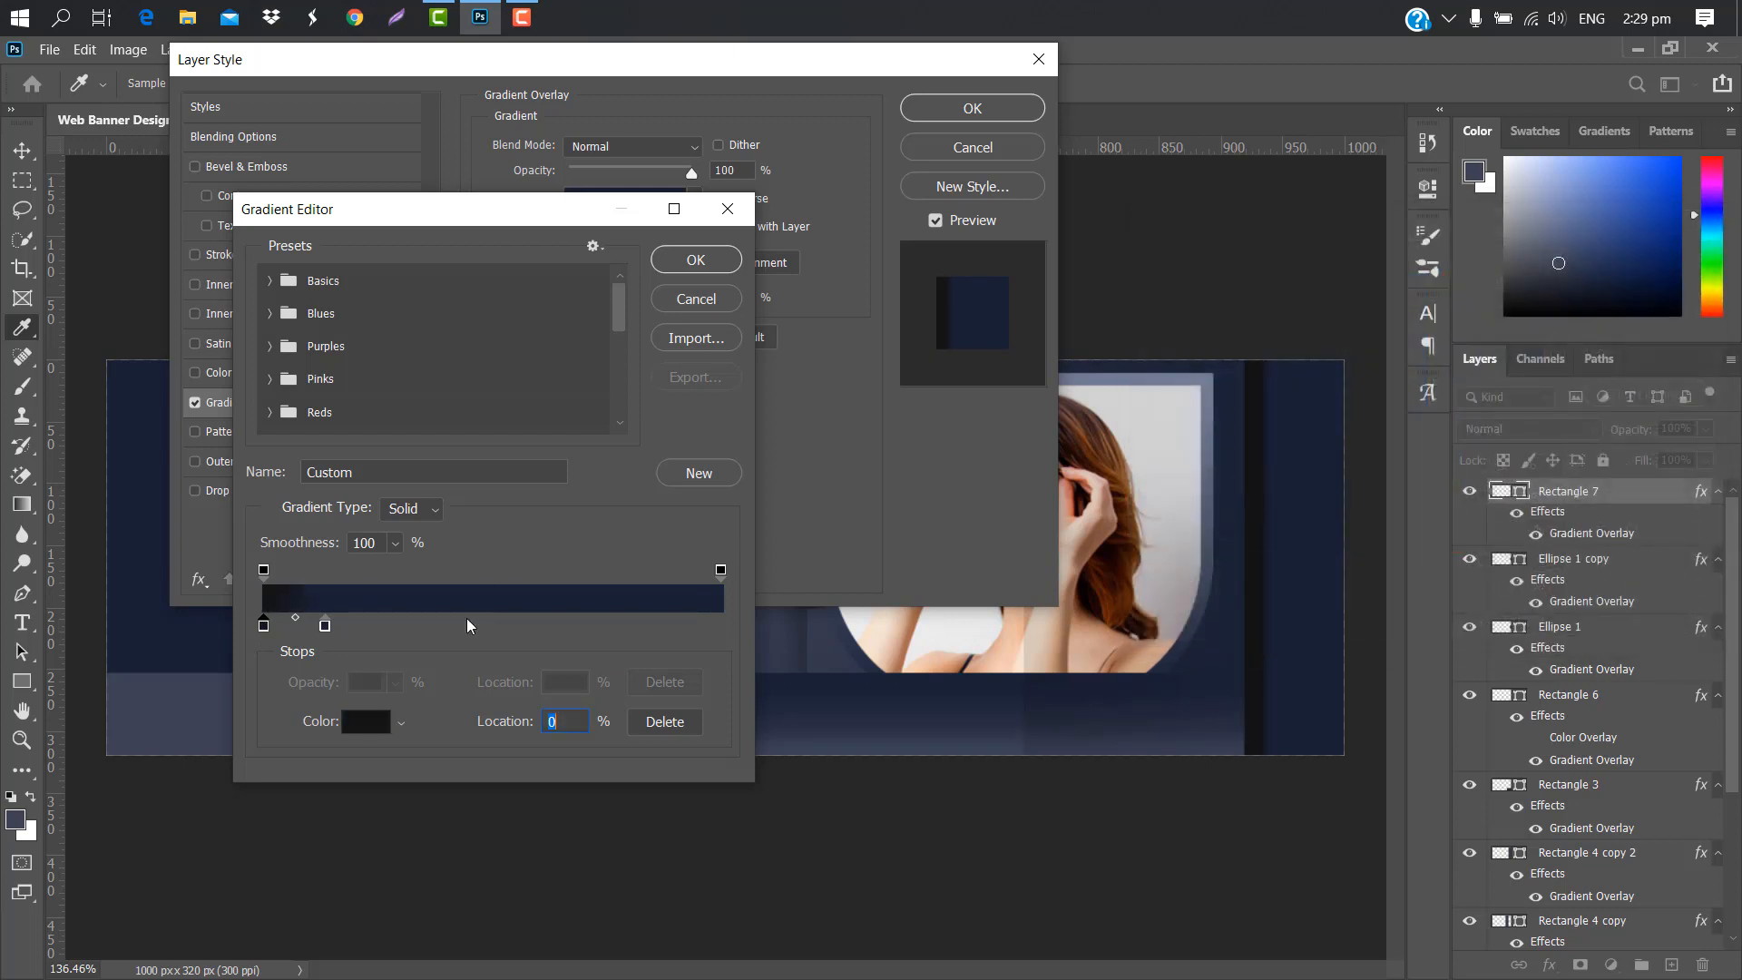
{"action": "left_click", "coordinate": [324, 625]}
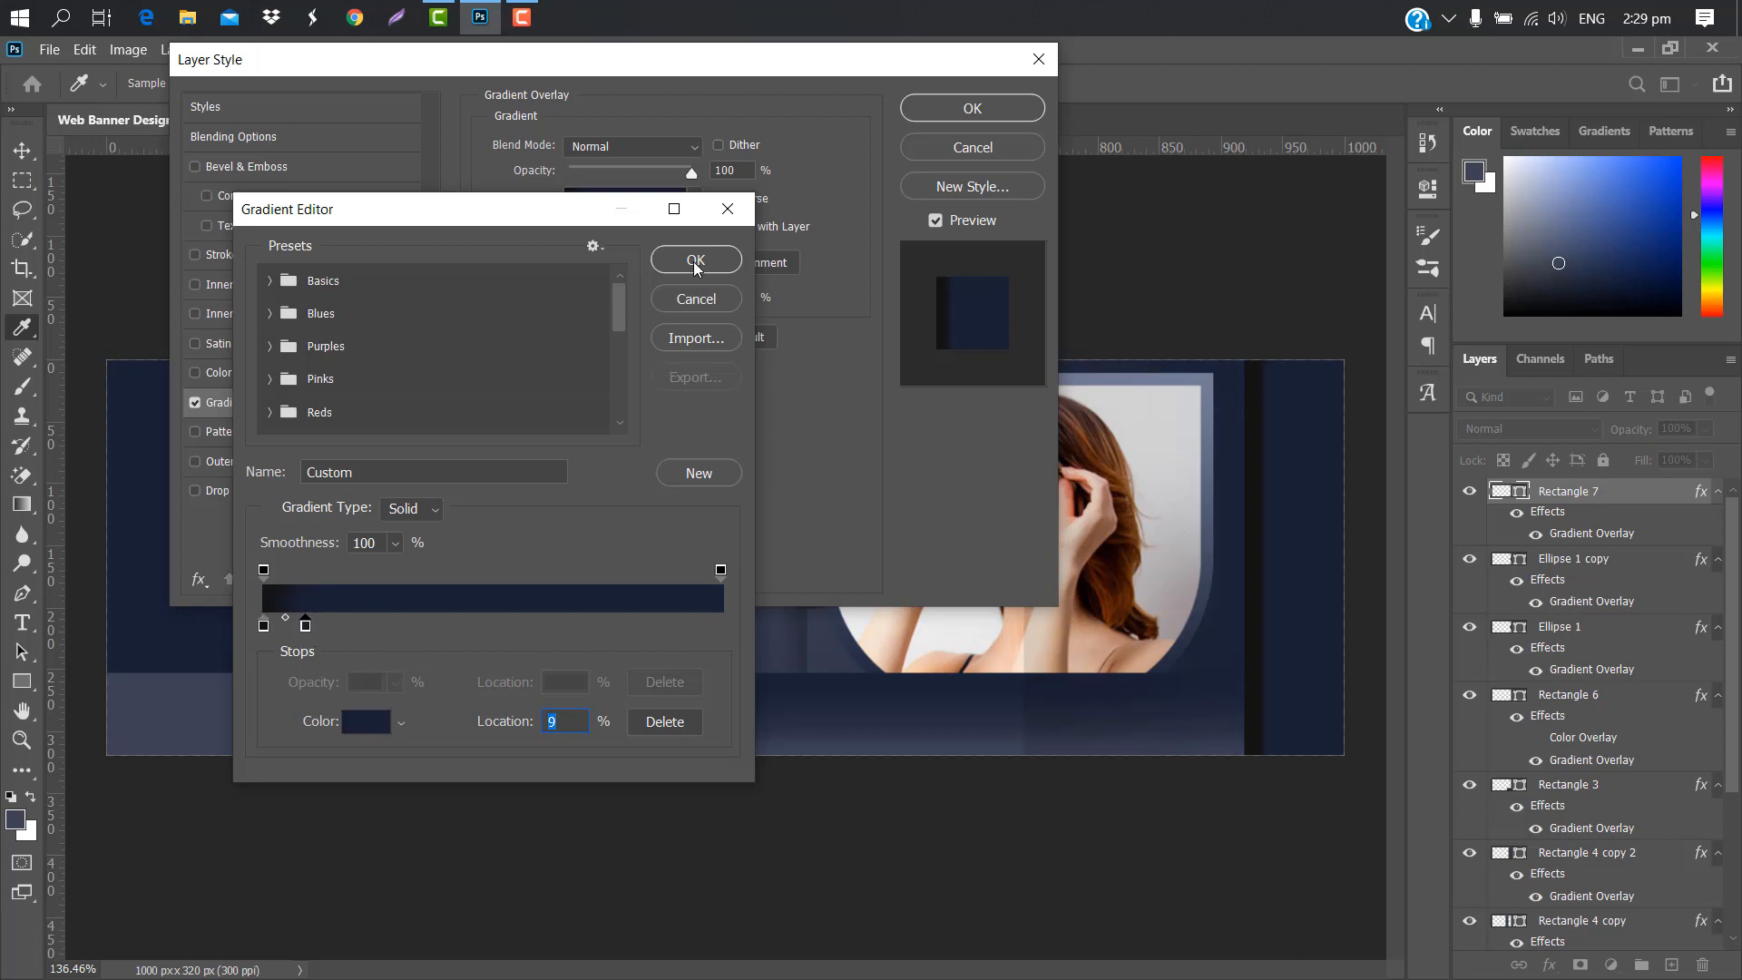
- Apply the gradient overlay with a 111% scale and move the Rectangle 7 layer below the two circle layers
{"action": "left_click", "coordinate": [695, 262]}
{"action": "left_click_drag", "start_coordinate": [616, 299], "coordinate": [655, 297]}
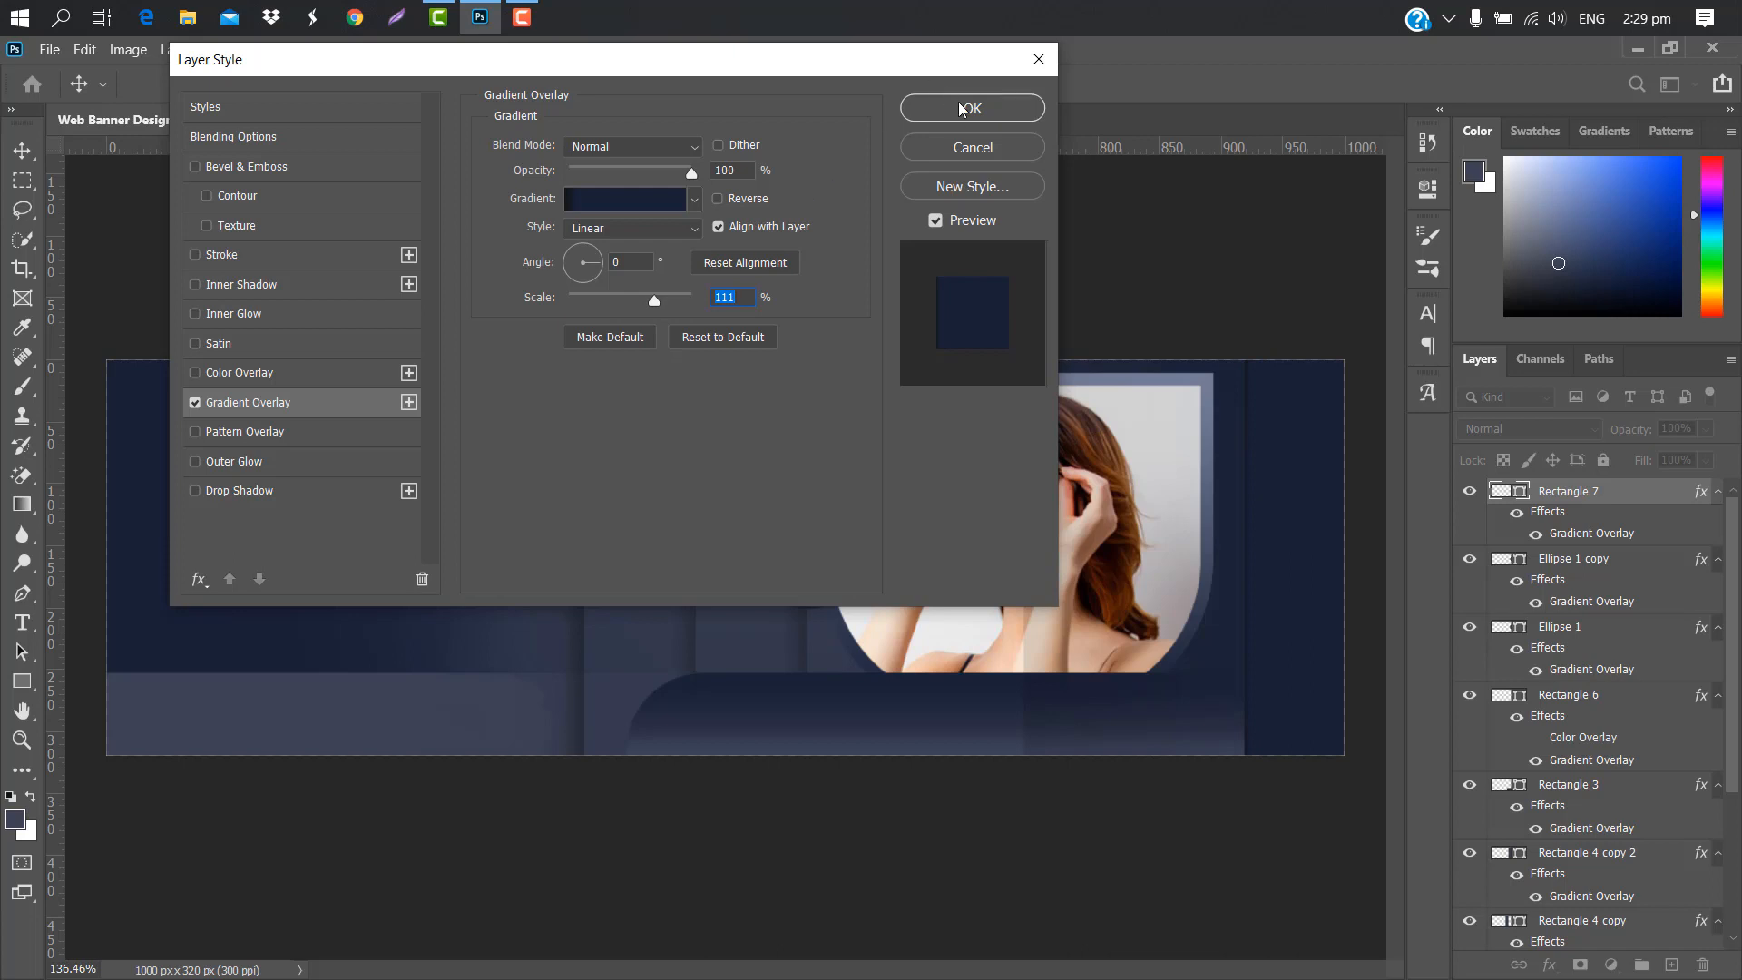
{"action": "left_click", "coordinate": [964, 109]}
{"action": "left_click_drag", "start_coordinate": [1632, 493], "coordinate": [1629, 749]}
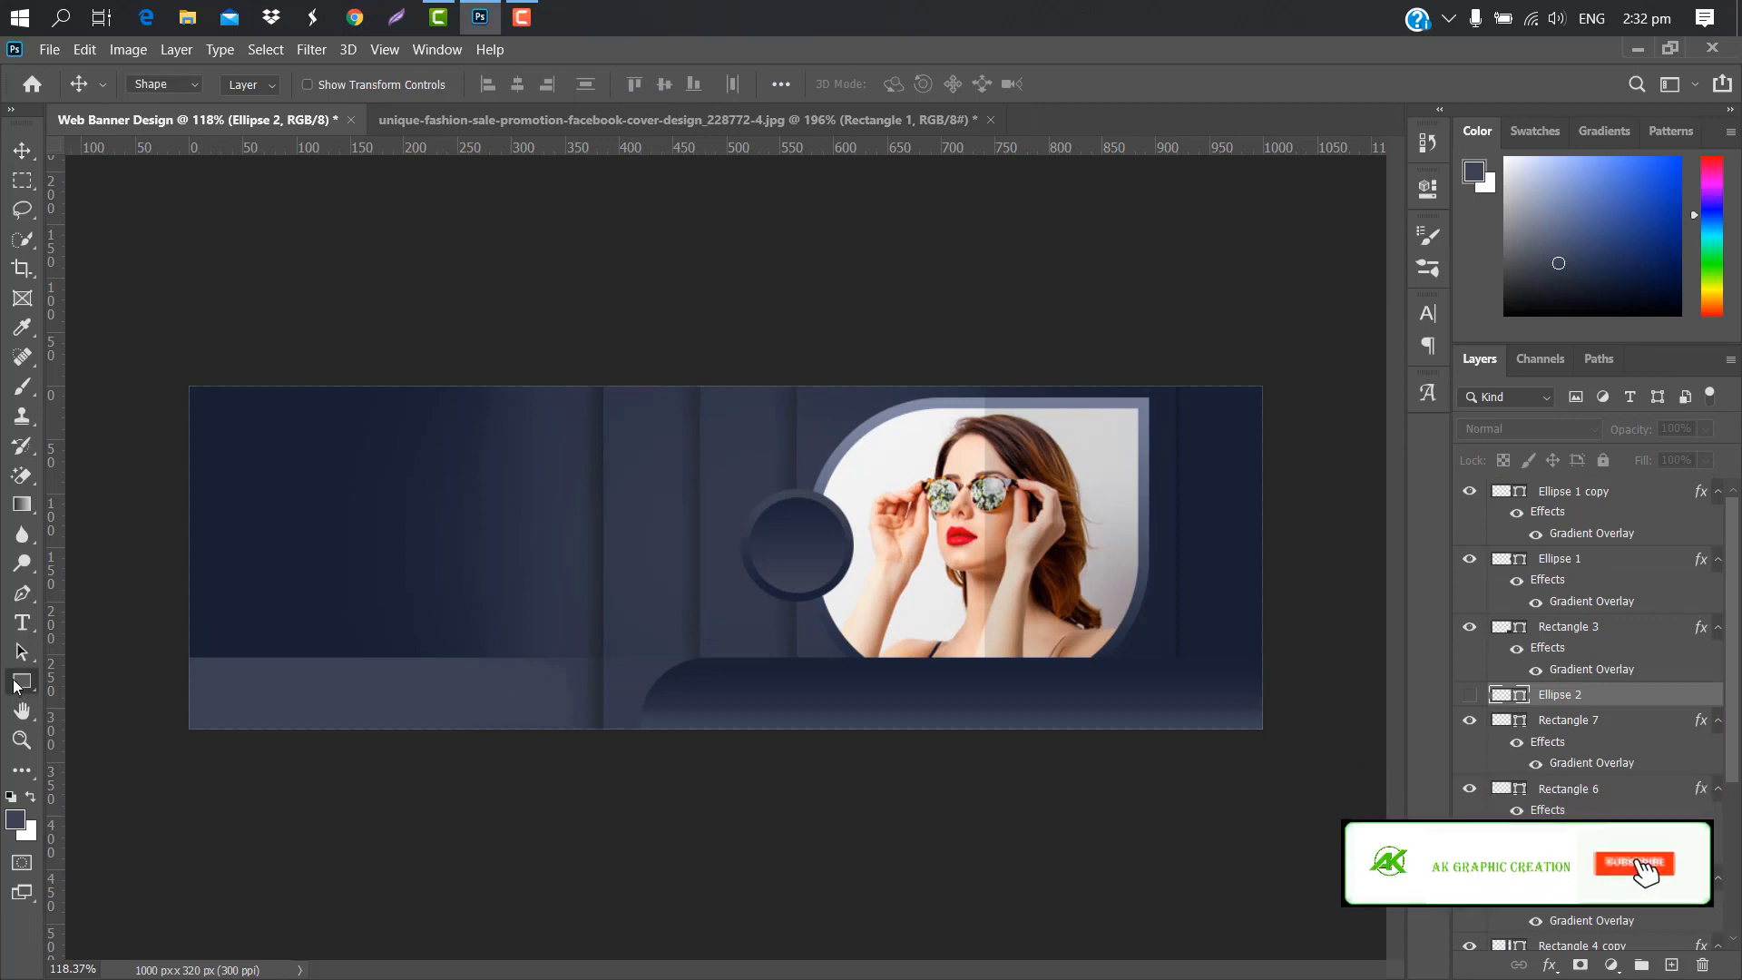
- Draw a small ellipse about 18 × 11 px in the banner's upper-left area and move its layer to the top of the stack
{"action": "right_click", "coordinate": [16, 687]}
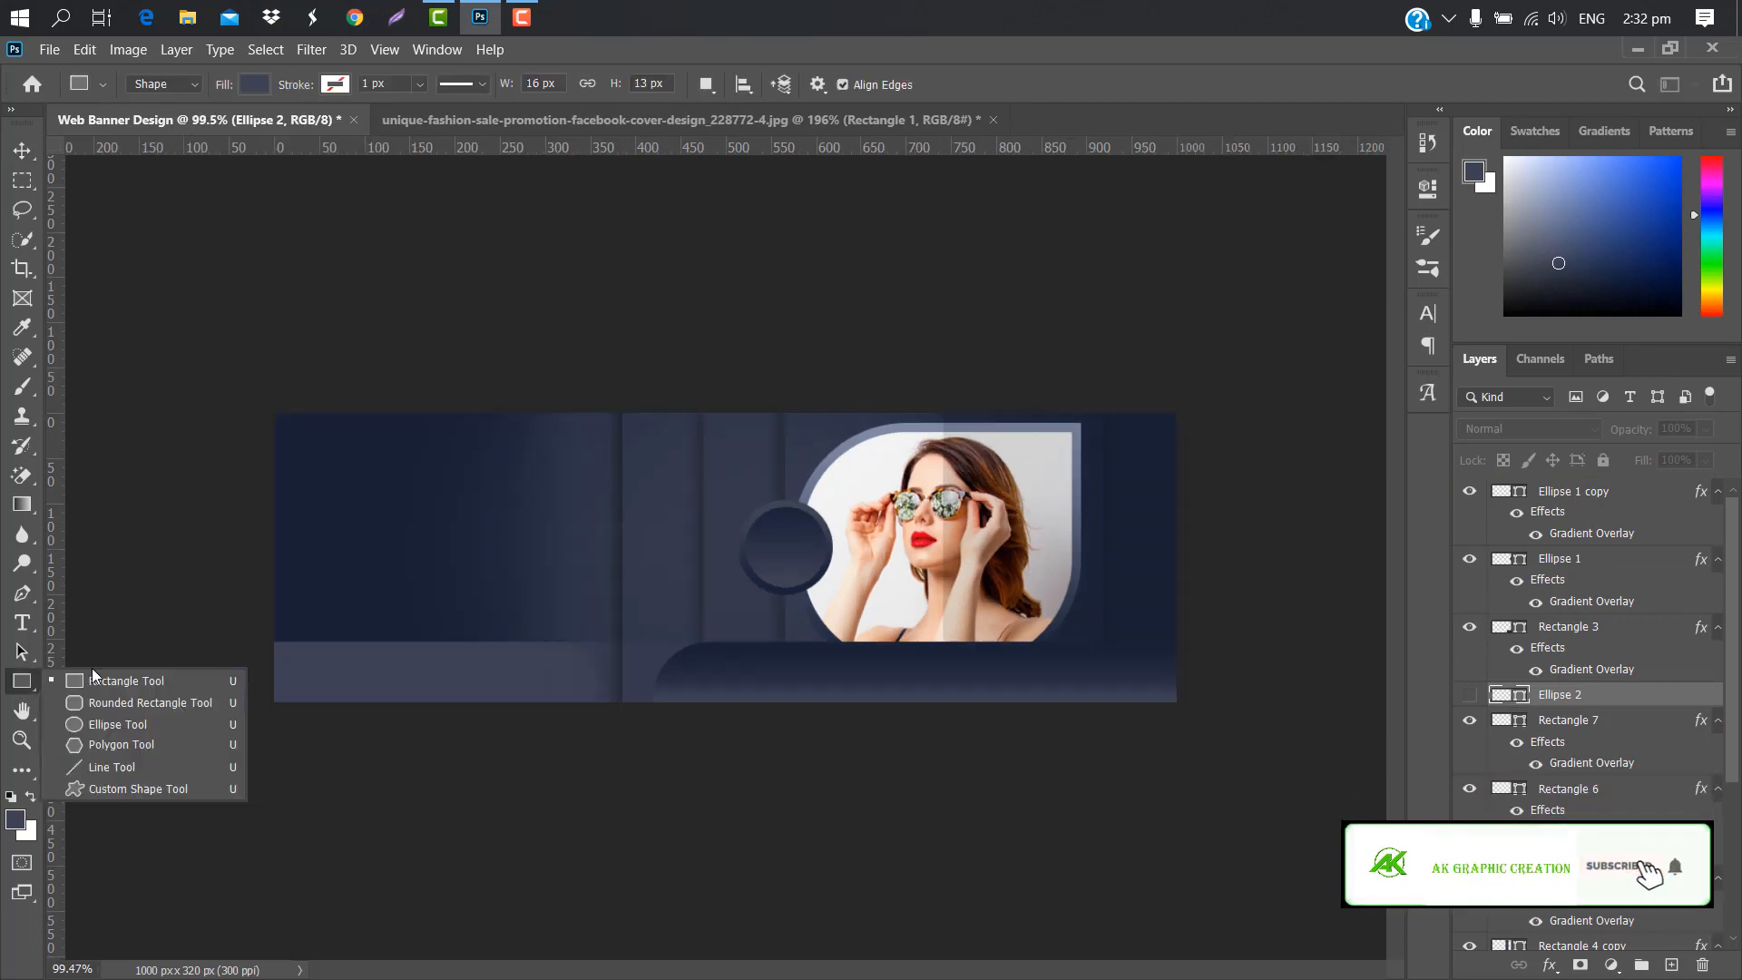
{"action": "left_click", "coordinate": [155, 723]}
{"action": "left_click_drag", "start_coordinate": [318, 478], "coordinate": [333, 490]}
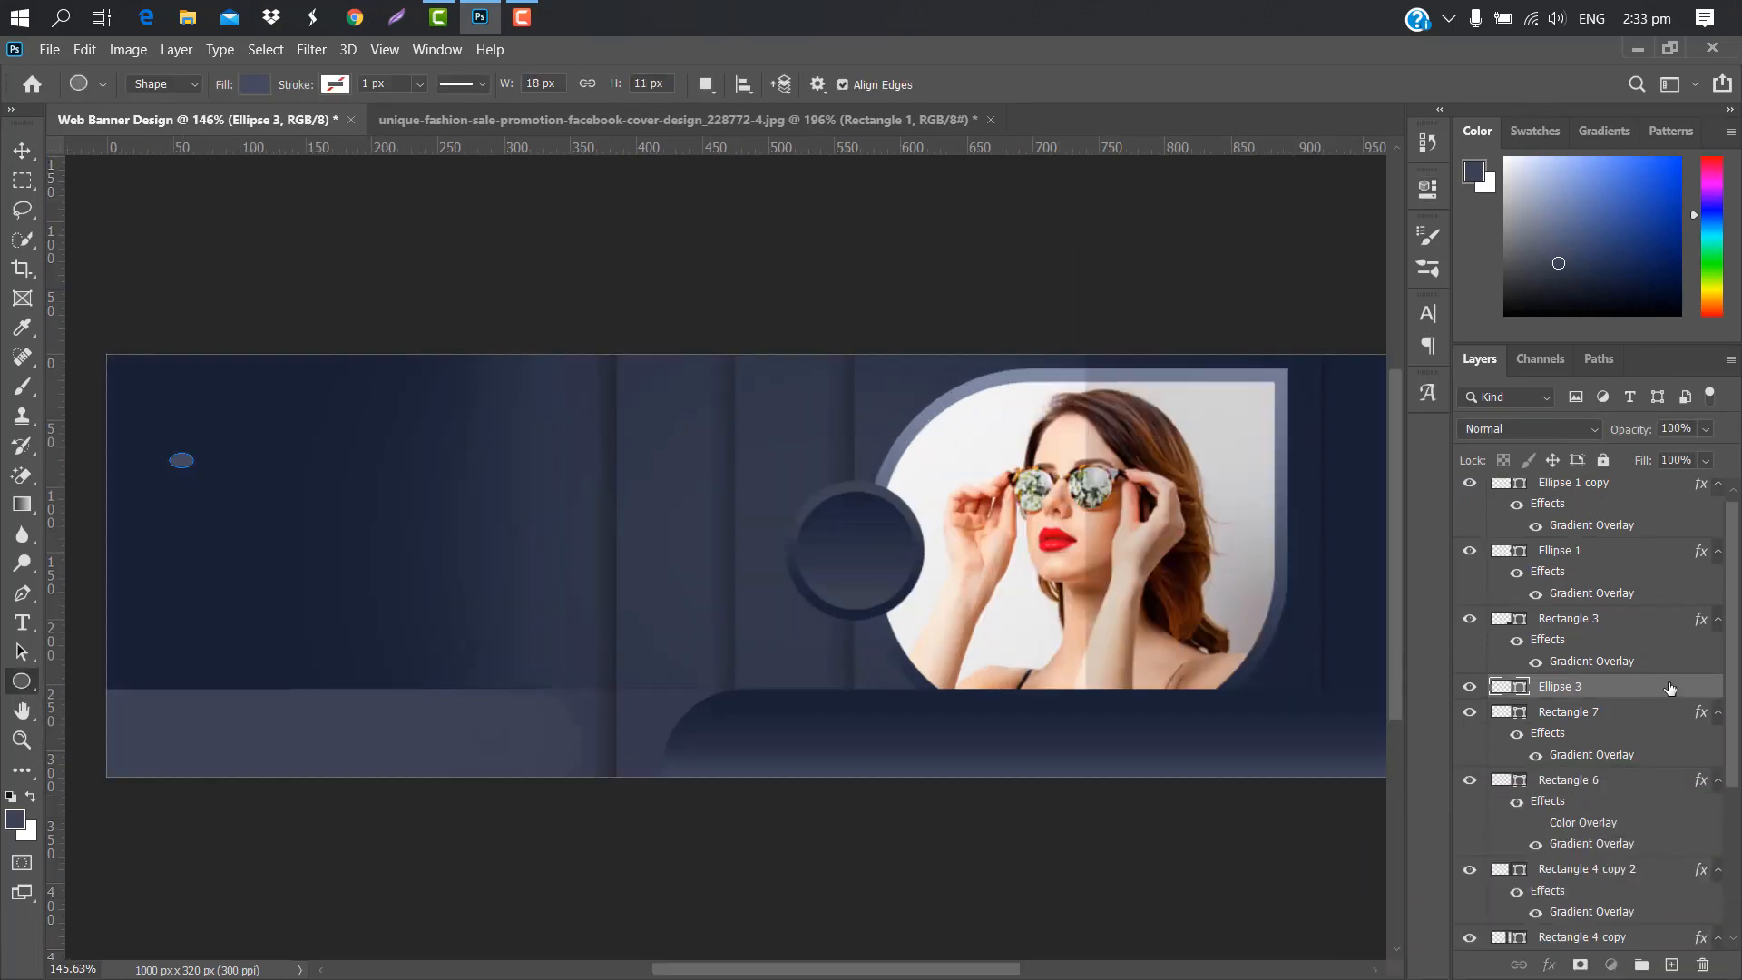
{"action": "left_click_drag", "start_coordinate": [1670, 689], "coordinate": [1613, 484]}
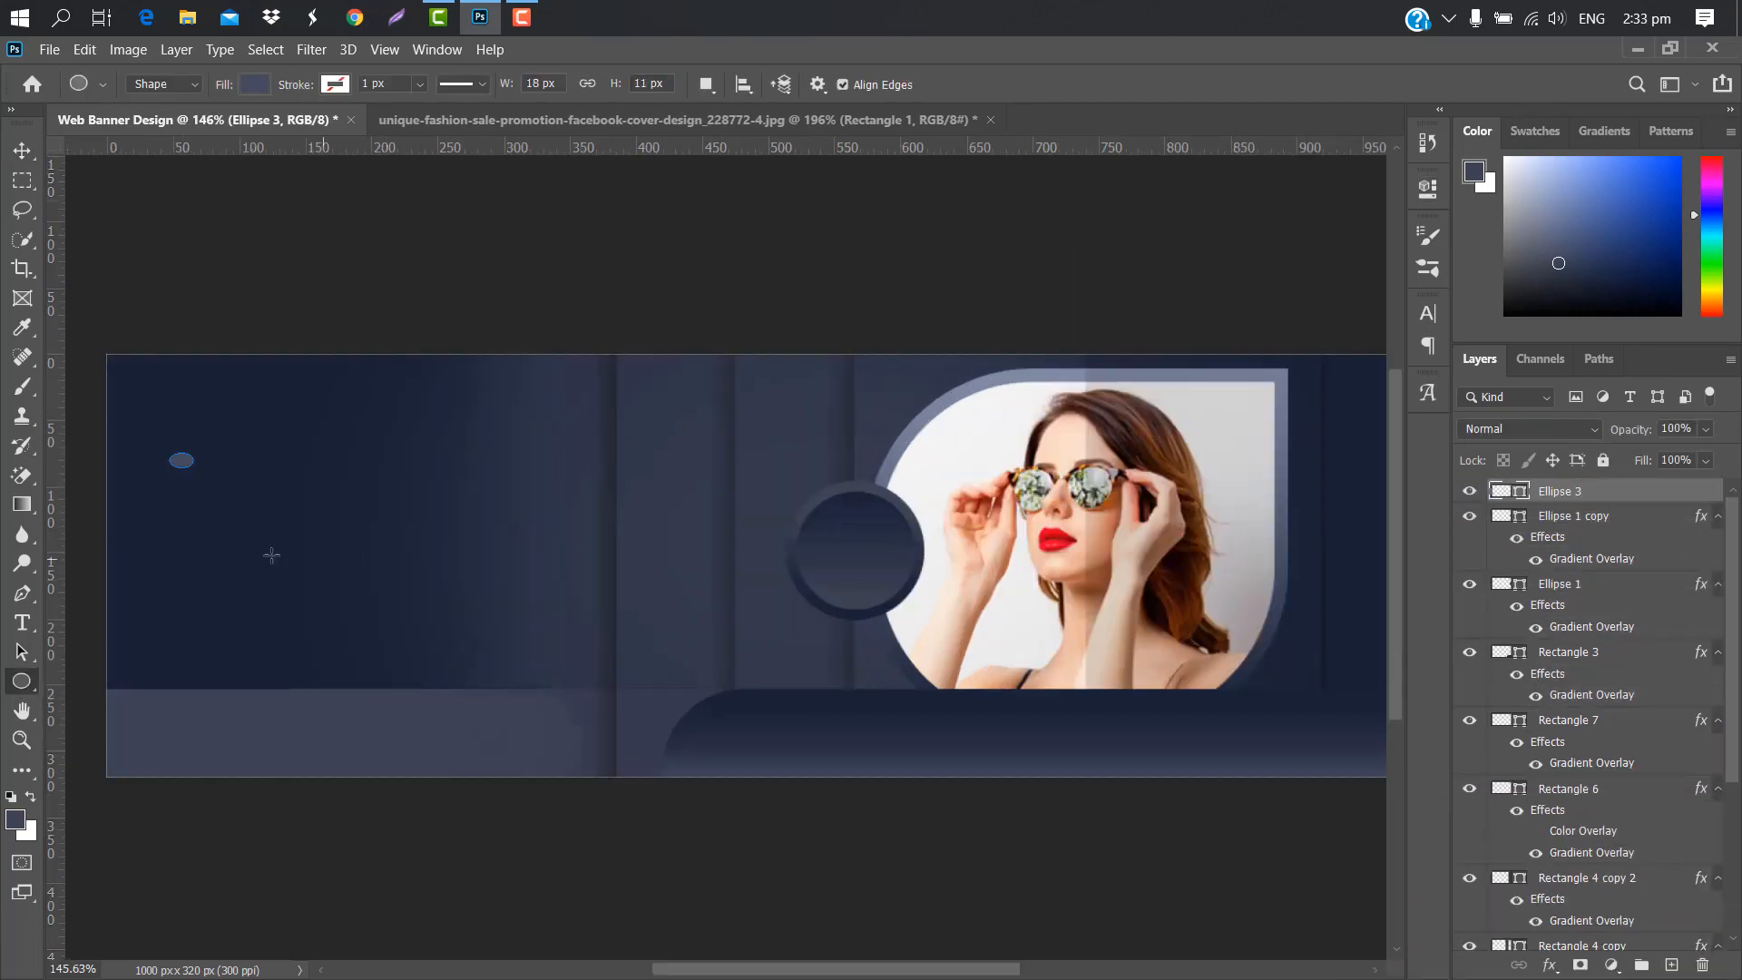
- Move the ellipse to the banner's upper-left corner and duplicate it down the left edge into a column of 13 ellipses
{"action": "scroll", "coordinate": [71, 489], "scroll_direction": "left", "scroll_amount": 3}
{"action": "left_click", "coordinate": [27, 151]}
{"action": "scroll", "coordinate": [451, 502], "scroll_direction": "up", "scroll_amount": 7}
{"action": "left_click_drag", "start_coordinate": [467, 419], "coordinate": [354, 369]}
{"action": "left_click_drag", "start_coordinate": [355, 370], "coordinate": [360, 746]}
{"action": "left_click_drag", "start_coordinate": [361, 748], "coordinate": [359, 806]}
{"action": "left_click_drag", "start_coordinate": [359, 808], "coordinate": [359, 870]}
{"action": "scroll", "coordinate": [1401, 542], "scroll_direction": "down", "scroll_amount": 3}
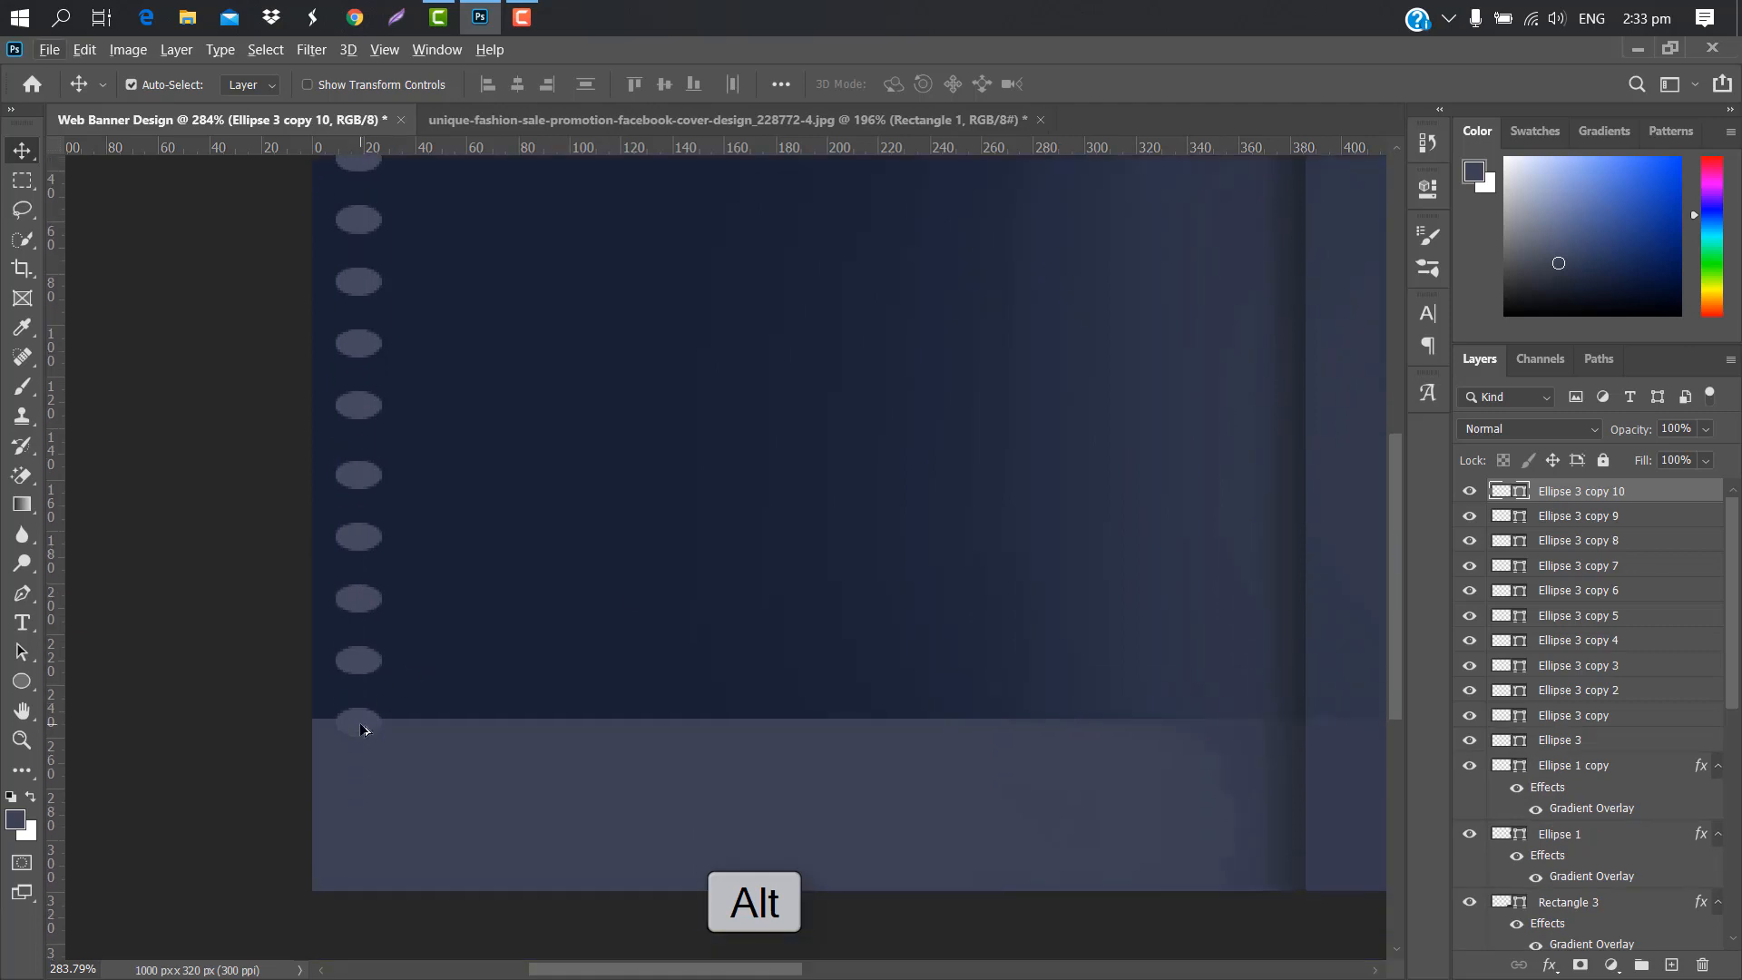
{"action": "left_click_drag", "start_coordinate": [354, 731], "coordinate": [363, 792]}
{"action": "left_click_drag", "start_coordinate": [362, 789], "coordinate": [360, 852]}
- Select all 13 ellipse layers, from Ellipse 3 to Ellipse 3 copy 12, and group them
{"action": "scroll", "coordinate": [363, 857], "scroll_direction": "down", "scroll_amount": 3}
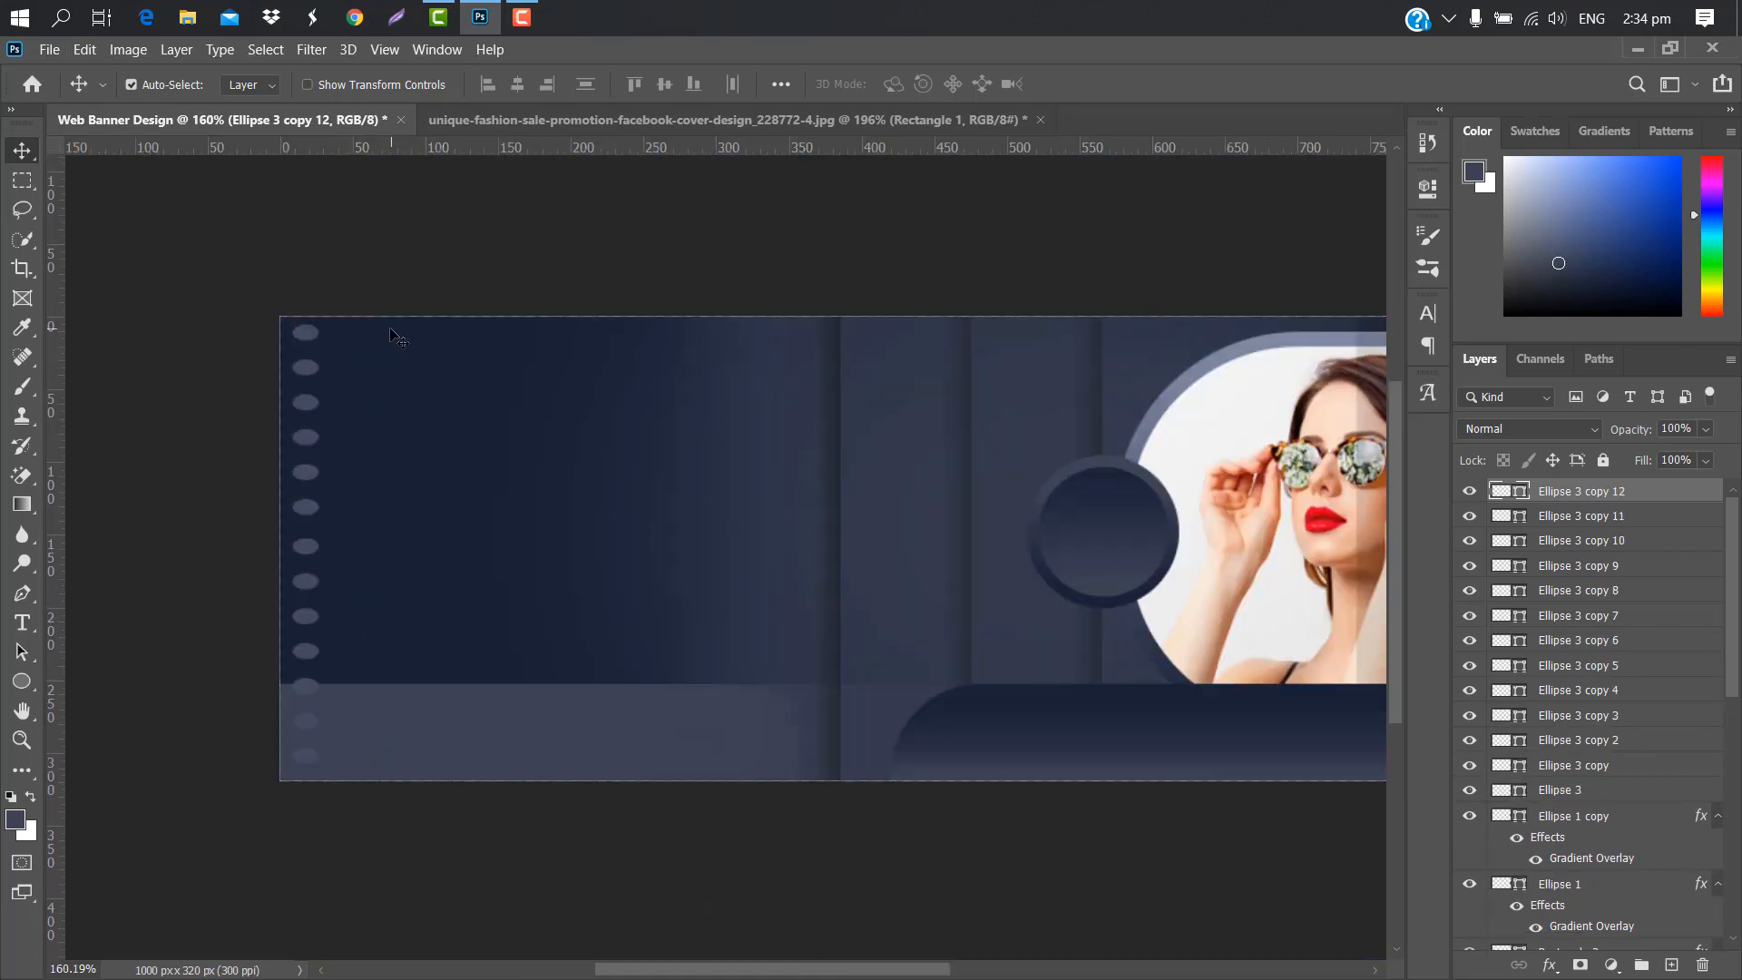
{"action": "left_click", "coordinate": [1598, 515], "text": "ctrl"}
{"action": "left_click", "coordinate": [1643, 541], "text": "ctrl"}
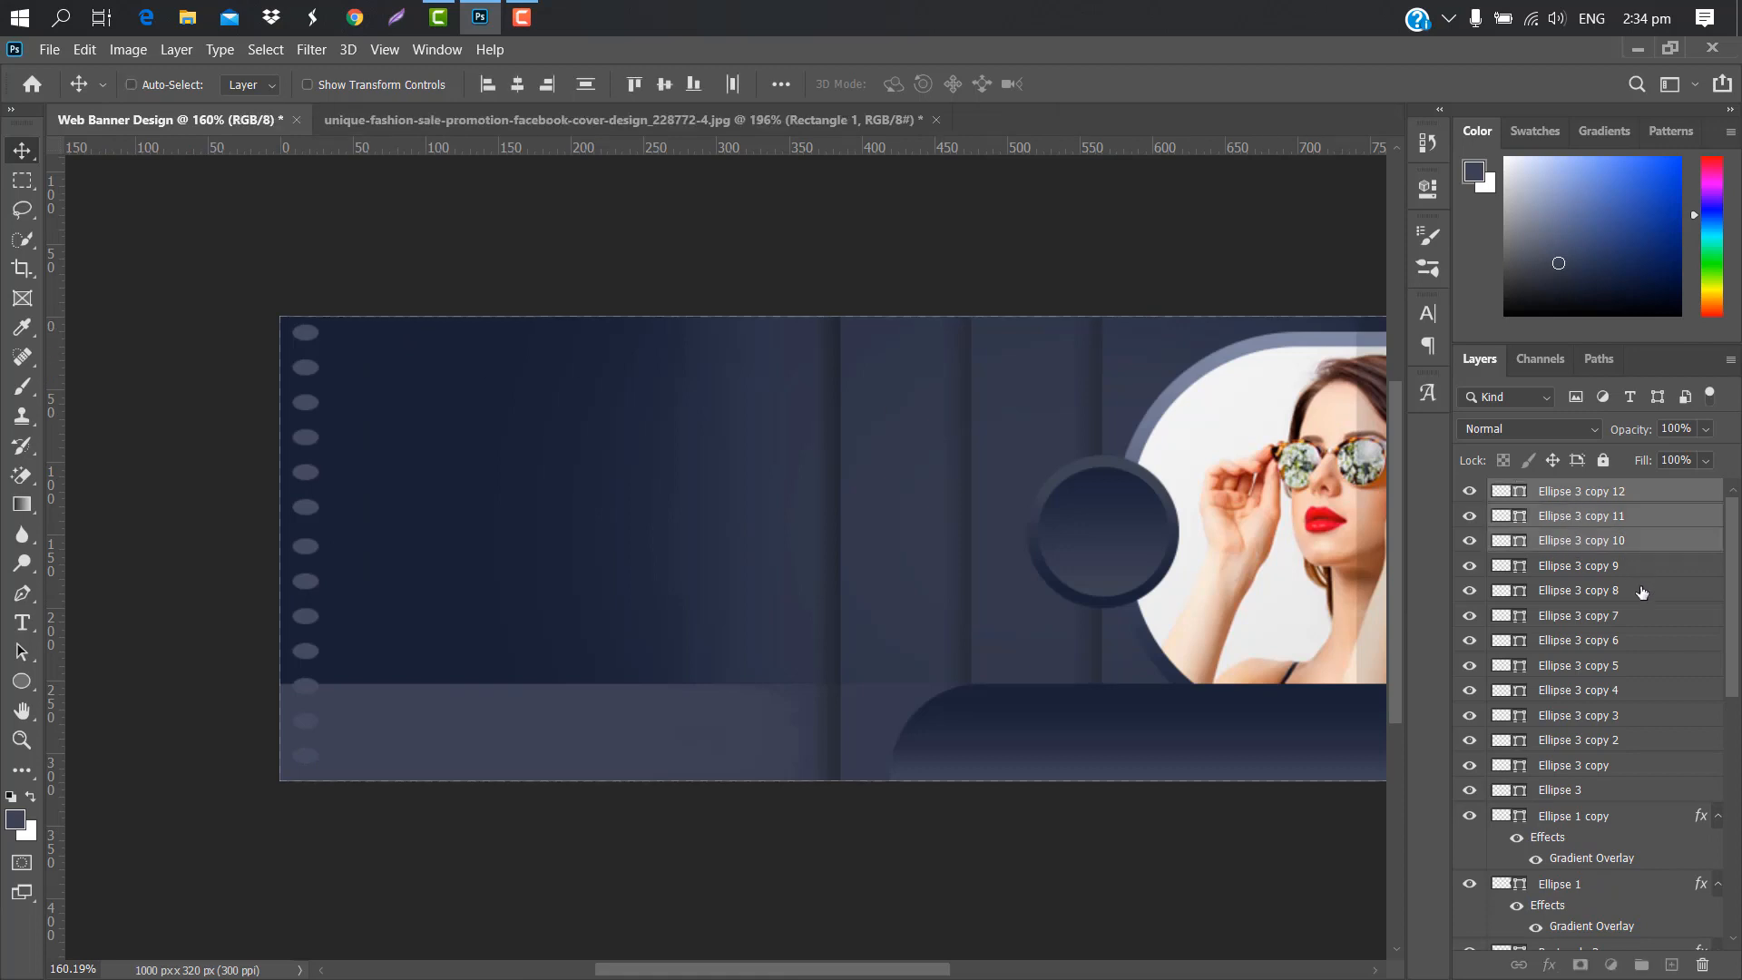
{"action": "left_click", "coordinate": [1639, 566], "text": "ctrl"}
{"action": "left_click", "coordinate": [1633, 591], "text": "ctrl"}
{"action": "left_click", "coordinate": [1637, 616], "text": "ctrl"}
{"action": "left_click", "coordinate": [1636, 641], "text": "ctrl"}
{"action": "left_click", "coordinate": [1636, 666], "text": "ctrl"}
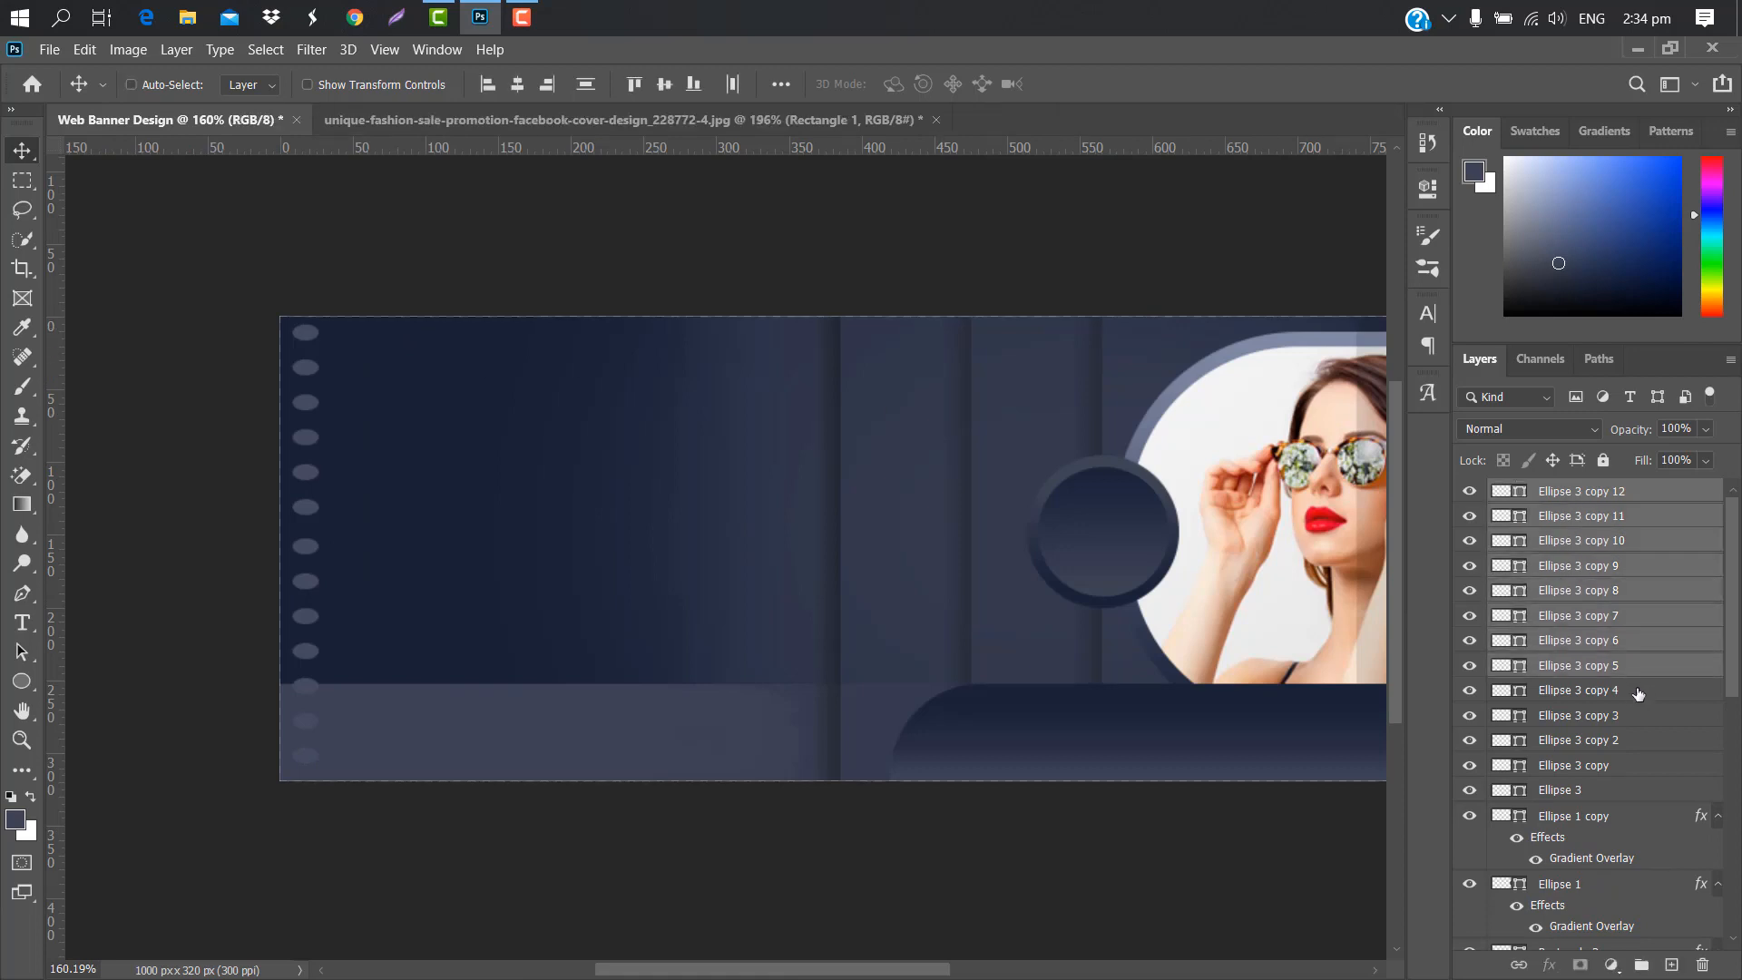
{"action": "left_click", "coordinate": [1638, 690], "text": "ctrl"}
{"action": "left_click", "coordinate": [1636, 716], "text": "ctrl"}
{"action": "left_click", "coordinate": [1632, 740], "text": "ctrl"}
{"action": "left_click", "coordinate": [1624, 766], "text": "ctrl"}
{"action": "left_click", "coordinate": [1611, 793], "text": "ctrl"}
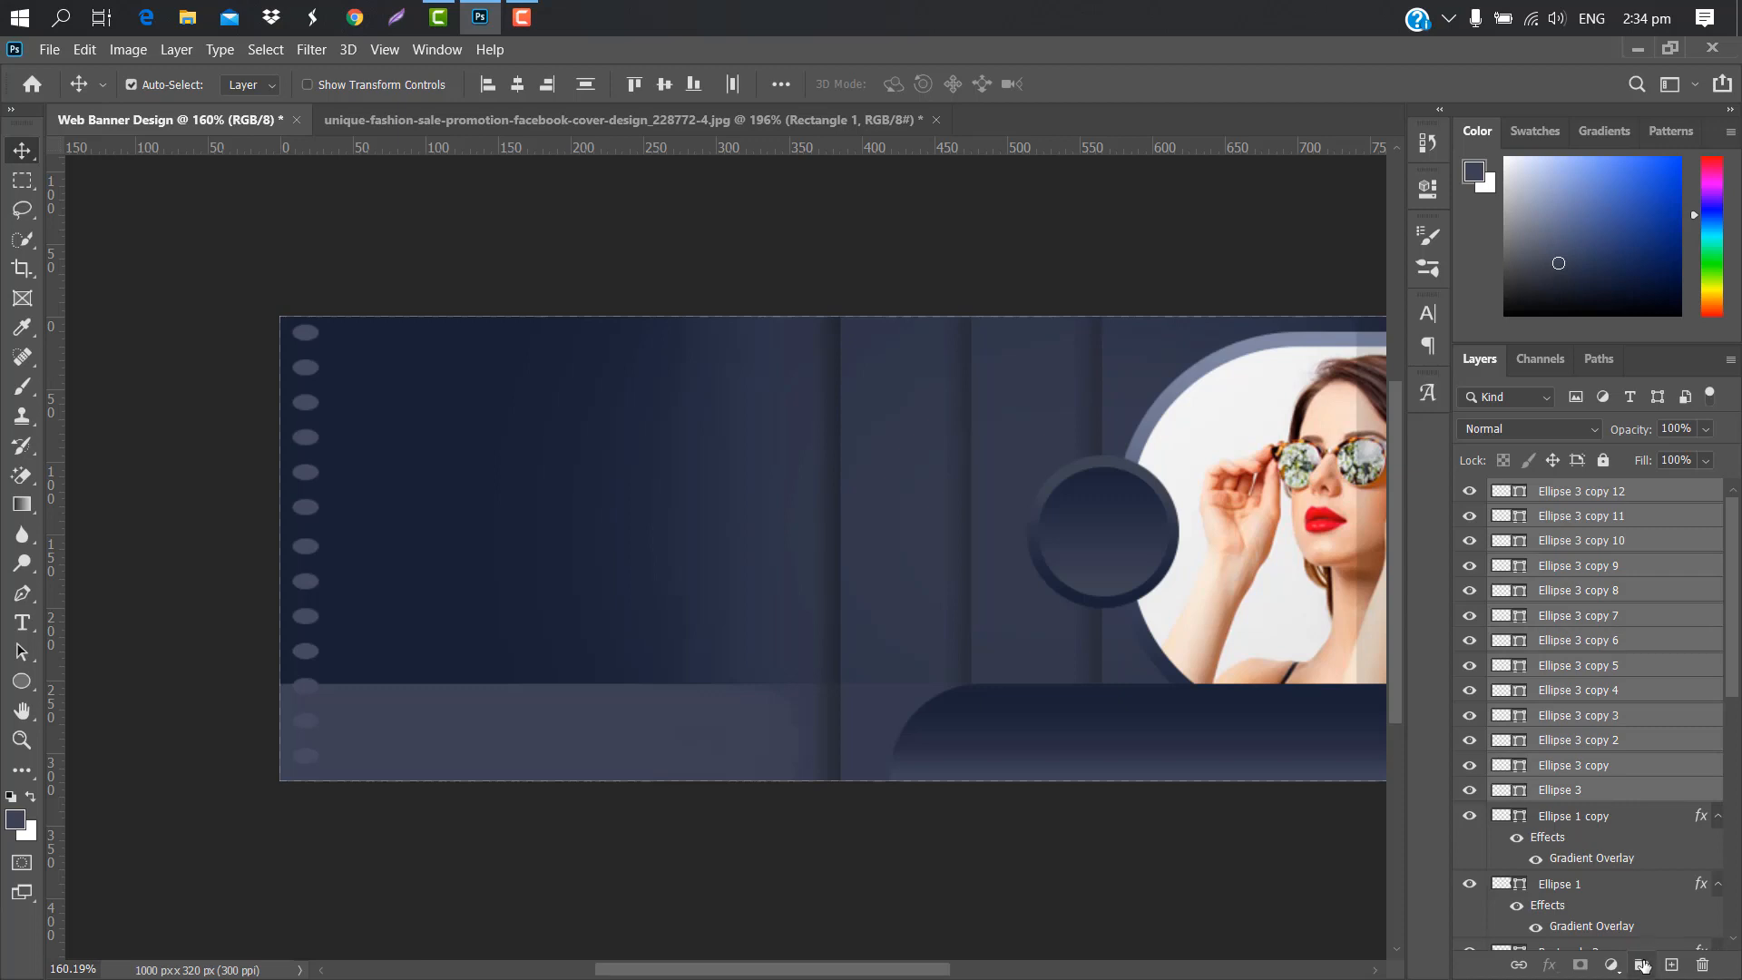
{"action": "left_click", "coordinate": [1643, 964]}
- Duplicate the ellipse column group and offset the copy right and slightly down to X 36 px, Y 170 px, staggering the dots
{"action": "left_click_drag", "start_coordinate": [1648, 496], "coordinate": [1670, 964]}
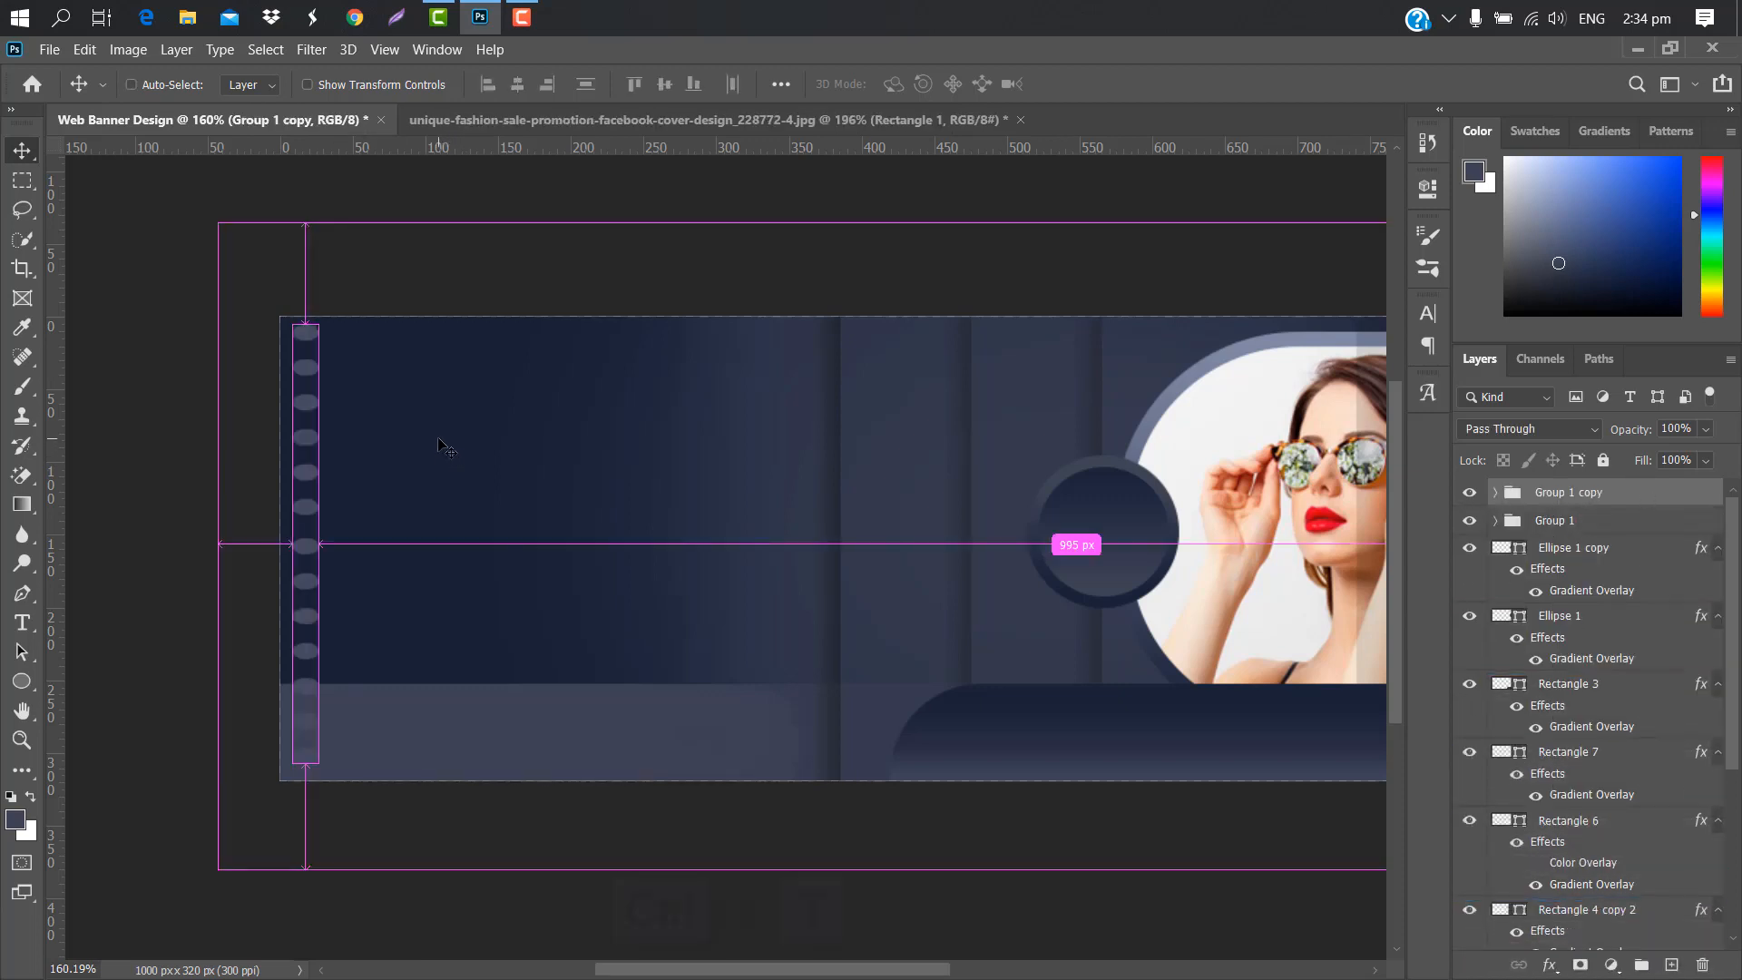
{"action": "key", "text": "ctrl+t"}
{"action": "scroll", "coordinate": [295, 440], "scroll_direction": "up", "scroll_amount": 4}
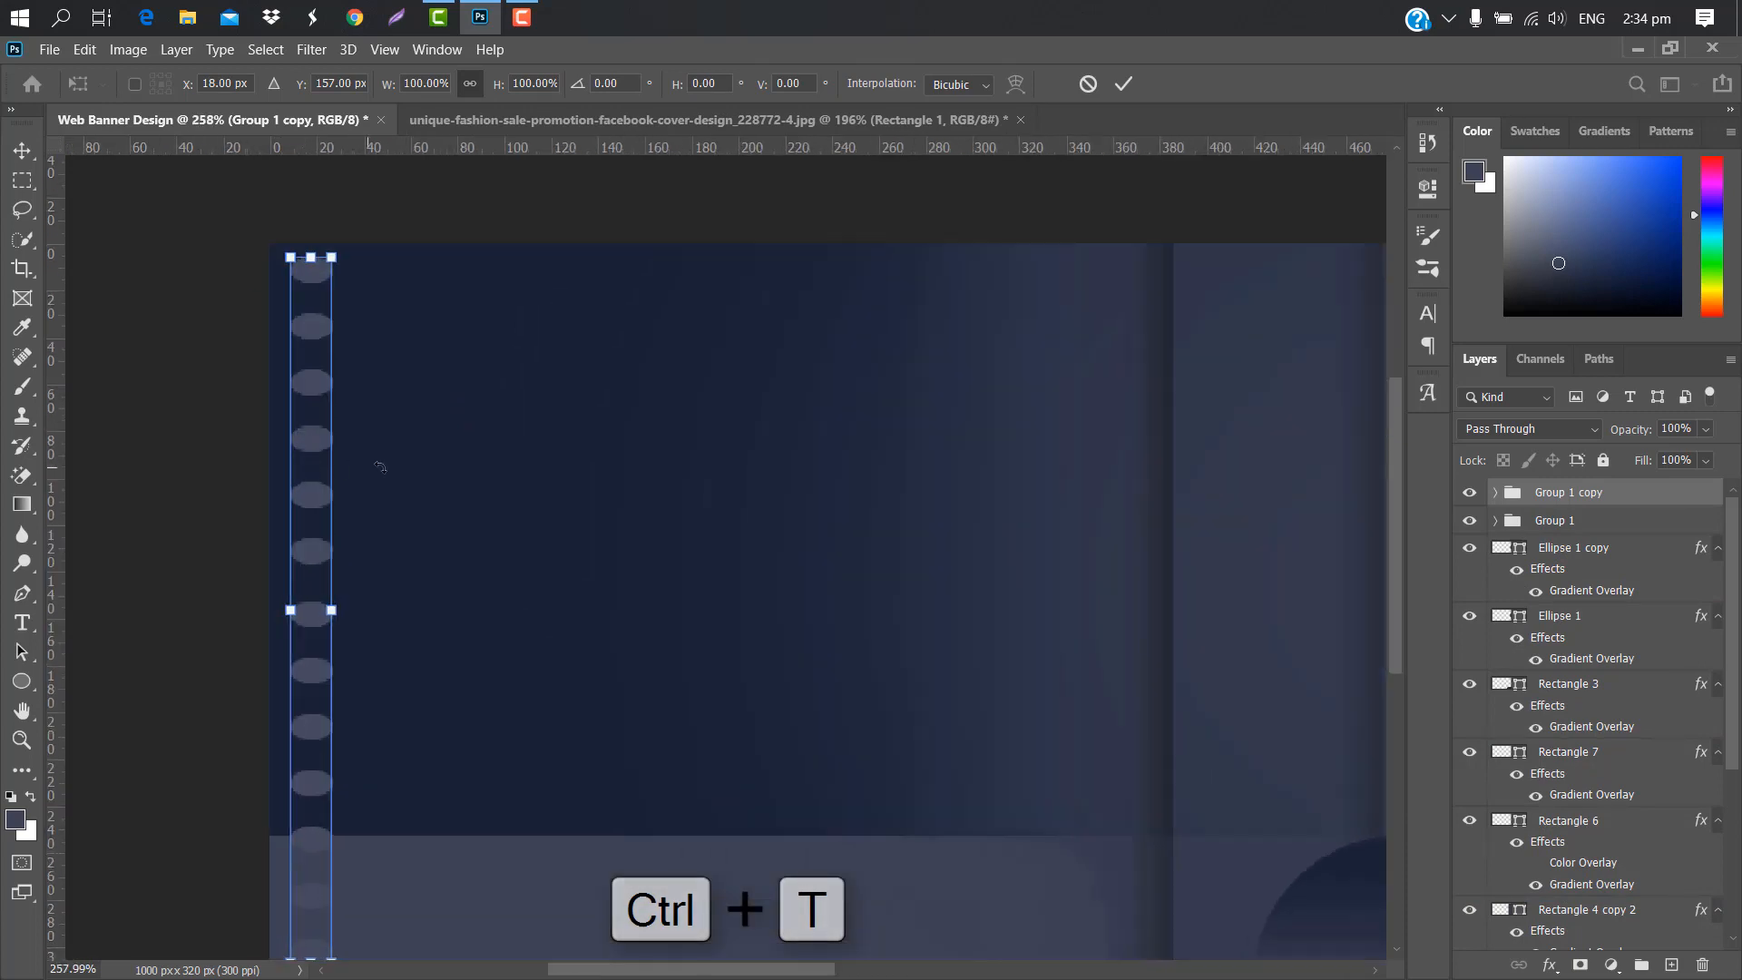
{"action": "left_click_drag", "start_coordinate": [320, 465], "coordinate": [339, 465]}
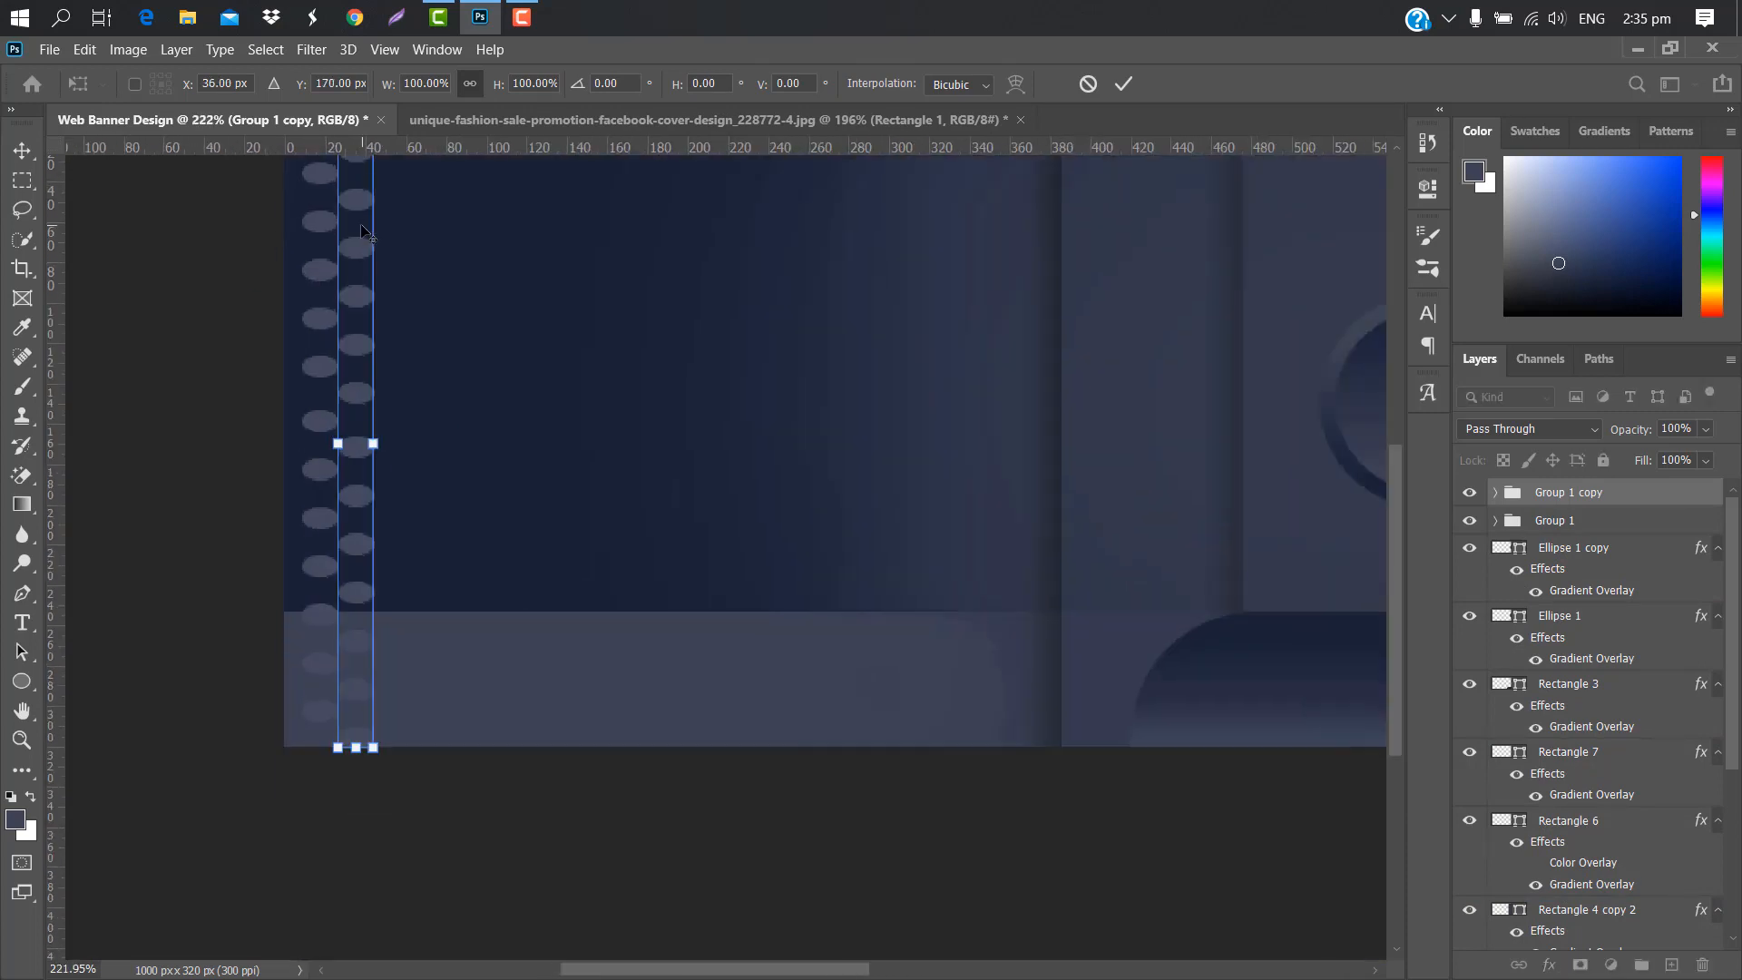
{"action": "left_click", "coordinate": [1123, 83]}
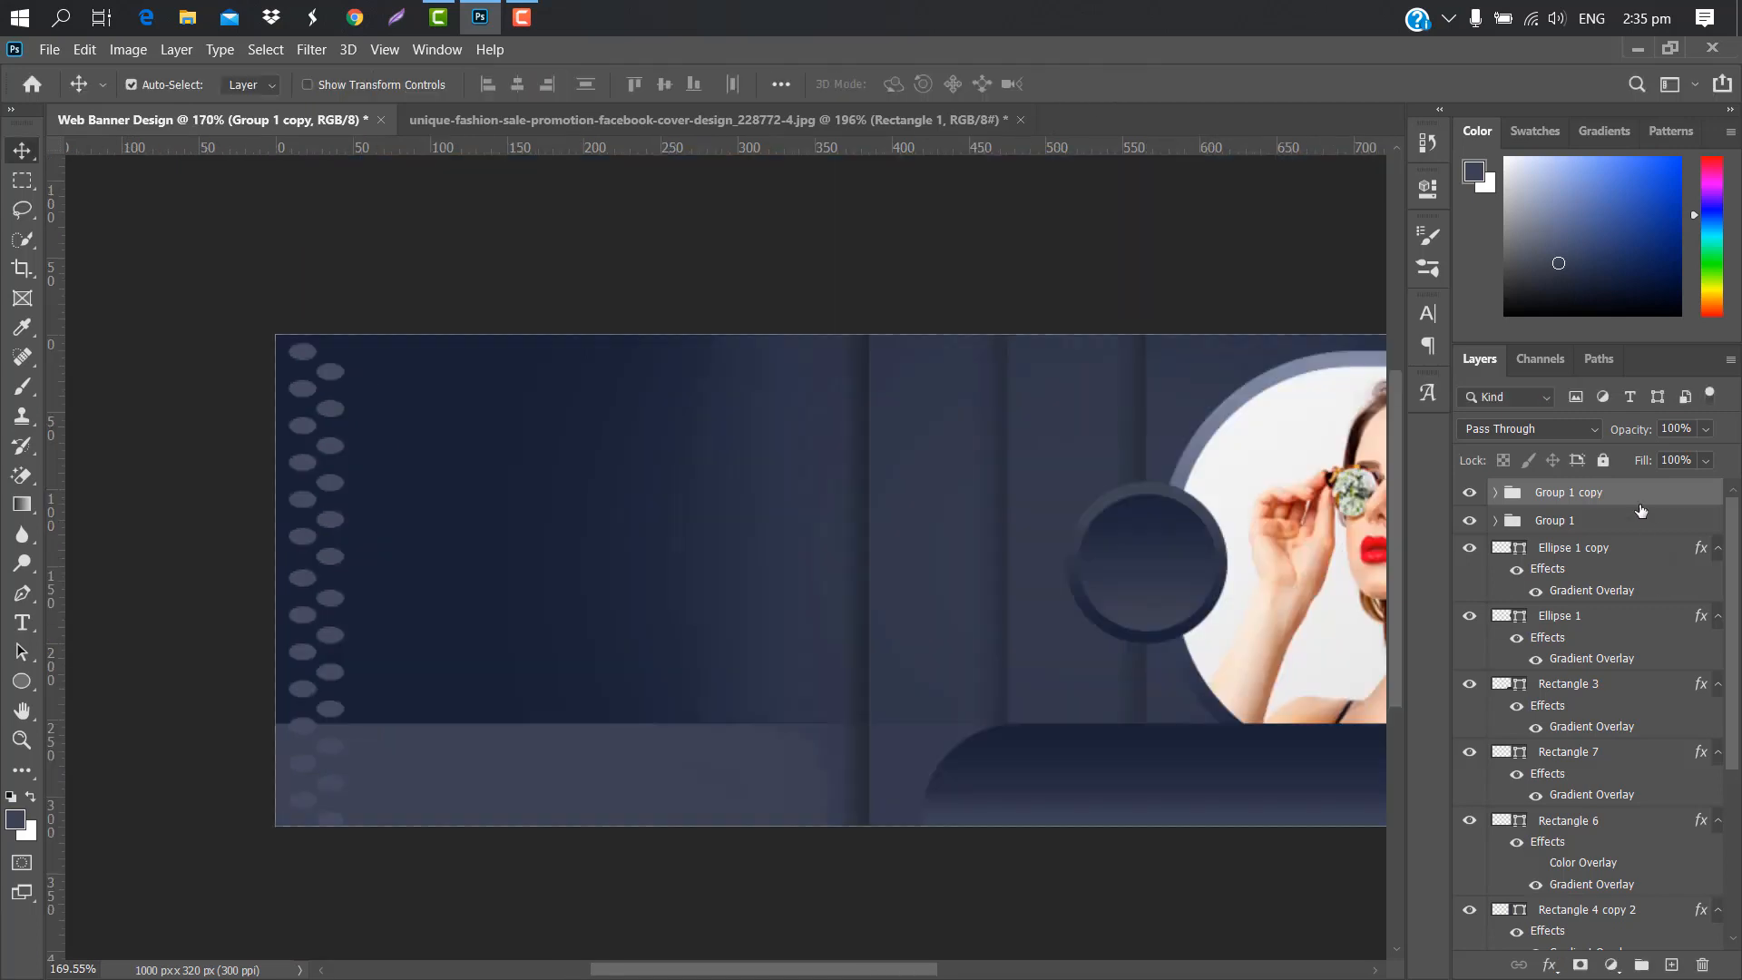
- Group the two ellipse columns and place a duplicate of that group beside them at X 66 px, Y 164 px
{"action": "left_click", "coordinate": [1641, 520], "text": "shift"}
{"action": "left_click", "coordinate": [1640, 966]}
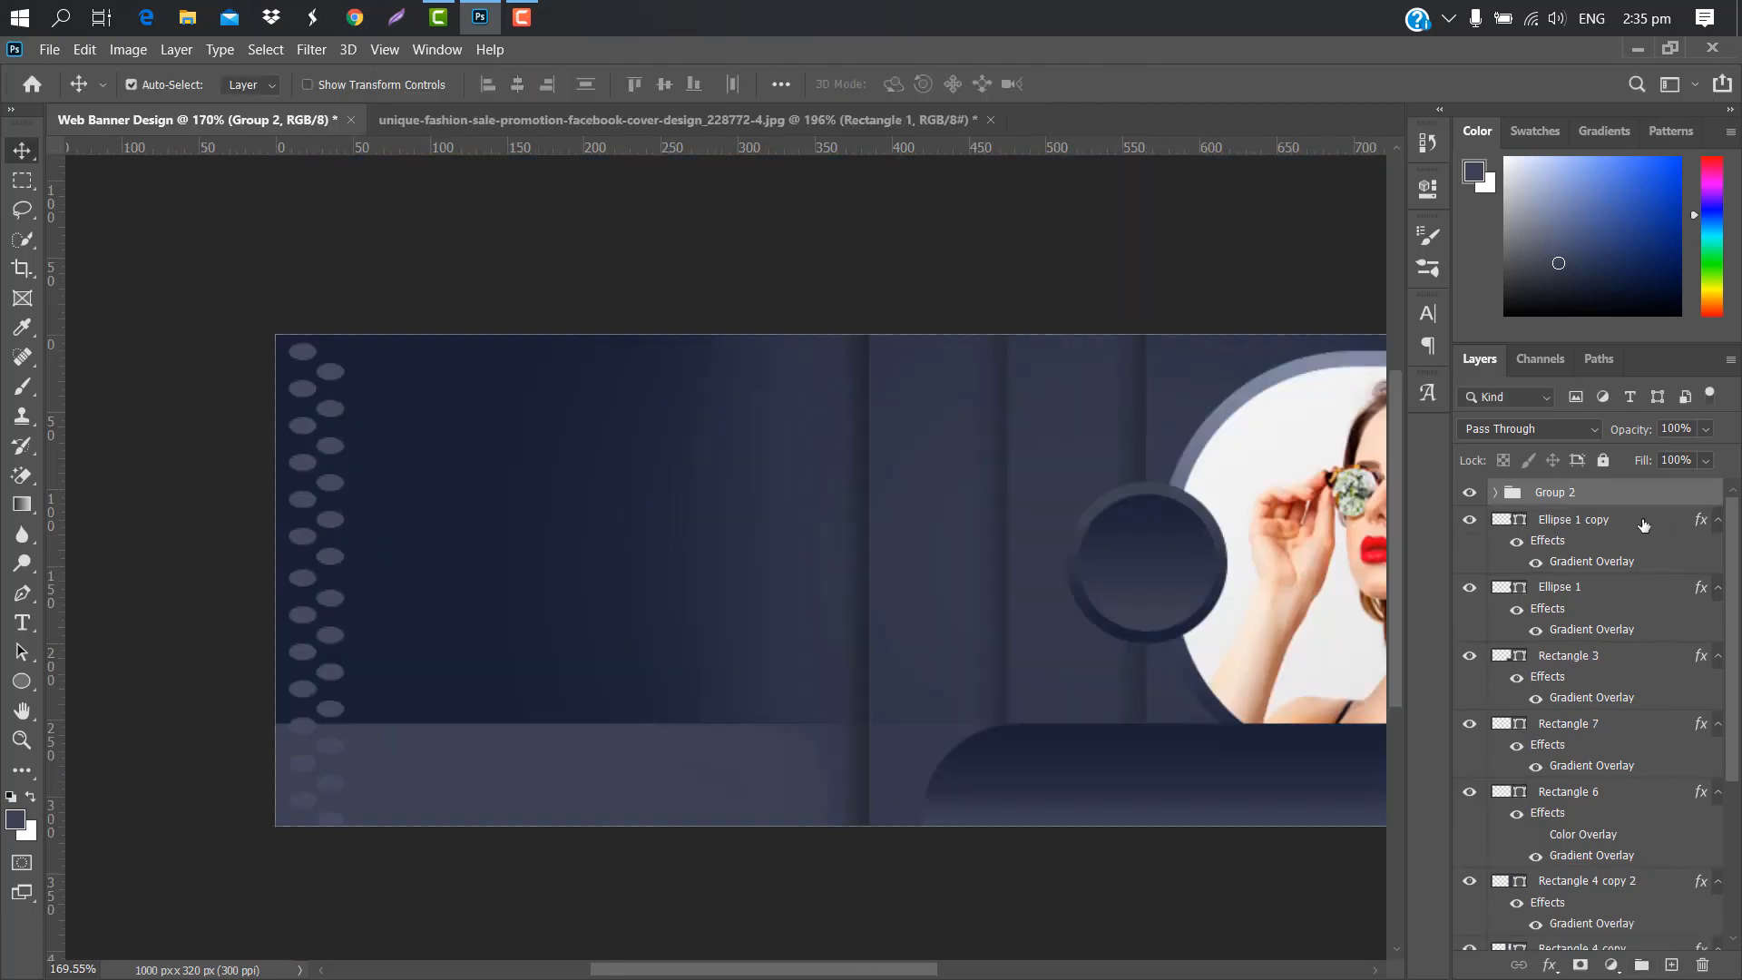
{"action": "key", "text": "ctrl+j"}
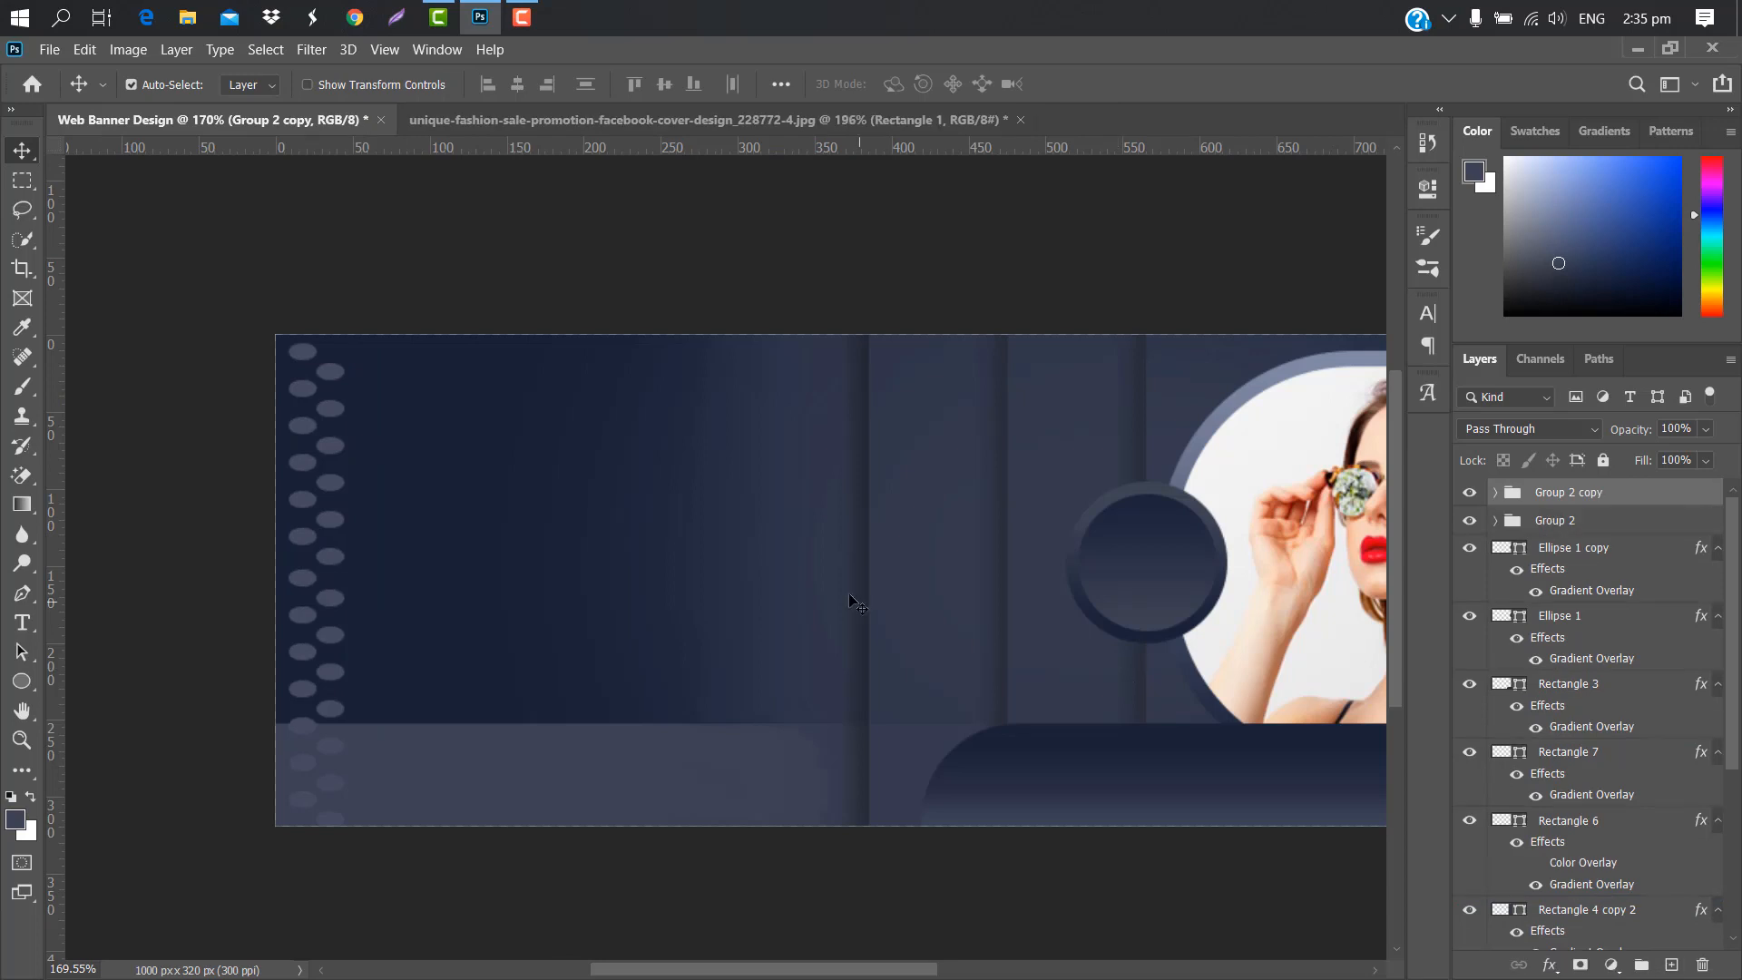
{"action": "key", "text": "ctrl+t"}
{"action": "key", "text": "ctrl+t"}
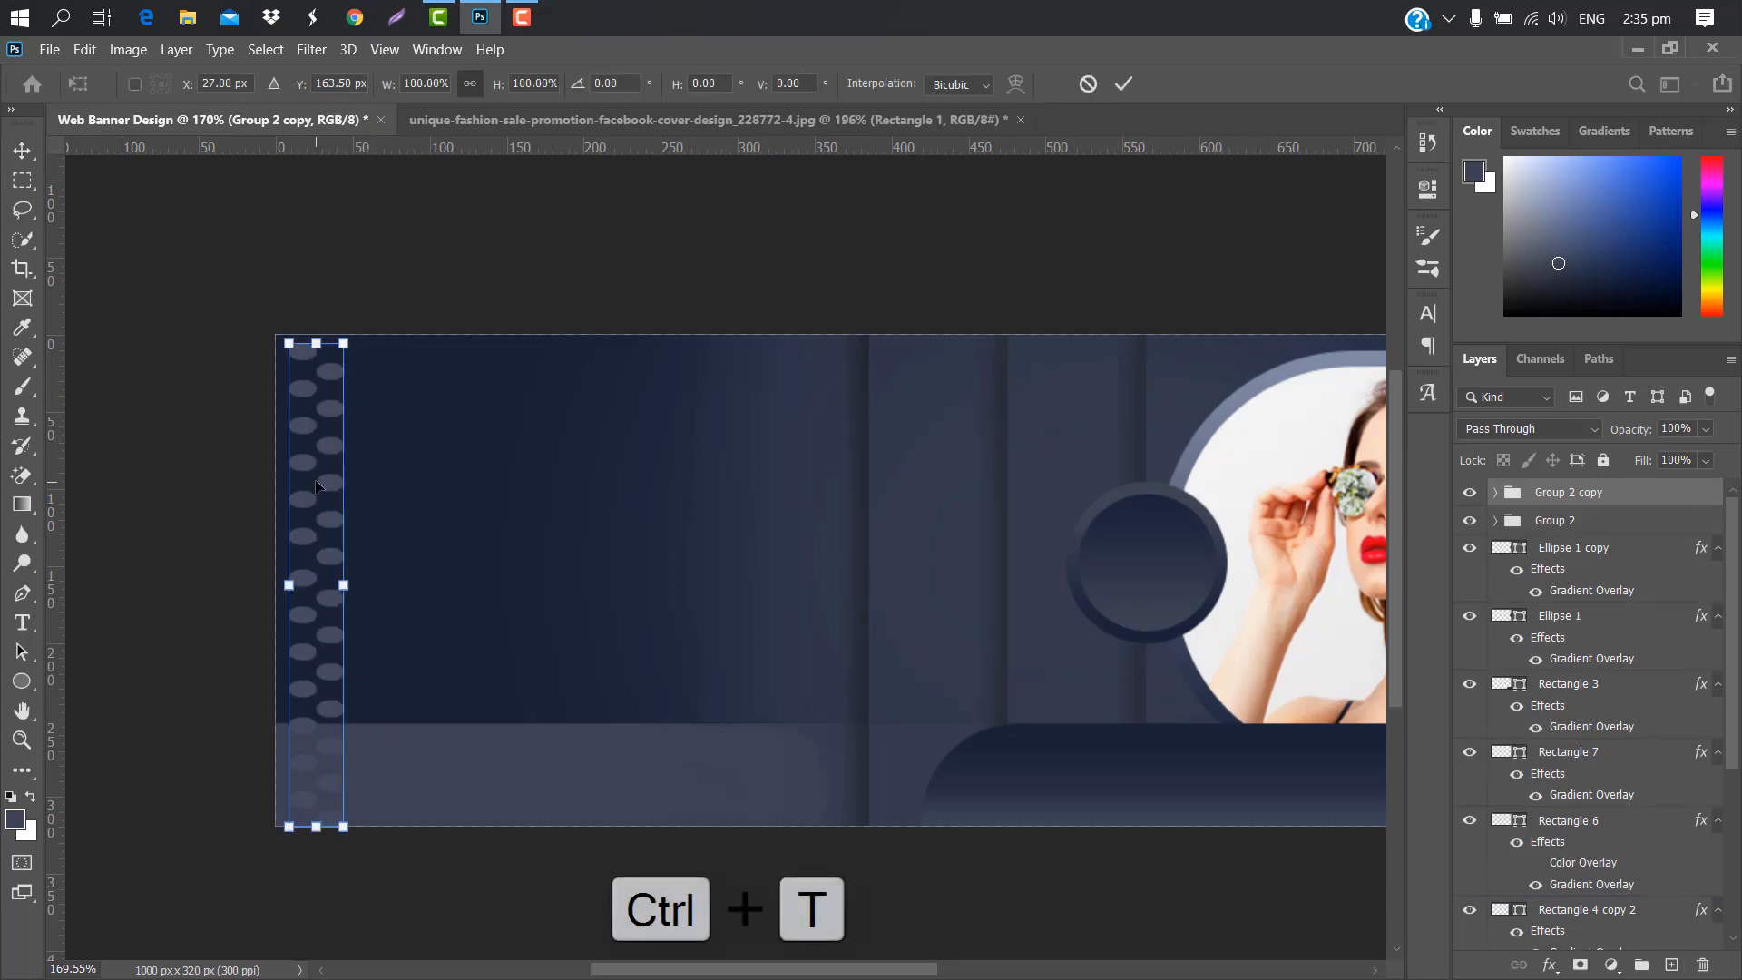
{"action": "left_click_drag", "start_coordinate": [316, 486], "coordinate": [382, 497]}
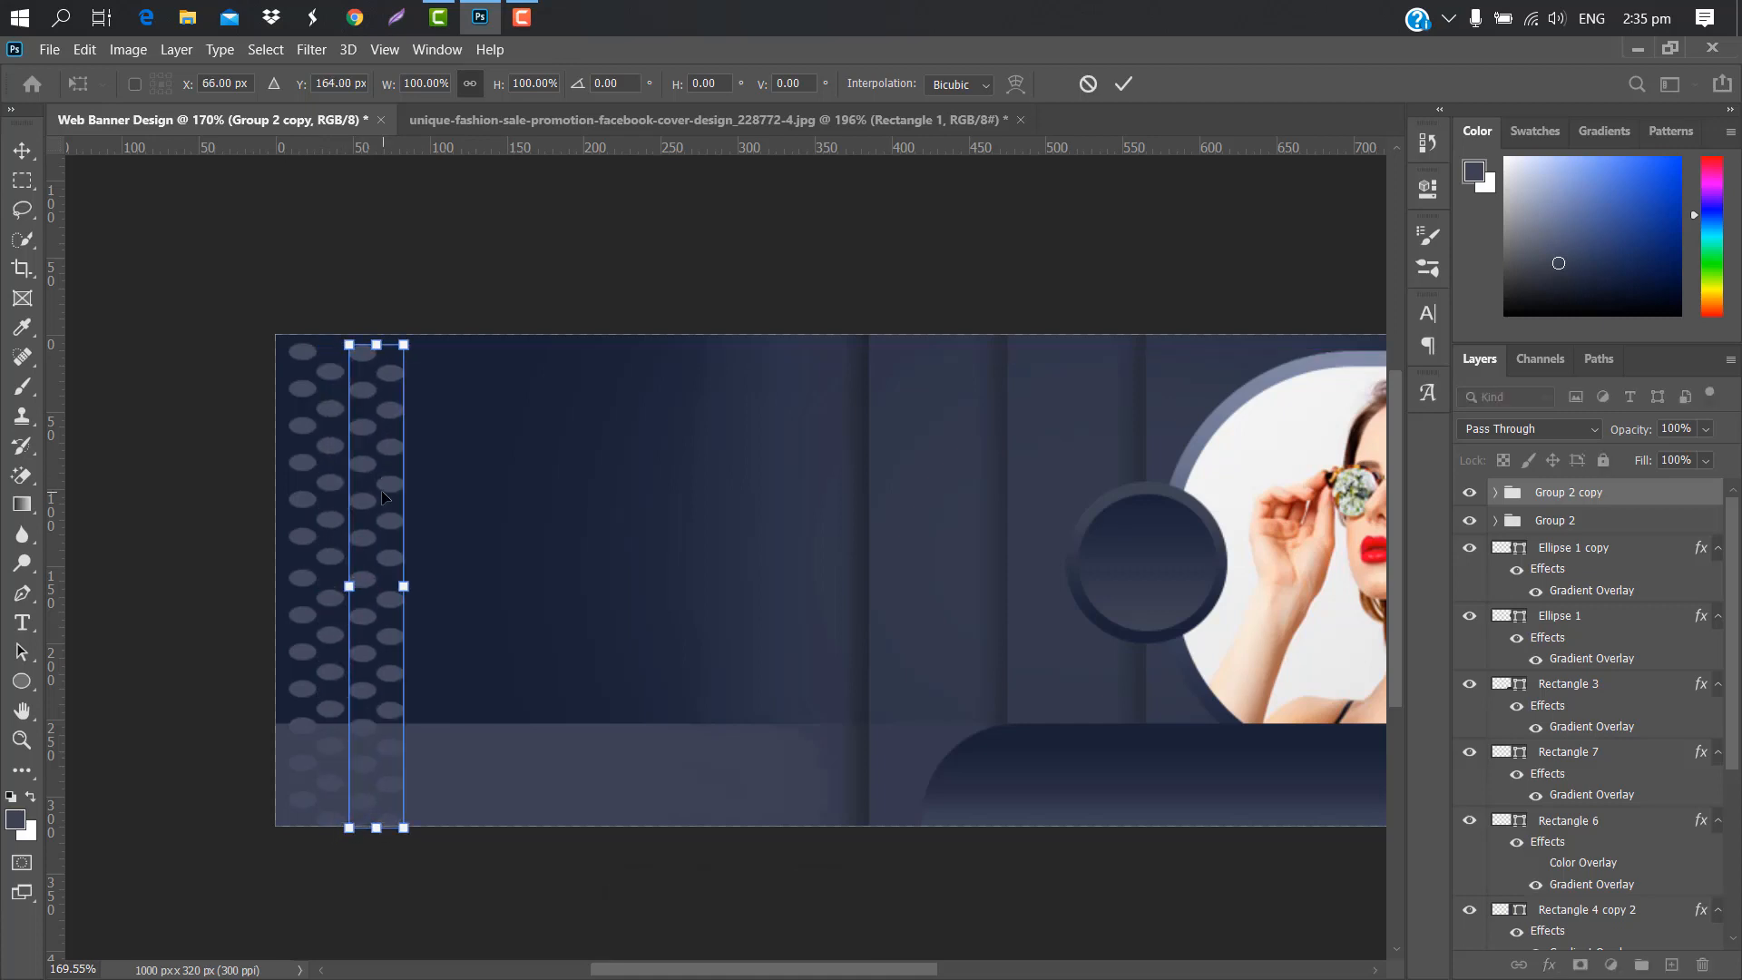
{"action": "left_click", "coordinate": [1123, 84]}
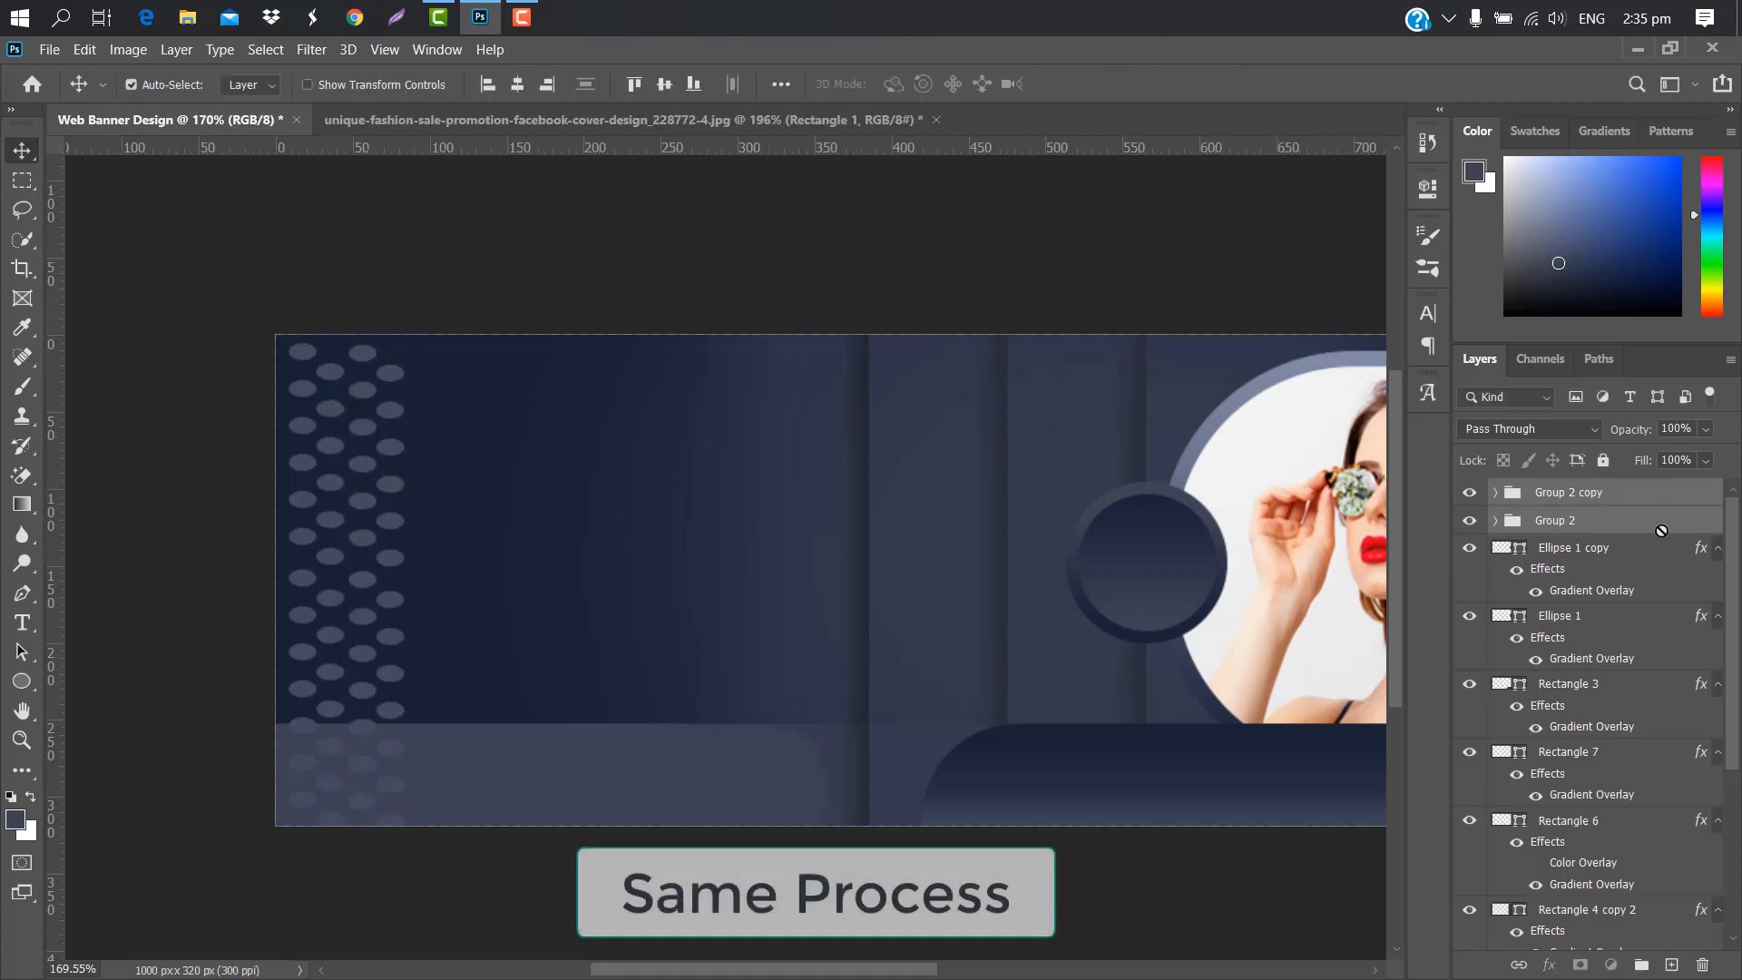
- Group the four ellipse columns and place a duplicate of that group beside them at X 121.5 px, Y 164.5 px
{"action": "left_click", "coordinate": [1673, 965]}
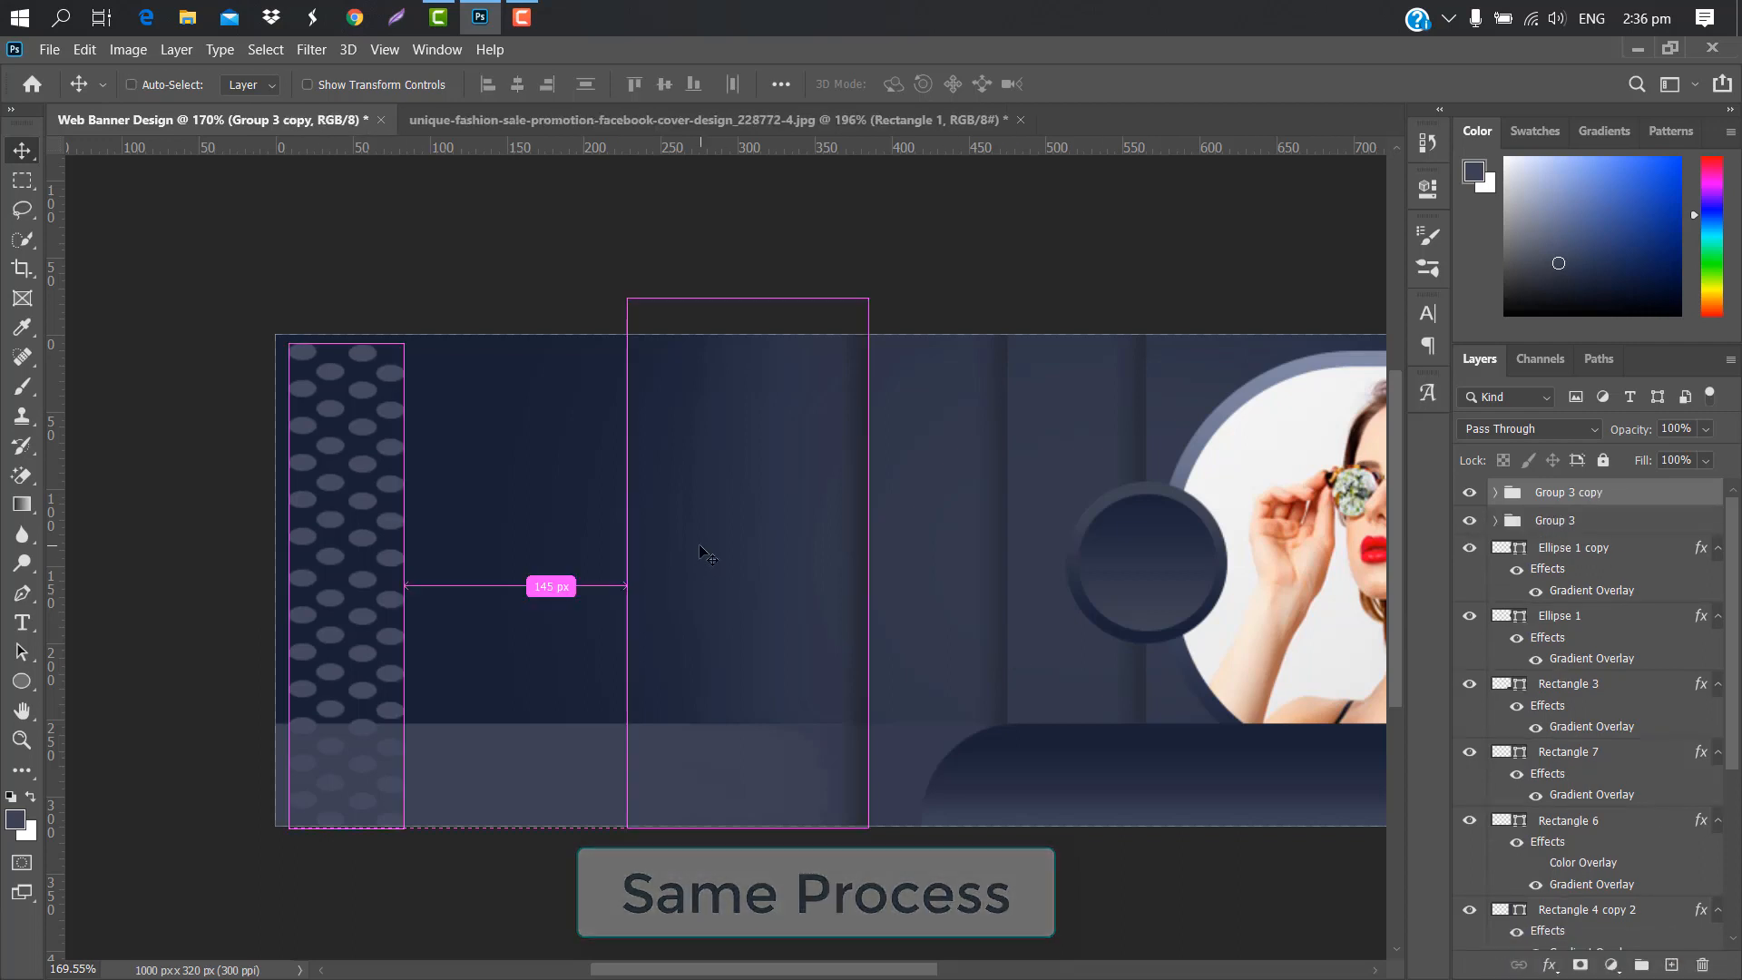
{"action": "key", "text": "ctrl+t"}
{"action": "left_click_drag", "start_coordinate": [342, 626], "coordinate": [467, 513]}
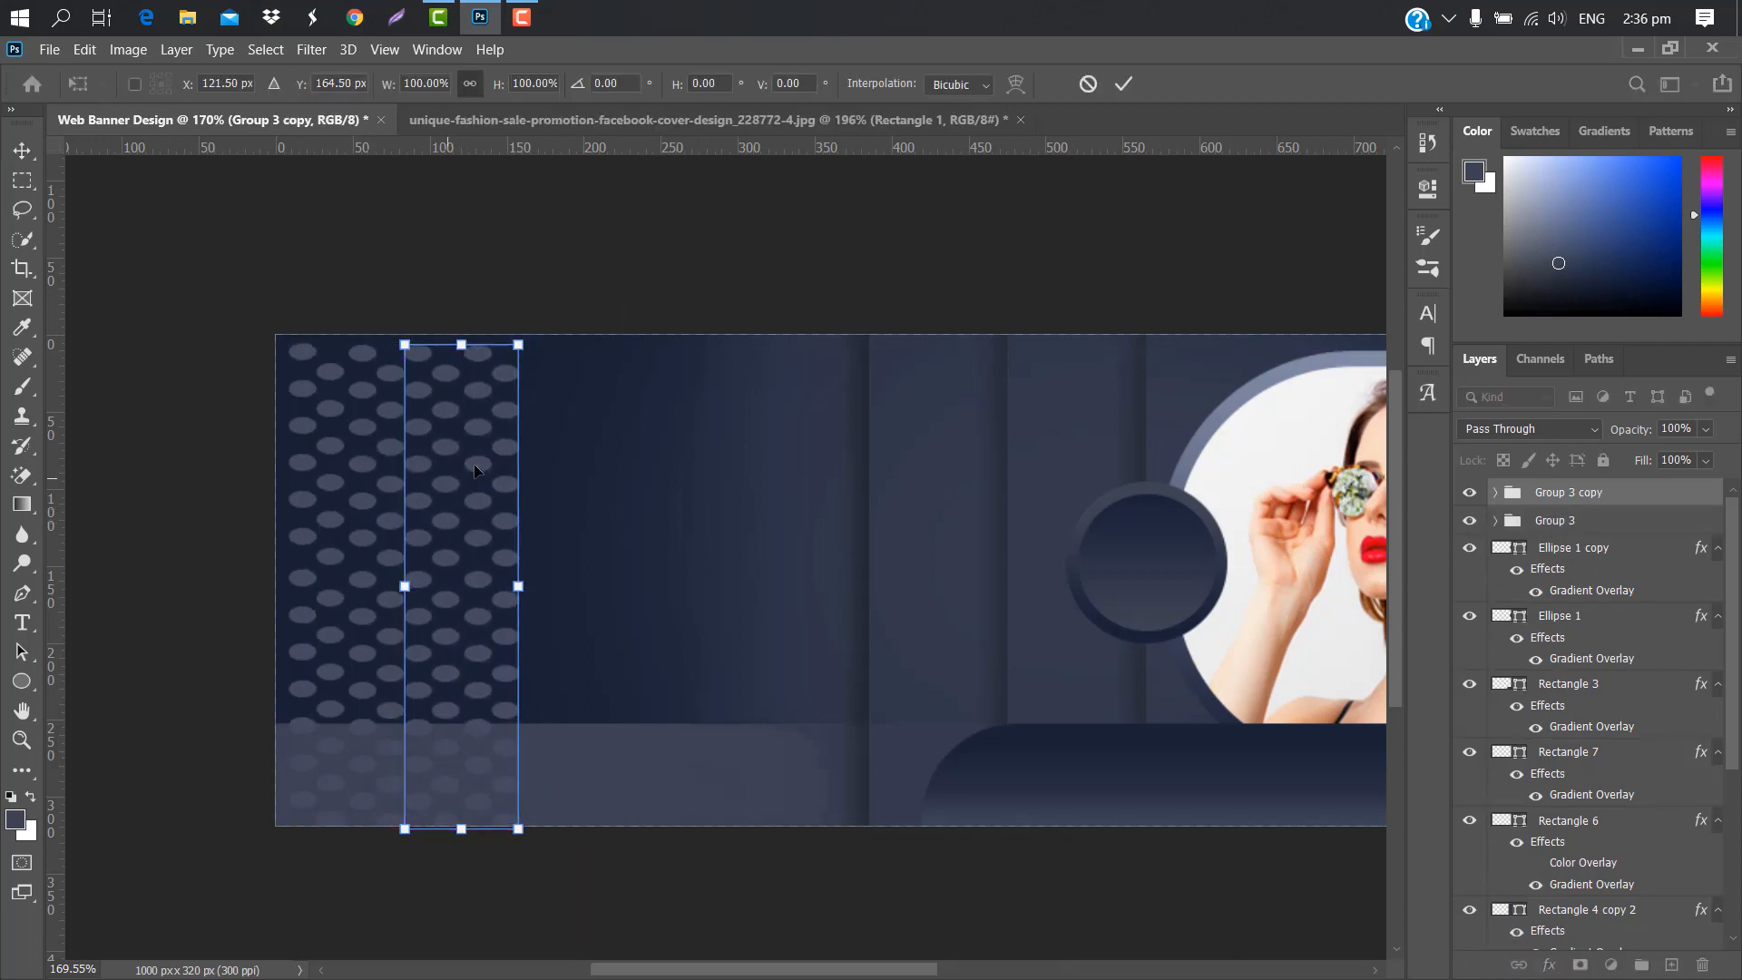
{"action": "left_click", "coordinate": [1124, 83]}
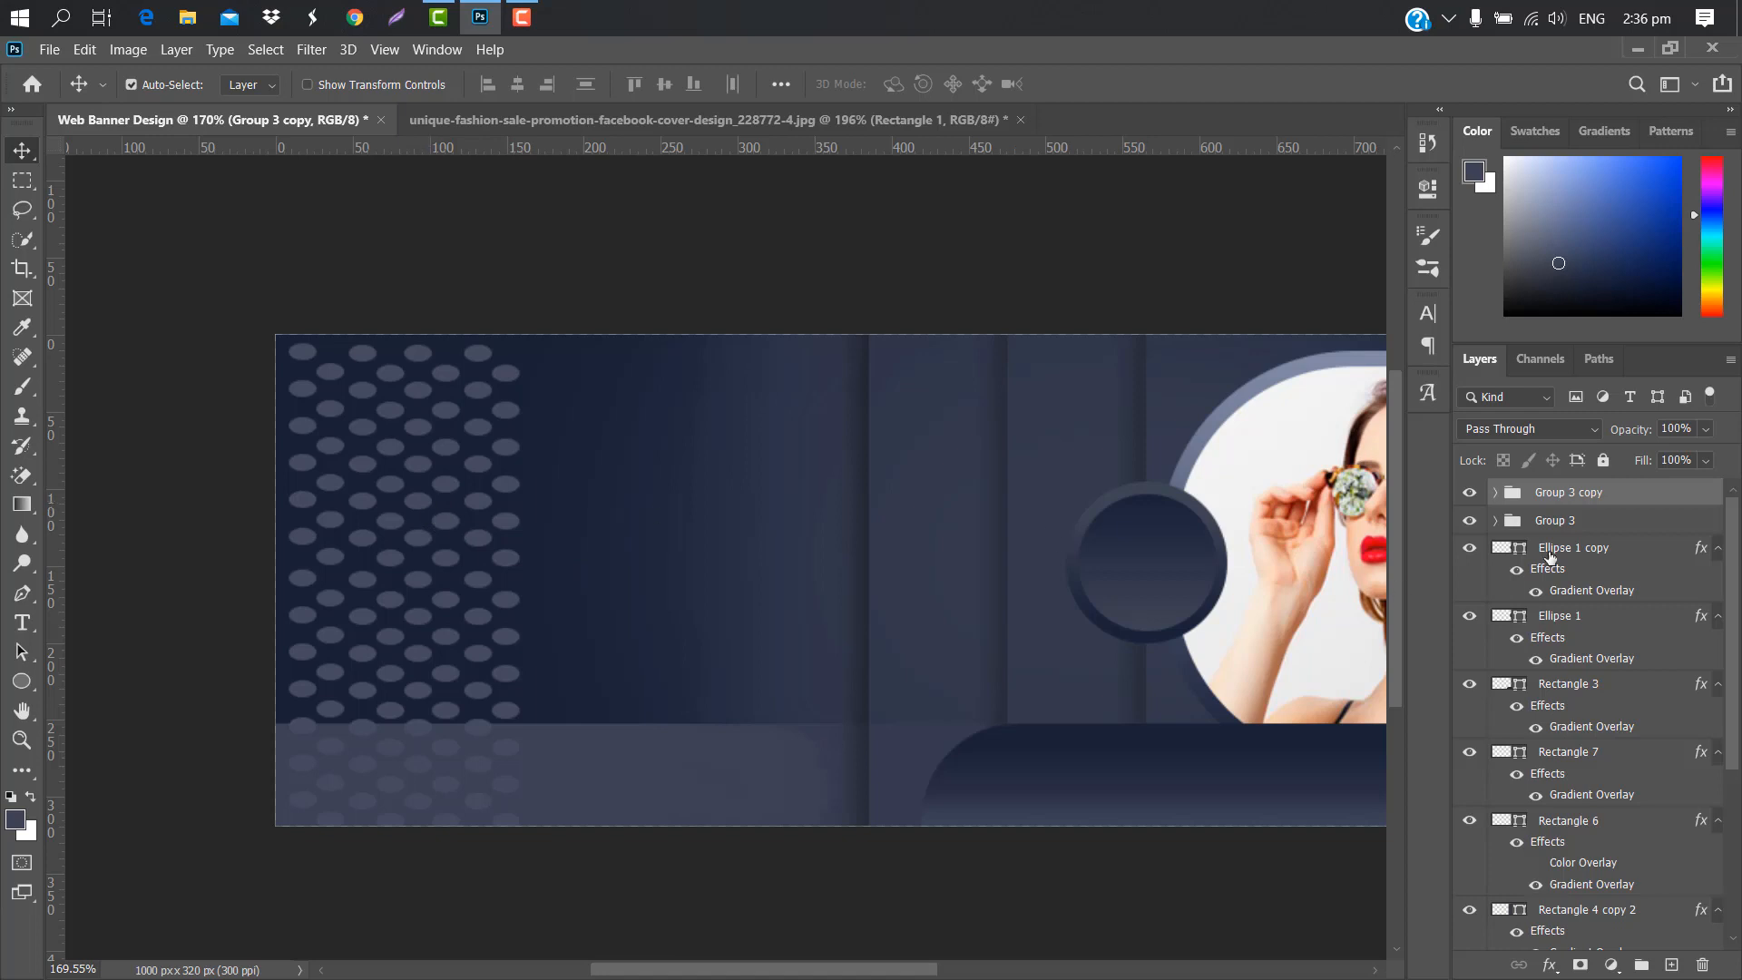
- Group the two eight-column dot groups' parents, Group 3 and Group 3 copy, and place a duplicate beside them at X 232.50 px, Y 165.25 px
{"action": "left_click", "coordinate": [1626, 521], "text": "shift"}
{"action": "left_click", "coordinate": [1642, 966]}
{"action": "left_click_drag", "start_coordinate": [1625, 494], "coordinate": [1671, 964]}
{"action": "key", "text": "ctrl+t"}
{"action": "left_click_drag", "start_coordinate": [382, 589], "coordinate": [616, 596]}
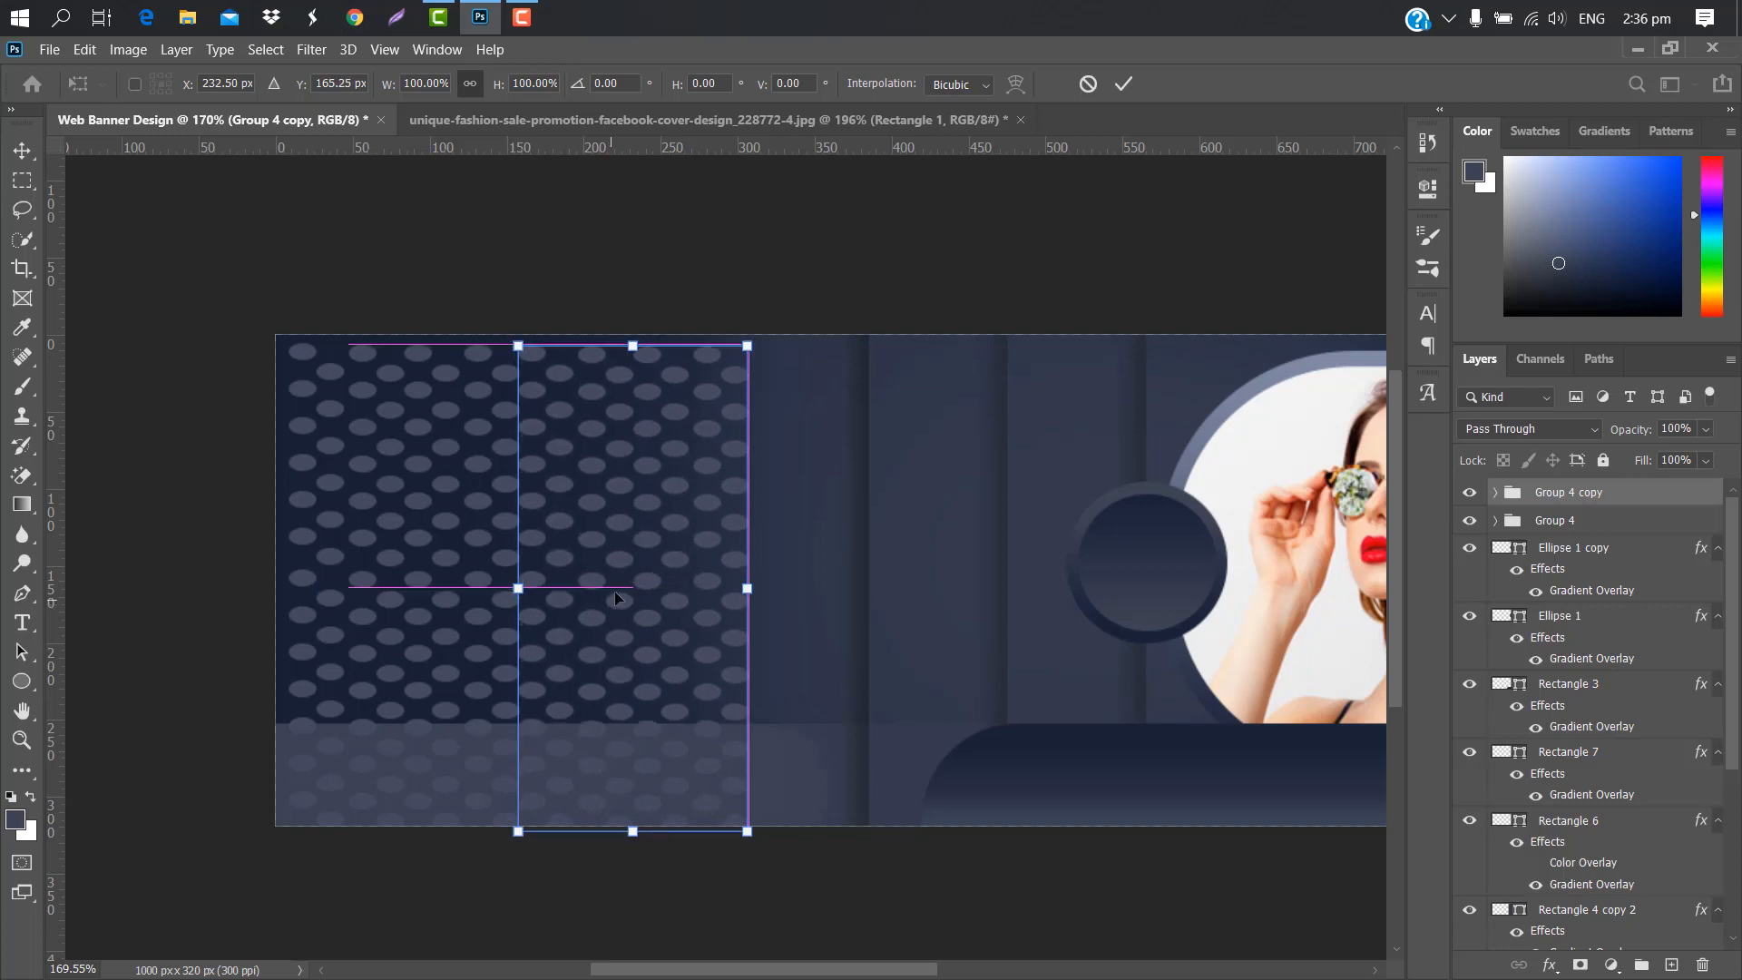
{"action": "left_click", "coordinate": [1123, 84]}
- Group Group 4 and Group 4 copy and place a duplicate beside them, extending the dot pattern to the portrait
{"action": "left_click", "coordinate": [1619, 520], "text": "shift"}
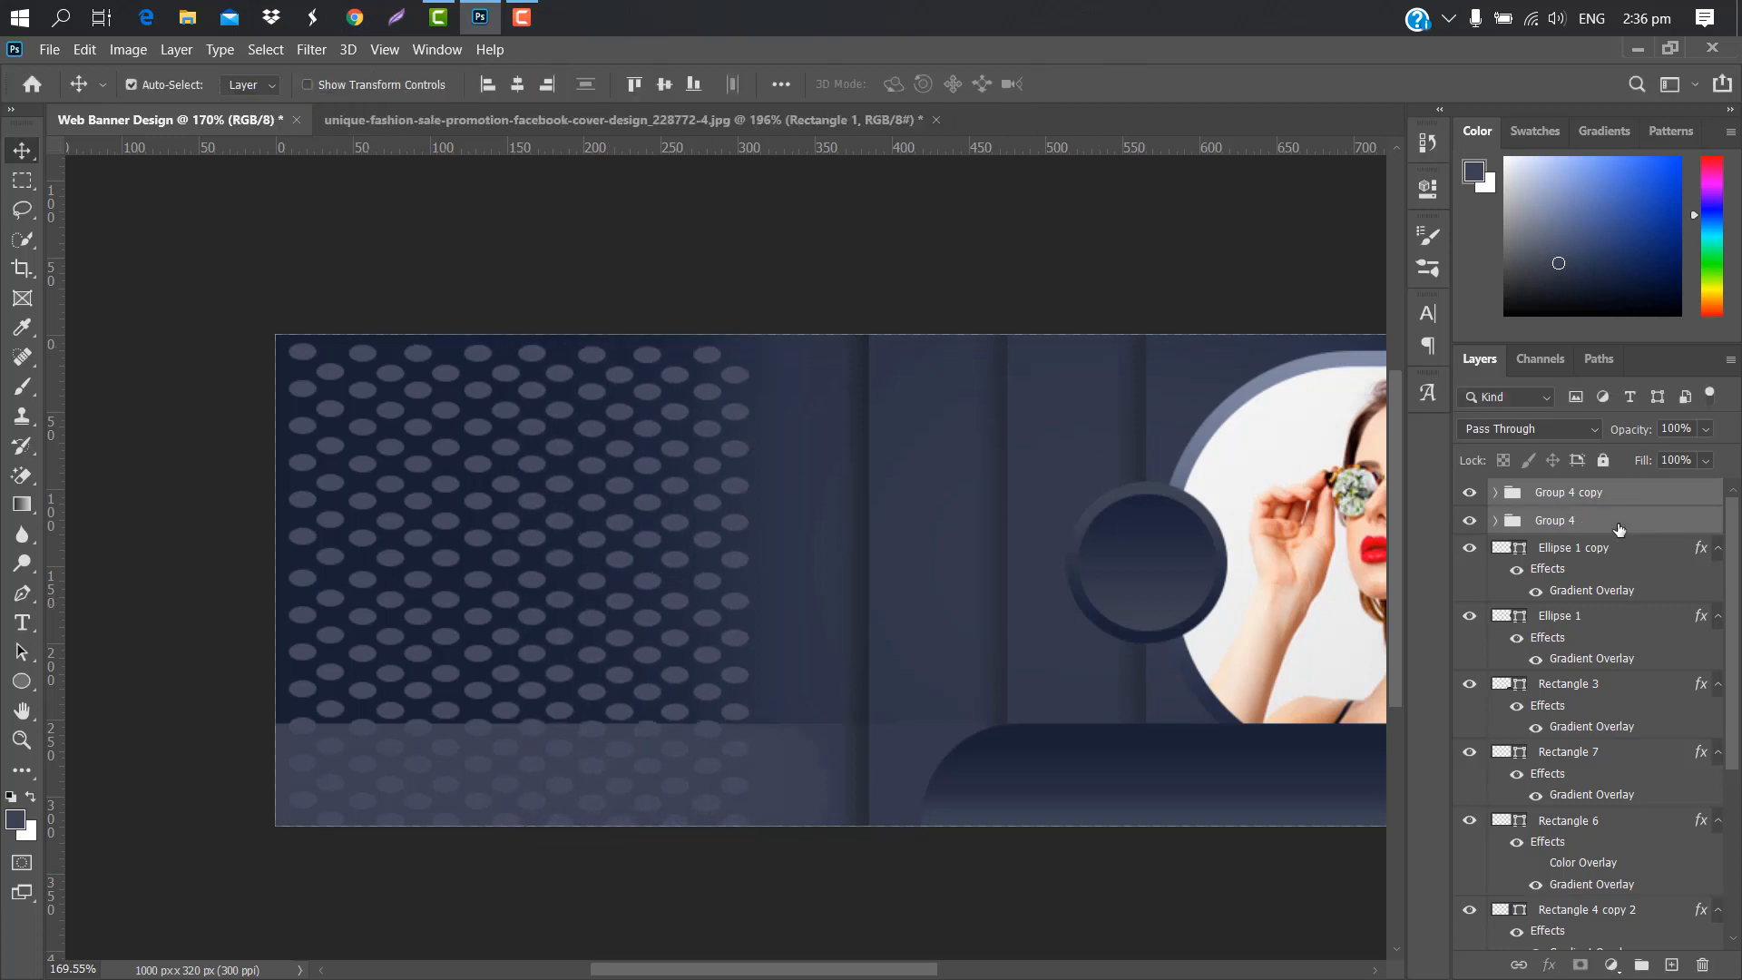
{"action": "left_click", "coordinate": [1641, 965]}
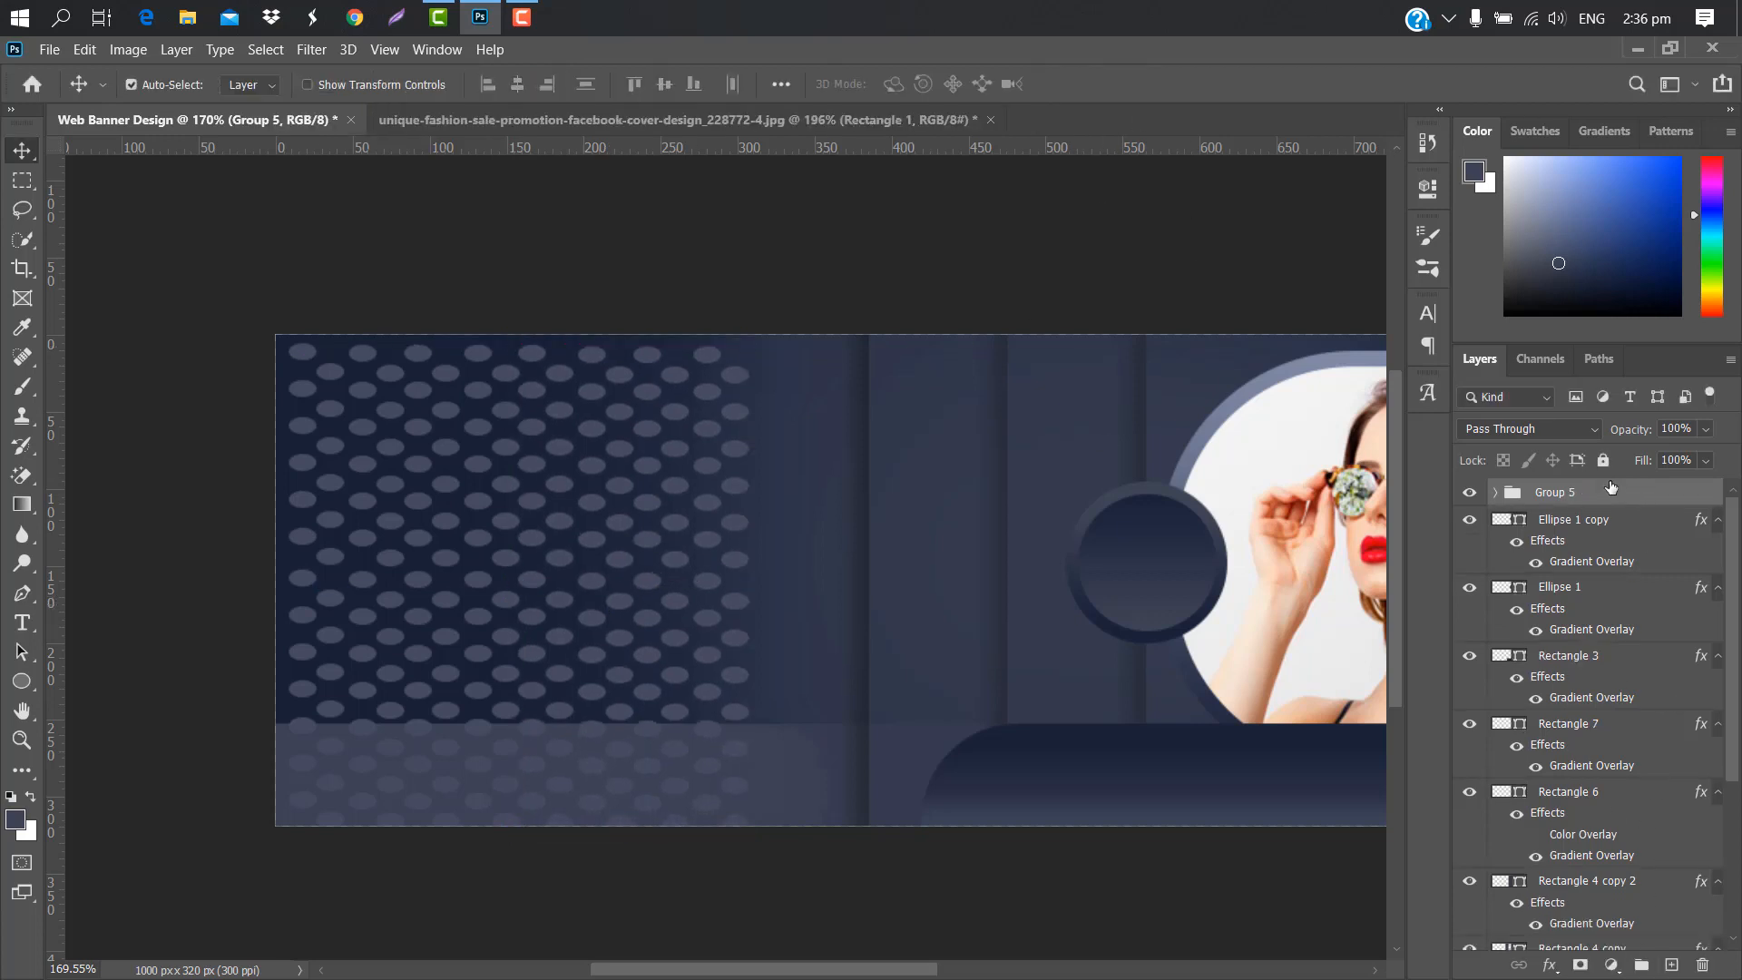
{"action": "left_click_drag", "start_coordinate": [1635, 495], "coordinate": [1672, 965]}
{"action": "key", "text": "ctrl+t"}
{"action": "left_click_drag", "start_coordinate": [666, 534], "coordinate": [966, 540]}
{"action": "key", "text": "Return"}
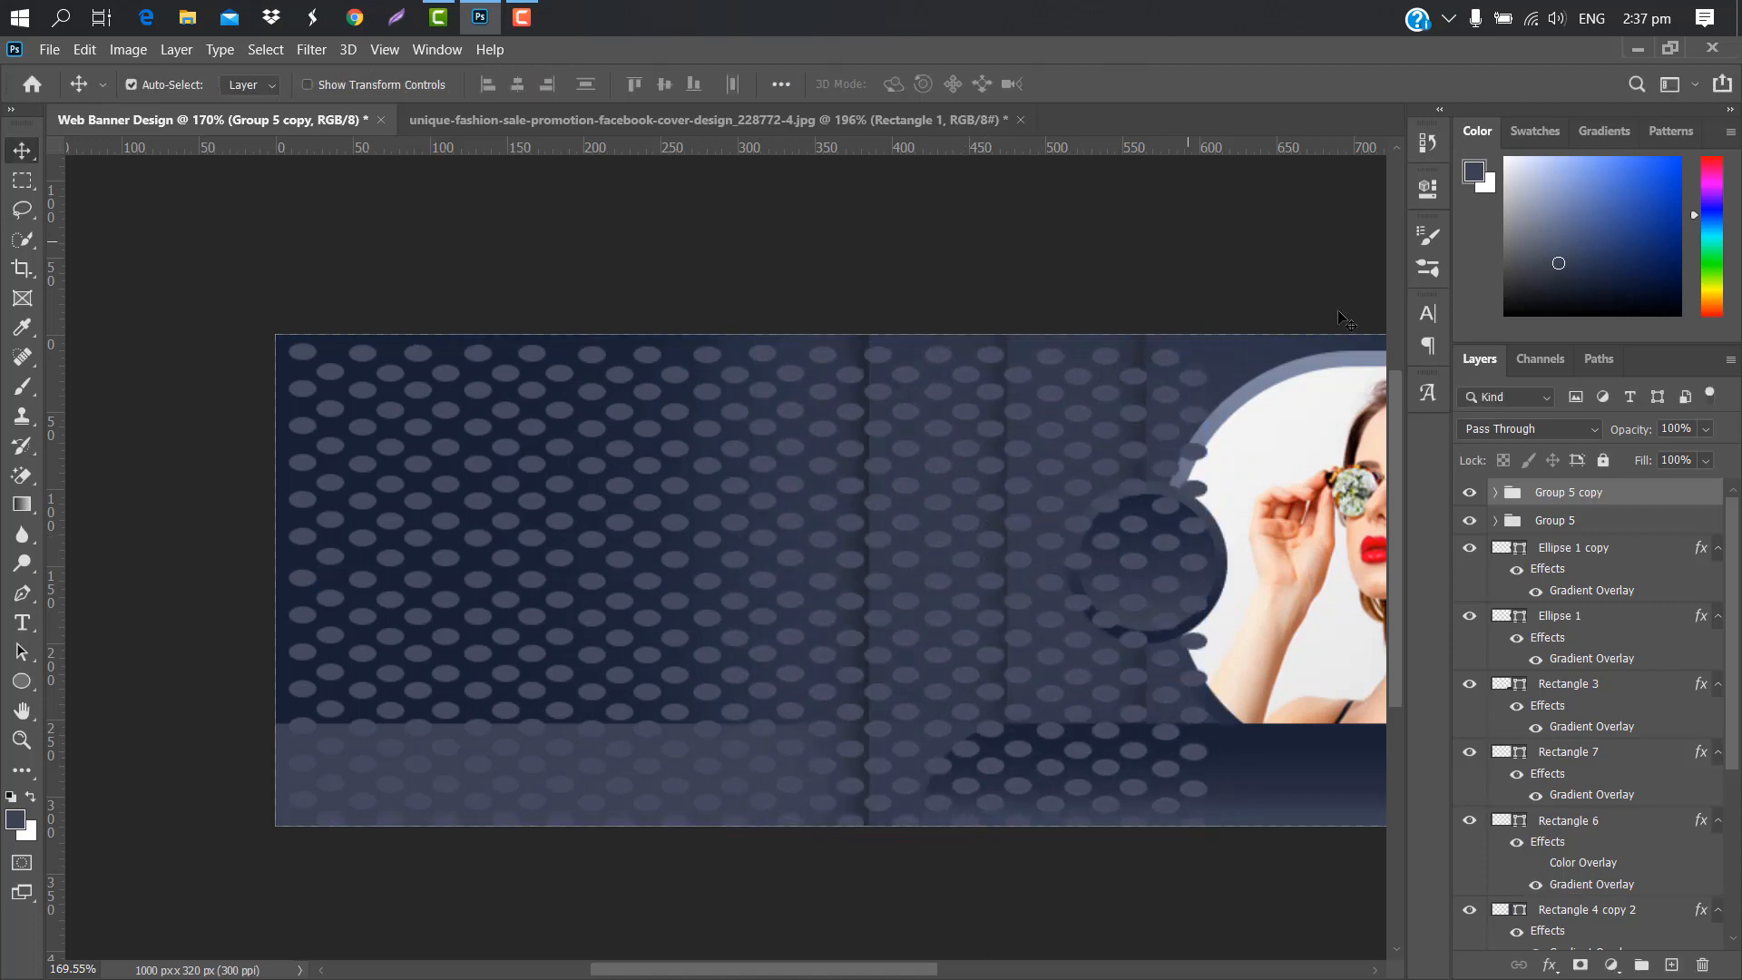
- Combine both halves of the dot pattern in one group and move it down the layer stack beneath Rectangle 4 copy 2
{"action": "left_click", "coordinate": [1614, 529], "text": "ctrl"}
{"action": "left_click", "coordinate": [1643, 964]}
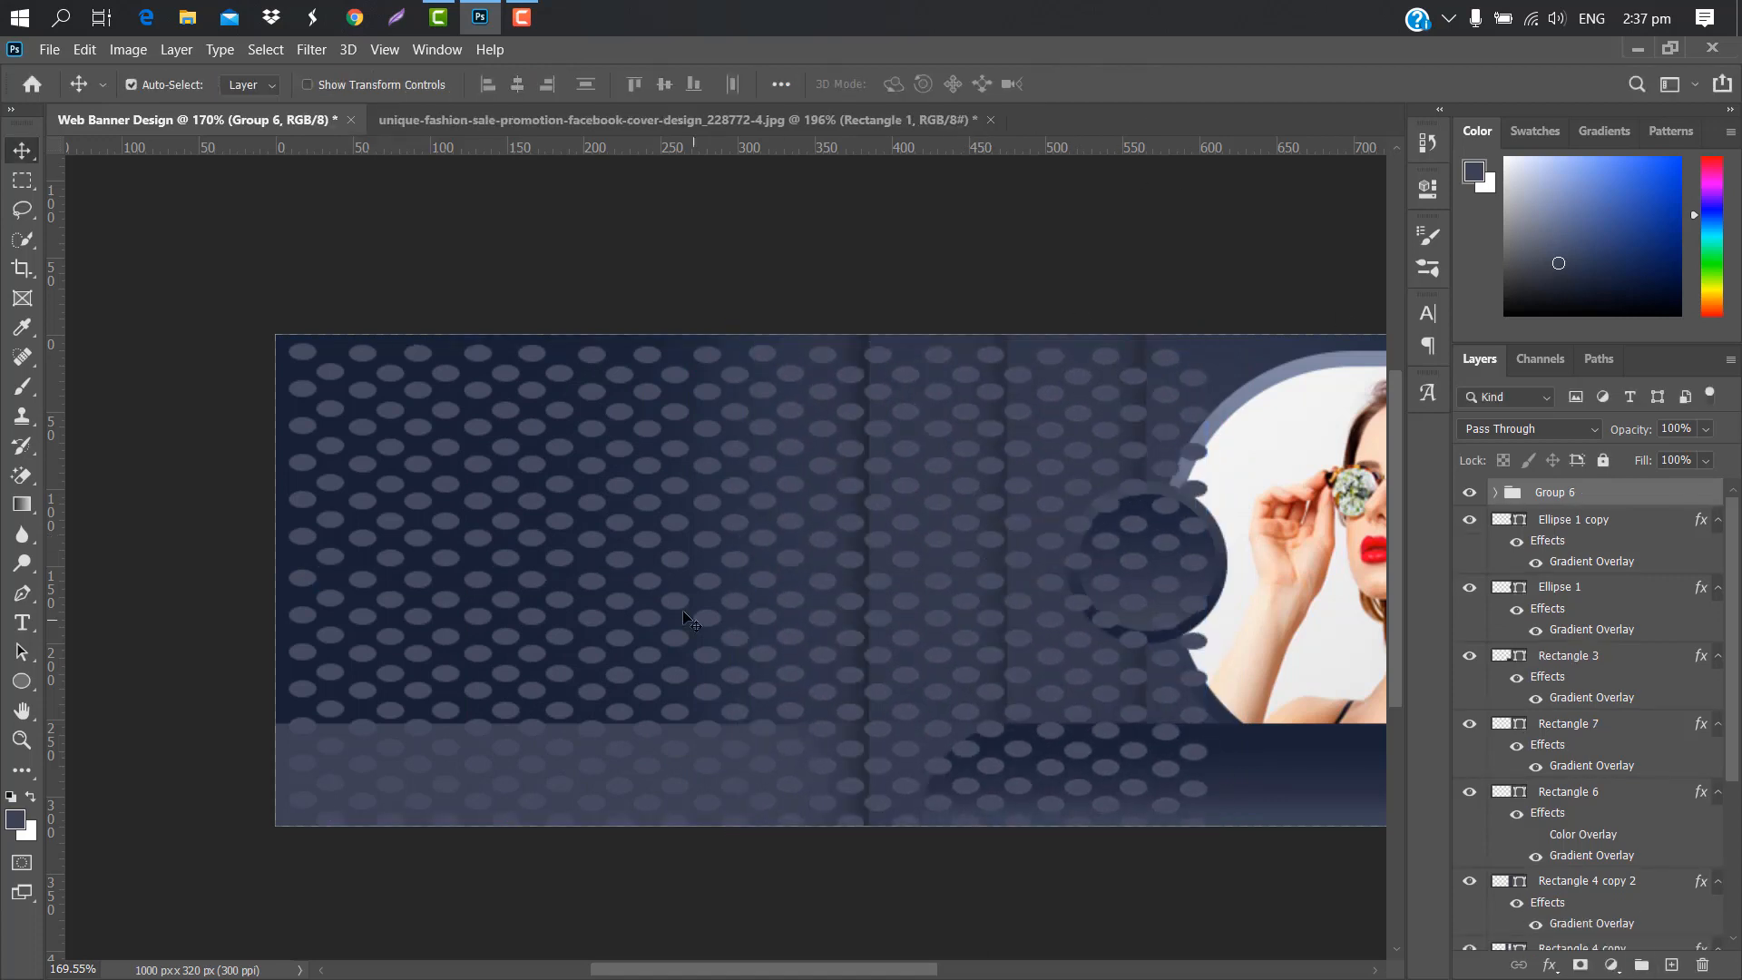
{"action": "key", "text": "ctrl+bracketleft"}
{"action": "key", "text": "ctrl+bracketleft"}
{"action": "key", "text": "ctrl+bracketleft"}
{"action": "key", "text": "ctrl+bracketleft"}
{"action": "key", "text": "ctrl+bracketleft"}
{"action": "key", "text": "ctrl+bracketleft"}
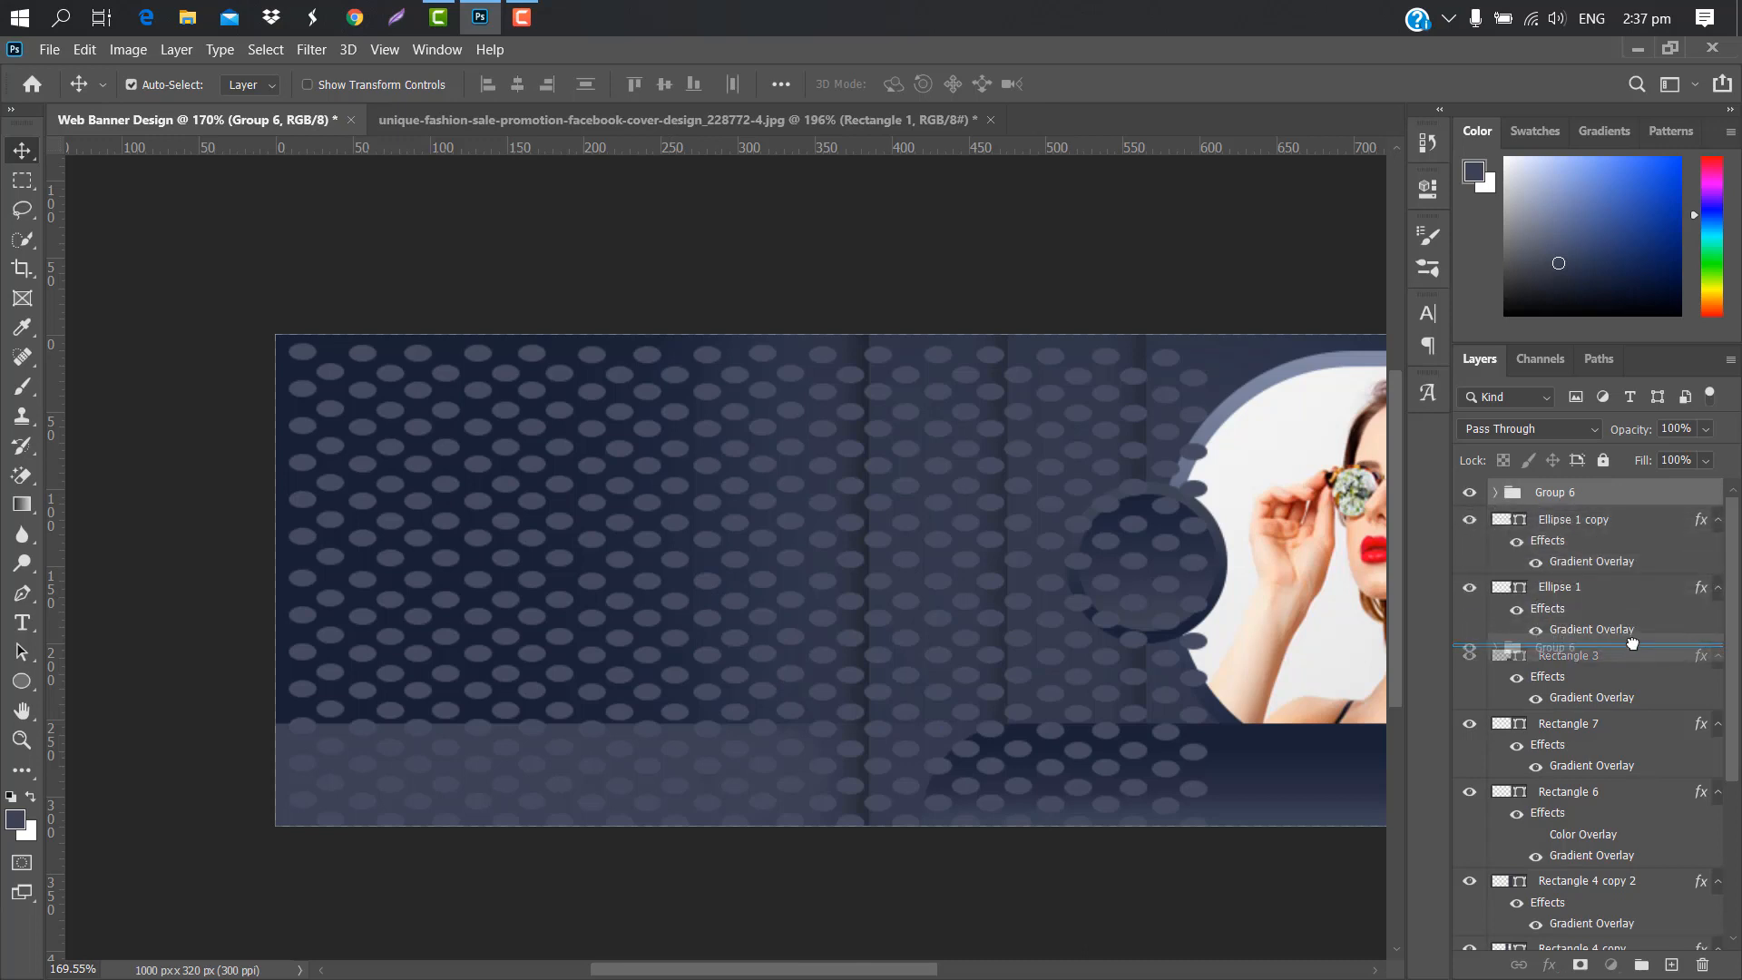
- Scale the dot pattern group to 100.64% and reposition it at X 258.41 px, Y 154.70 px
{"action": "key", "text": "ctrl+t"}
{"action": "left_click_drag", "start_coordinate": [221, 795], "coordinate": [185, 818]}
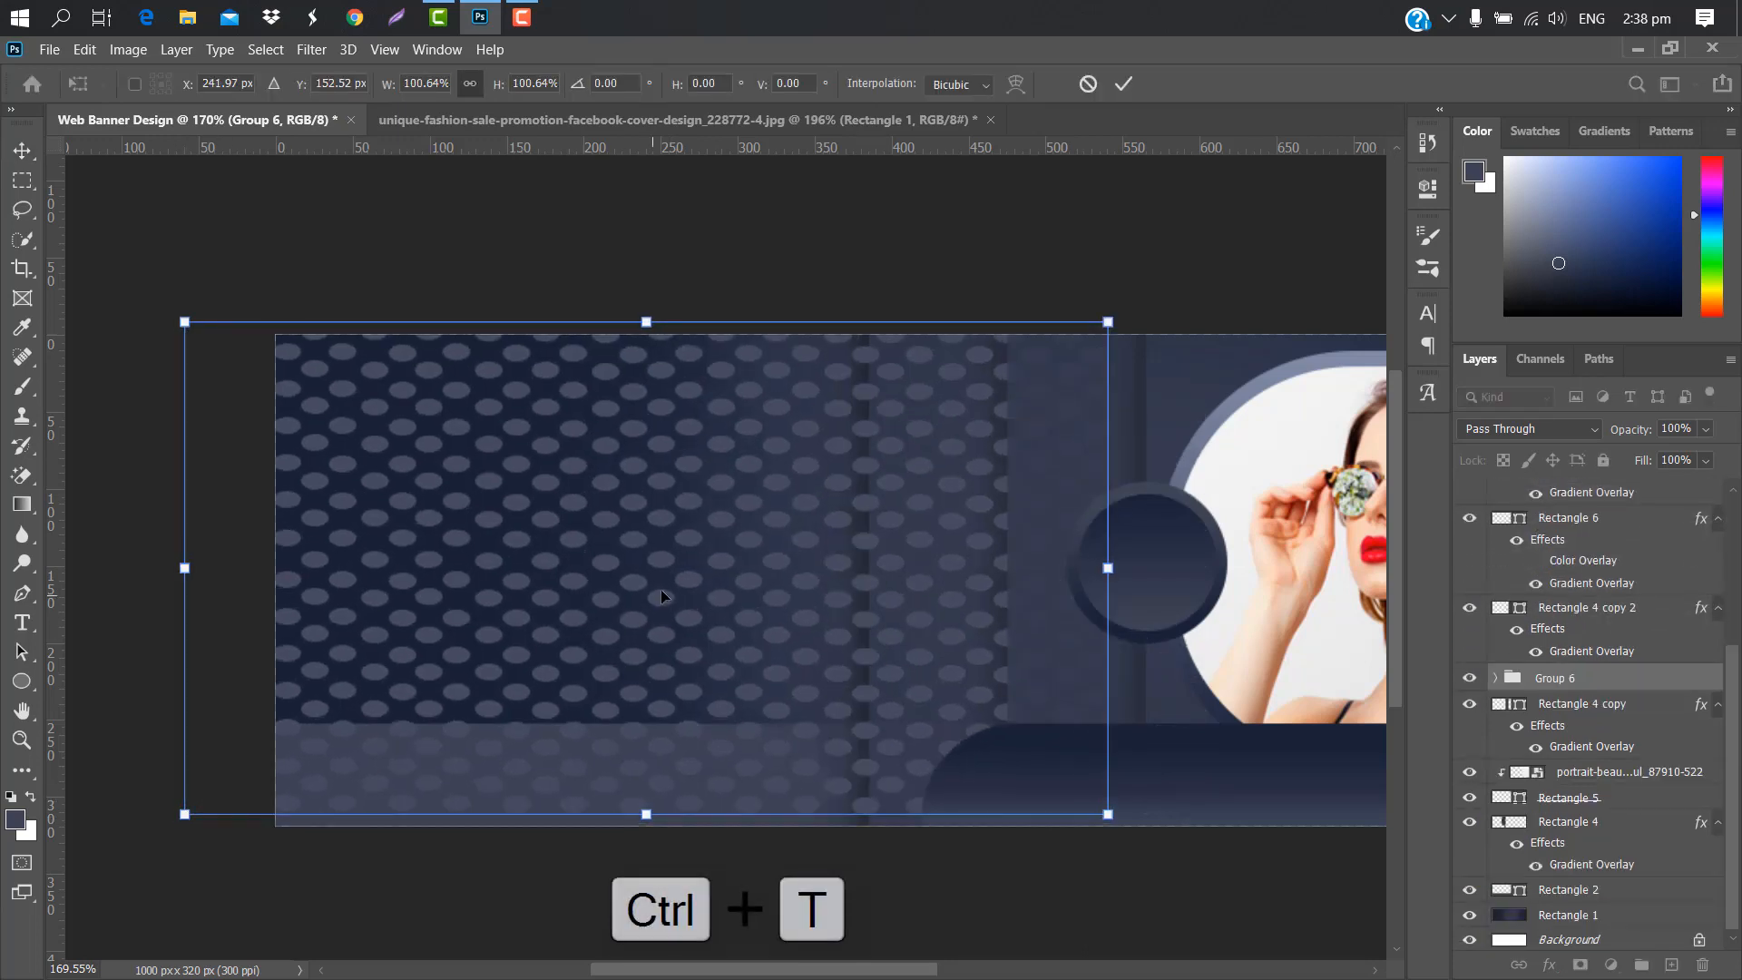
{"action": "left_click_drag", "start_coordinate": [661, 590], "coordinate": [687, 594]}
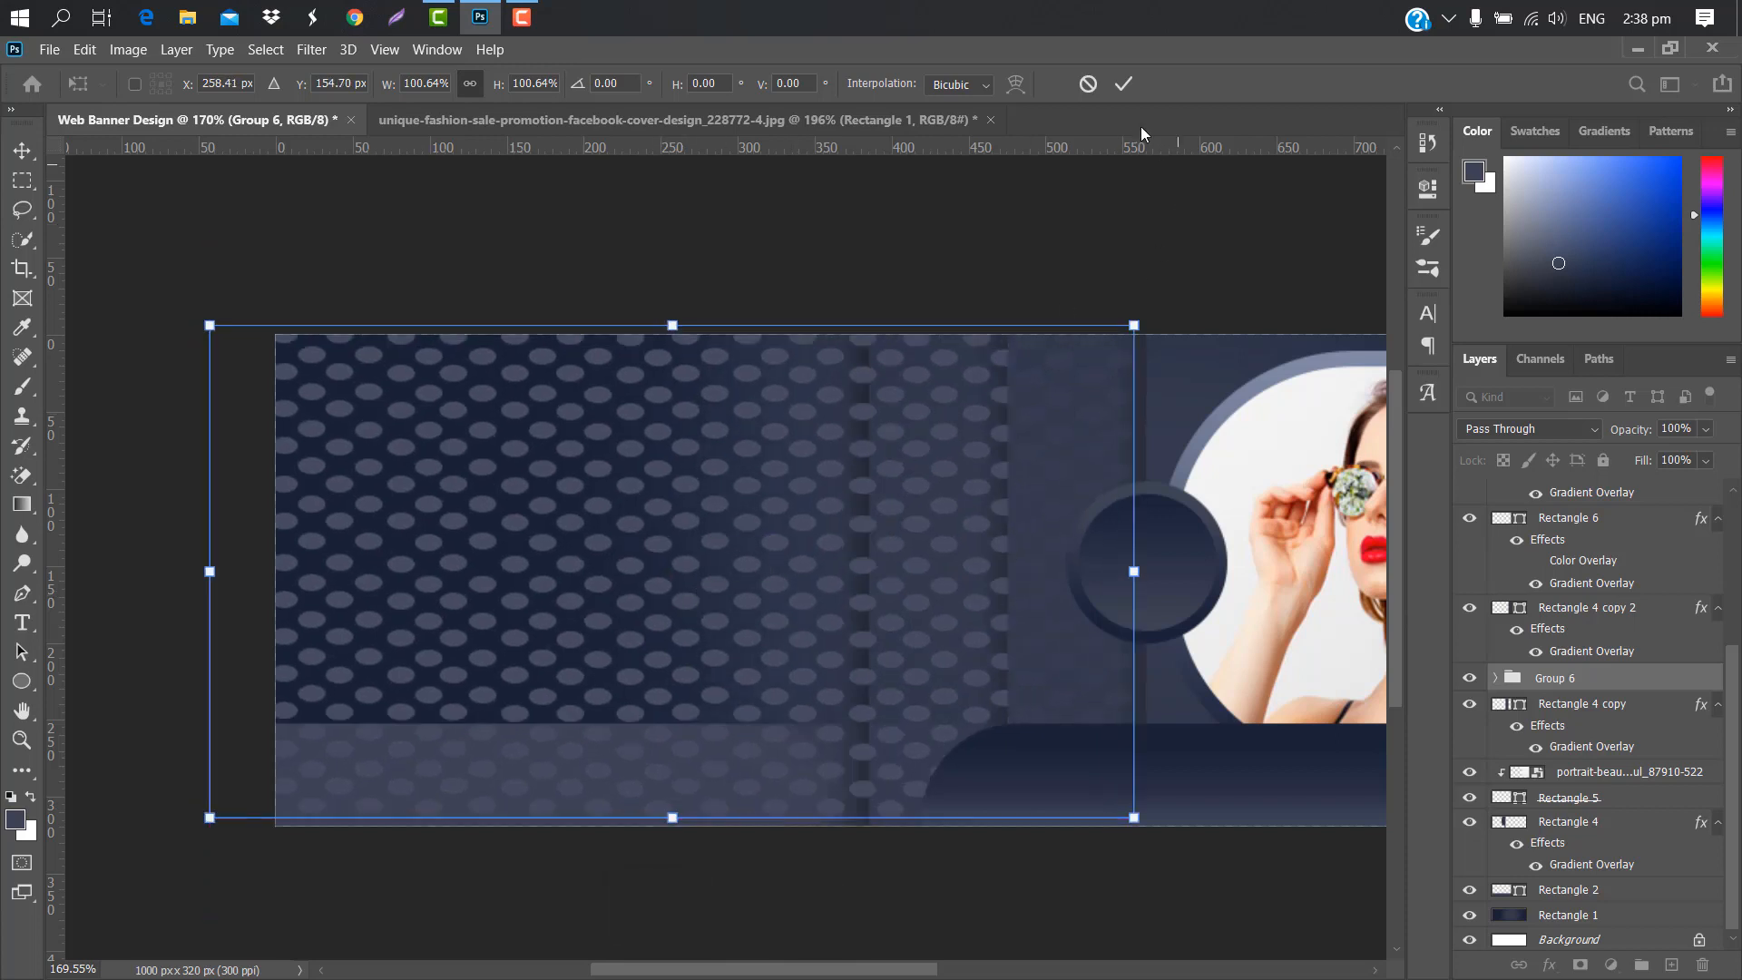
{"action": "left_click", "coordinate": [1131, 87]}
- Inside Group 6, lower the opacity of the nested Group 5 copy to 25%
{"action": "left_click", "coordinate": [1494, 678]}
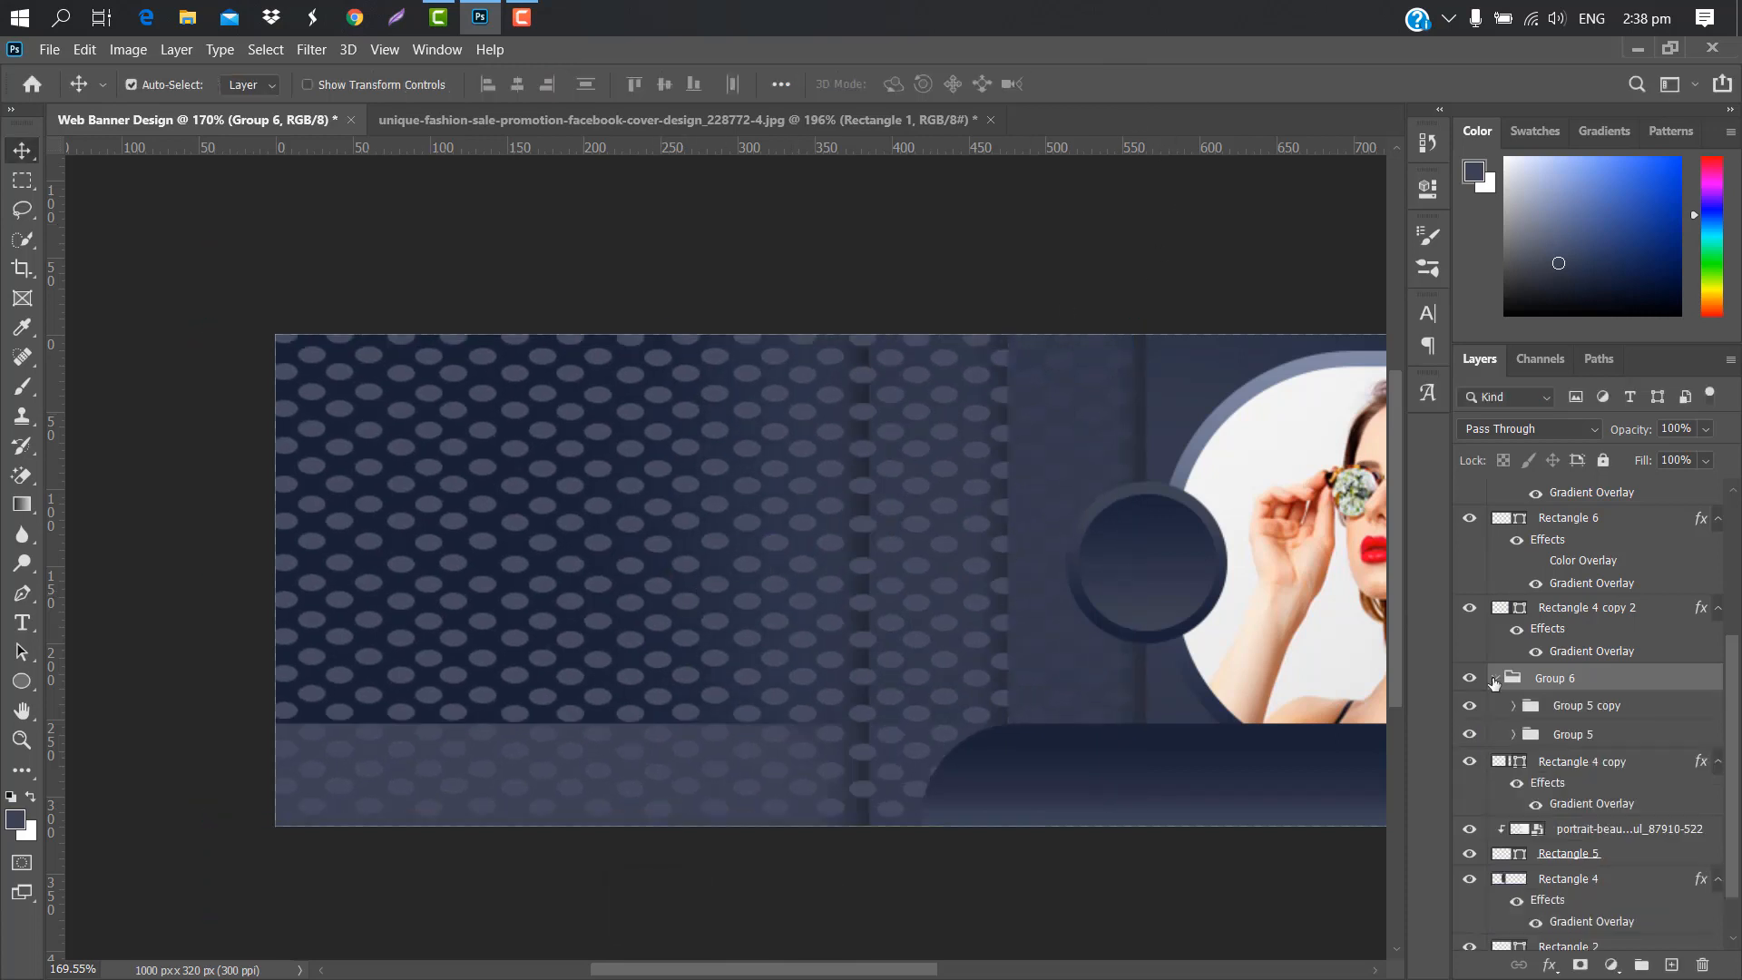
{"action": "scroll", "coordinate": [1511, 652], "scroll_direction": "down", "scroll_amount": 1}
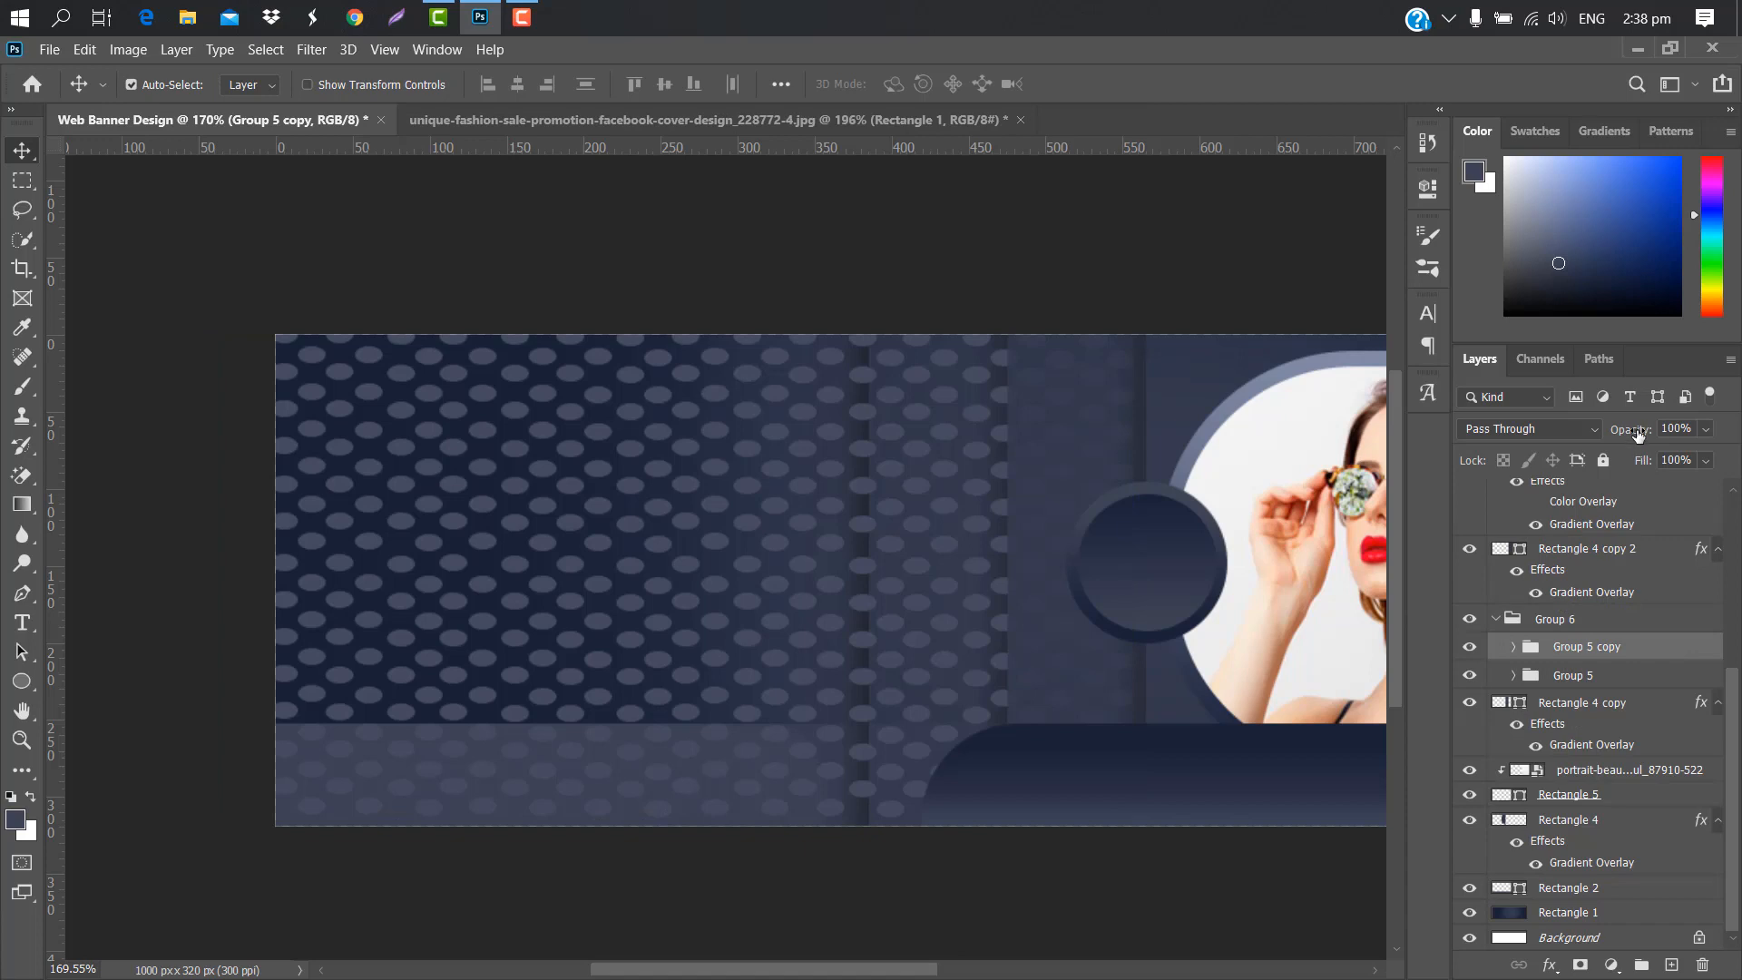
{"action": "left_click_drag", "start_coordinate": [1638, 434], "coordinate": [1626, 433]}
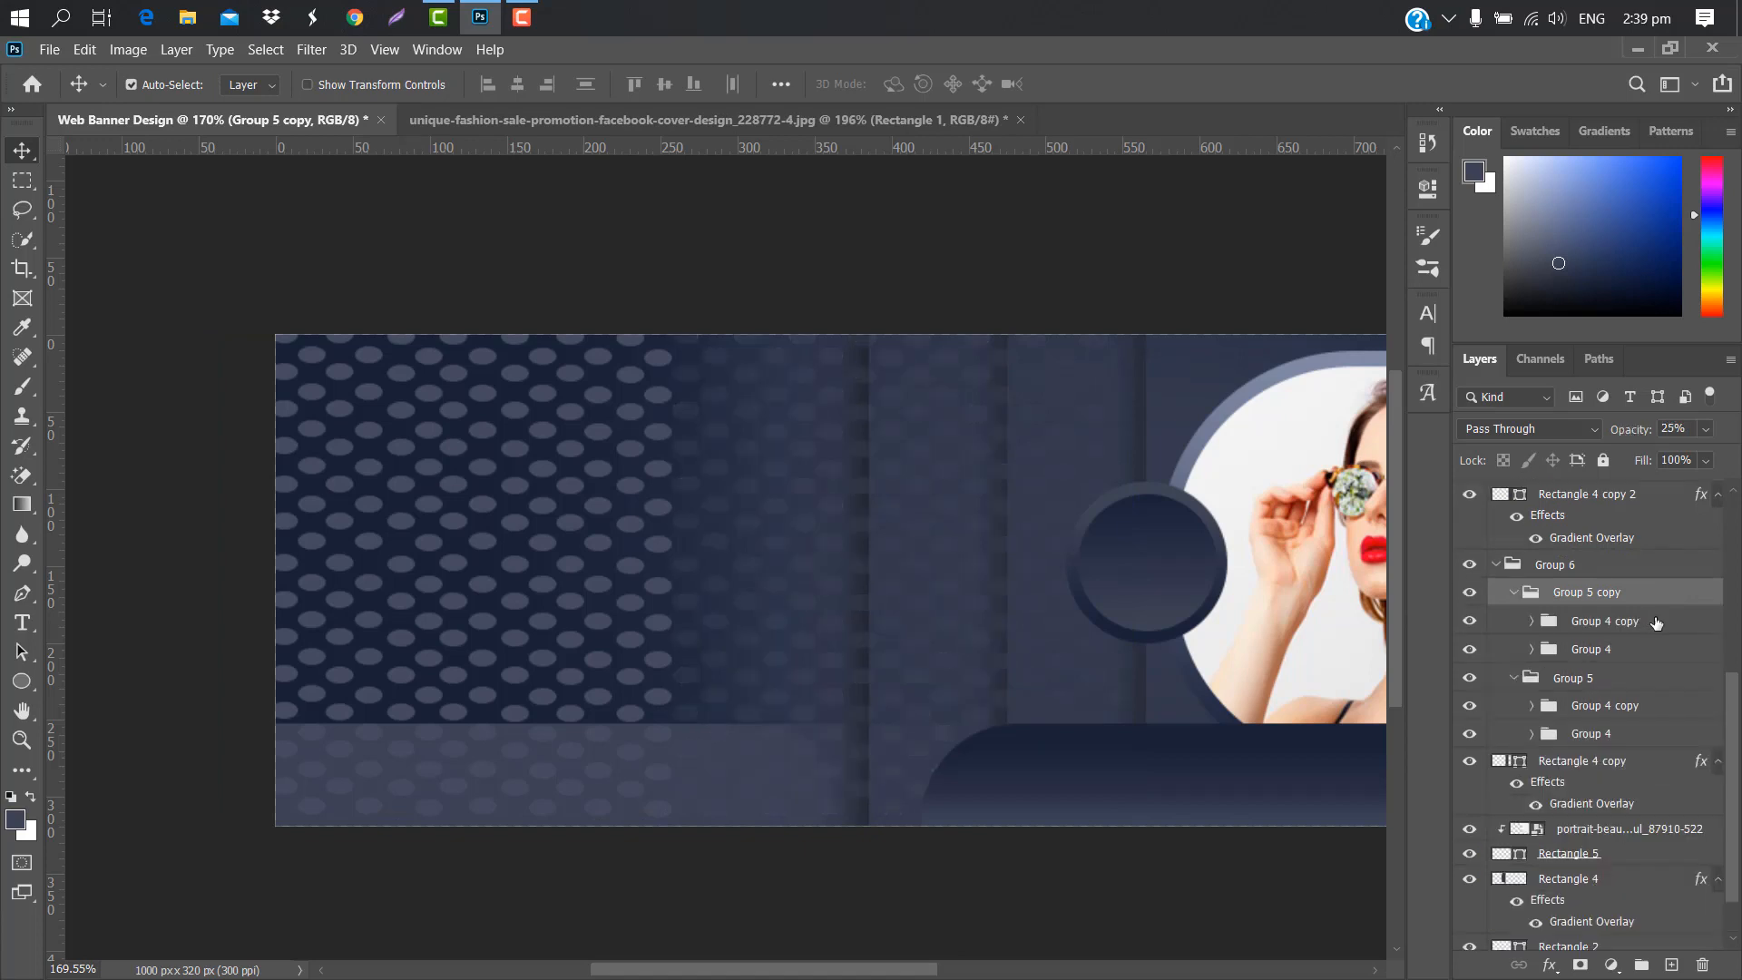
{"action": "left_click", "coordinate": [1657, 622]}
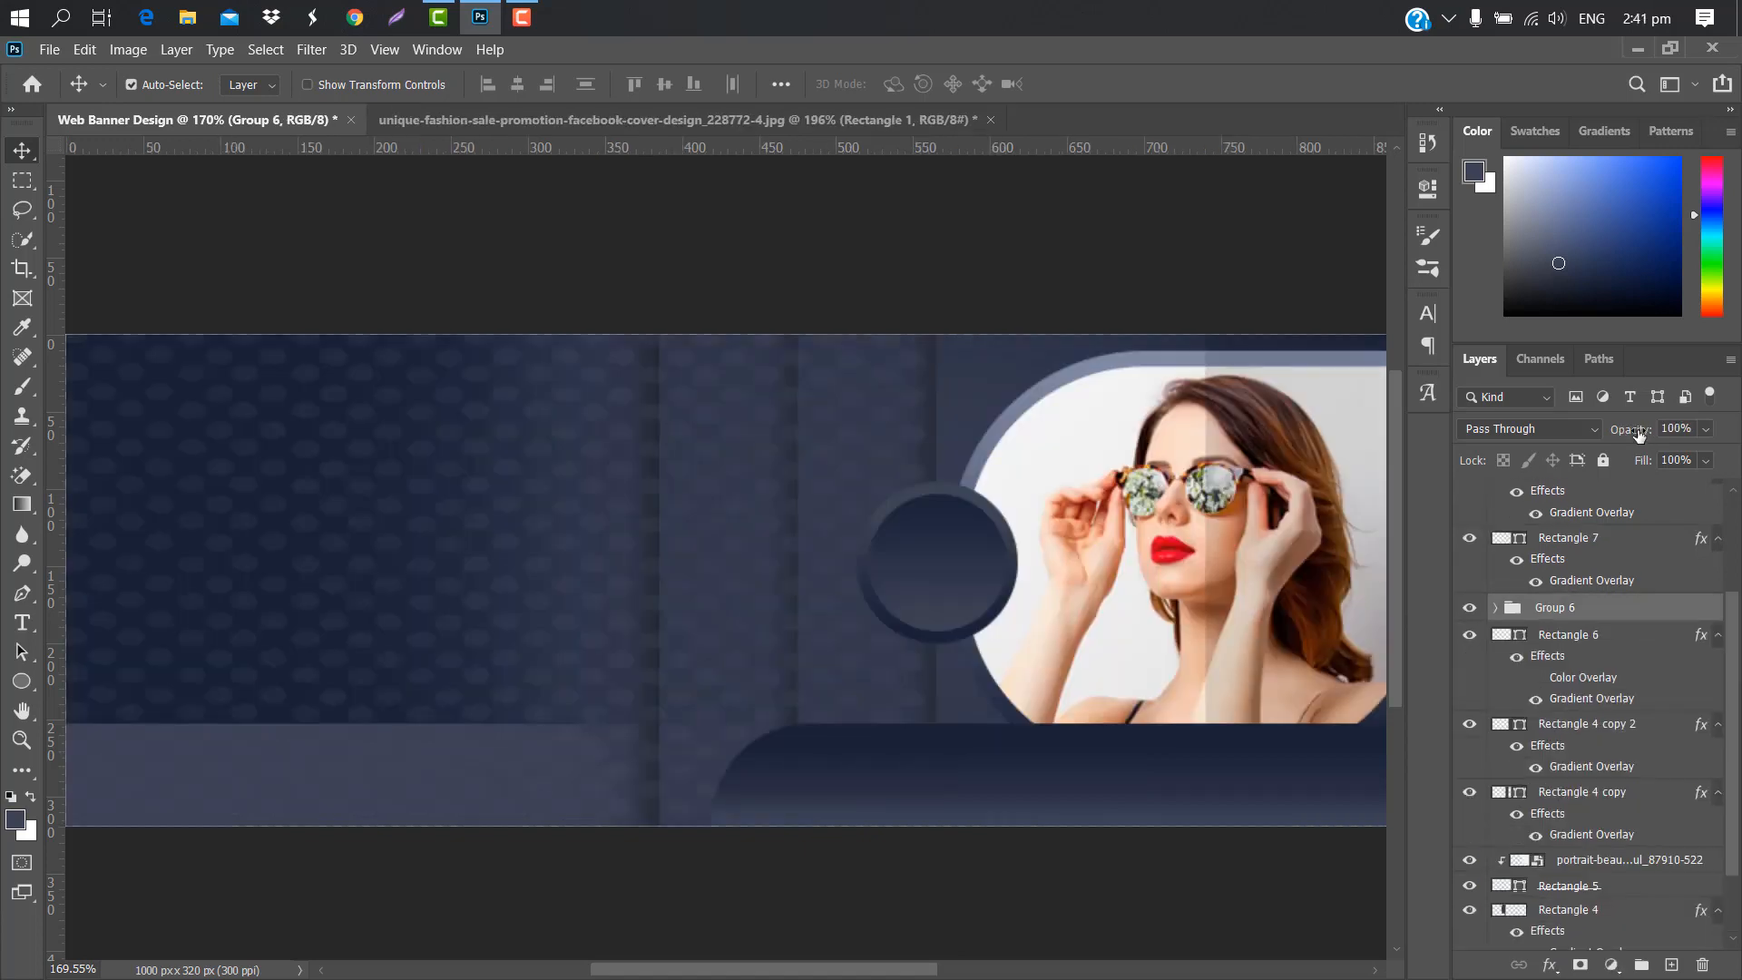
{"action": "left_click_drag", "start_coordinate": [1640, 437], "coordinate": [1622, 434]}
{"action": "left_click", "coordinate": [1666, 427]}
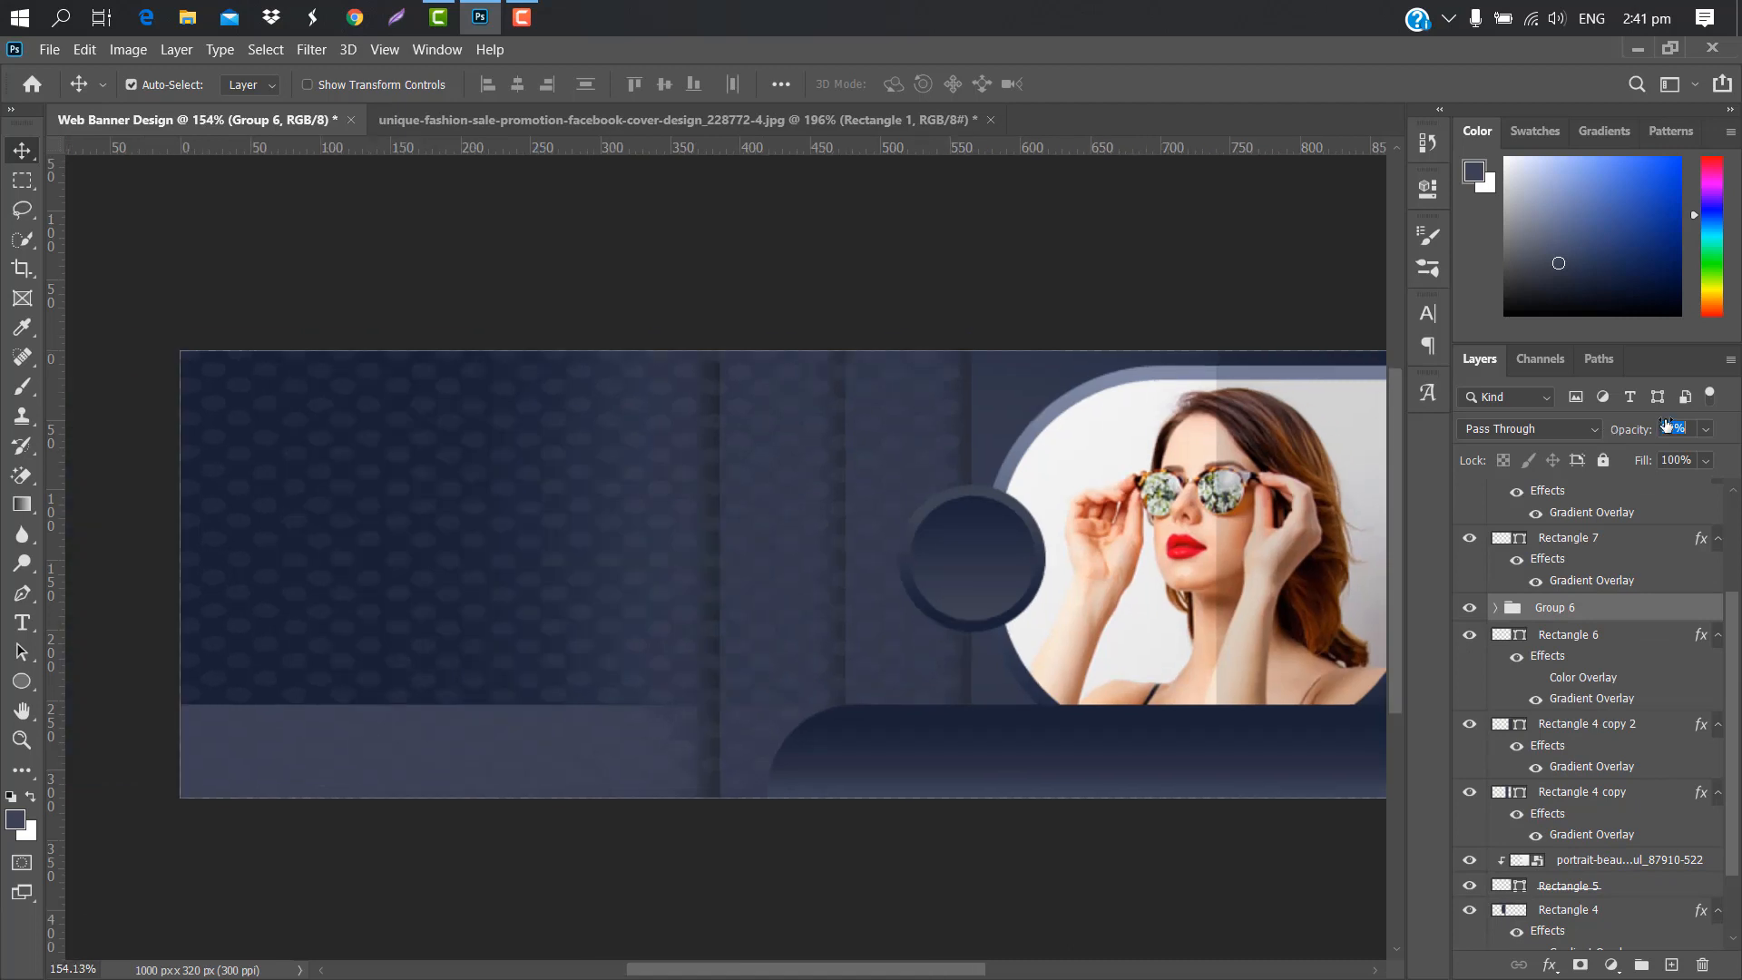
{"action": "type", "text": "100"}
- Scale the dot pattern group down to 96.49% and position it at X 276.44 px, Y 154.92 px
{"action": "key", "text": "ctrl+t"}
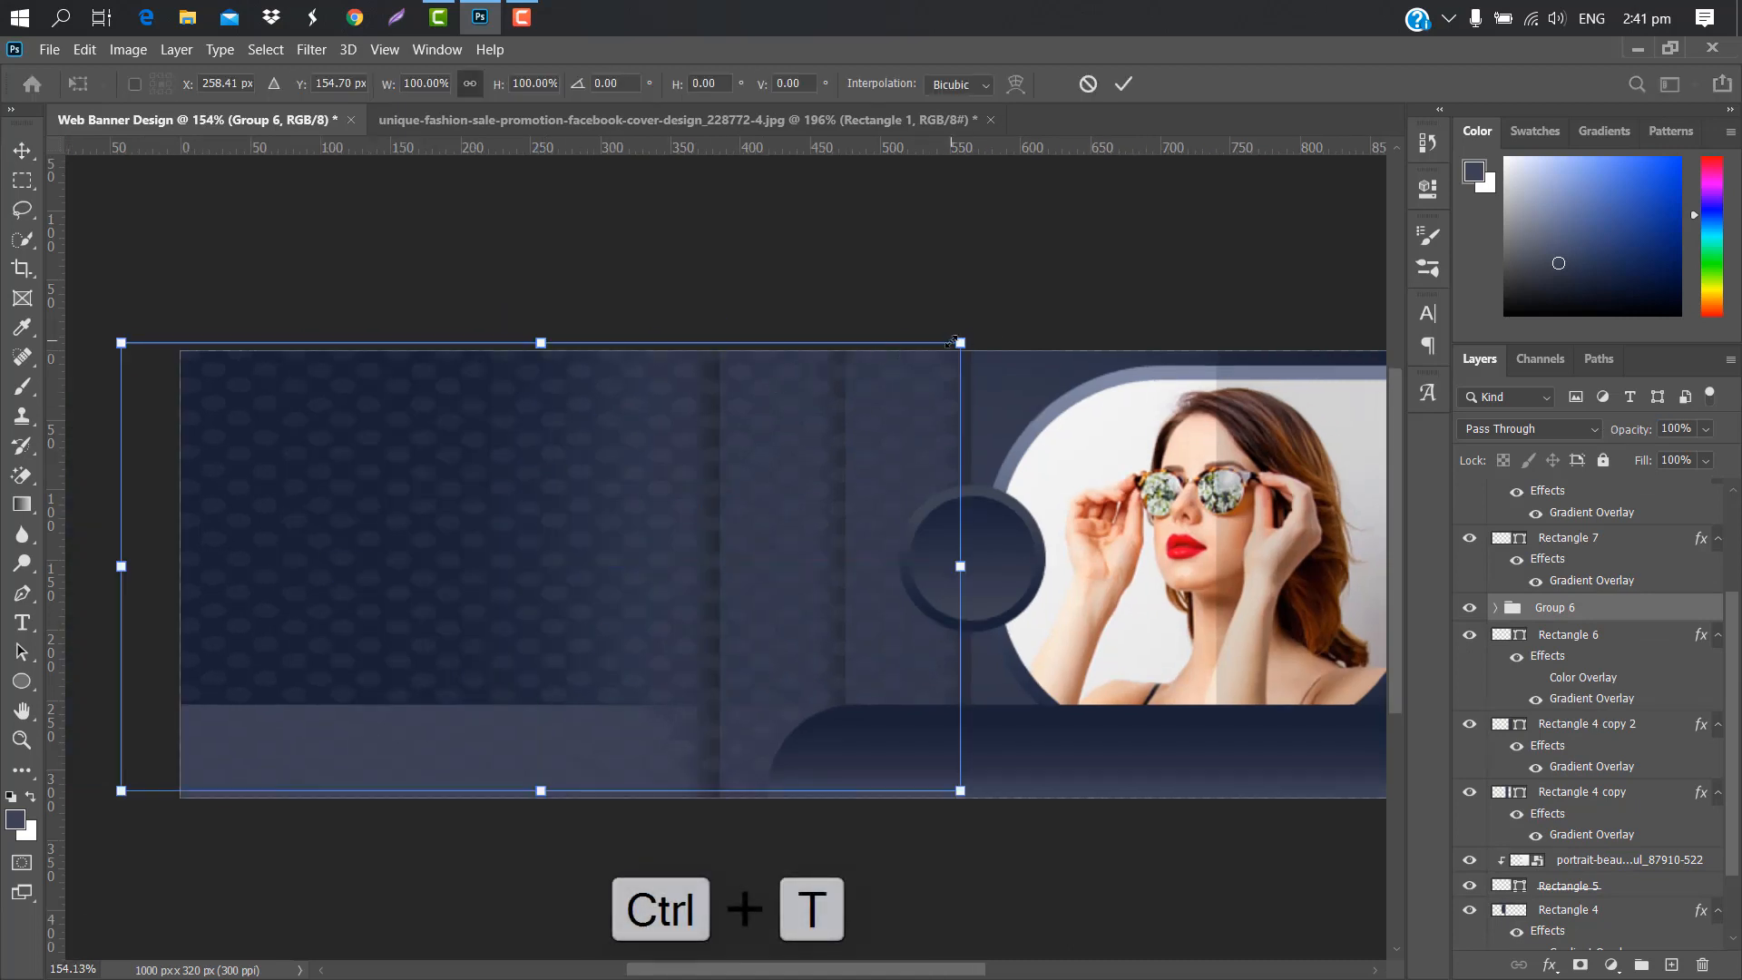
{"action": "left_click_drag", "start_coordinate": [958, 343], "coordinate": [834, 409]}
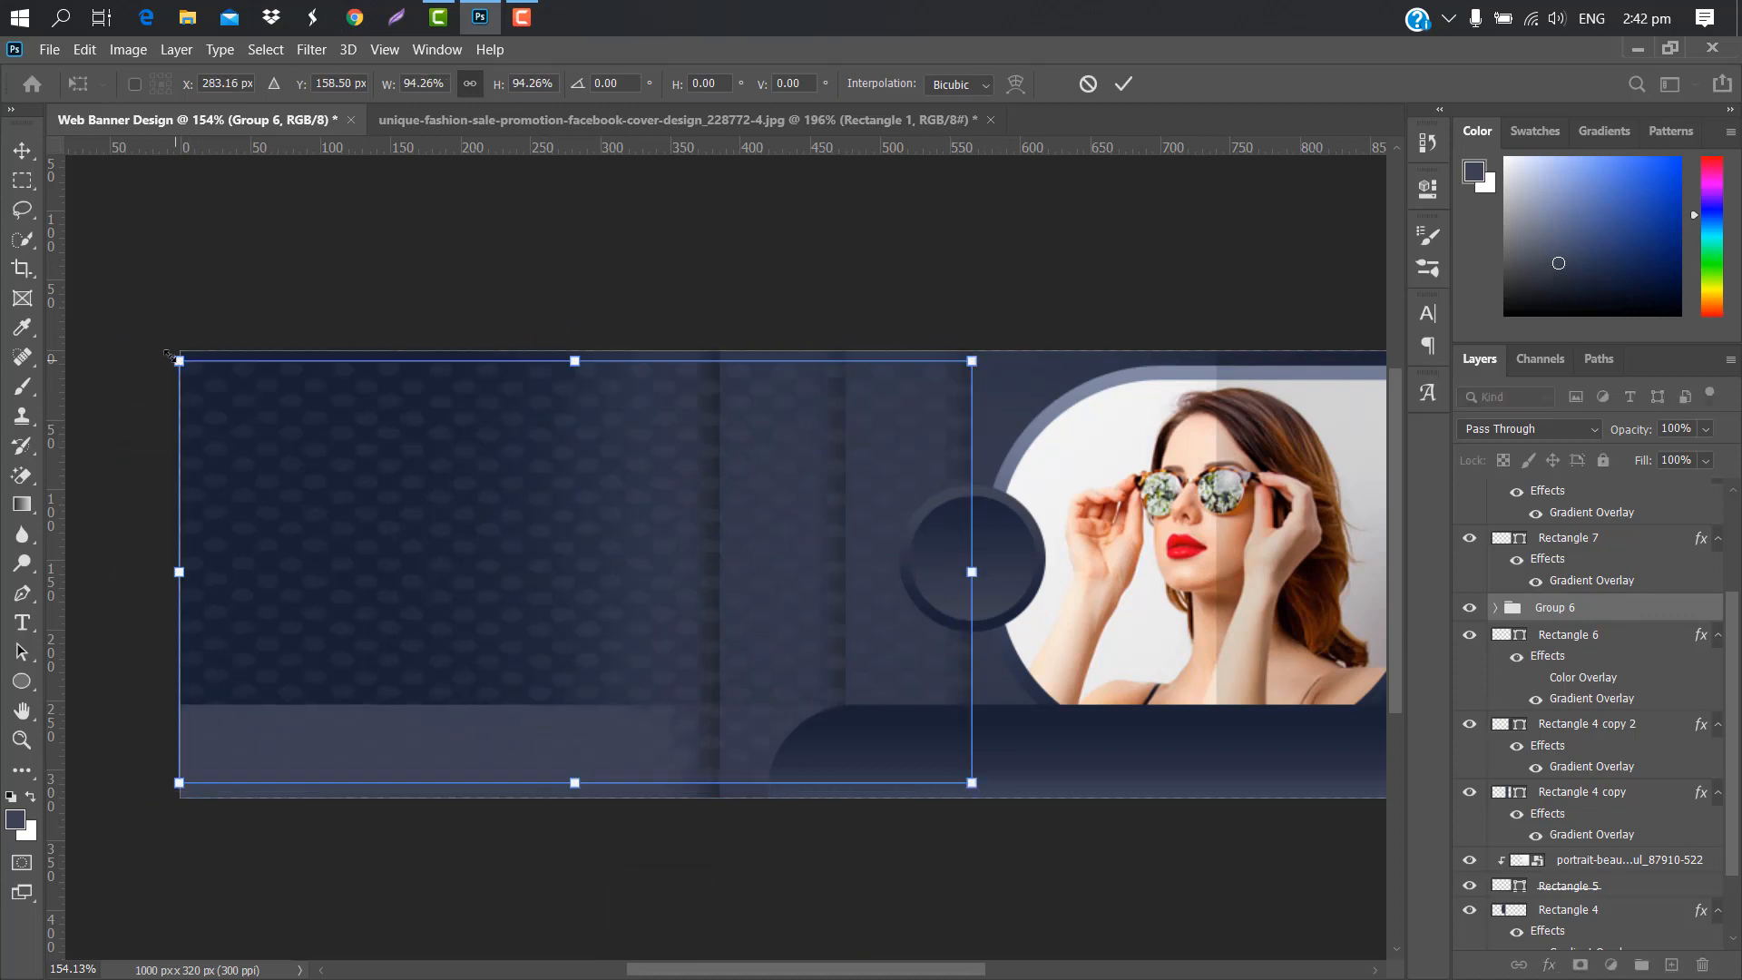
{"action": "left_click_drag", "start_coordinate": [169, 353], "coordinate": [178, 336]}
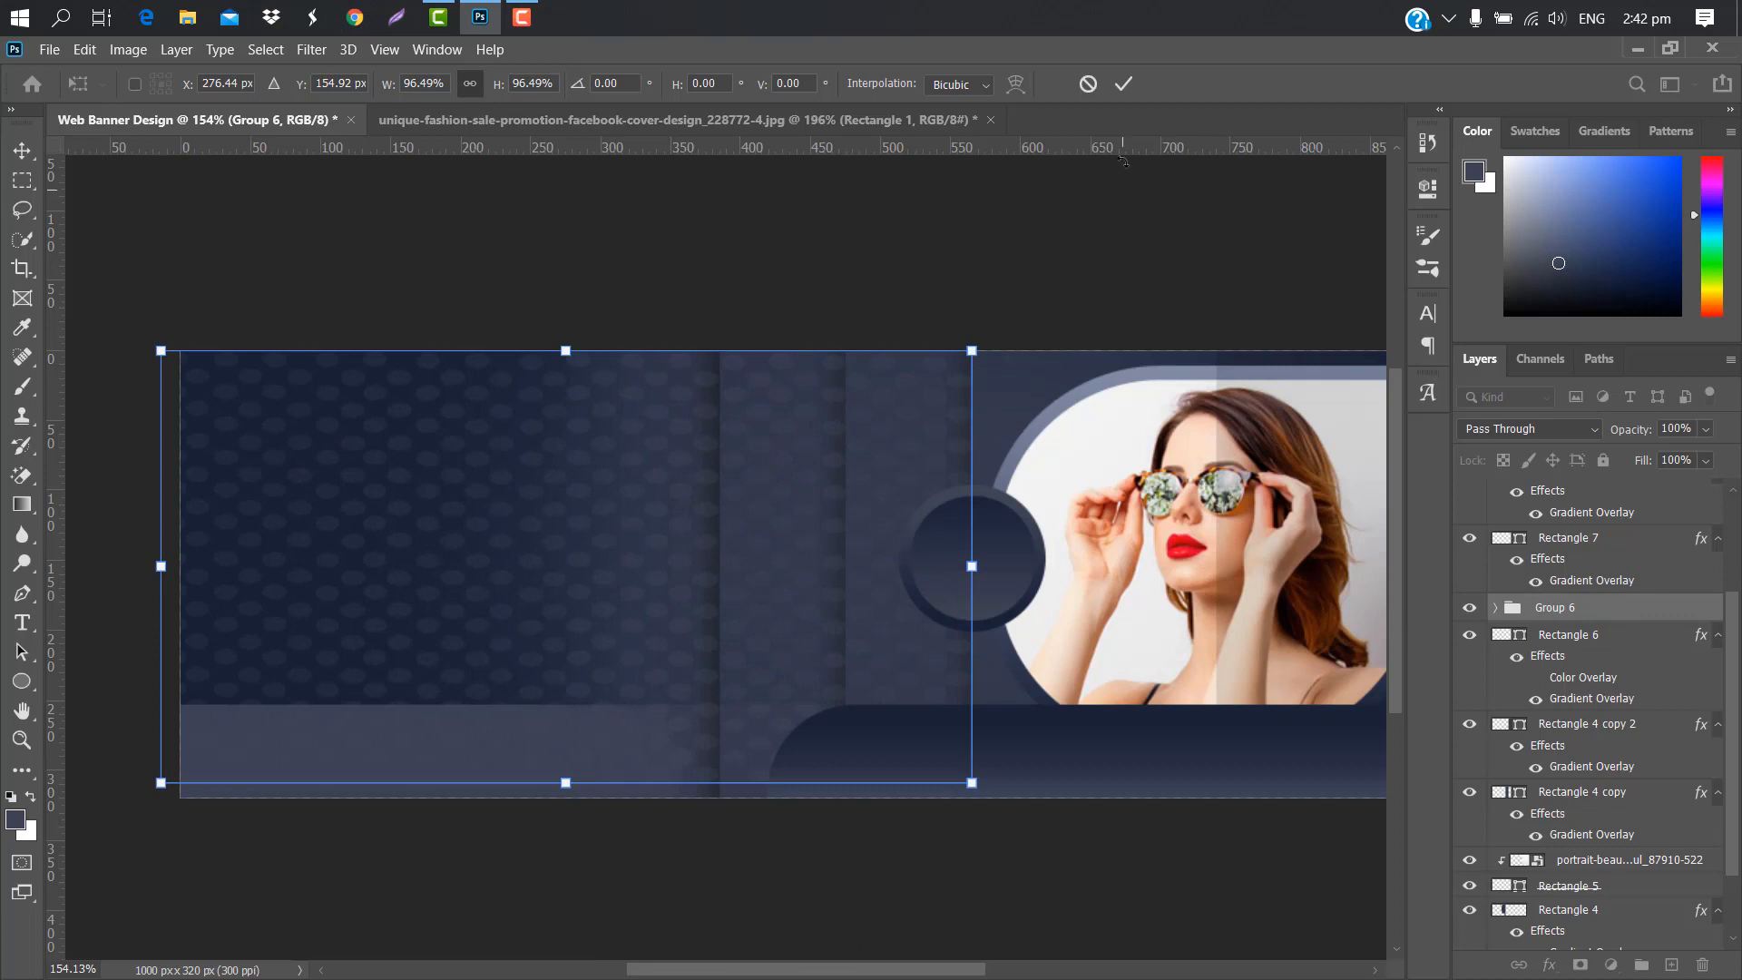
{"action": "left_click", "coordinate": [1124, 83]}
- Duplicate the dot pattern group, move the copy to the banner's right end beyond the portrait and stack it above Rectangle 7
{"action": "left_click_drag", "start_coordinate": [1637, 608], "coordinate": [1671, 965]}
{"action": "key", "text": "ctrl+t"}
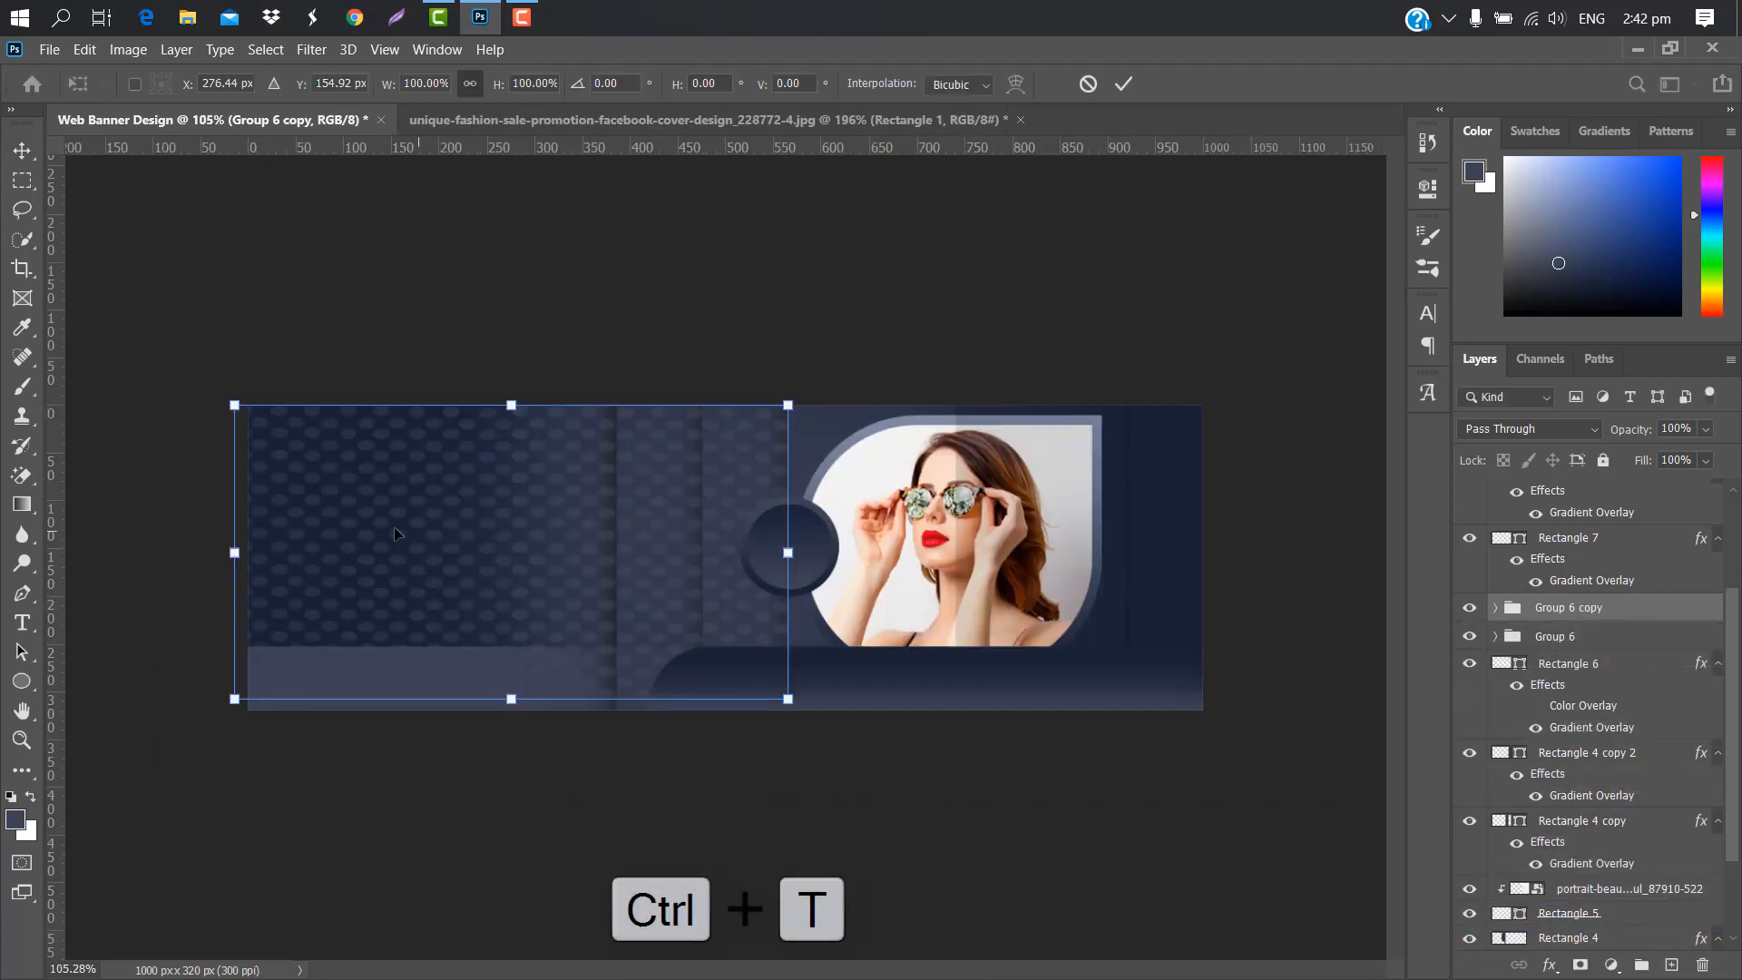
{"action": "left_click_drag", "start_coordinate": [393, 536], "coordinate": [1242, 540]}
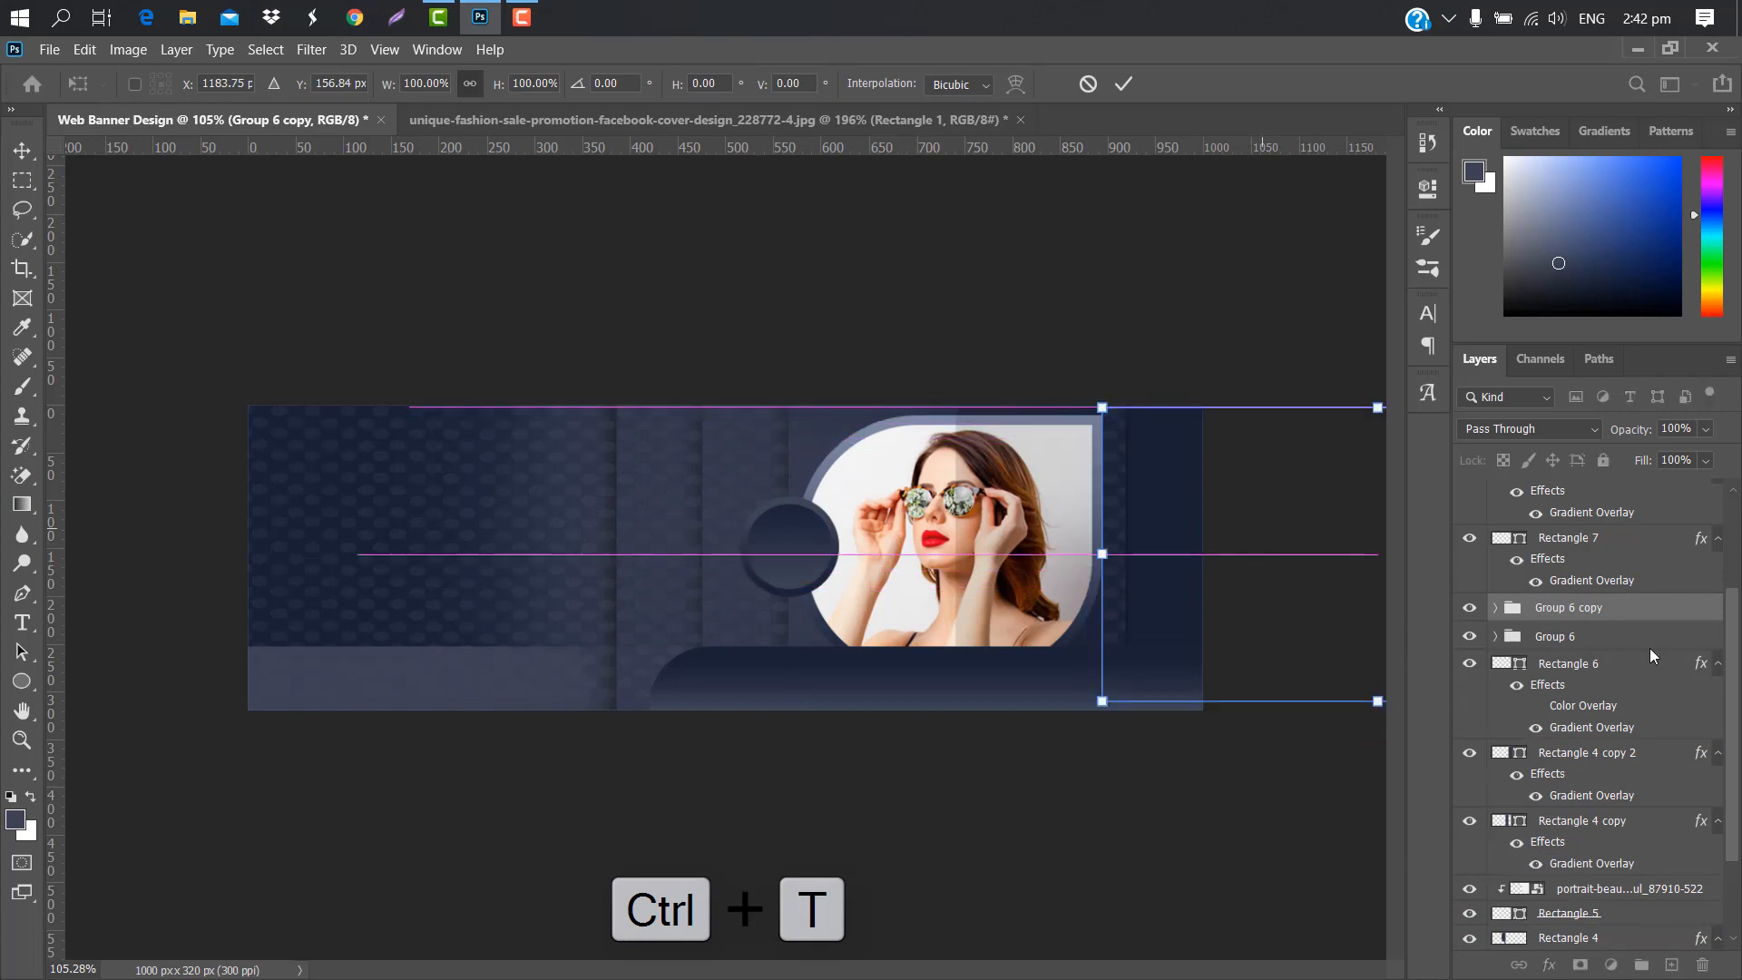
{"action": "left_click_drag", "start_coordinate": [1666, 621], "coordinate": [1654, 542]}
{"action": "left_click_drag", "start_coordinate": [1161, 445], "coordinate": [1171, 418]}
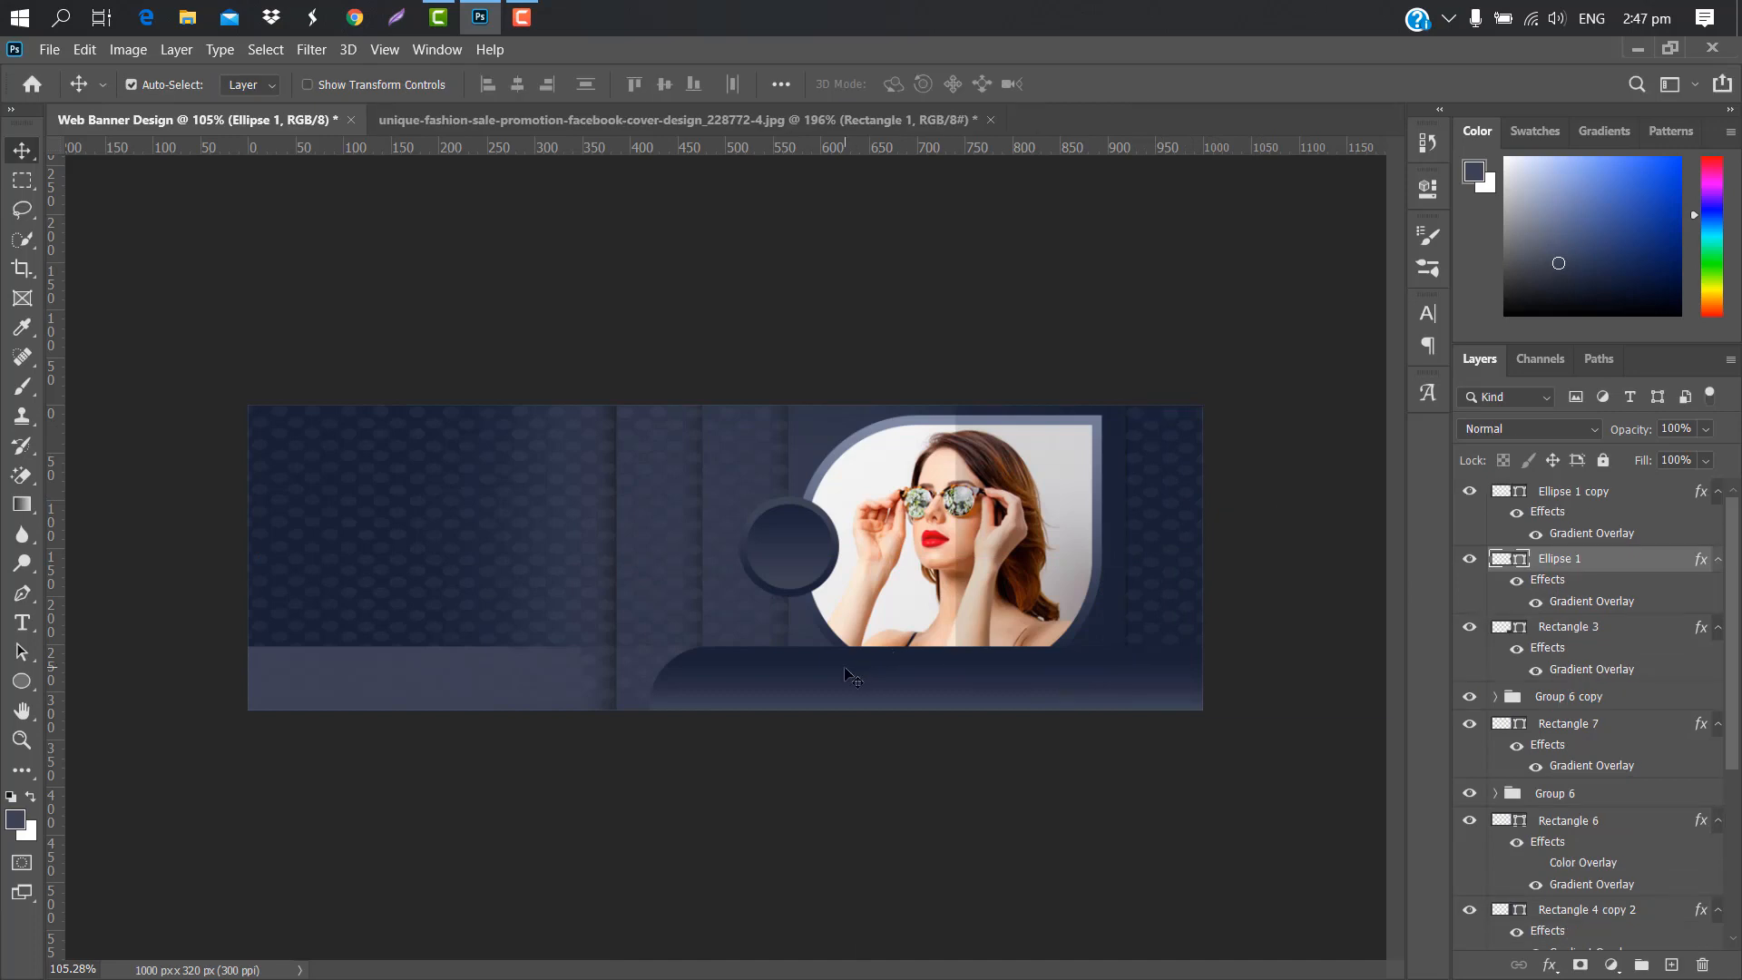
- Duplicate the curved Rectangle 3 bar and shift the copy right along the banner's bottom edge
{"action": "left_click", "coordinate": [1706, 626]}
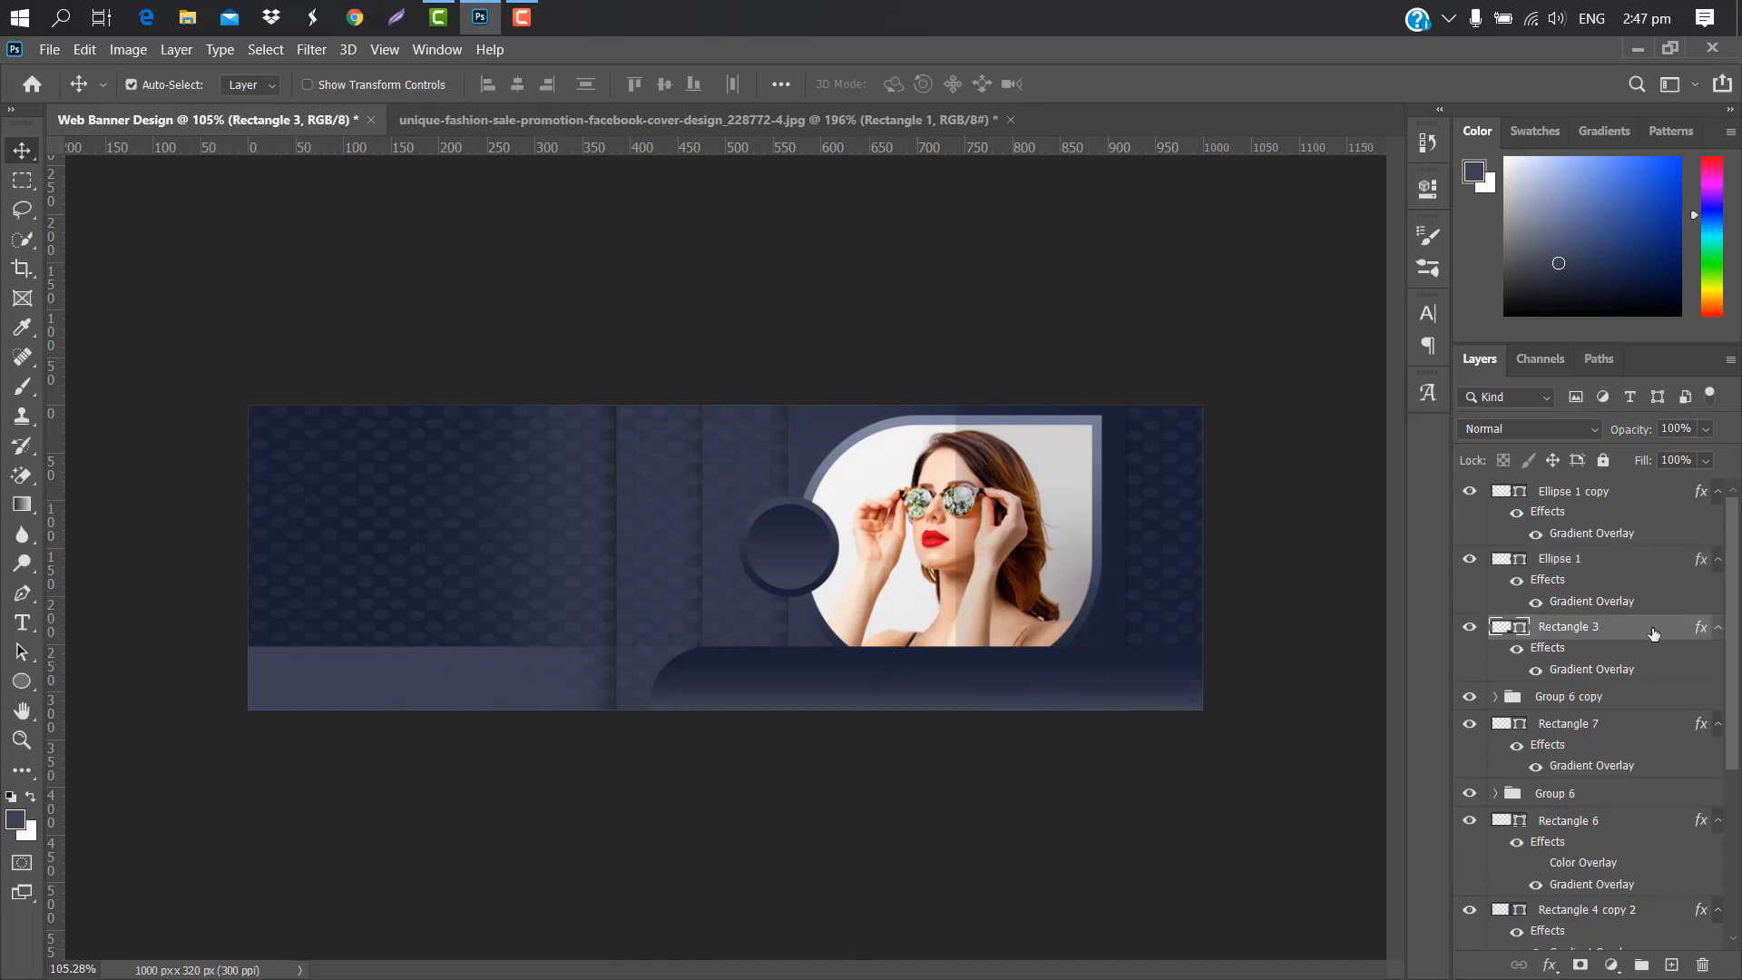
{"action": "key", "text": "ctrl+j"}
{"action": "key", "text": "ctrl+t"}
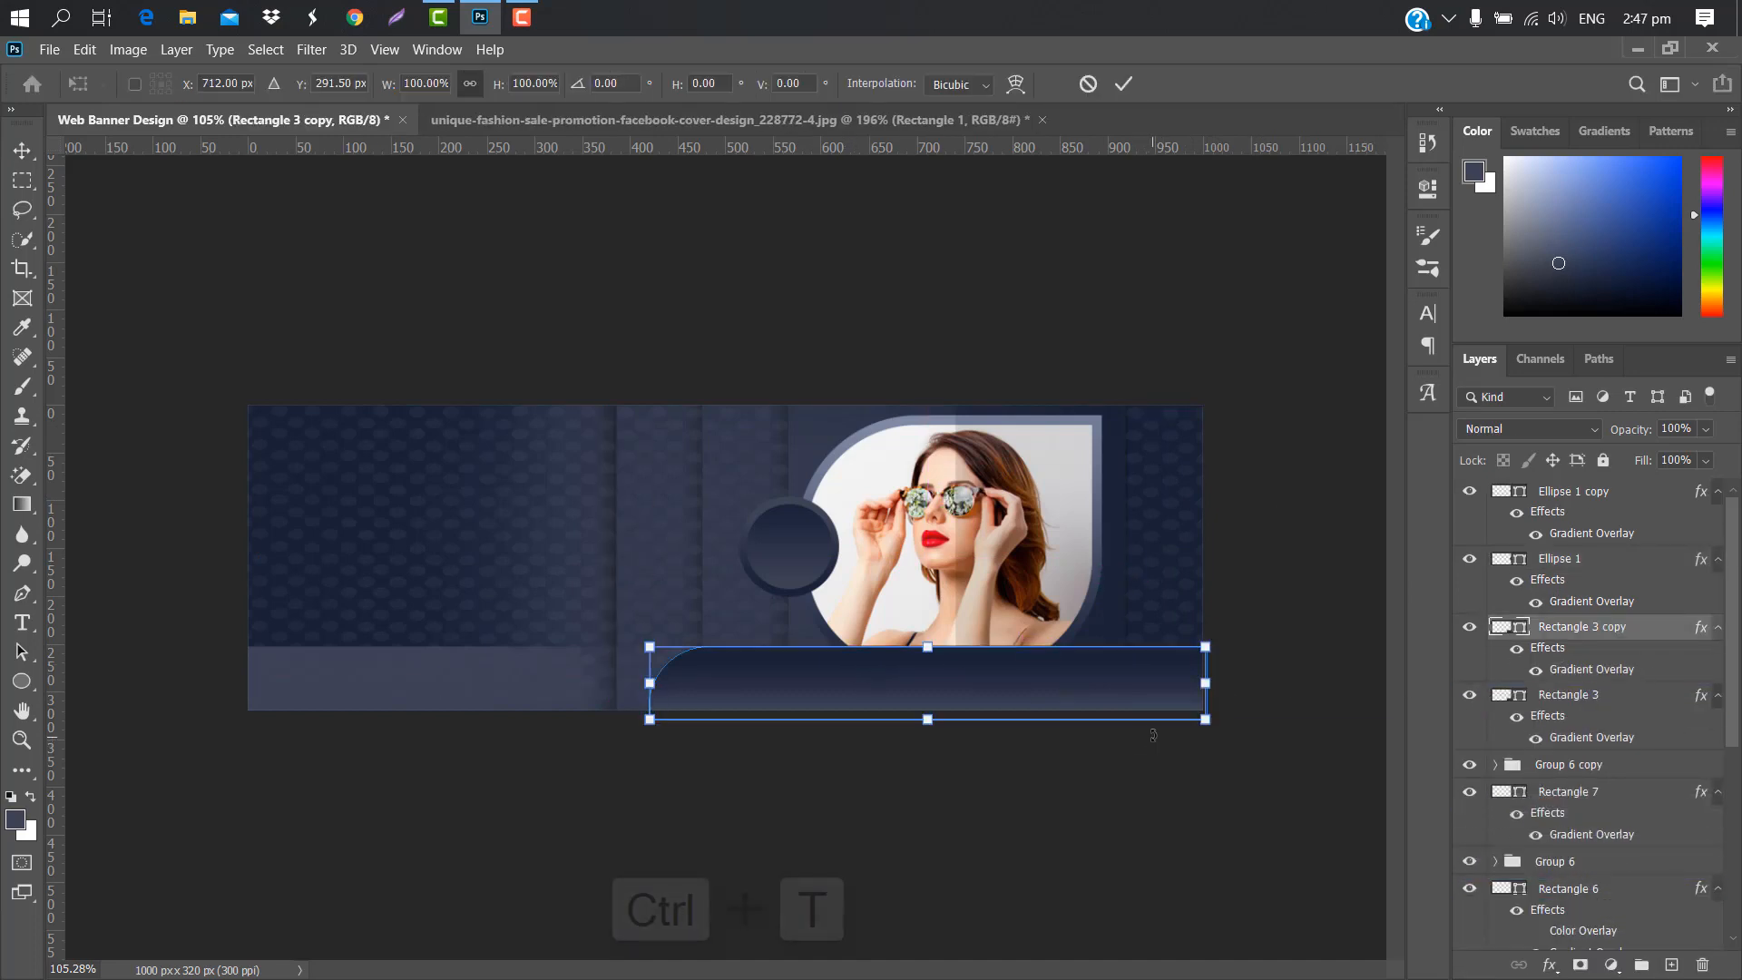
{"action": "left_click_drag", "start_coordinate": [835, 693], "coordinate": [1182, 693]}
{"action": "left_click", "coordinate": [1124, 83]}
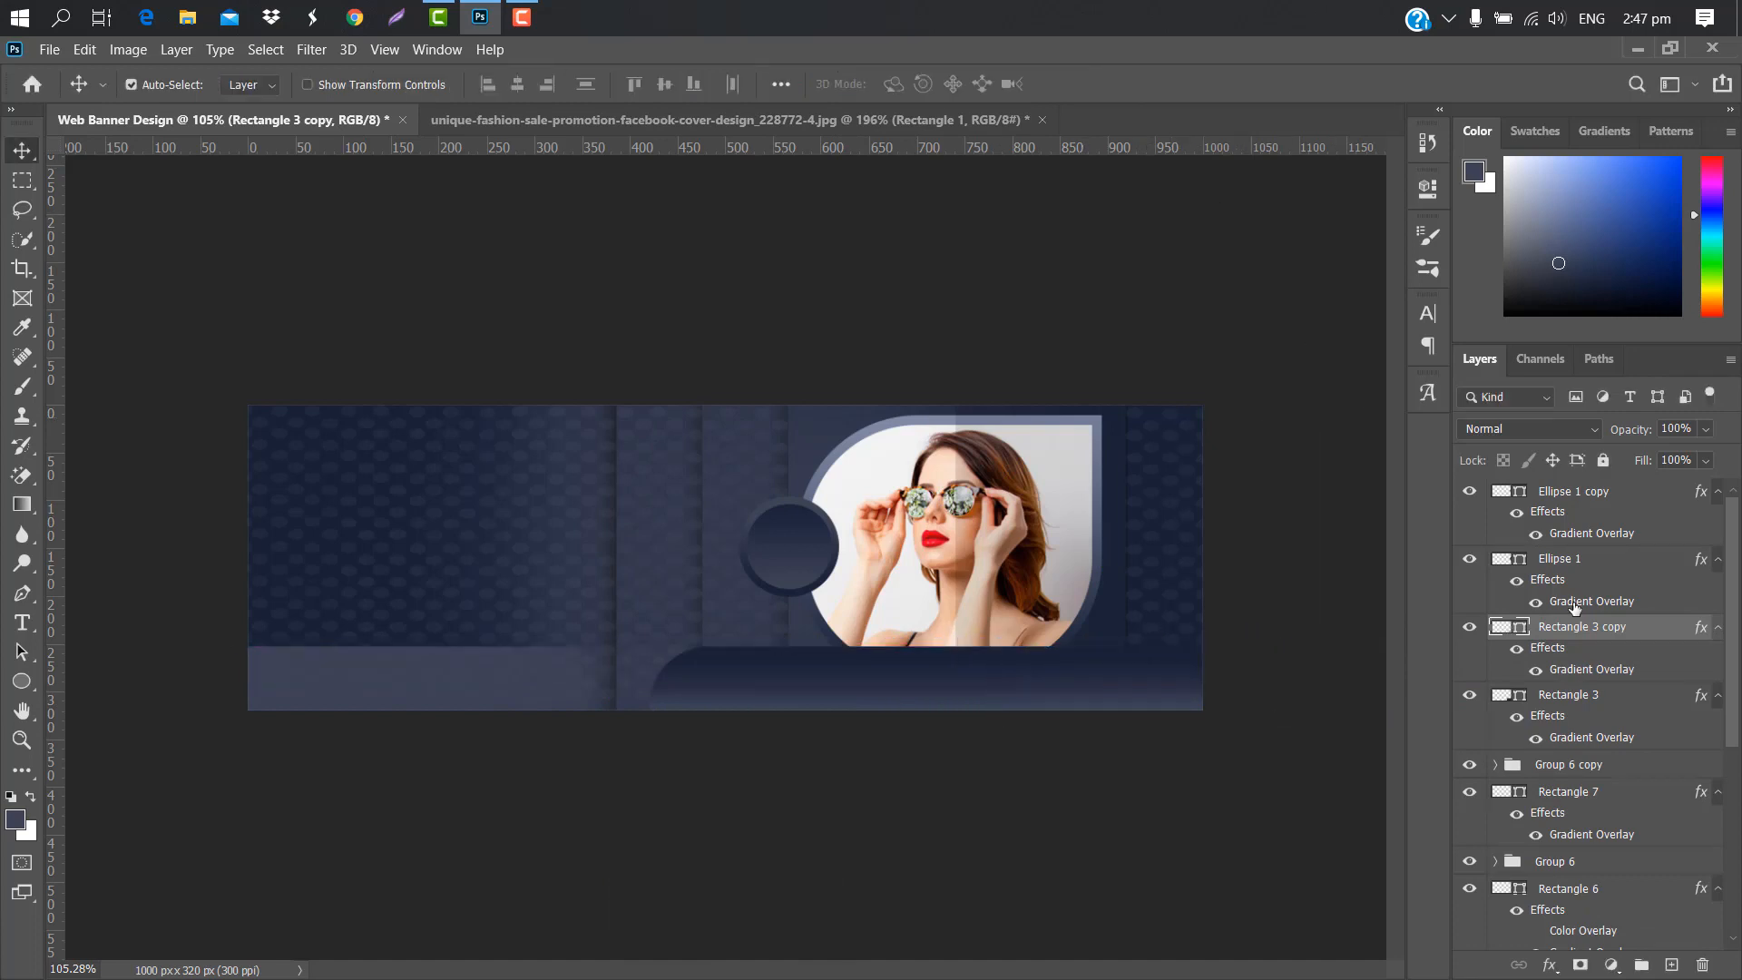
- Apply a Color Overlay of #3d4457 to Rectangle 3 copy, sampled from the lighter strip at the banner's bottom left
{"action": "double_click", "coordinate": [1668, 635]}
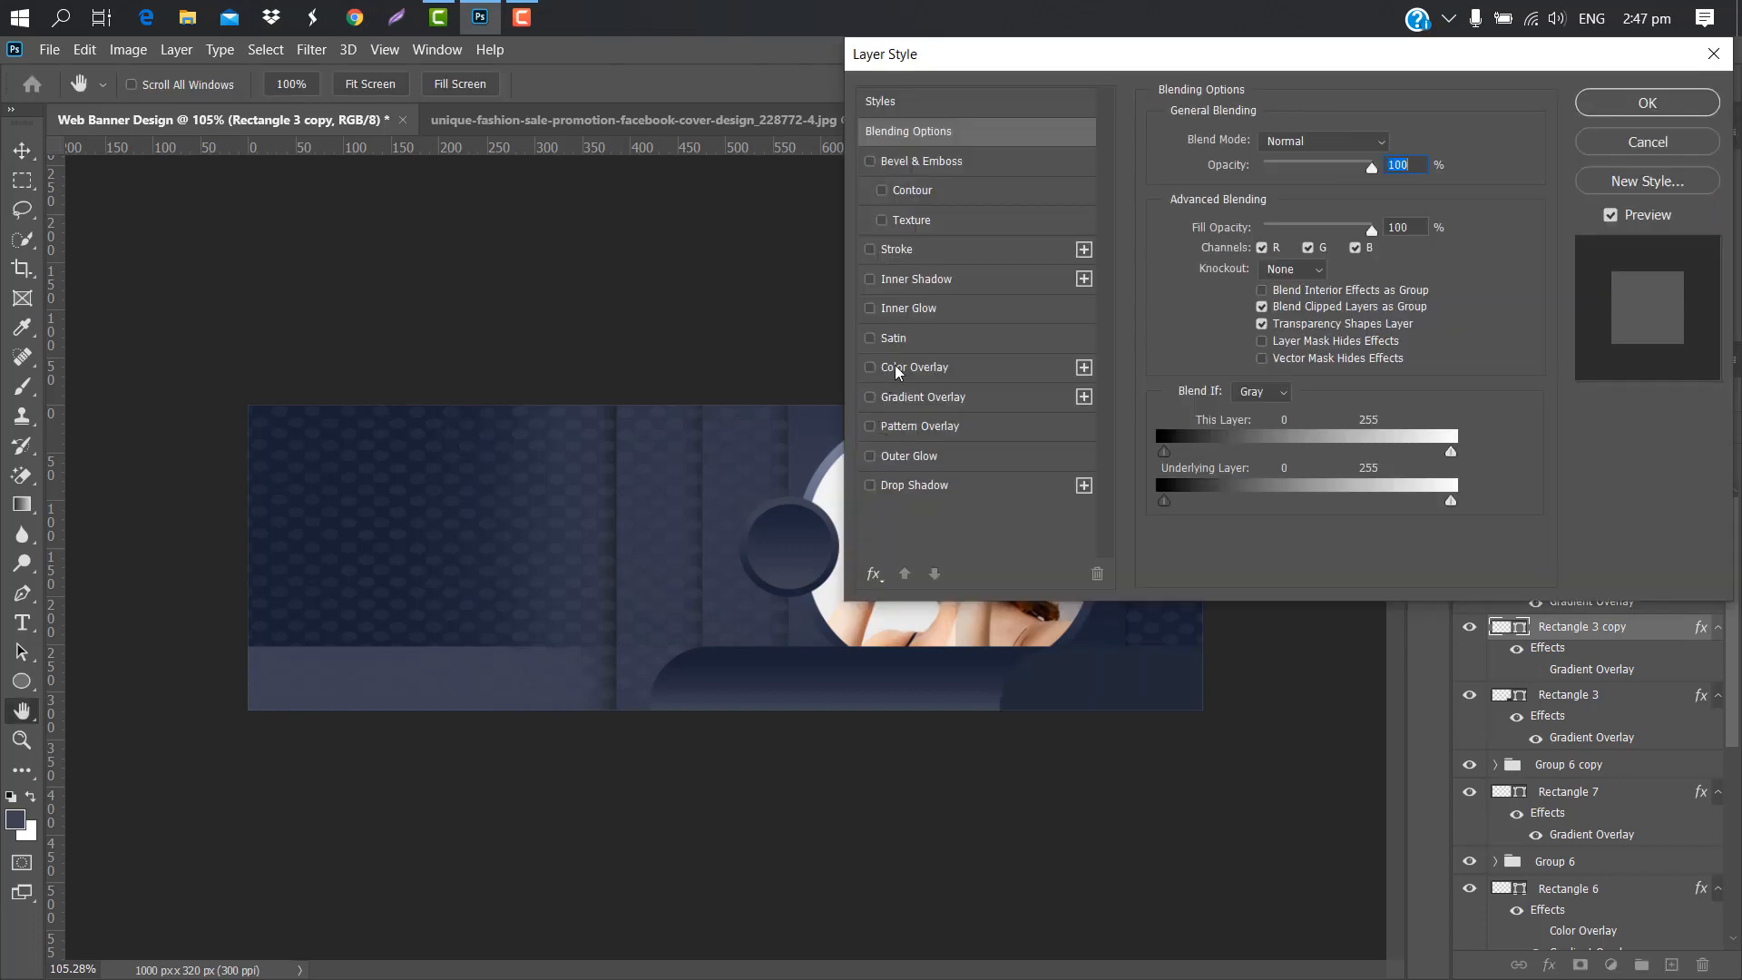
{"action": "left_click", "coordinate": [969, 366]}
{"action": "left_click", "coordinate": [1393, 143]}
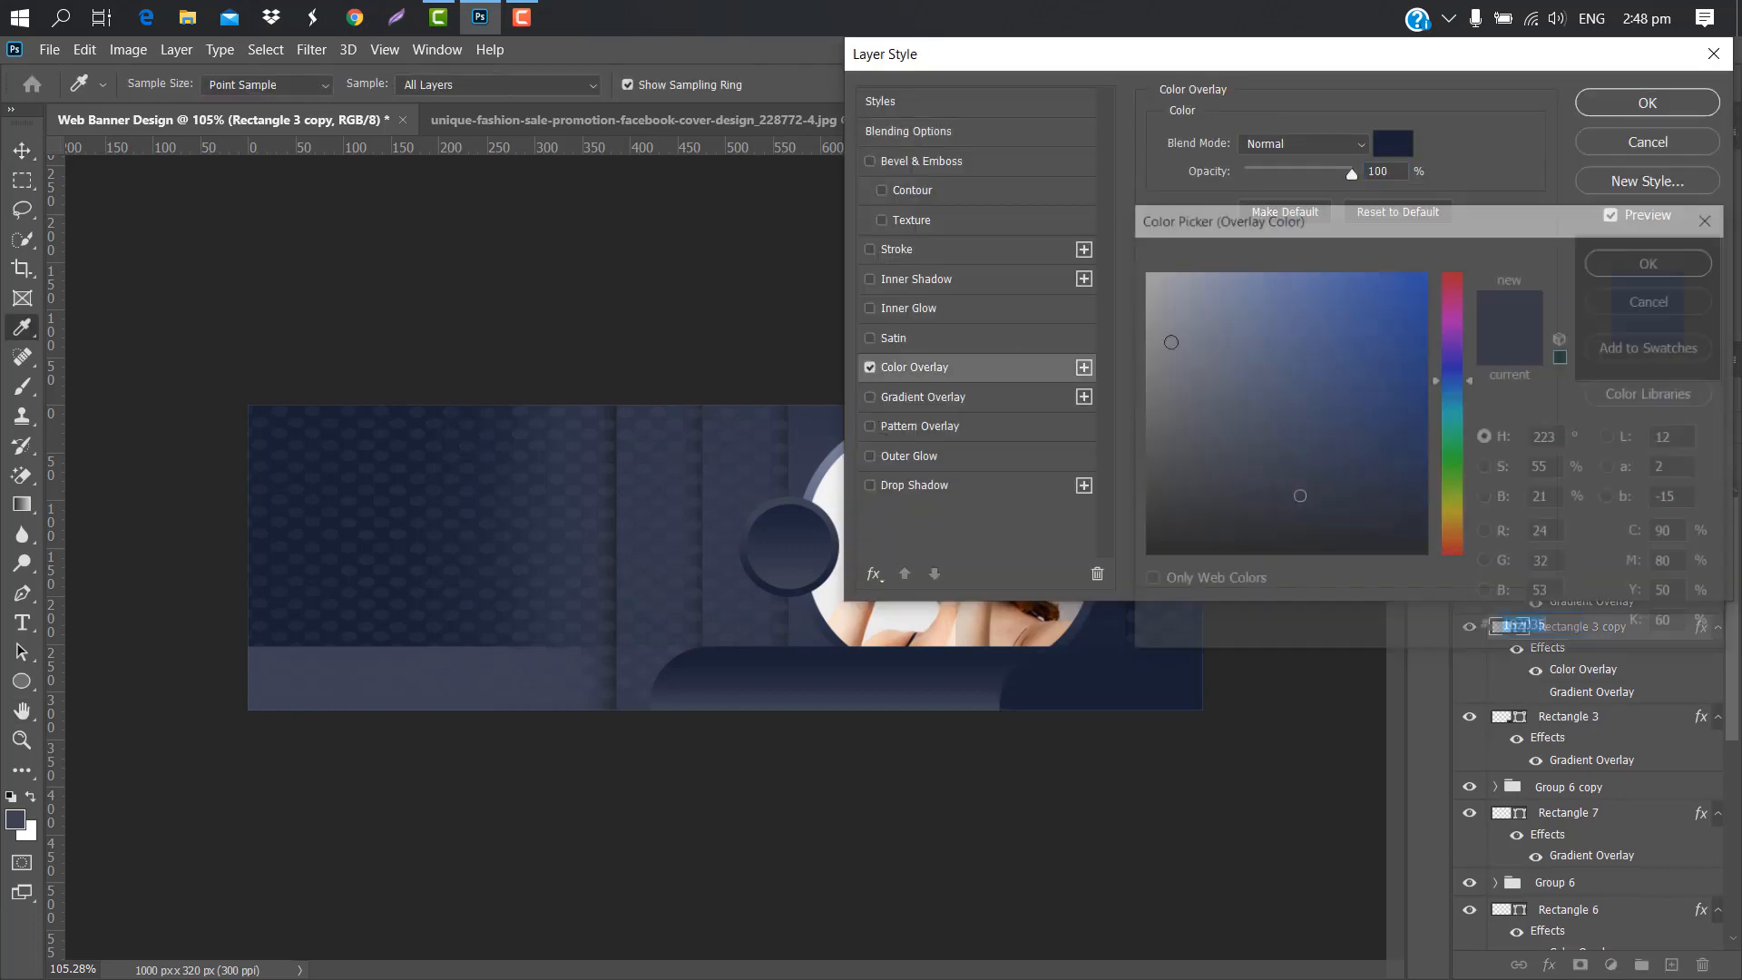
{"action": "left_click", "coordinate": [434, 692]}
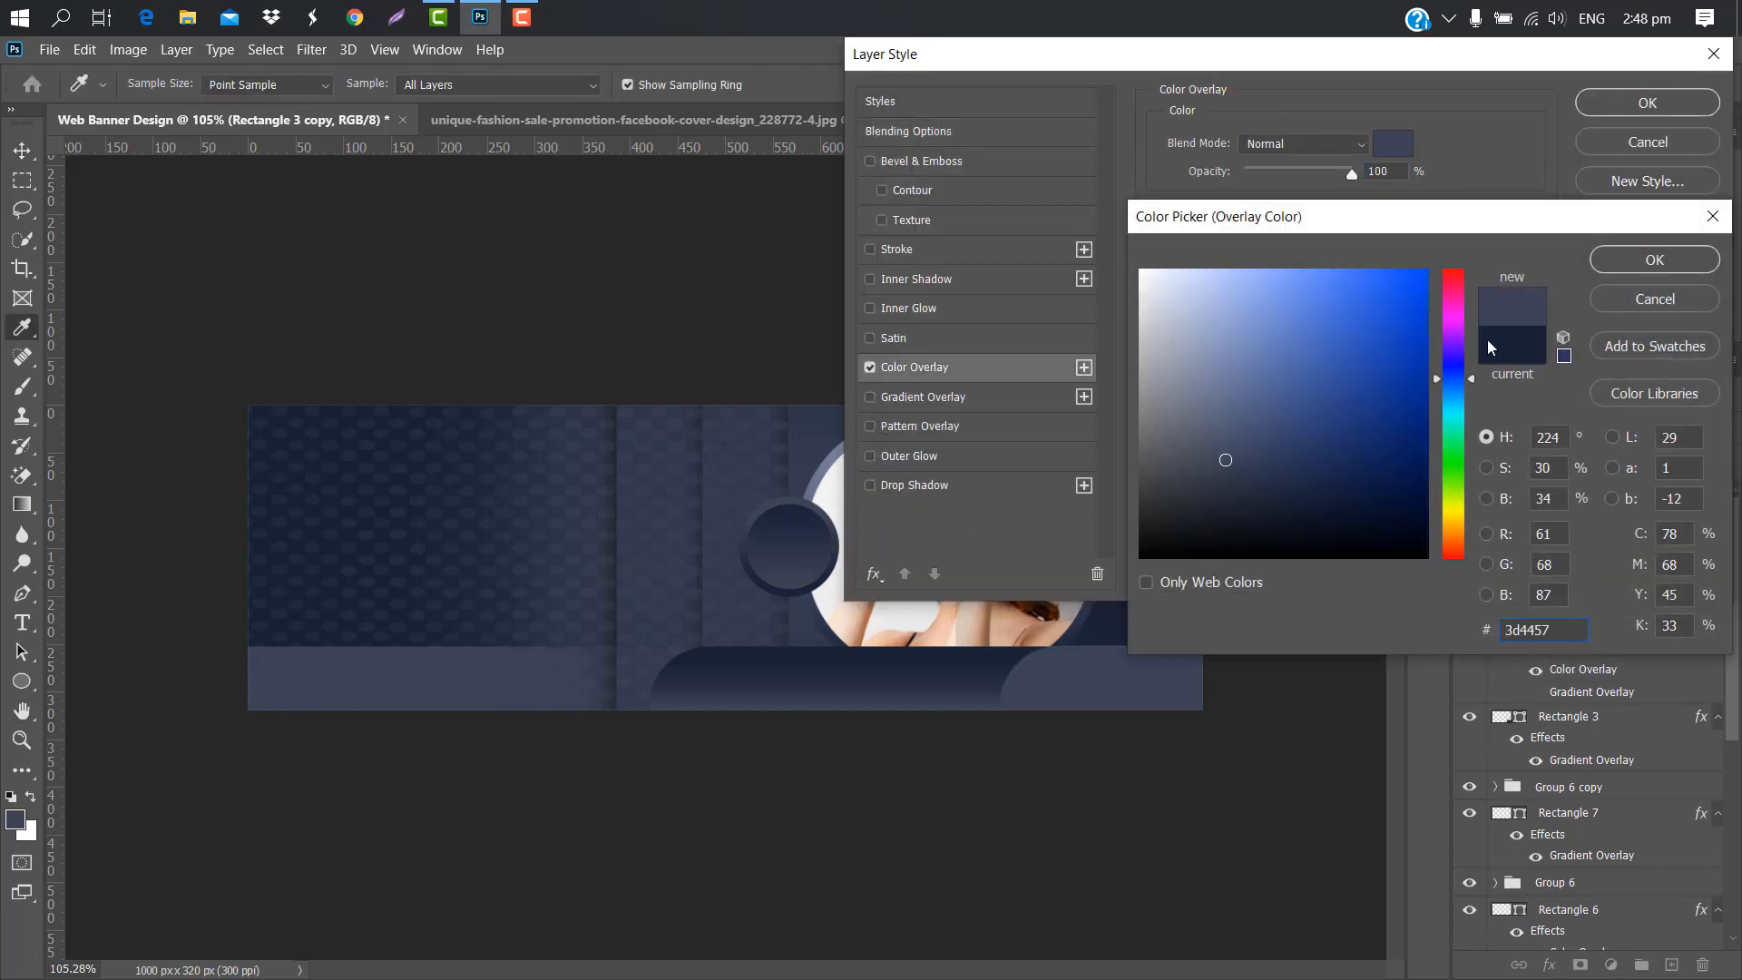
{"action": "left_click", "coordinate": [1639, 261]}
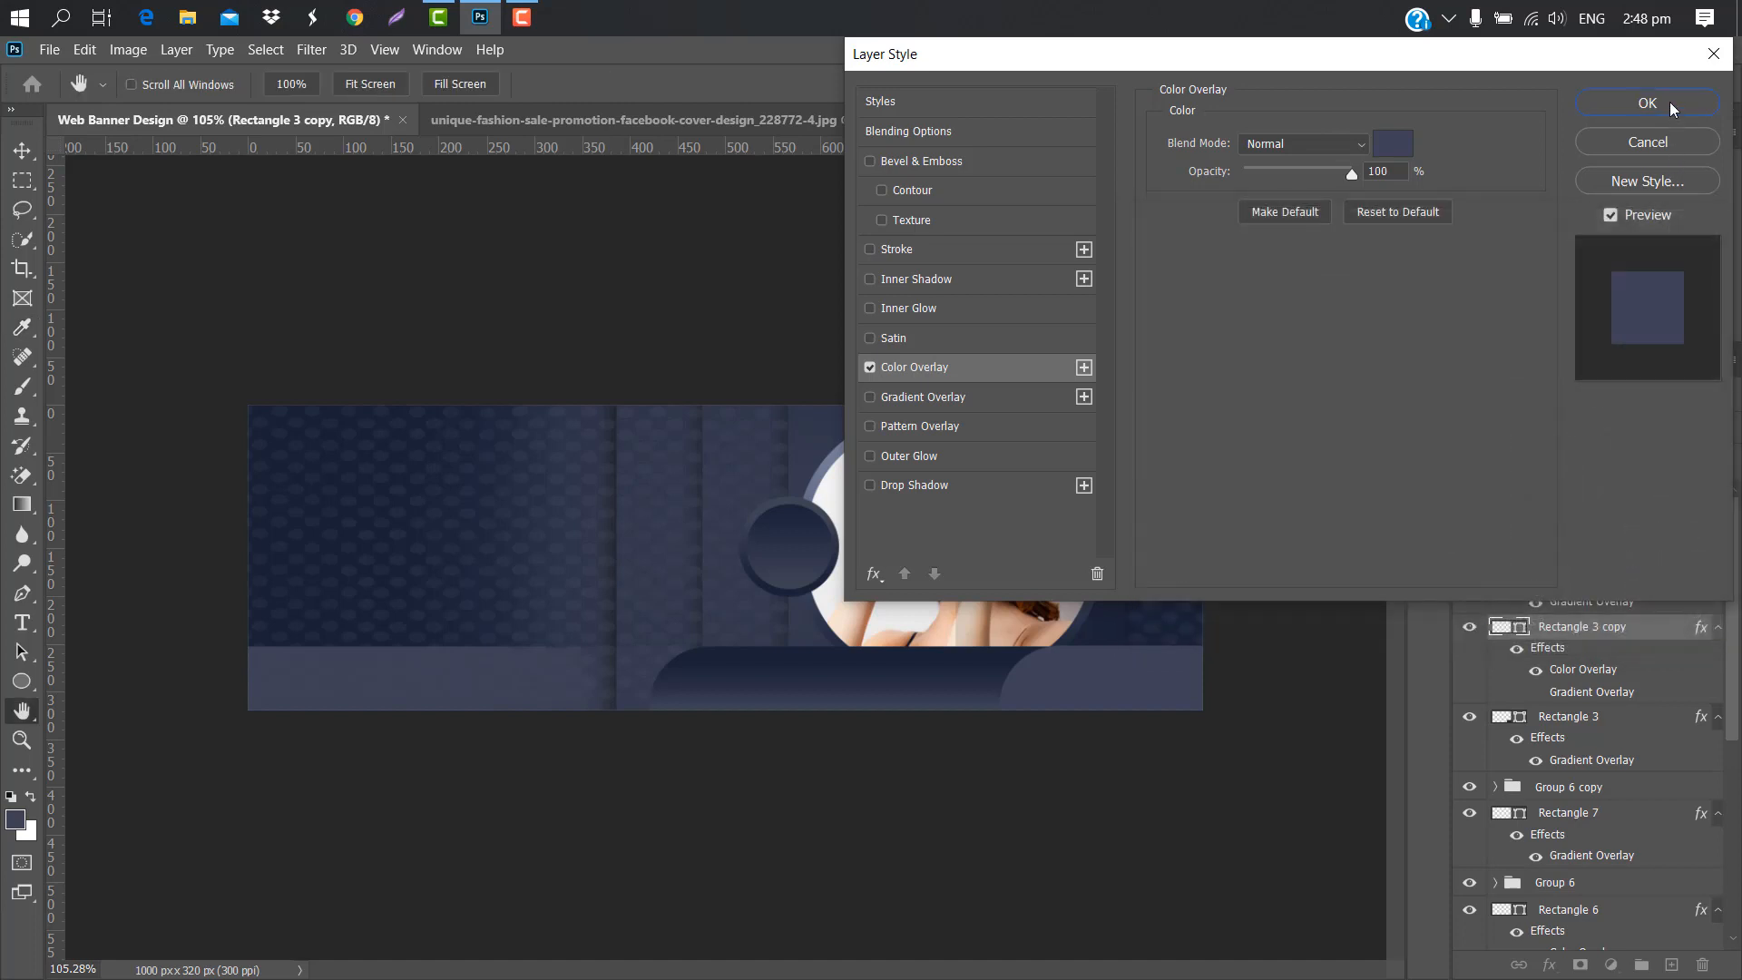
{"action": "left_click", "coordinate": [1670, 102]}
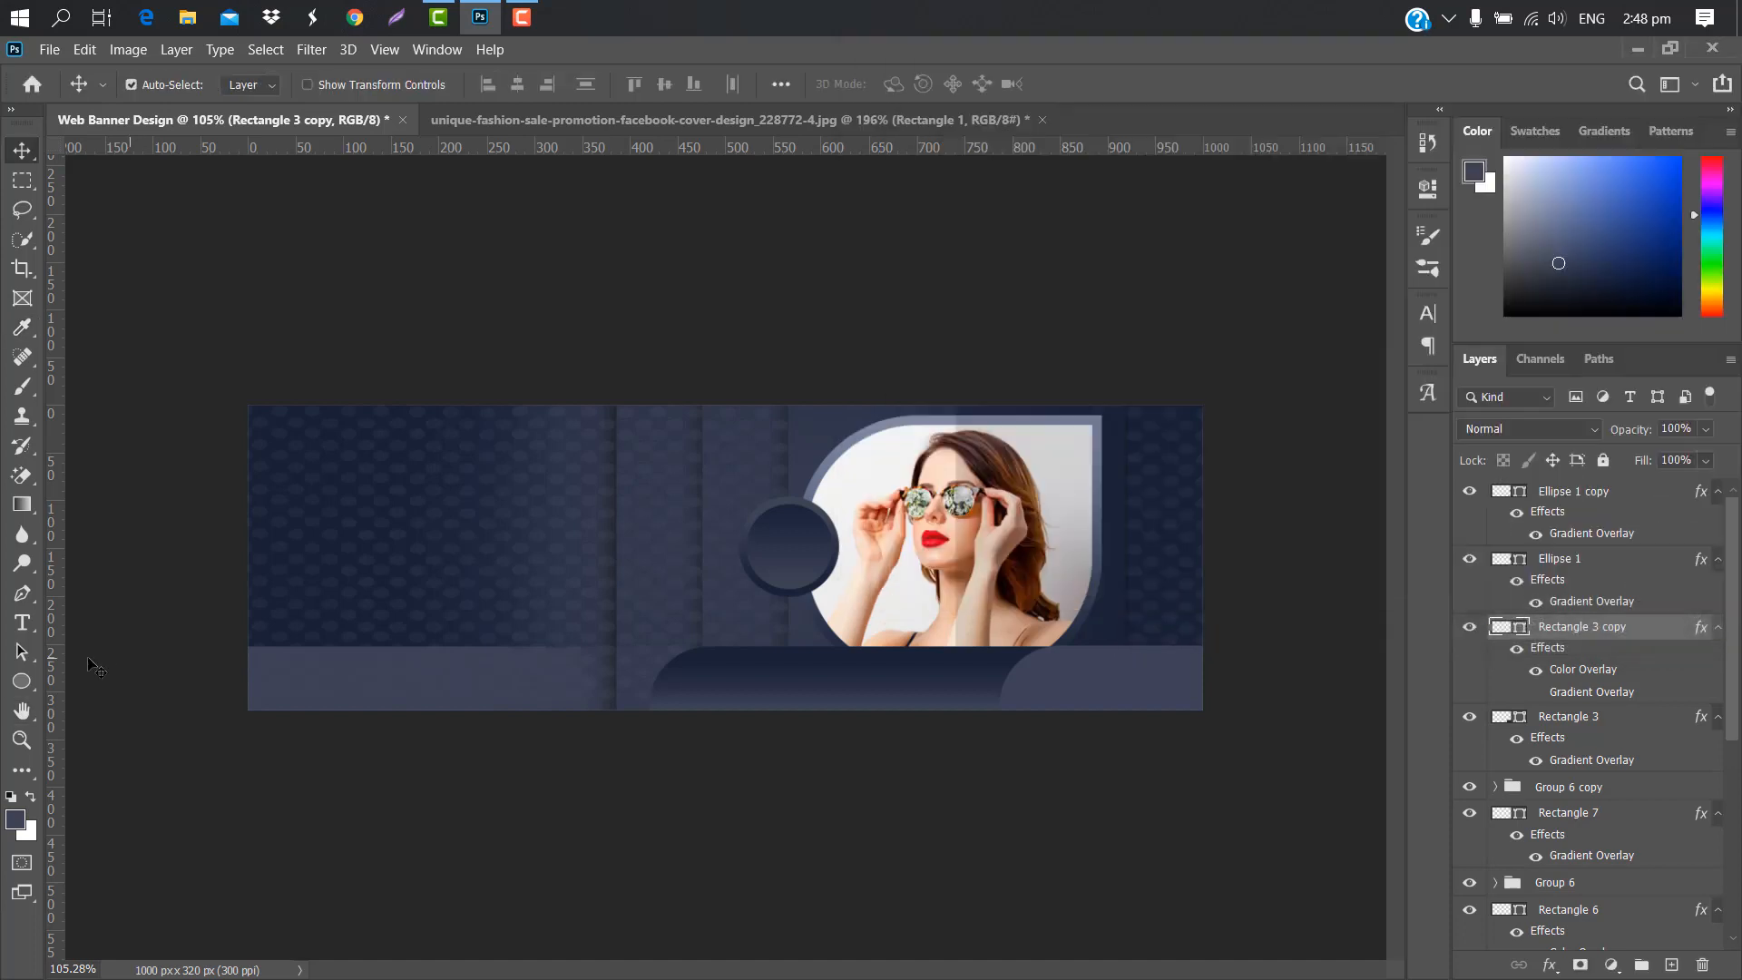
- Add the text "FASHION" in the upper part of the banner, left of the portrait
{"action": "left_click", "coordinate": [22, 624]}
{"action": "left_click", "coordinate": [415, 462]}
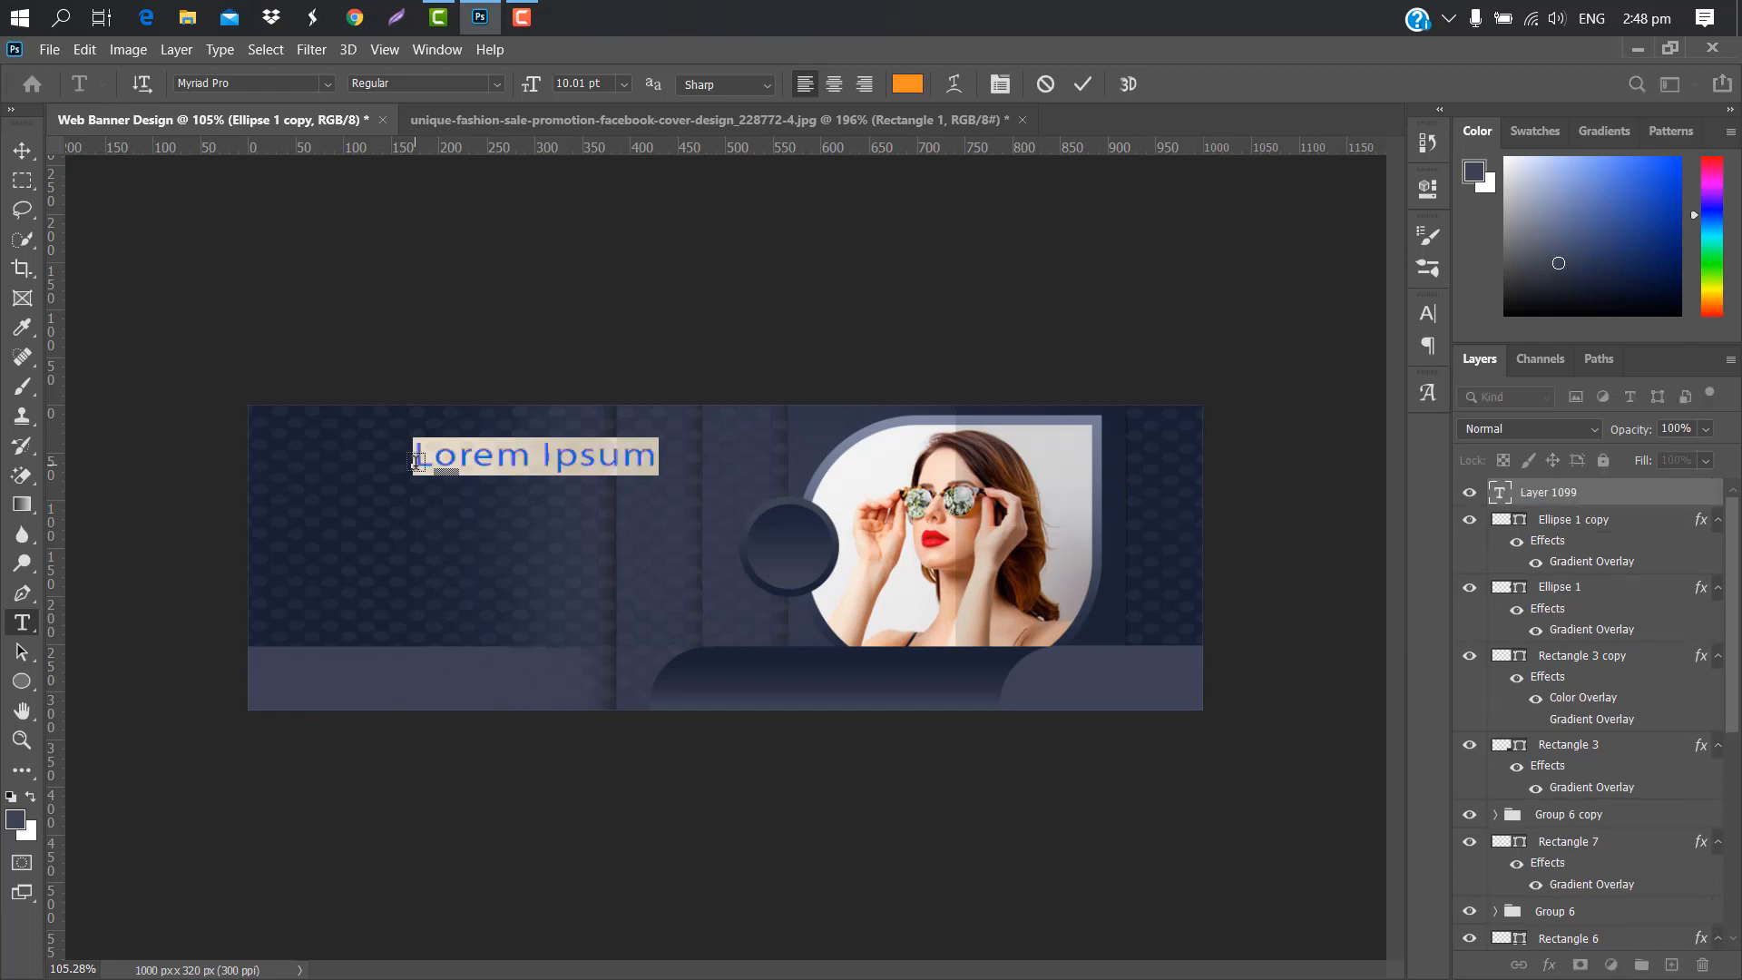
{"action": "key", "text": "BackSpace"}
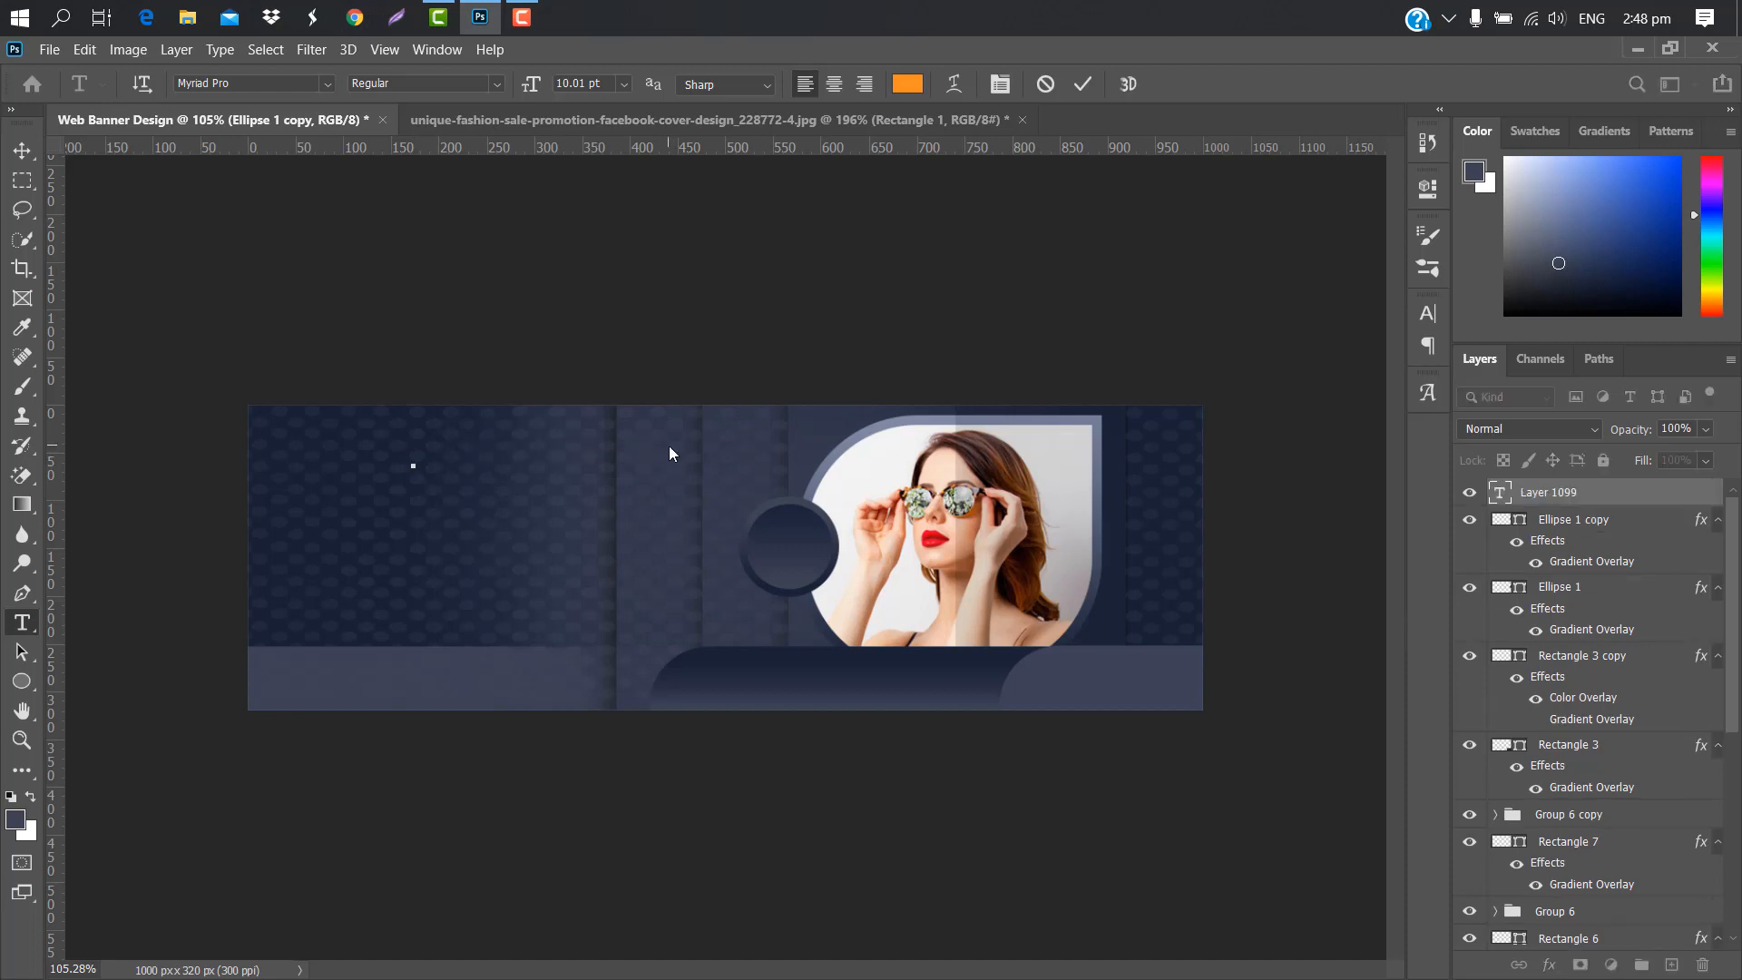
{"action": "type", "text": "FASHION"}
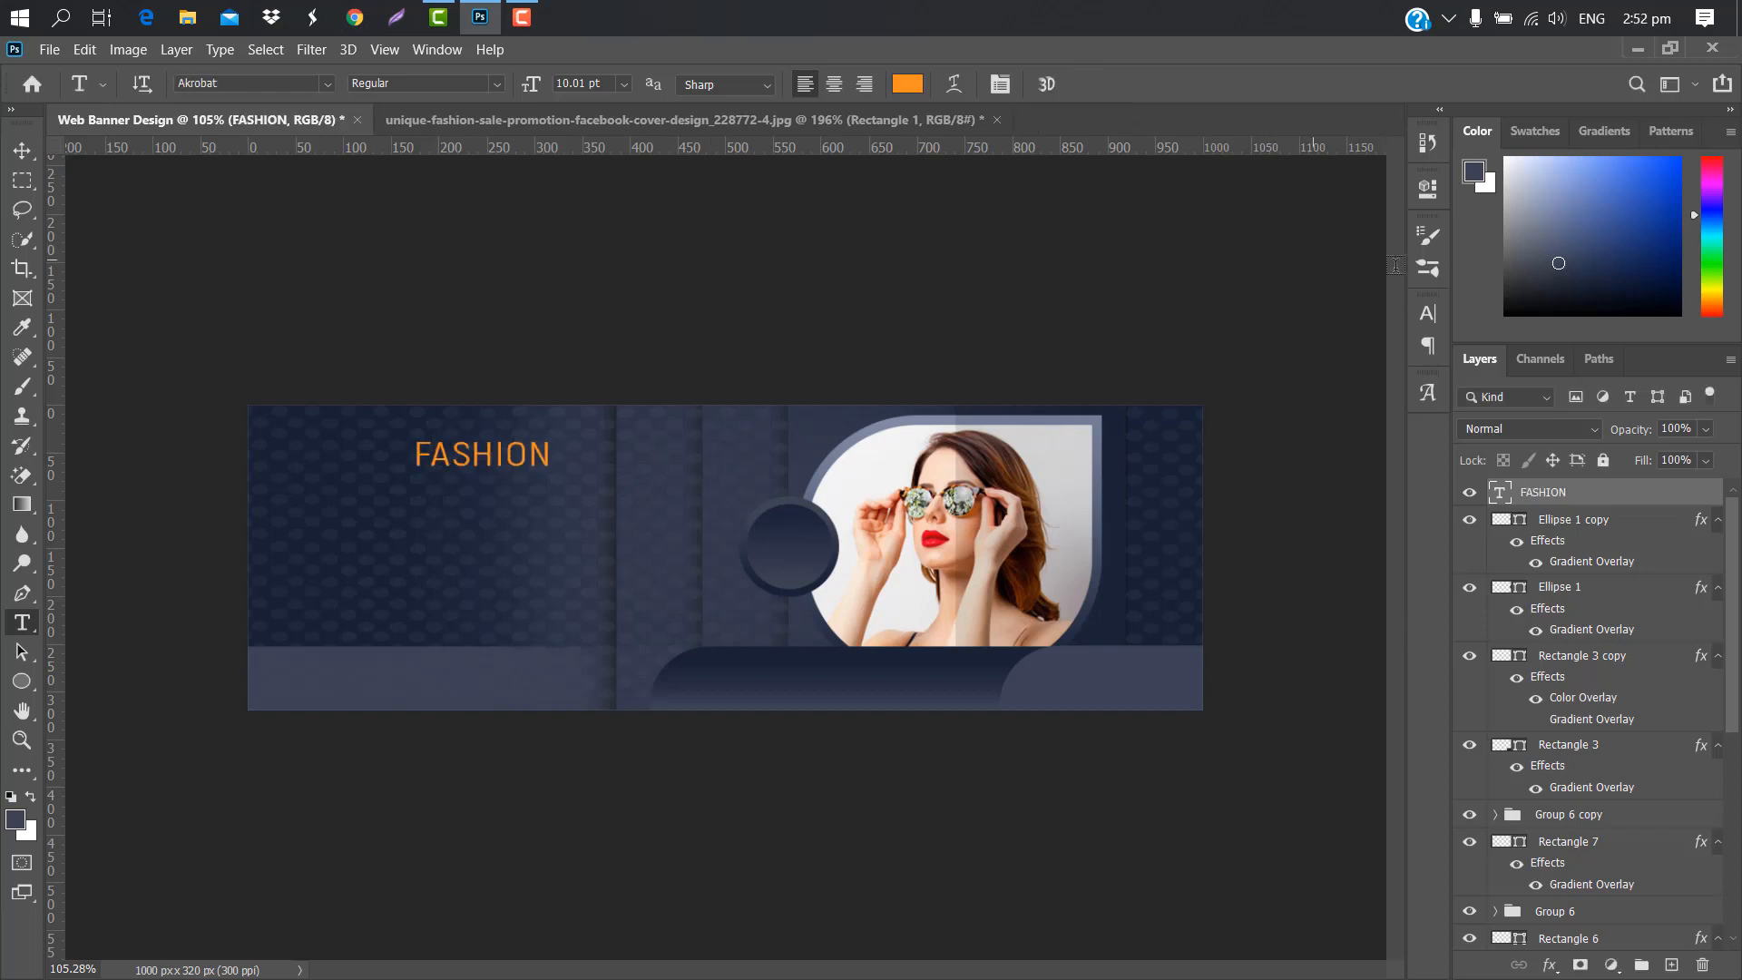
- Change the font of the FASHION text to Fugaz One
{"action": "left_click", "coordinate": [1427, 313]}
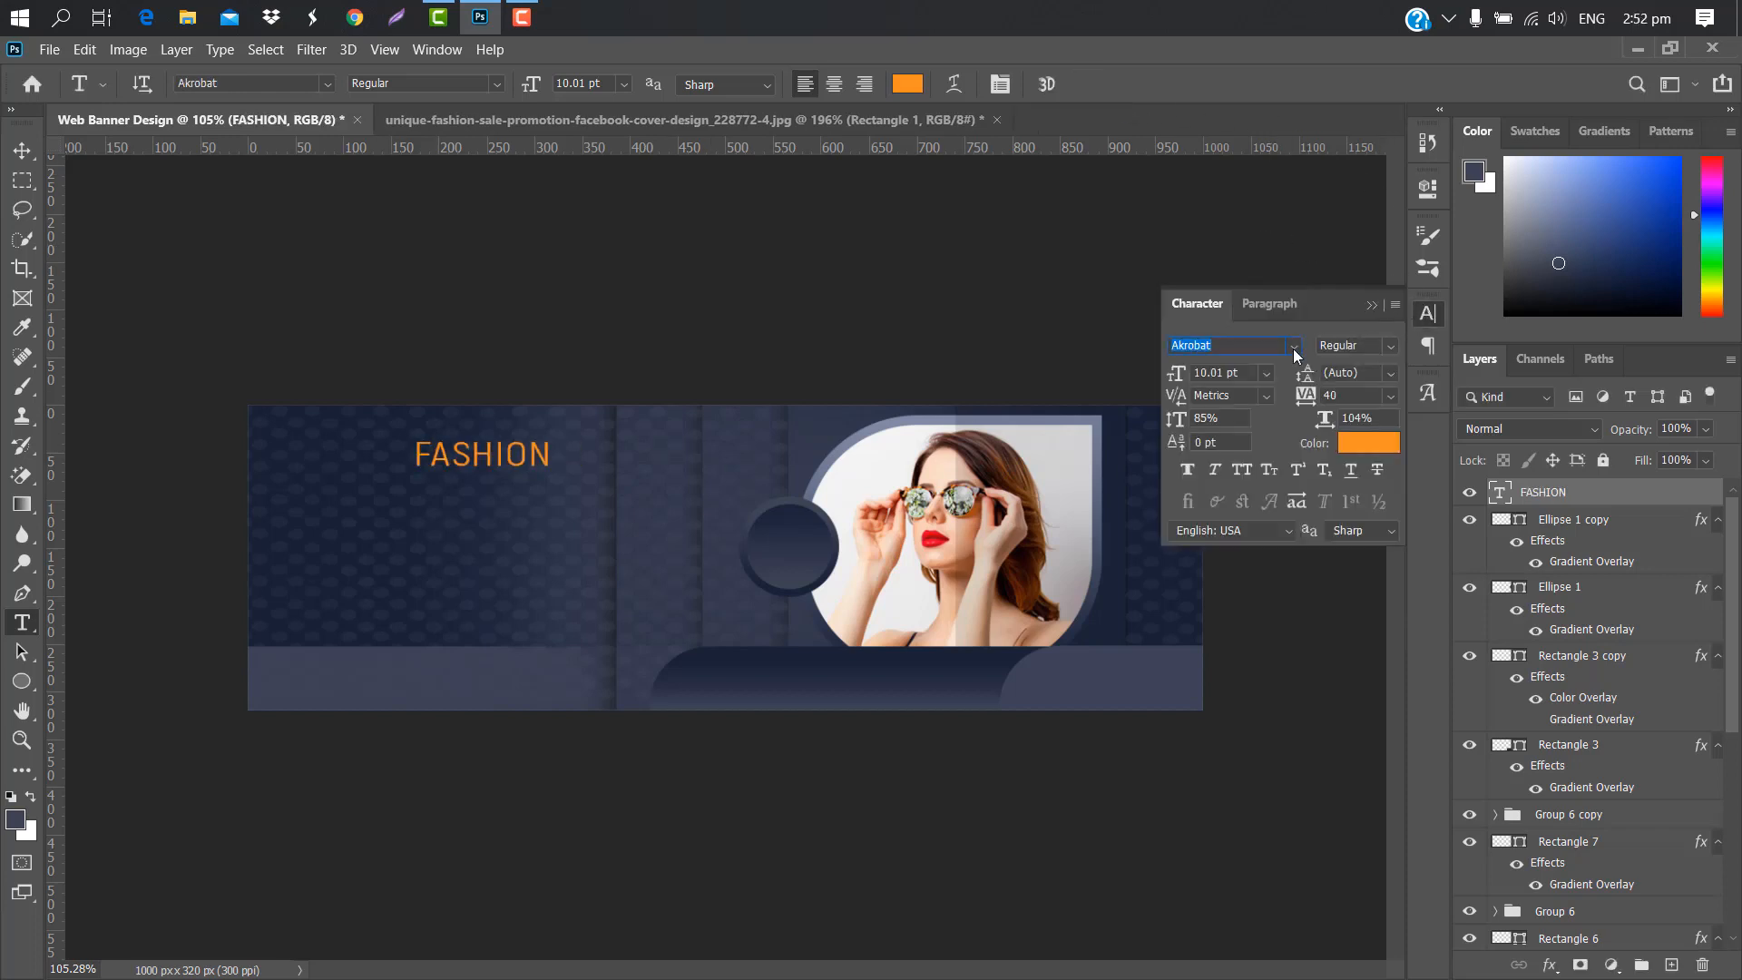
{"action": "left_click", "coordinate": [1294, 350]}
{"action": "left_click", "coordinate": [1256, 440]}
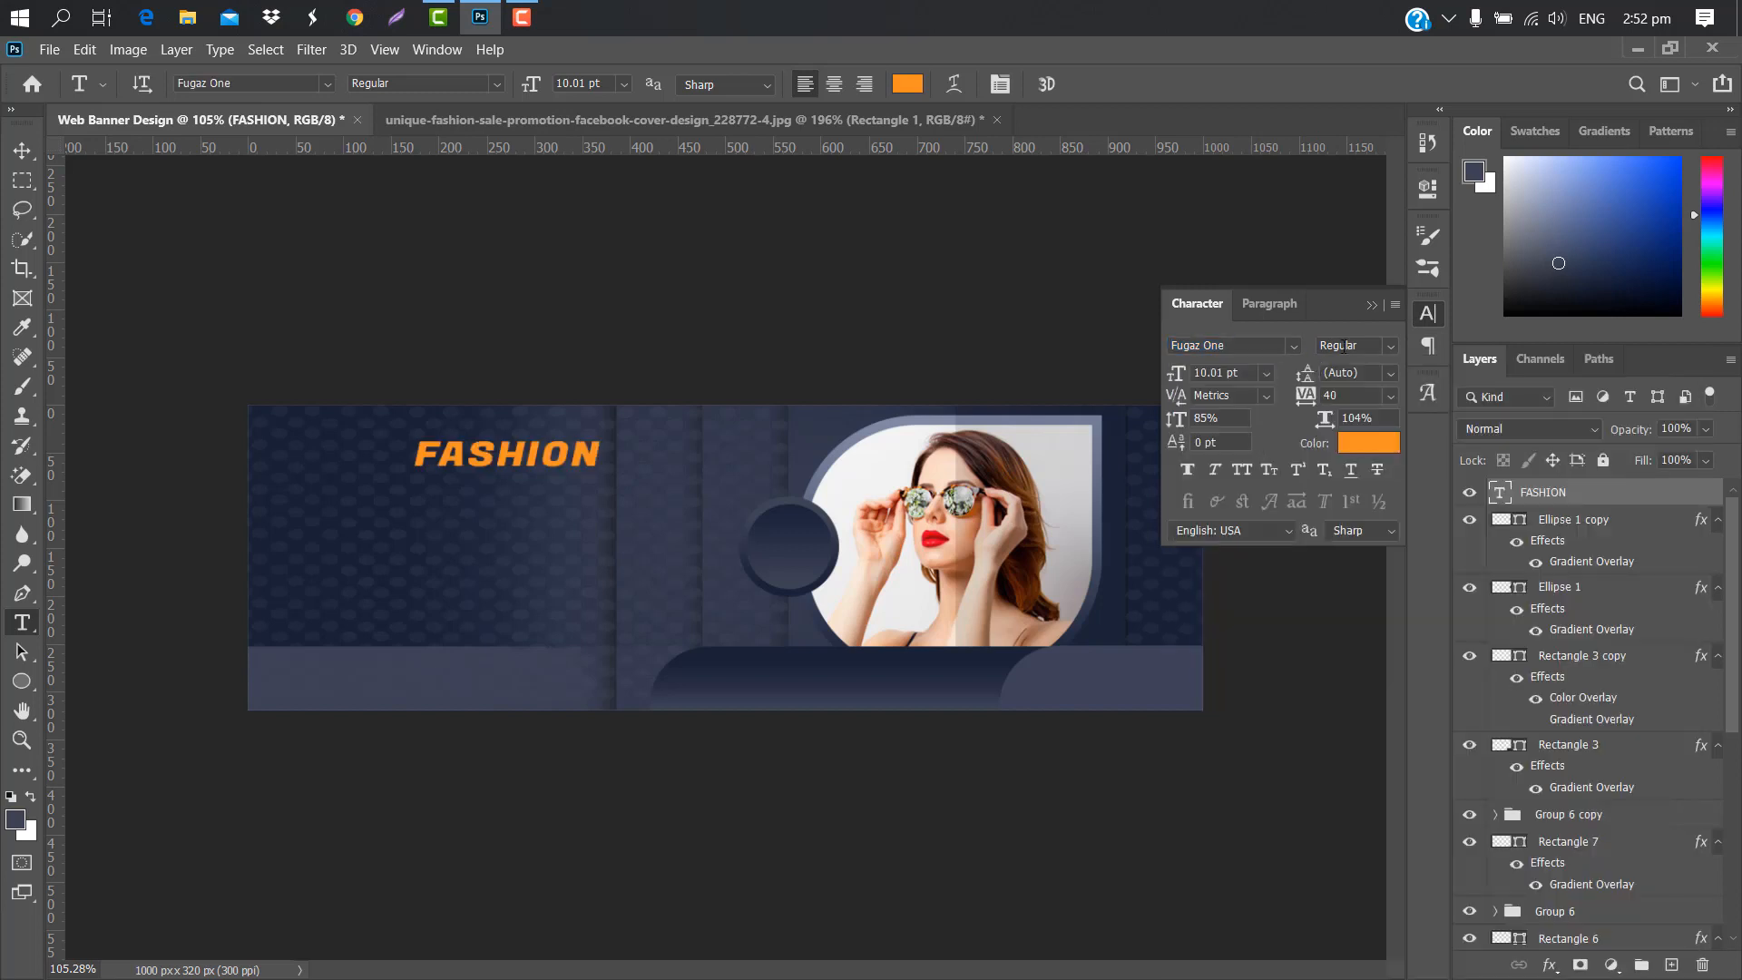
{"action": "left_click", "coordinate": [1380, 307]}
- Scale the FASHION text up to about 148% and position it just left of the portrait frame
{"action": "key", "text": "ctrl+t"}
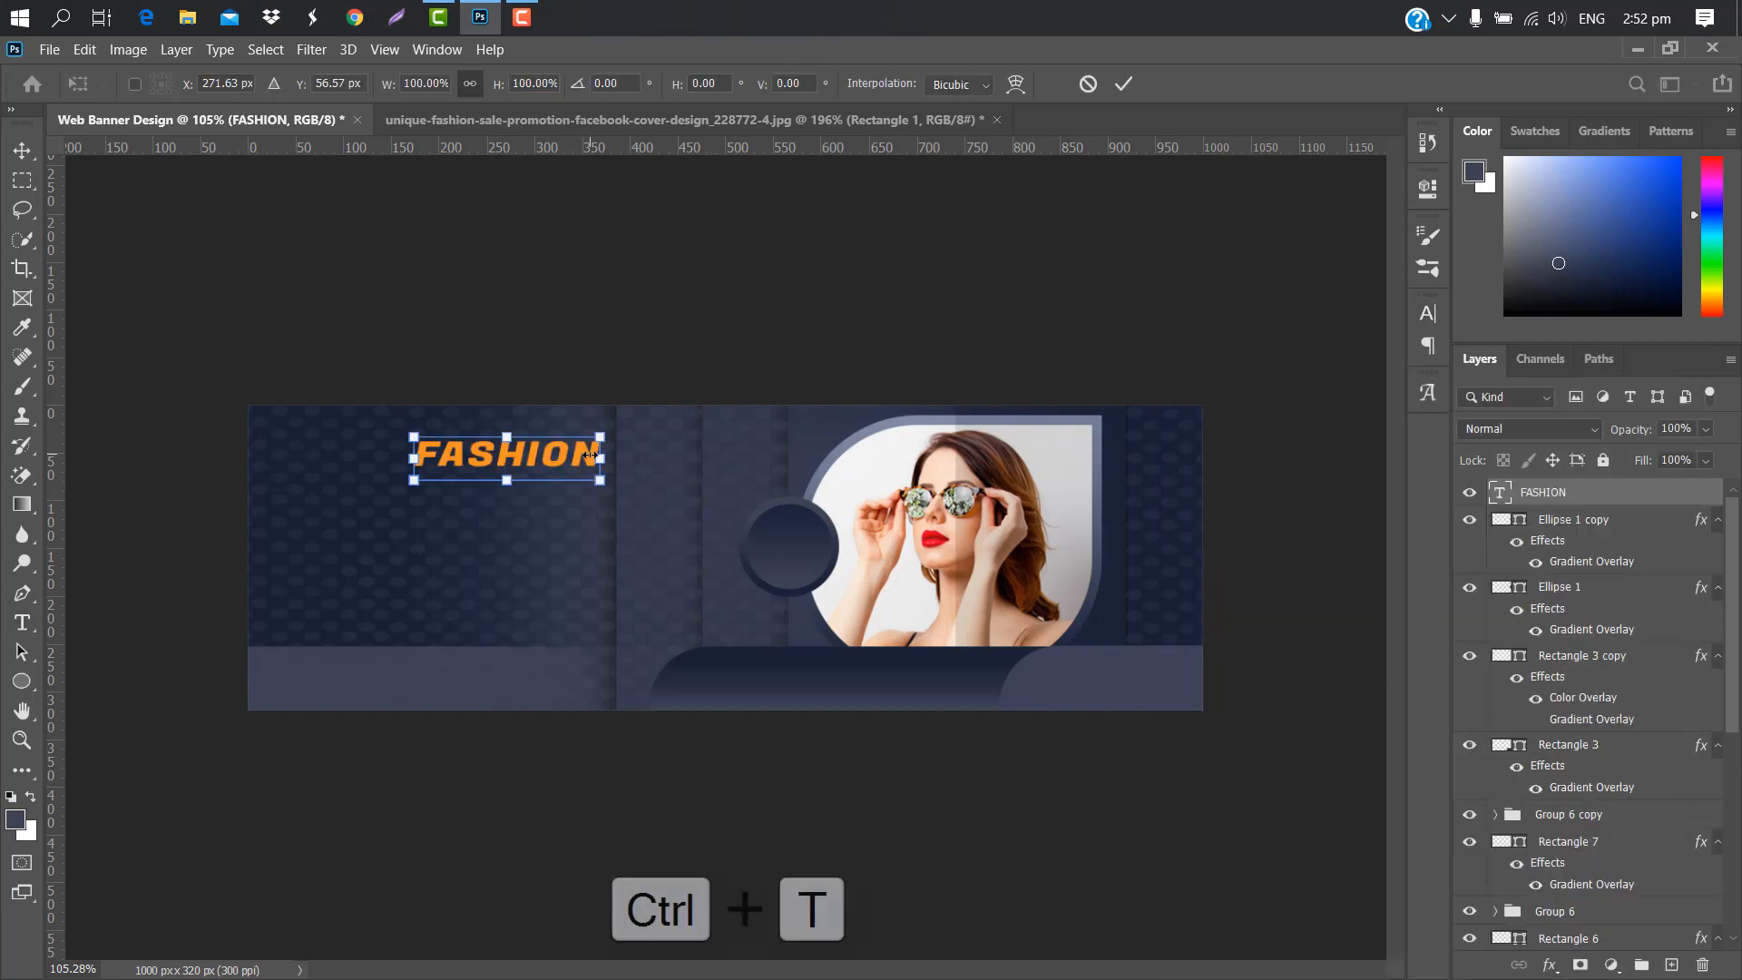
{"action": "left_click_drag", "start_coordinate": [613, 453], "coordinate": [711, 458]}
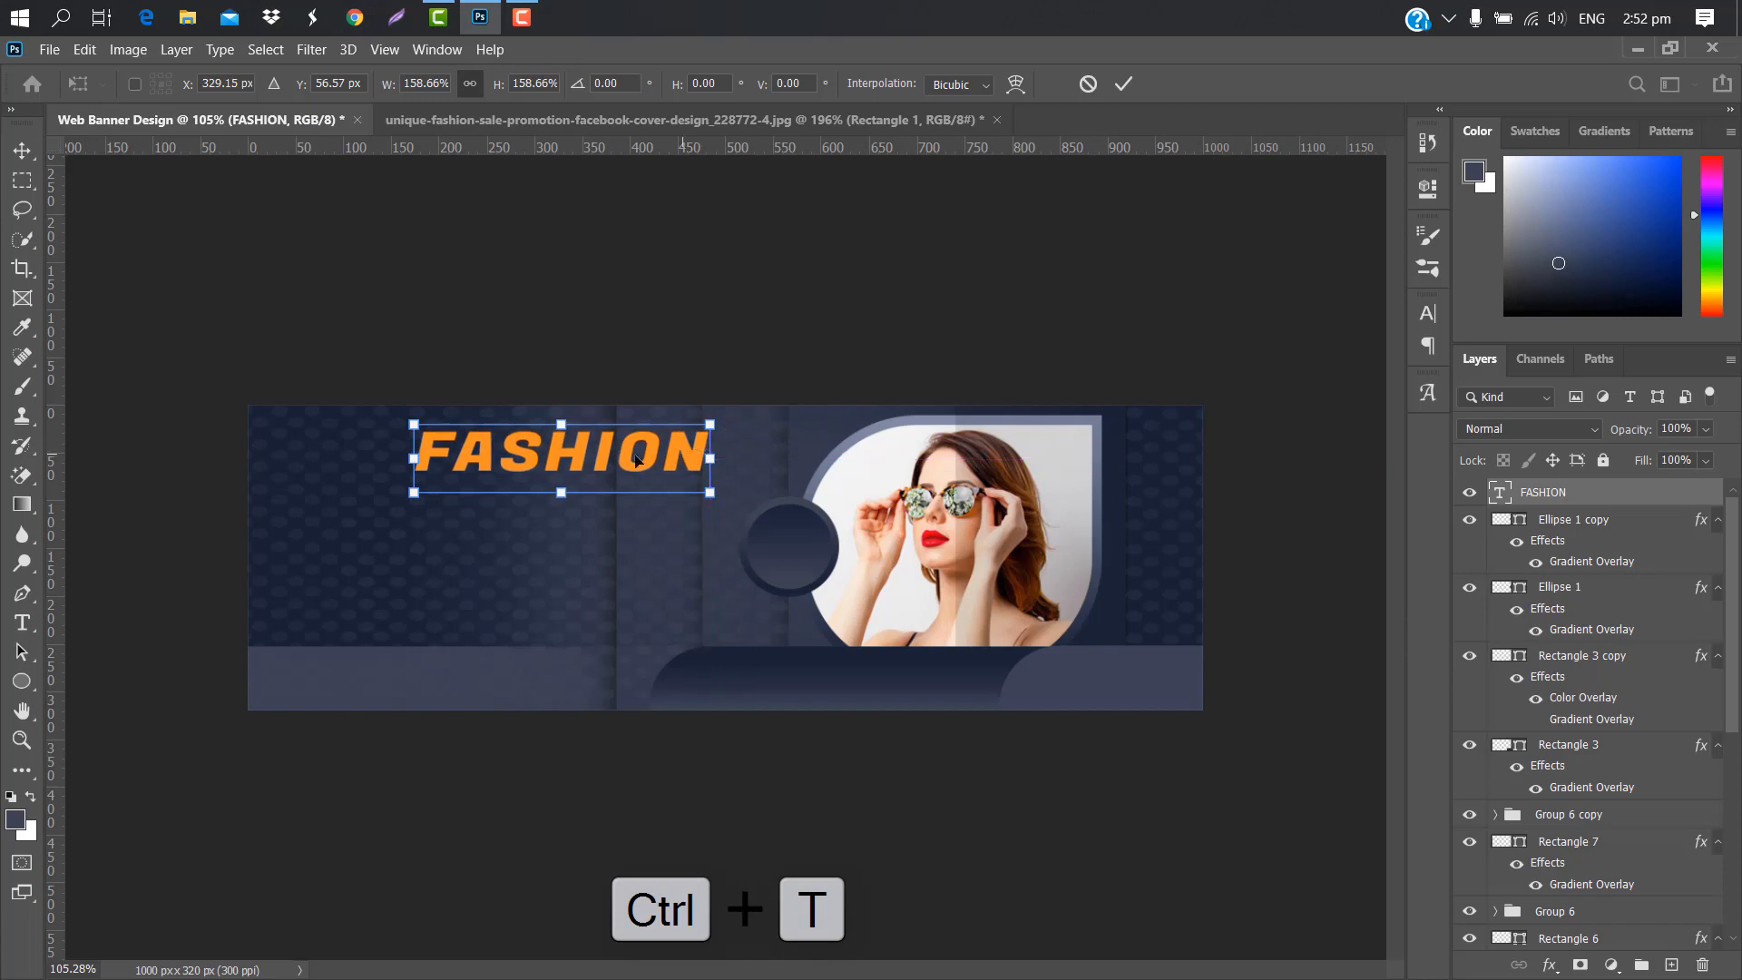
{"action": "left_click_drag", "start_coordinate": [605, 464], "coordinate": [659, 467]}
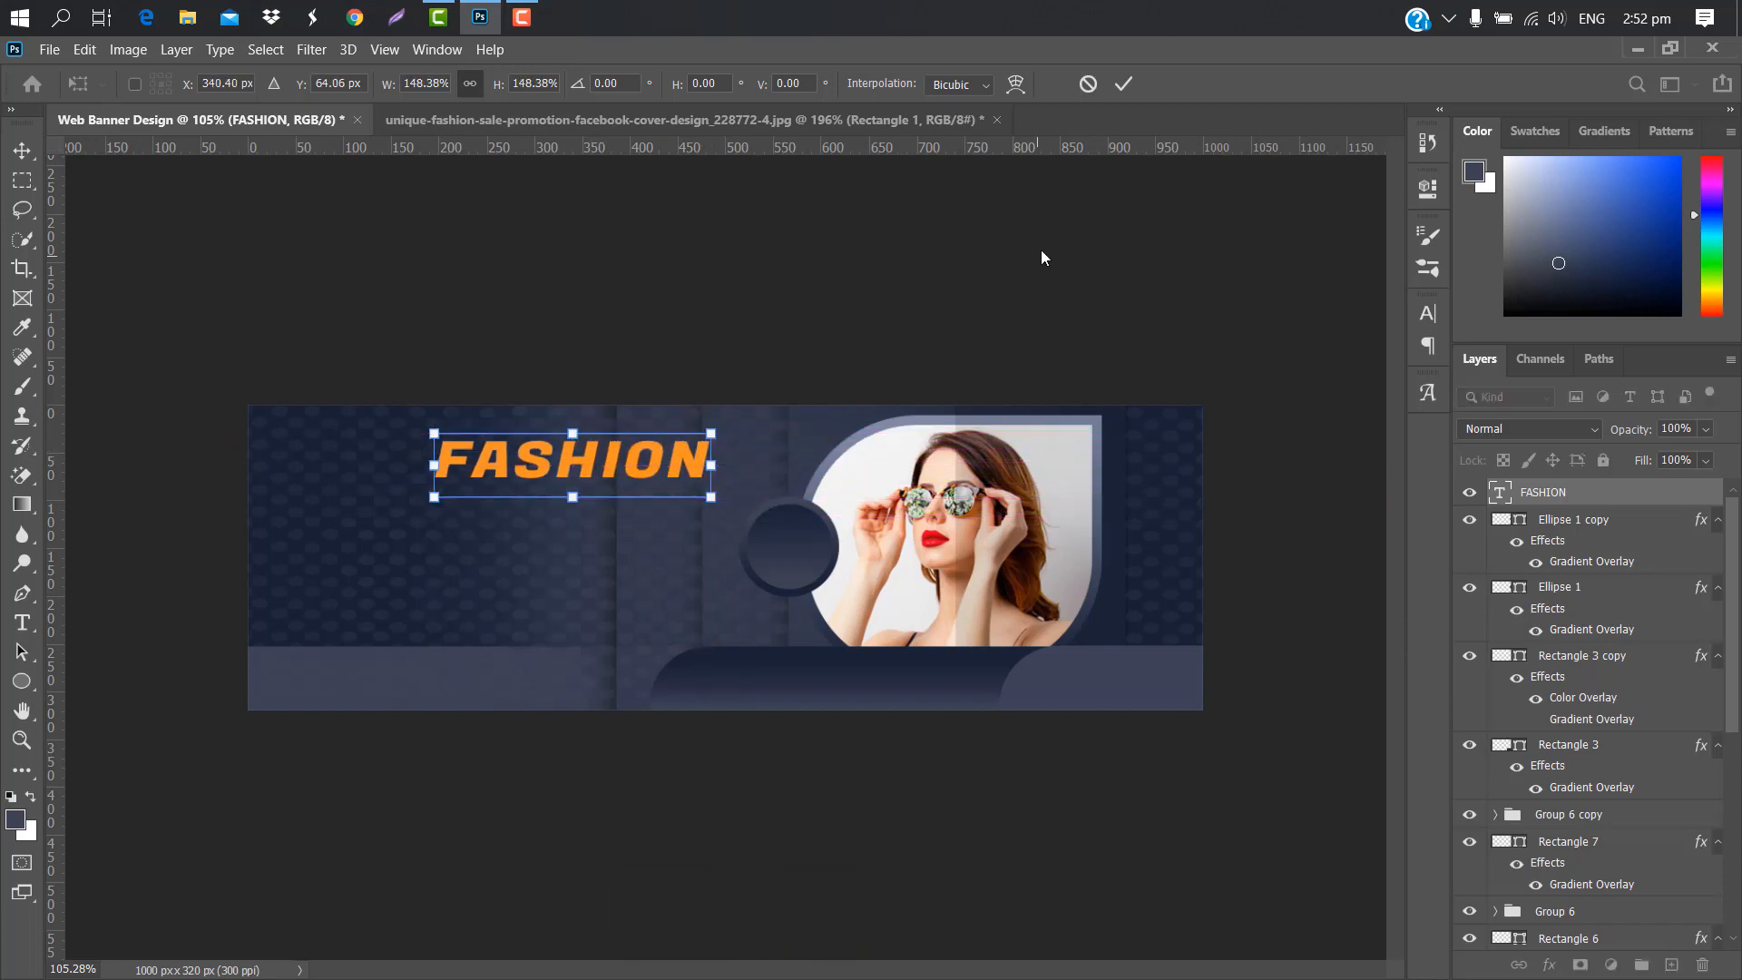
{"action": "left_click", "coordinate": [1124, 84]}
- Change the FASHION text color to #ffb200
{"action": "left_click", "coordinate": [1441, 322]}
{"action": "left_click", "coordinate": [1369, 441]}
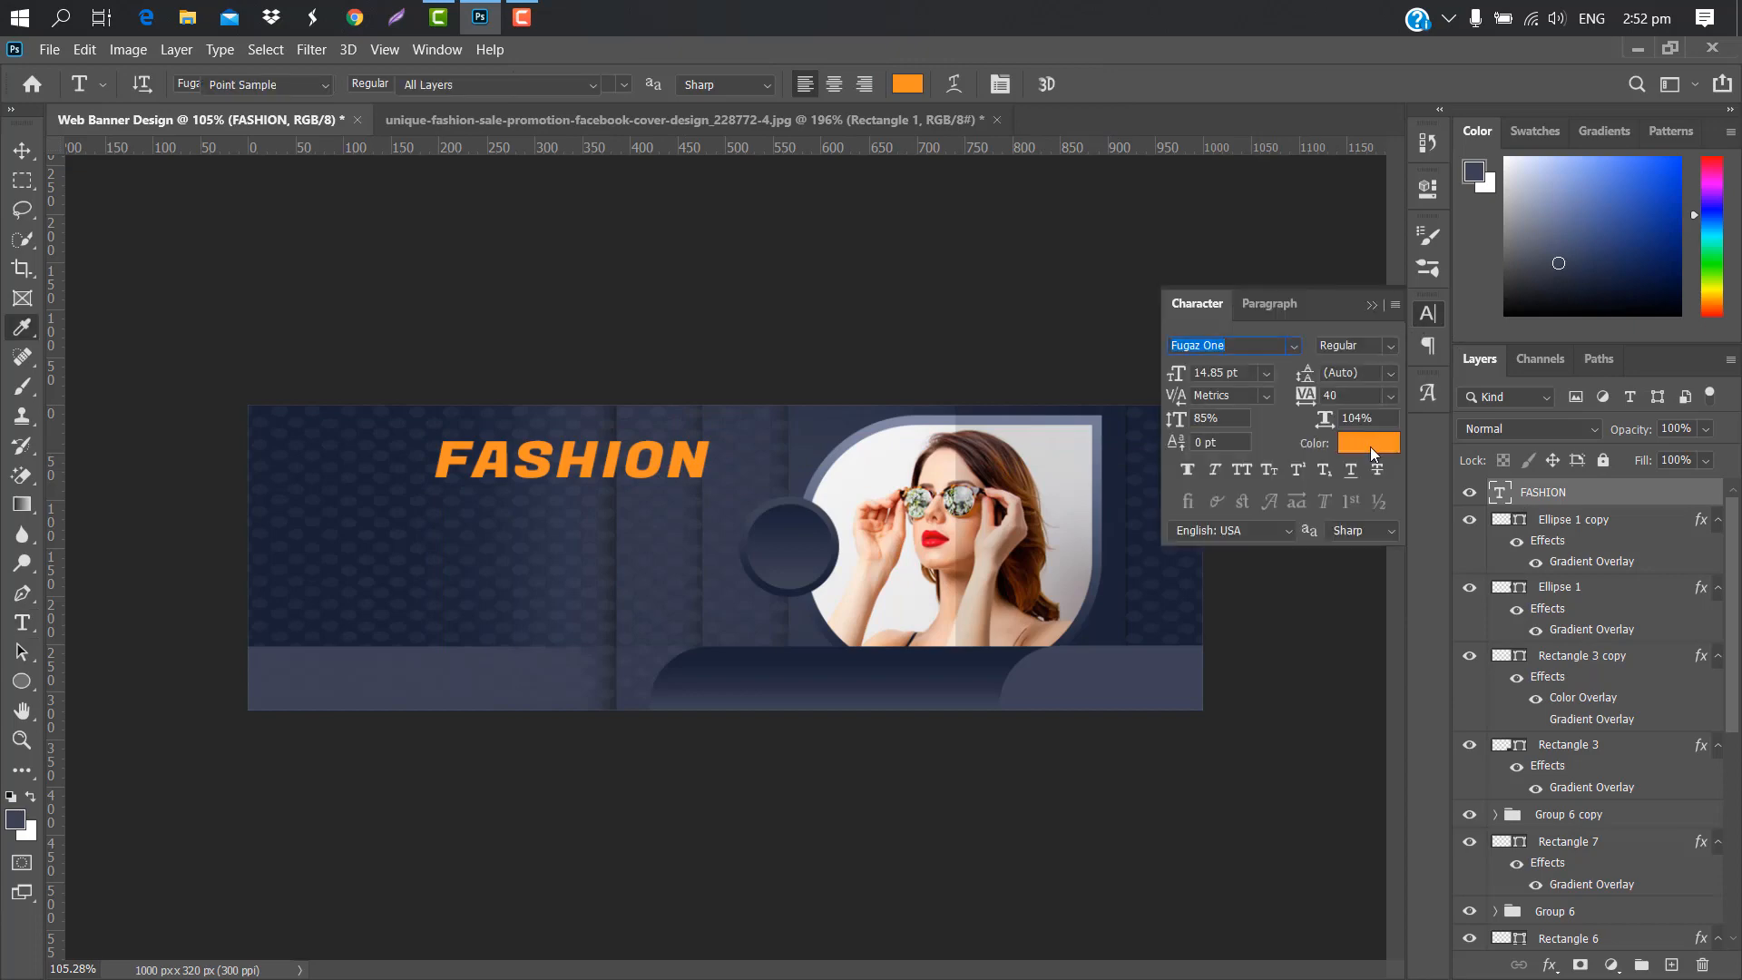
{"action": "type", "text": "ffb200"}
{"action": "left_click", "coordinate": [1620, 250]}
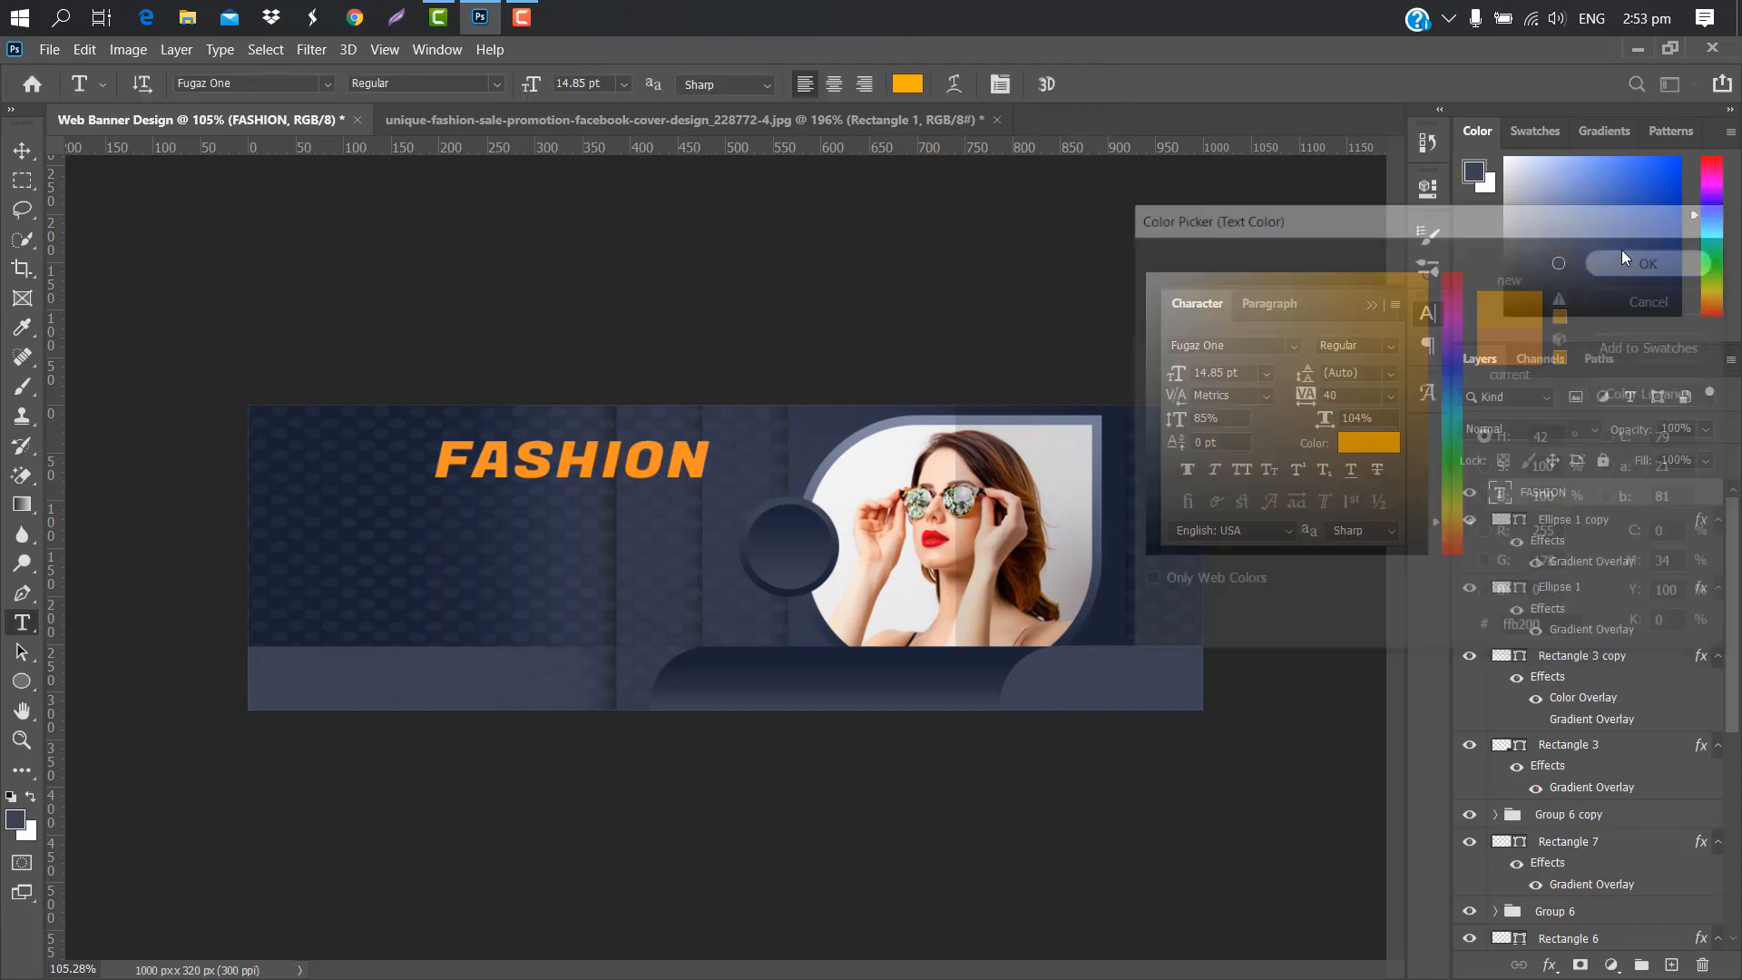
{"action": "left_click", "coordinate": [1428, 314]}
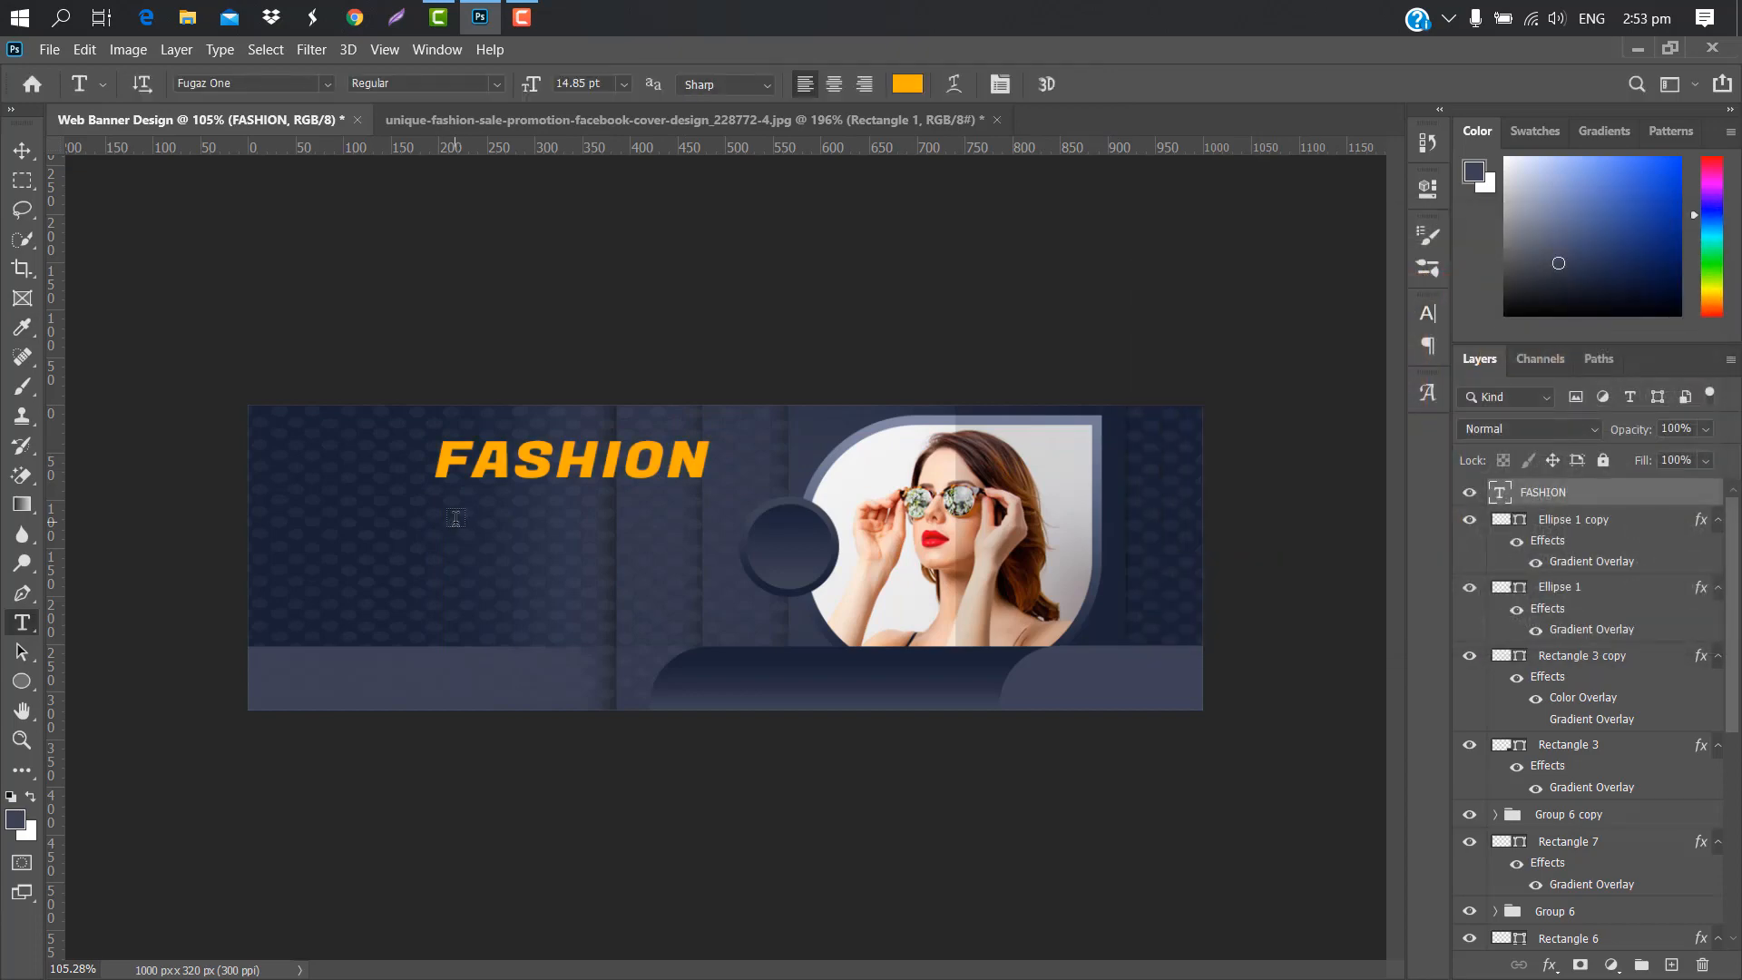
- Add a separate text layer reading "SALE" below the FASHION headline
{"action": "left_click", "coordinate": [455, 518]}
{"action": "key", "text": "BackSpace"}
{"action": "type", "text": "S"}
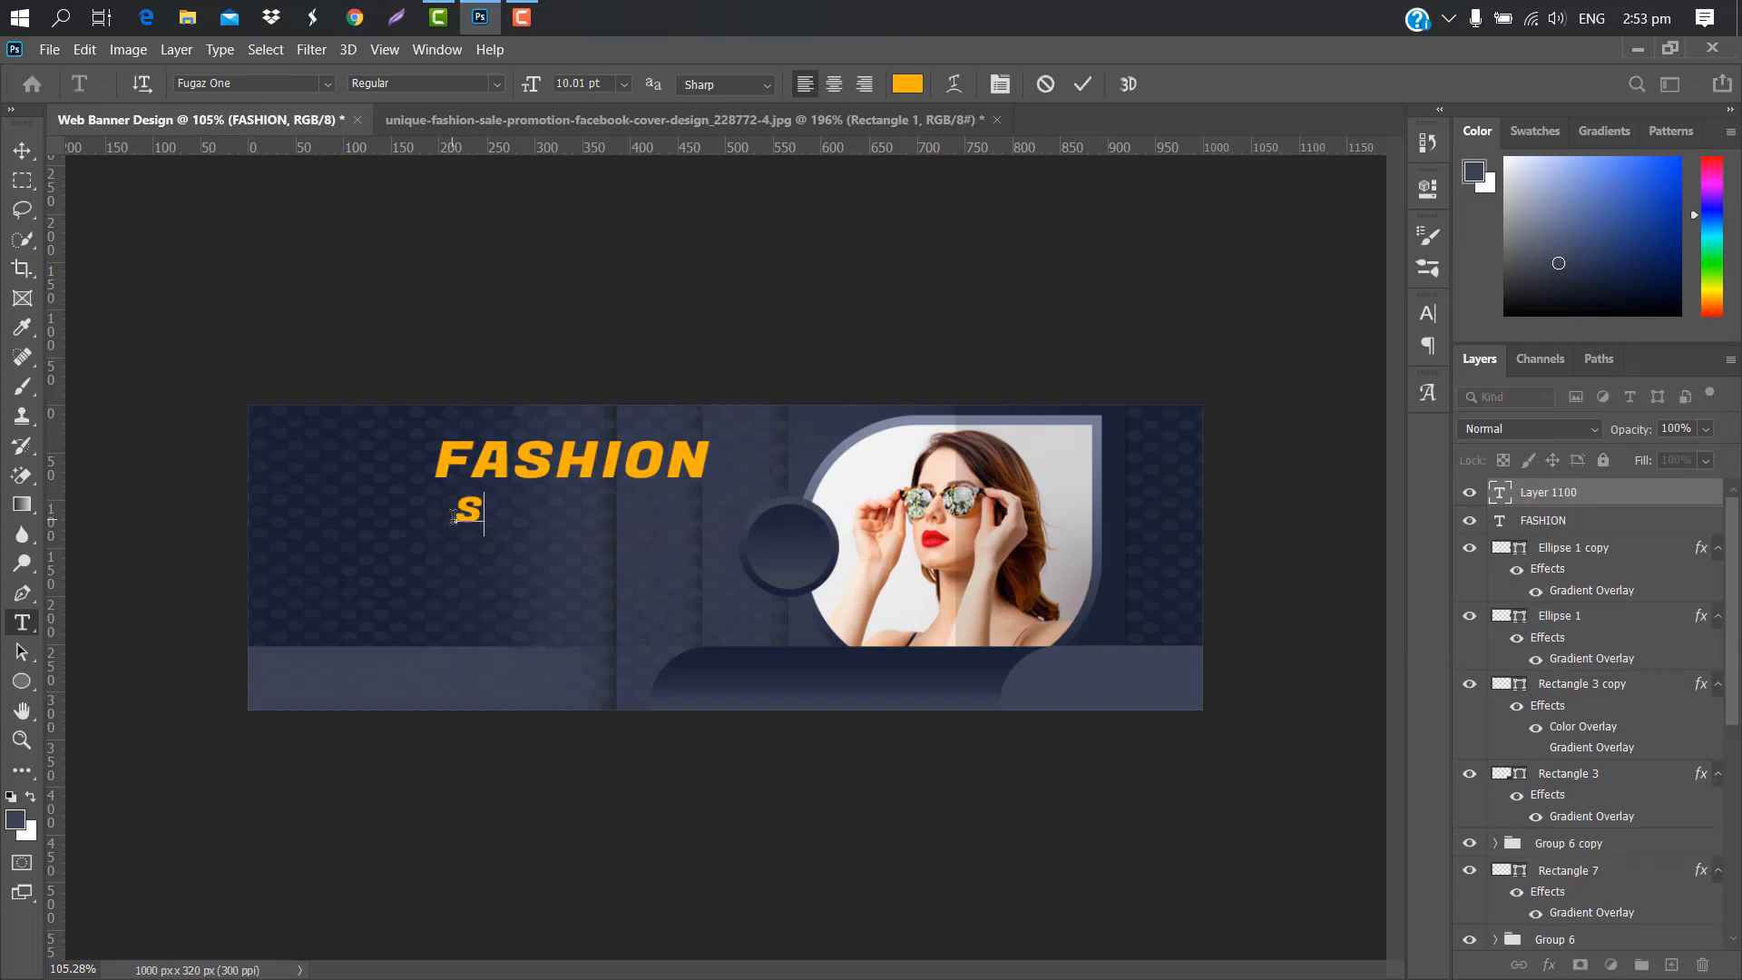
{"action": "type", "text": "ALE"}
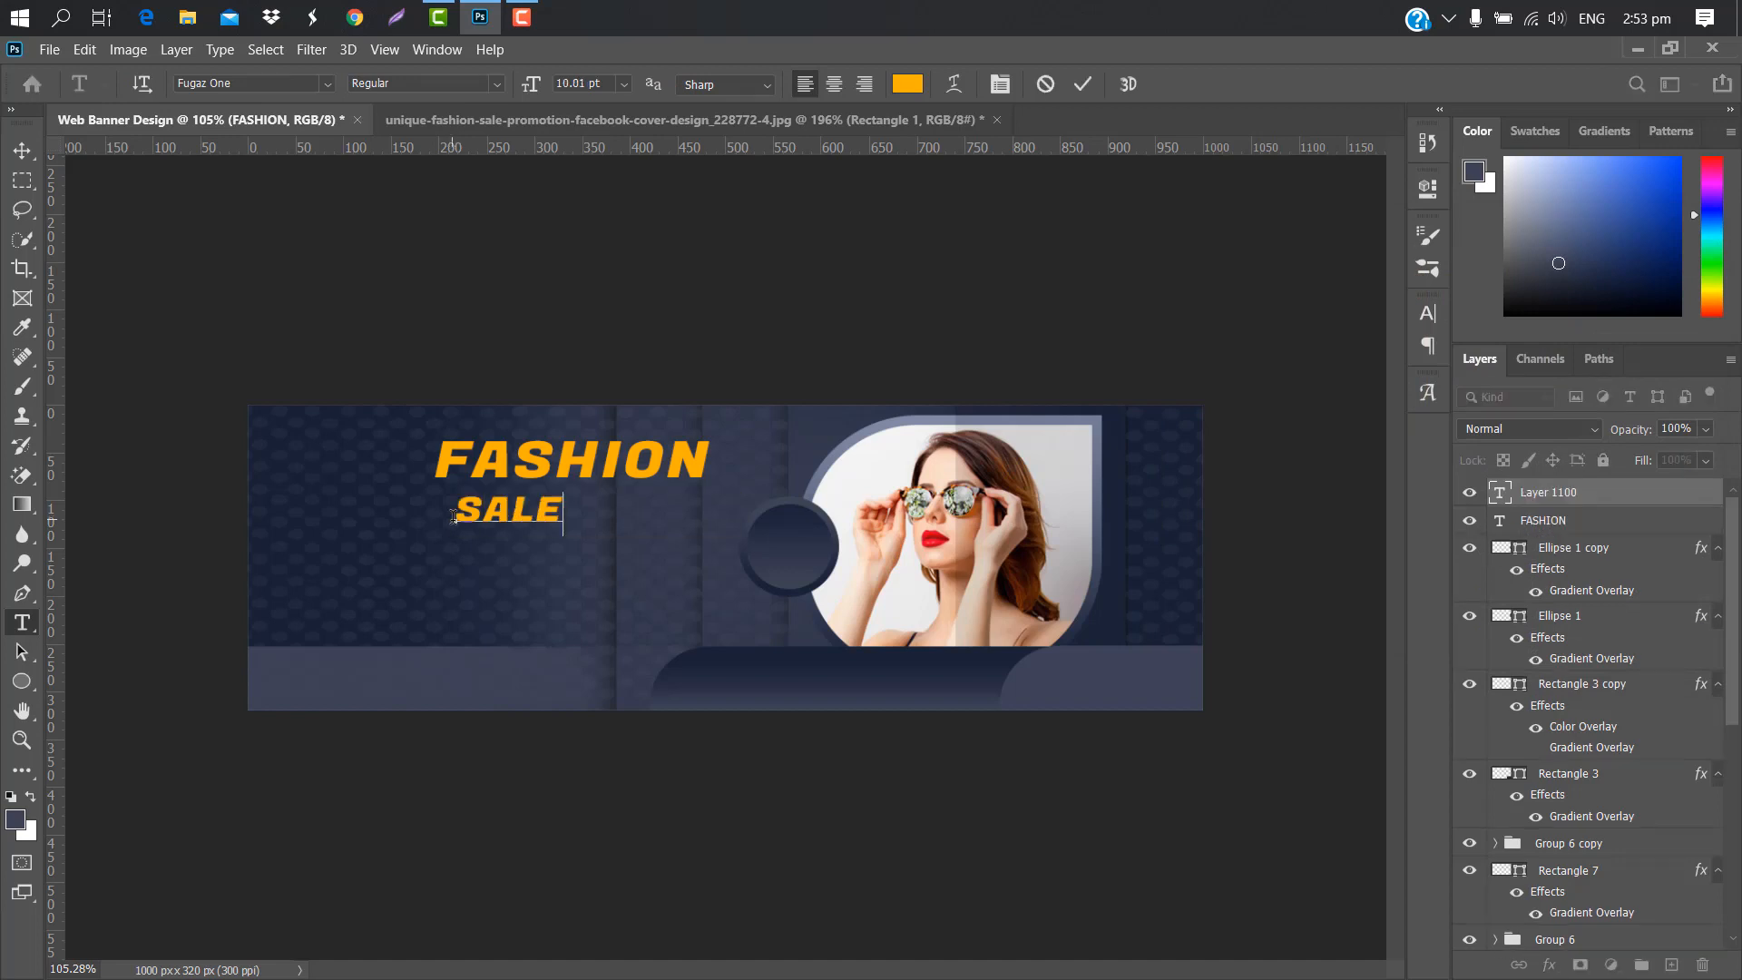
{"action": "left_click", "coordinate": [1082, 84]}
- Change the SALE text color to white, #ffffff
{"action": "left_click", "coordinate": [1427, 313]}
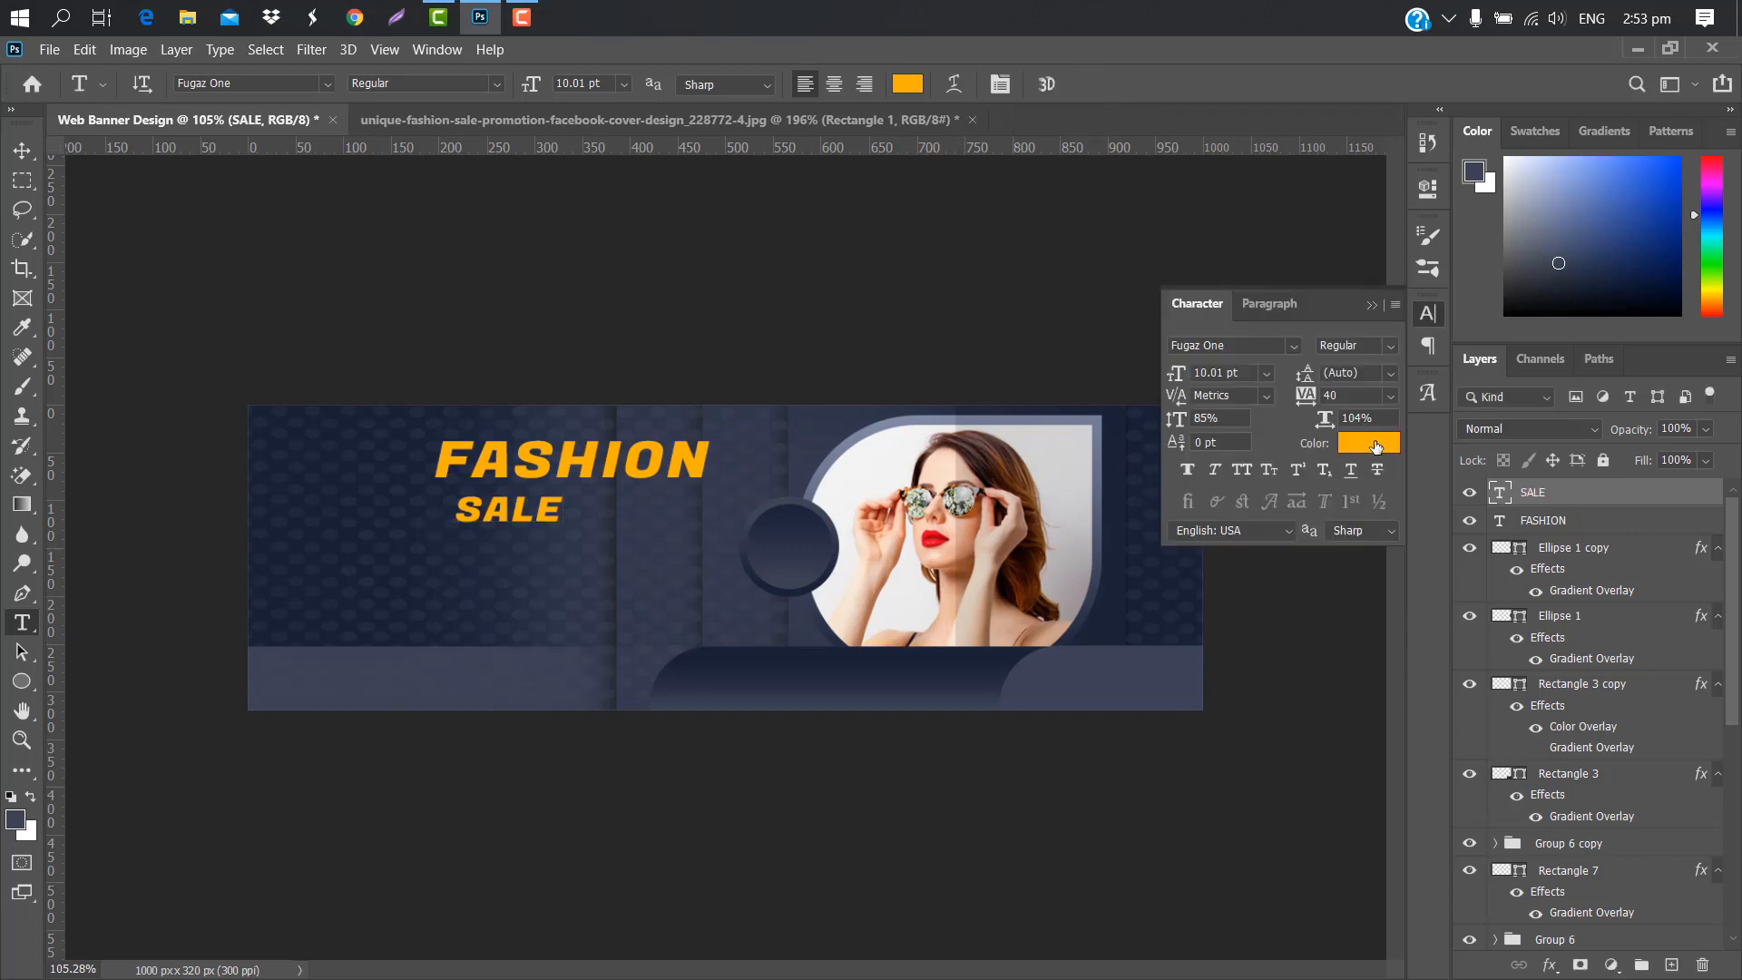
{"action": "left_click", "coordinate": [1375, 445]}
{"action": "type", "text": "ffffff"}
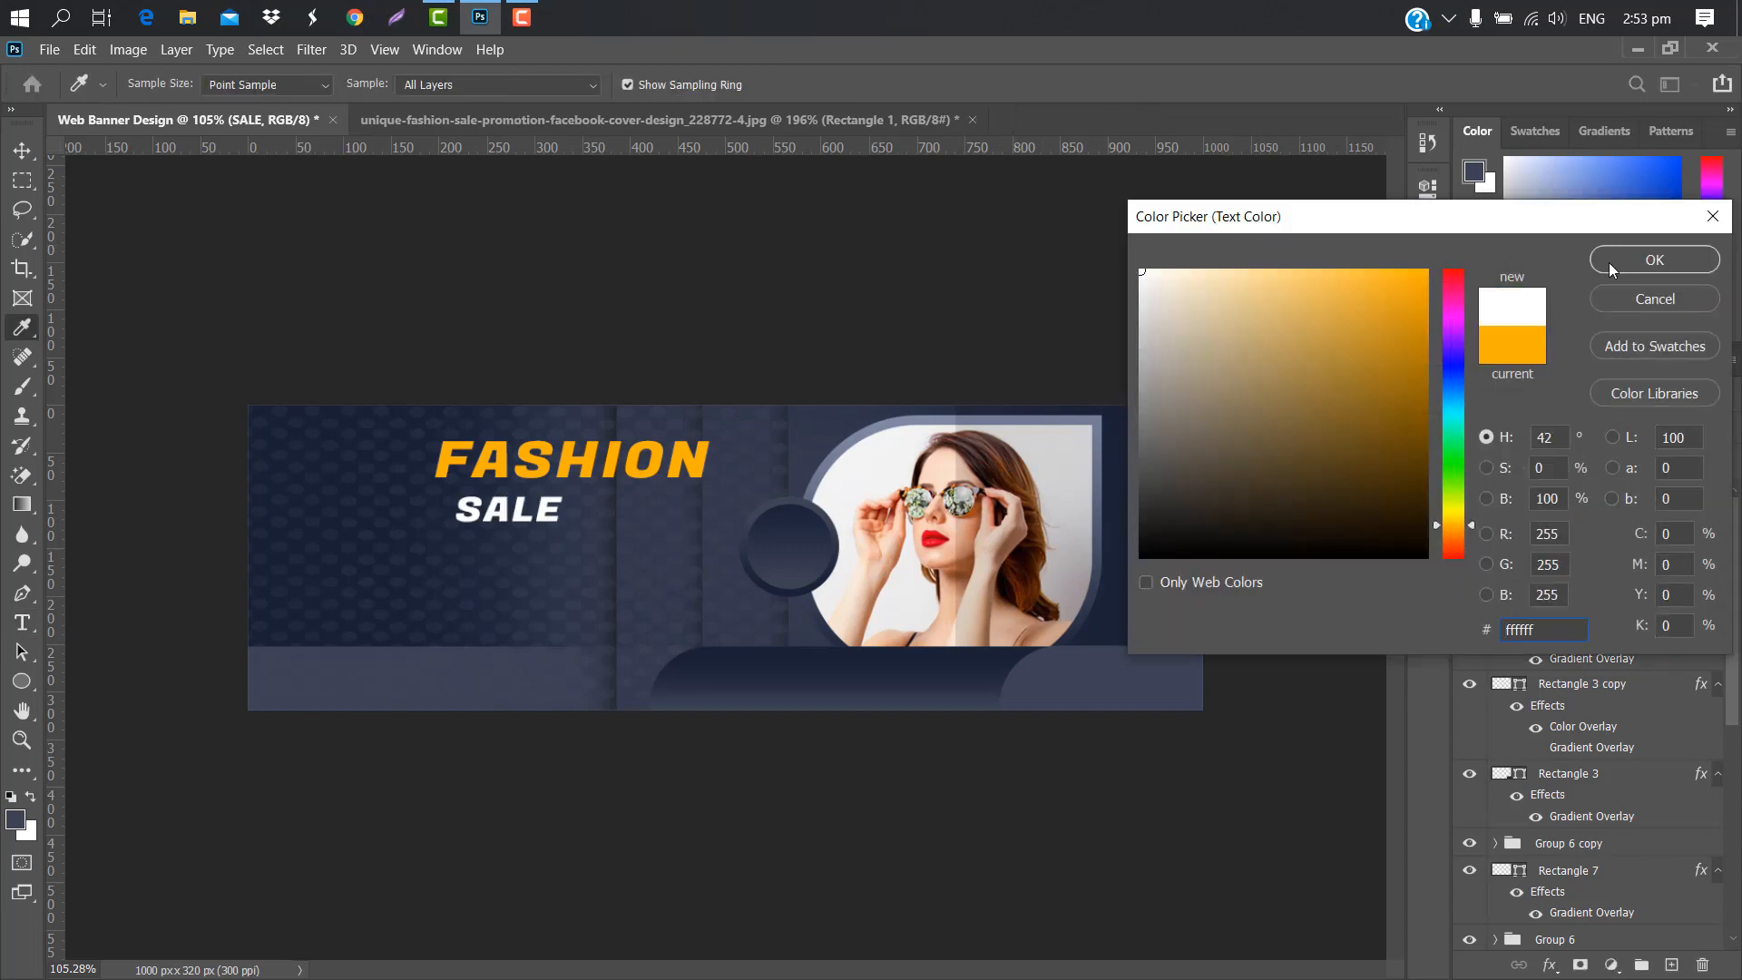
{"action": "left_click", "coordinate": [1636, 259]}
{"action": "left_click", "coordinate": [1372, 304]}
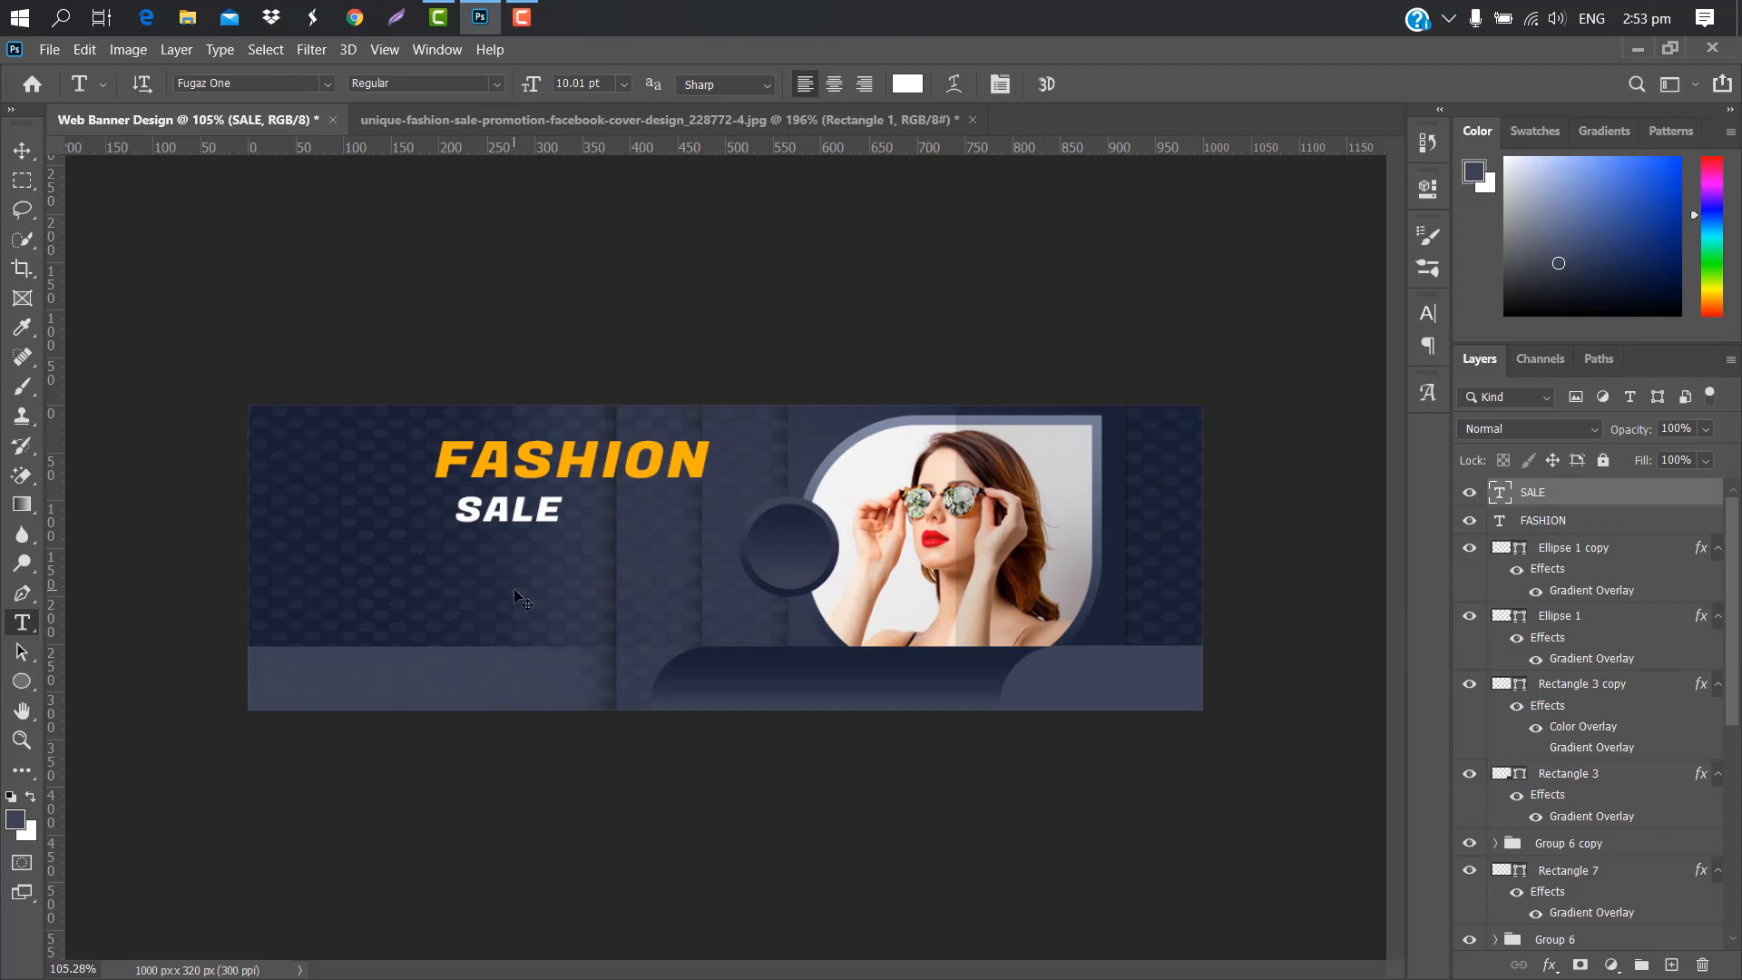
- Enlarge the SALE text to about 14.4 pt and align its left edge with FASHION
{"action": "key", "text": "ctrl+t"}
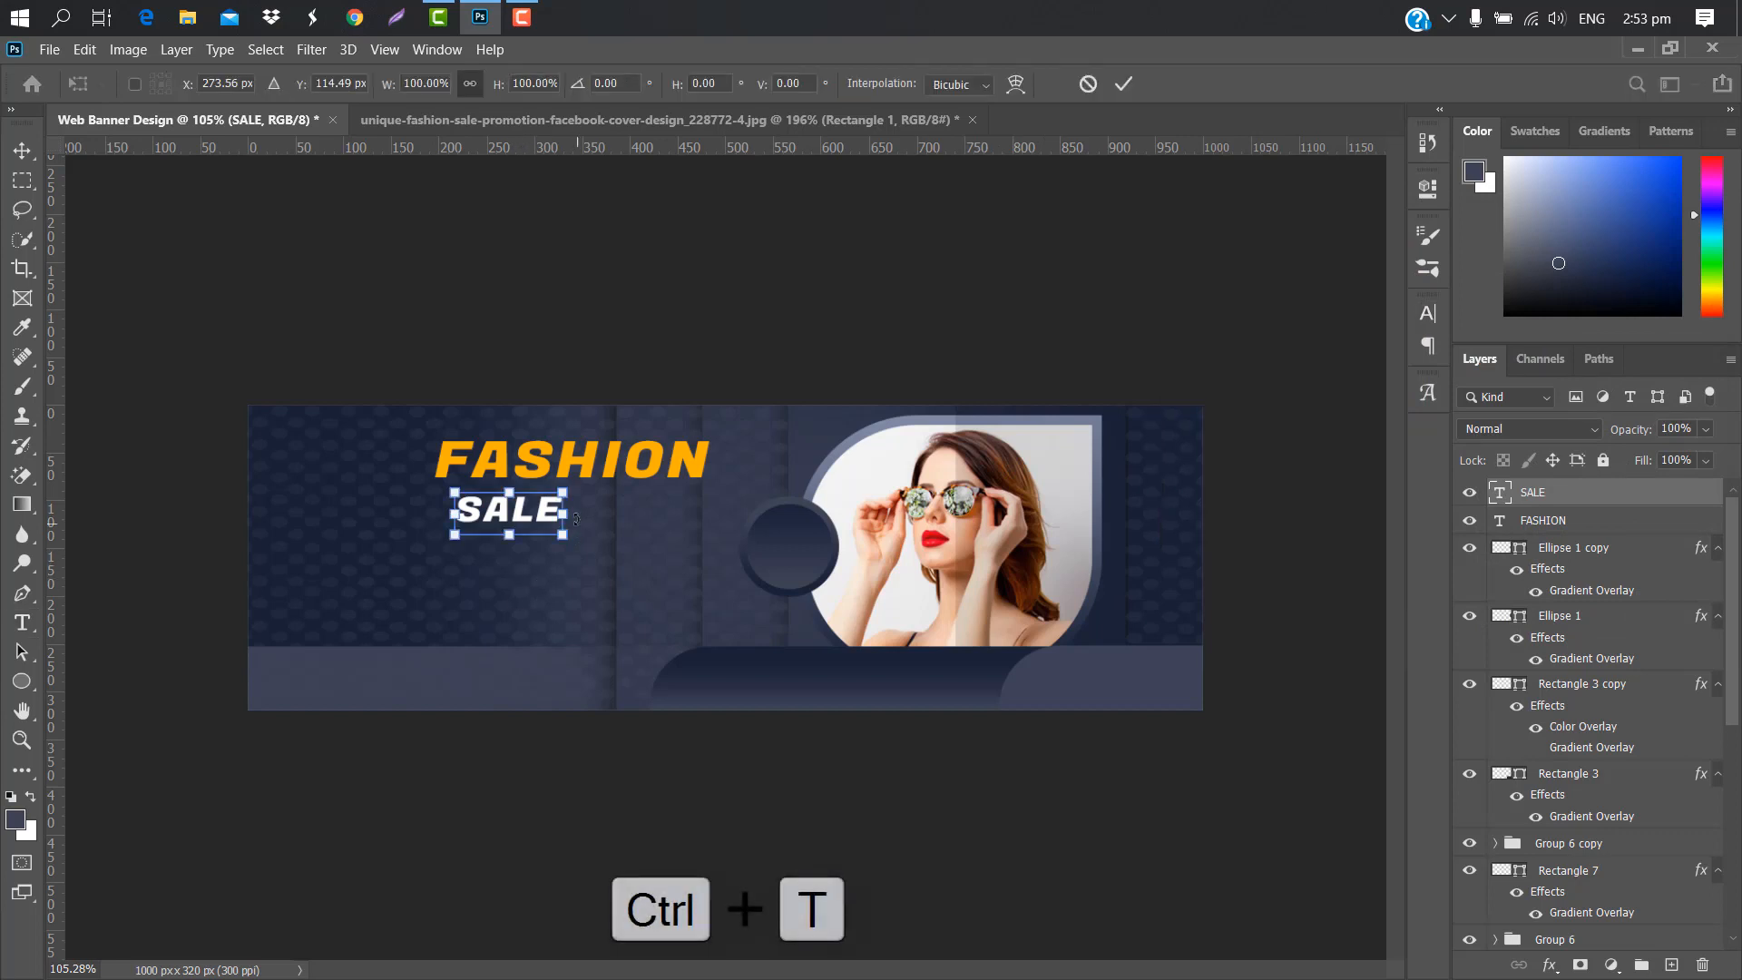
{"action": "left_click_drag", "start_coordinate": [577, 515], "coordinate": [529, 514]}
{"action": "left_click_drag", "start_coordinate": [578, 521], "coordinate": [589, 521]}
{"action": "left_click", "coordinate": [1123, 84]}
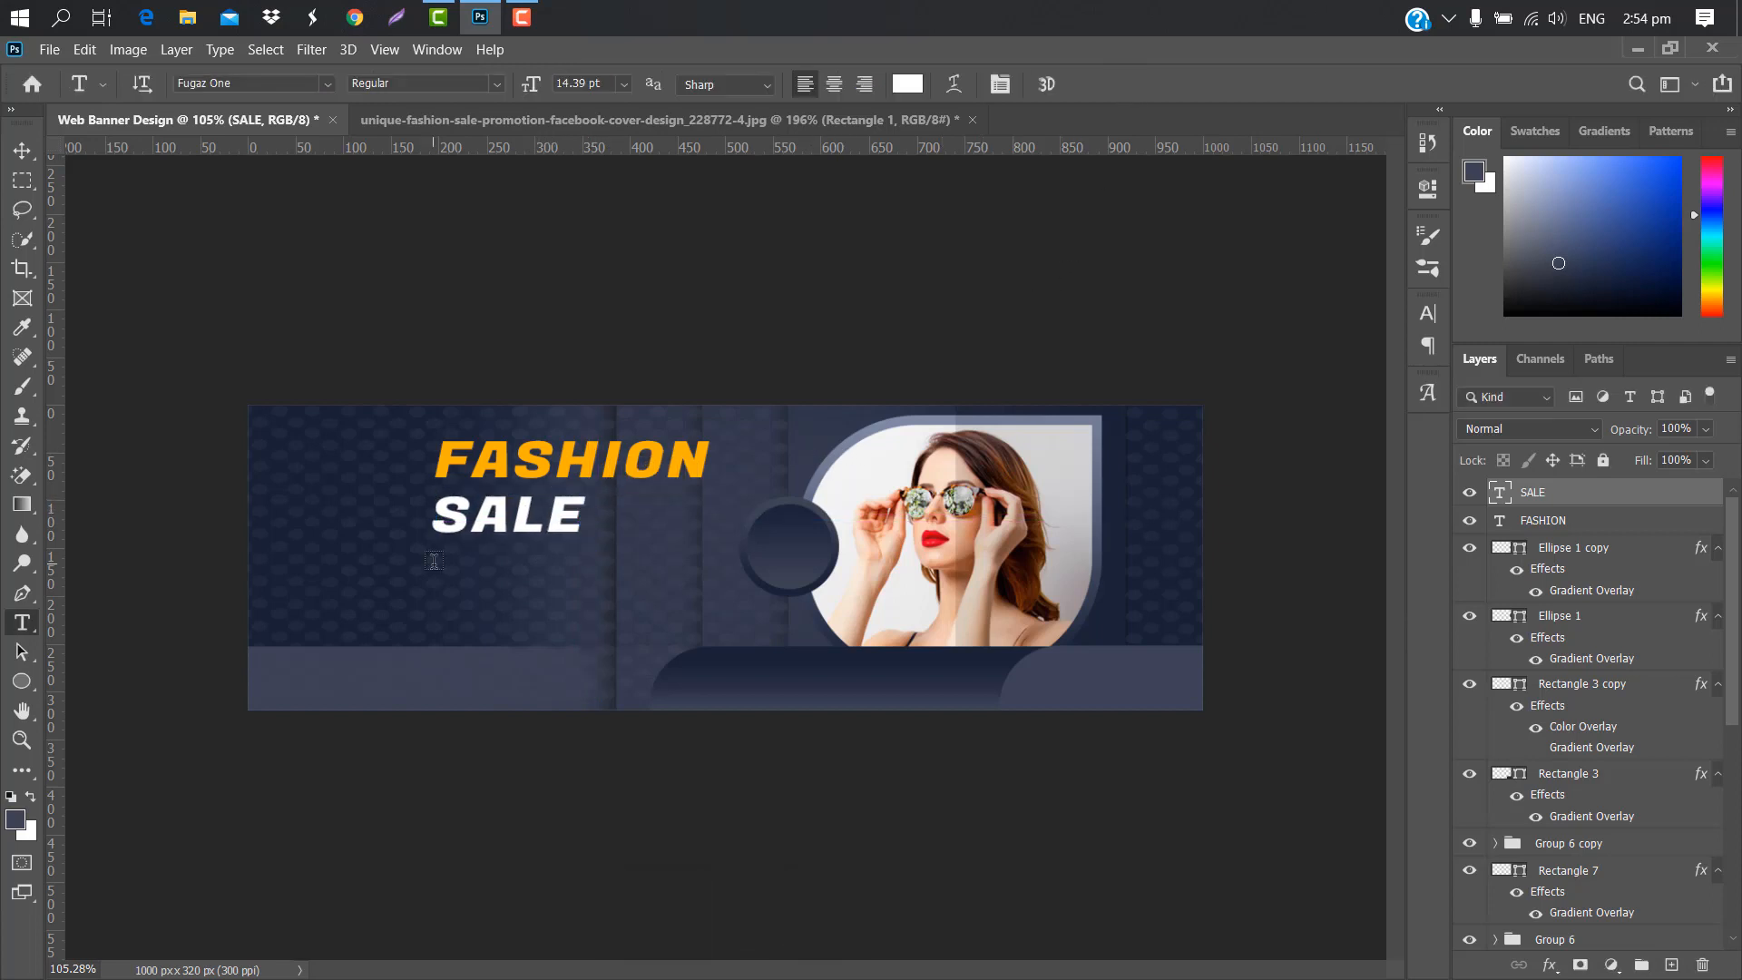
- Add a Lorem ipsum paragraph box below SALE, about as wide as the FASHION headline, with 4 pt text
{"action": "left_click_drag", "start_coordinate": [434, 561], "coordinate": [711, 620]}
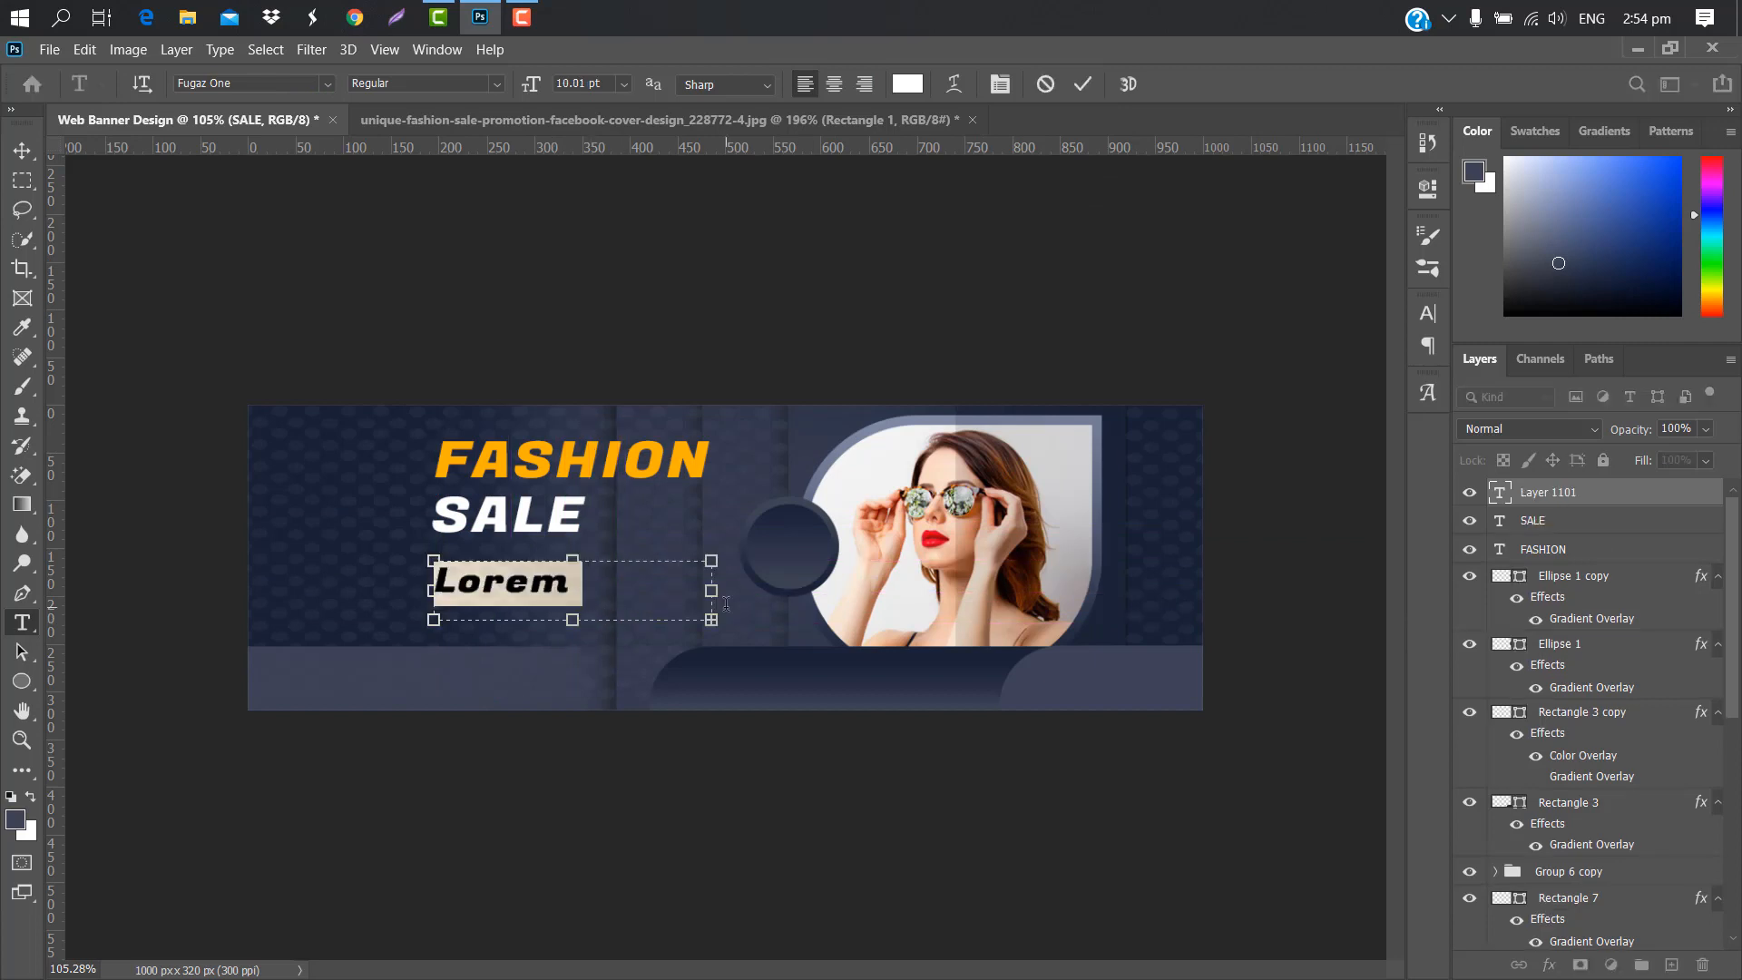
{"action": "left_click_drag", "start_coordinate": [540, 88], "coordinate": [535, 94]}
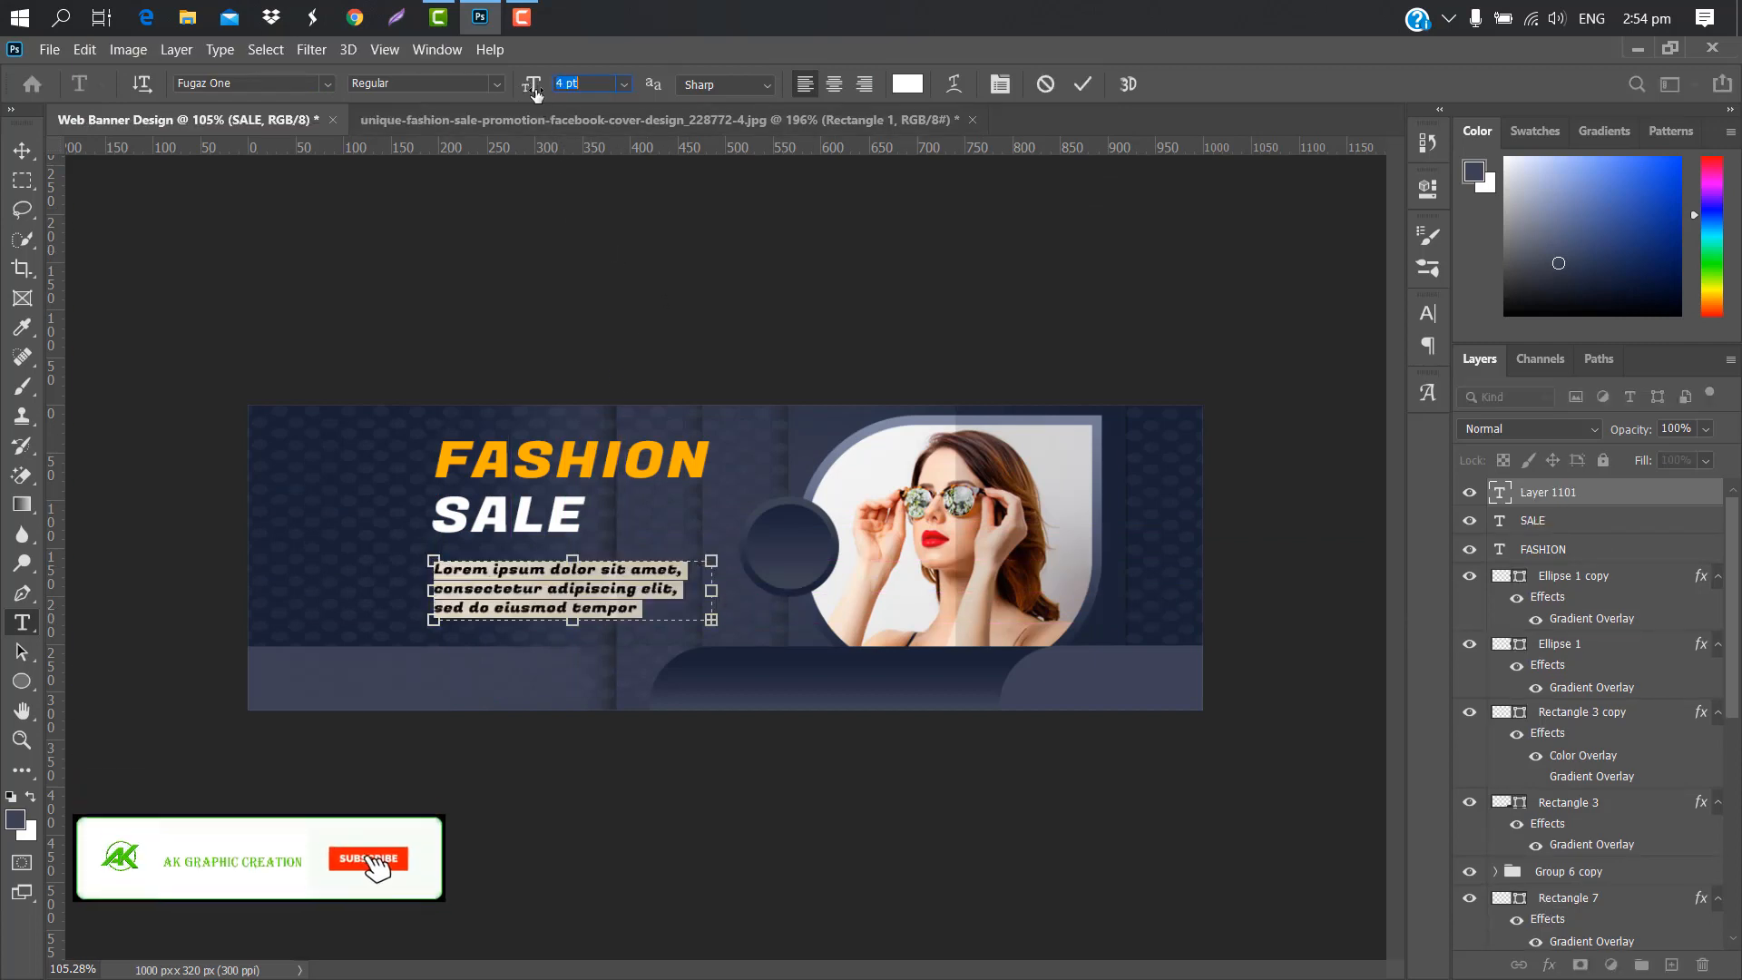
{"action": "left_click", "coordinate": [1083, 83]}
- Change the font of the Lorem ipsum paragraph to Alladhina
{"action": "left_click", "coordinate": [1427, 313]}
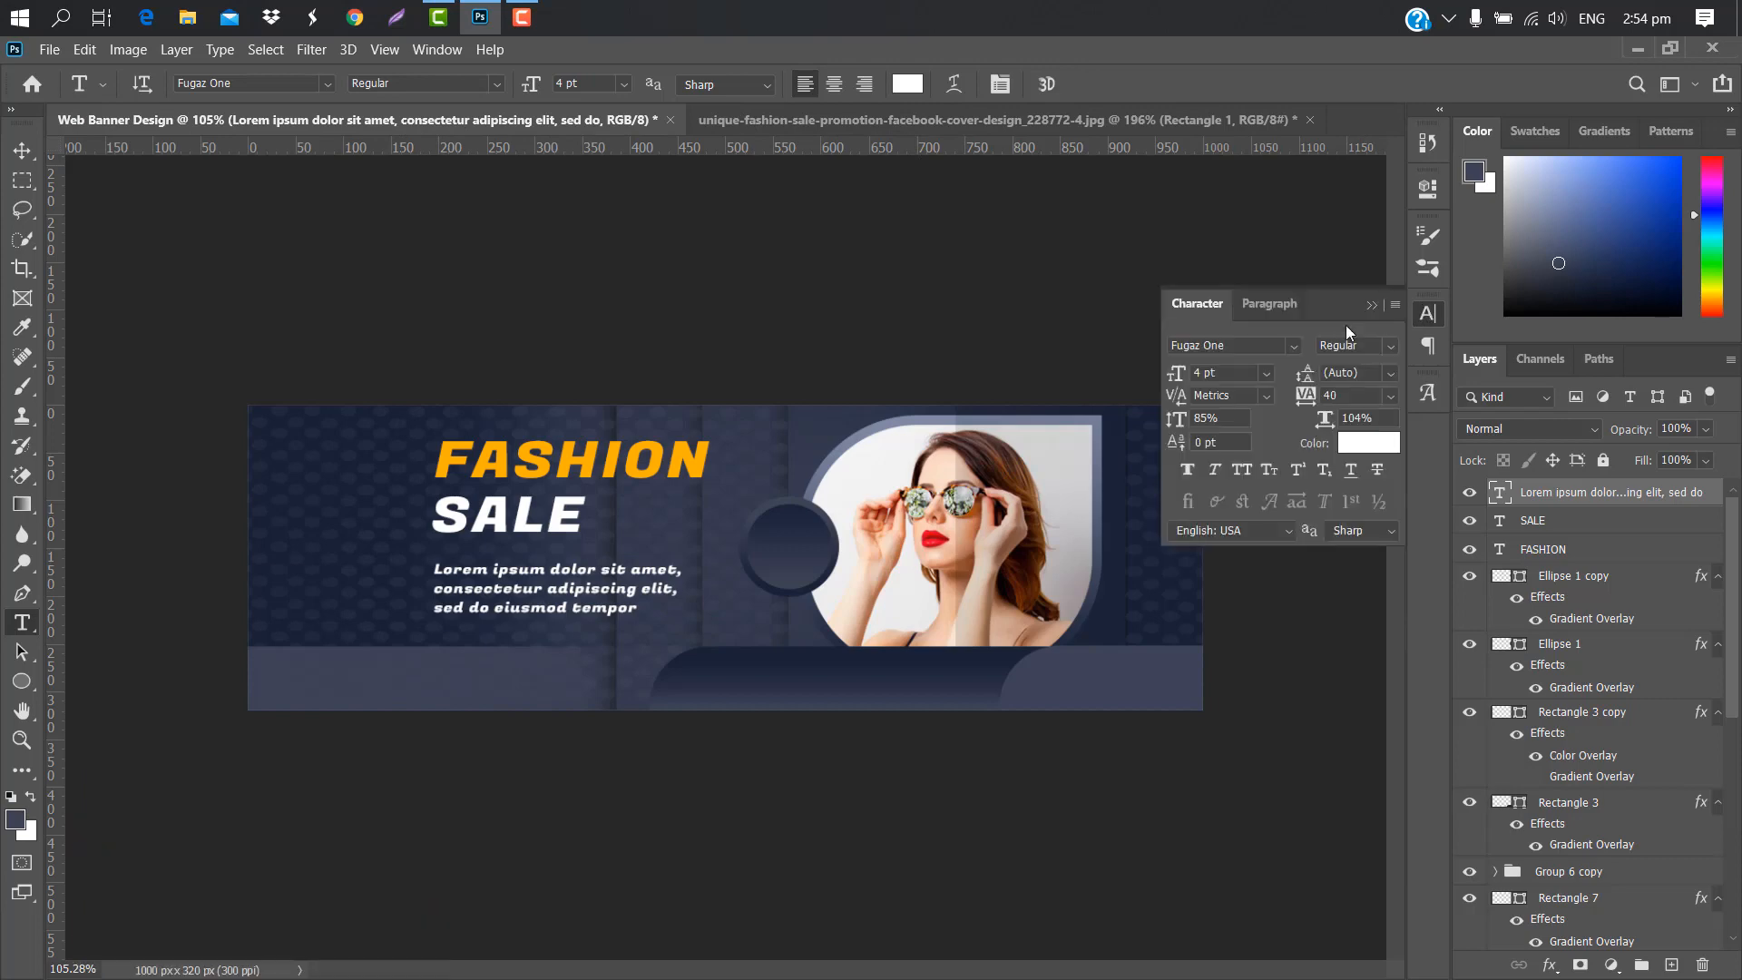
{"action": "left_click", "coordinate": [1291, 346]}
{"action": "left_click", "coordinate": [1283, 592]}
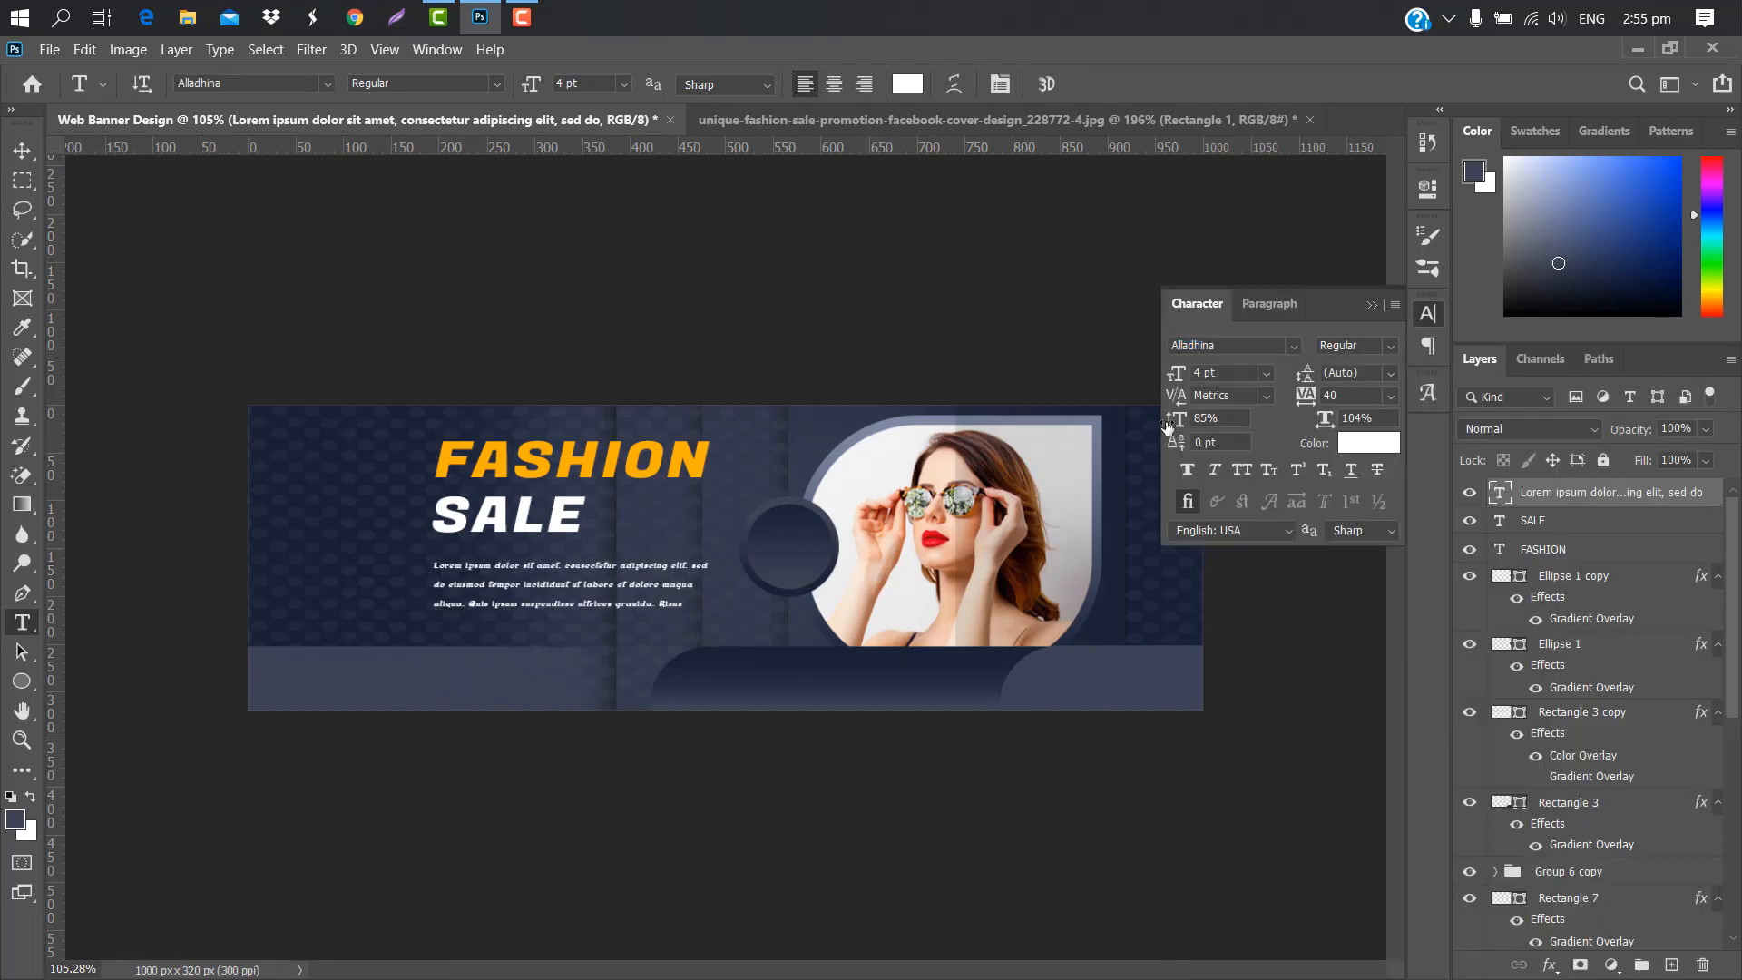
{"action": "left_click", "coordinate": [1371, 305]}
- Scale the Lorem ipsum paragraph to about 106% and move it up closer to SALE
{"action": "key", "text": "ctrl+t"}
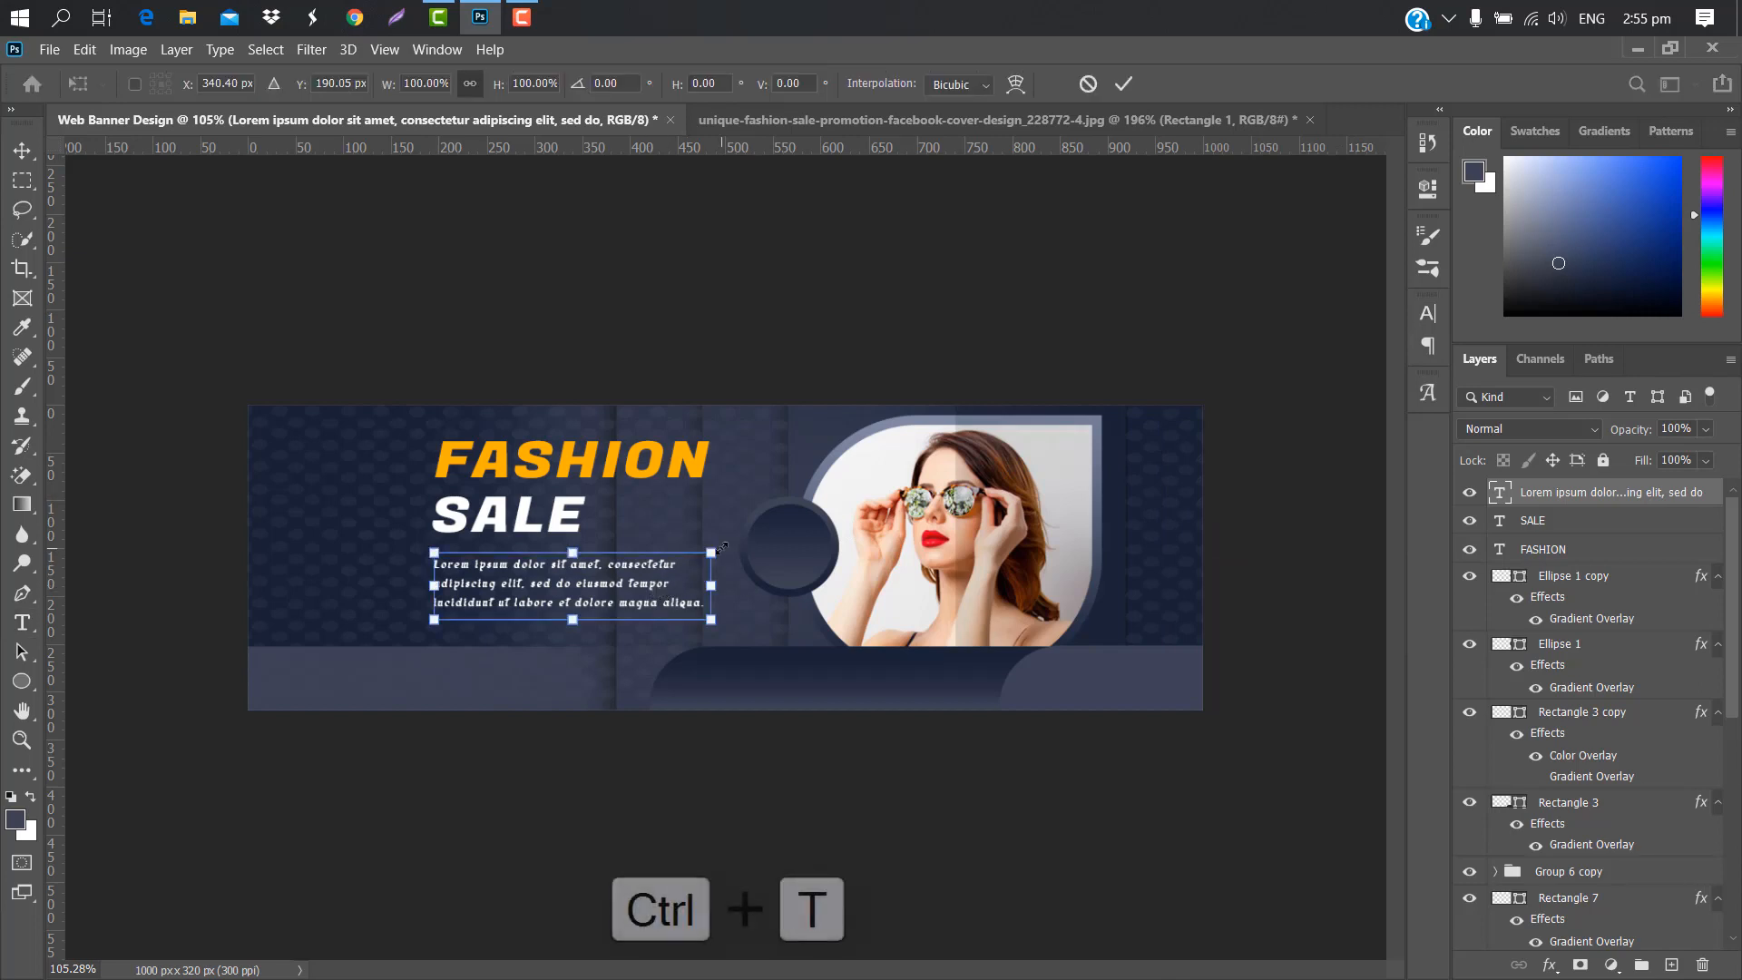
{"action": "left_click_drag", "start_coordinate": [712, 560], "coordinate": [672, 582]}
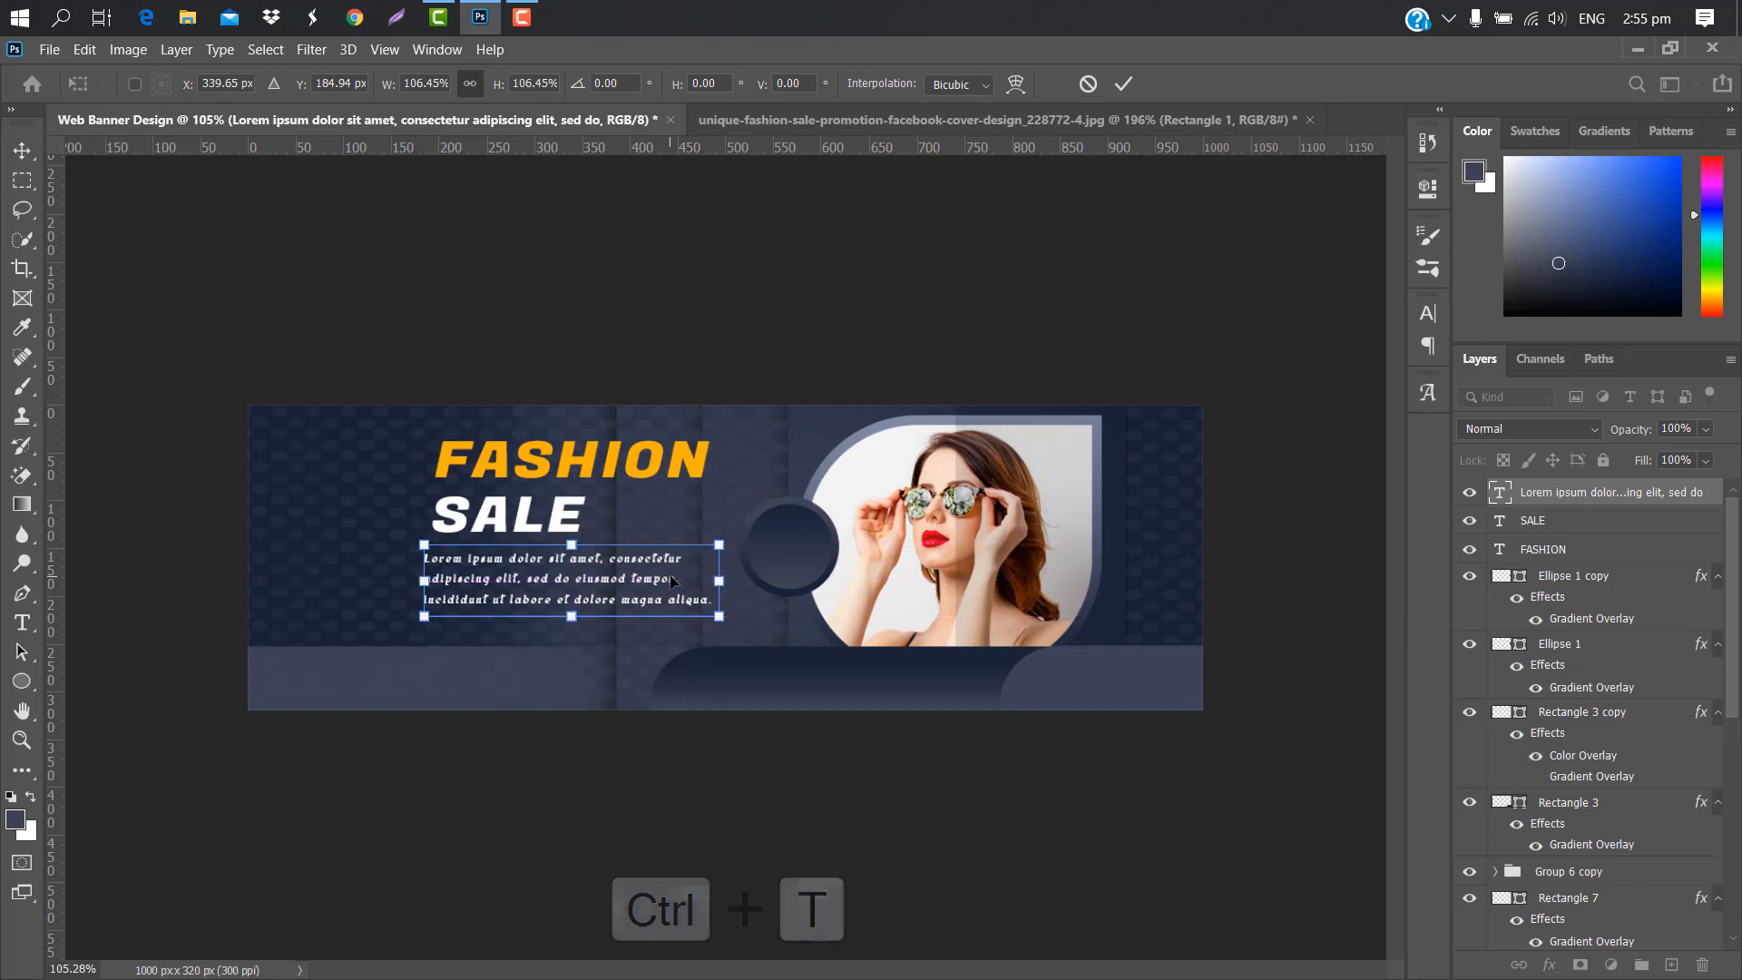
{"action": "left_click", "coordinate": [1124, 84]}
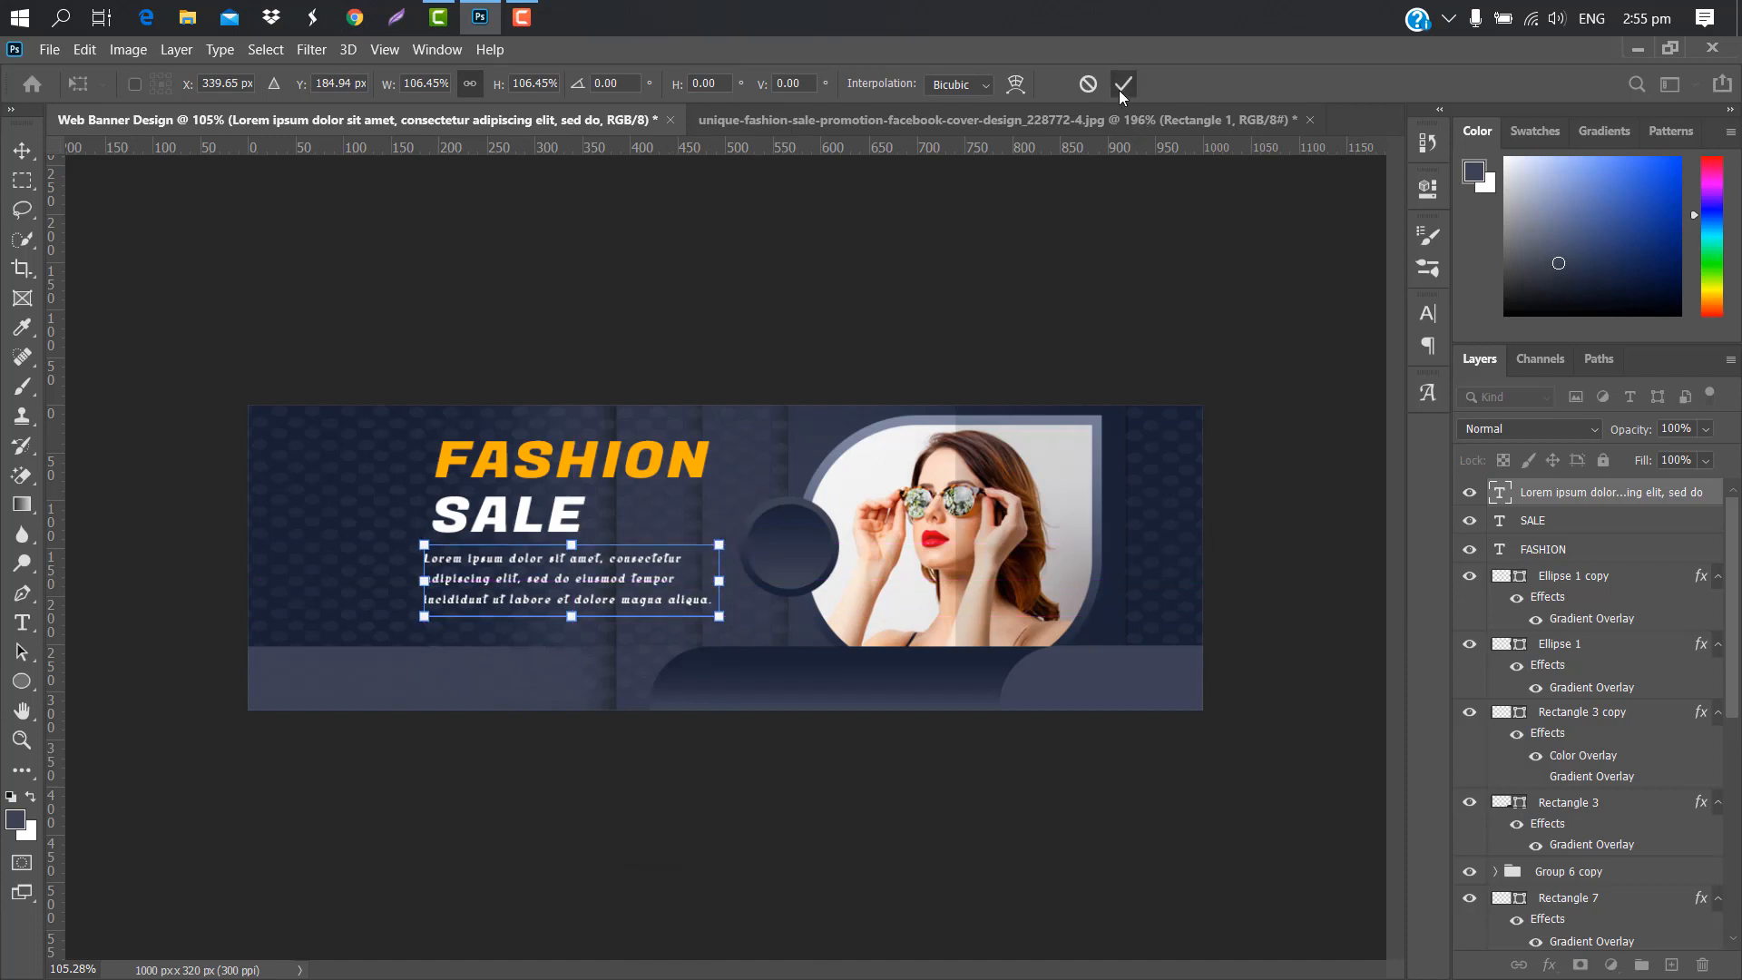
{"action": "key", "text": "t"}
{"action": "left_click", "coordinate": [415, 638]}
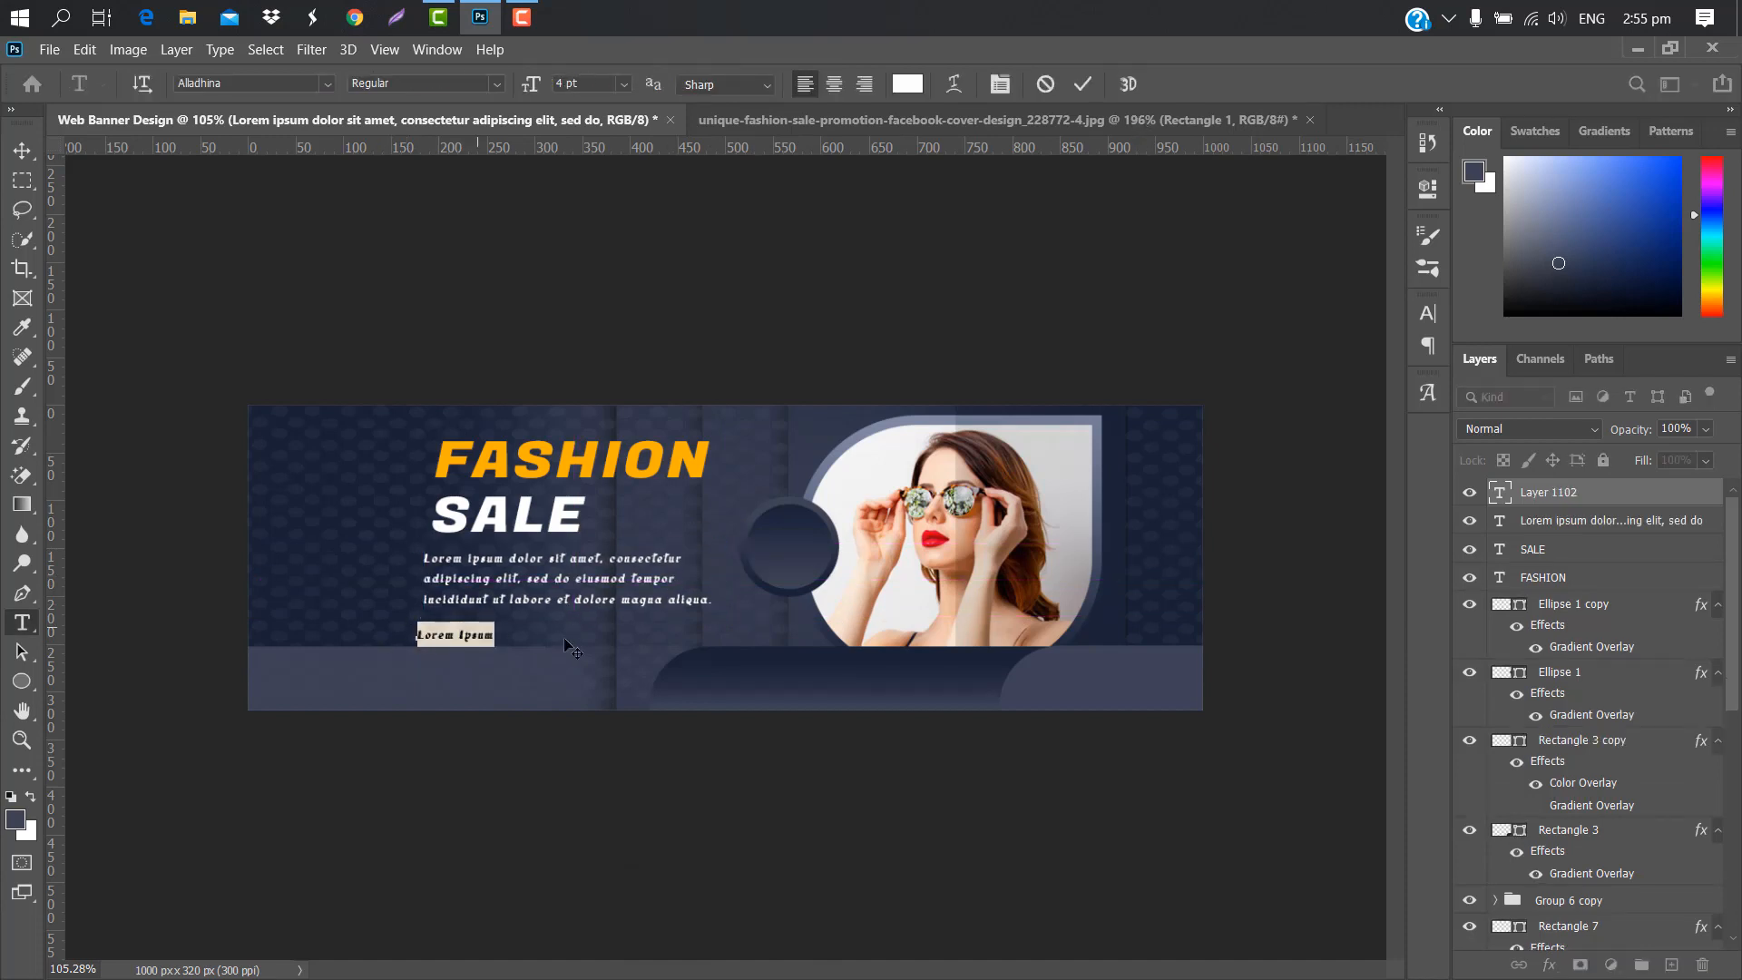
{"action": "key", "text": "BackSpace"}
{"action": "type", "text": "ww"}
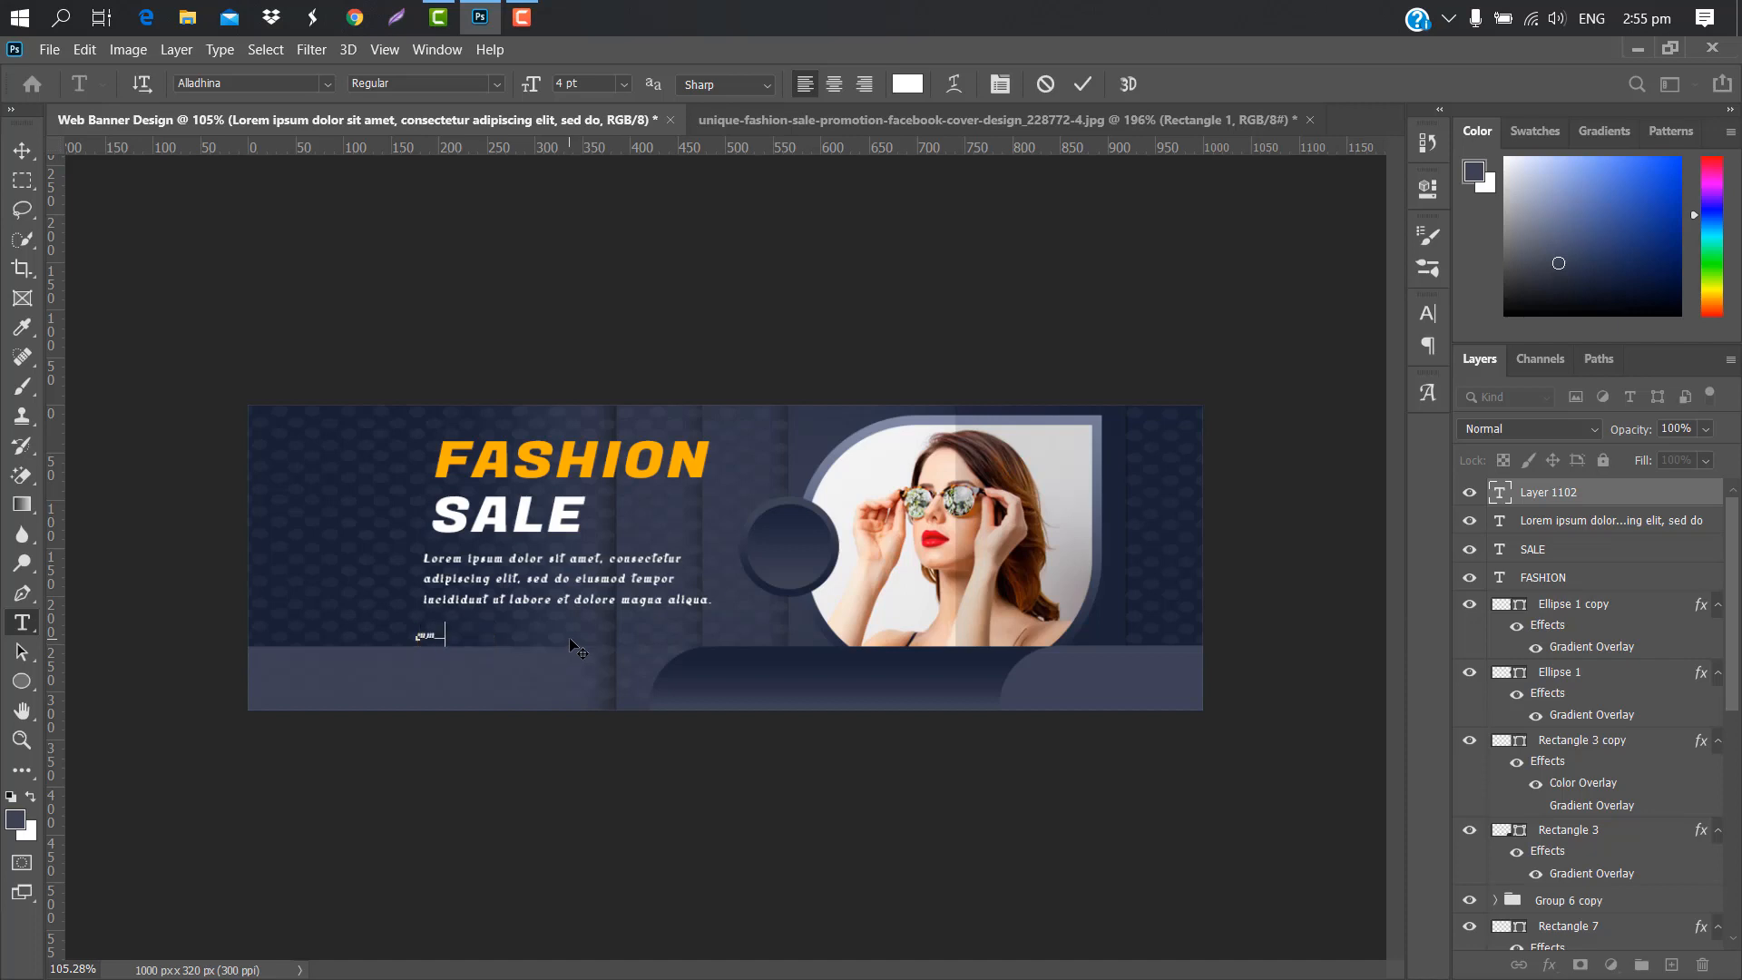
{"action": "type", "text": "w.website.com"}
{"action": "left_click", "coordinate": [1083, 84]}
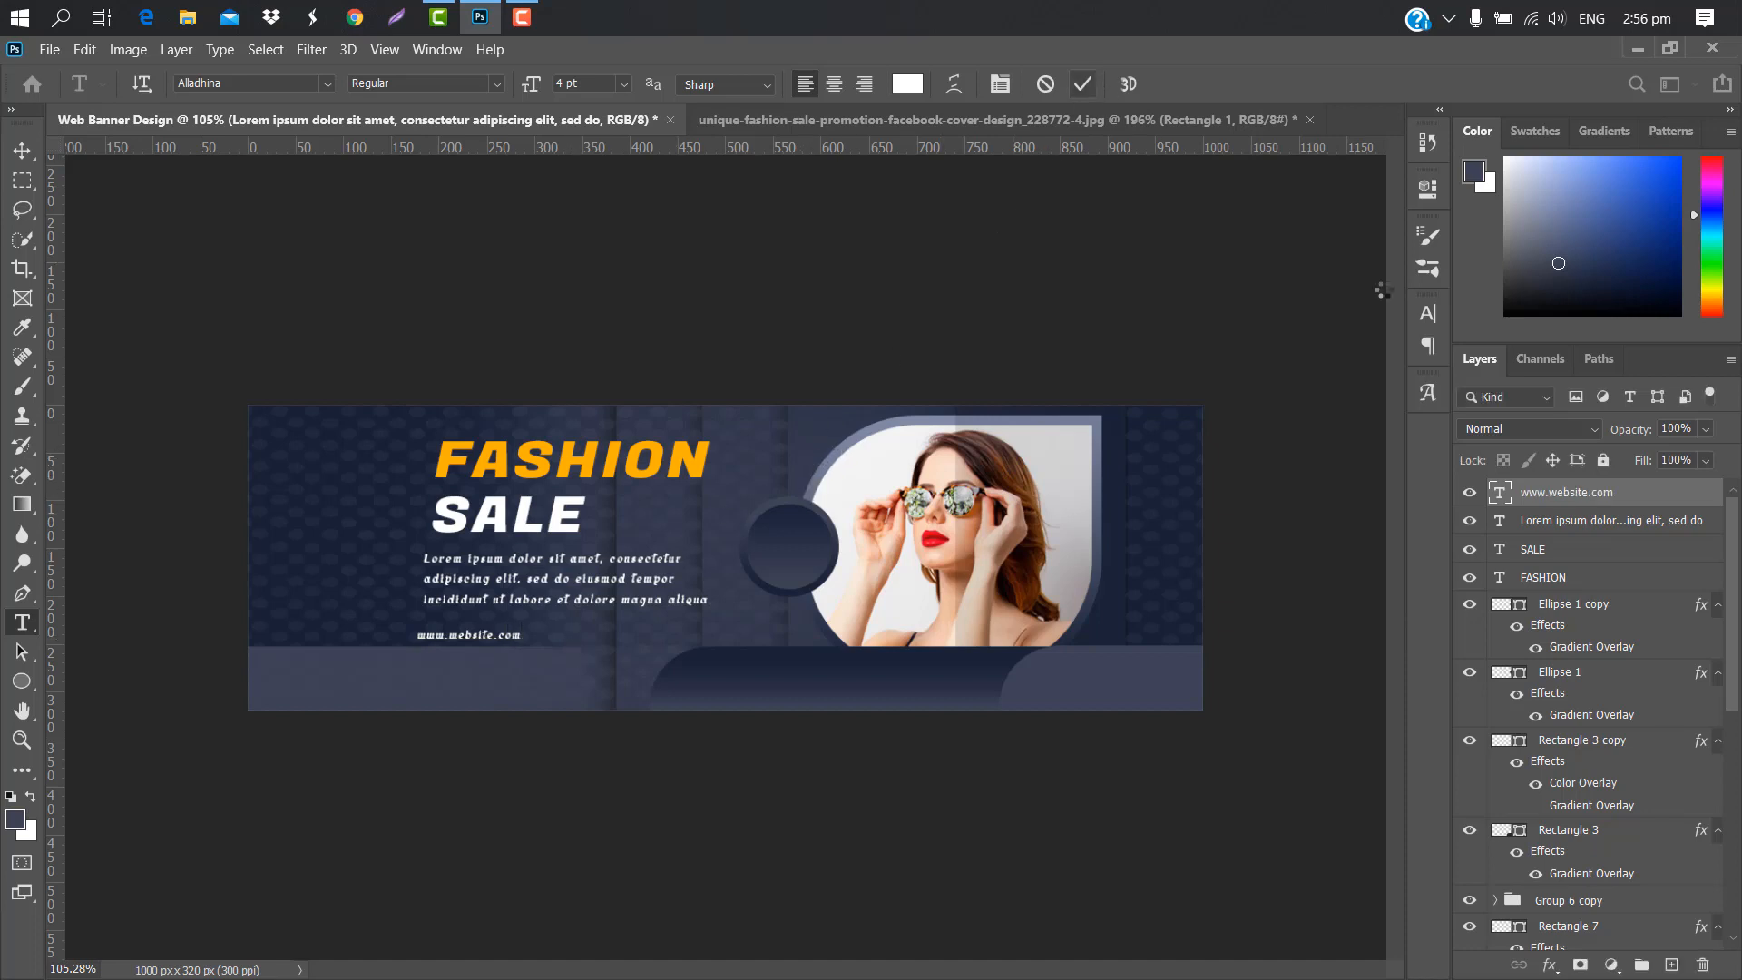
- Set the website text to Akrobat at 5 pt, with 98% vertical scale, 126% horizontal scale and tracking 100
{"action": "left_click", "coordinate": [1427, 313]}
{"action": "left_click", "coordinate": [1293, 346]}
{"action": "left_click", "coordinate": [1272, 458]}
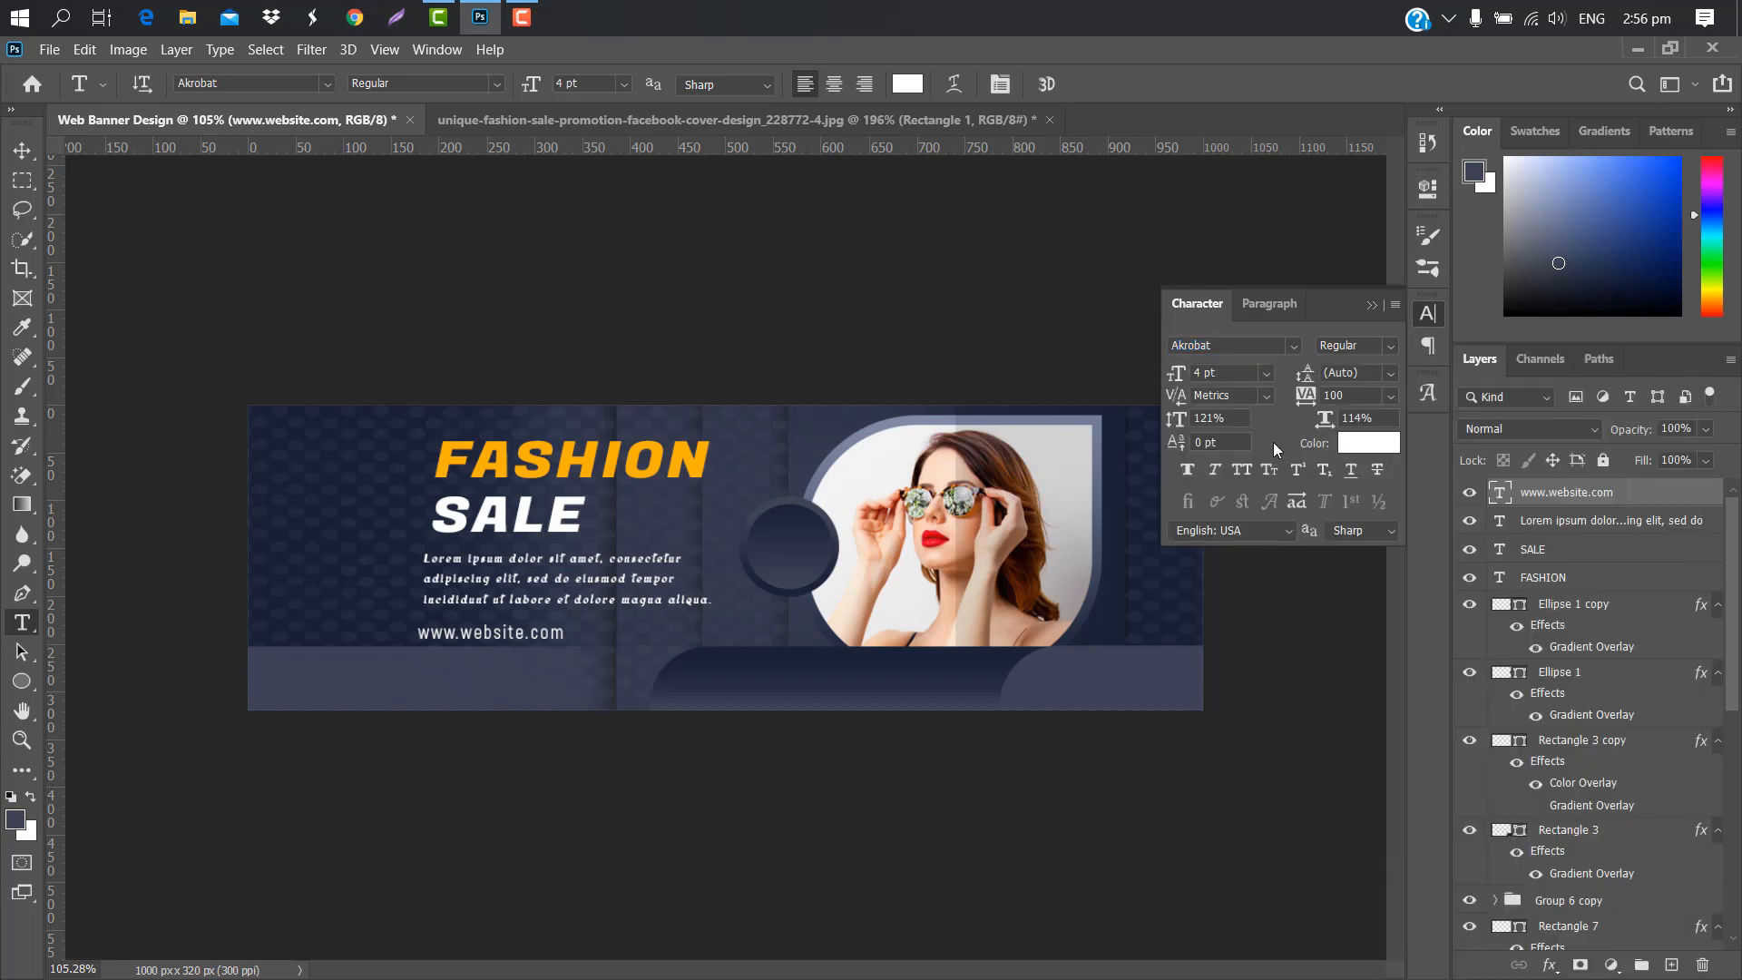
{"action": "left_click_drag", "start_coordinate": [1326, 418], "coordinate": [1350, 418]}
{"action": "left_click", "coordinate": [1307, 396]}
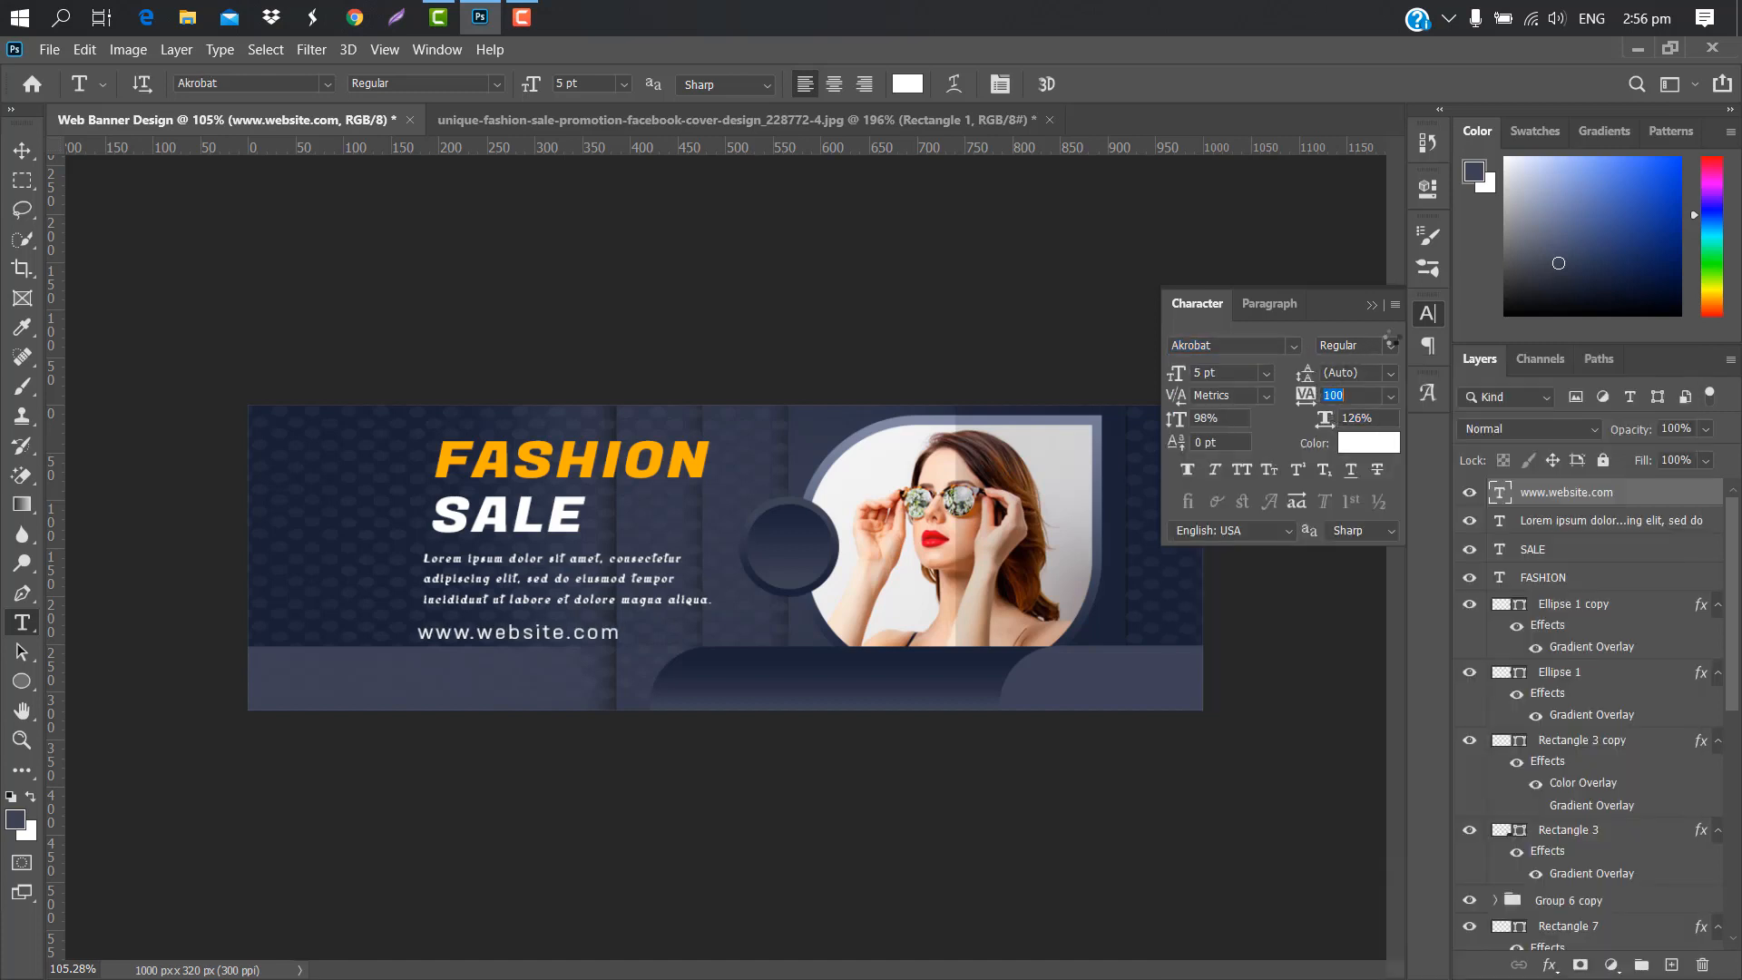
- Scale the website text to about 93% and align it under the Lorem ipsum paragraph
{"action": "key", "text": "ctrl+t"}
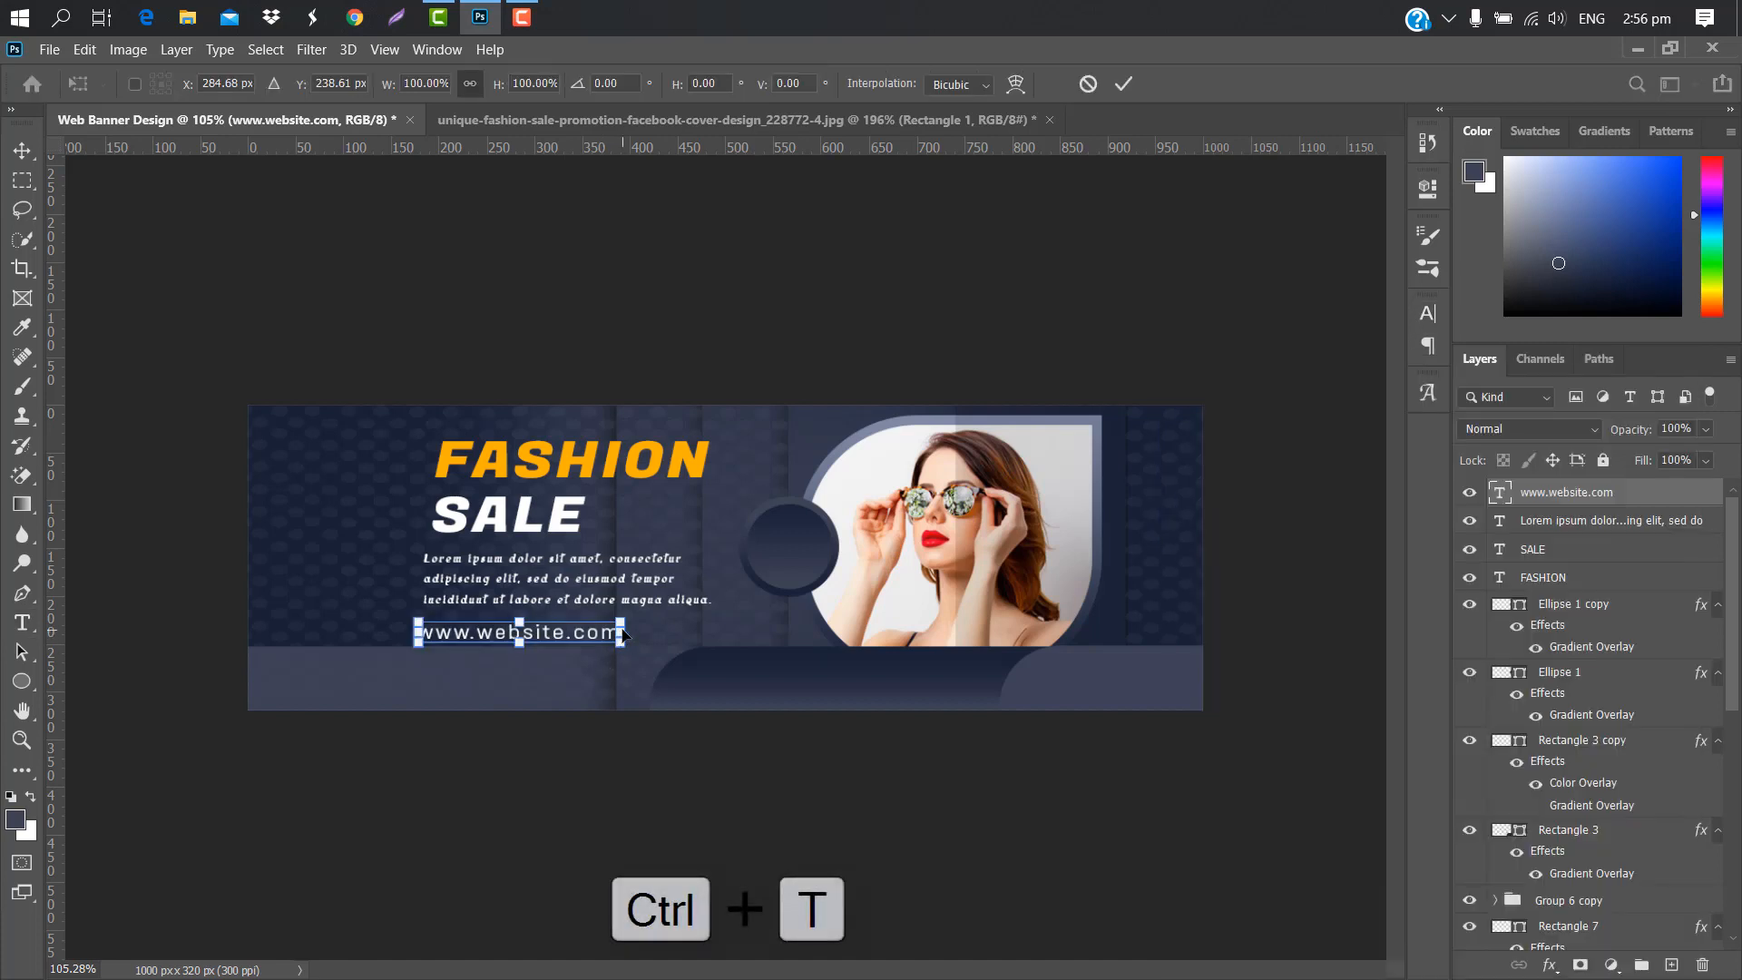
{"action": "left_click_drag", "start_coordinate": [622, 628], "coordinate": [576, 630]}
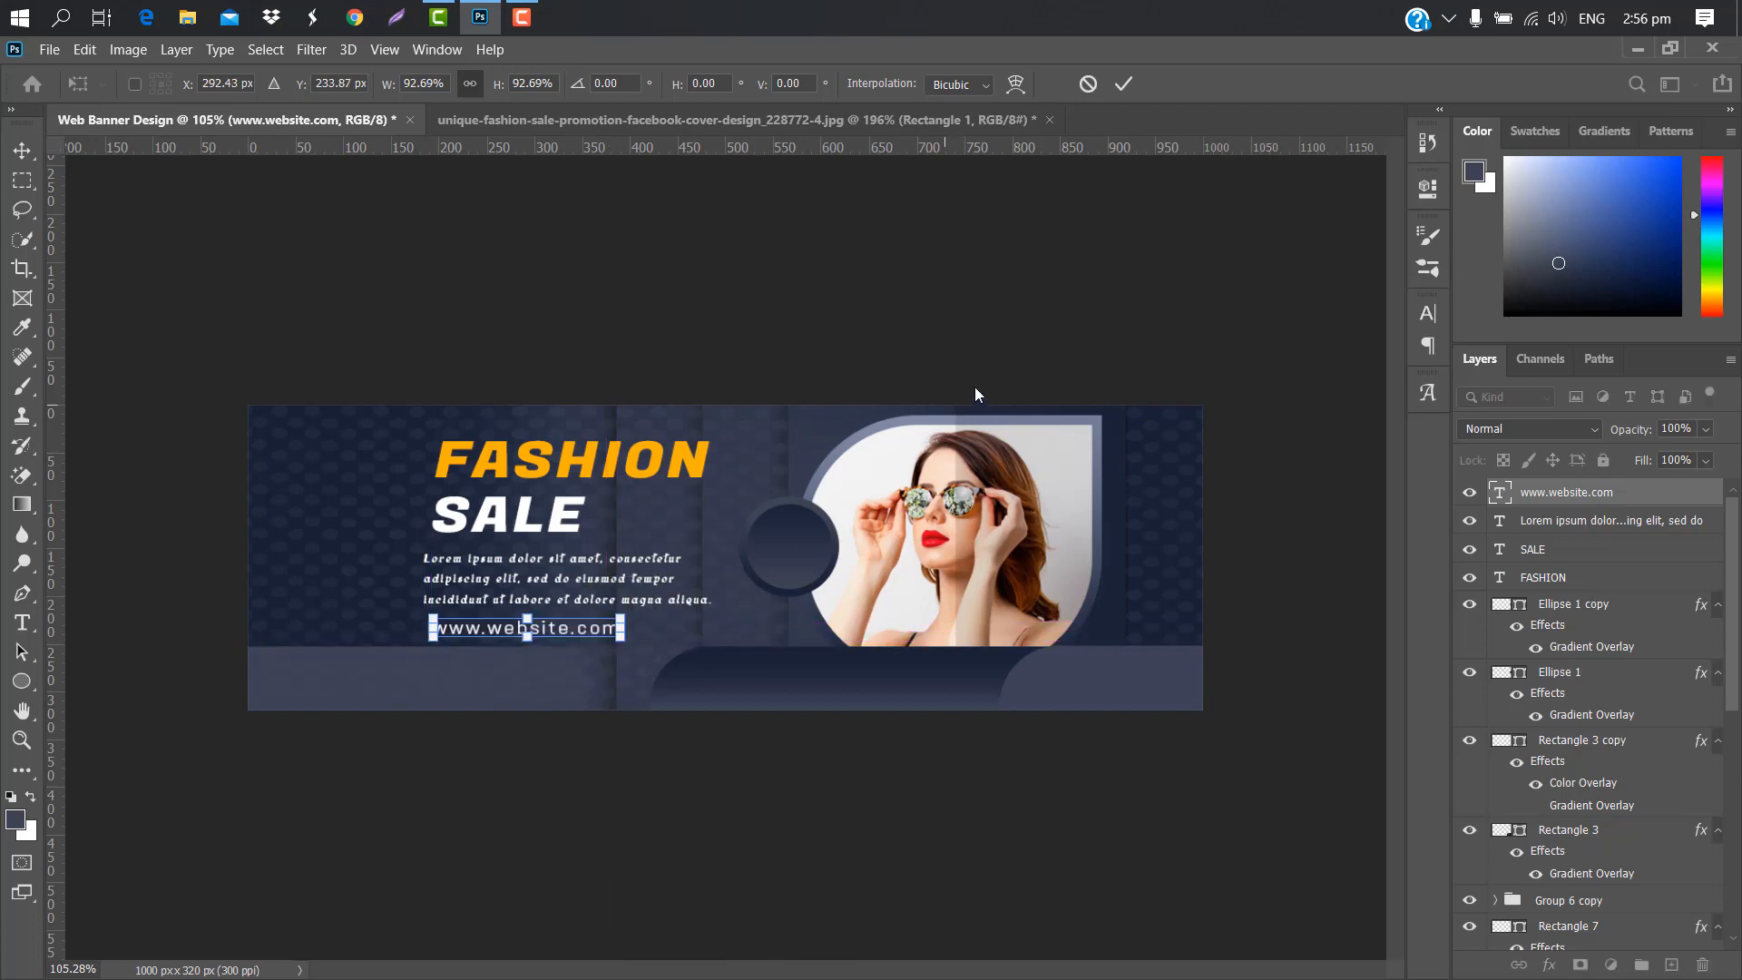
{"action": "left_click", "coordinate": [1123, 84]}
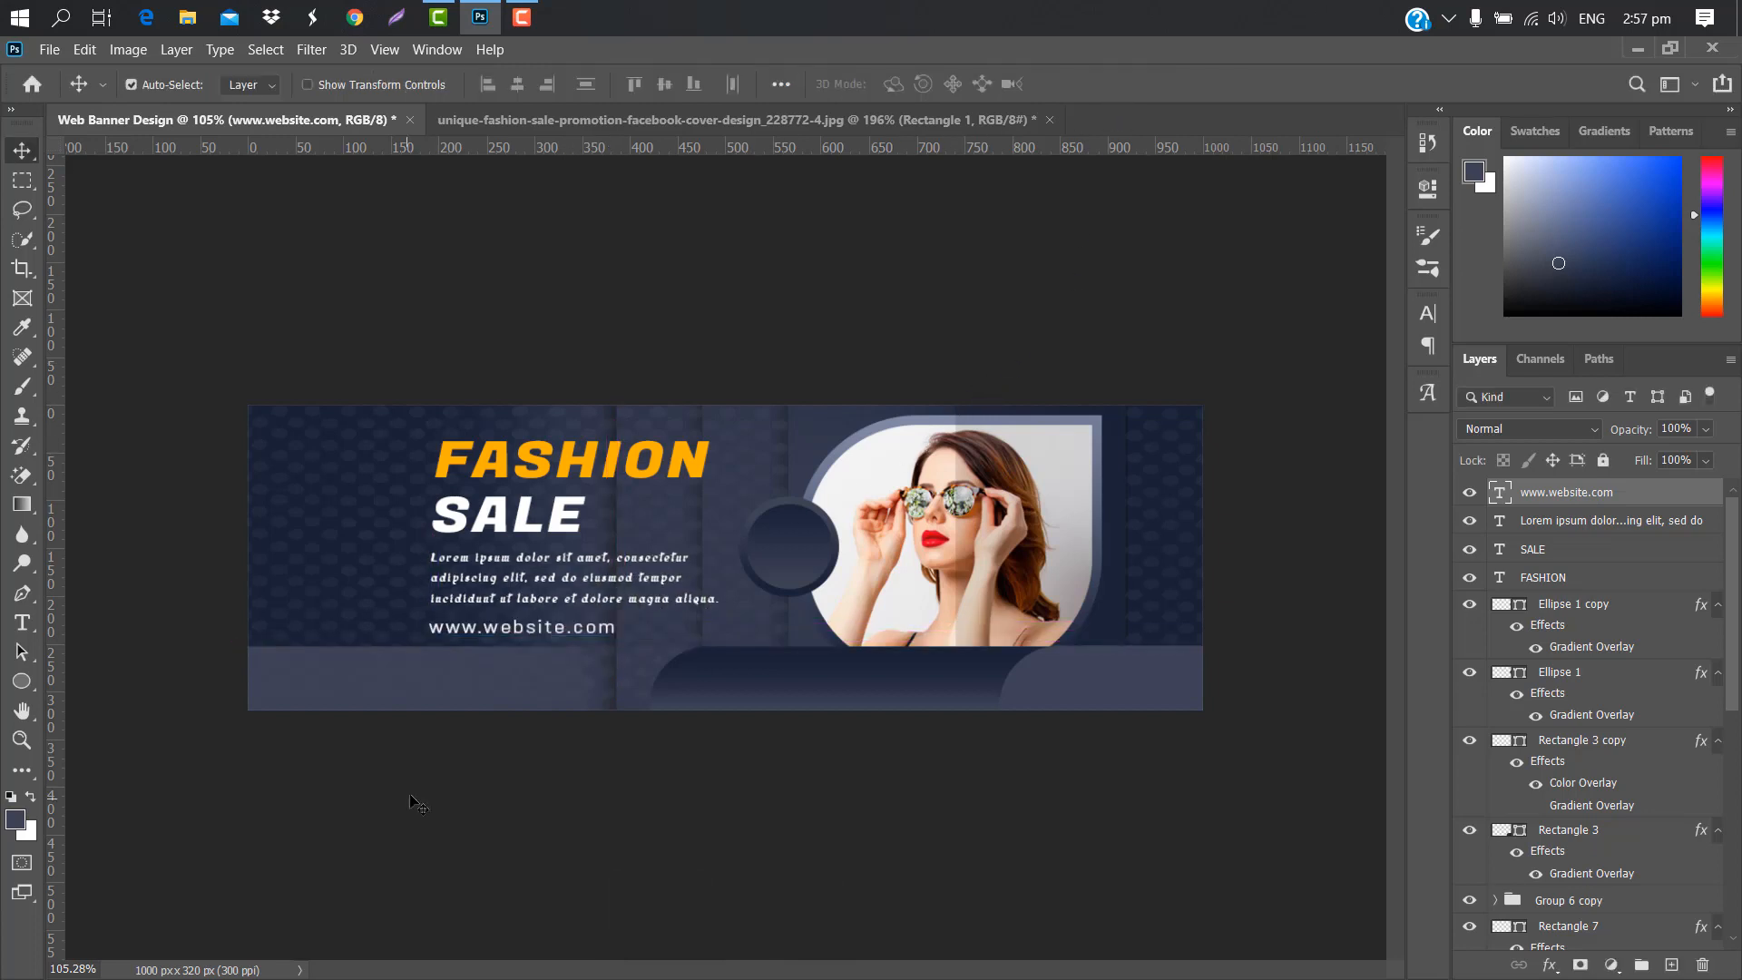
- Draw a rectangle about 125 × 29 px below the website text and round all its corners to 14.5 px
{"action": "left_click", "coordinate": [25, 694]}
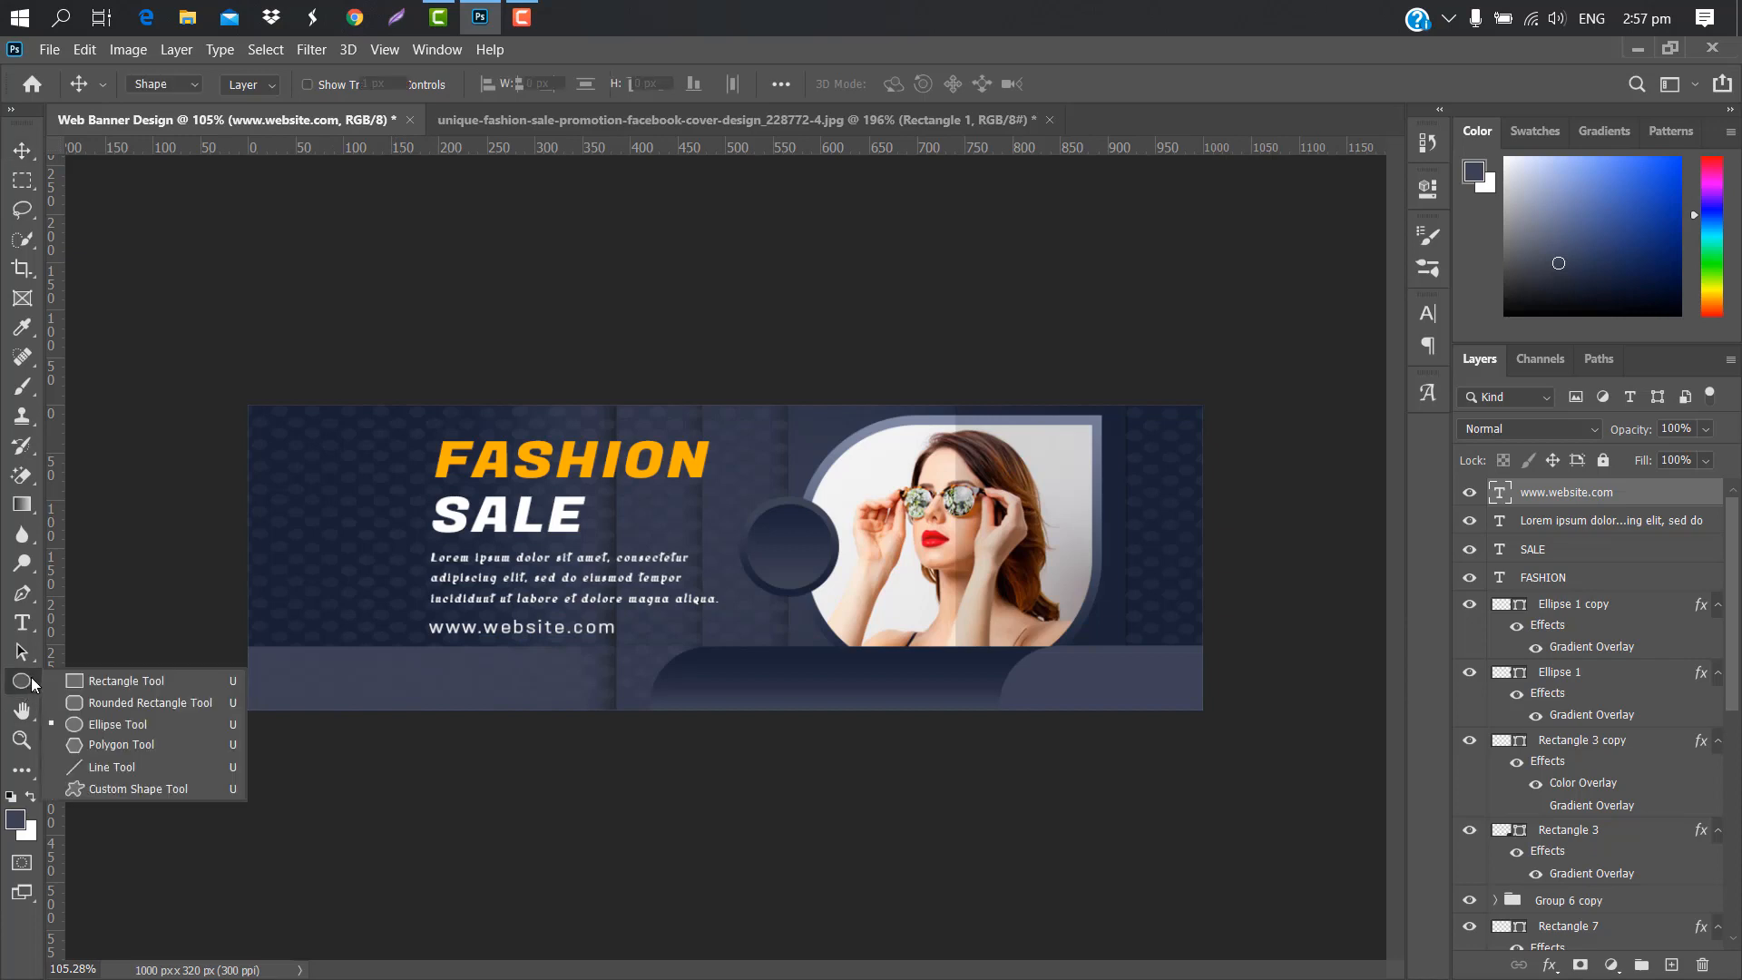
{"action": "left_click", "coordinate": [96, 677]}
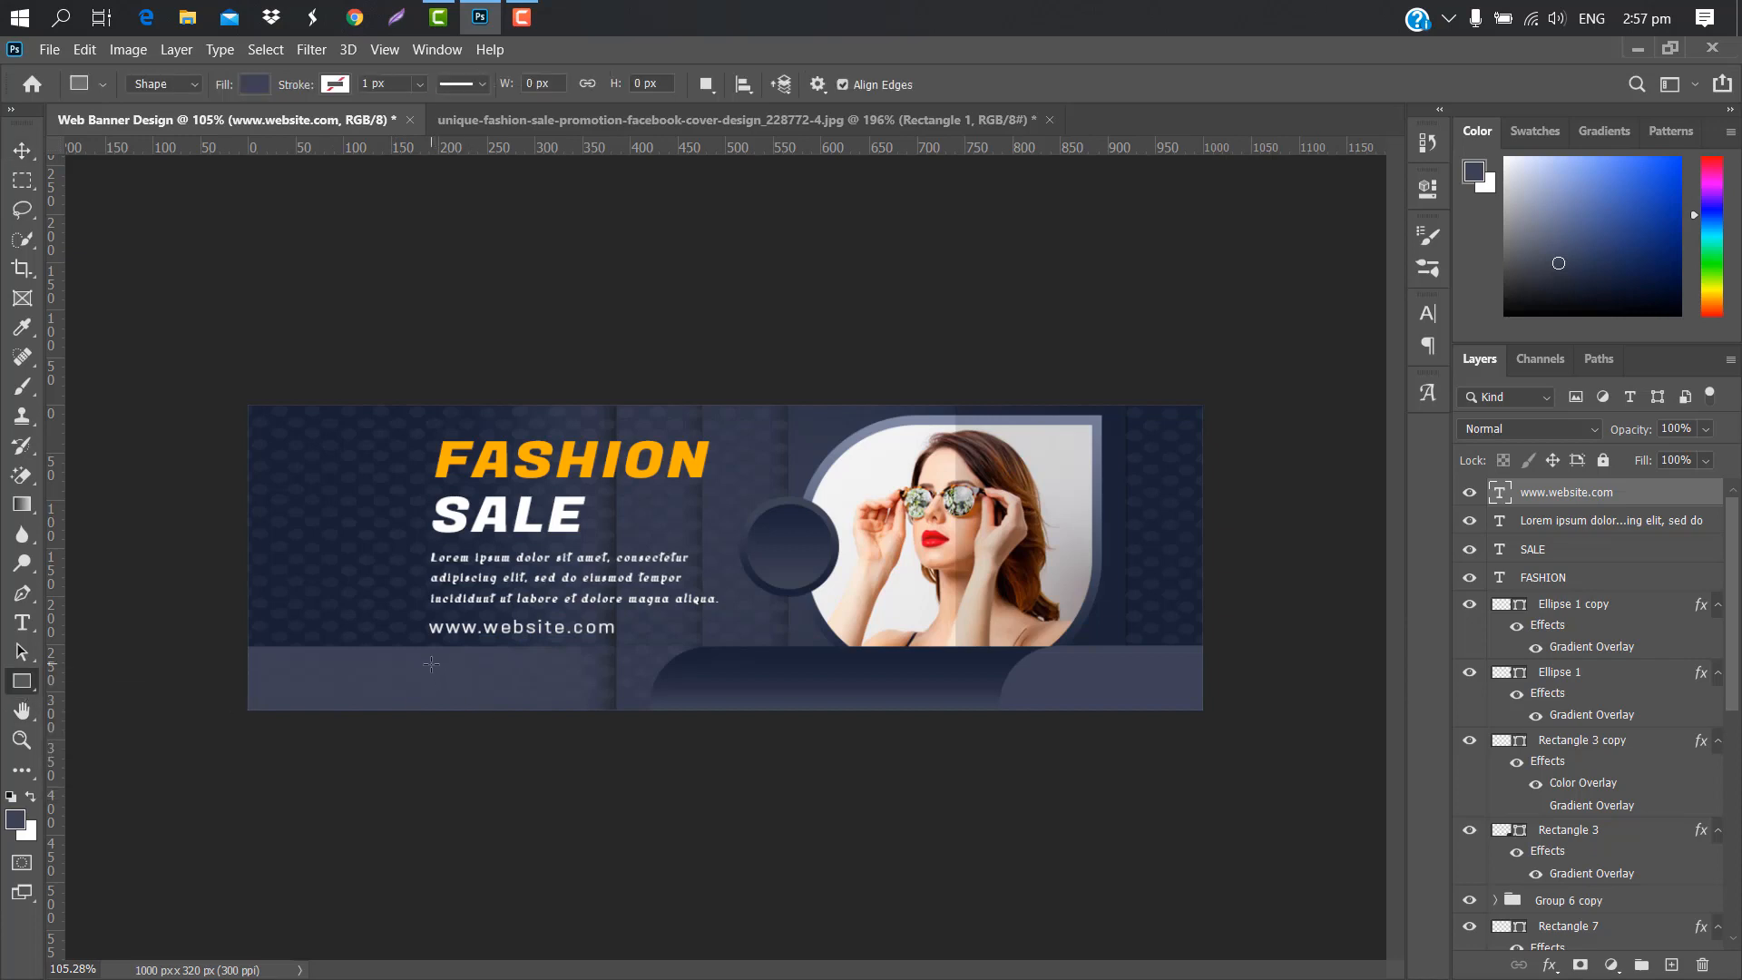
{"action": "left_click_drag", "start_coordinate": [431, 664], "coordinate": [550, 692]}
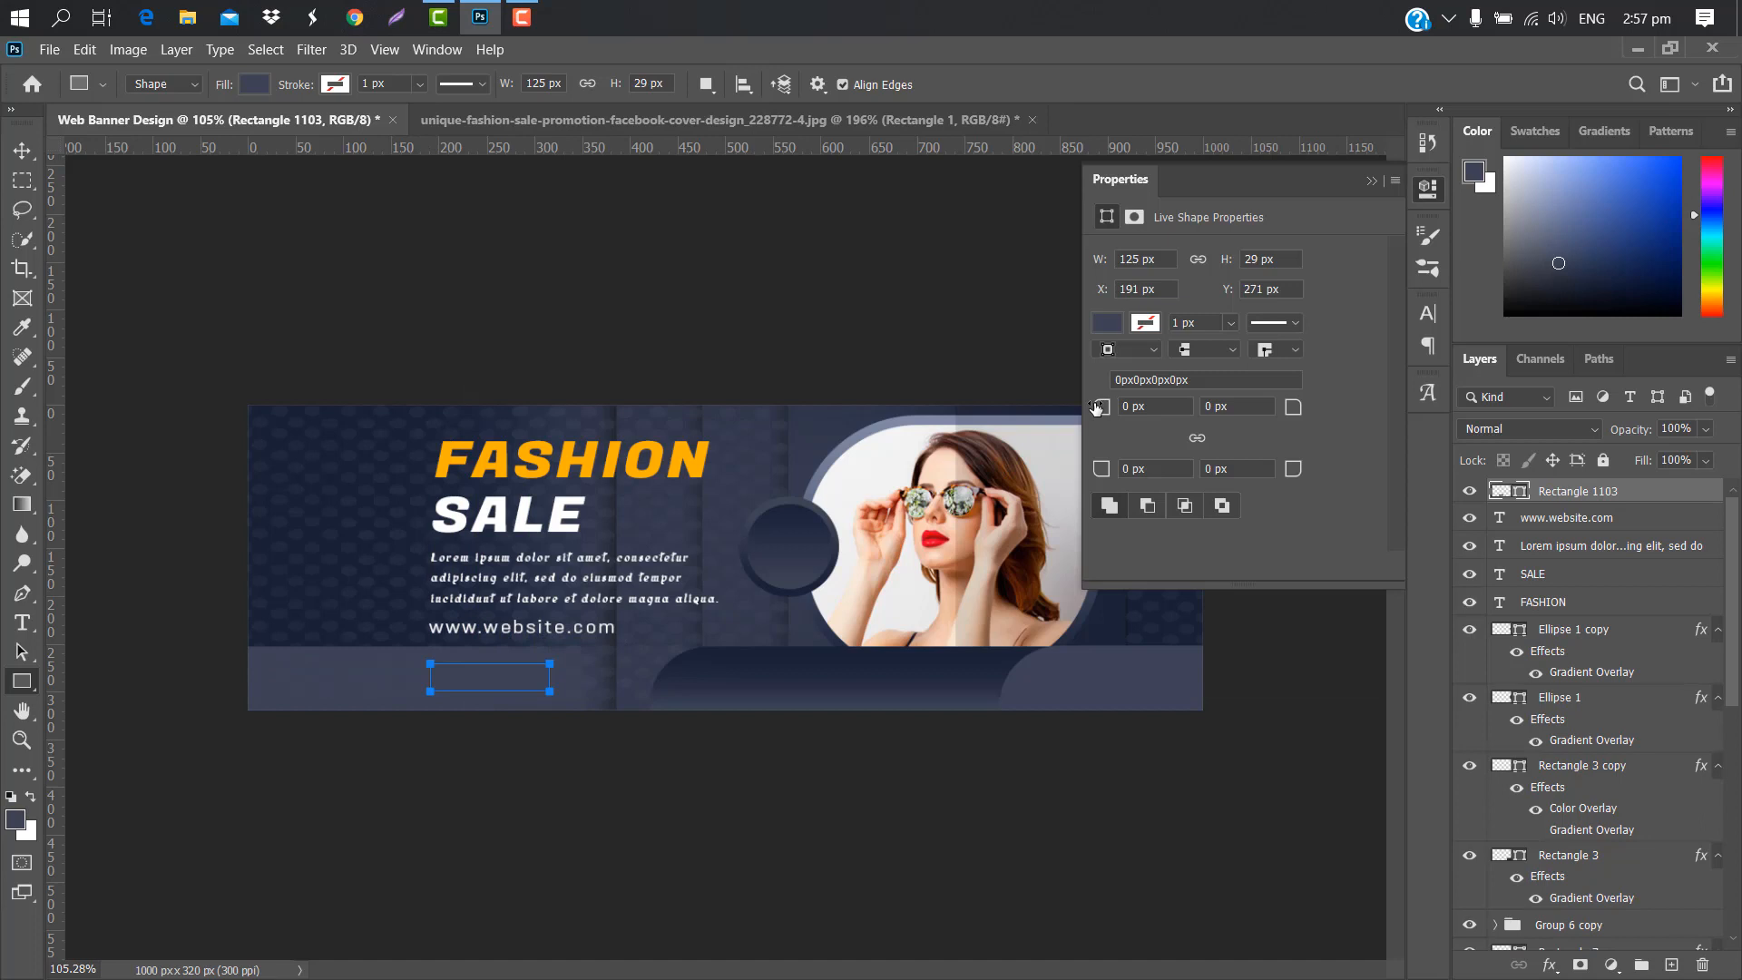
{"action": "left_click", "coordinate": [1196, 438]}
{"action": "left_click_drag", "start_coordinate": [1101, 415], "coordinate": [1130, 415]}
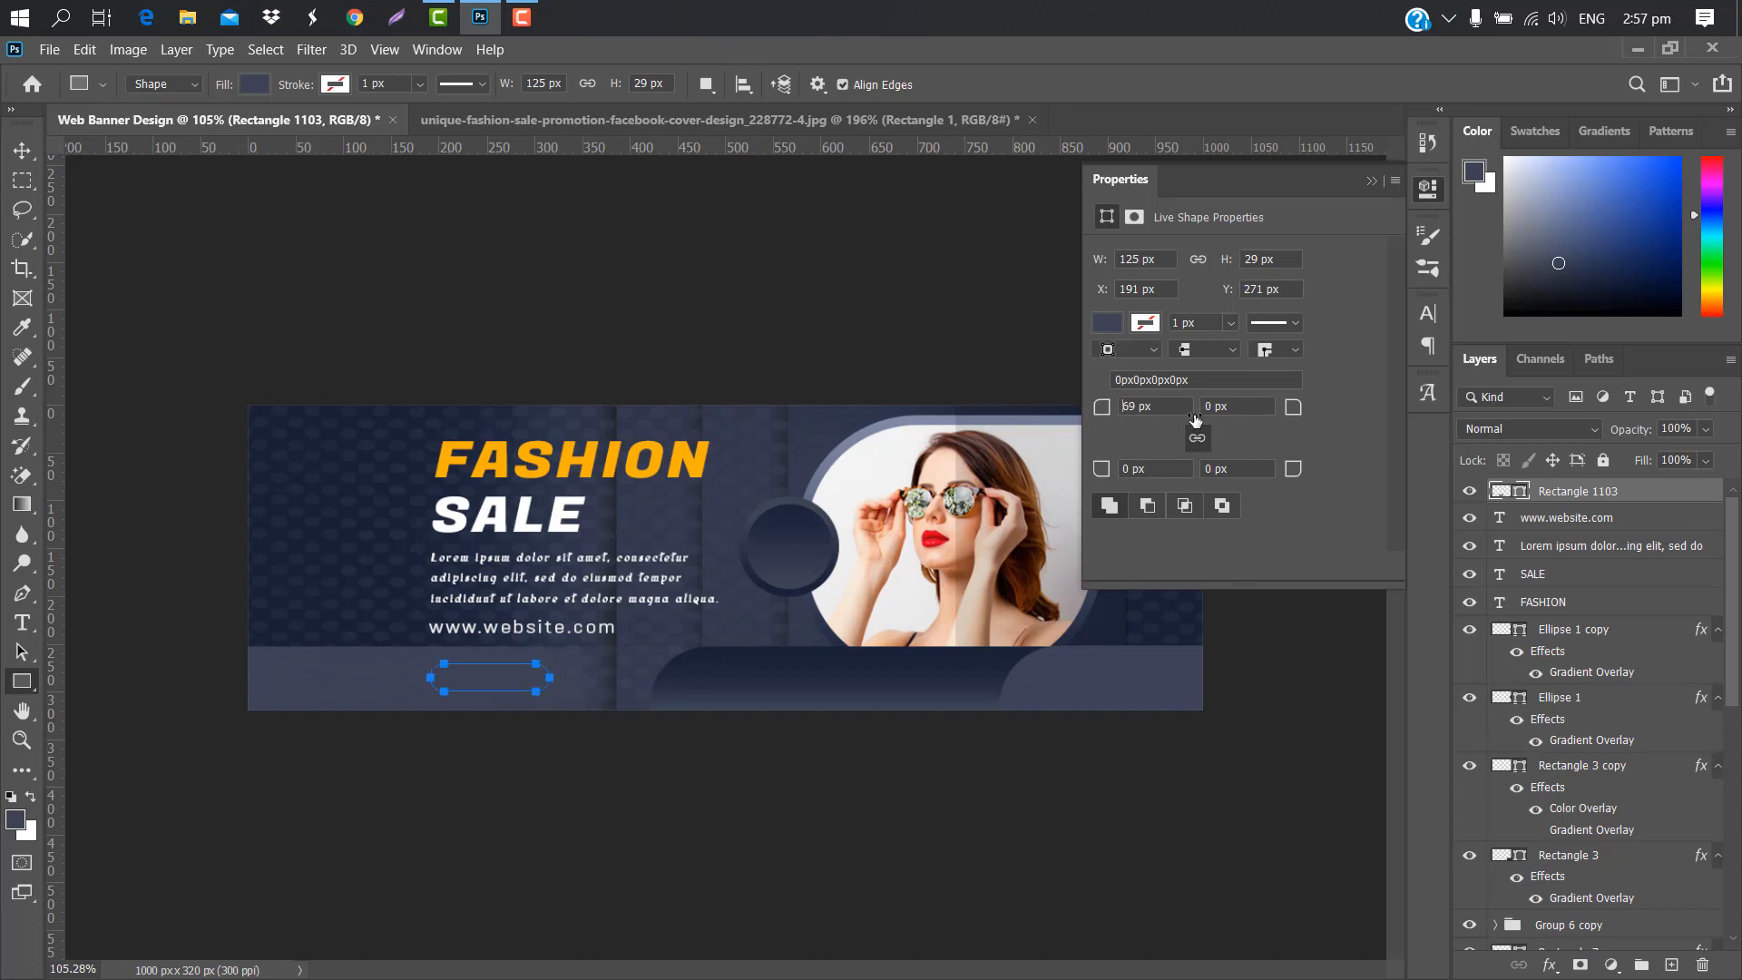
- Fill the rounded rectangle with the same orange-yellow as the FASHION text
{"action": "left_click", "coordinate": [1108, 322]}
{"action": "left_click", "coordinate": [1109, 443]}
{"action": "left_click", "coordinate": [1372, 182]}
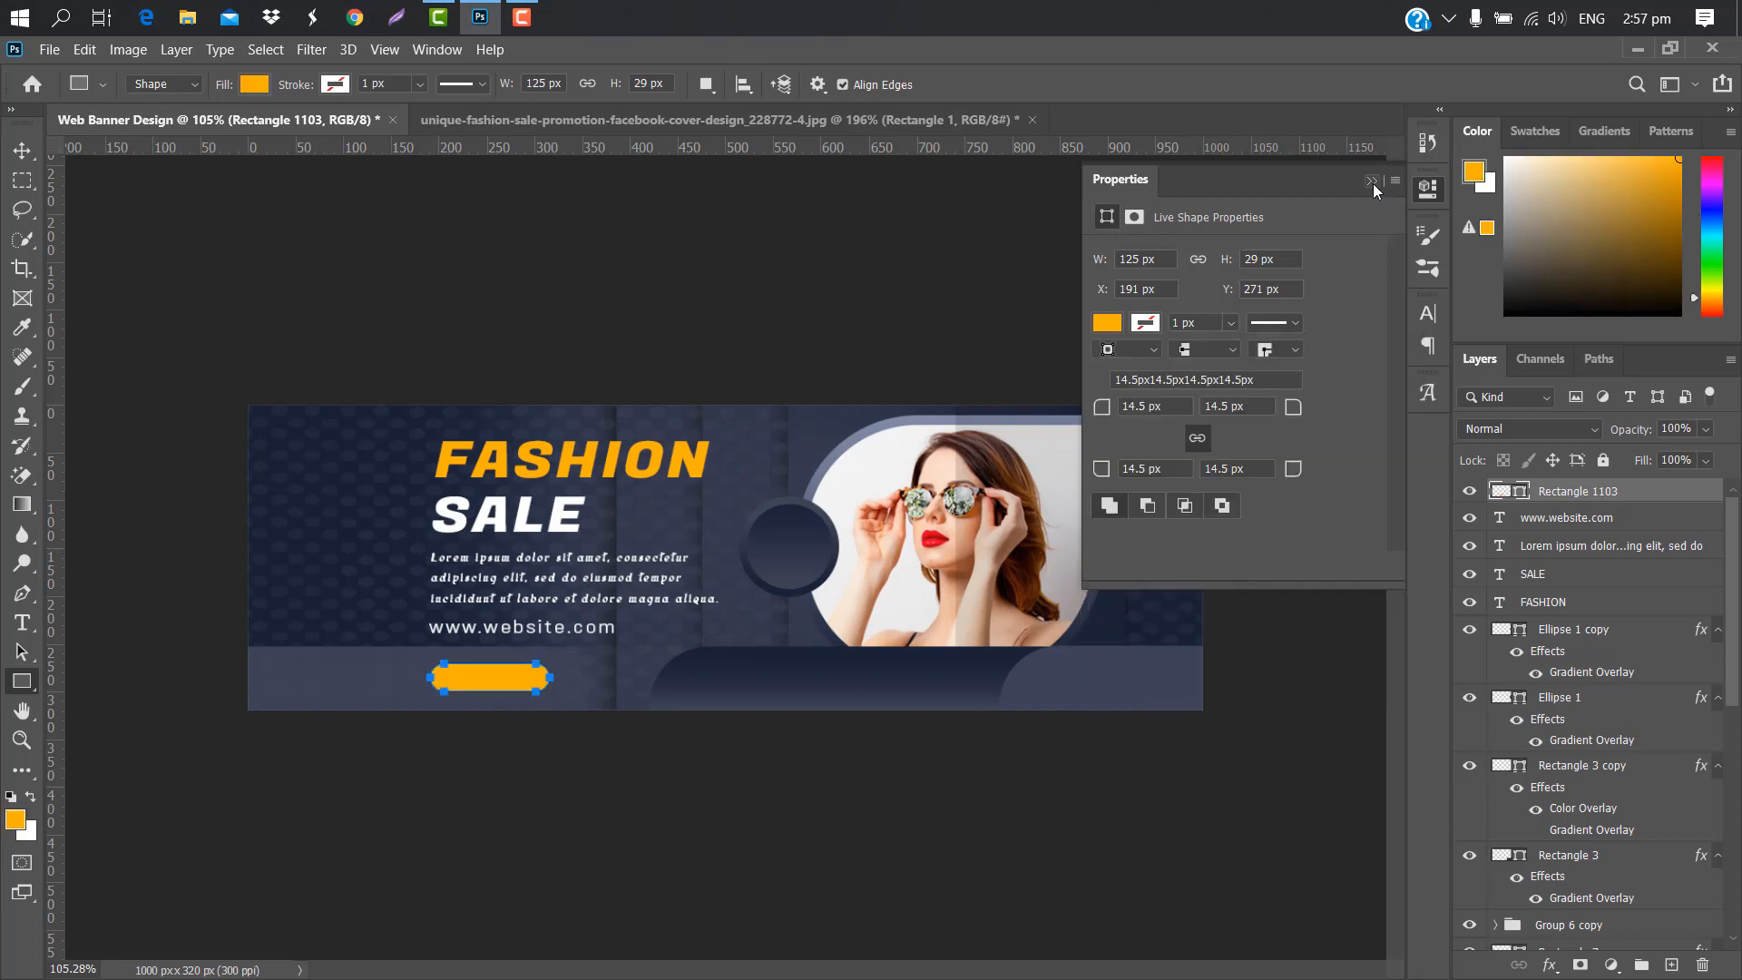
- Add a drop shadow to the orange rounded rectangle with distance 2 px and size 10 px
{"action": "key", "text": "v"}
{"action": "double_click", "coordinate": [1661, 491]}
{"action": "left_click", "coordinate": [965, 487]}
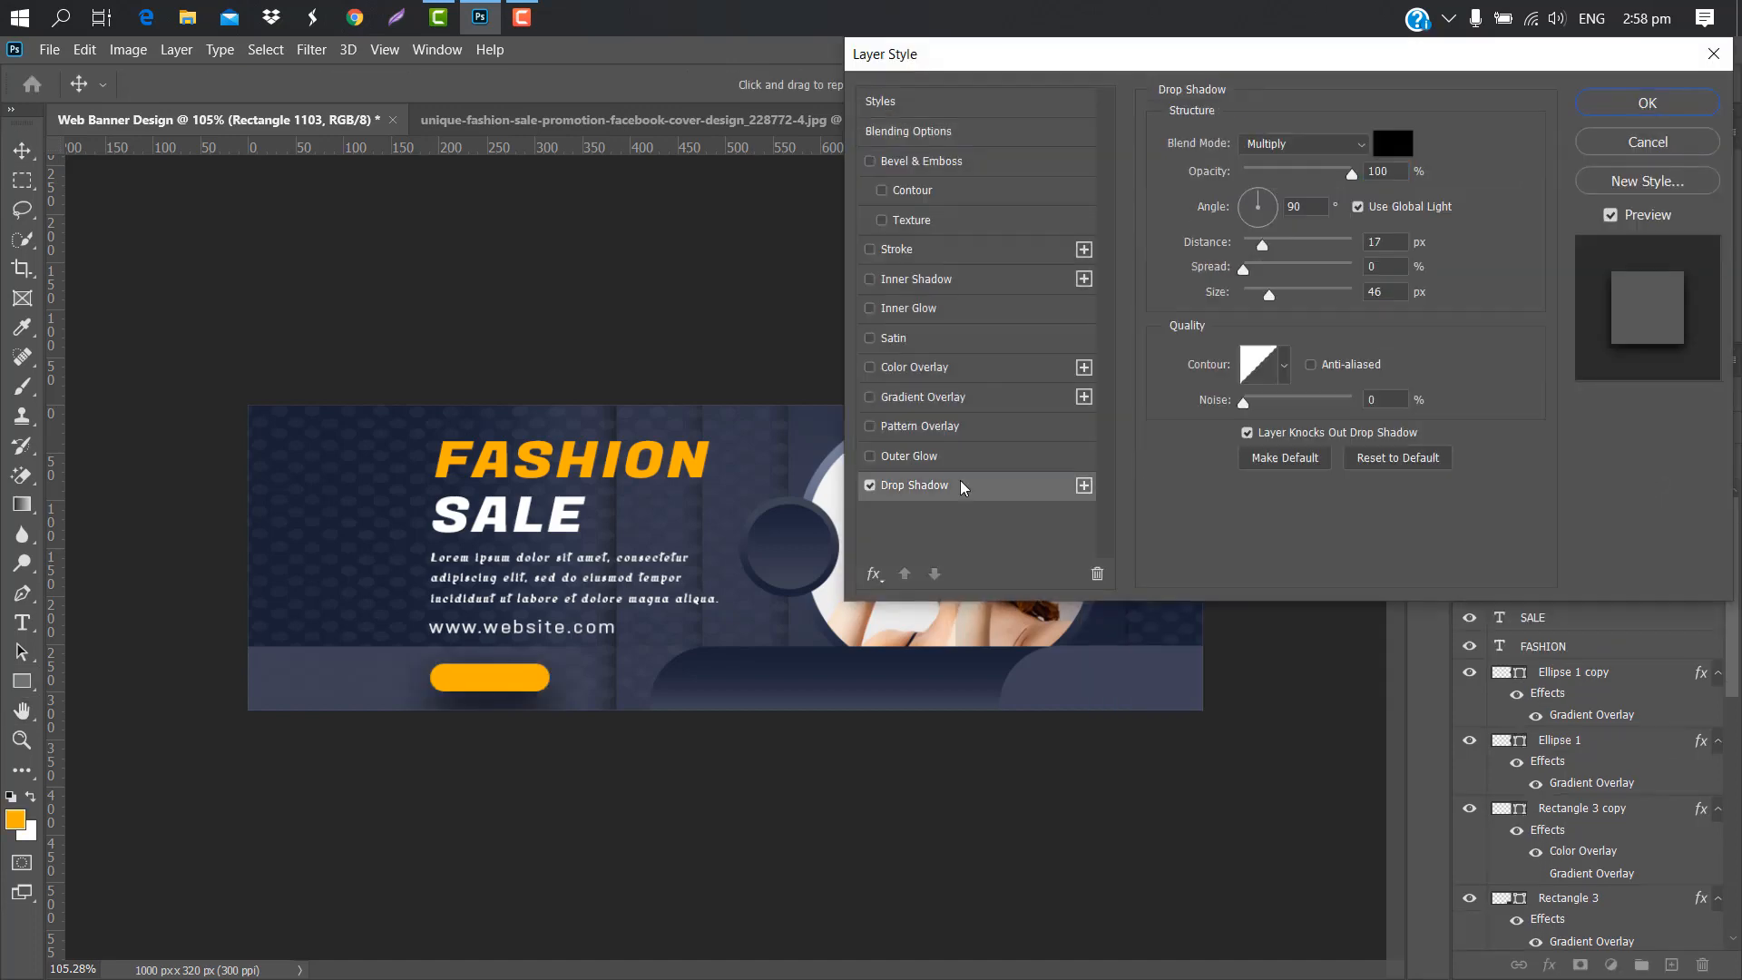
{"action": "left_click_drag", "start_coordinate": [1277, 296], "coordinate": [1247, 247]}
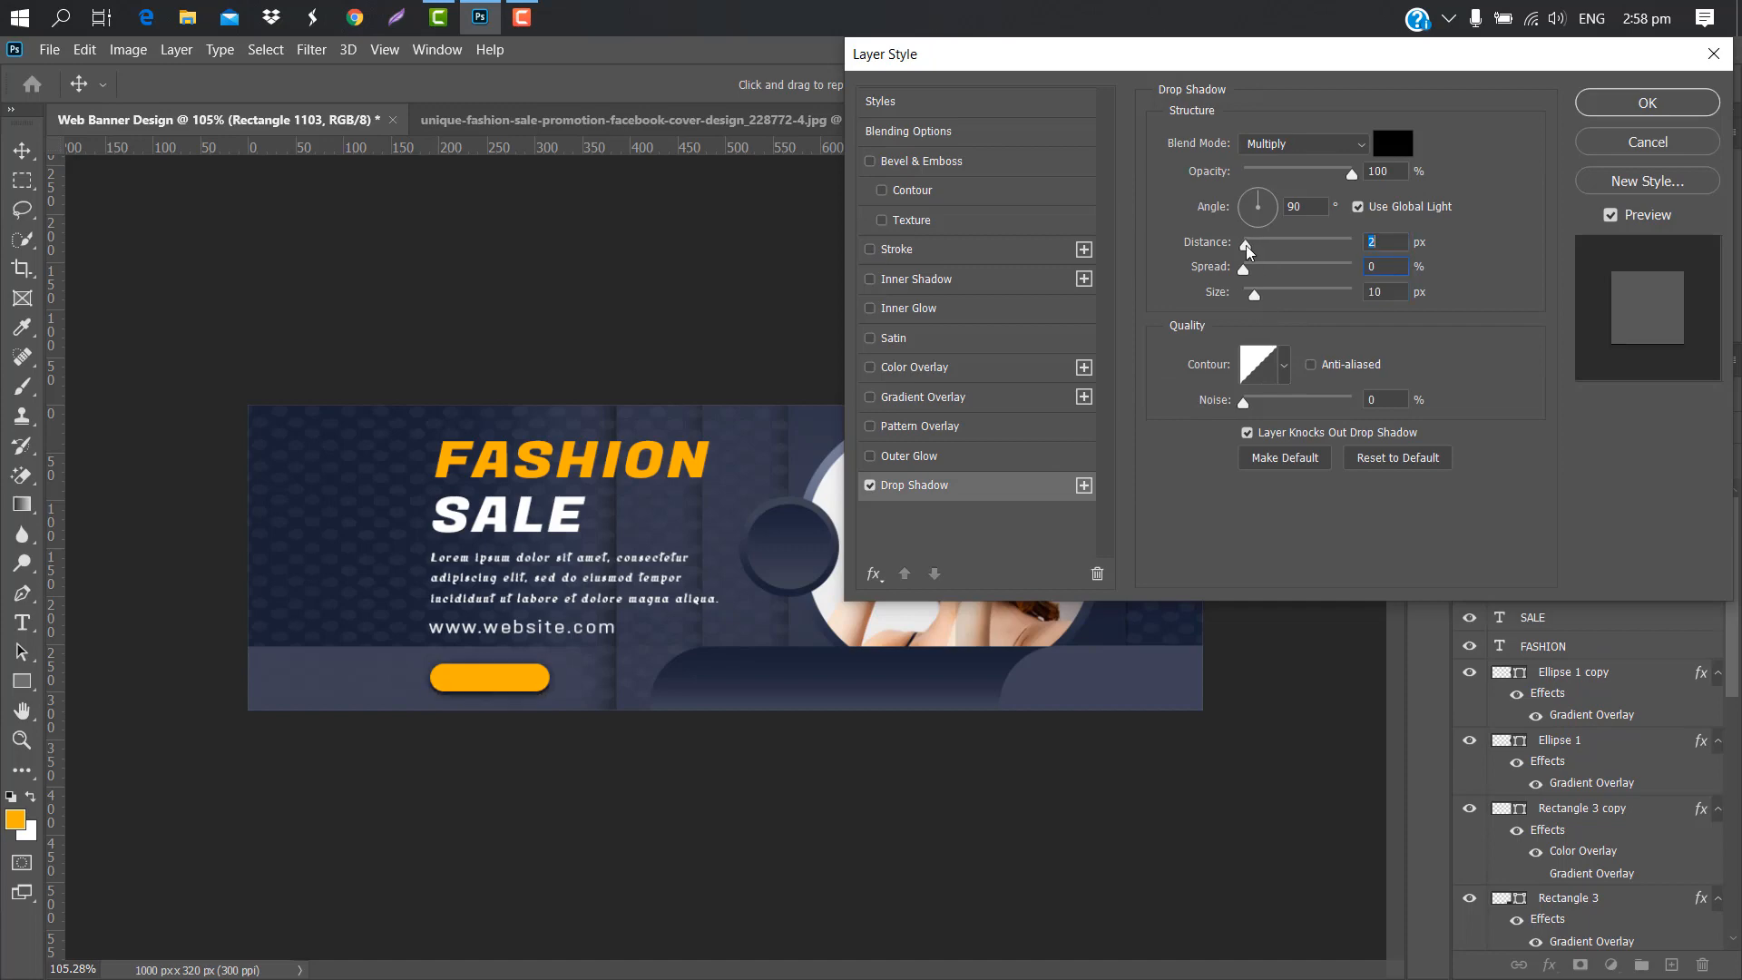
{"action": "left_click", "coordinate": [1624, 108]}
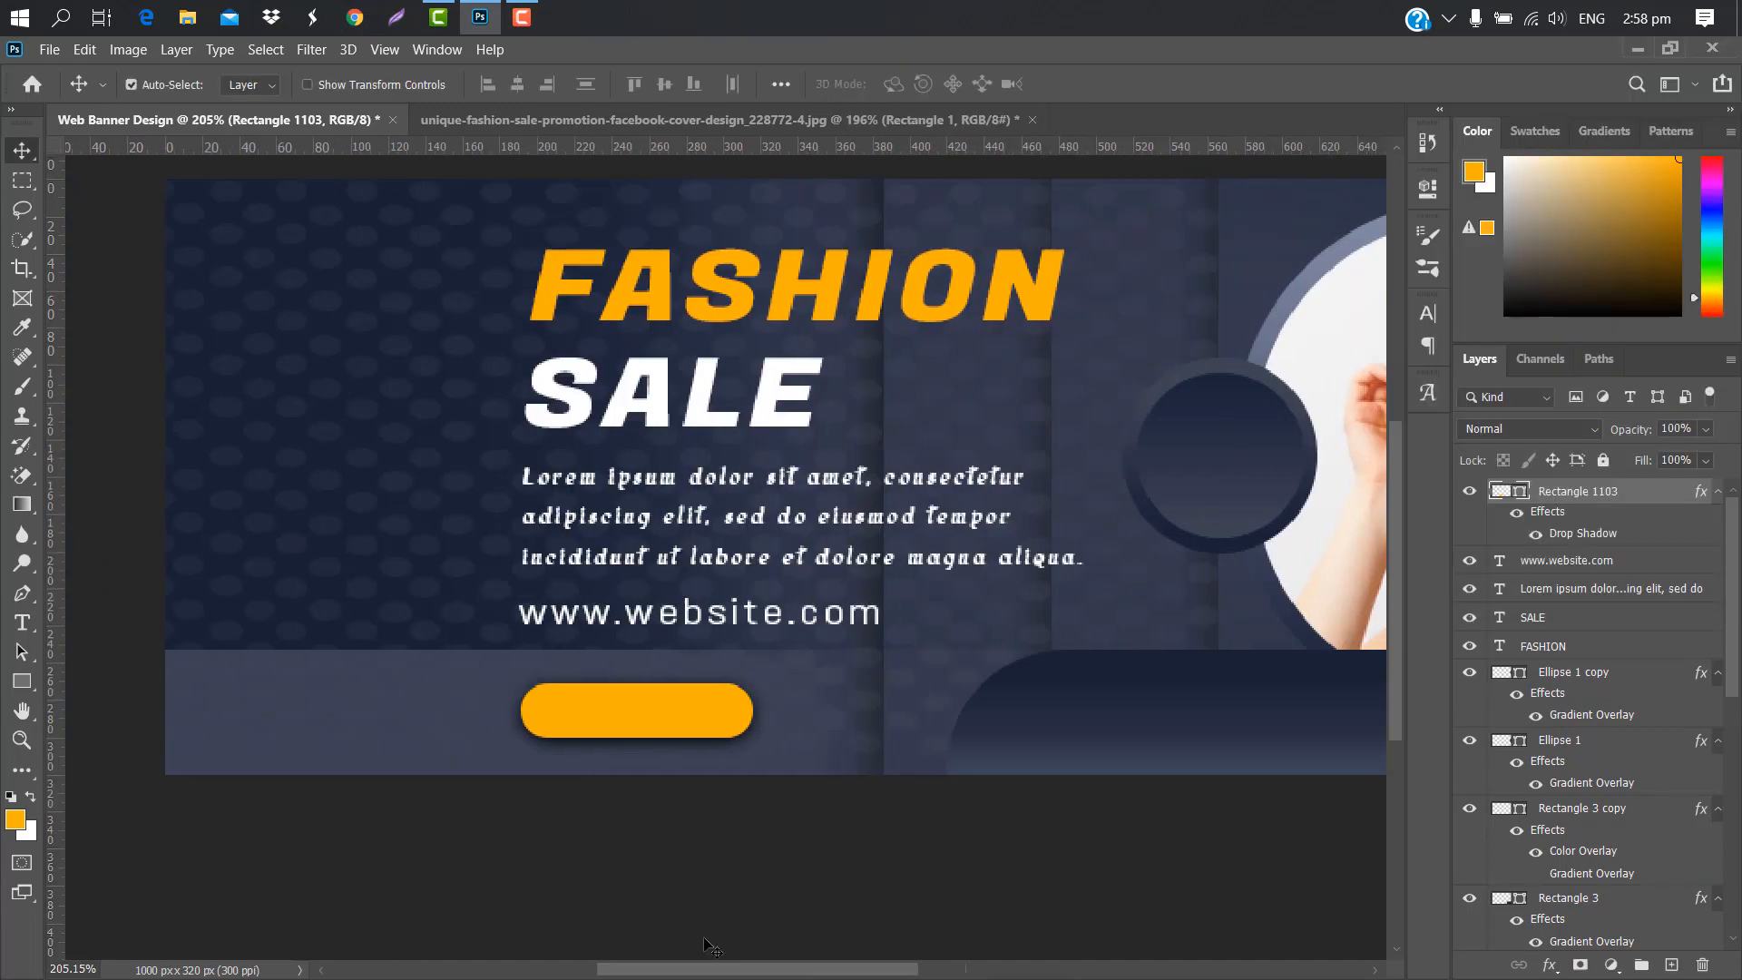
- Add a SHOP NOW text layer on the dark area beside the body paragraph
{"action": "left_click_drag", "start_coordinate": [715, 947], "coordinate": [701, 943]}
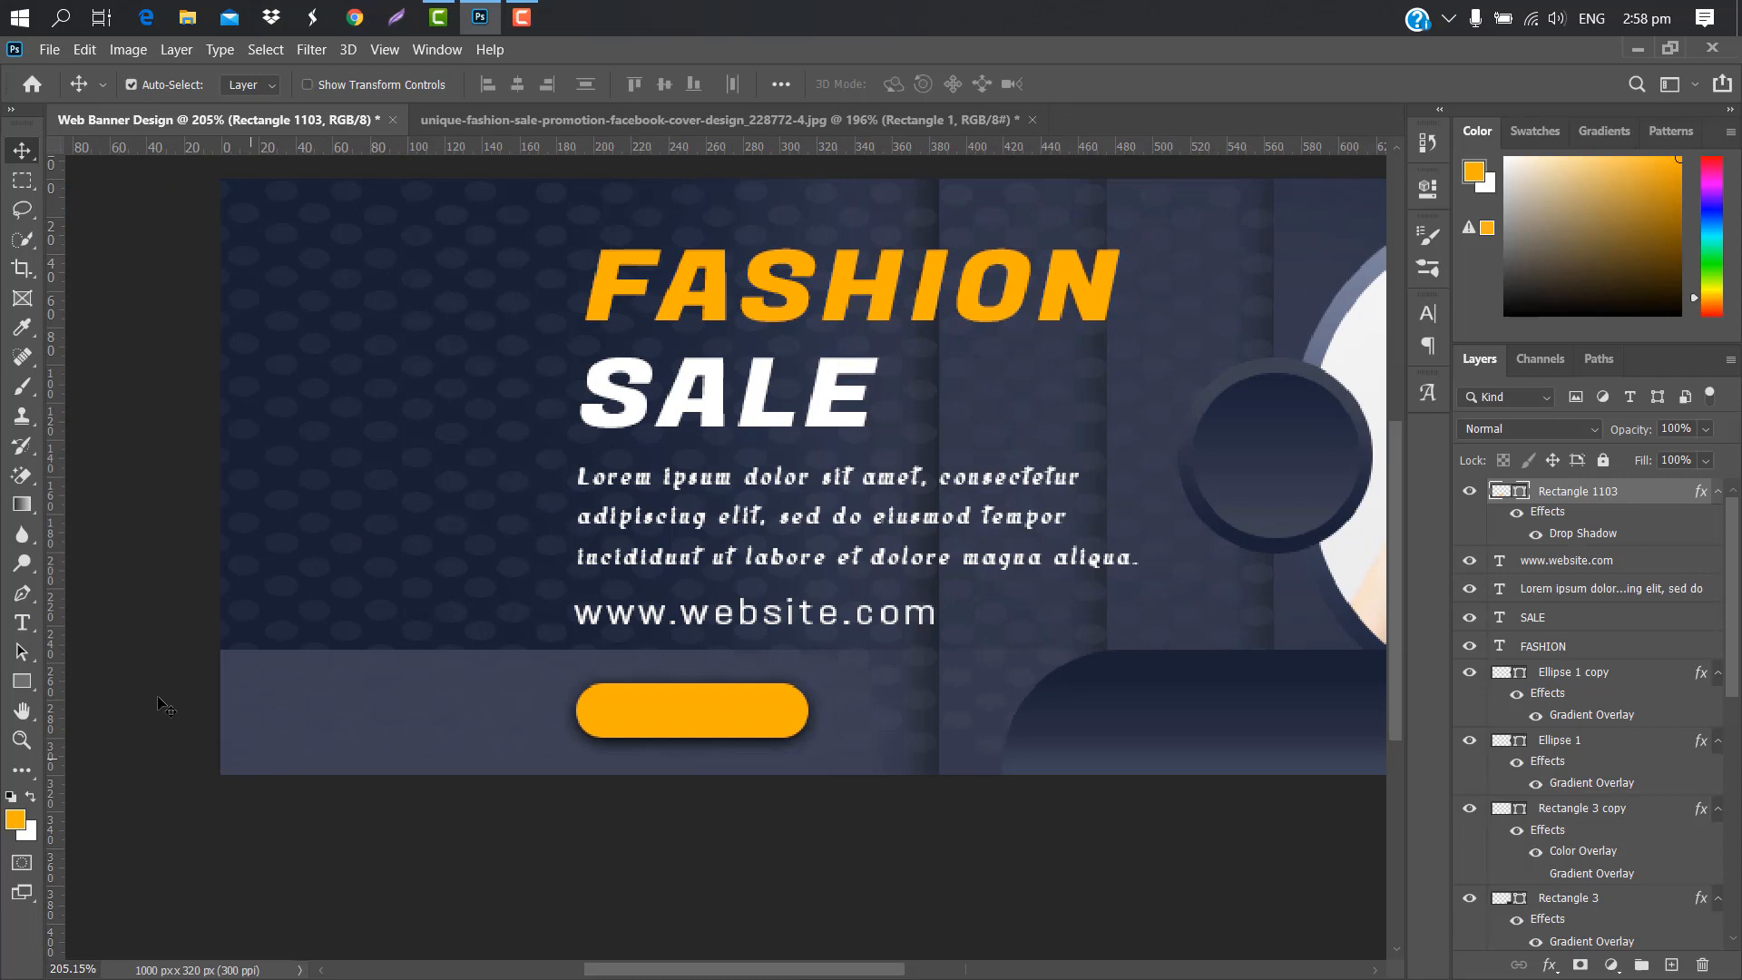
{"action": "left_click", "coordinate": [23, 623]}
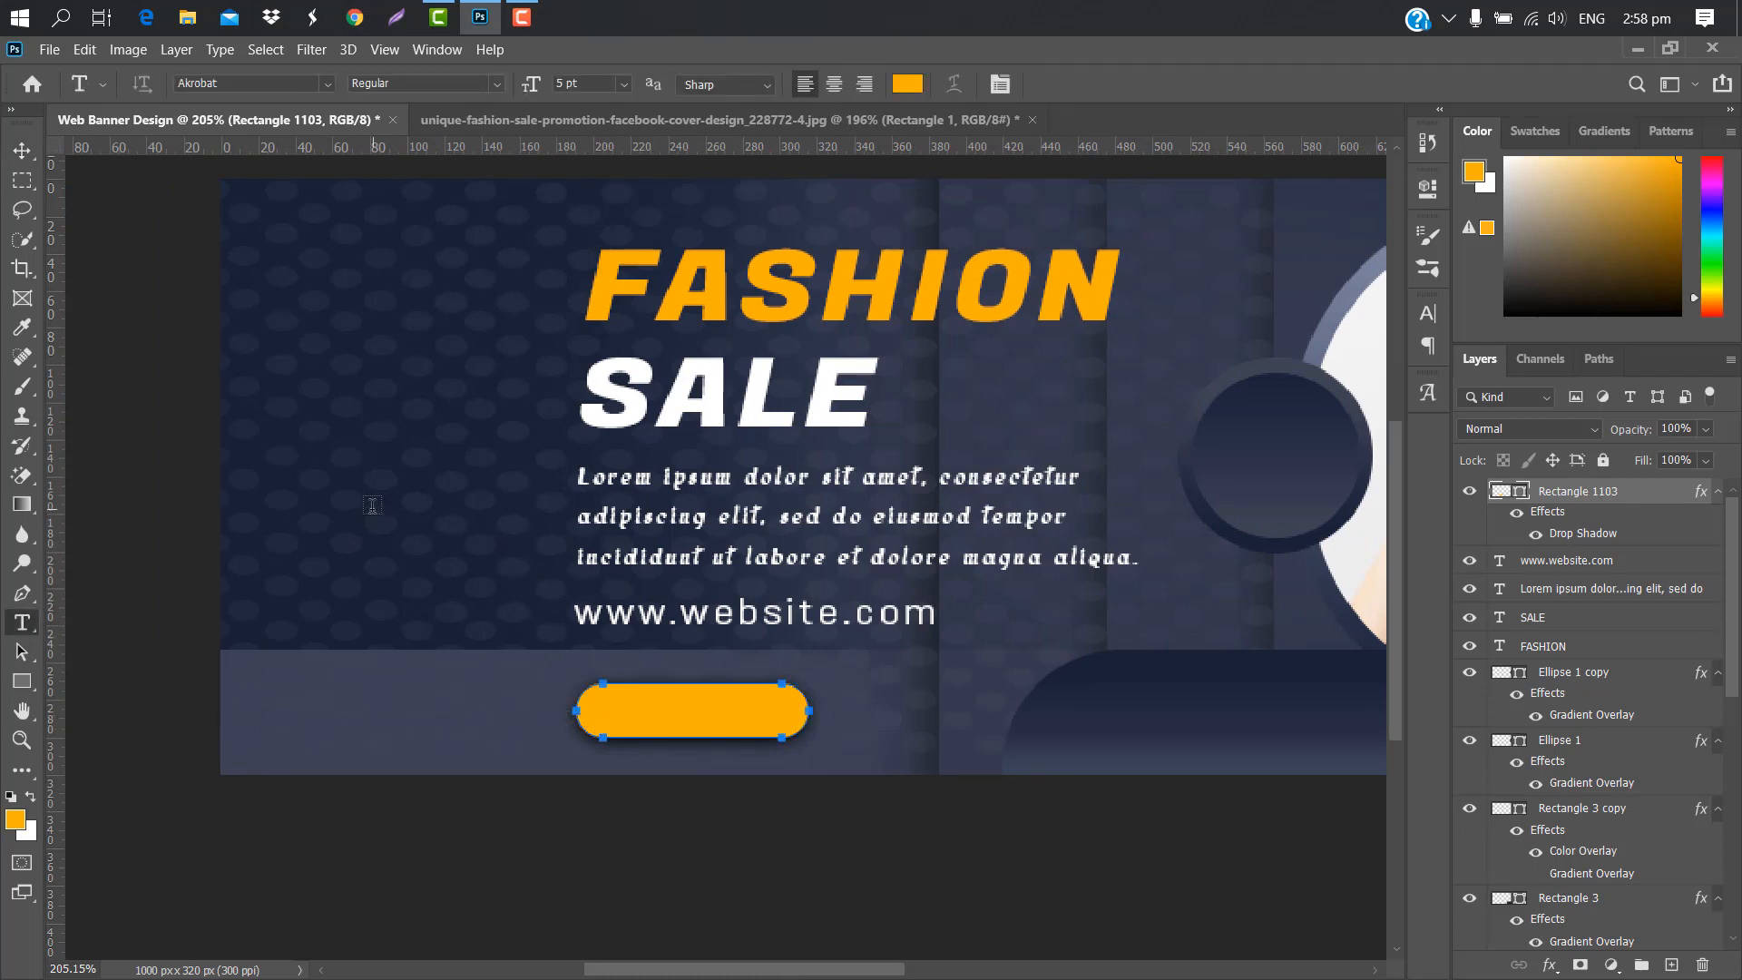
{"action": "left_click", "coordinate": [372, 506]}
{"action": "type", "text": "SH"}
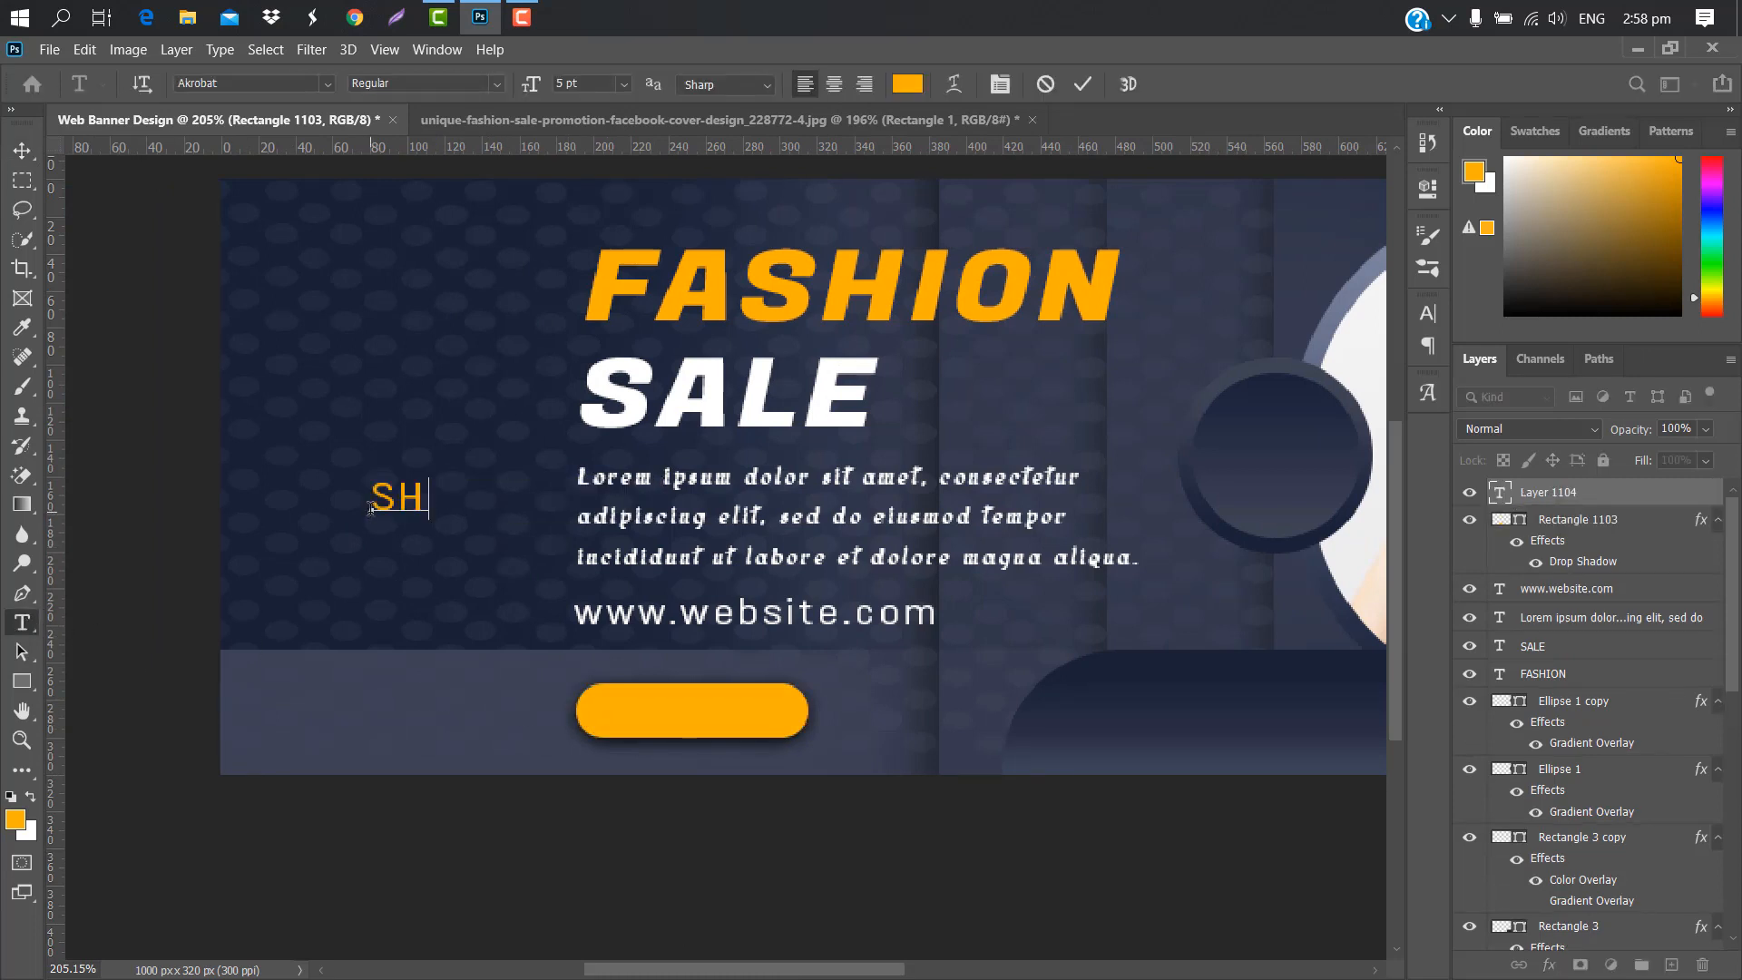
{"action": "type", "text": "OP NOW"}
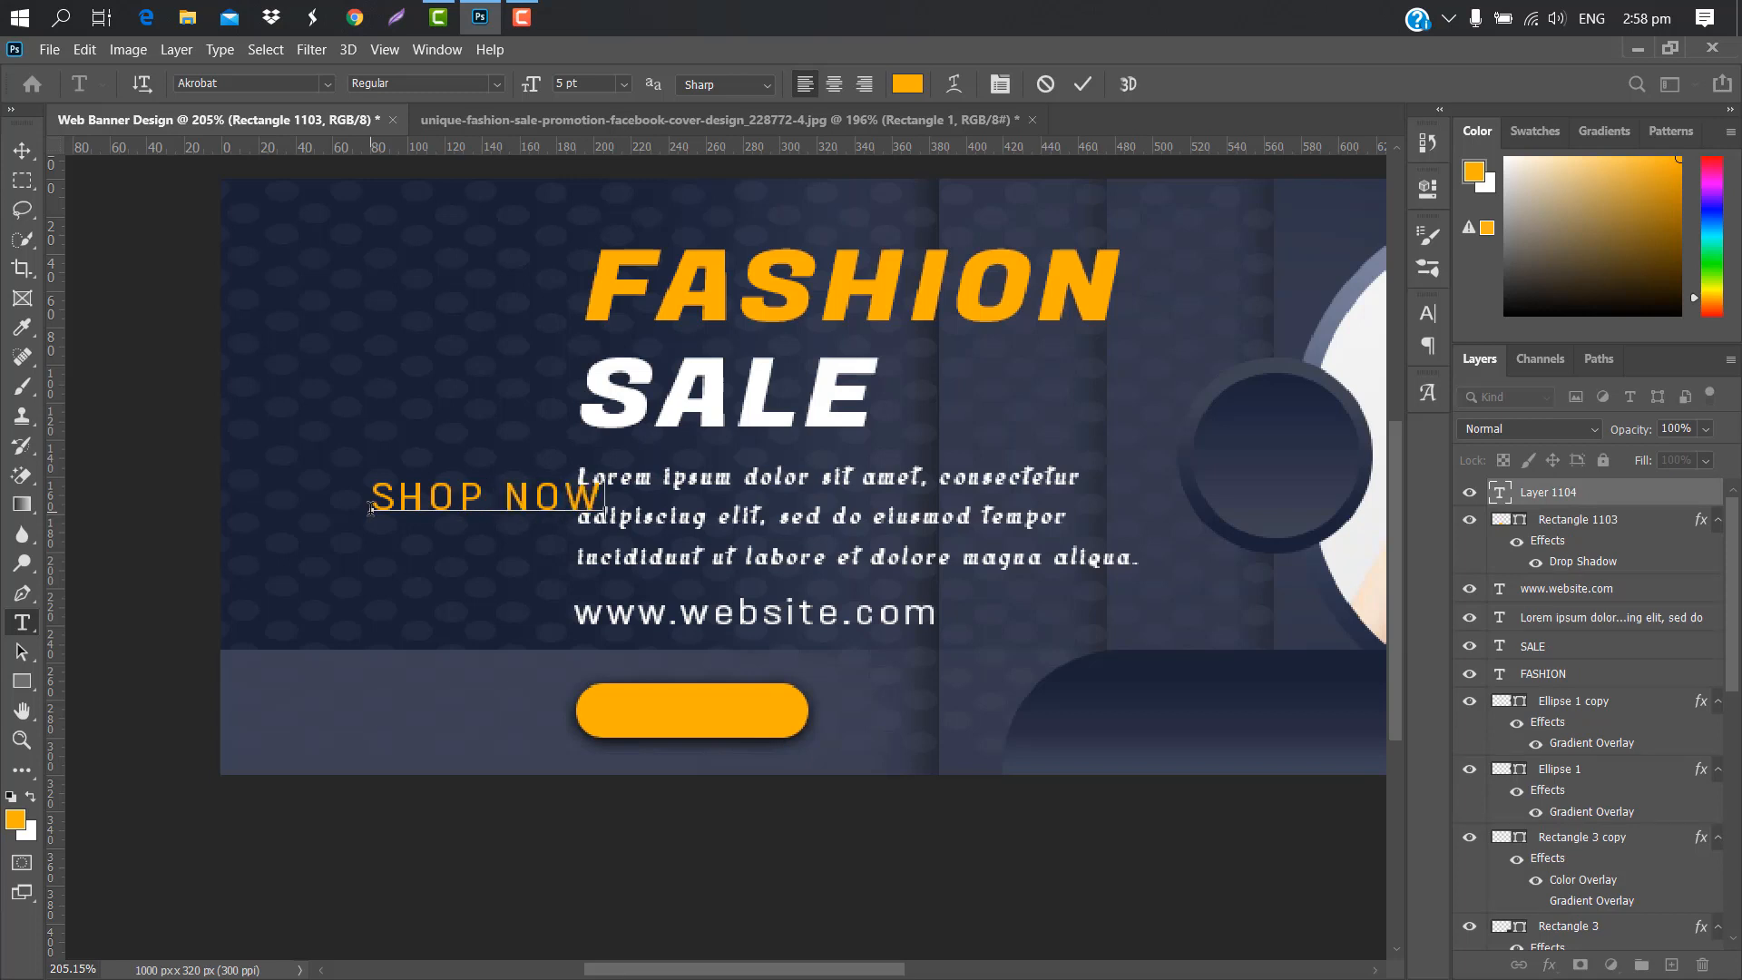
{"action": "key", "text": "ctrl+Return"}
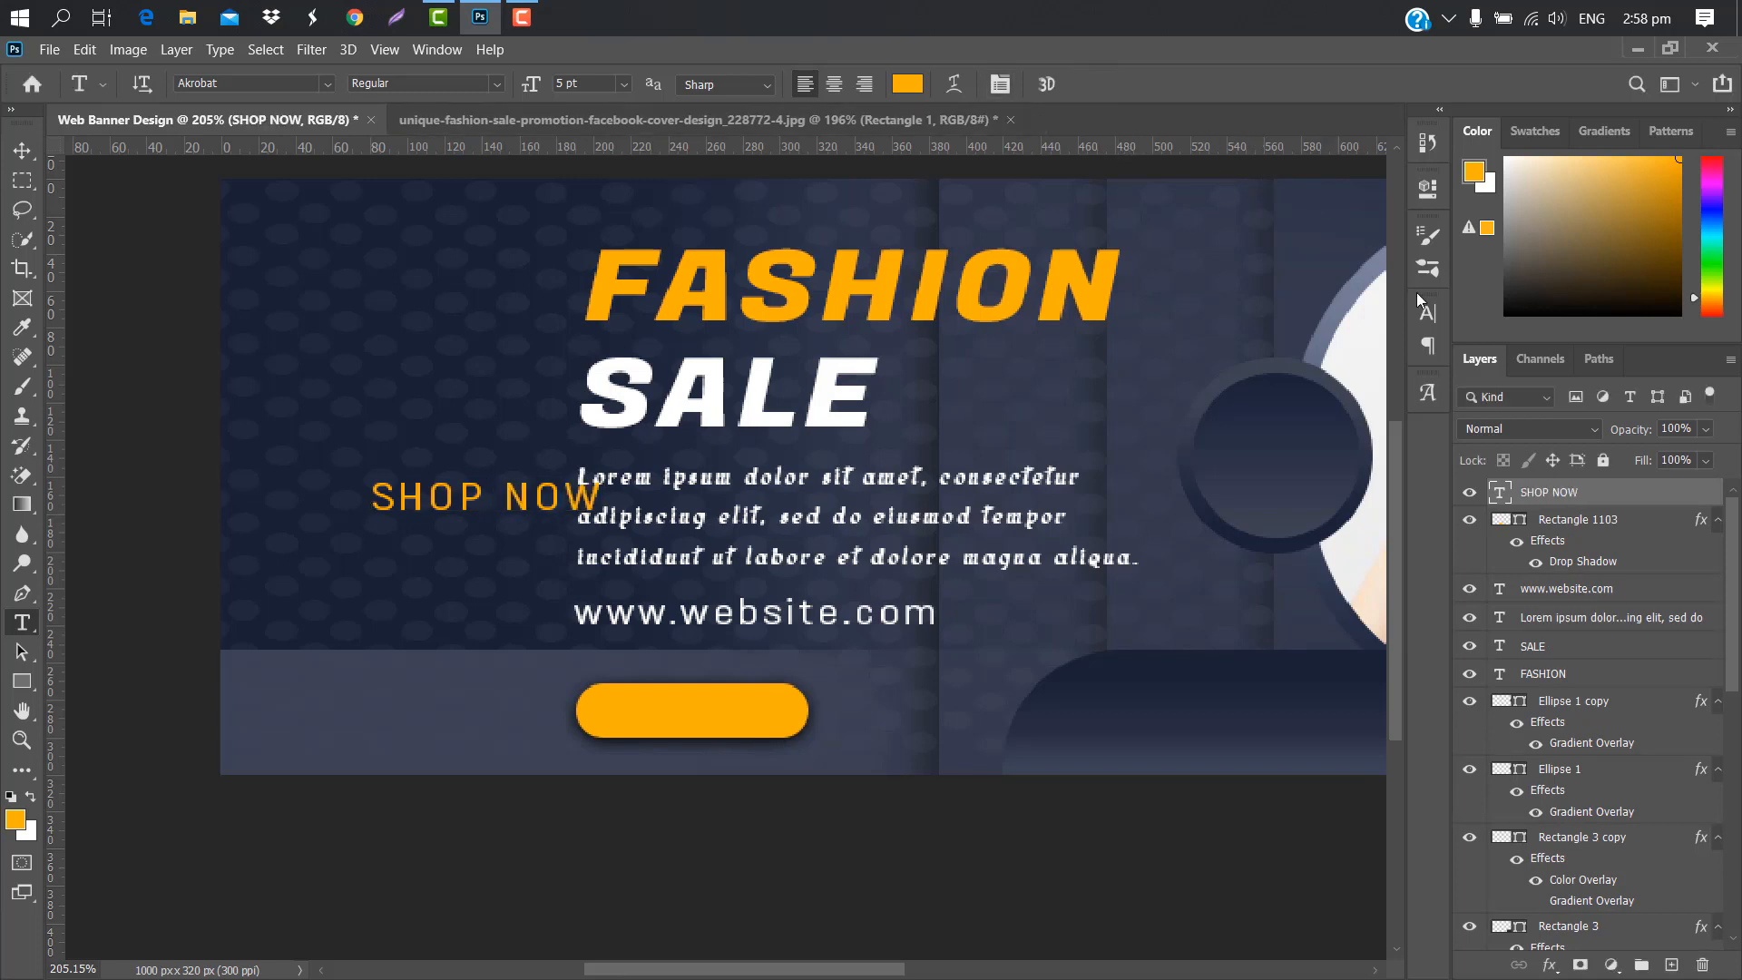
- Color the SHOP NOW text white and set its vertical scale to 84%, horizontal scale to 94% and tracking to 60
{"action": "left_click", "coordinate": [1427, 313]}
{"action": "left_click", "coordinate": [1369, 443]}
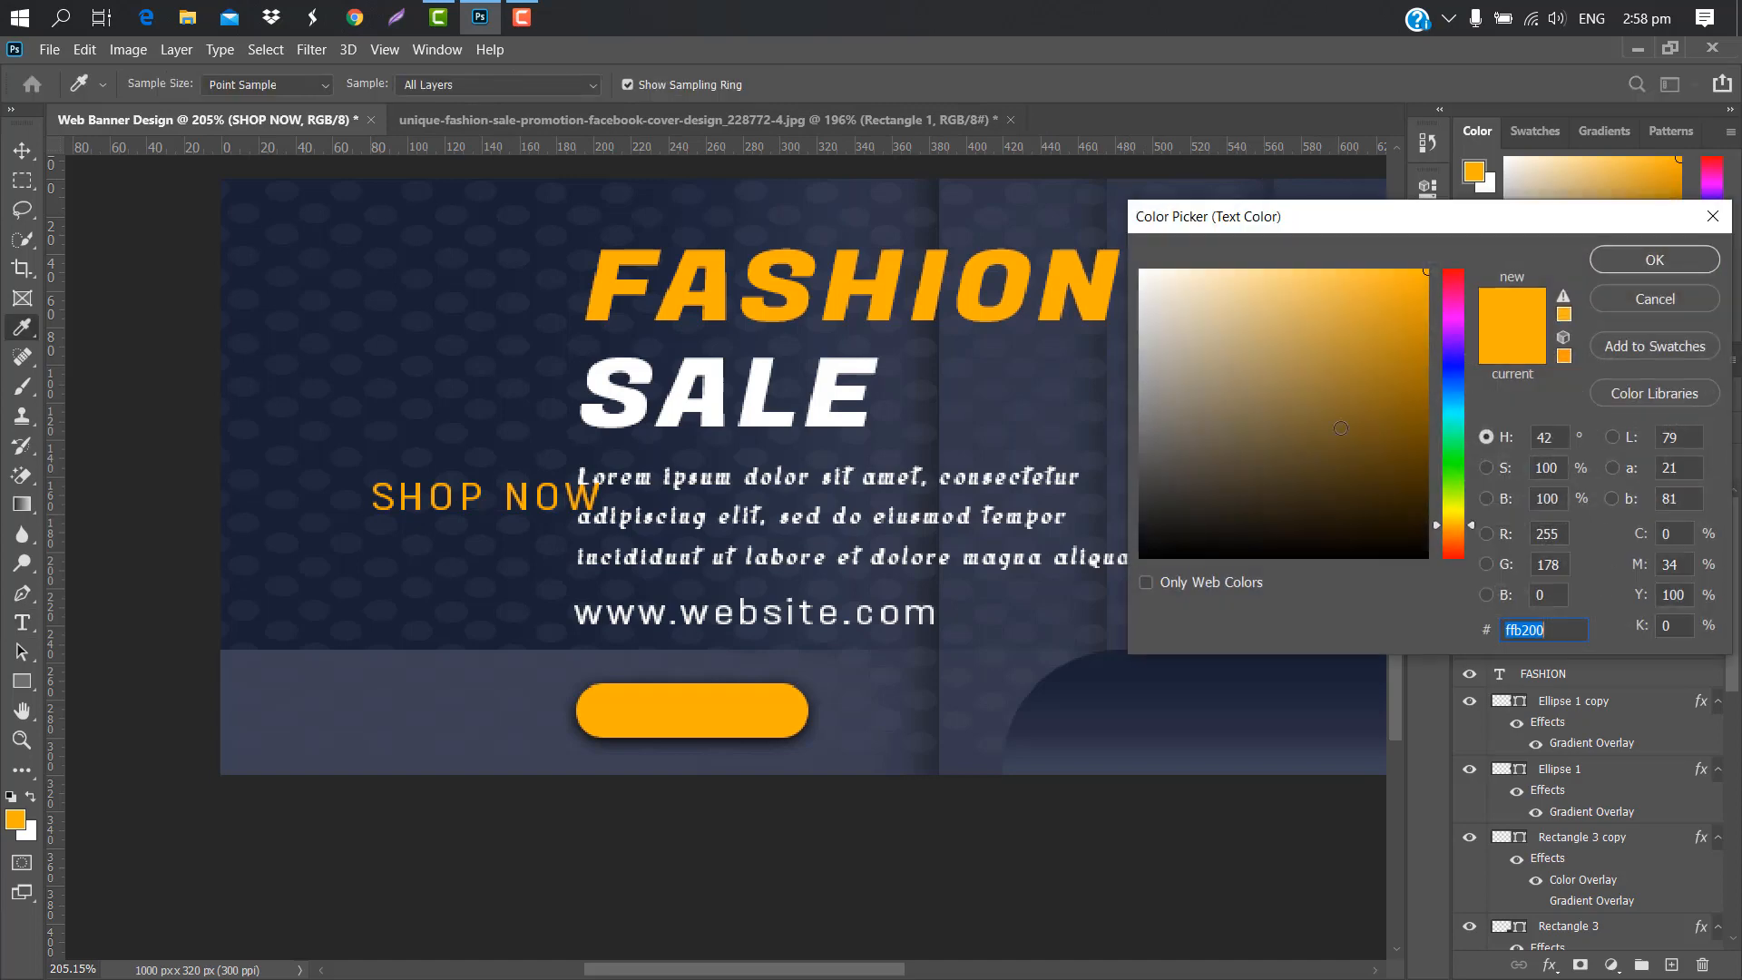
{"action": "left_click_drag", "start_coordinate": [1236, 378], "coordinate": [1083, 209]}
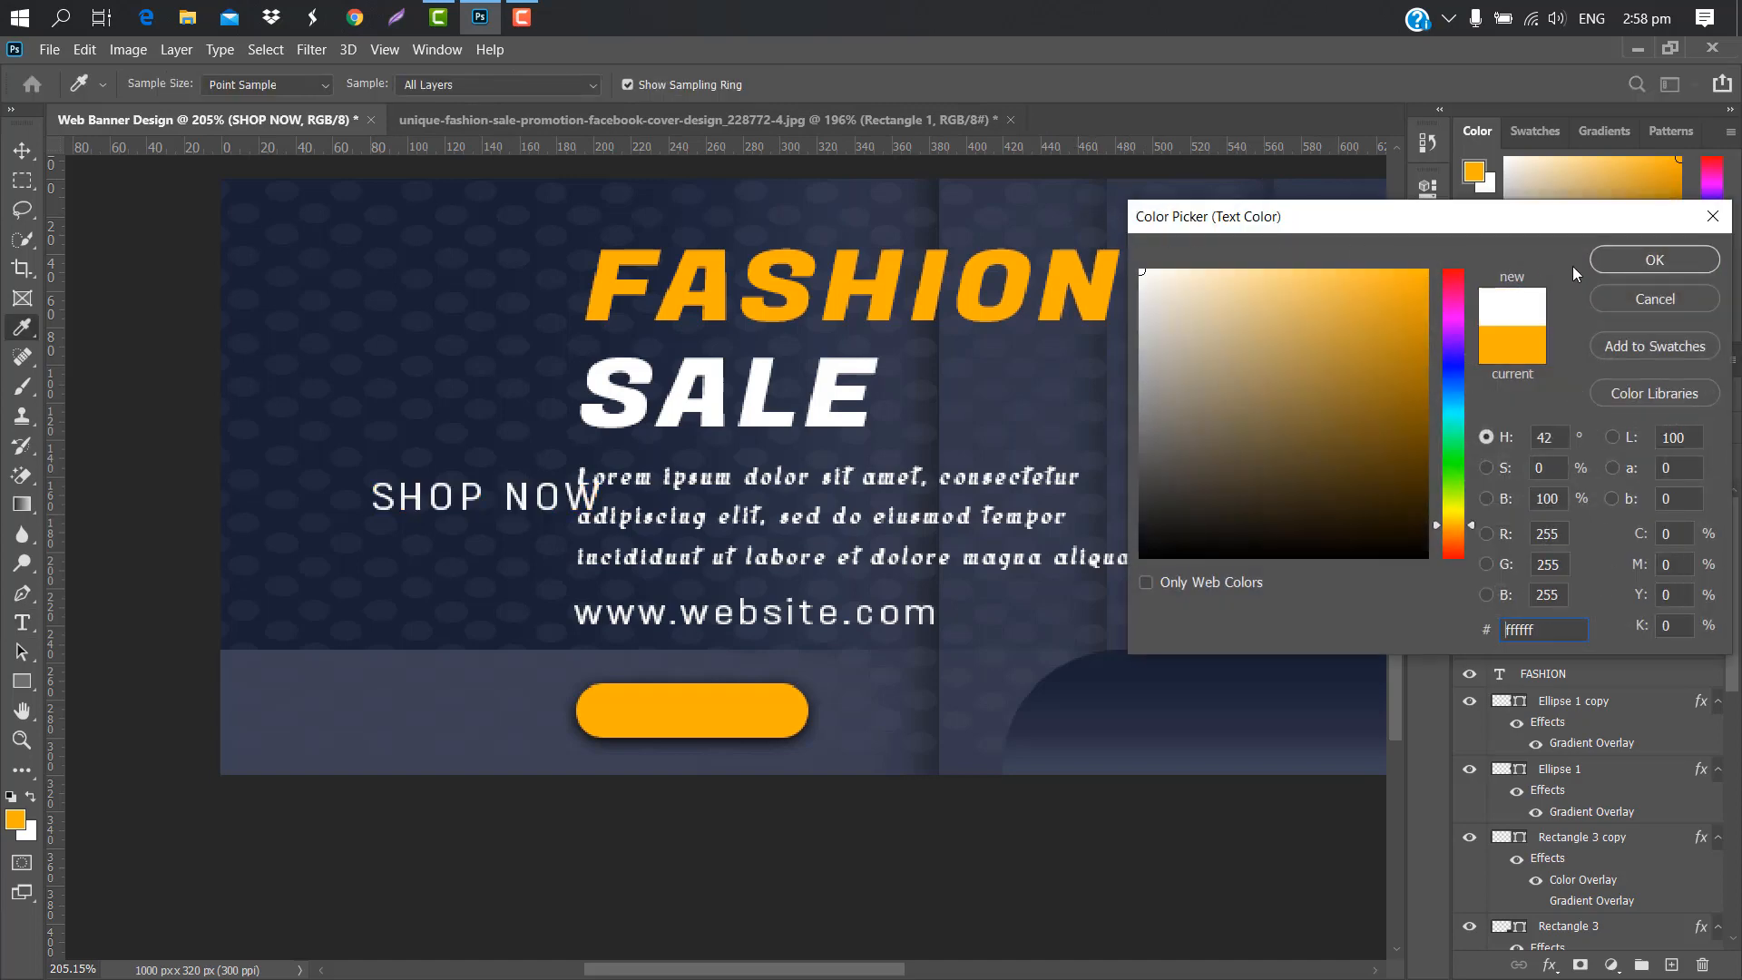
{"action": "left_click", "coordinate": [1632, 260]}
{"action": "mouse_move", "coordinate": [1326, 419]}
{"action": "left_mouse_down"}
{"action": "mouse_move", "coordinate": [1289, 396]}
{"action": "mouse_move", "coordinate": [1312, 421]}
{"action": "left_mouse_up"}
{"action": "left_click", "coordinate": [1372, 308]}
- Move the SHOP NOW text onto the centre of the orange button
{"action": "key", "text": "ctrl+t"}
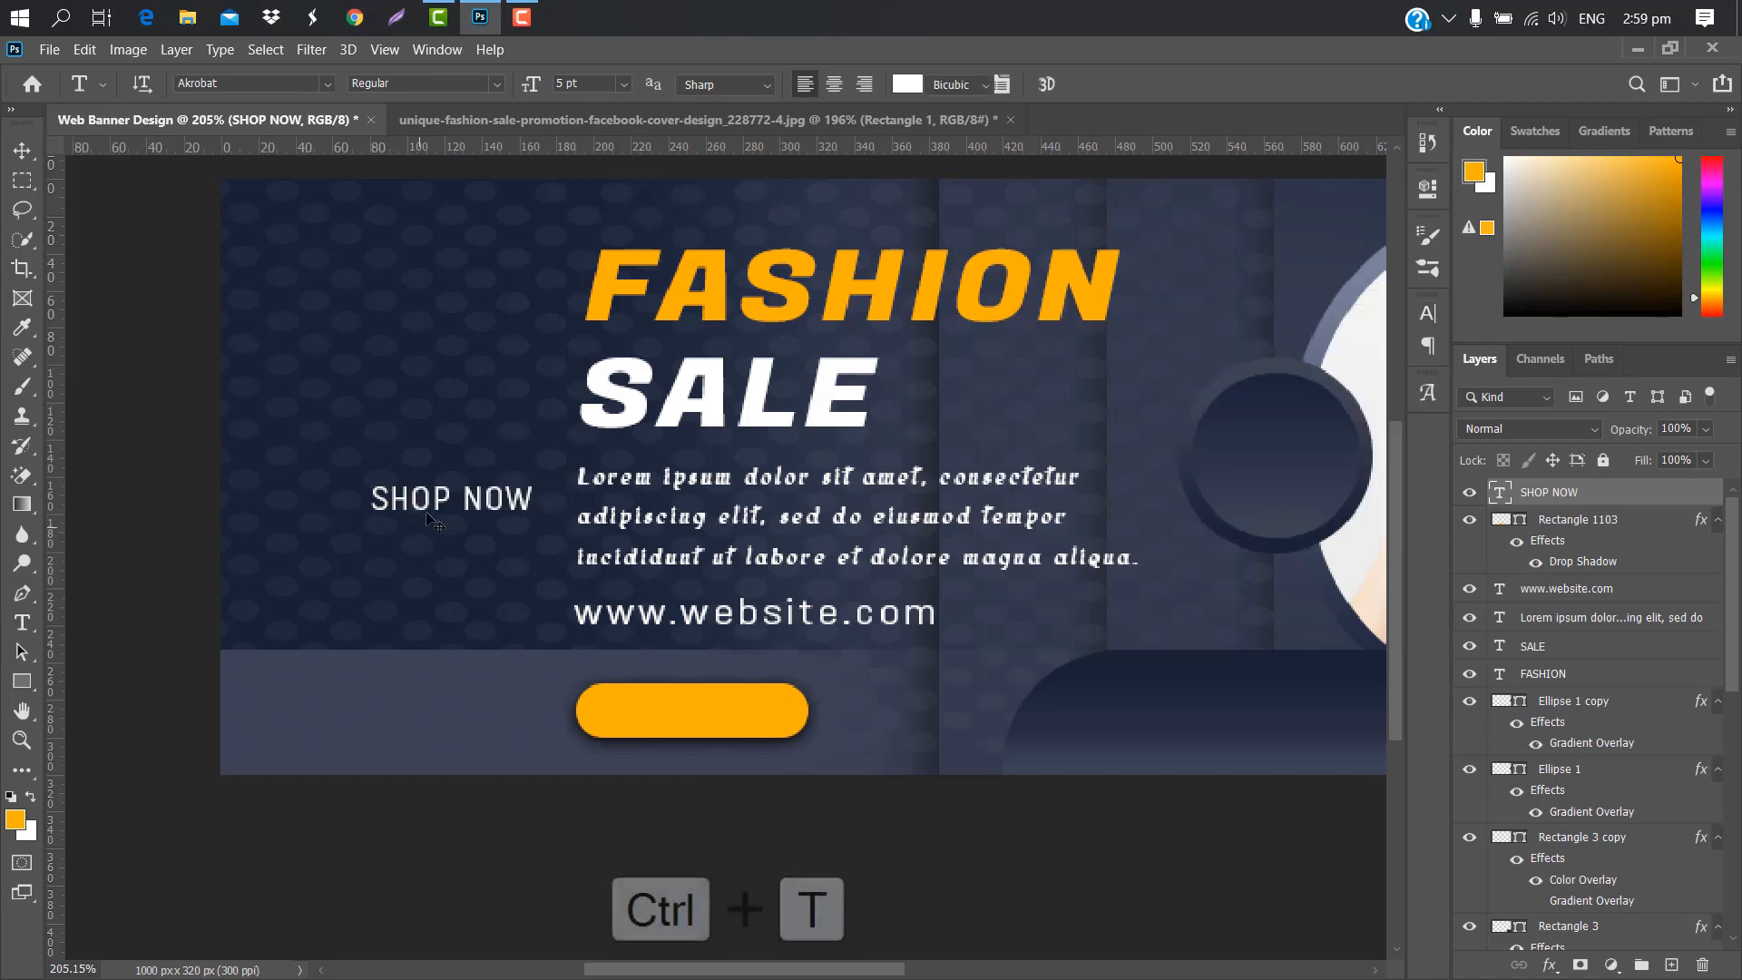
{"action": "left_click_drag", "start_coordinate": [438, 509], "coordinate": [677, 721]}
{"action": "left_click", "coordinate": [1125, 84]}
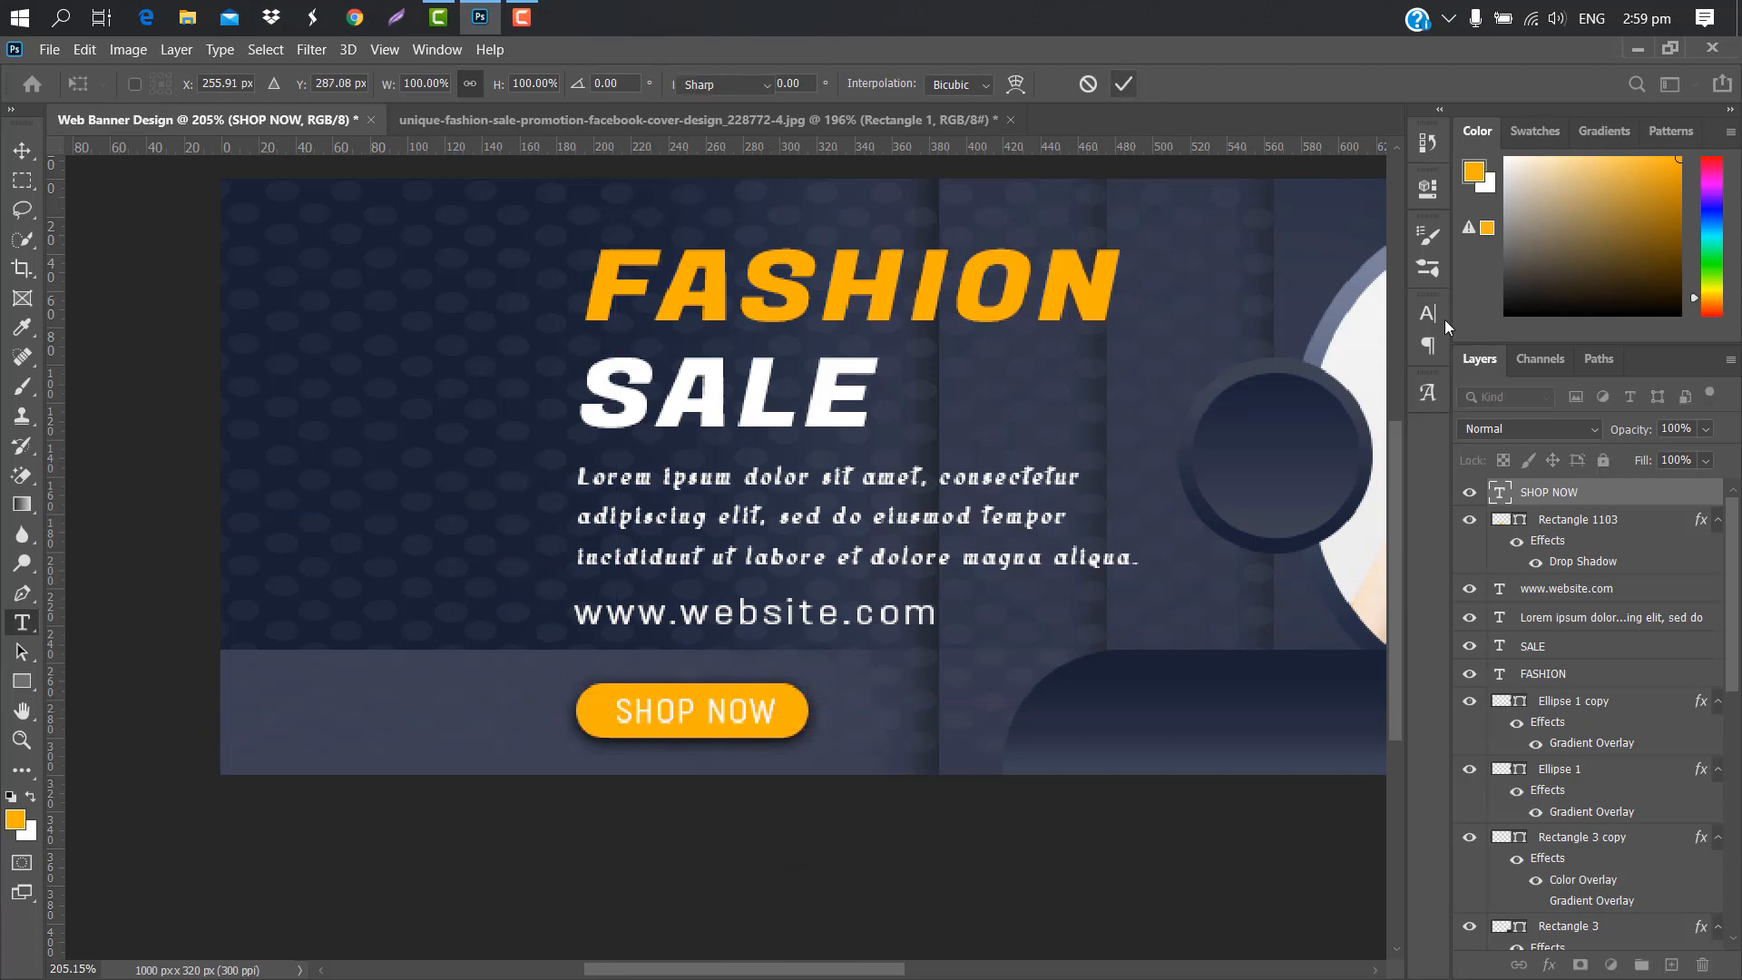
- Change the SHOP NOW text's font style to Bold
{"action": "left_click", "coordinate": [1427, 313]}
{"action": "left_click", "coordinate": [1391, 347]}
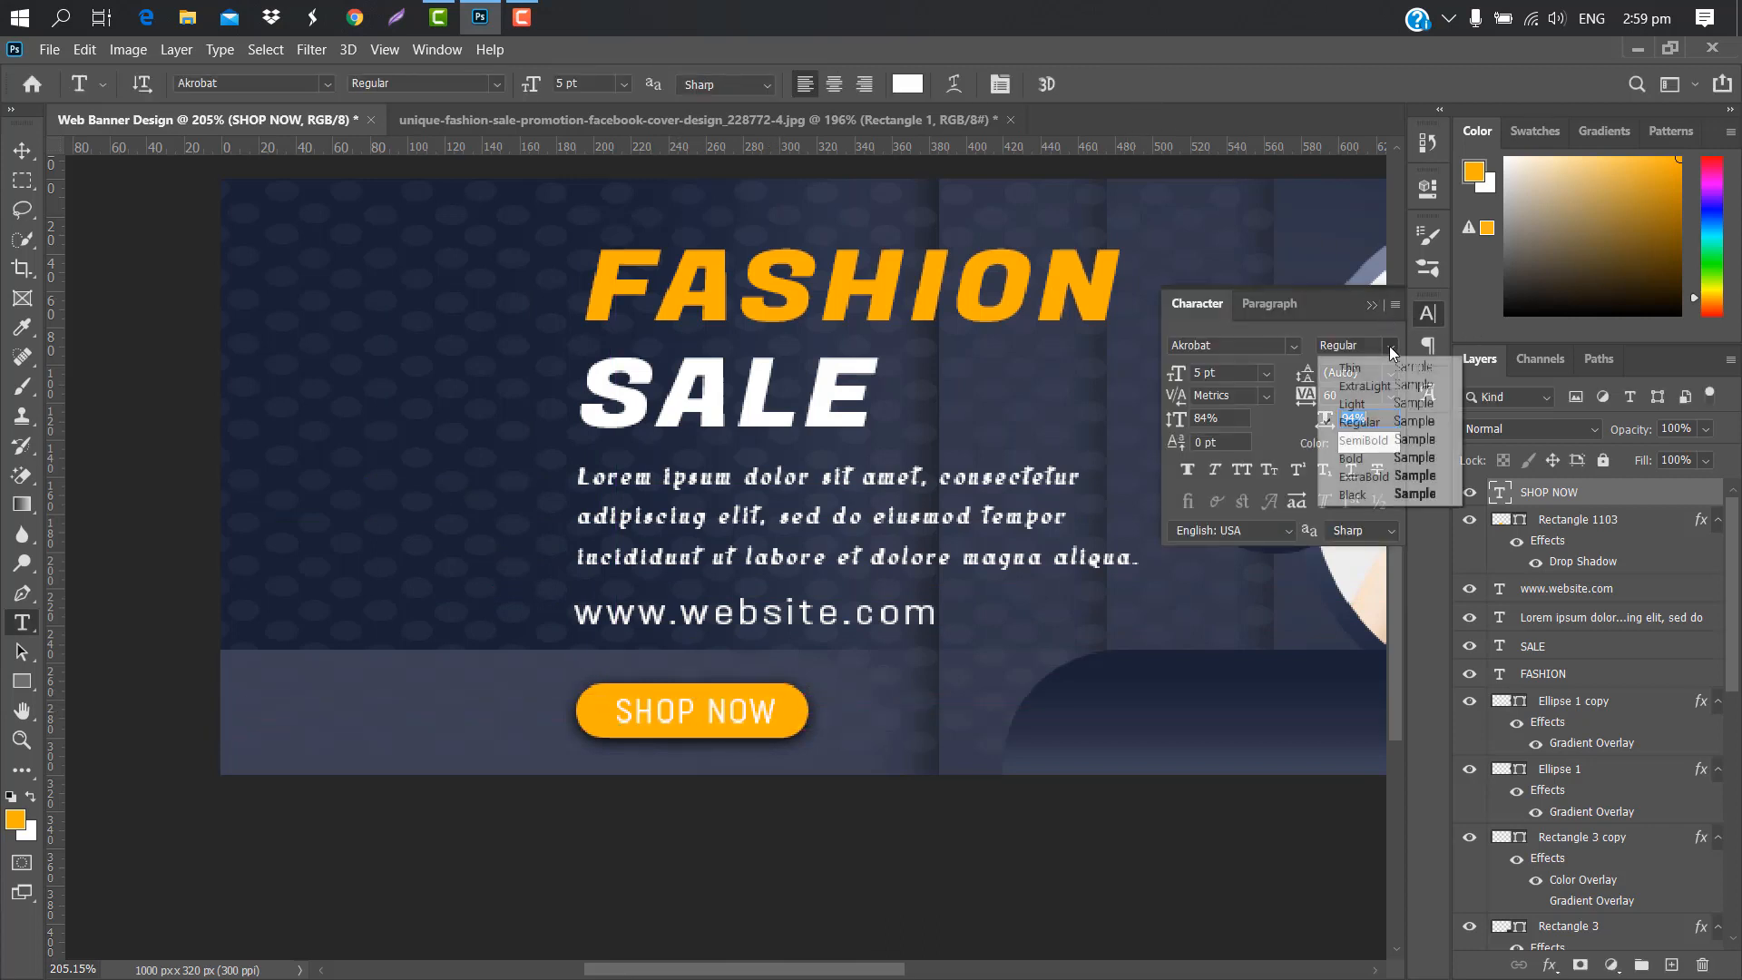
{"action": "left_click", "coordinate": [1359, 459]}
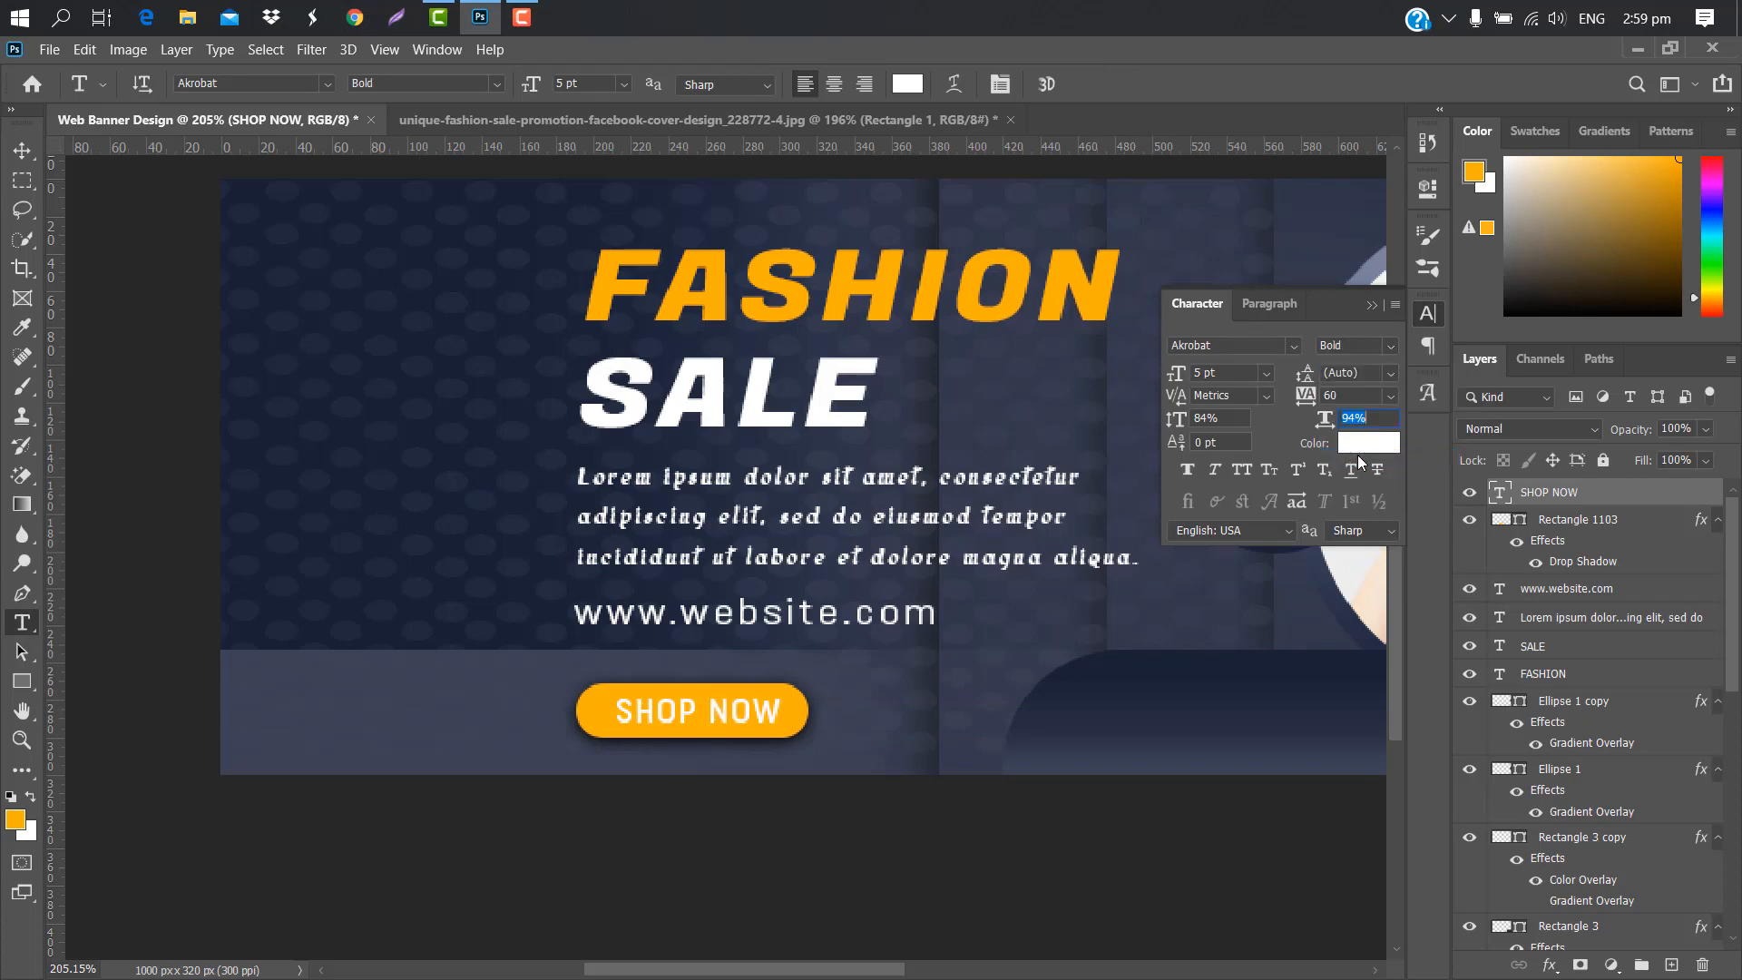
{"action": "left_click", "coordinate": [1372, 304]}
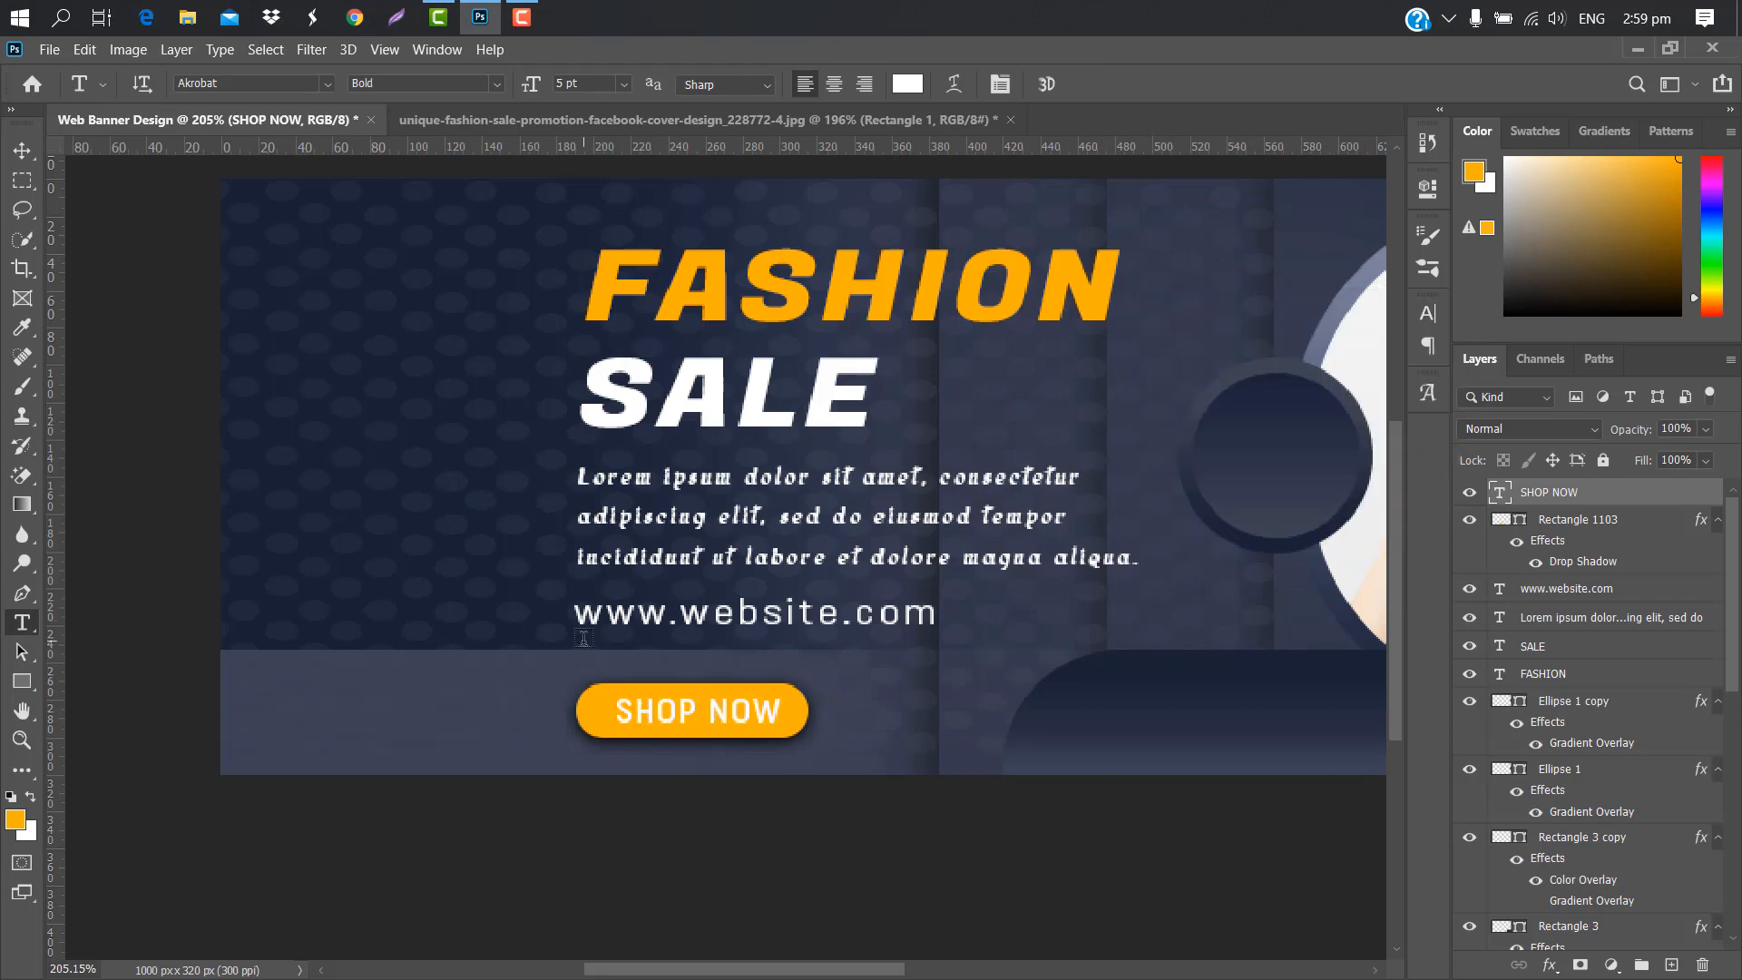
- Add a 50% text layer inside the circle badge
{"action": "key", "text": "ctrl+0"}
{"action": "scroll", "coordinate": [807, 511], "scroll_direction": "up", "scroll_amount": 2}
{"action": "left_click", "coordinate": [807, 512]}
{"action": "type", "text": "5"}
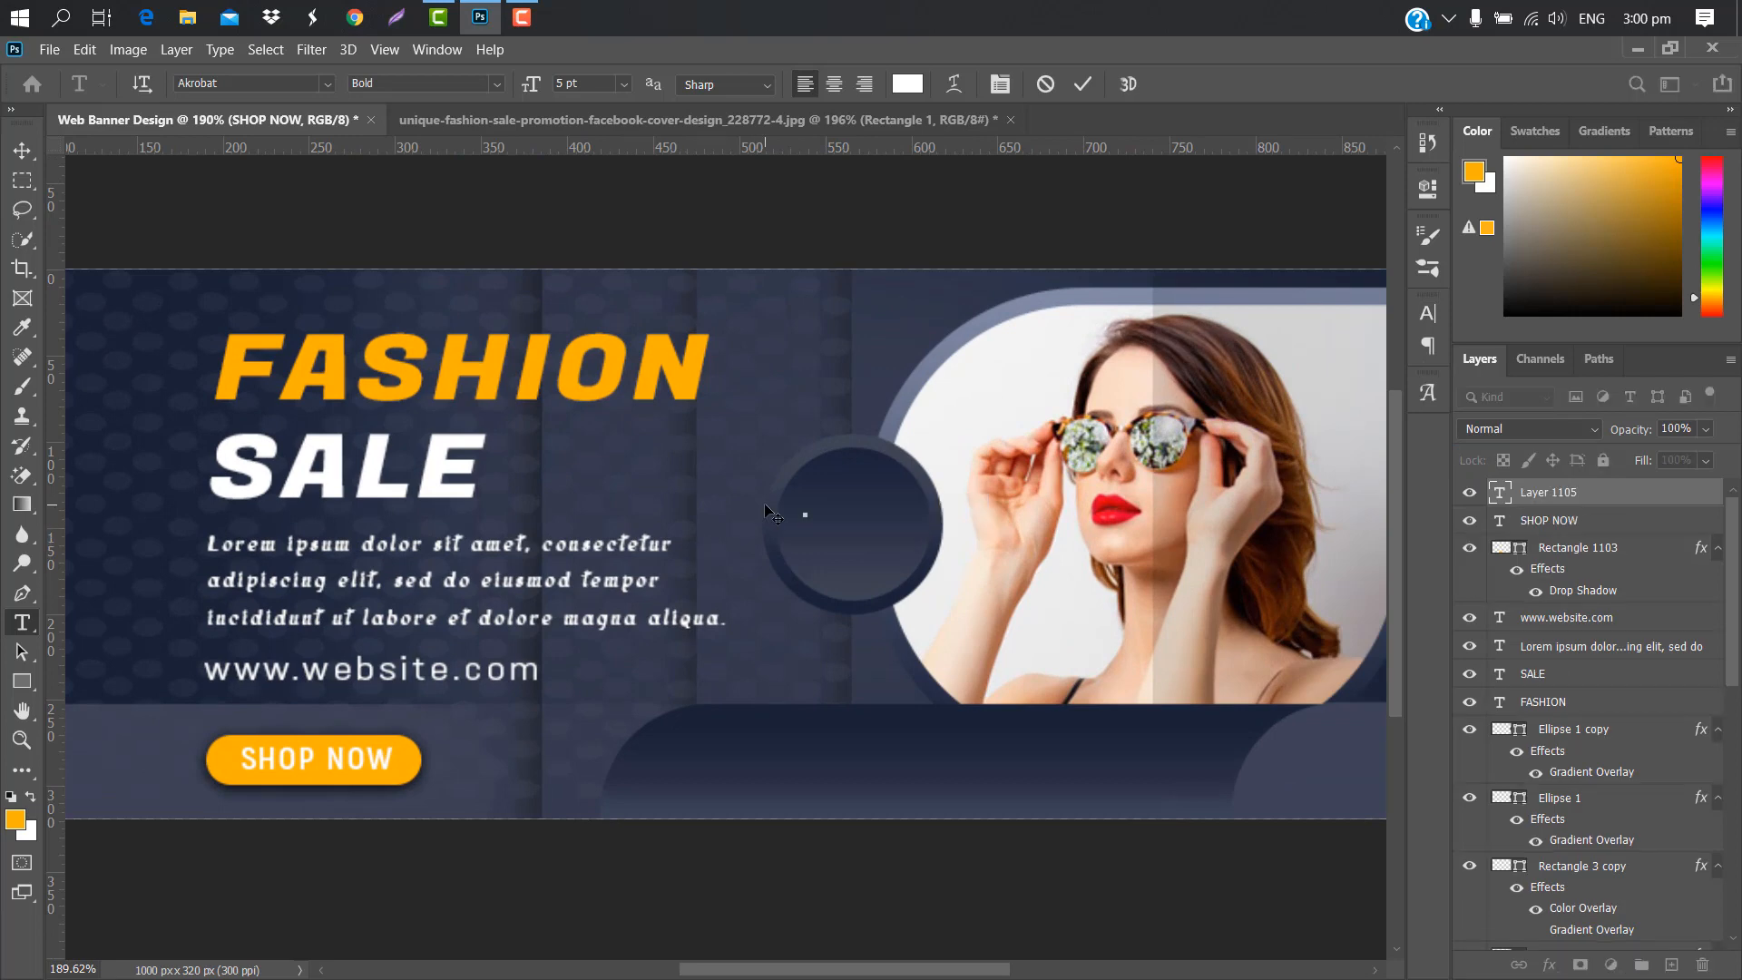
{"action": "type", "text": "0%"}
{"action": "left_click", "coordinate": [1084, 83]}
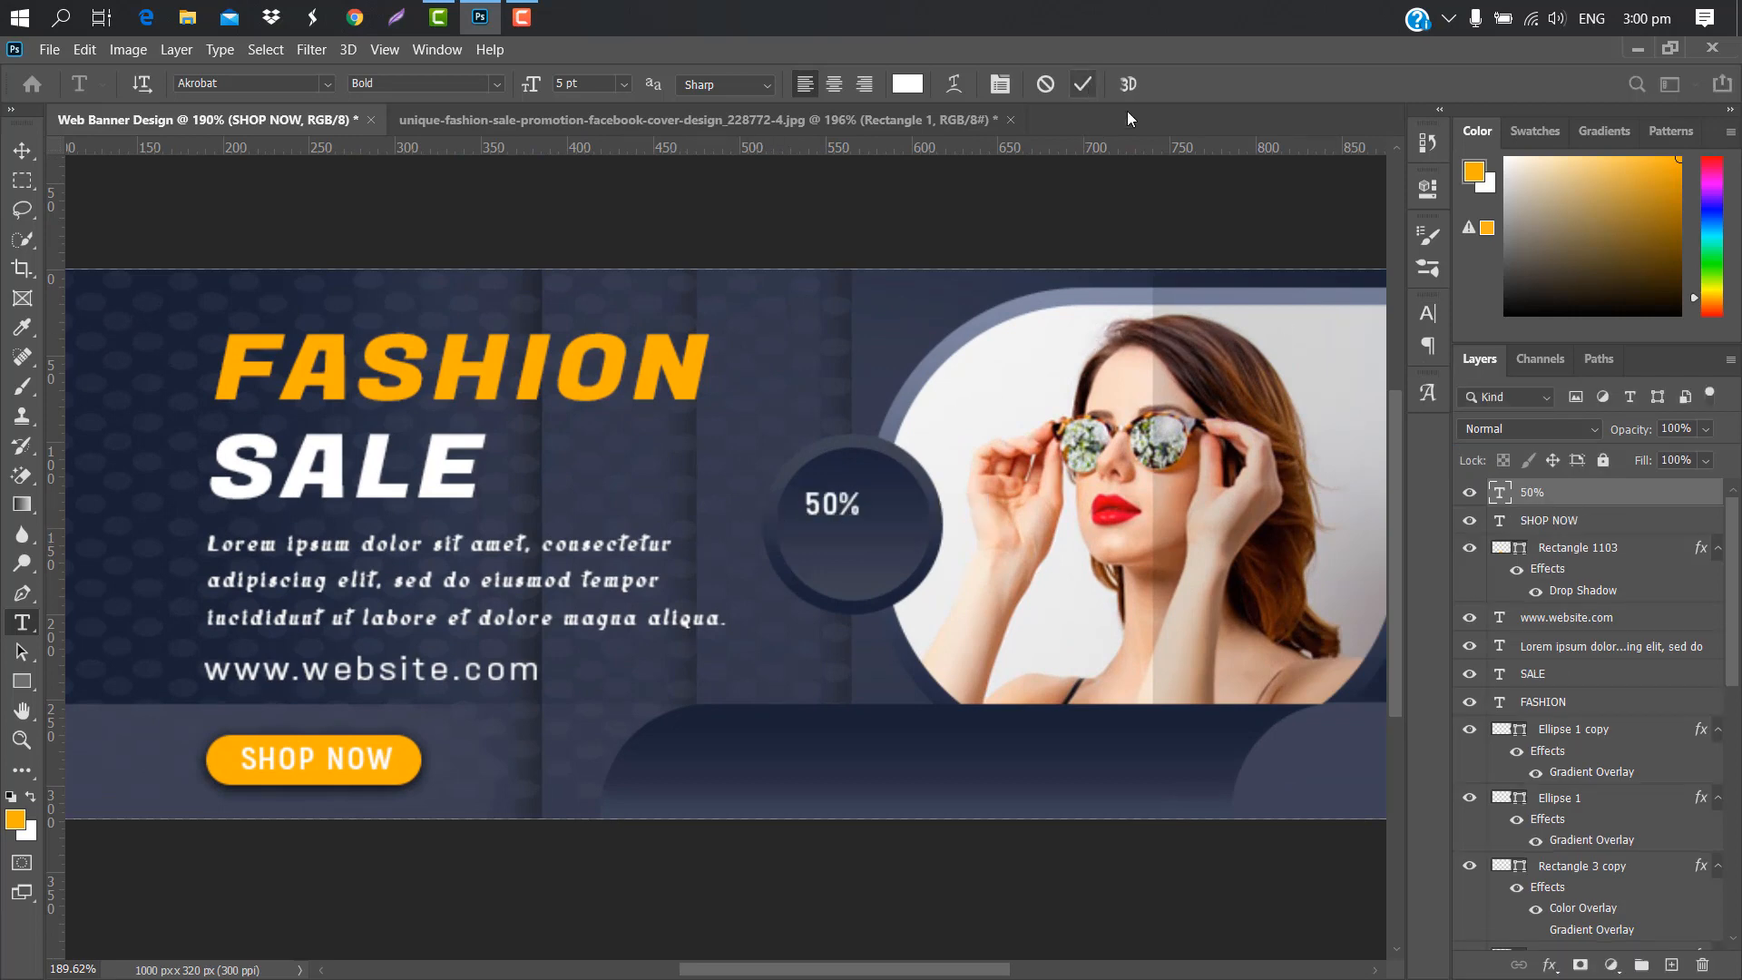
- Set the 50% text to Fugaz One and color it with the FASHION headline's orange-yellow (ffb200)
{"action": "left_click", "coordinate": [1428, 314]}
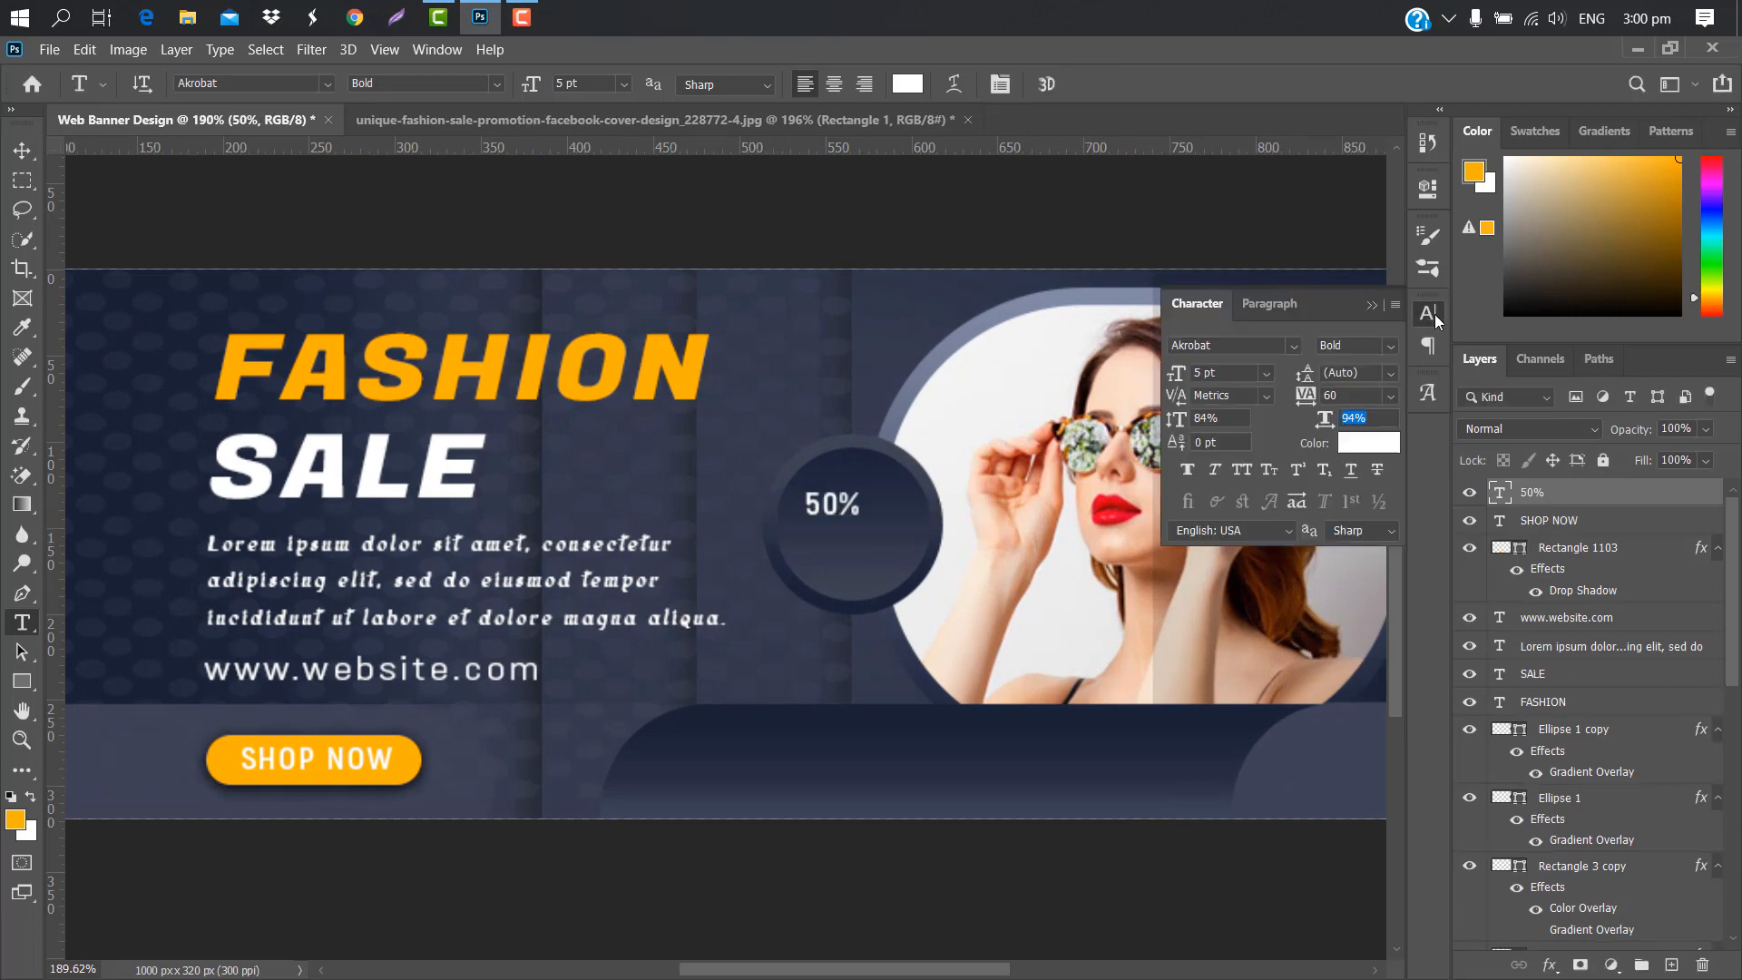
{"action": "left_click", "coordinate": [1294, 346]}
{"action": "left_click", "coordinate": [1396, 444]}
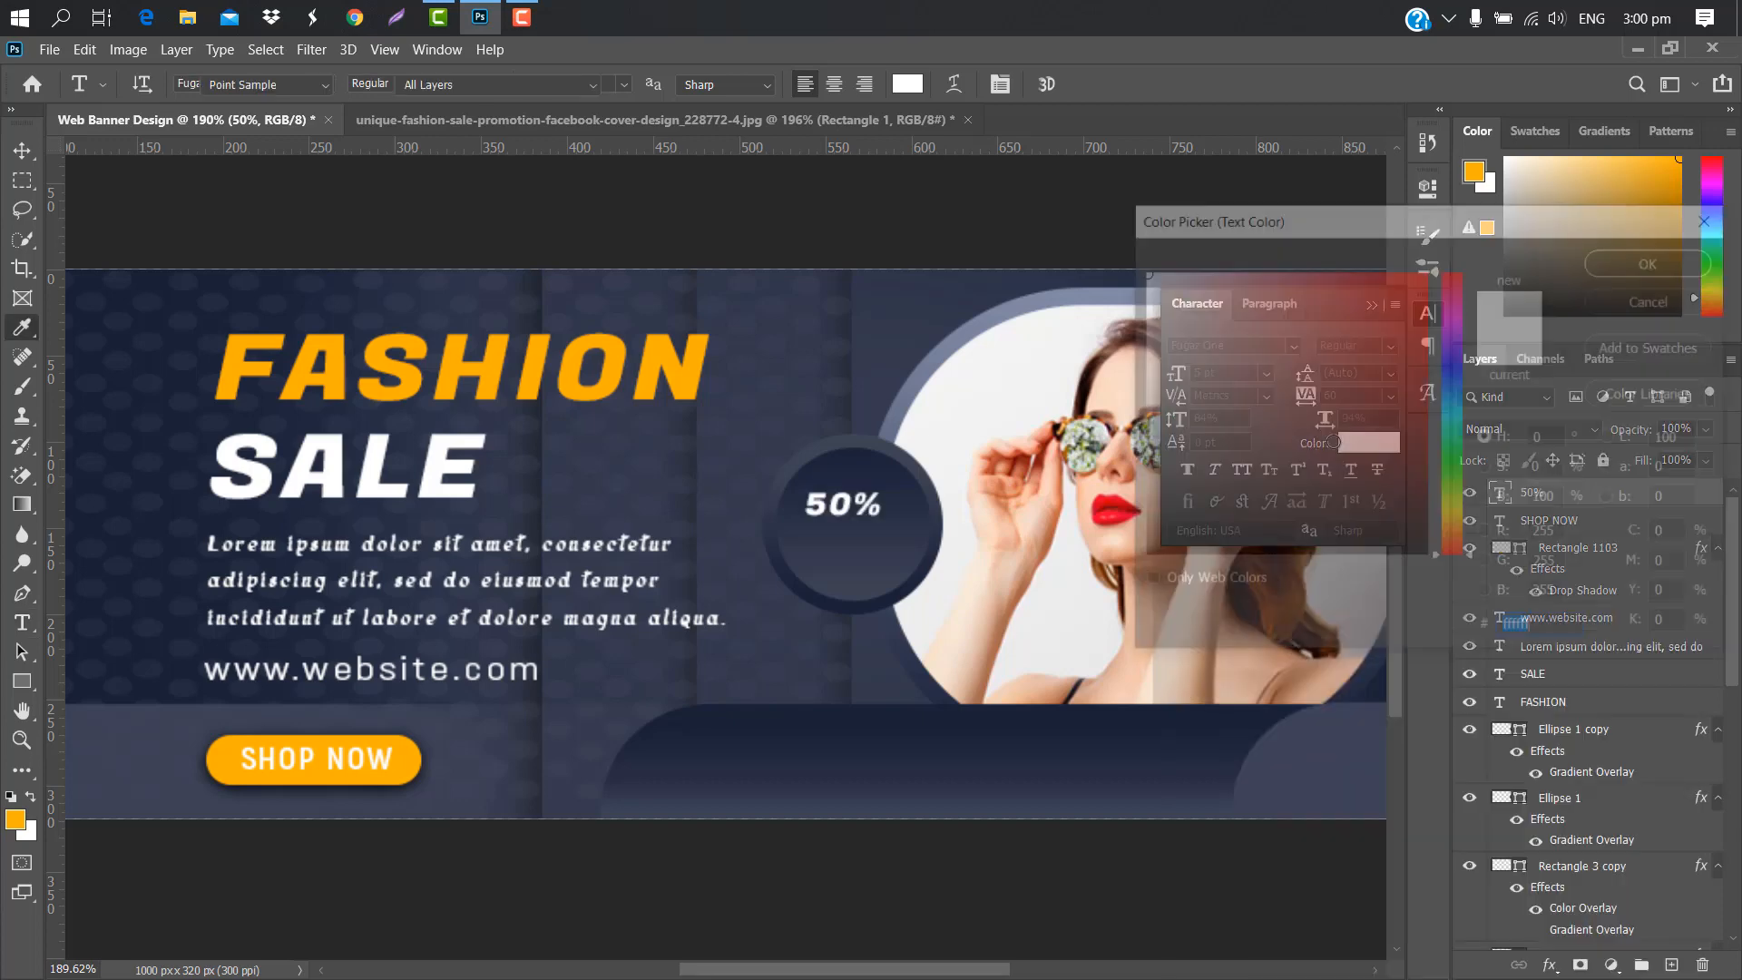
{"action": "left_click", "coordinate": [626, 351]}
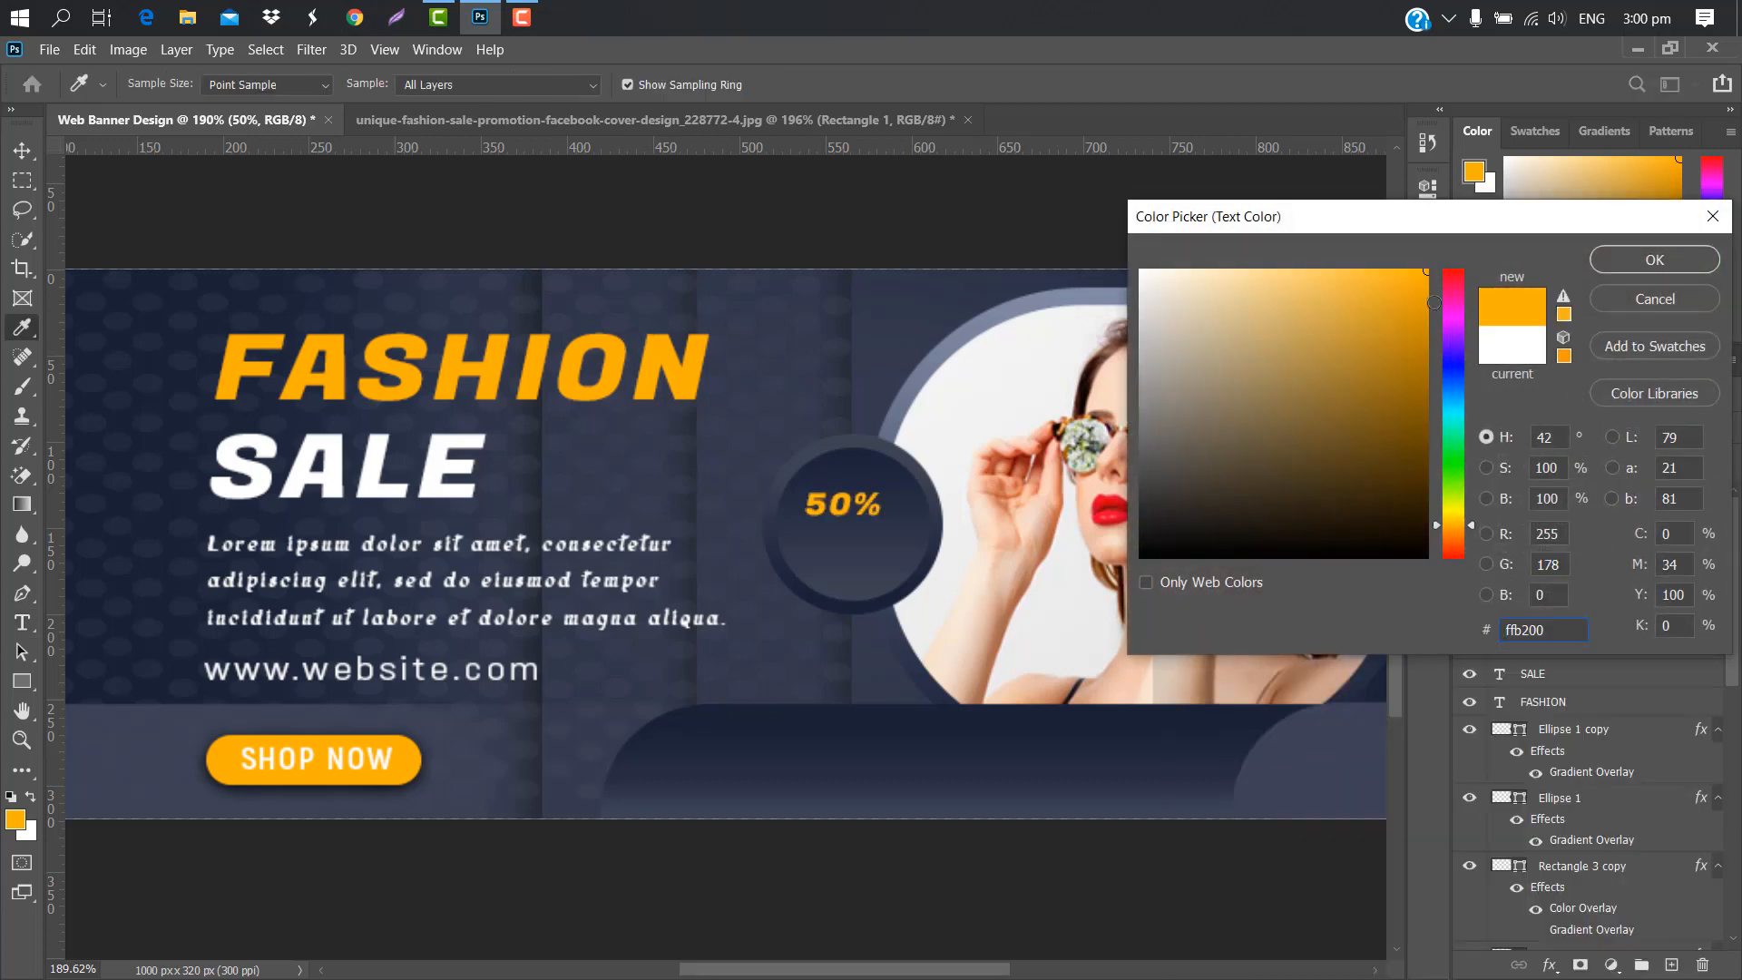
{"action": "left_click", "coordinate": [1634, 261]}
{"action": "left_click", "coordinate": [1376, 307]}
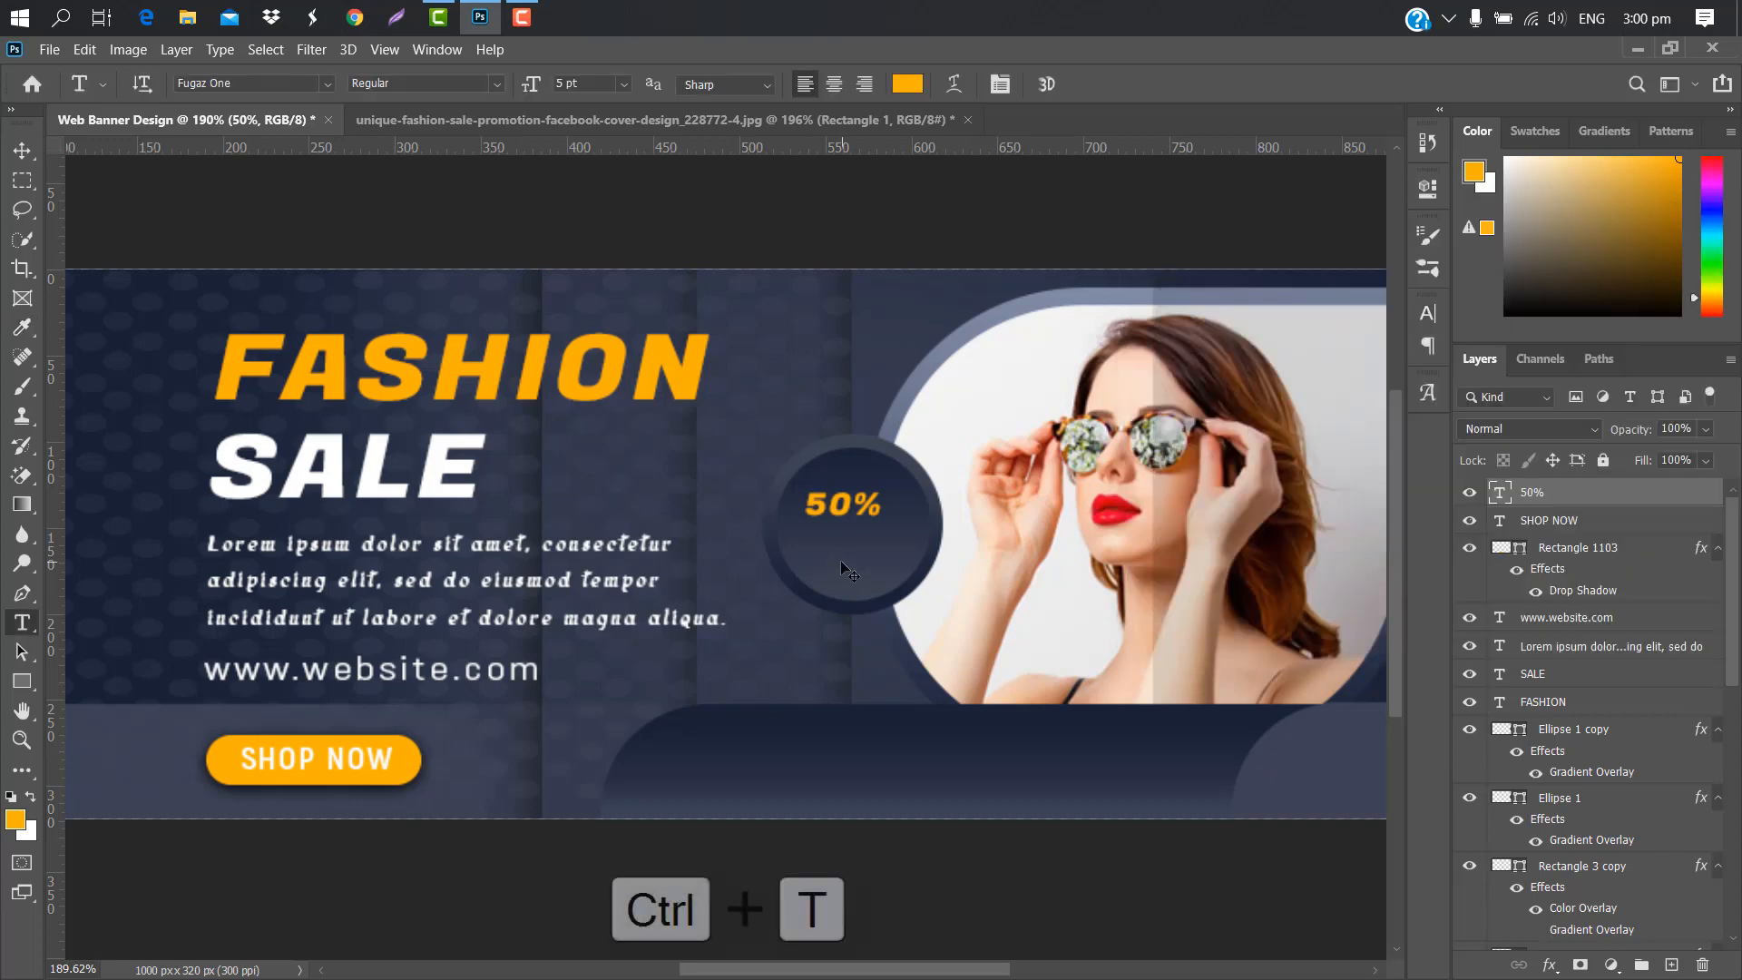
- Scale the 50% text to about 123.5% and centre it in the upper half of the circle badge
{"action": "key", "text": "ctrl+t"}
{"action": "mouse_move", "coordinate": [884, 488]}
{"action": "left_mouse_down"}
{"action": "mouse_move", "coordinate": [898, 474]}
{"action": "mouse_move", "coordinate": [860, 514]}
{"action": "mouse_move", "coordinate": [876, 510]}
{"action": "left_mouse_up"}
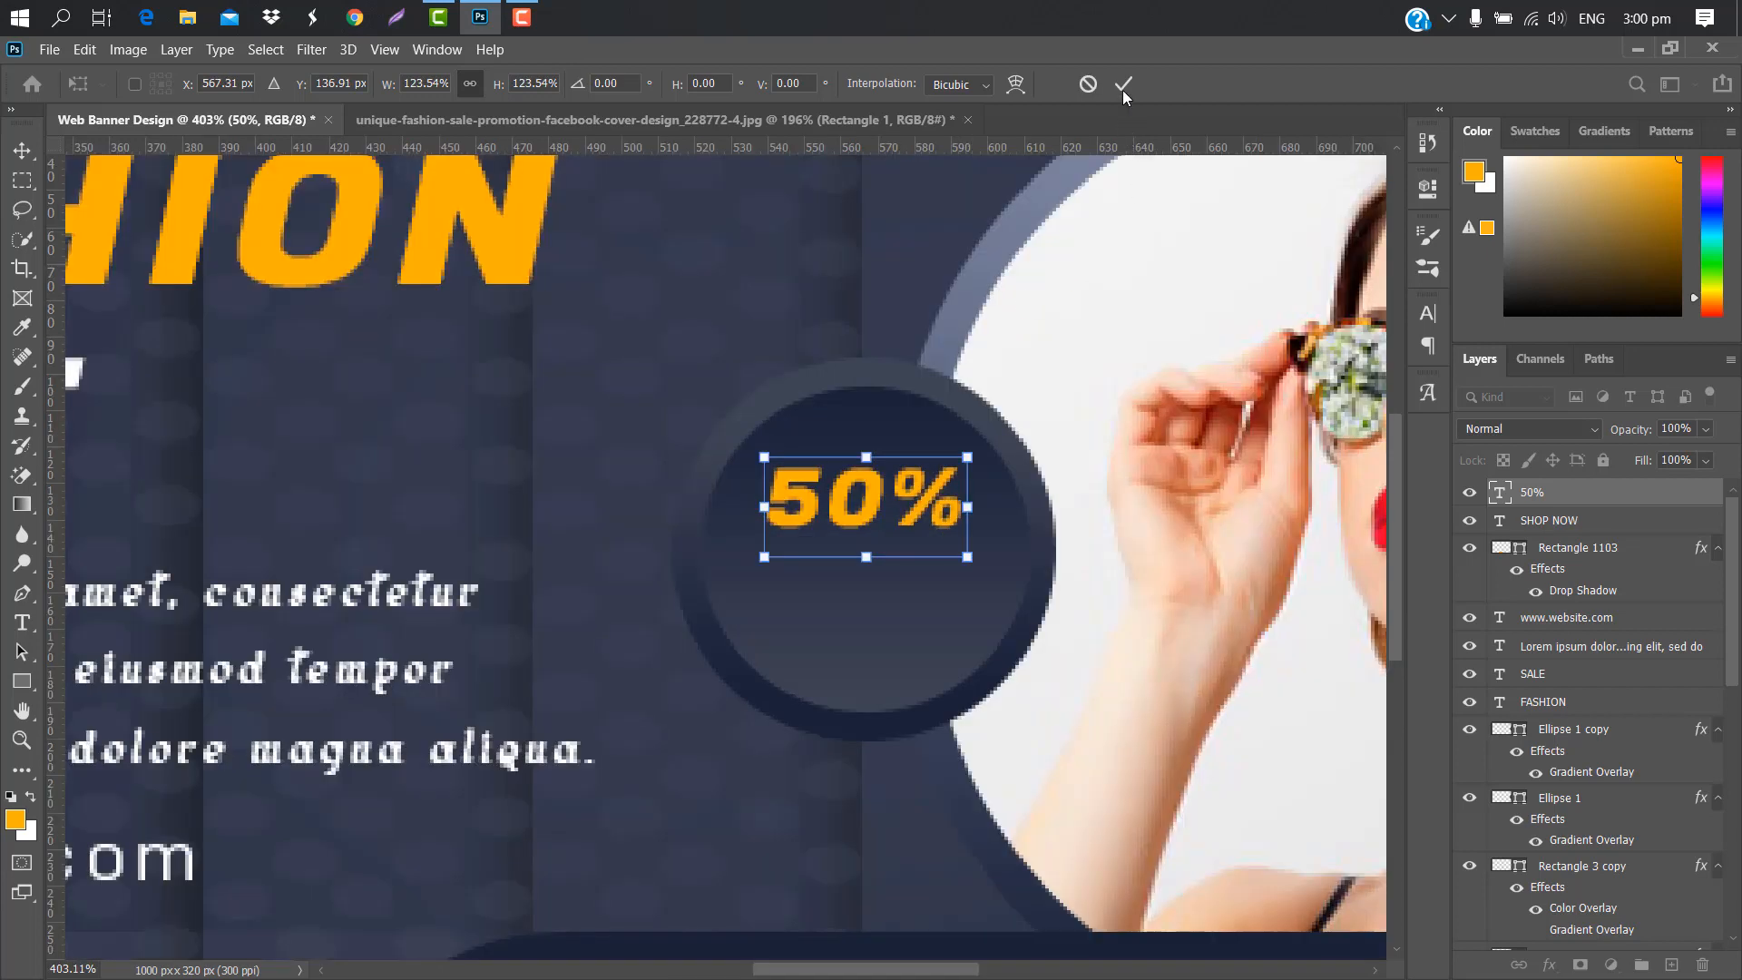
{"action": "left_click", "coordinate": [1123, 84]}
- Add an OFF text layer directly below the 50% text in the circle badge
{"action": "key", "text": "t"}
{"action": "left_click", "coordinate": [776, 596]}
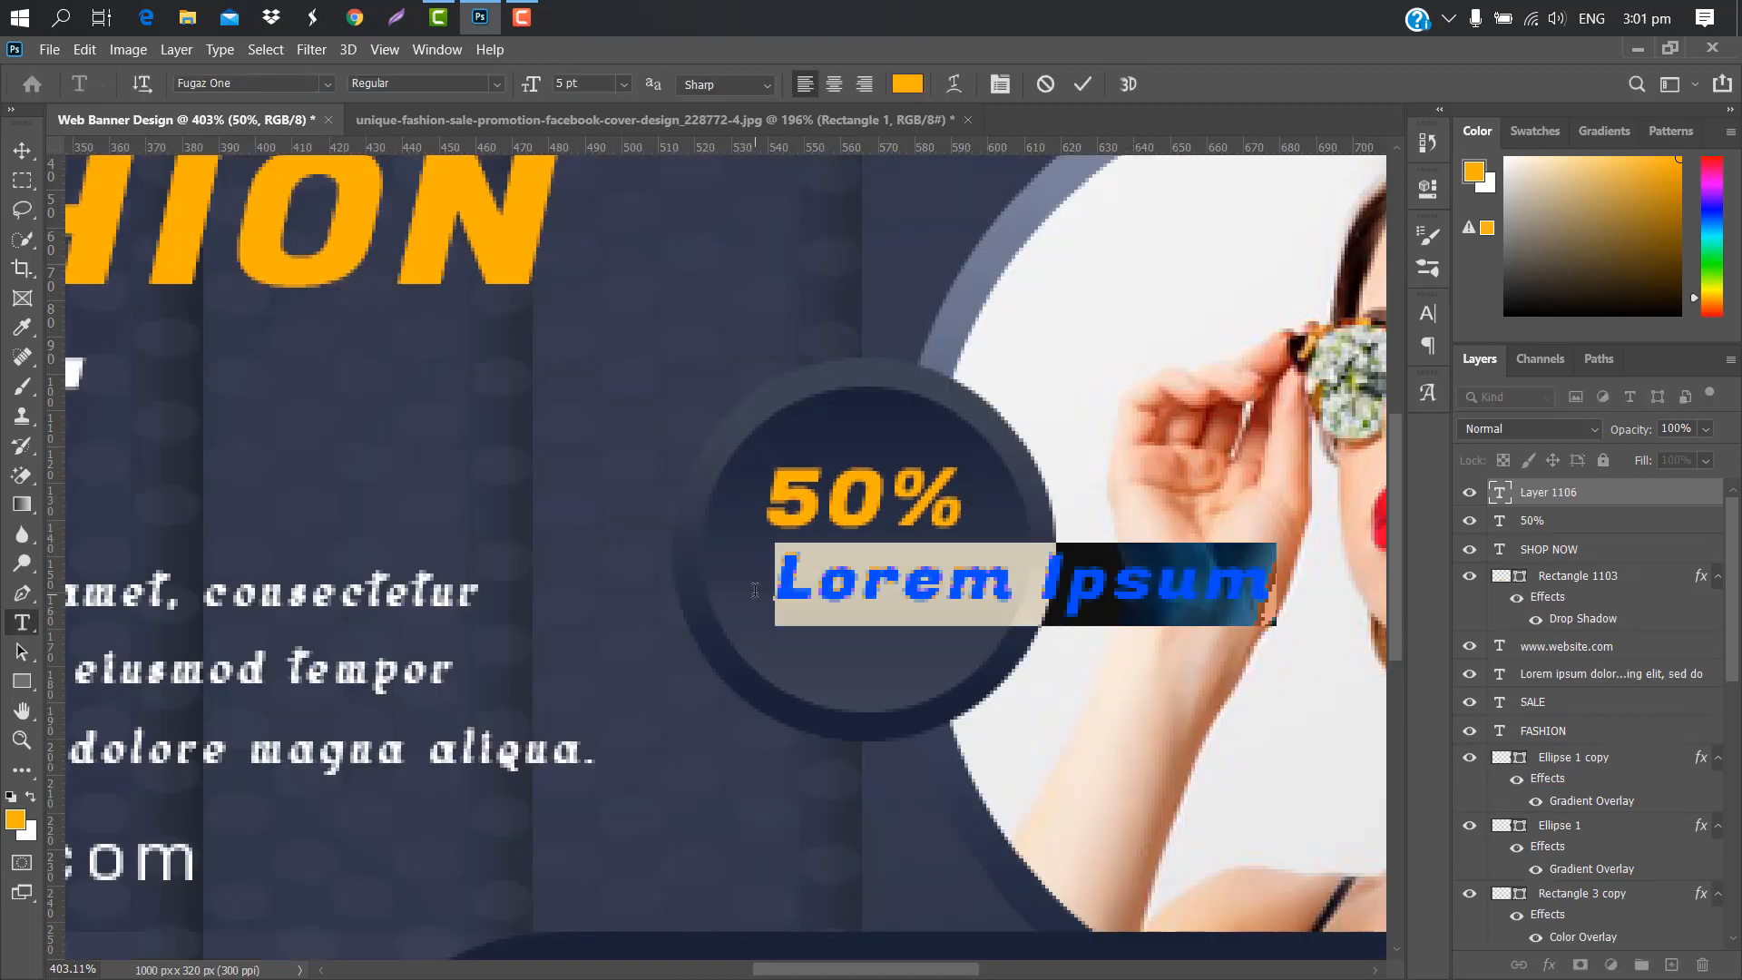
{"action": "key", "text": "BackSpace"}
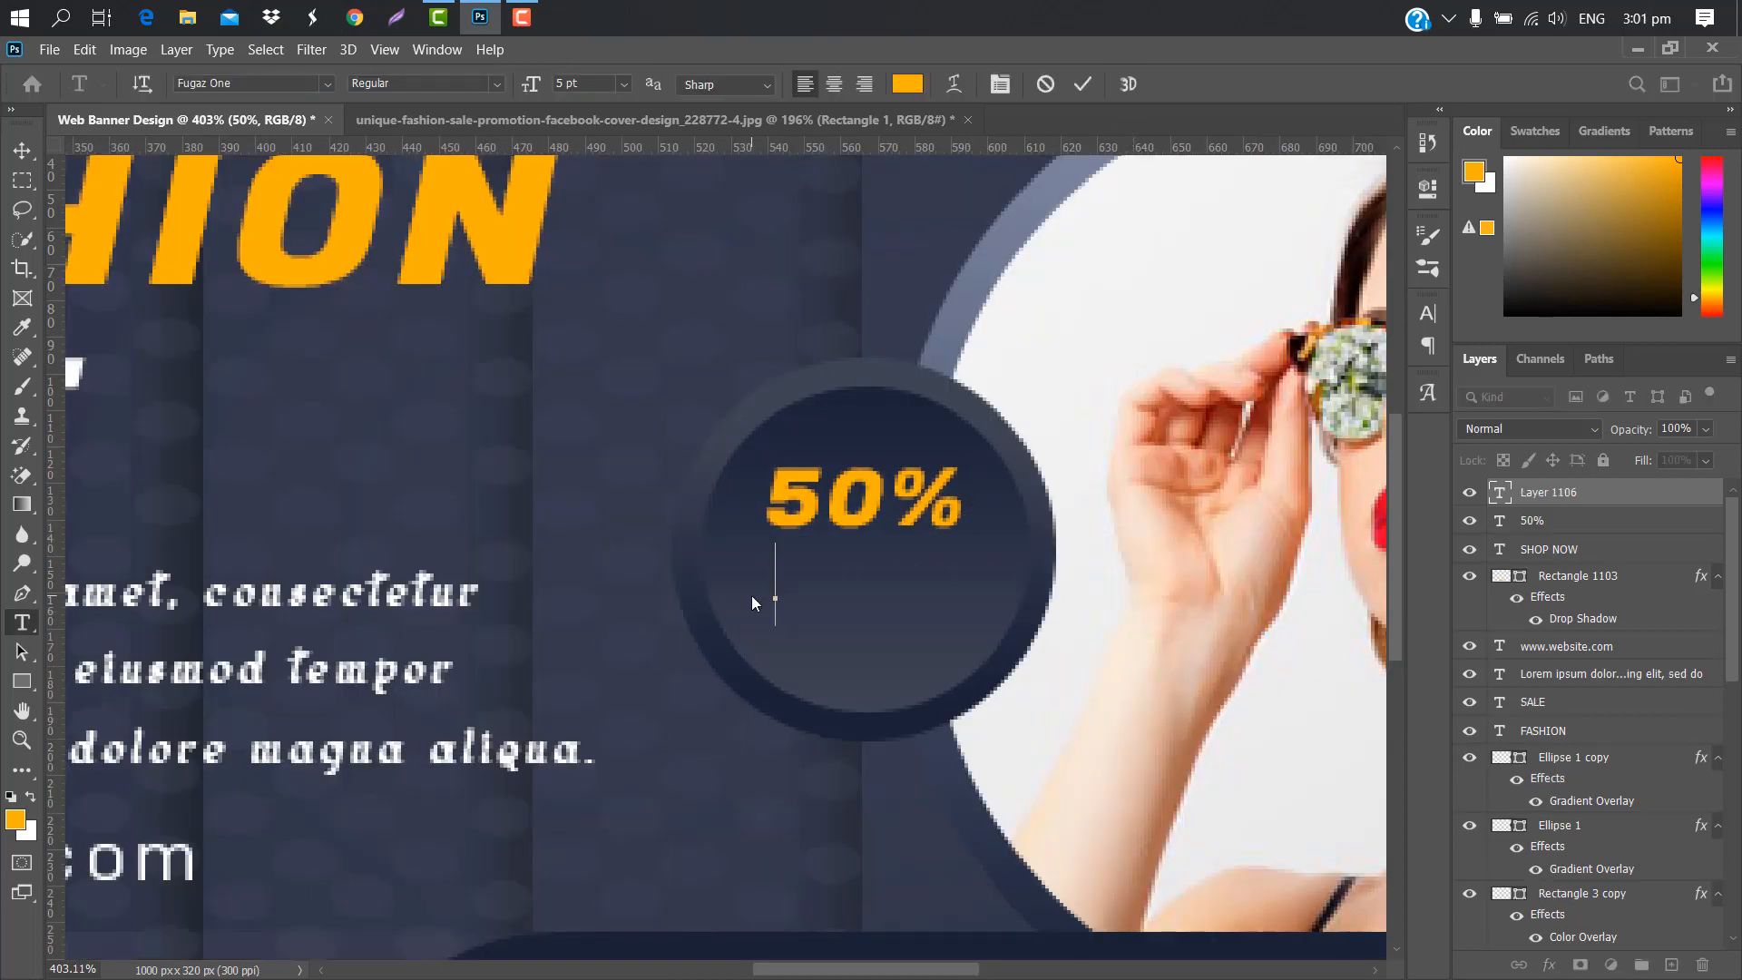
{"action": "type", "text": "OFF"}
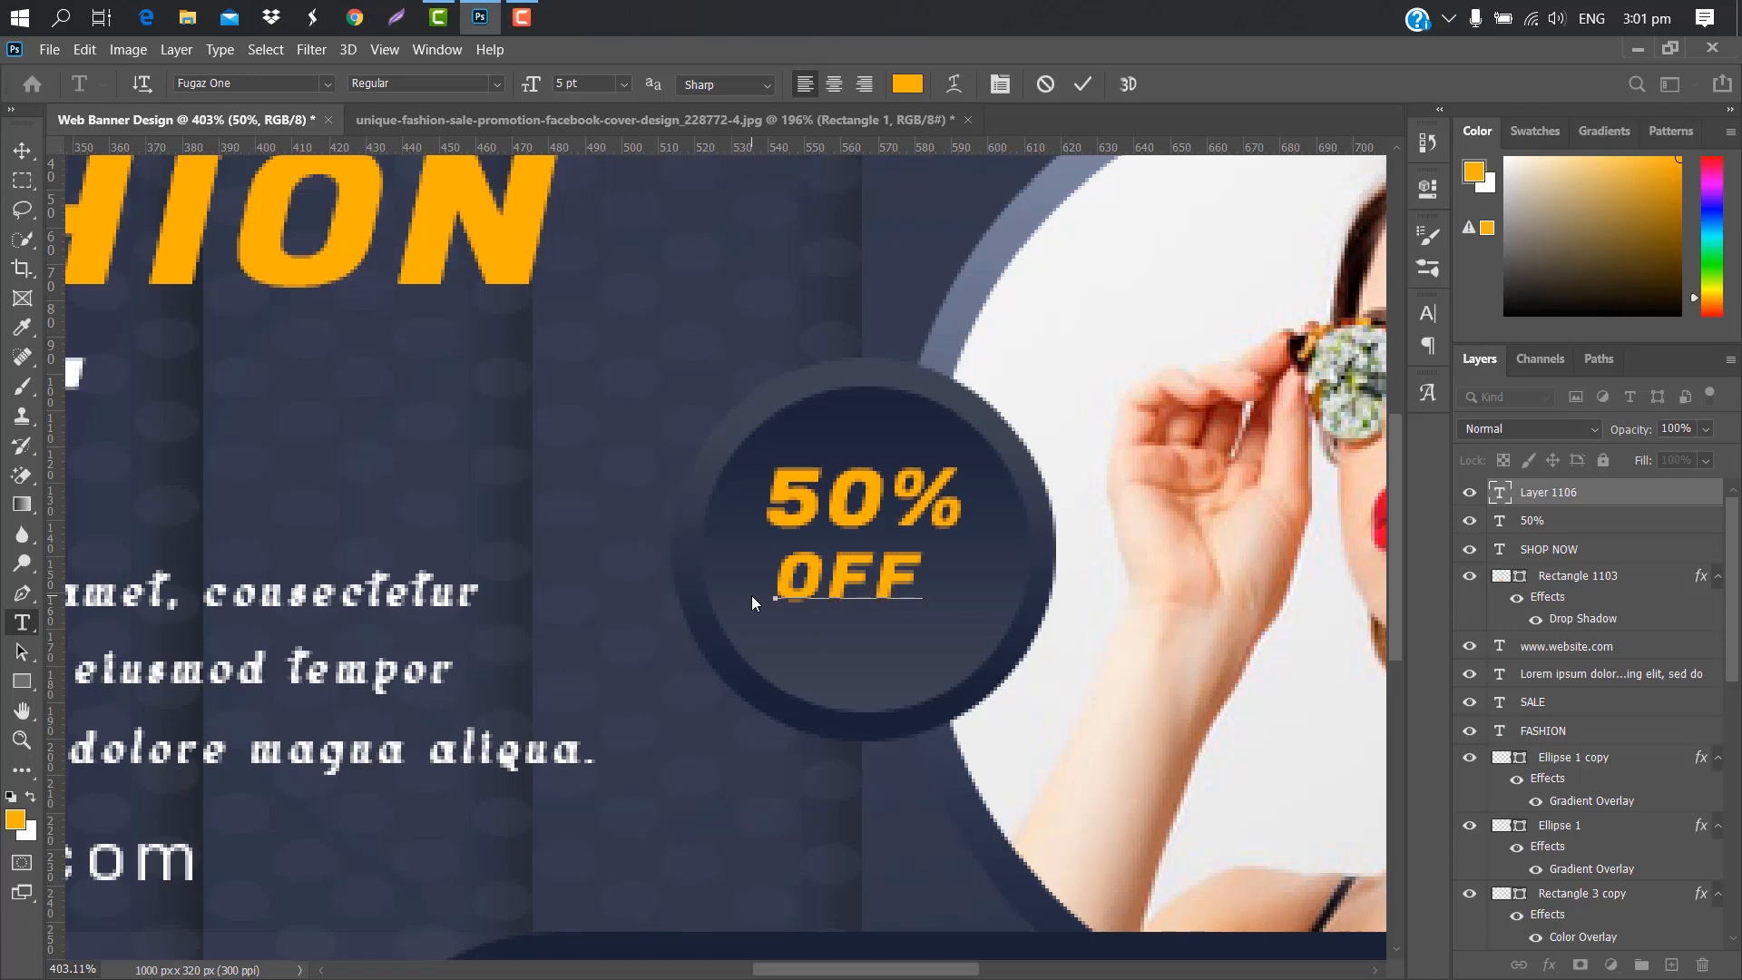
{"action": "left_click", "coordinate": [1085, 85]}
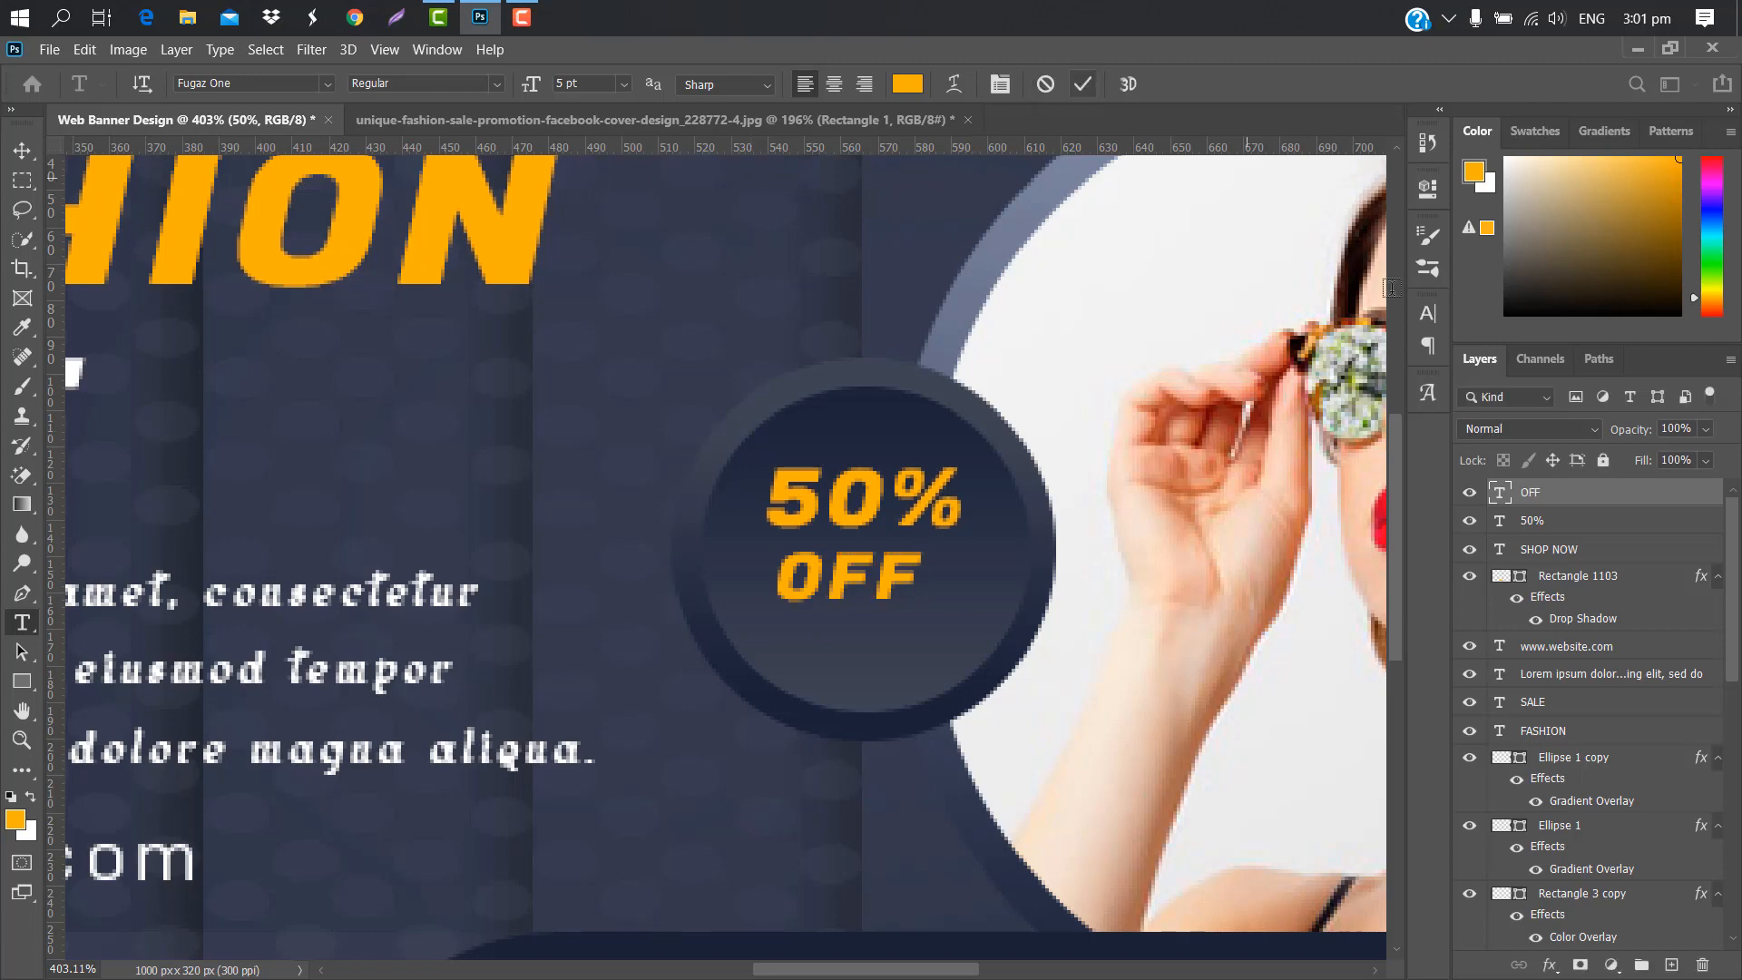
- Change the OFF text's color to white
{"action": "left_click", "coordinate": [1429, 313]}
{"action": "left_click", "coordinate": [1388, 444]}
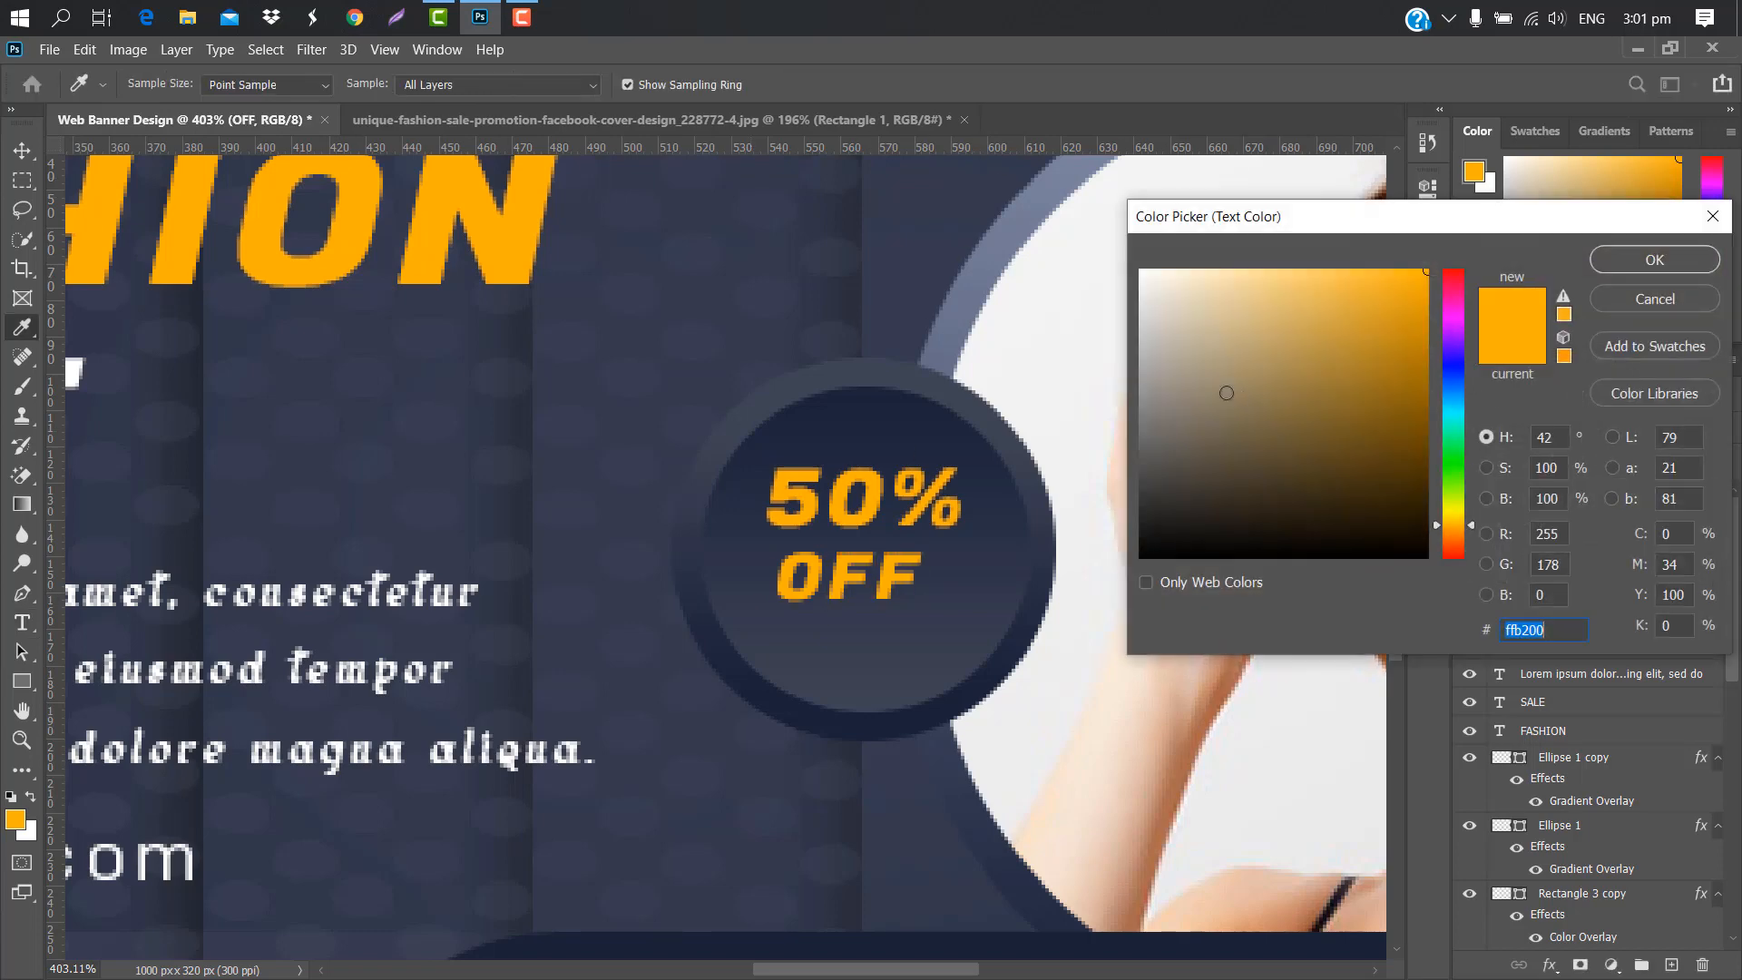
{"action": "left_click_drag", "start_coordinate": [1225, 390], "coordinate": [1131, 261]}
{"action": "left_click", "coordinate": [1653, 261]}
{"action": "left_click", "coordinate": [1370, 307]}
- Enlarge the OFF text and centre it under the 50% text in the badge
{"action": "key", "text": "ctrl+t"}
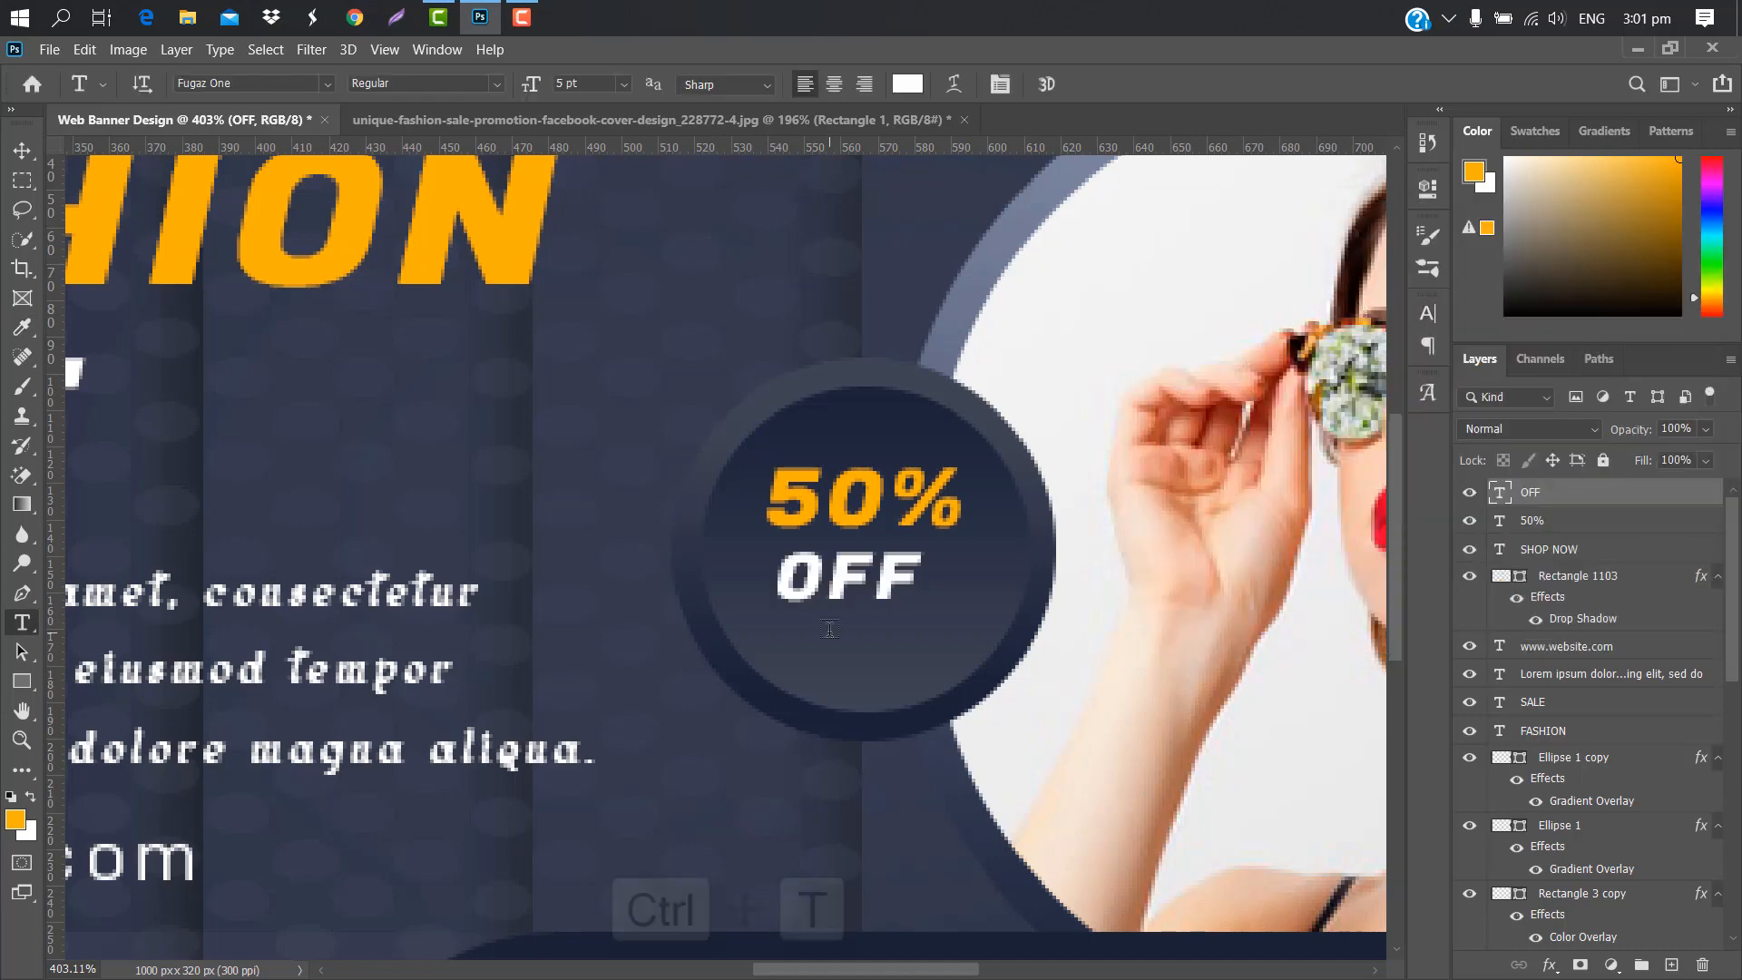
{"action": "left_click_drag", "start_coordinate": [922, 584], "coordinate": [876, 608]}
{"action": "left_click_drag", "start_coordinate": [979, 618], "coordinate": [985, 619]}
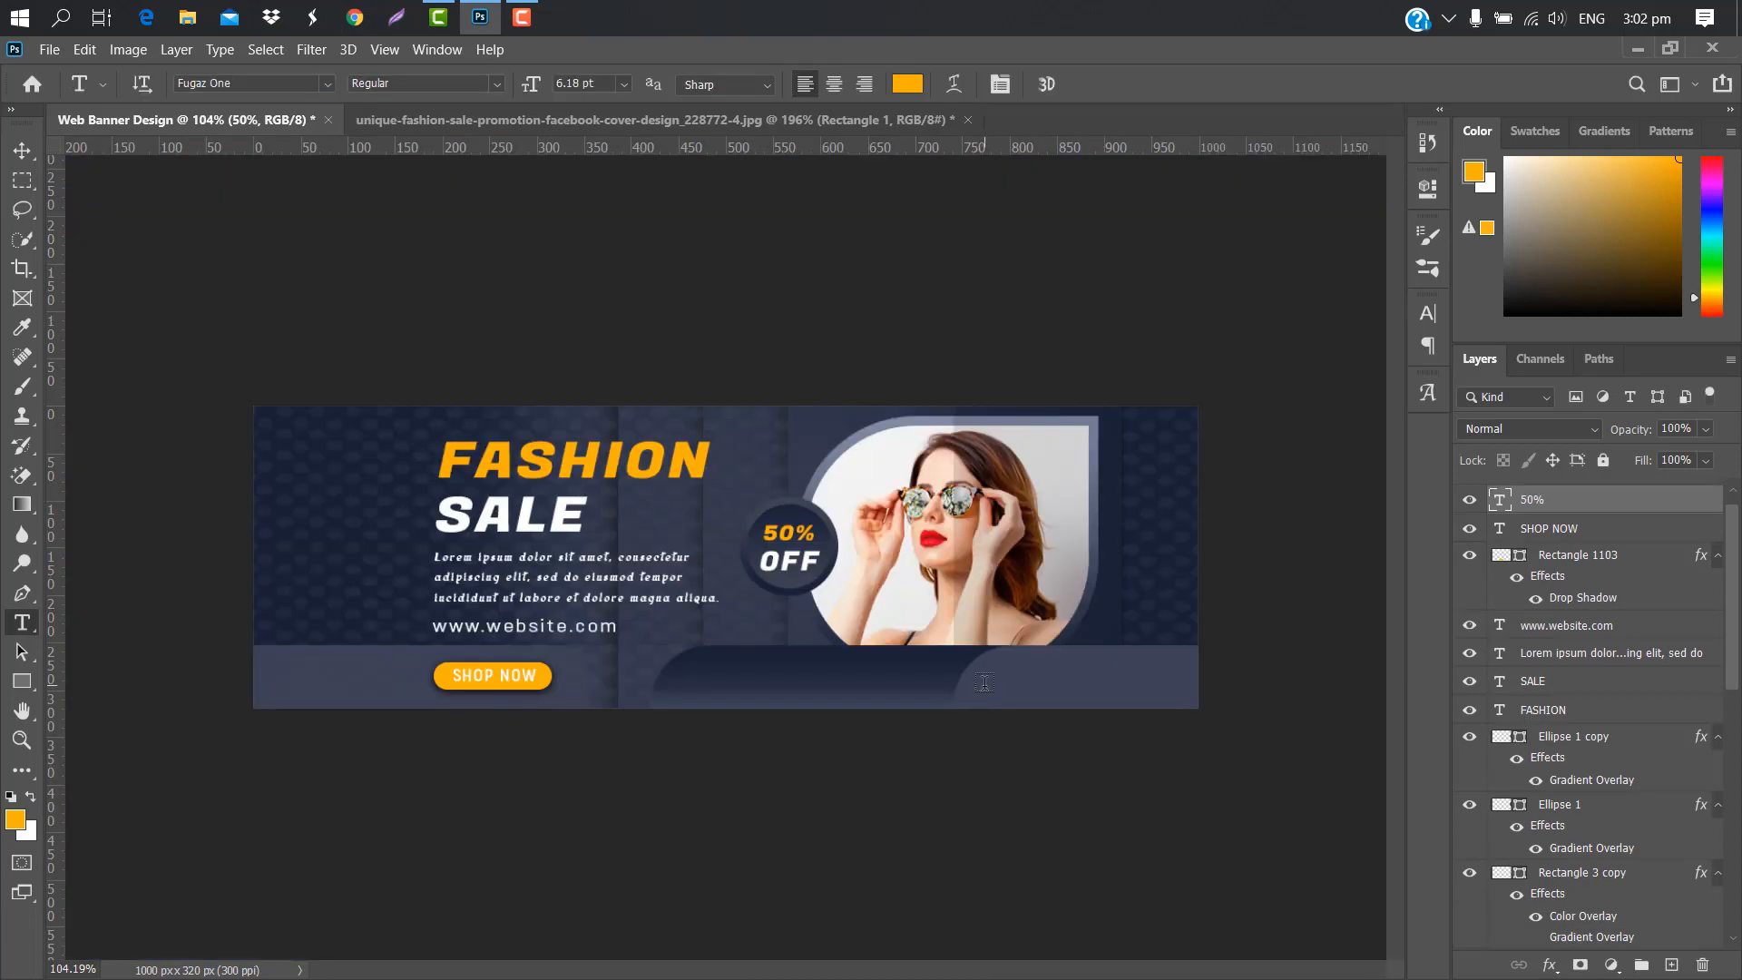
- Add a FOLLOW US: text layer on the lighter shape in the banner's lower-right corner
{"action": "left_click", "coordinate": [985, 682]}
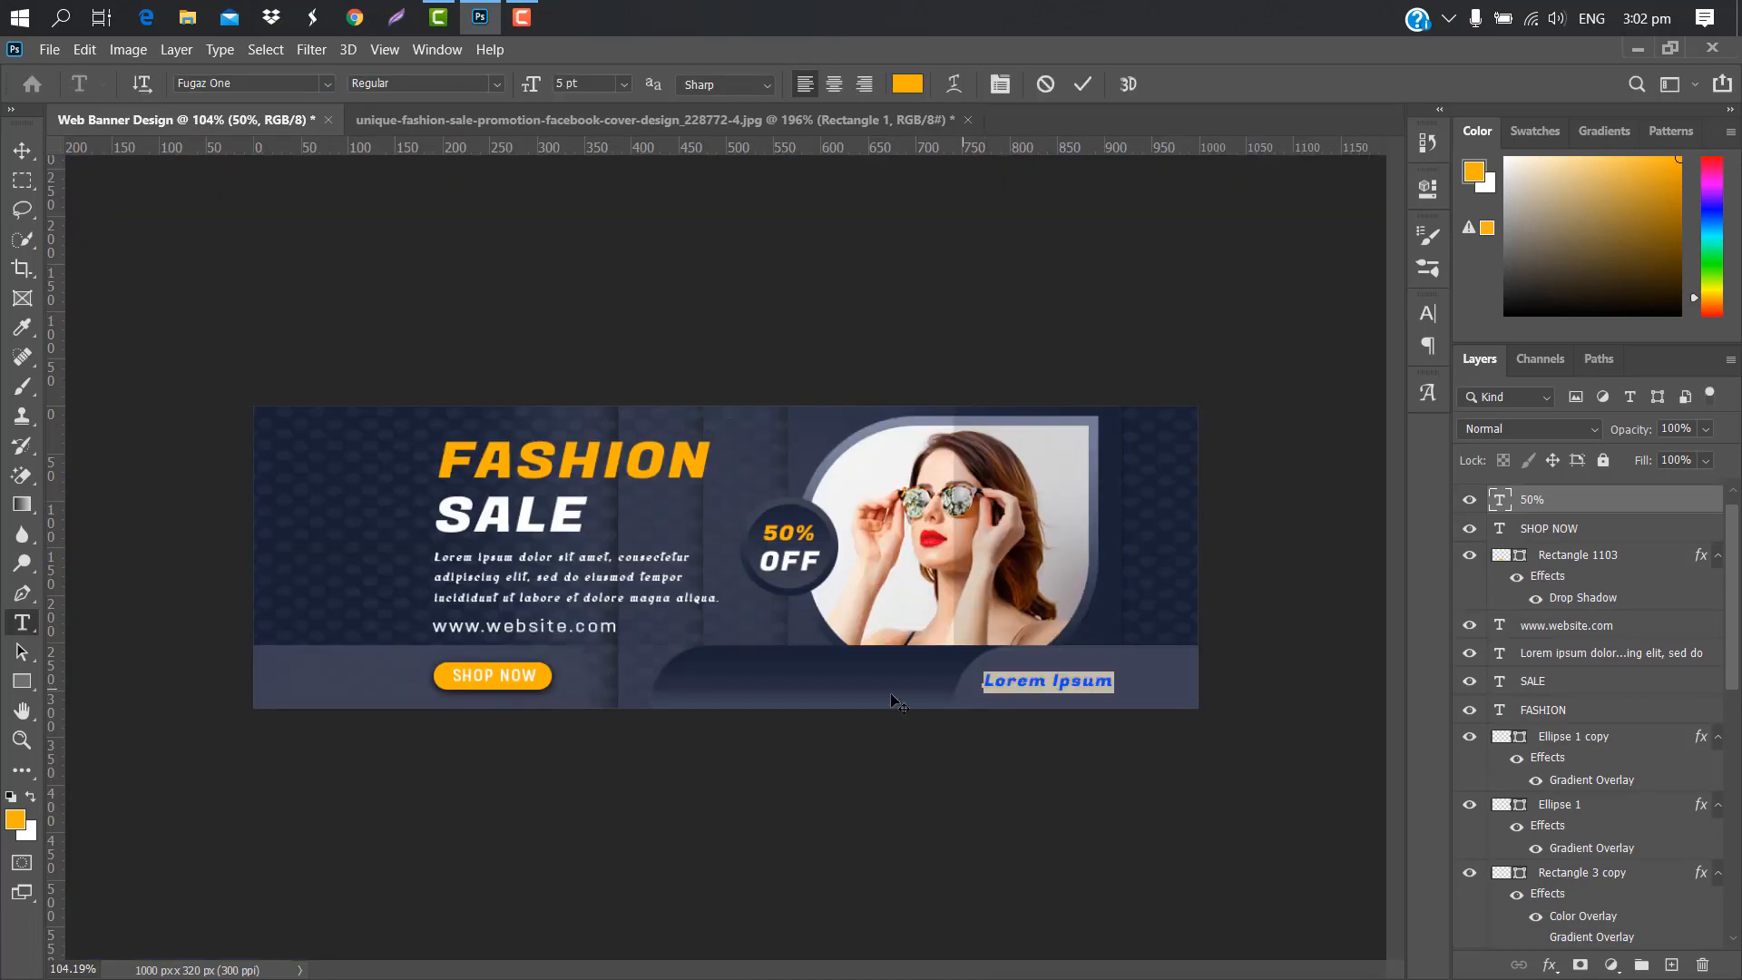
{"action": "type", "text": "FOLLOW US:"}
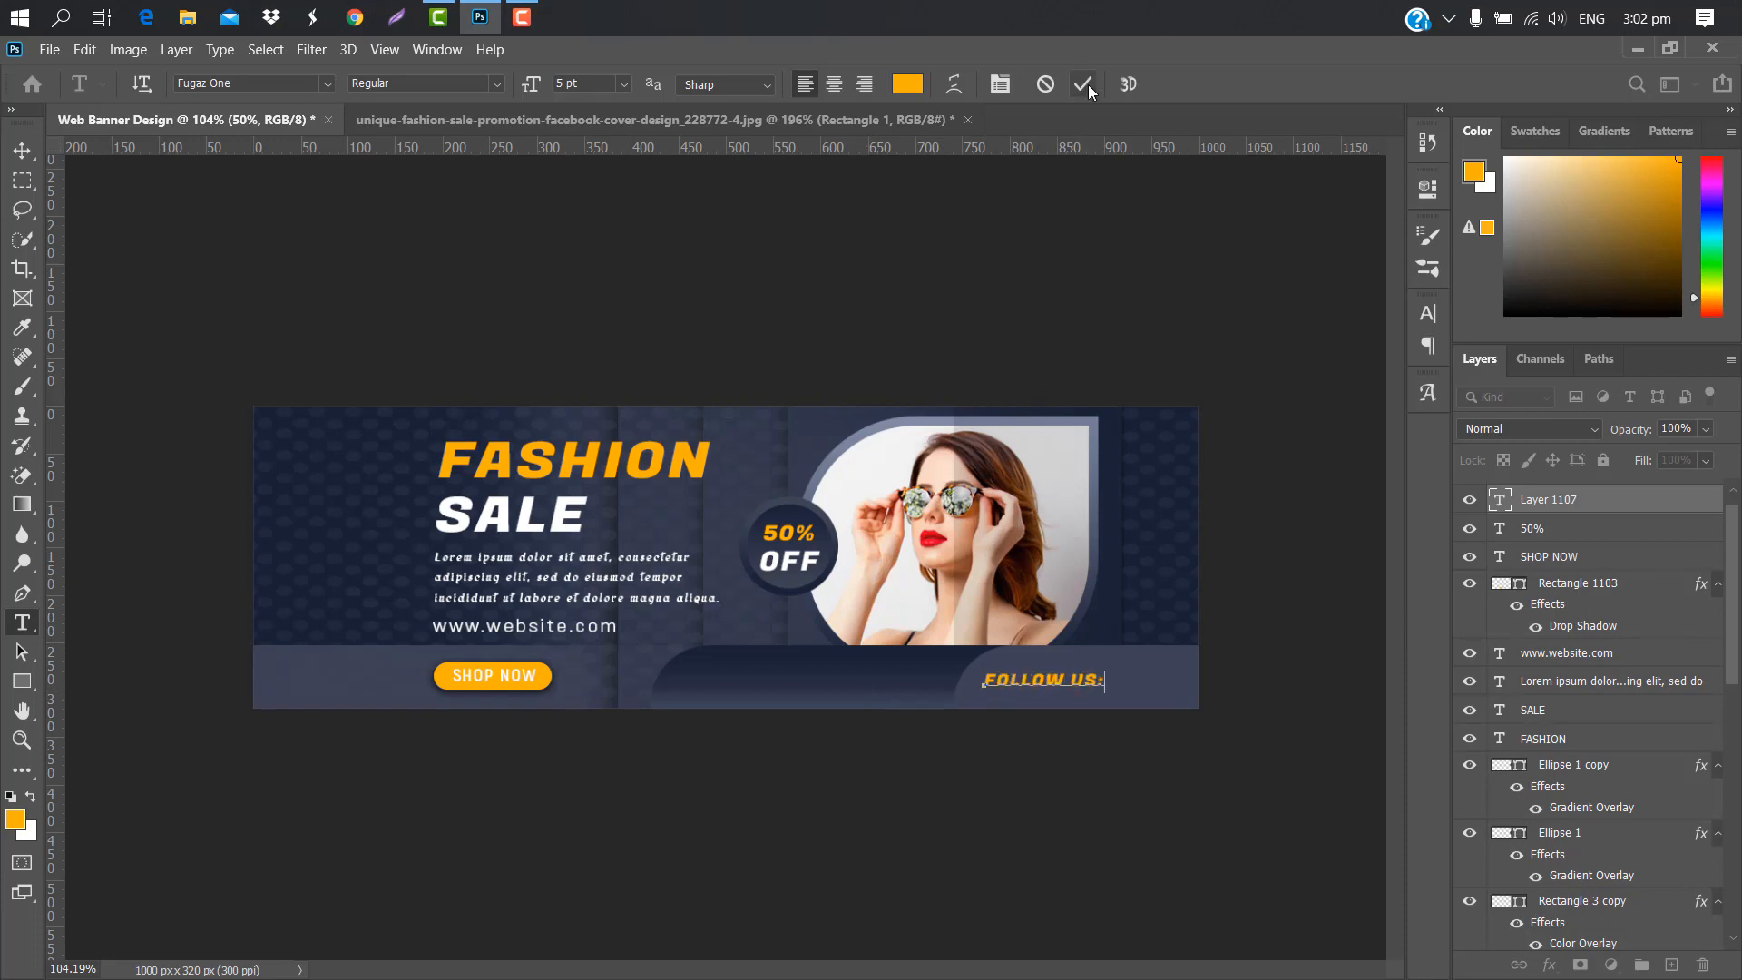
{"action": "left_click", "coordinate": [1087, 84]}
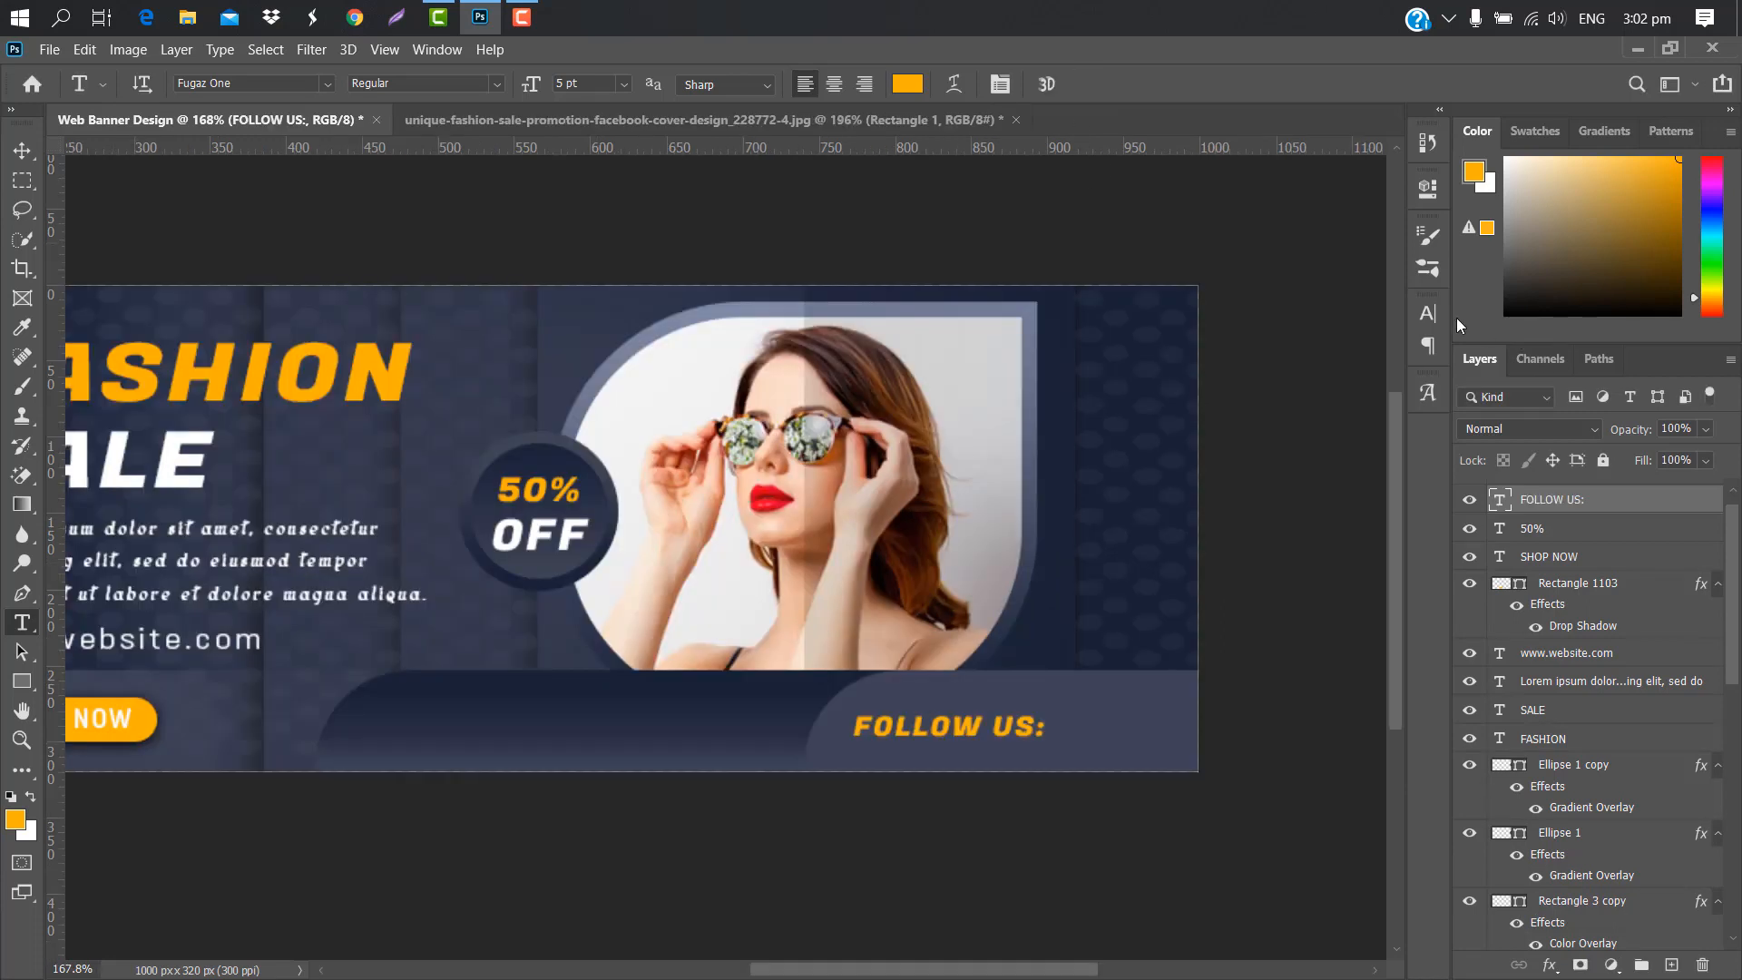
- Change the FOLLOW US: text's color to white
{"action": "left_click", "coordinate": [1426, 313]}
{"action": "left_click", "coordinate": [1369, 449]}
{"action": "type", "text": "ffffff"}
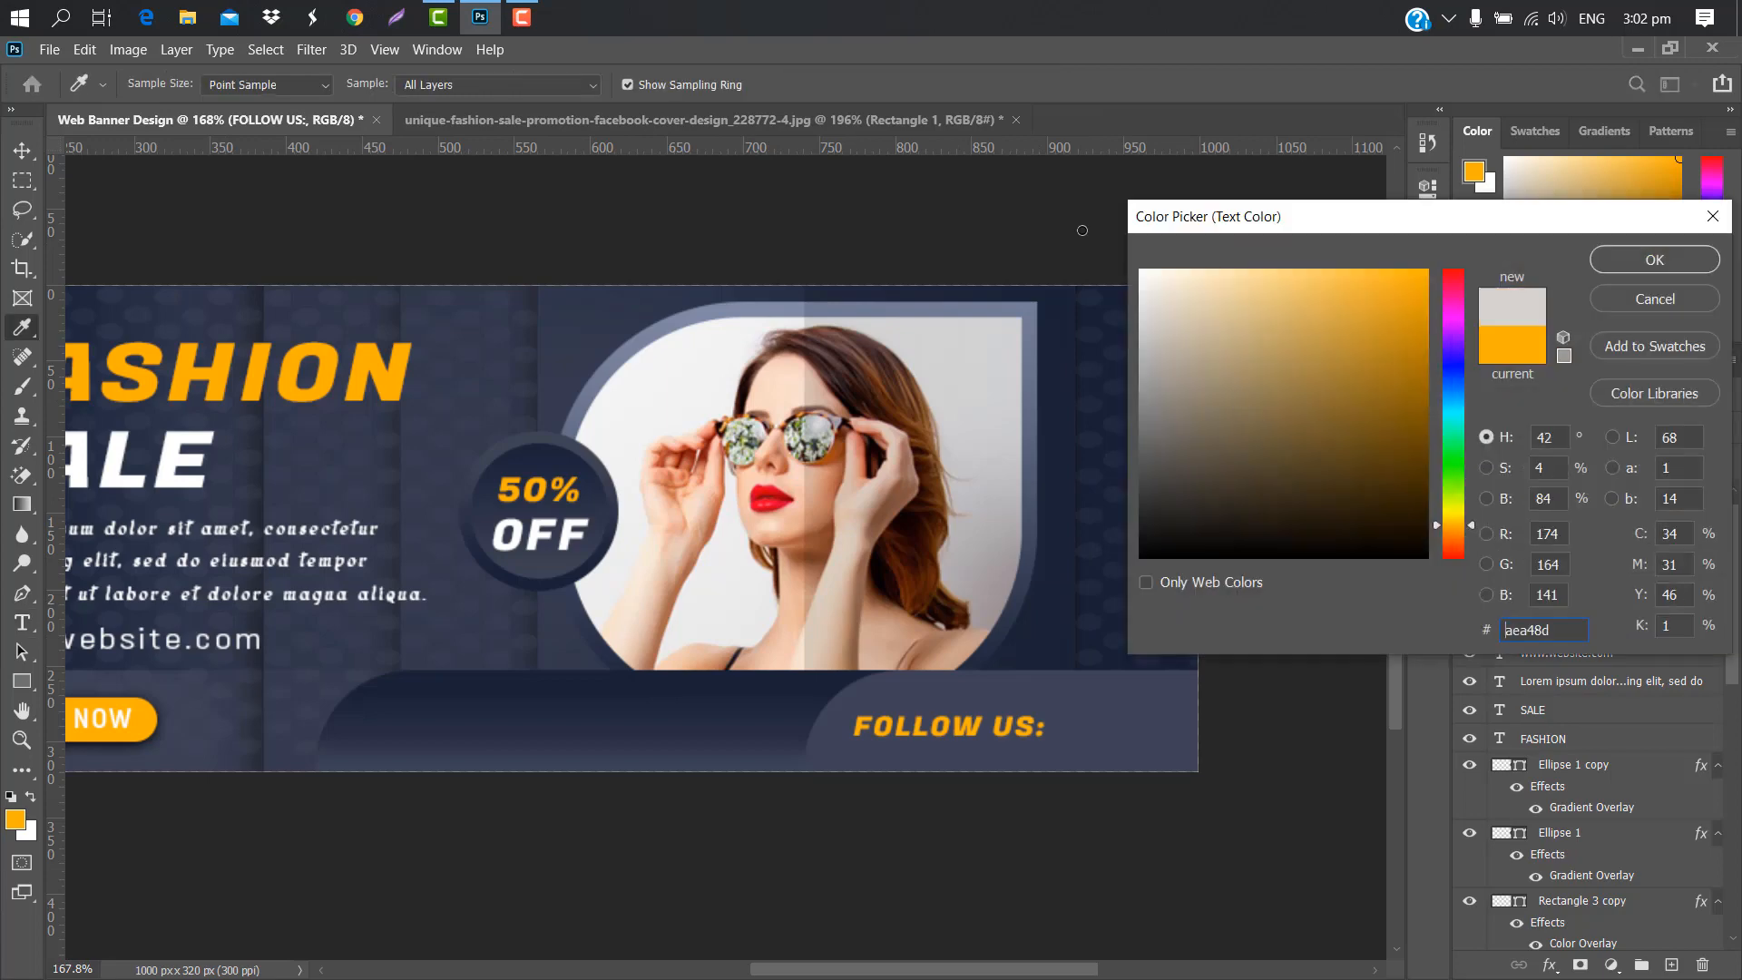
{"action": "left_click", "coordinate": [1657, 260]}
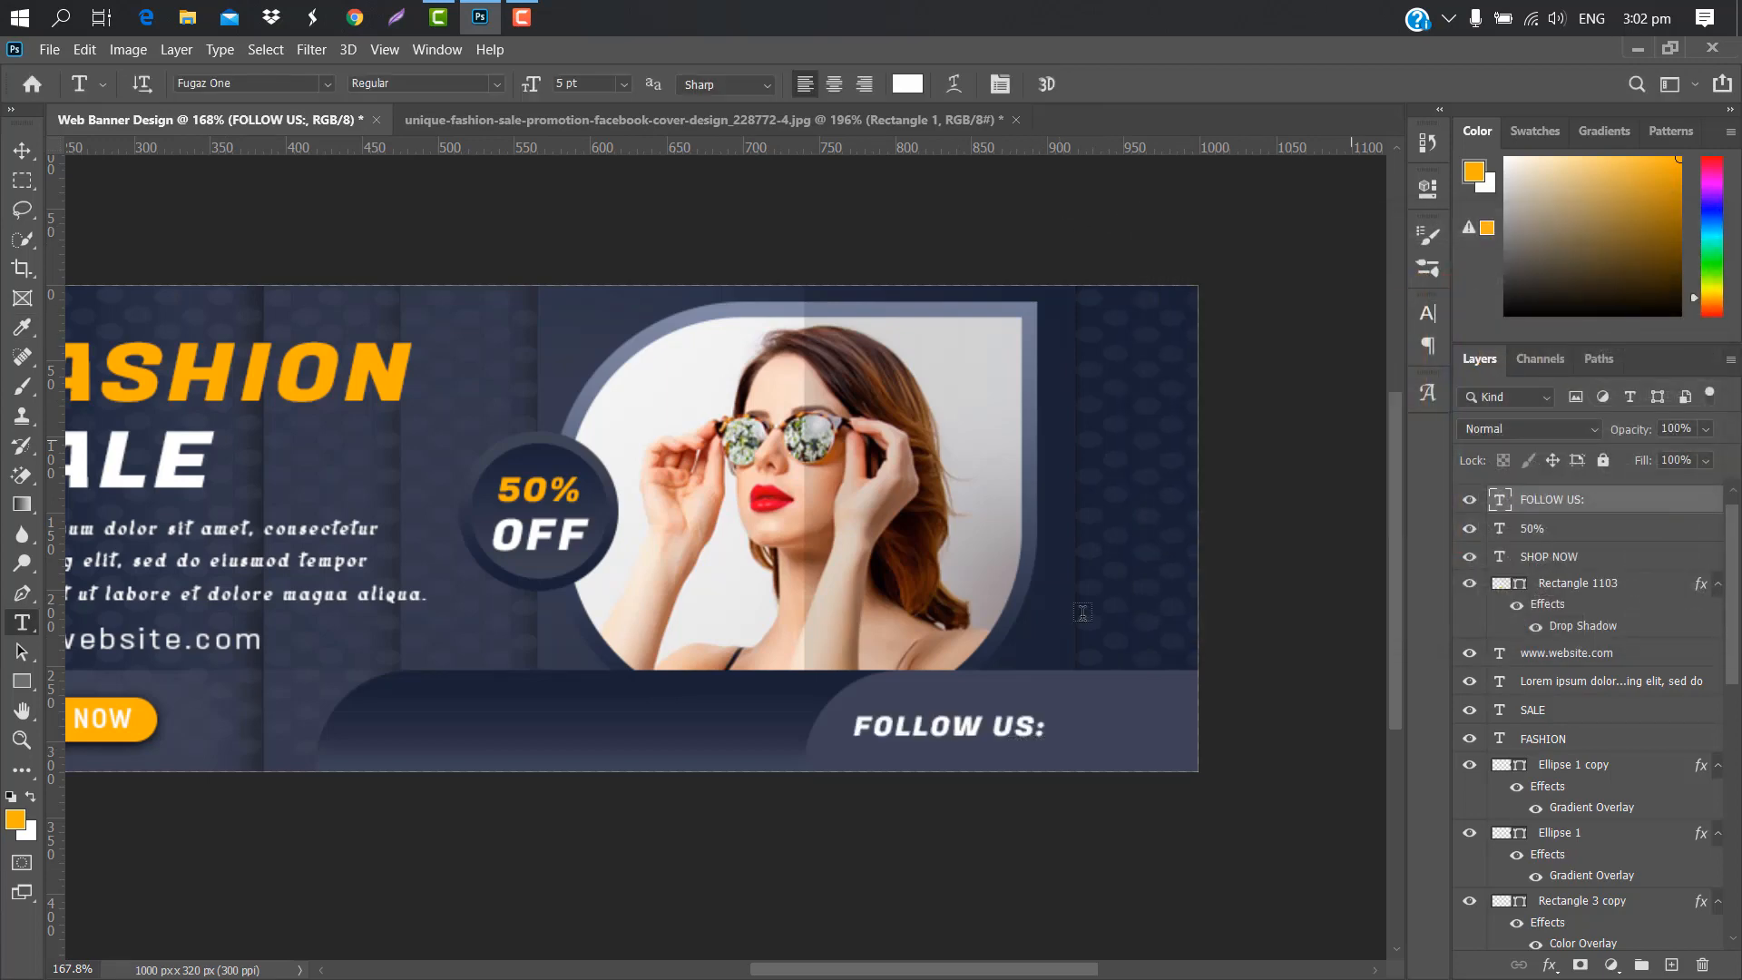
{"action": "key", "text": "v"}
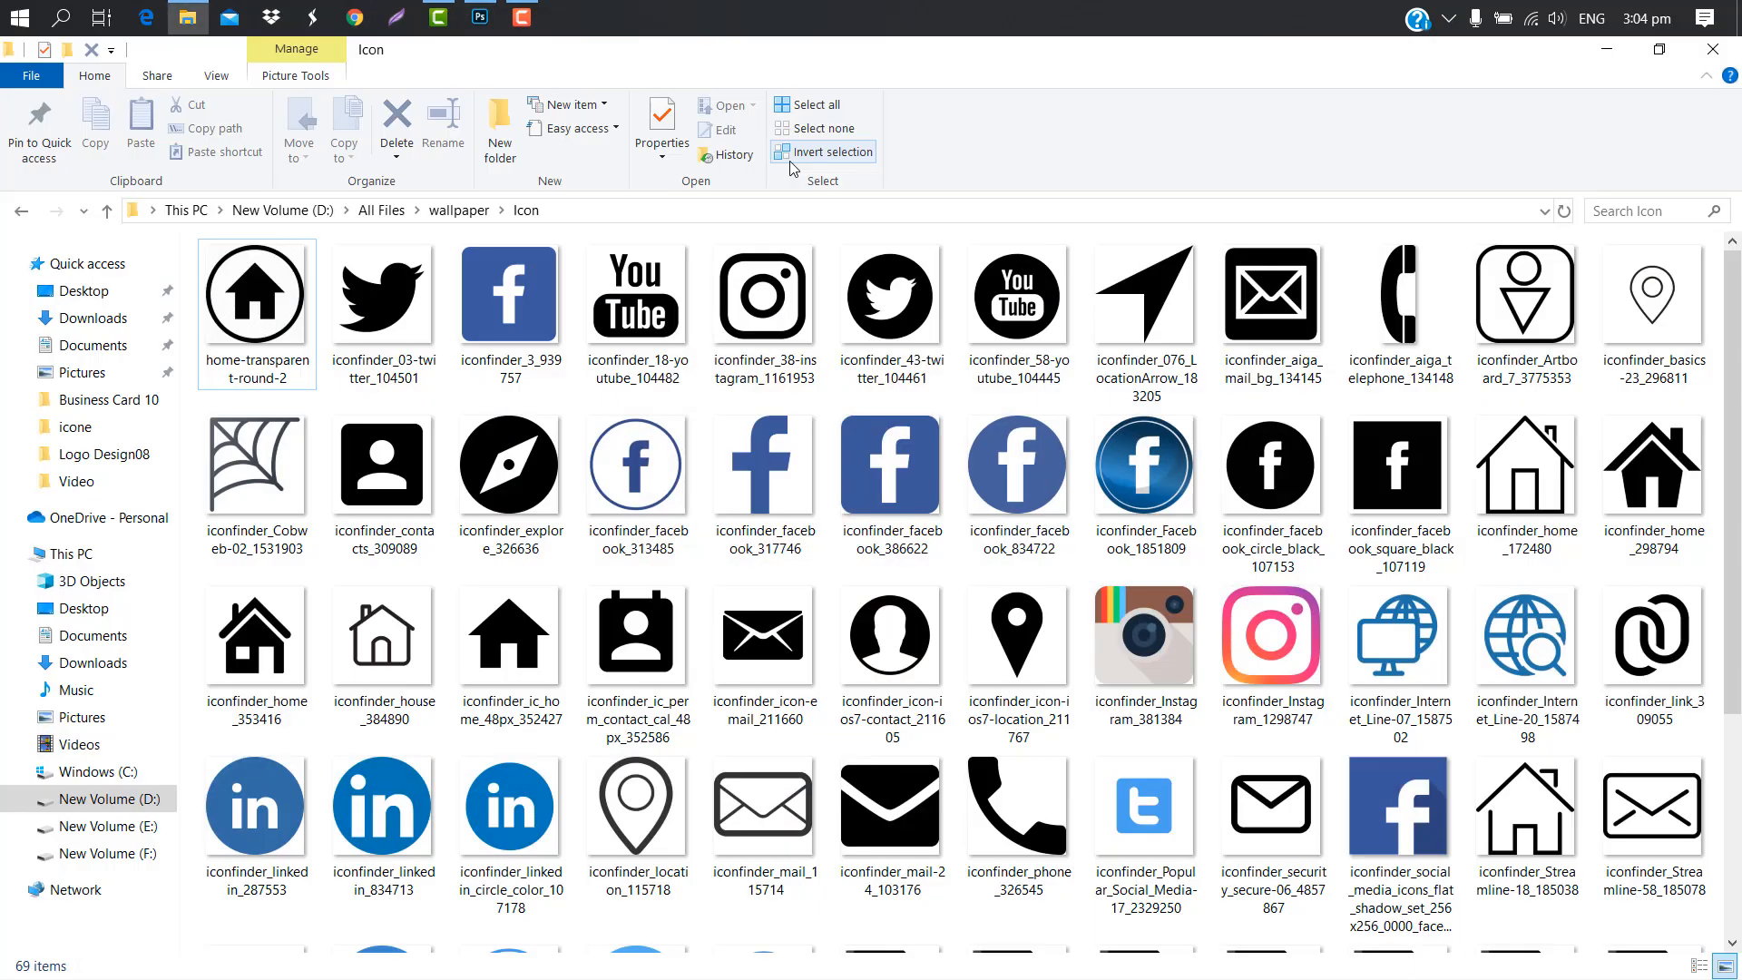
- Place the black circular Facebook icon image in the banner and scale it to about 32 px below the FOLLOW US: text
{"action": "left_click_drag", "start_coordinate": [1270, 467], "coordinate": [546, 613]}
{"action": "left_click_drag", "start_coordinate": [538, 627], "coordinate": [1008, 688]}
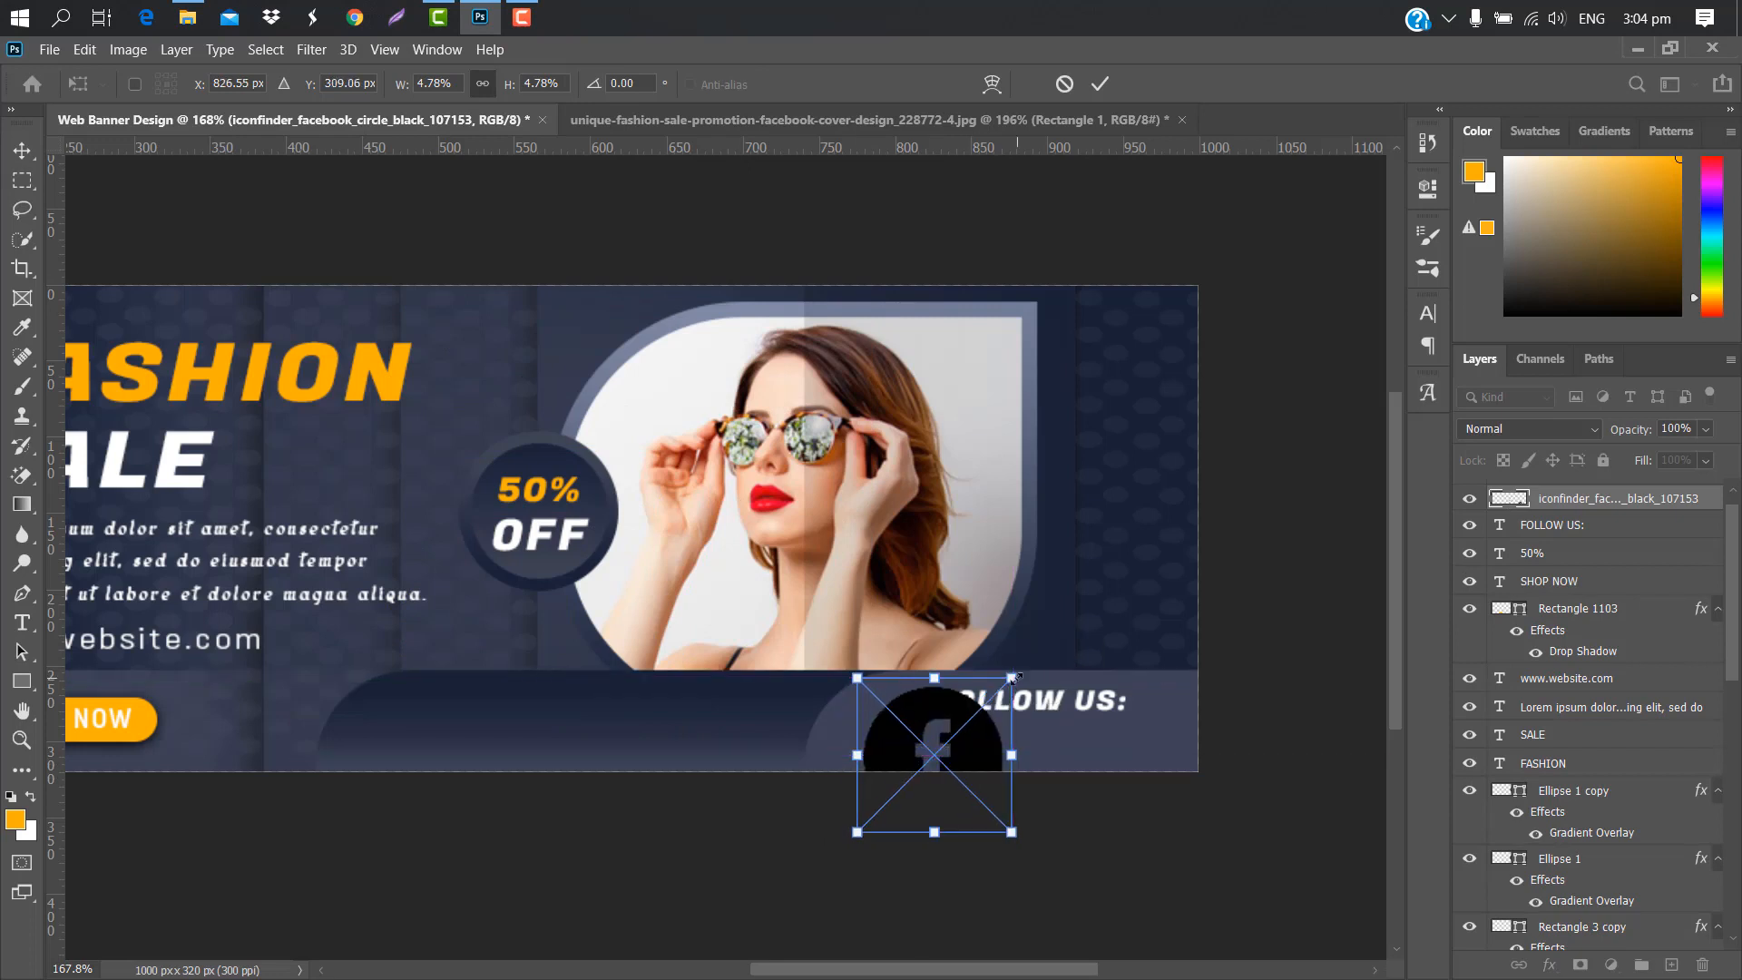
{"action": "left_click_drag", "start_coordinate": [1015, 679], "coordinate": [1002, 714]}
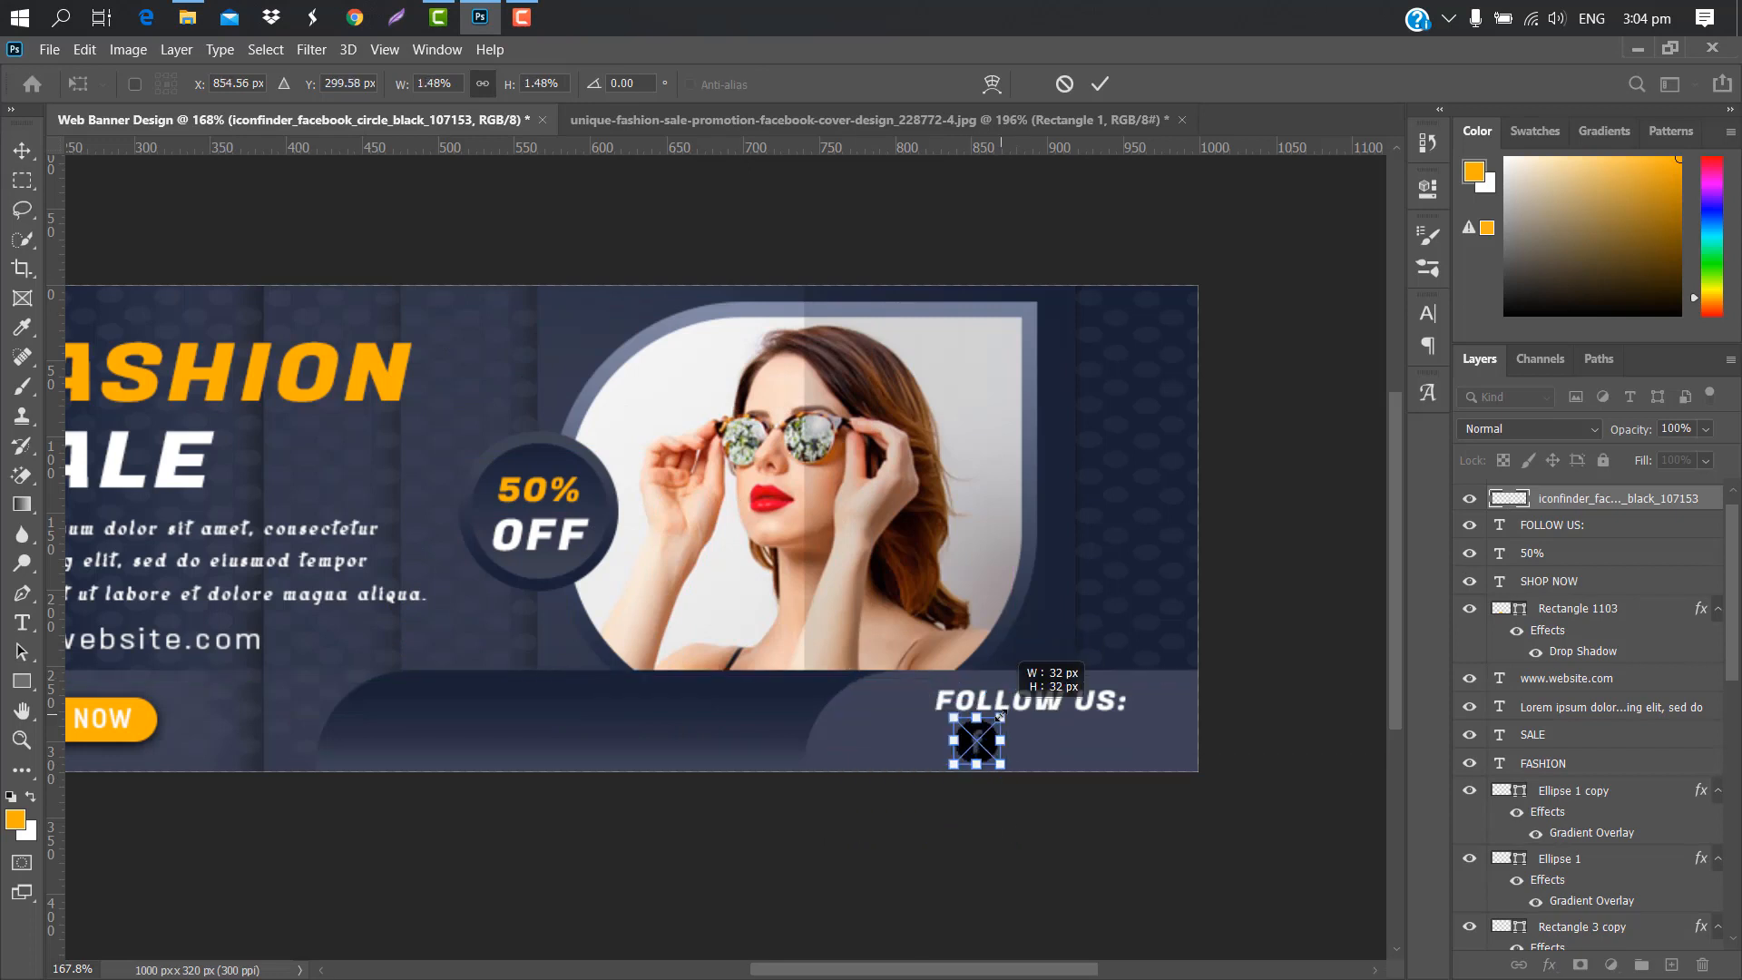
{"action": "left_click", "coordinate": [1100, 84]}
- Place the black circular Twitter icon image and scale it to about 1.51%, level with the Facebook icon on its right
{"action": "mouse_move", "coordinate": [189, 20]}
{"action": "left_click", "coordinate": [226, 145]}
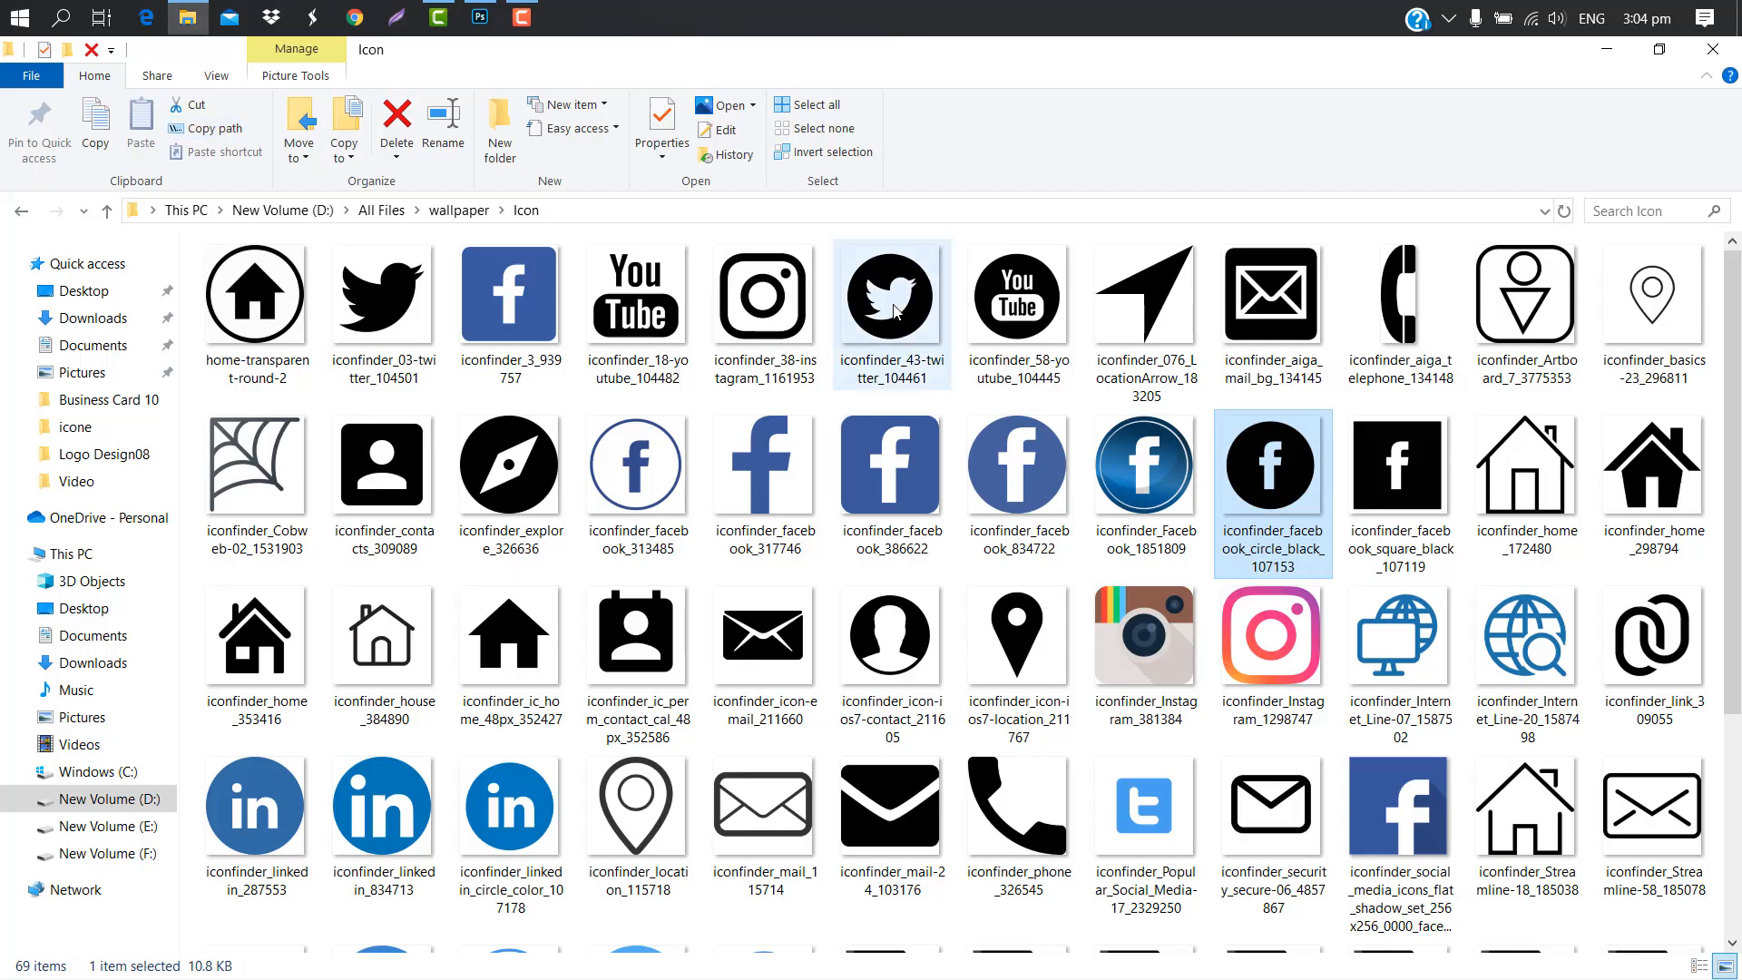
{"action": "left_click_drag", "start_coordinate": [889, 300], "coordinate": [630, 527]}
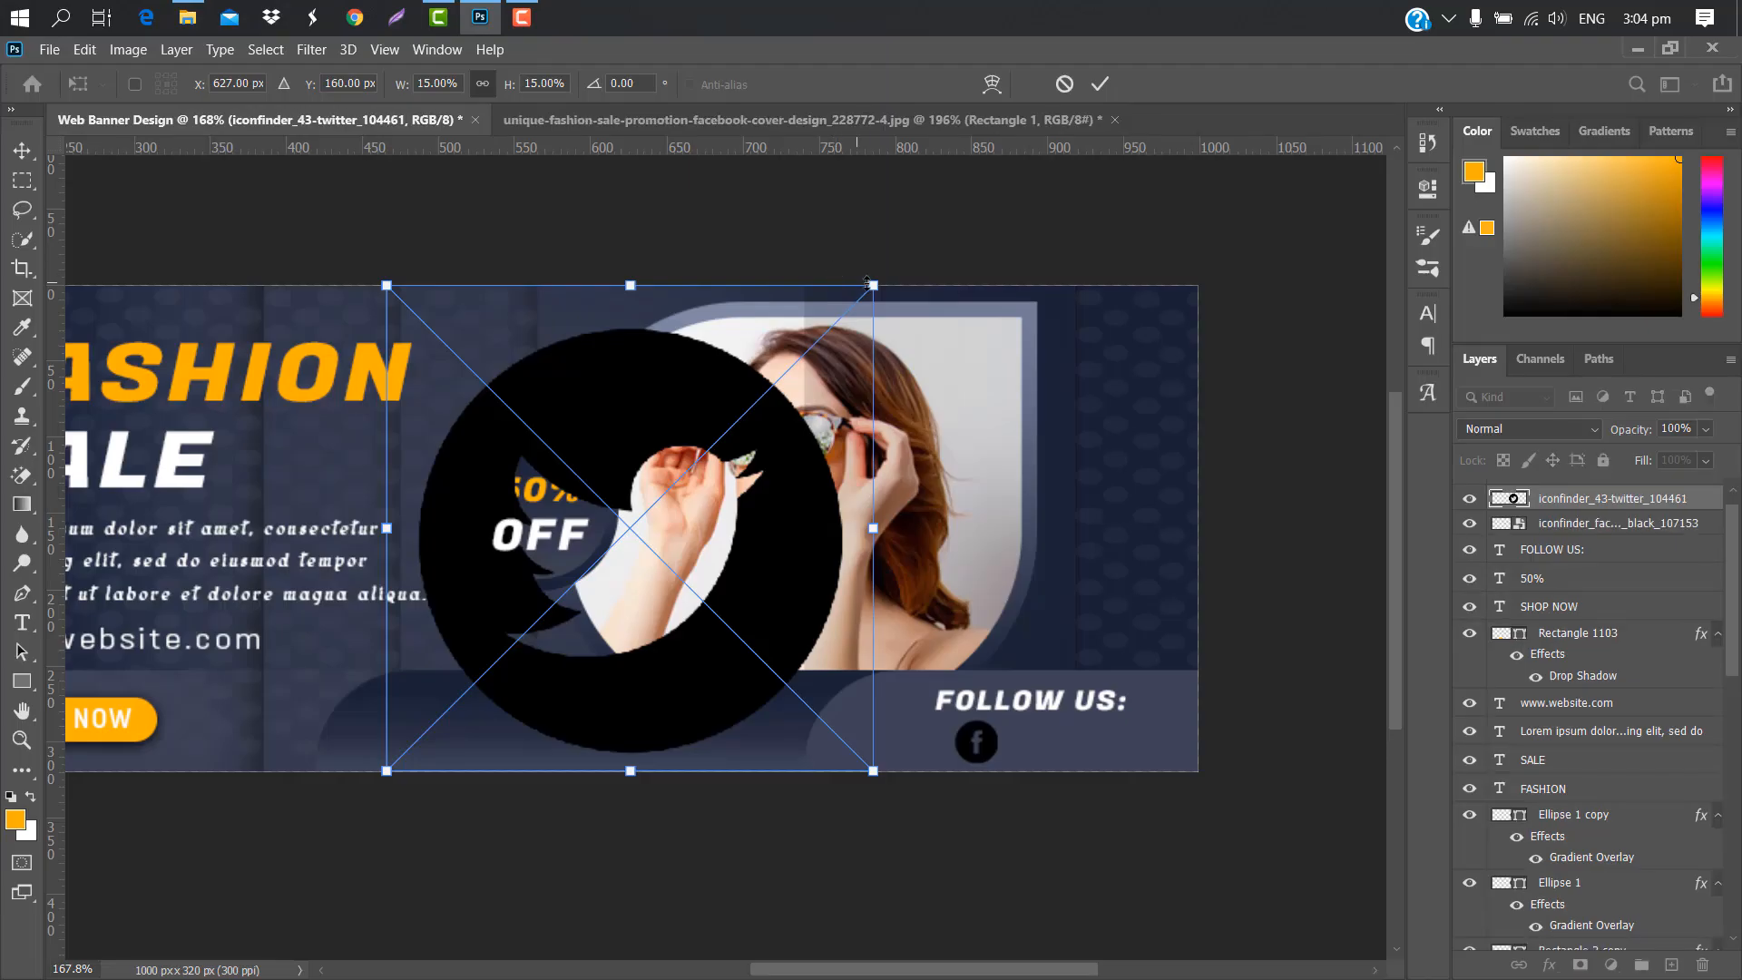
{"action": "left_click_drag", "start_coordinate": [879, 281], "coordinate": [1035, 736]}
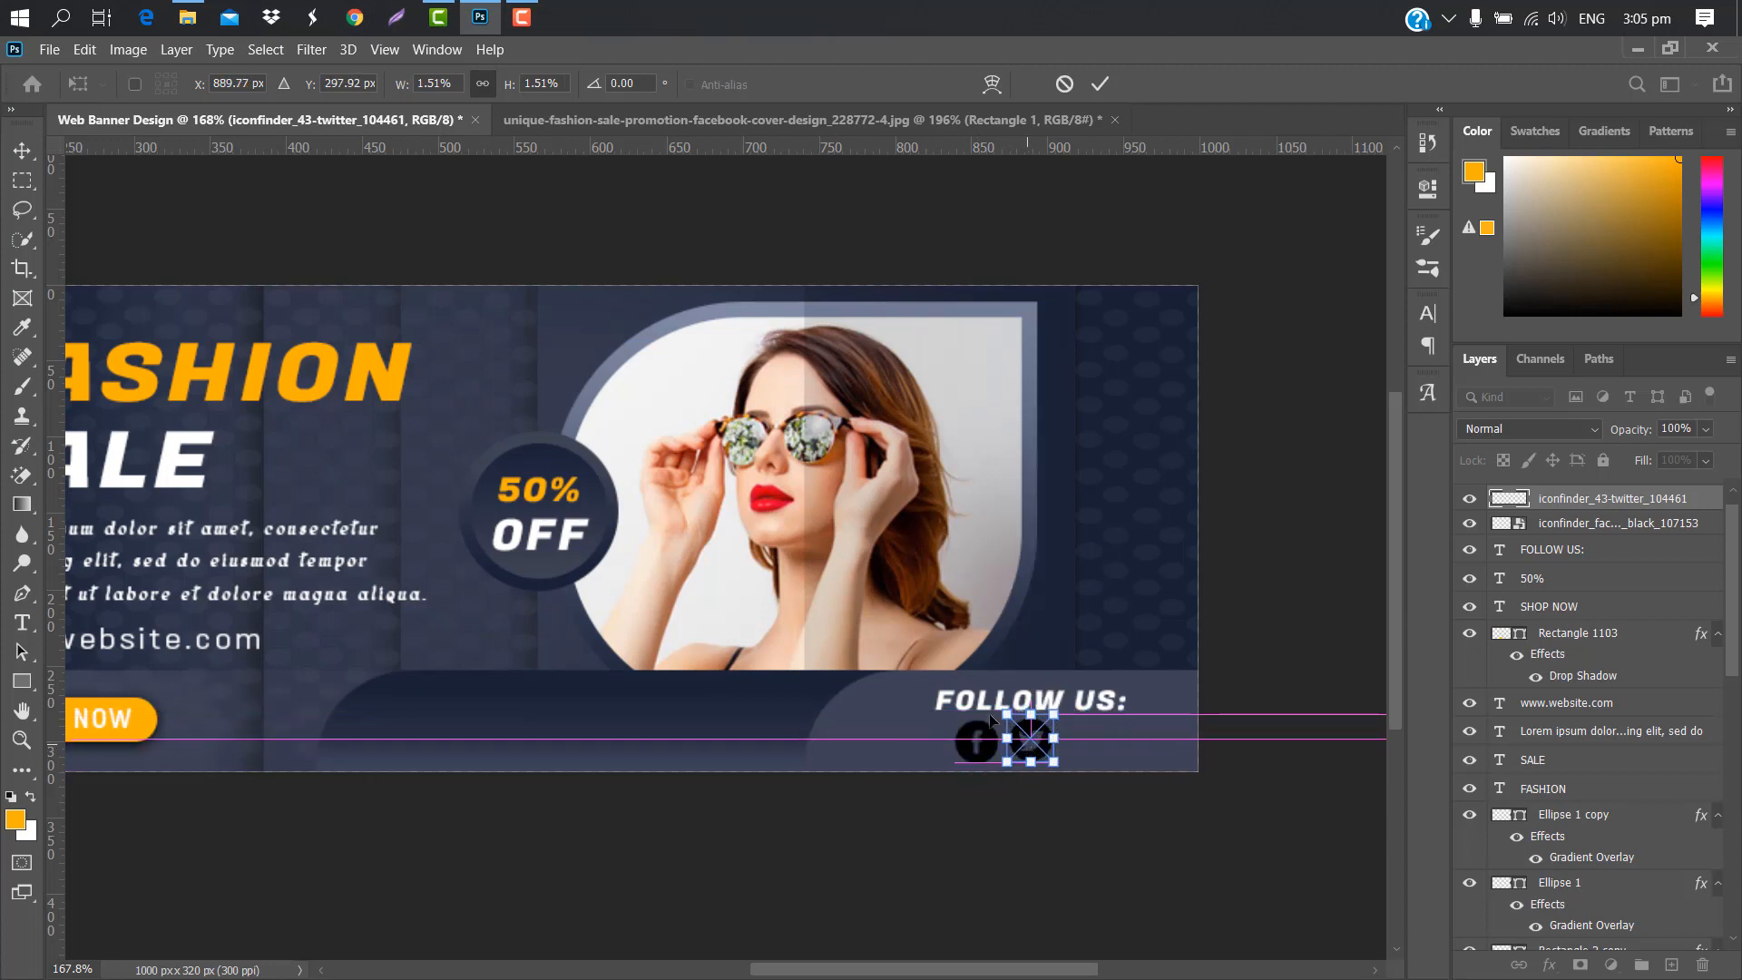
{"action": "left_click", "coordinate": [1105, 81]}
- Place the black circular YouTube icon image and scale it to about 1.52%, completing the icon row beside the Twitter icon
{"action": "left_click", "coordinate": [187, 16]}
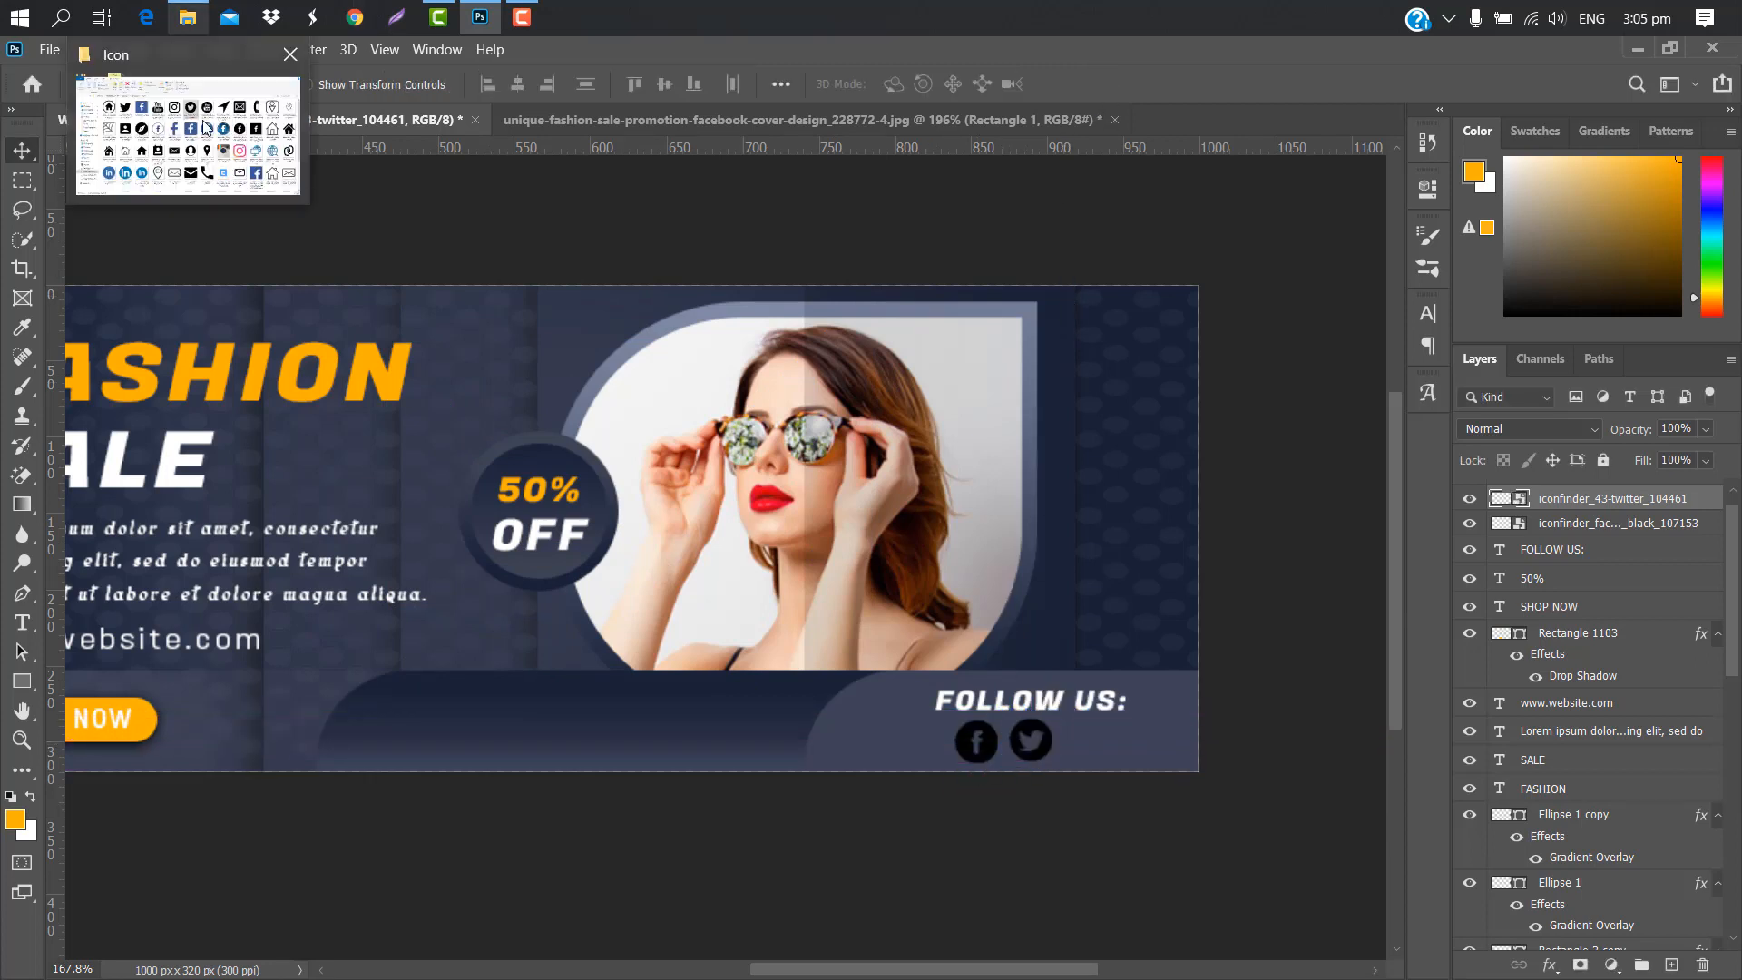
{"action": "left_click_drag", "start_coordinate": [999, 331], "coordinate": [1091, 742]}
{"action": "left_click_drag", "start_coordinate": [877, 283], "coordinate": [1088, 751]}
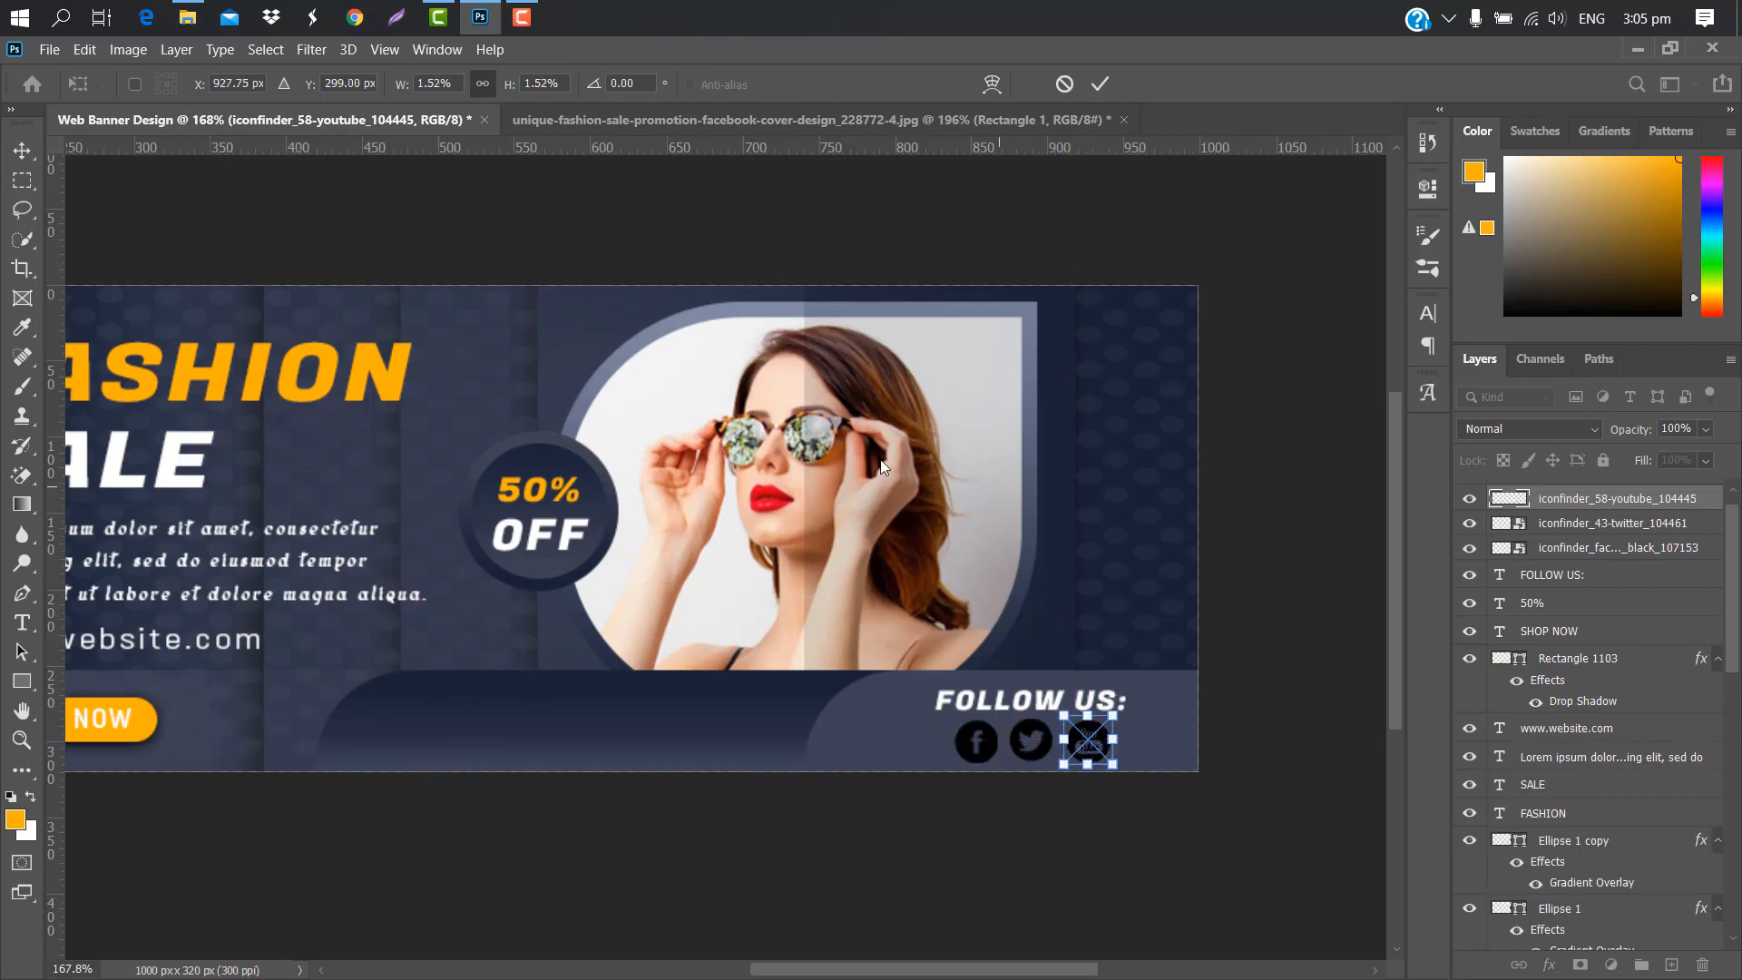
{"action": "key", "text": "Return"}
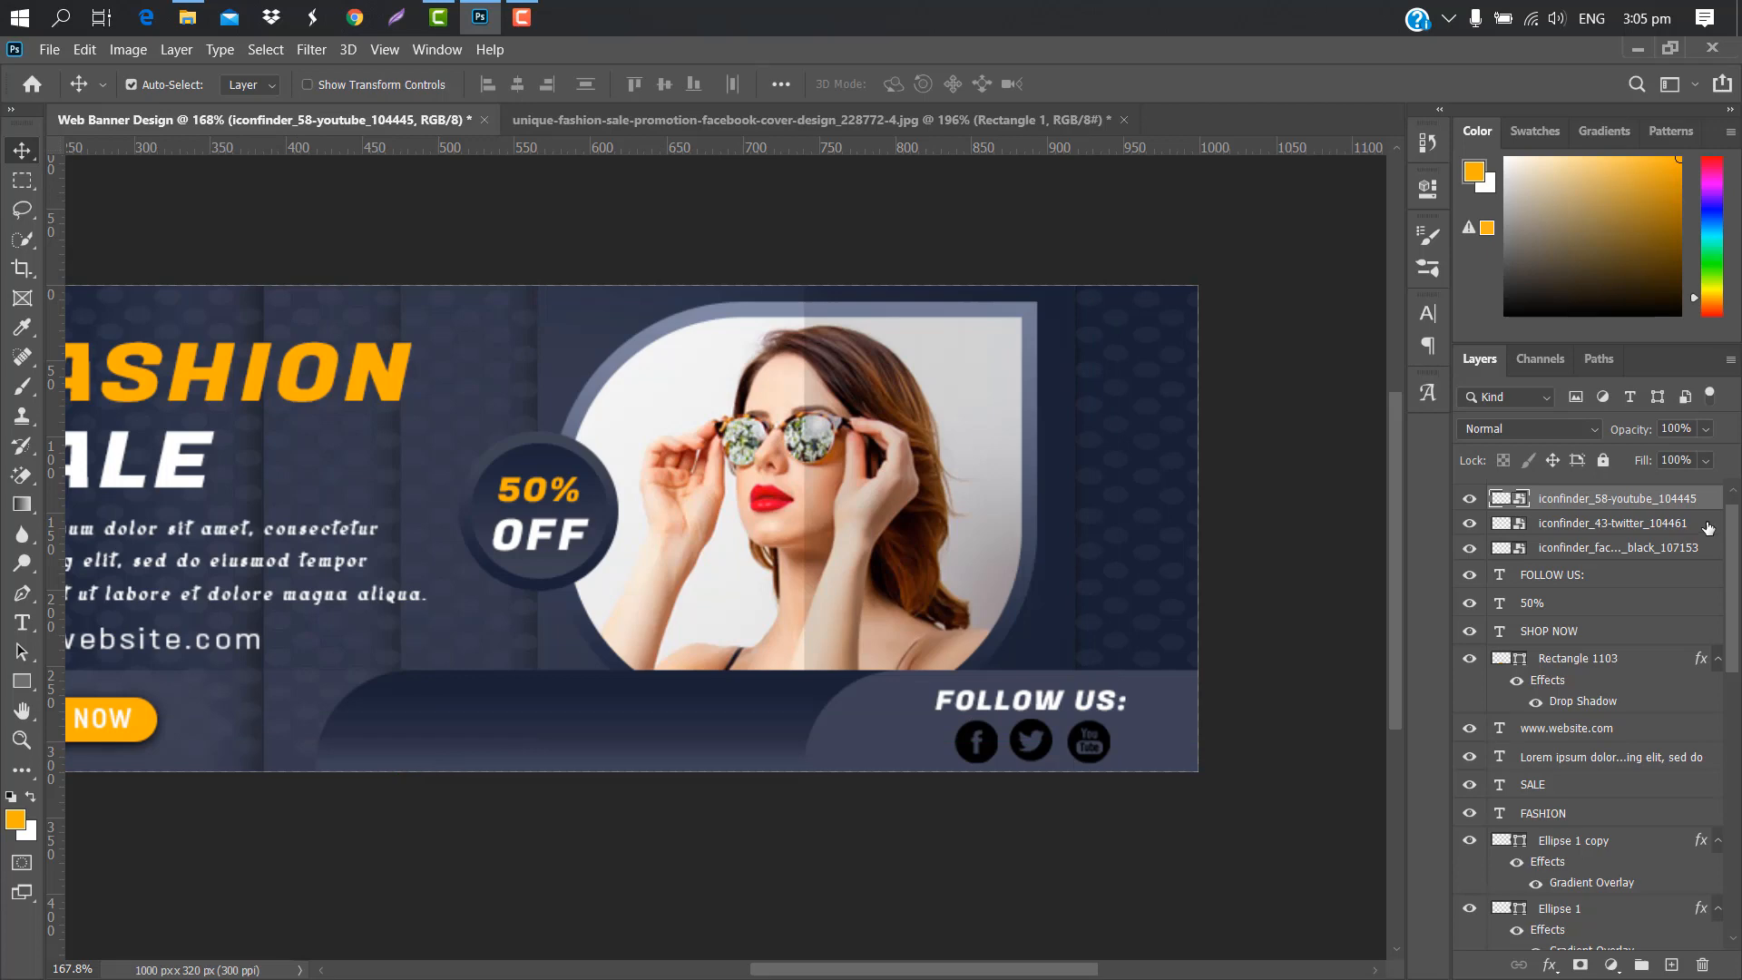
- Group the three social icon layers and apply an orange Color Overlay at 100% opacity to the group
{"action": "left_click", "coordinate": [1707, 524], "text": "ctrl"}
{"action": "left_click", "coordinate": [1714, 548], "text": "ctrl"}
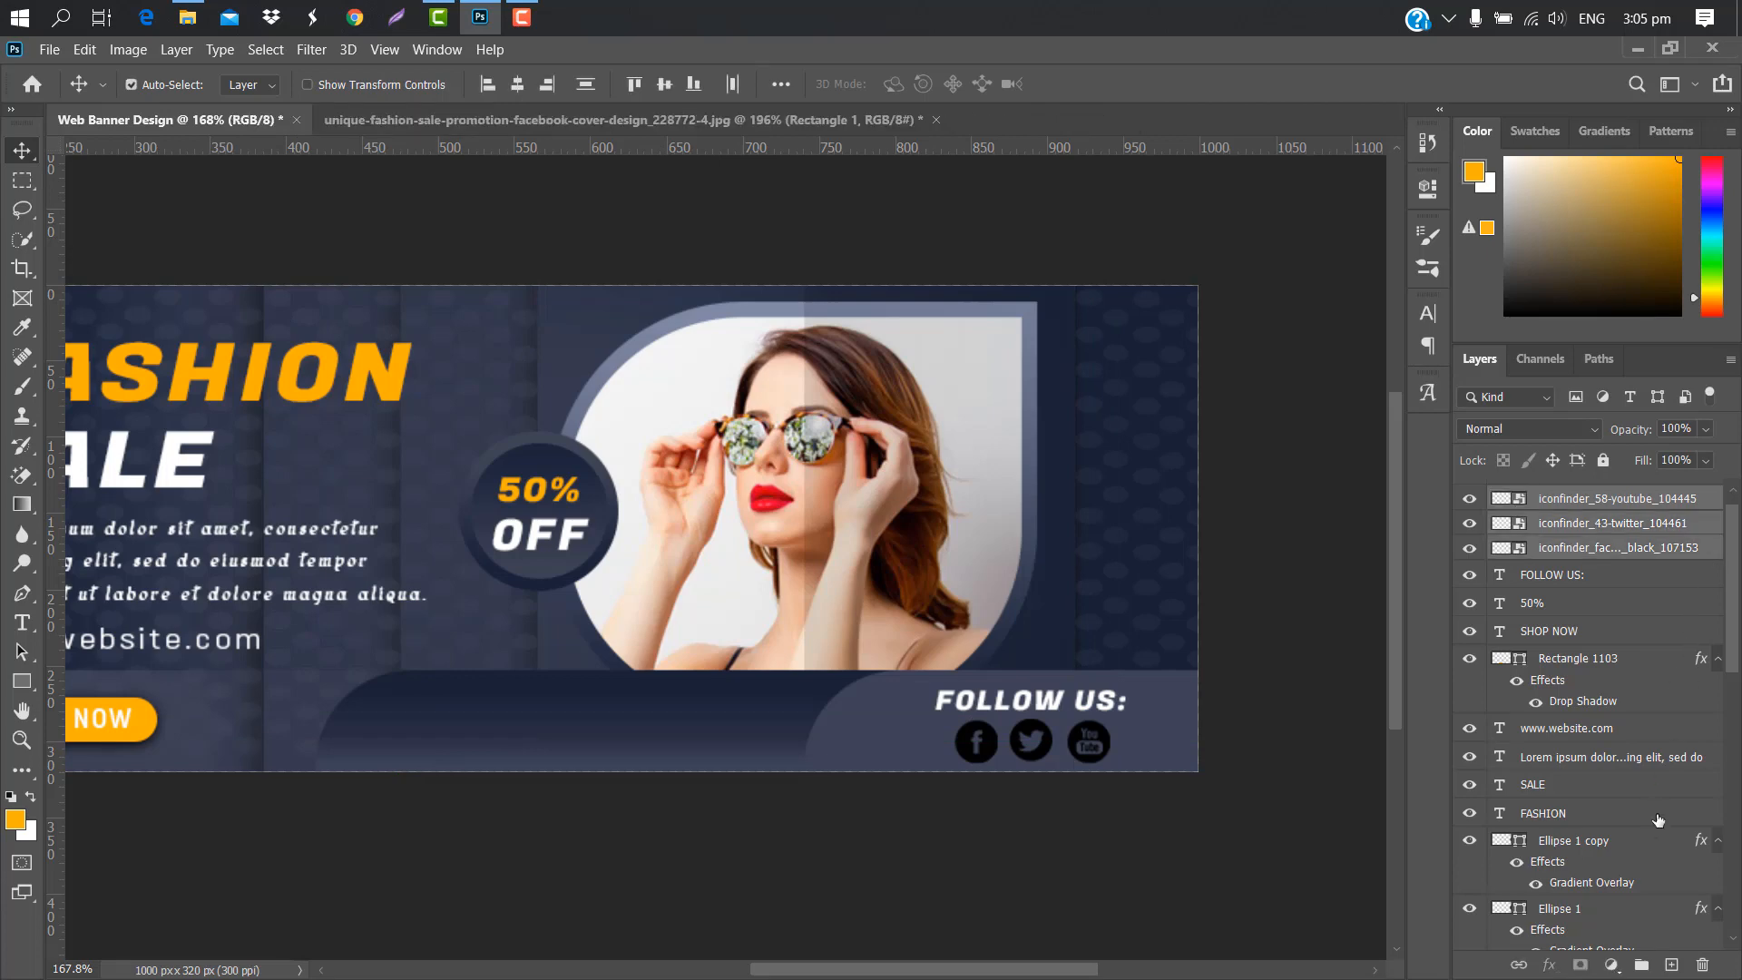
{"action": "left_click", "coordinate": [1643, 968]}
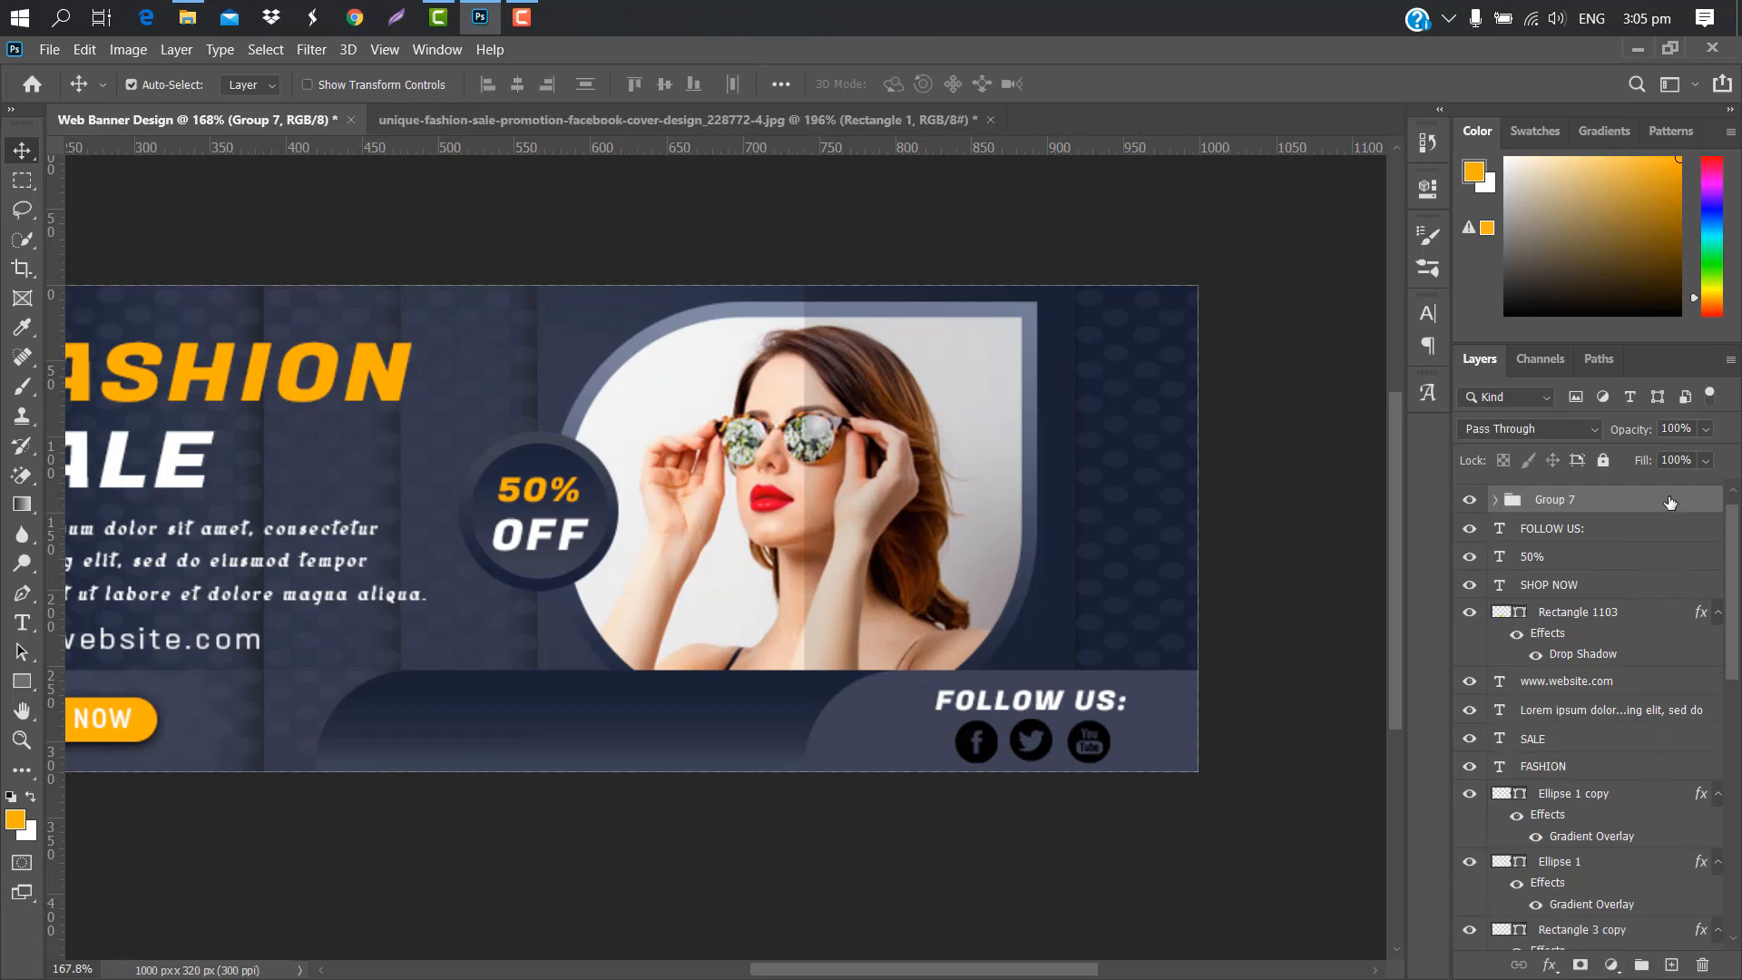
{"action": "double_click", "coordinate": [1670, 501]}
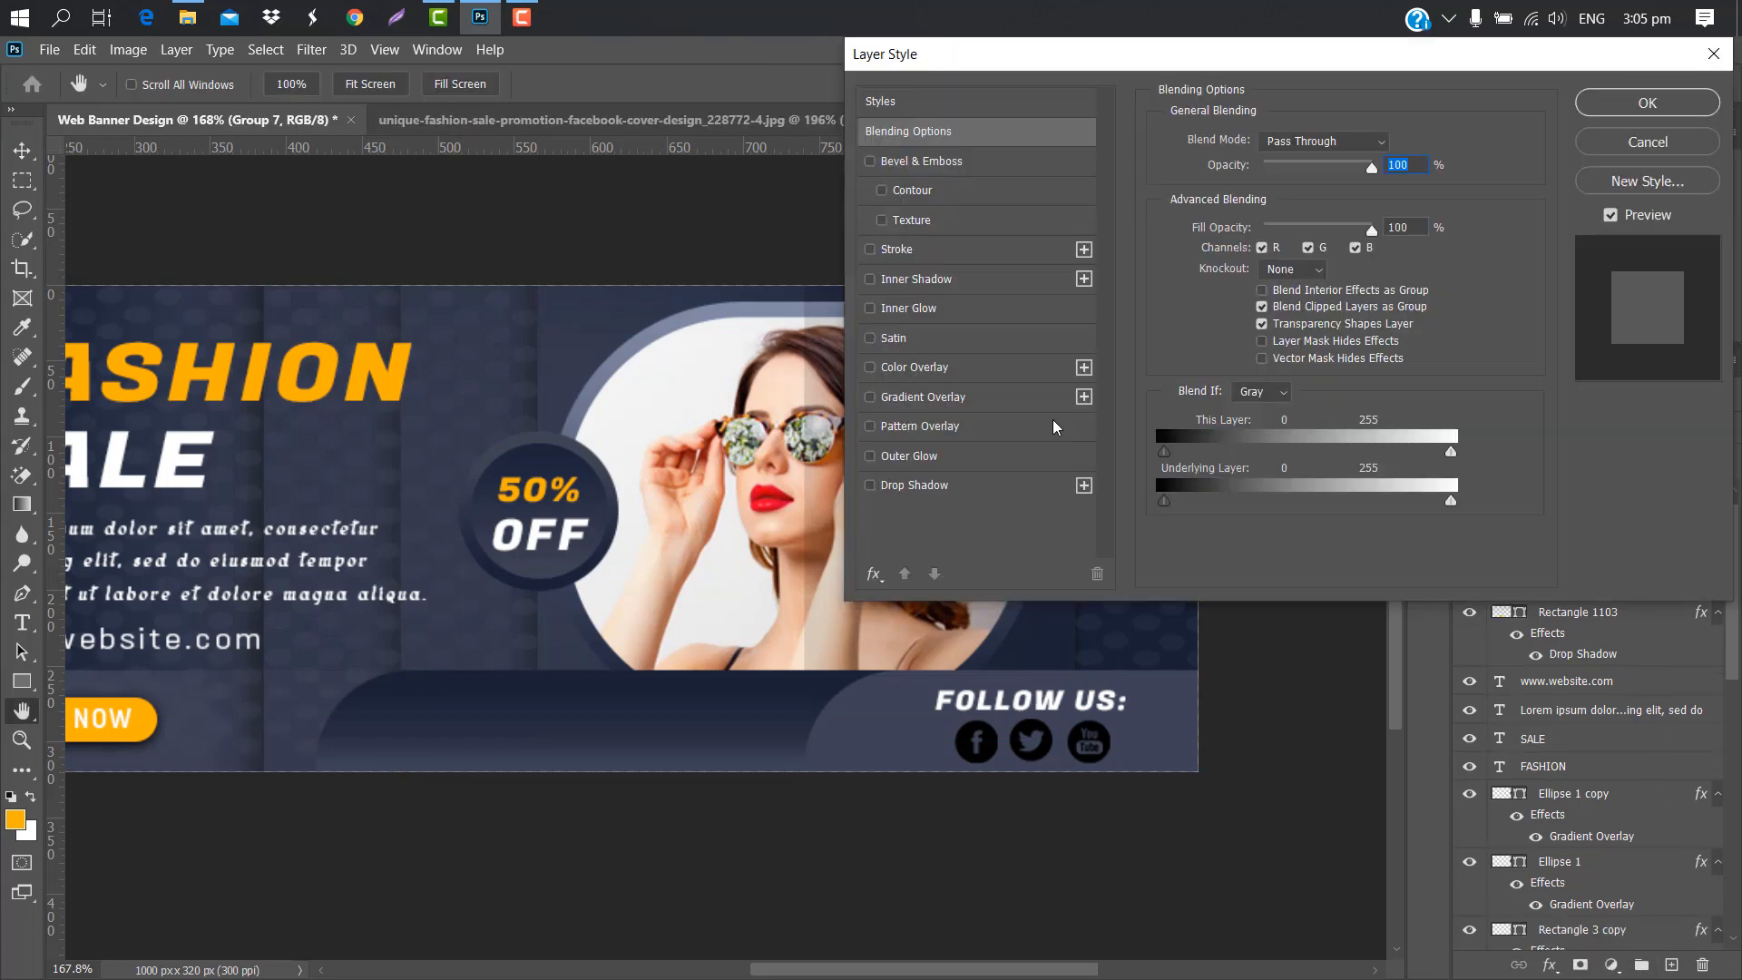
{"action": "left_click", "coordinate": [996, 368]}
{"action": "left_click", "coordinate": [1393, 143]}
{"action": "left_click", "coordinate": [1647, 261]}
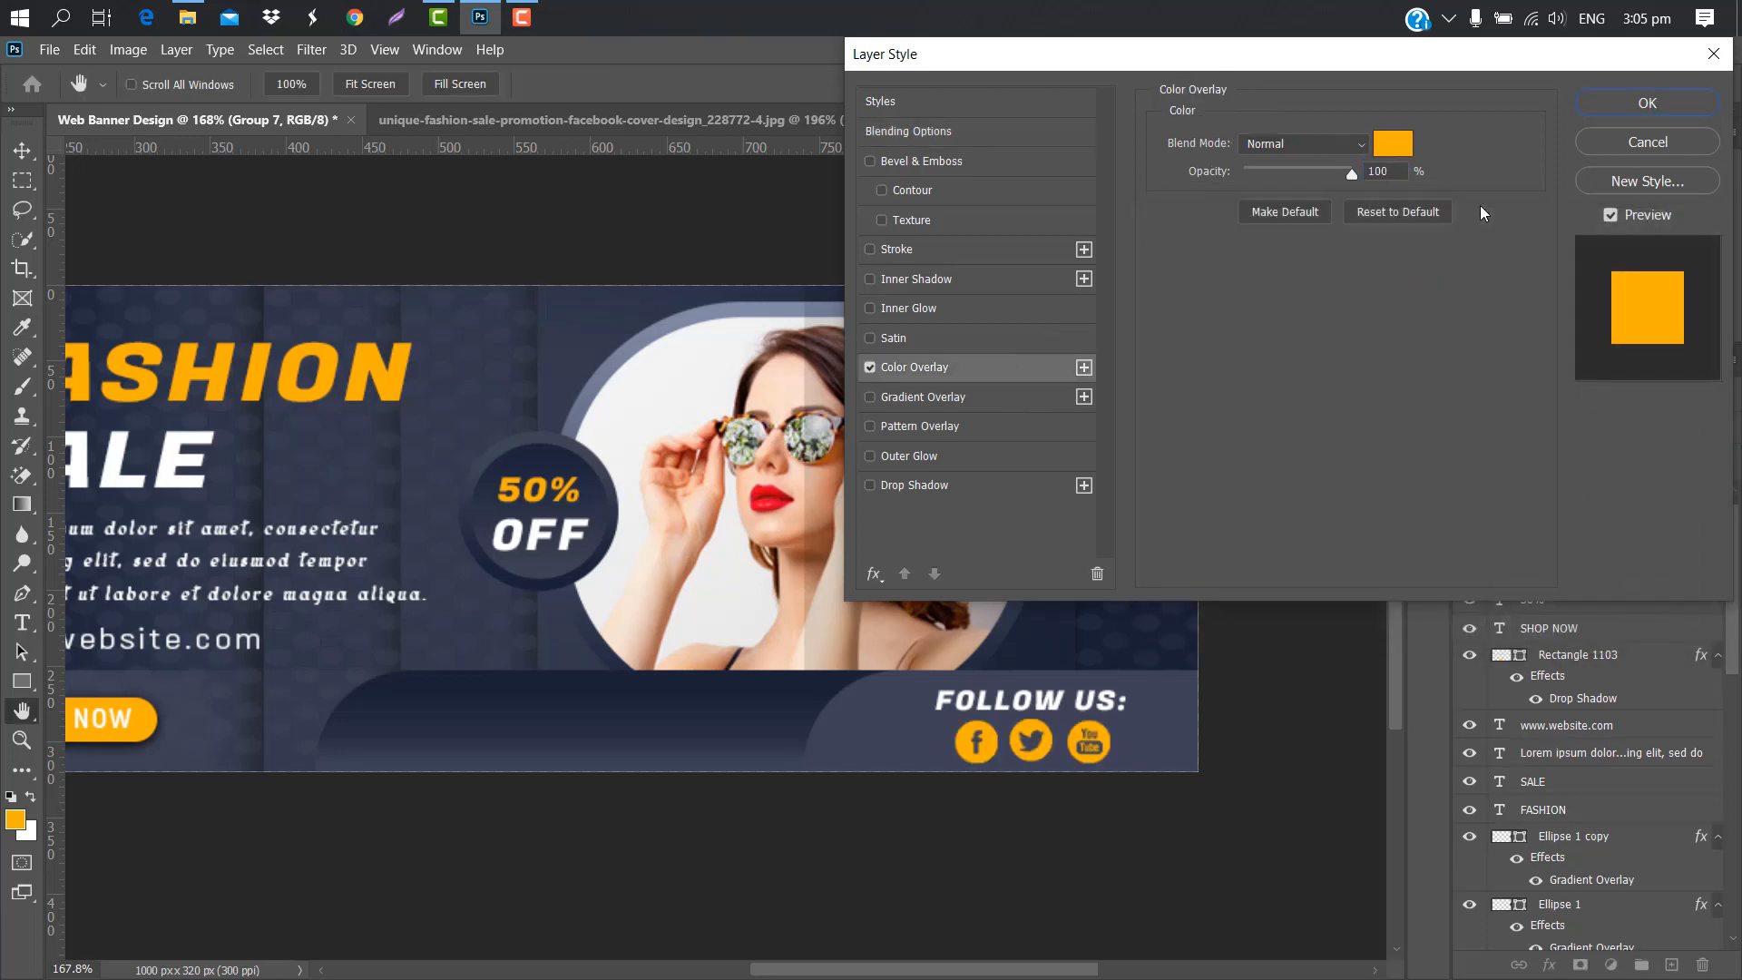
{"action": "left_click", "coordinate": [1647, 100]}
- Shrink the social icon group slightly and move it toward the banner's right edge
{"action": "key", "text": "ctrl+t"}
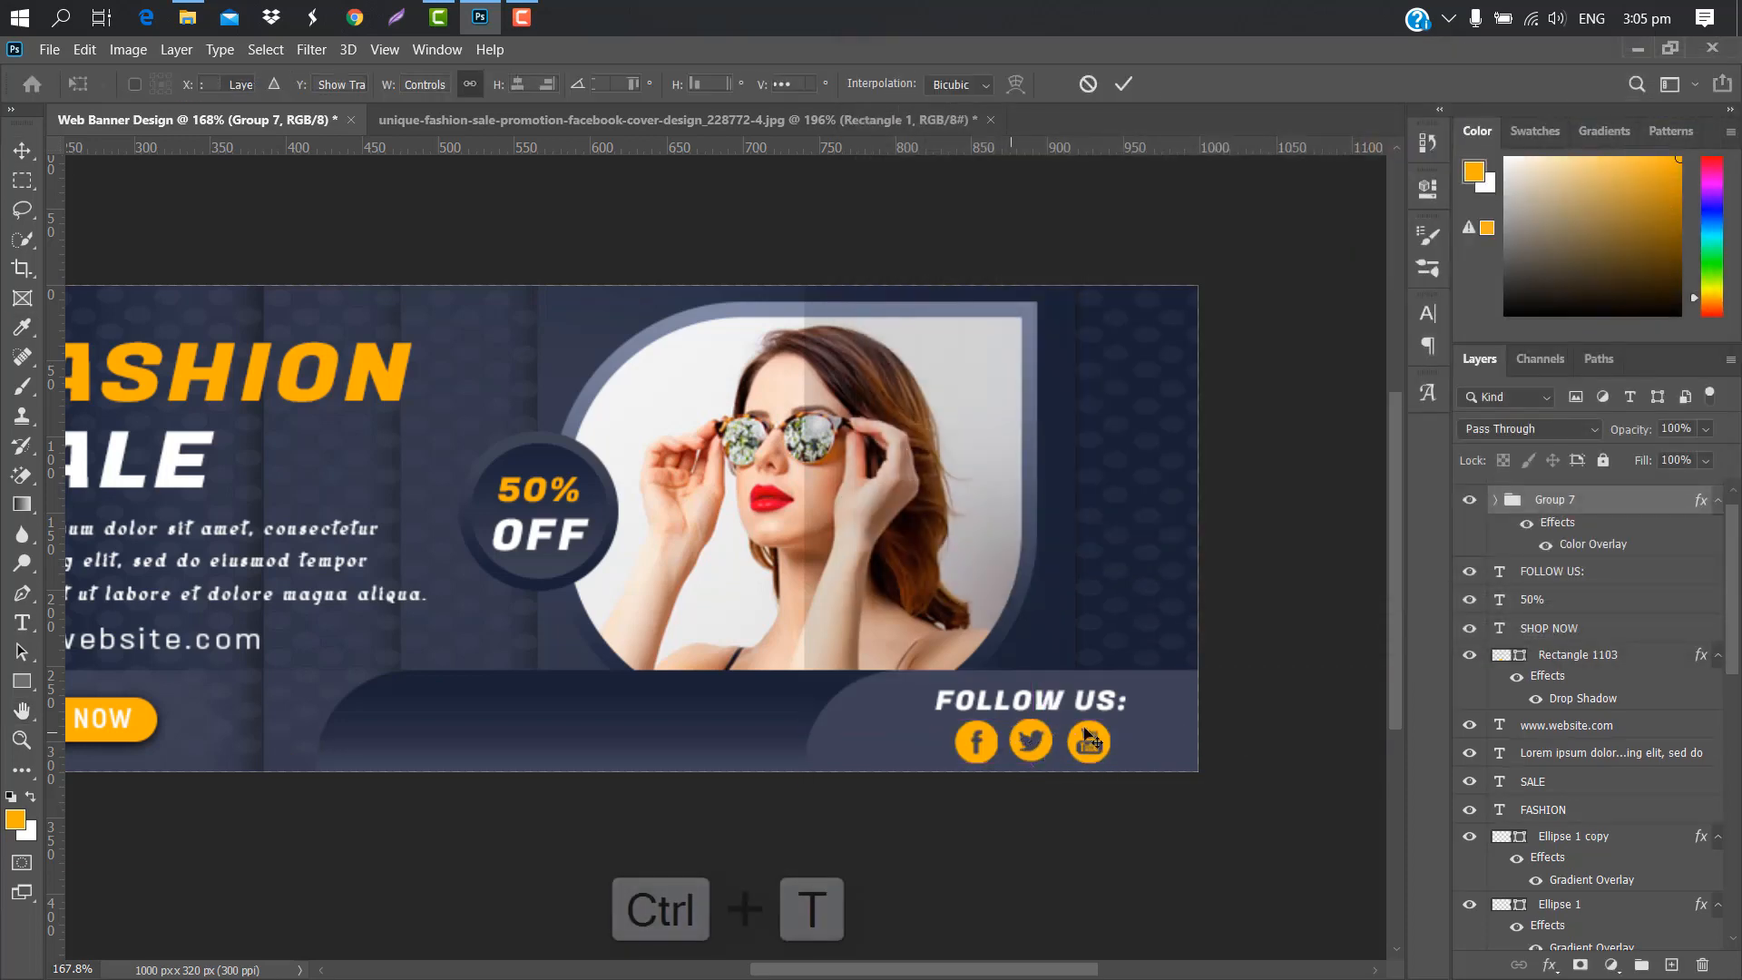
{"action": "mouse_move", "coordinate": [1115, 720]}
{"action": "left_mouse_down"}
{"action": "mouse_move", "coordinate": [1055, 748]}
{"action": "mouse_move", "coordinate": [1130, 729]}
{"action": "left_mouse_up"}
{"action": "left_click", "coordinate": [1124, 87]}
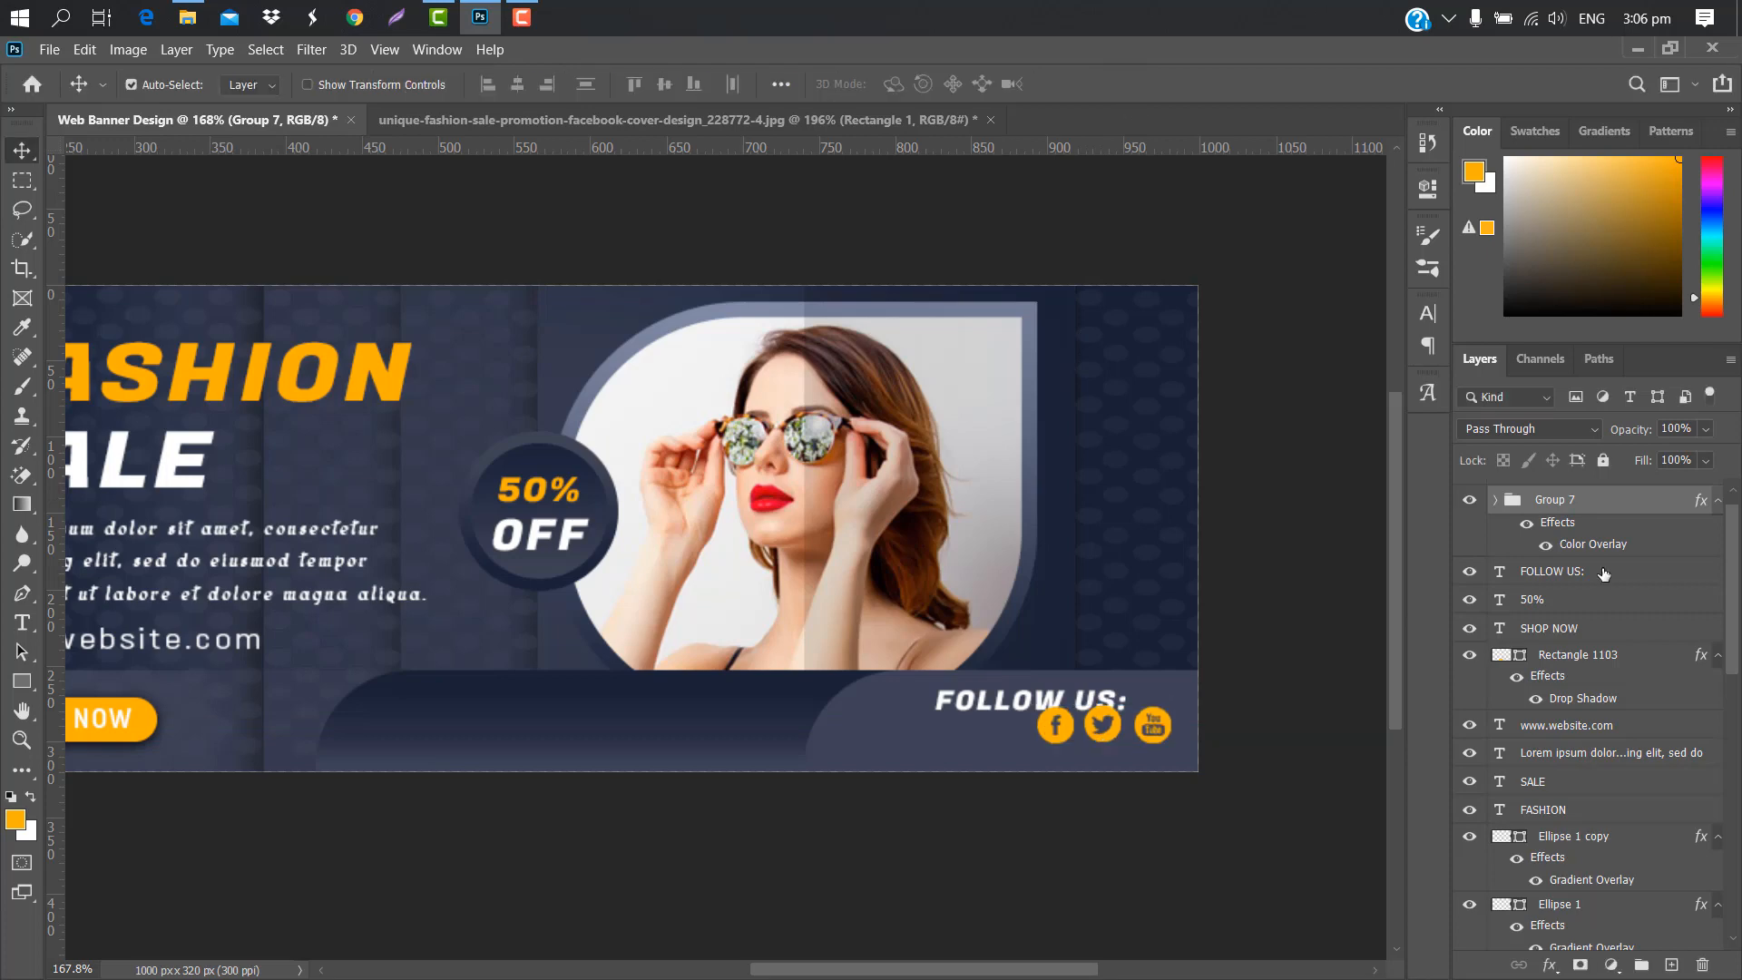
- Move the FOLLOW US: text to the left of the social icons so they form one row in the lower-right corner
{"action": "left_click", "coordinate": [1575, 582]}
{"action": "key", "text": "ctrl+t"}
{"action": "left_click_drag", "start_coordinate": [1034, 701], "coordinate": [930, 728]}
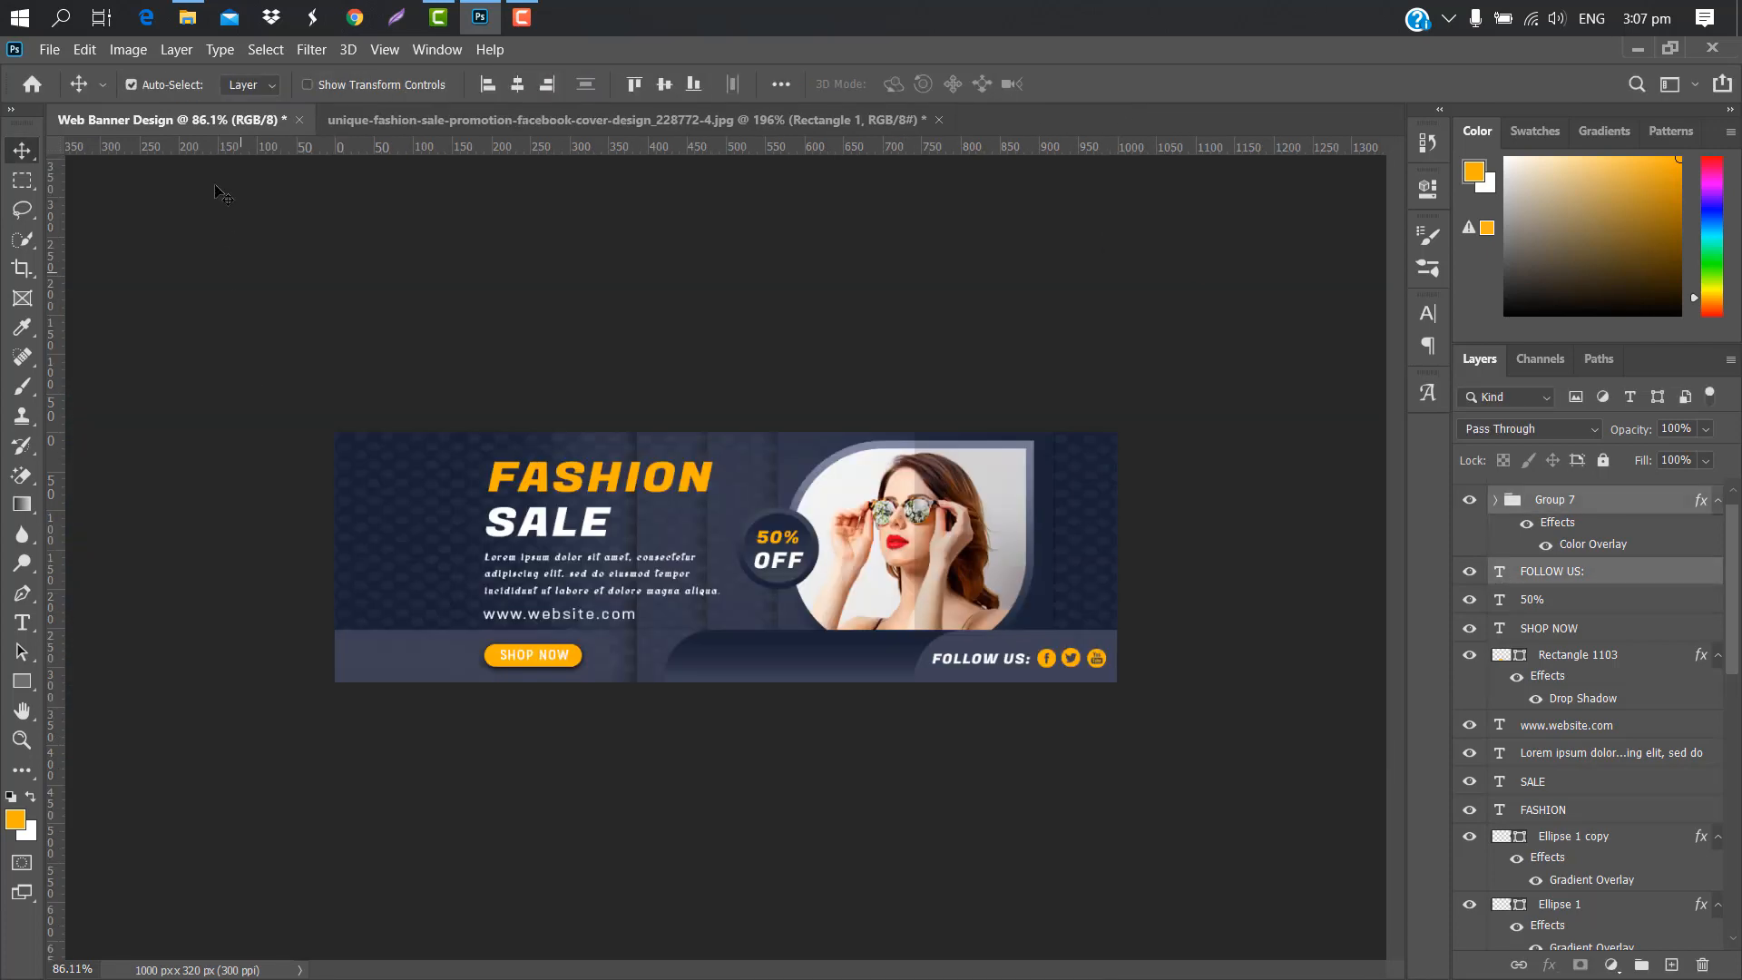
- Place the my logo png 001 image, scale it to 5% and position it in the banner's upper-left corner
{"action": "mouse_move", "coordinate": [191, 20]}
{"action": "left_click", "coordinate": [214, 114]}
{"action": "left_click", "coordinate": [918, 304]}
{"action": "left_click_drag", "start_coordinate": [918, 303], "coordinate": [516, 411]}
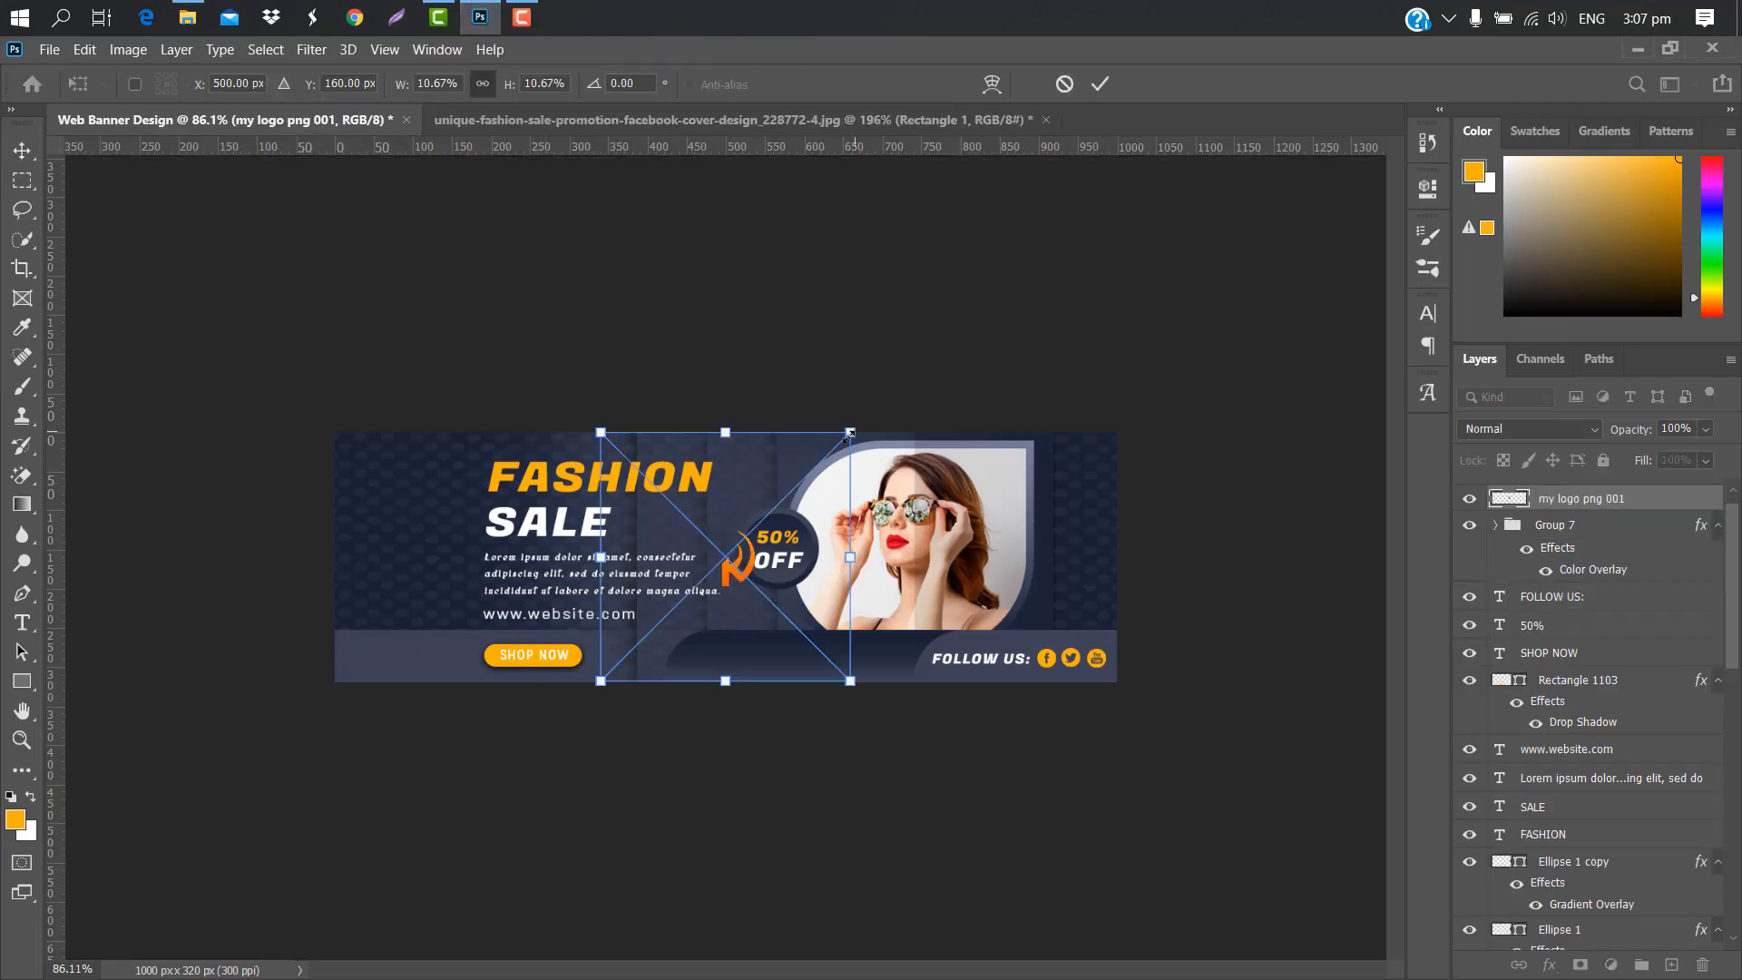
{"action": "left_click_drag", "start_coordinate": [852, 433], "coordinate": [688, 524]}
{"action": "left_click_drag", "start_coordinate": [703, 616], "coordinate": [424, 461]}
{"action": "left_click_drag", "start_coordinate": [449, 385], "coordinate": [441, 378]}
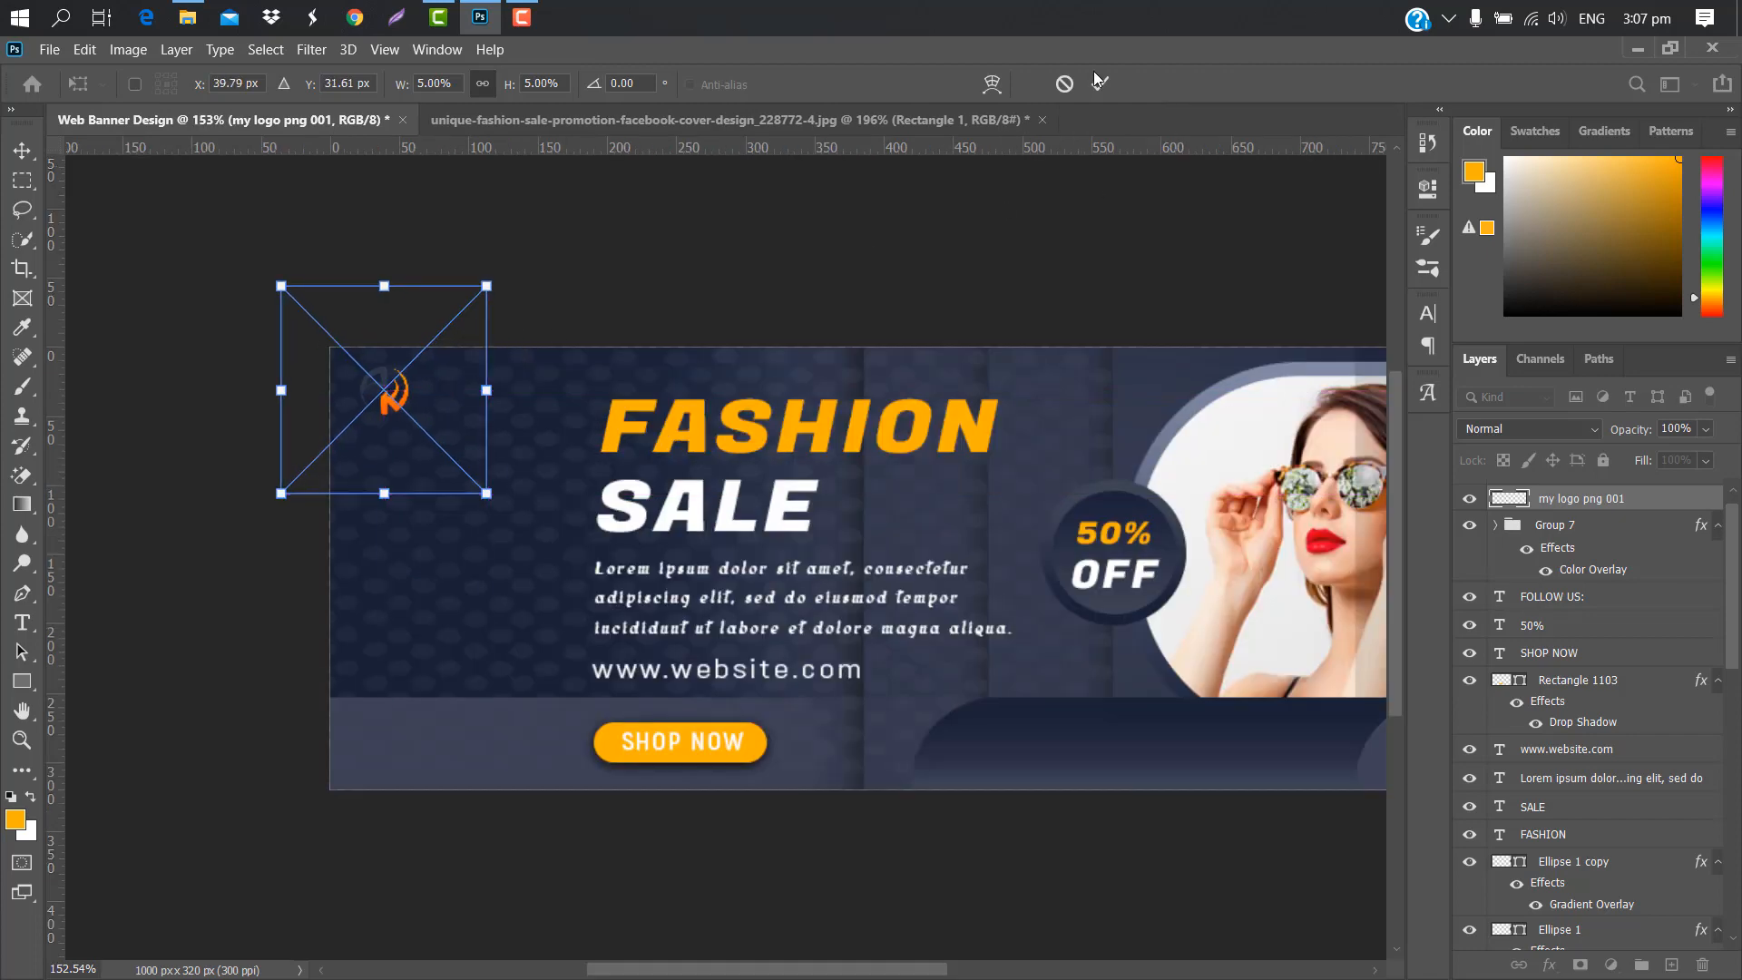
{"action": "left_click", "coordinate": [1099, 83]}
- Apply an orange Color Overlay at 100% opacity to the logo layer
{"action": "double_click", "coordinate": [1524, 494]}
{"action": "left_click", "coordinate": [1020, 363]}
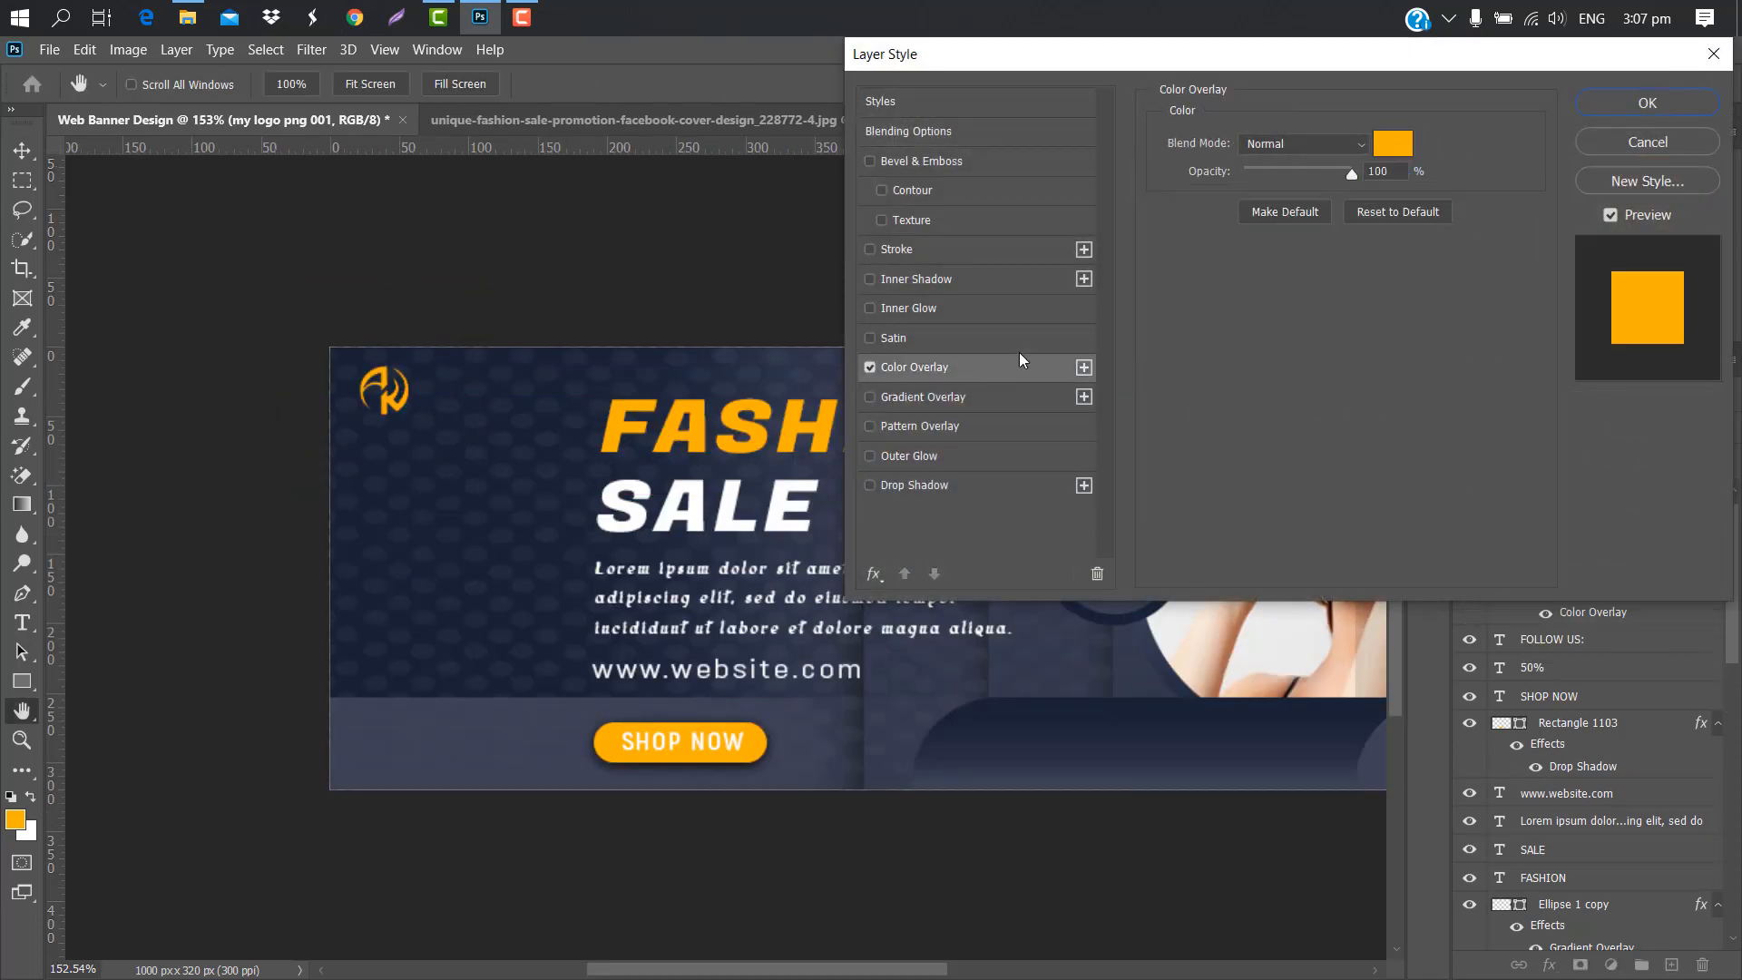
{"action": "left_click", "coordinate": [1646, 104]}
- Add a GRAPHIC CREATION text layer to the right of the logo
{"action": "left_click", "coordinate": [27, 621]}
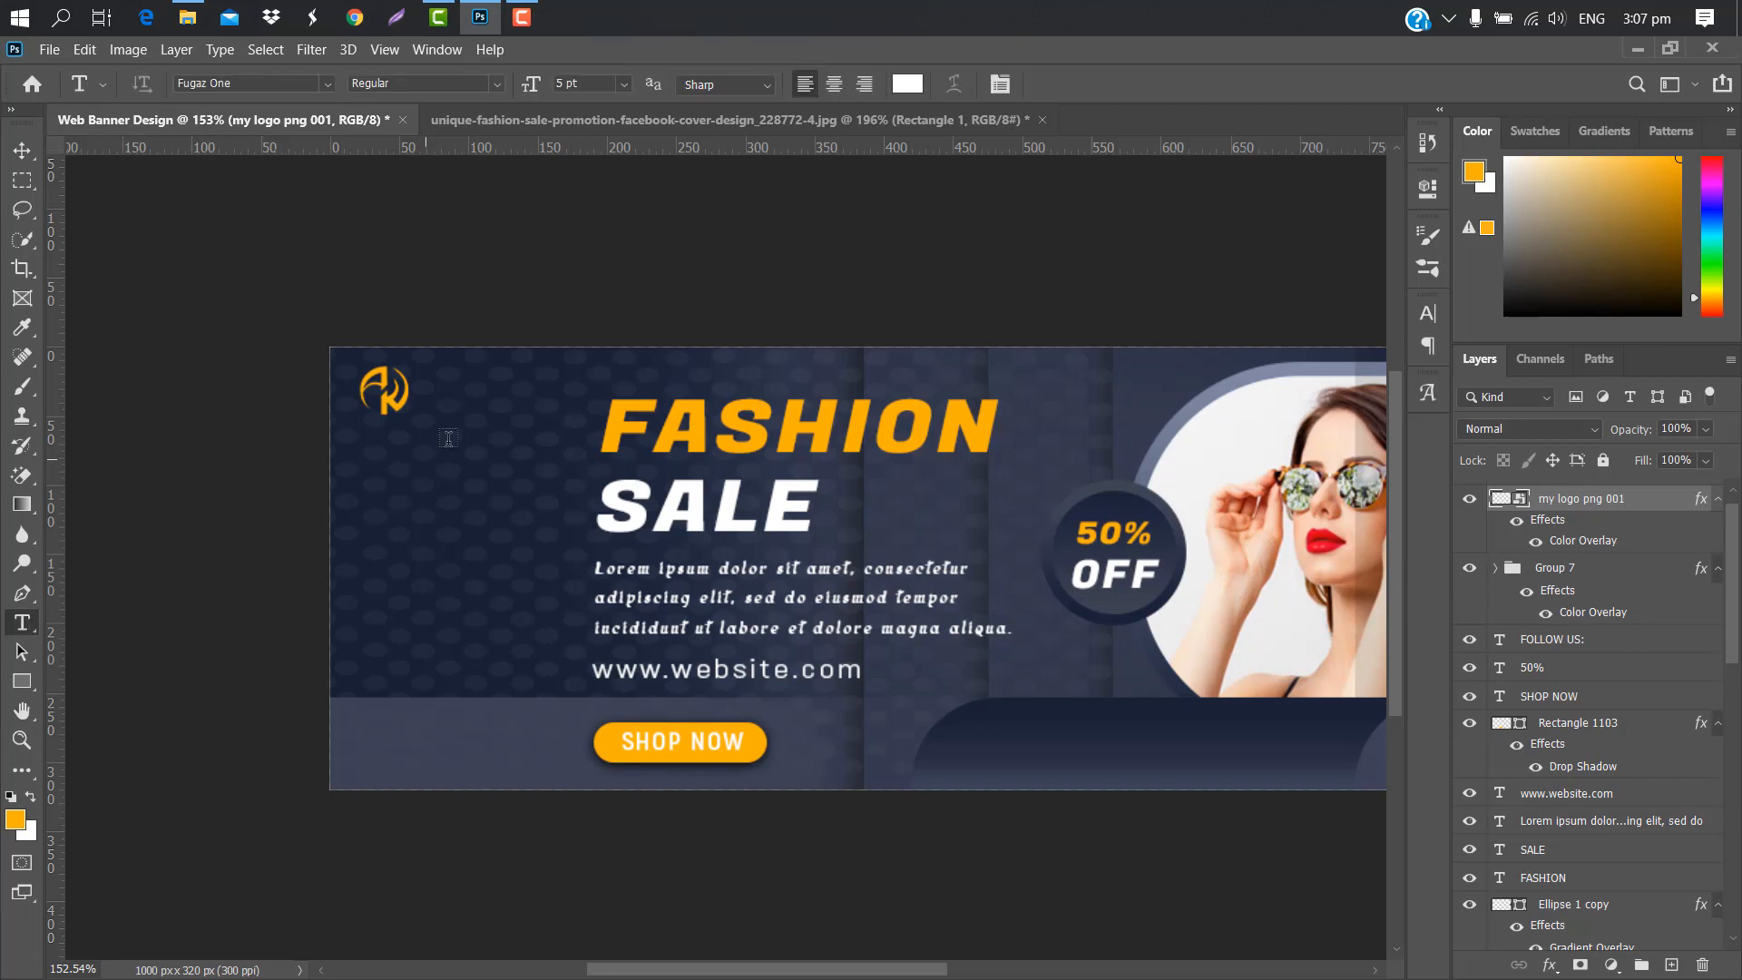
{"action": "left_click", "coordinate": [436, 389]}
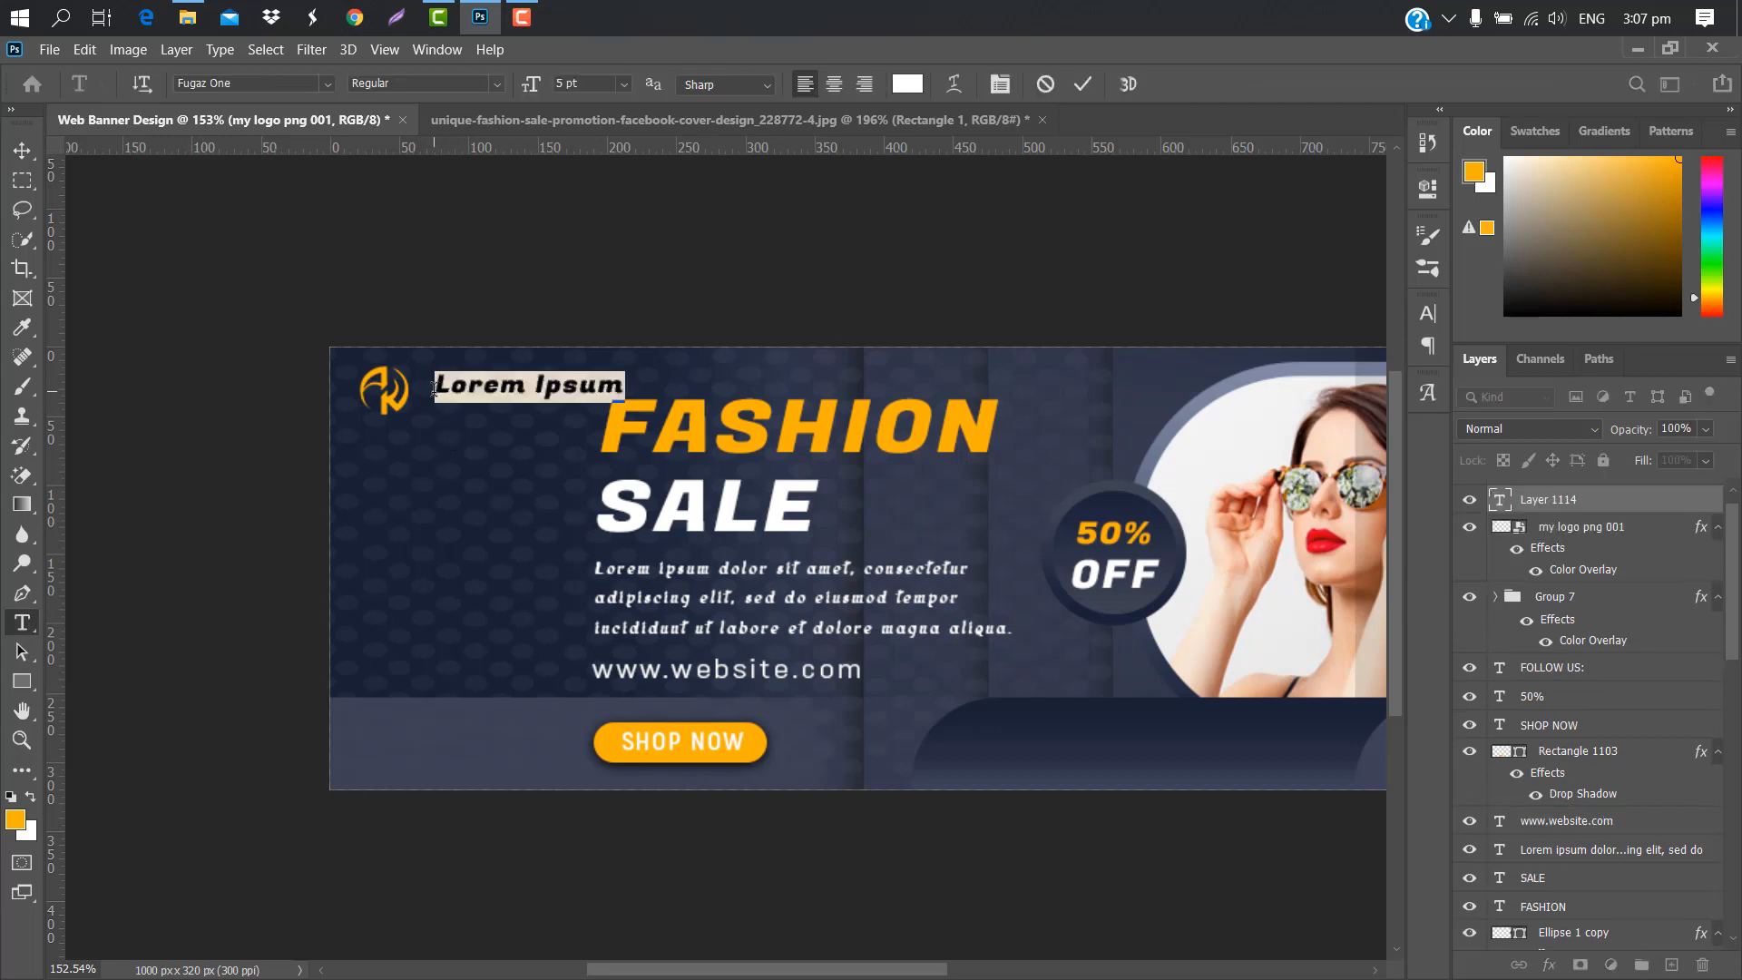
{"action": "type", "text": "GRAPHIC CR"}
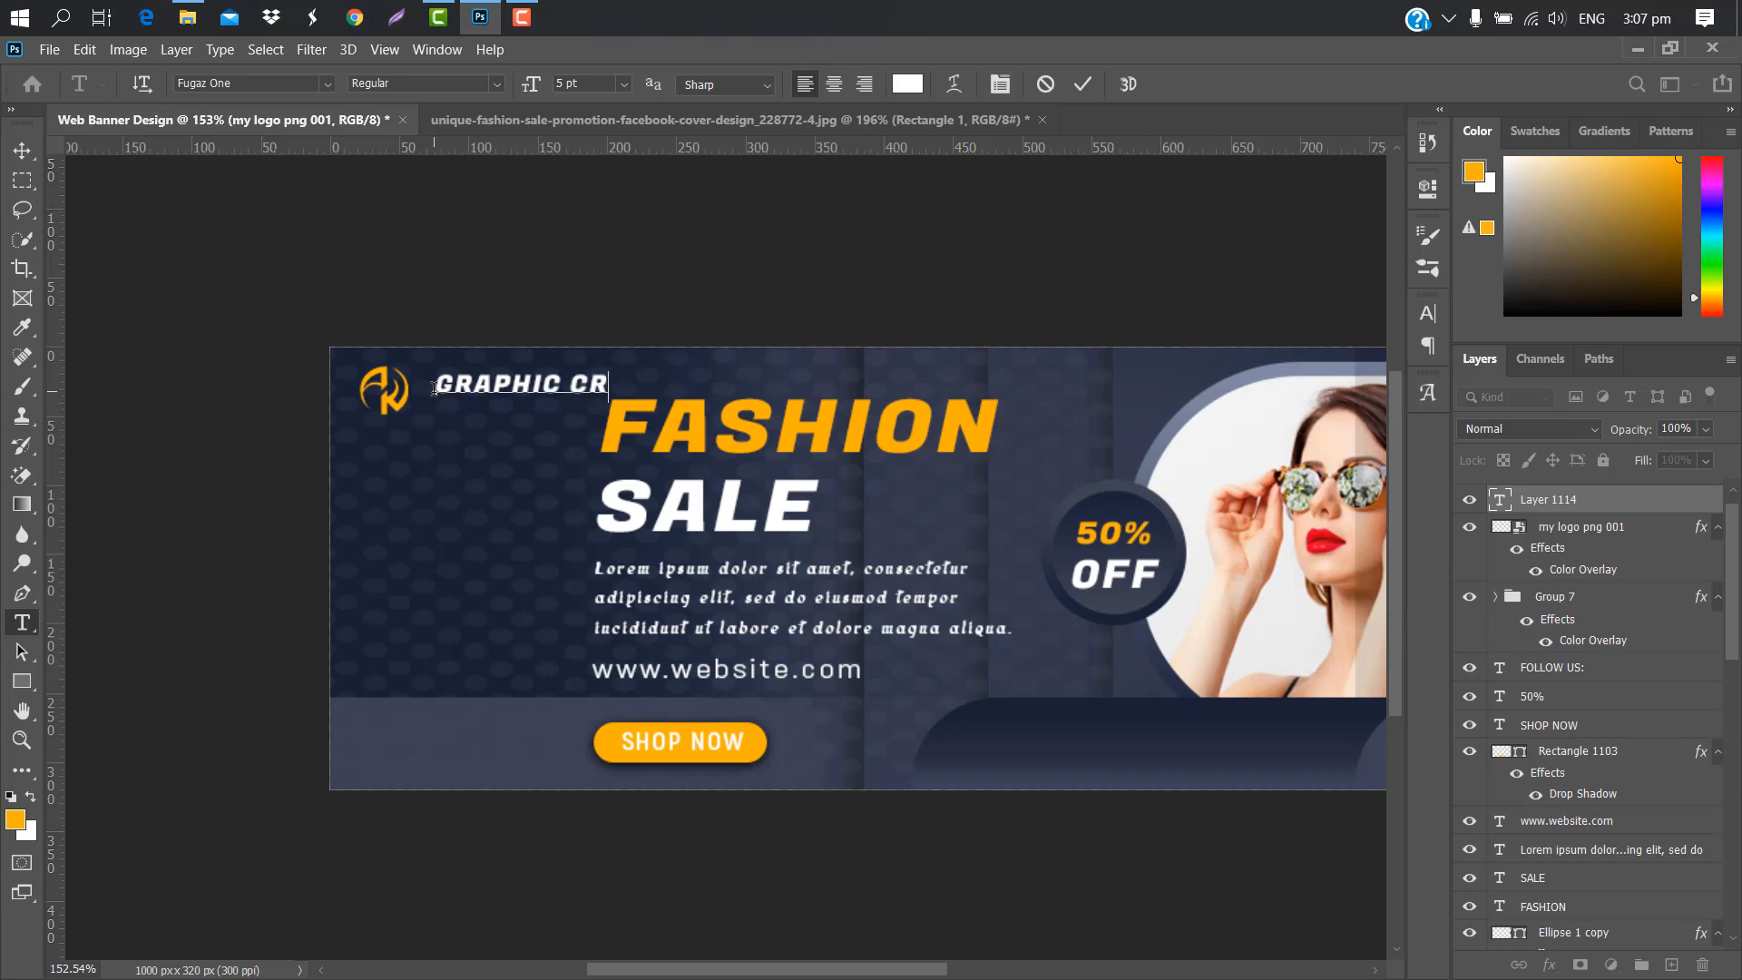
{"action": "type", "text": "EATION"}
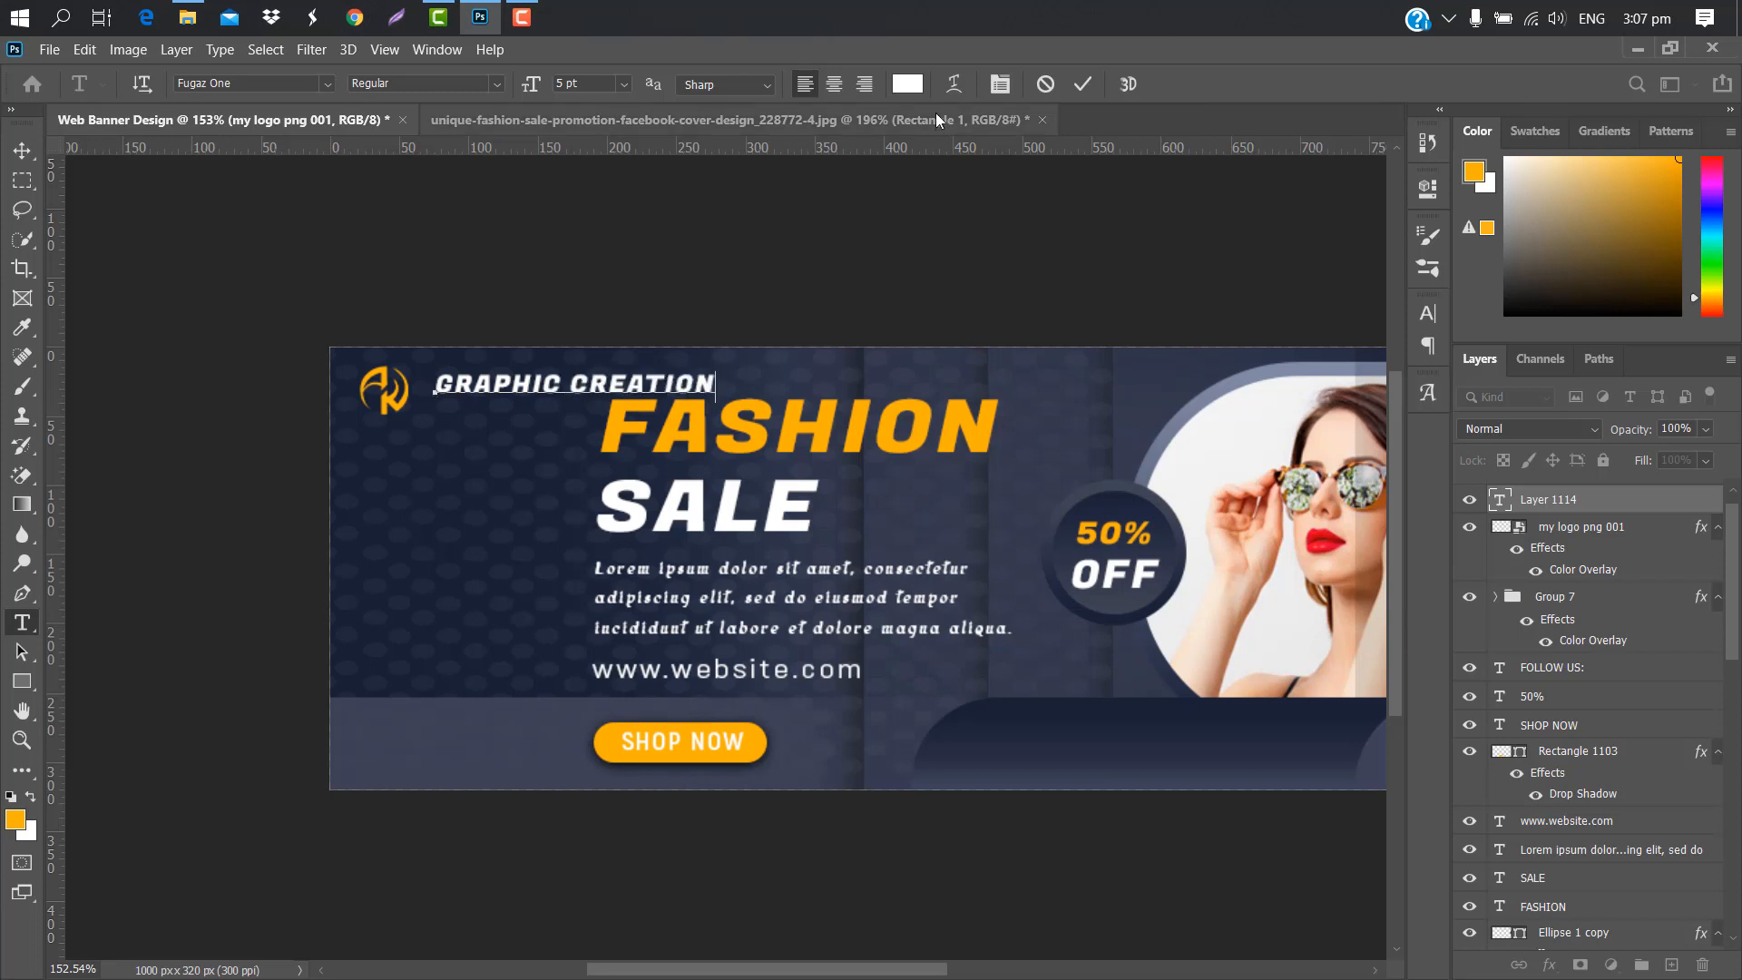
{"action": "left_click", "coordinate": [1080, 82]}
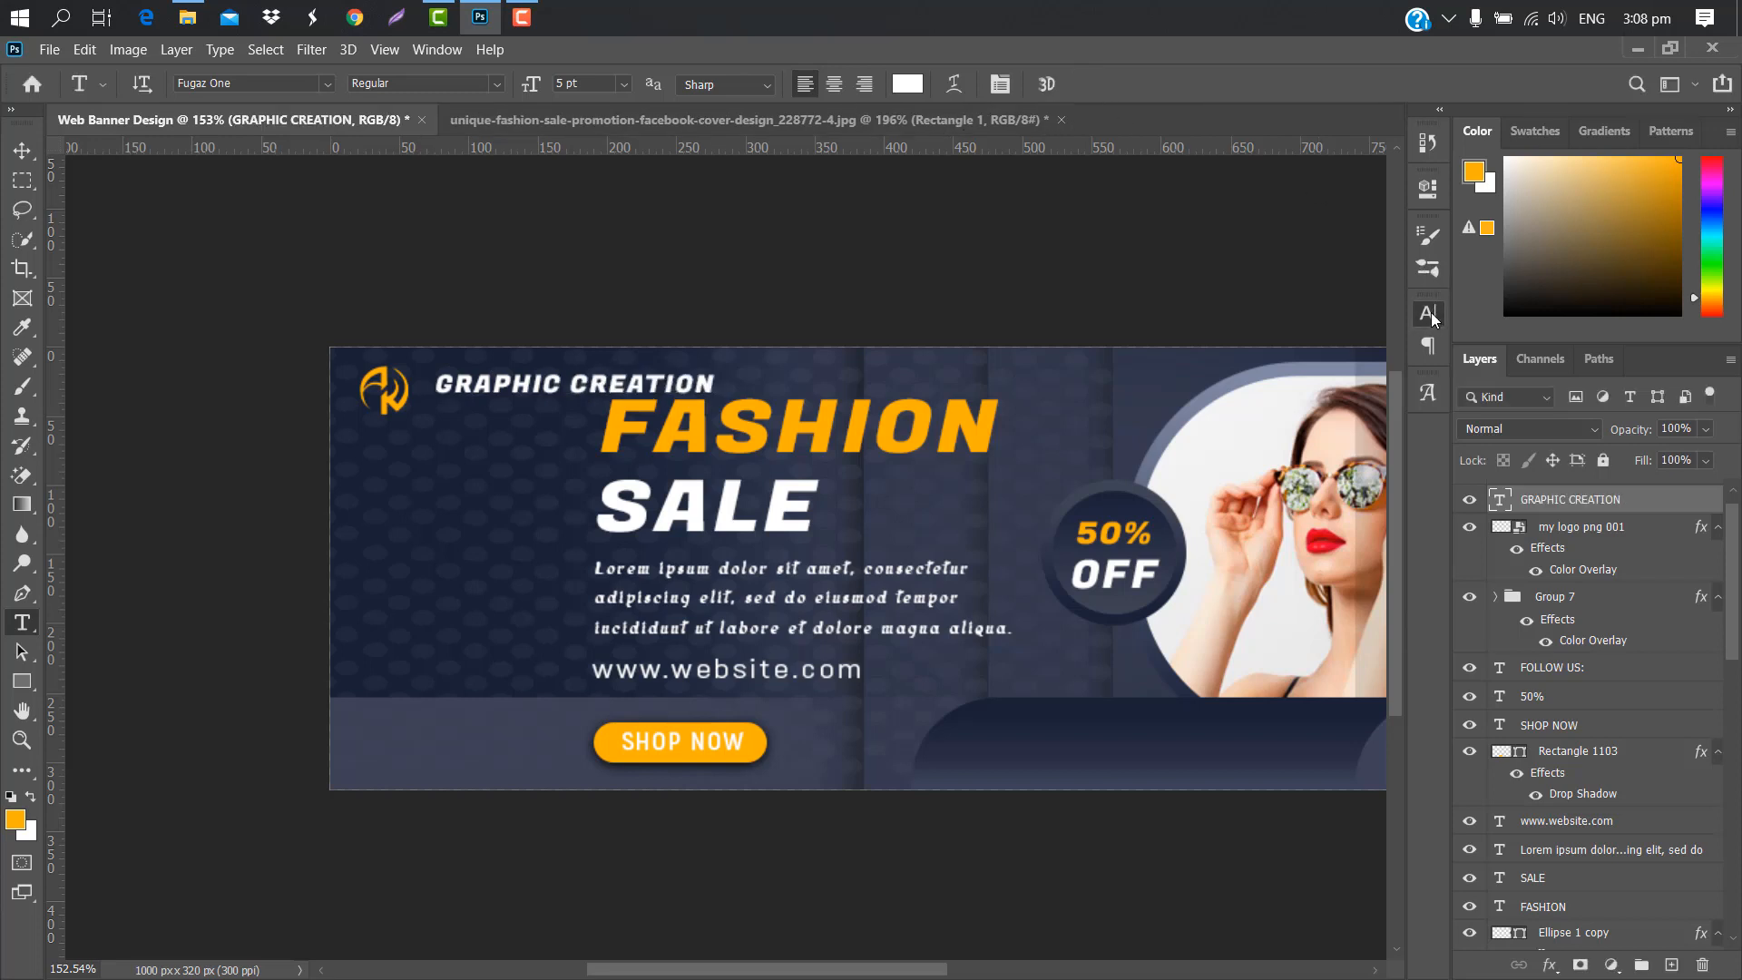
- Set the GRAPHIC CREATION text to Akrobat Bold with a horizontal scale of 84%
{"action": "left_click", "coordinate": [1429, 312]}
{"action": "left_click", "coordinate": [1294, 345]}
{"action": "left_click", "coordinate": [1253, 436]}
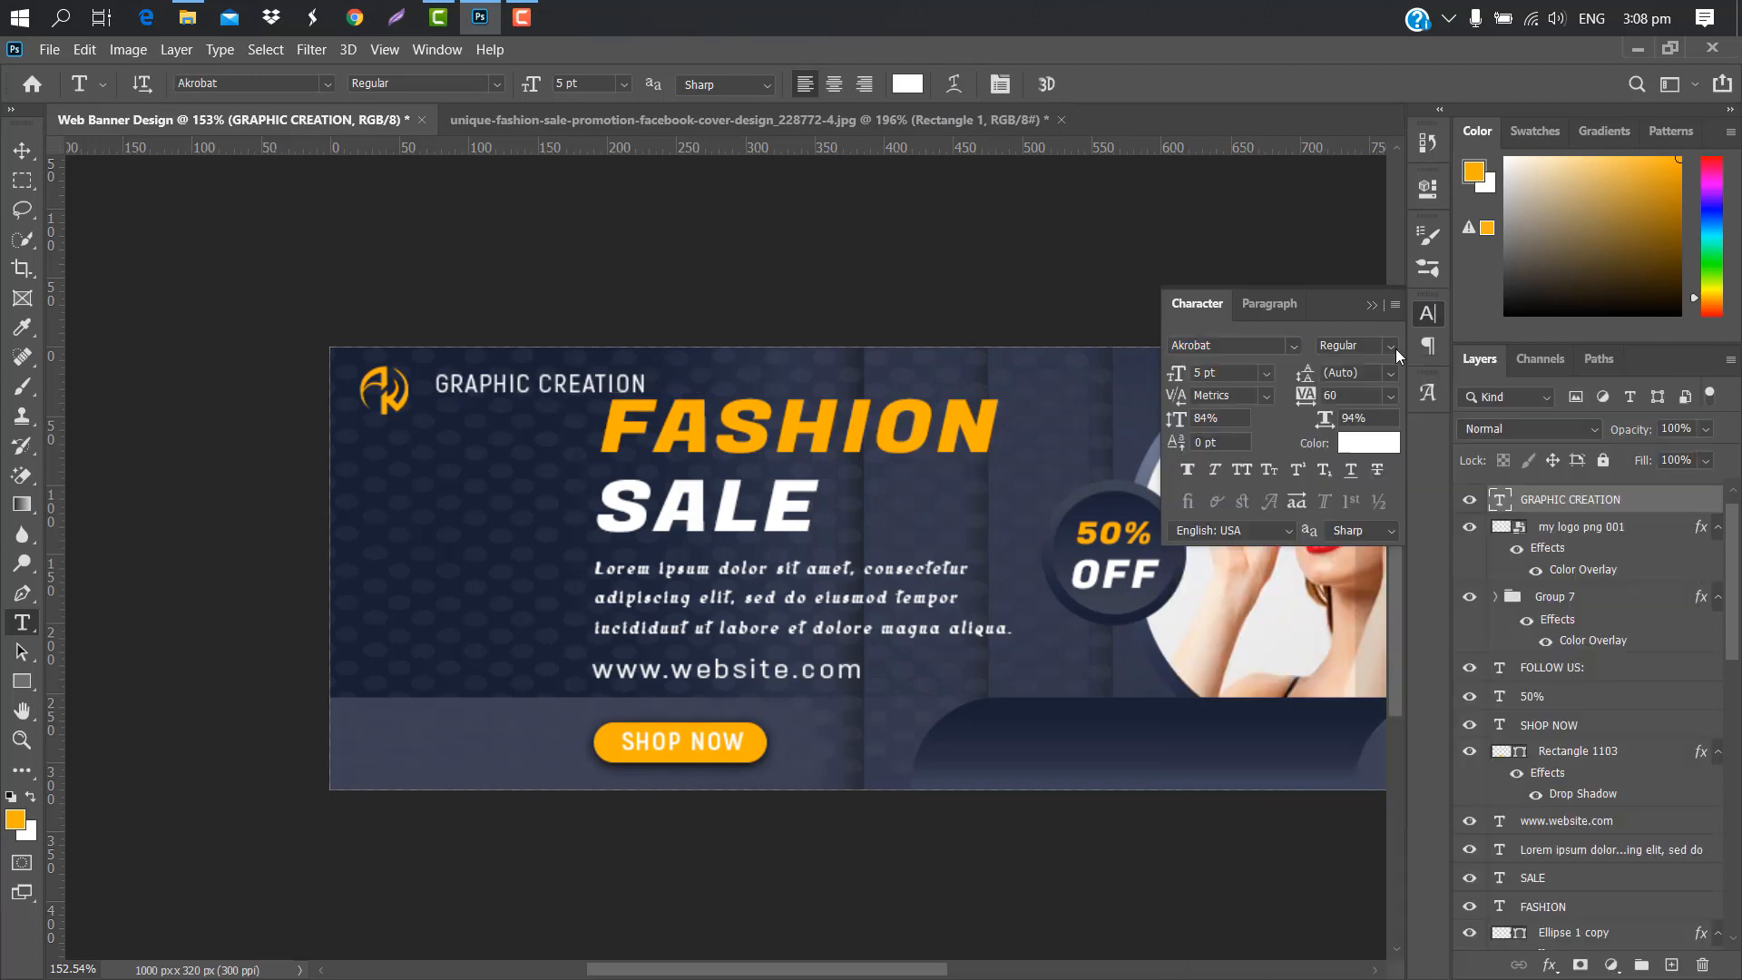
{"action": "left_click", "coordinate": [1389, 345]}
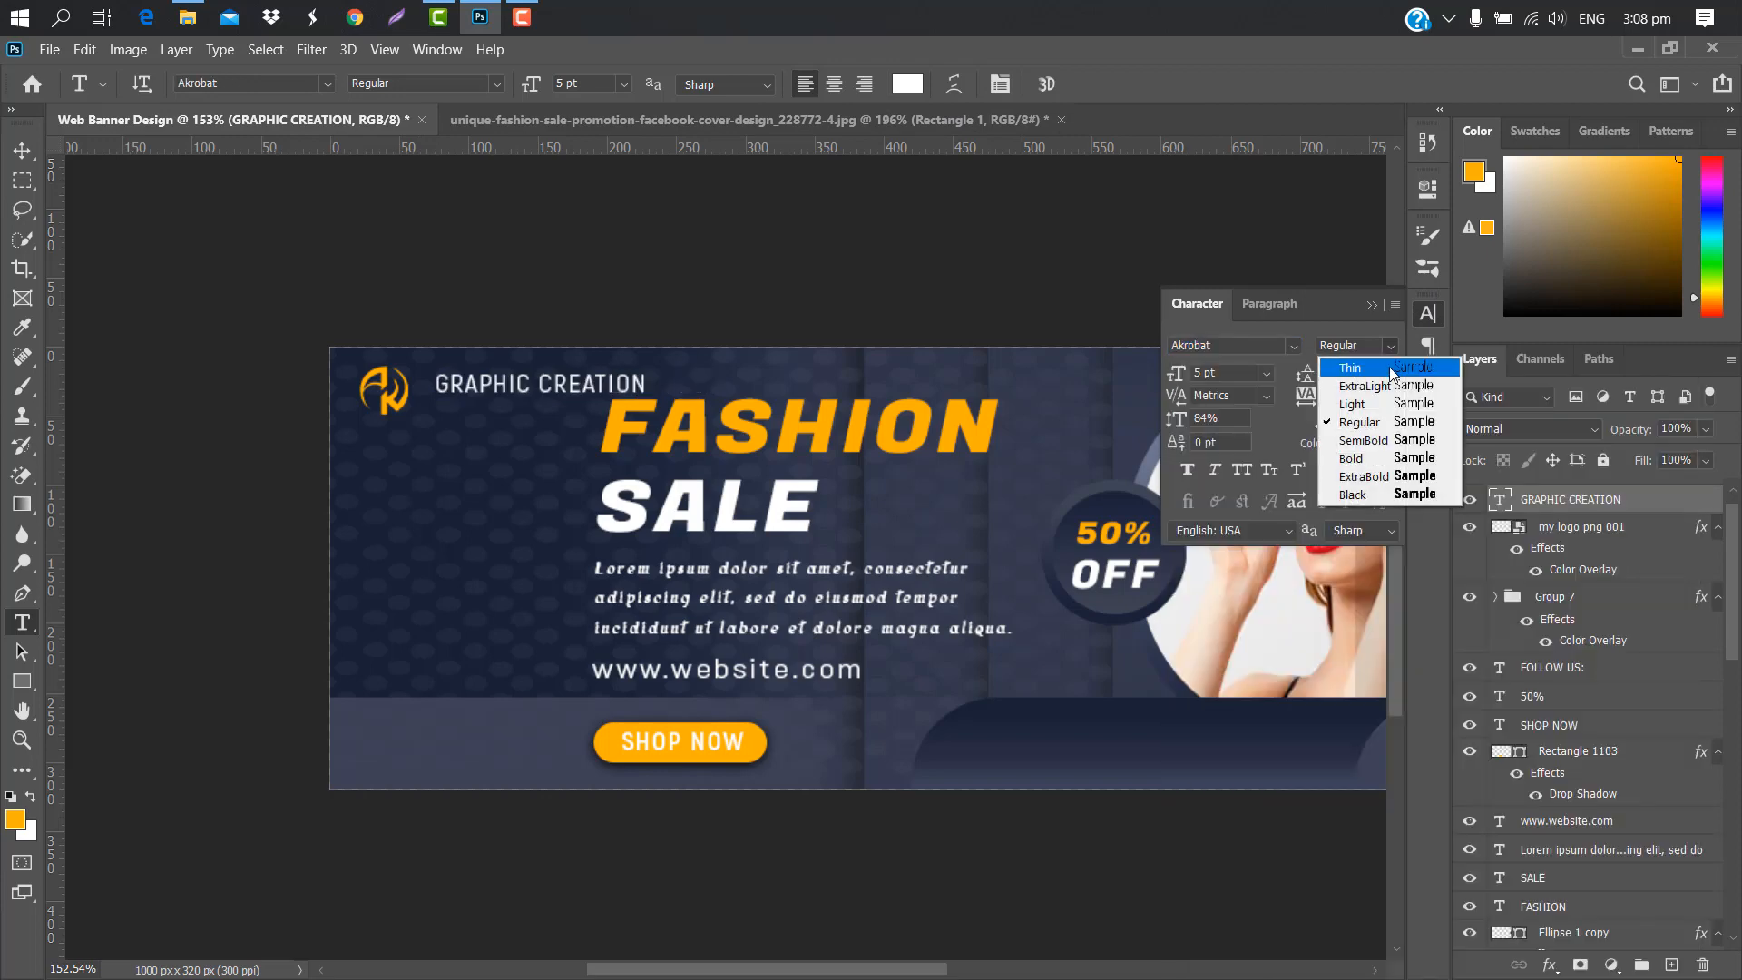
{"action": "left_click", "coordinate": [1367, 456]}
{"action": "left_click_drag", "start_coordinate": [1334, 428], "coordinate": [1325, 429]}
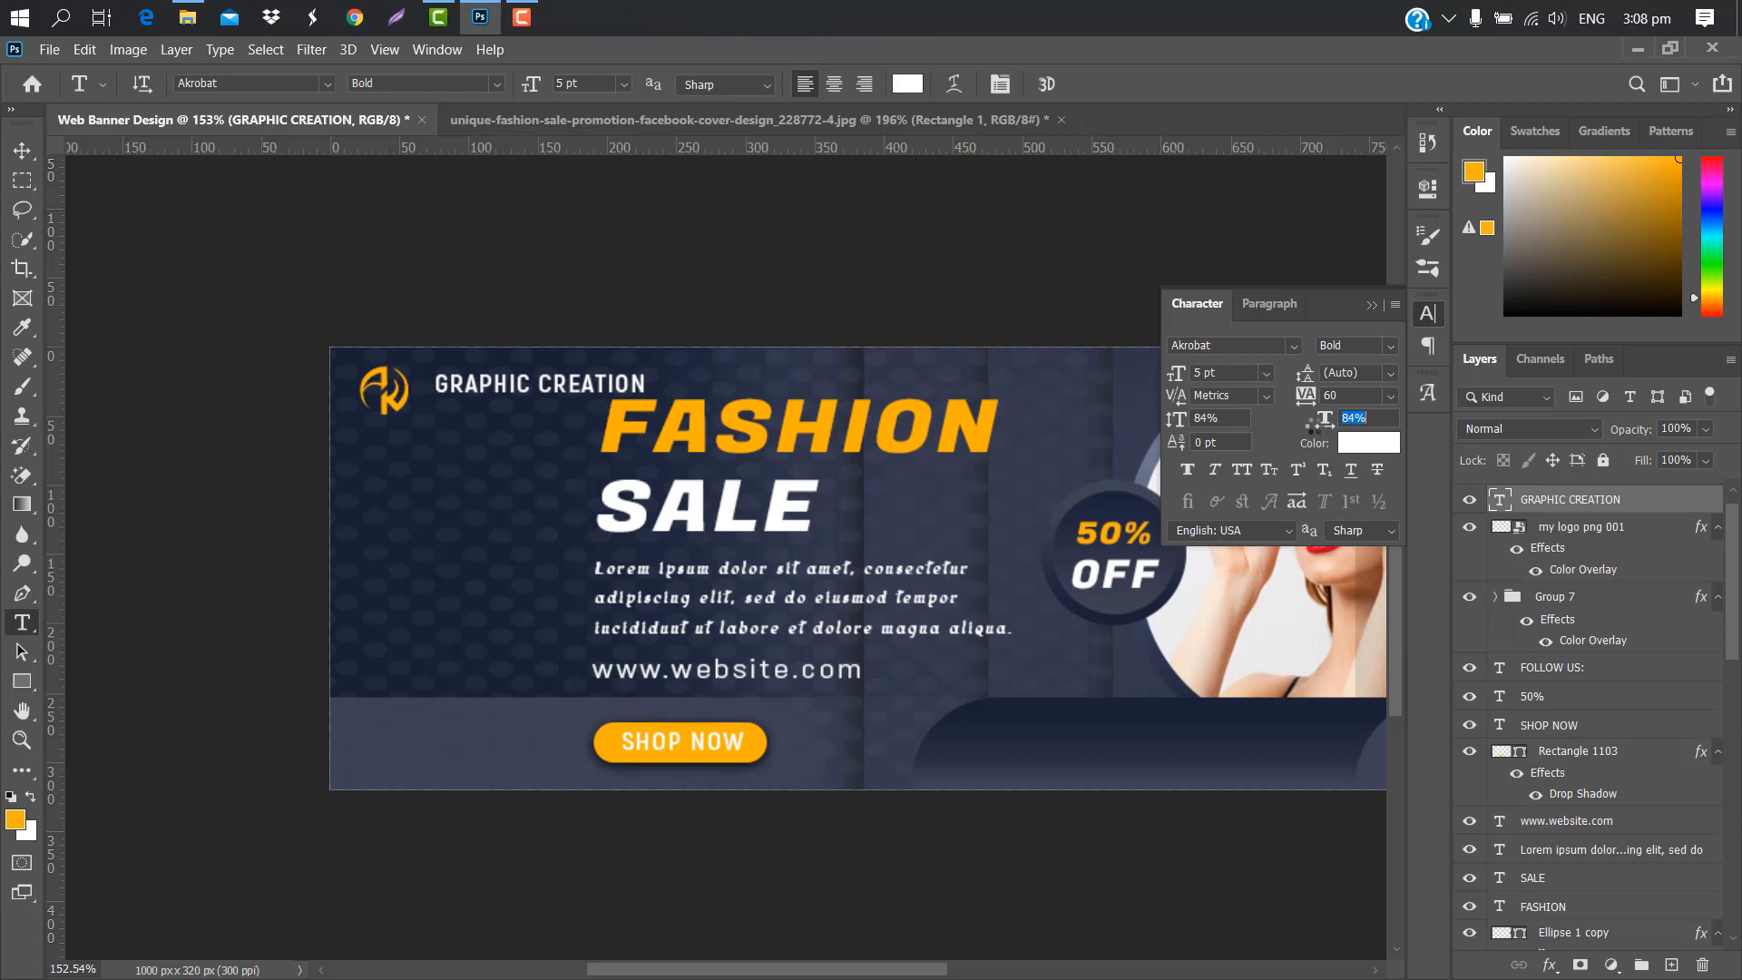
{"action": "left_click", "coordinate": [1371, 305]}
- Scale the GRAPHIC CREATION text down to about 4.54 pt and move it closer to the logo
{"action": "key", "text": "ctrl+t"}
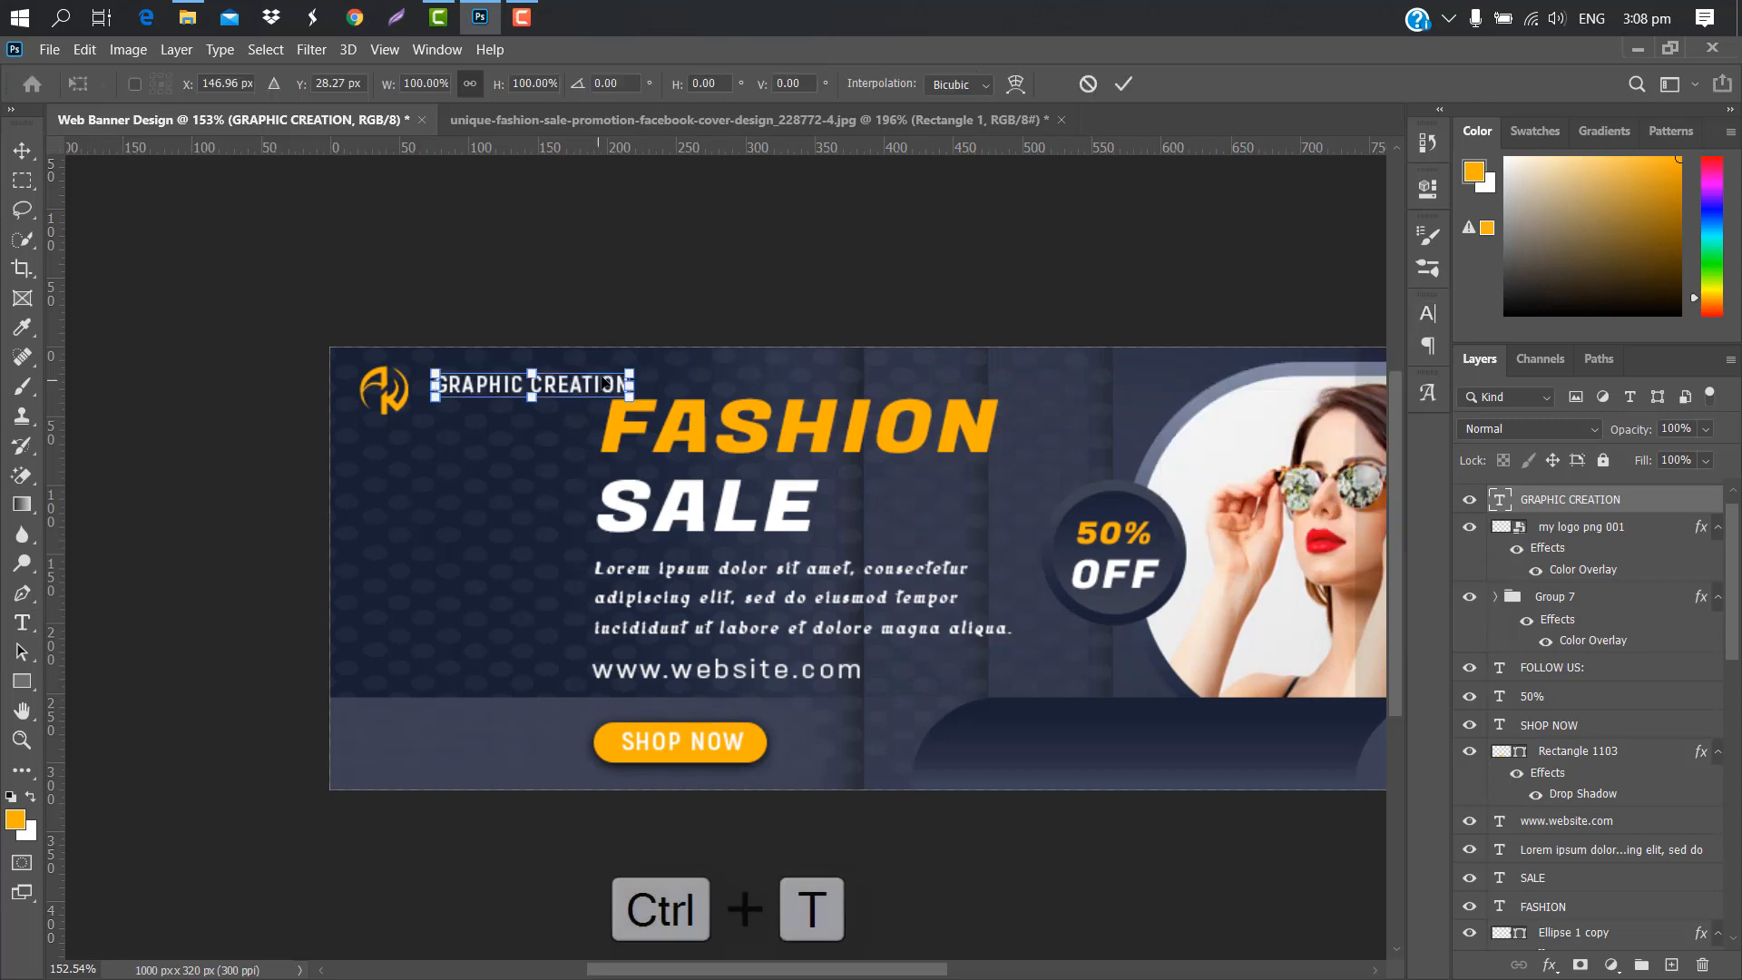
{"action": "left_click_drag", "start_coordinate": [617, 388], "coordinate": [606, 381]}
{"action": "left_click", "coordinate": [1130, 85]}
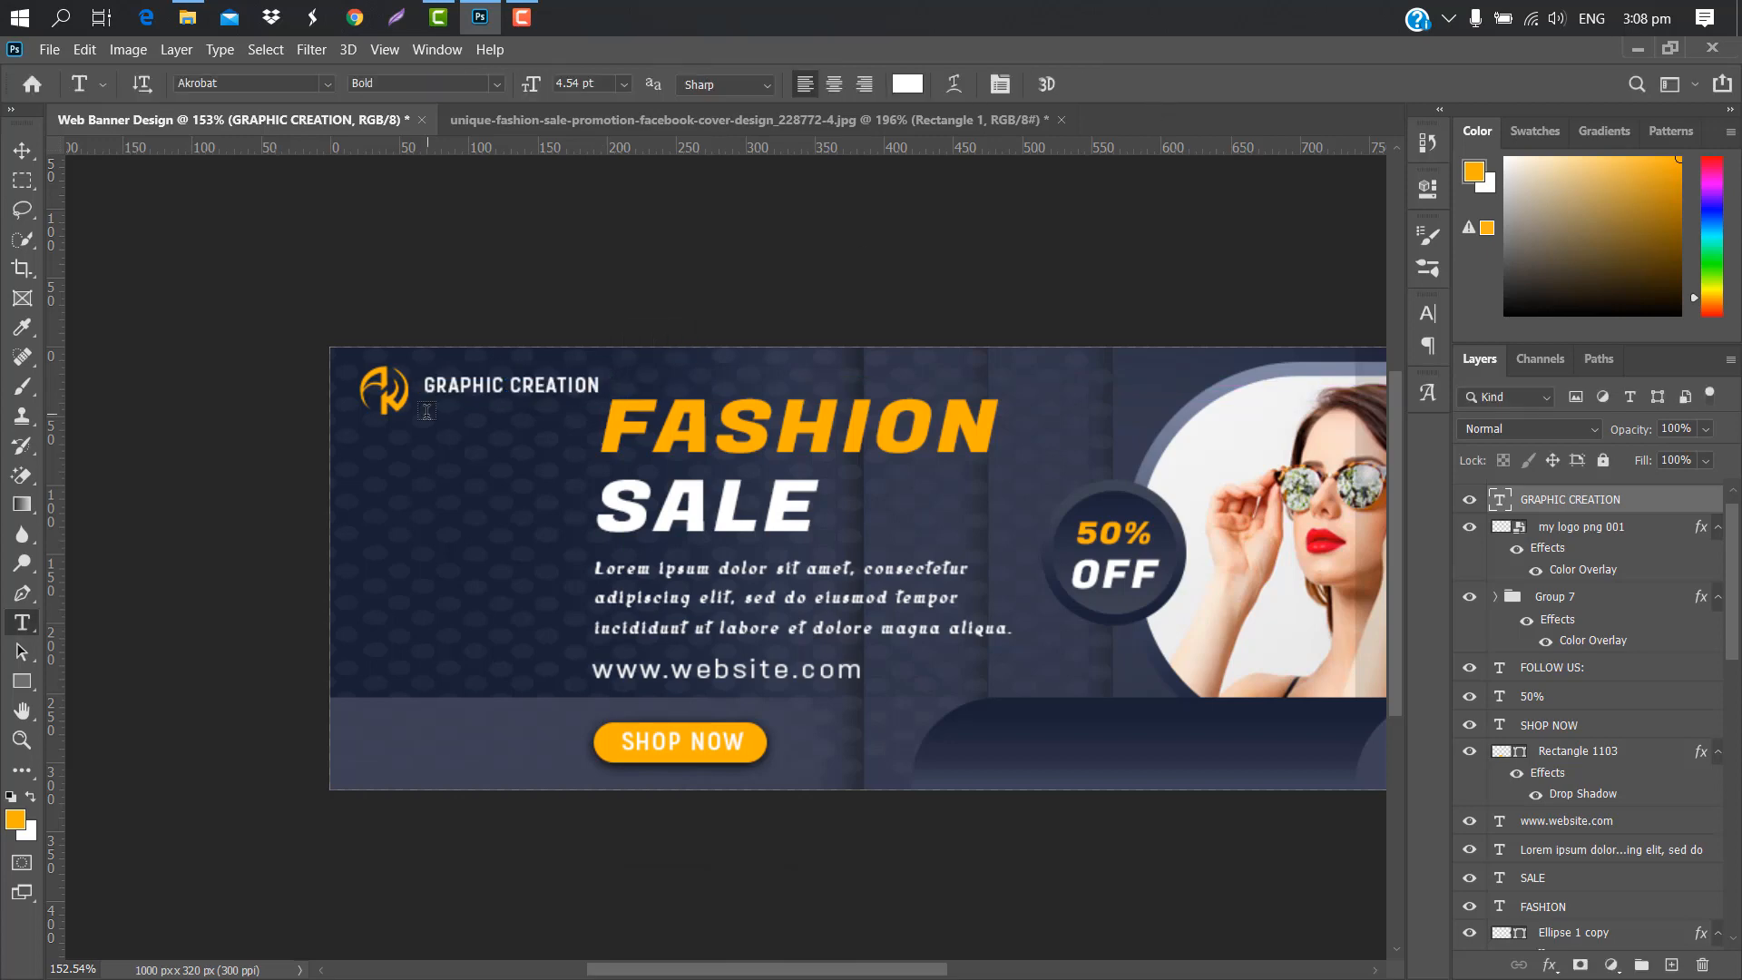
- Add a FREE GRAPHIC DESIGN TUTORIAL tagline directly below the GRAPHIC CREATION text
{"action": "left_click", "coordinate": [415, 419]}
{"action": "key", "text": "BackSpace"}
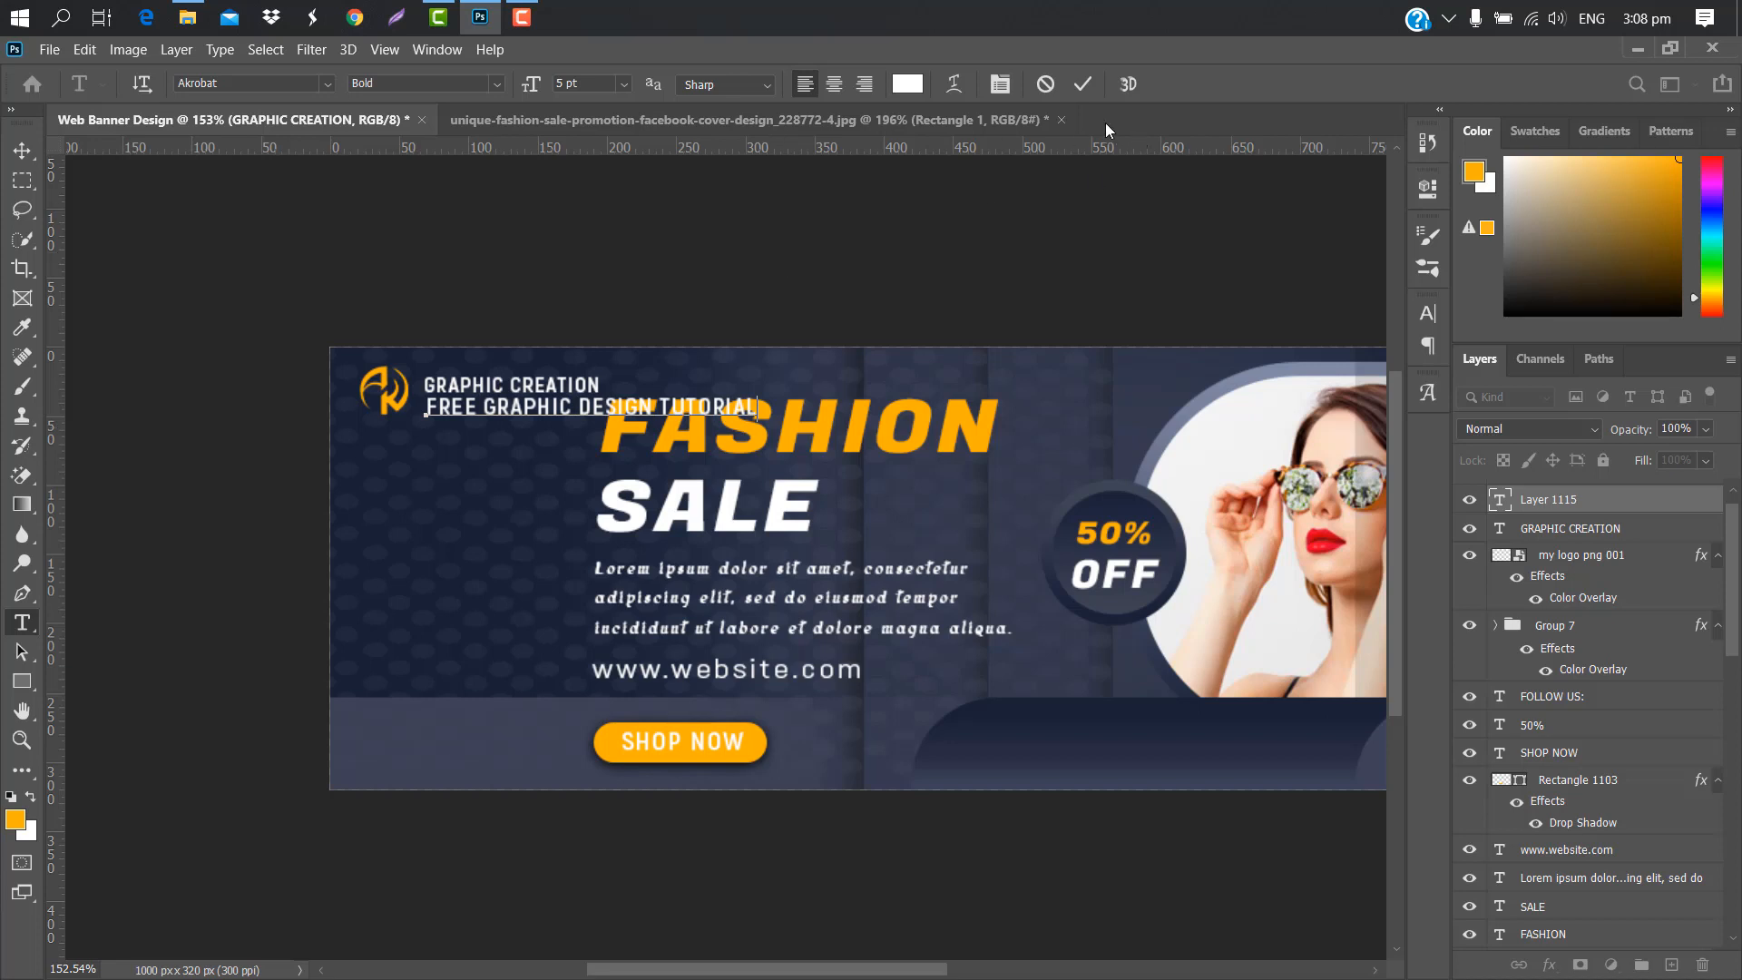
{"action": "left_click", "coordinate": [1083, 84]}
- Set the tagline to Akrobat Regular with tracking 20, vertical scale 63% and horizontal scale 69%
{"action": "left_click", "coordinate": [1426, 314]}
{"action": "left_click", "coordinate": [1390, 345]}
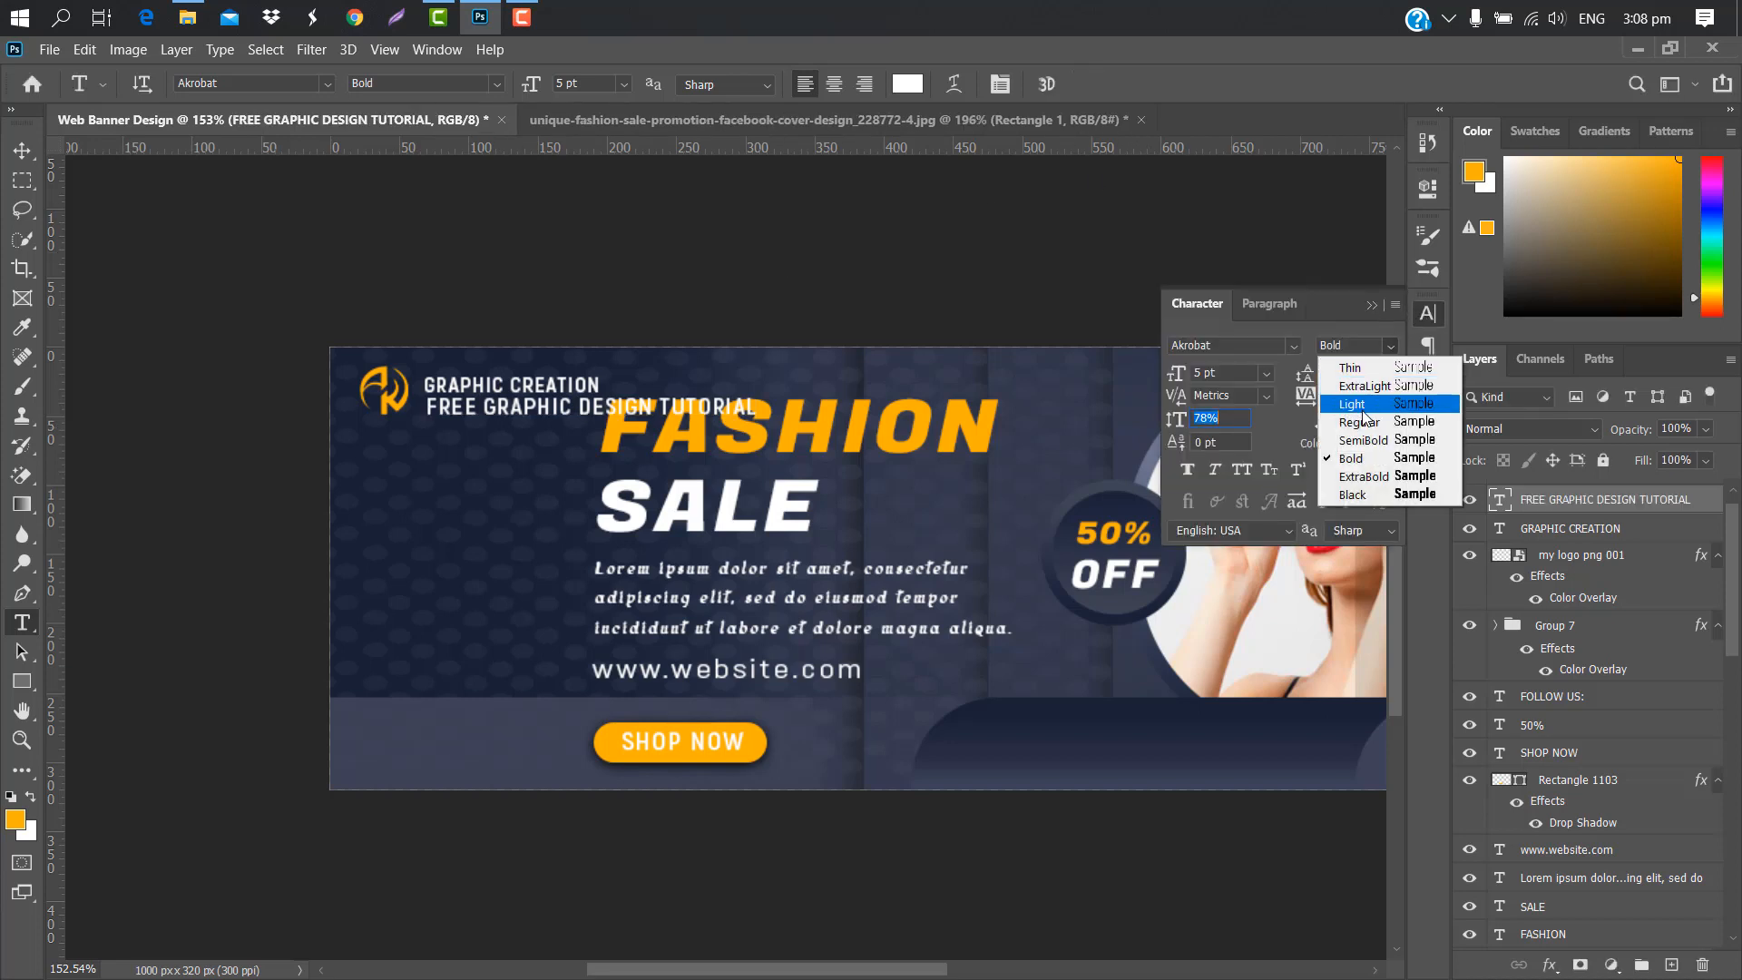
{"action": "left_click", "coordinate": [1361, 421]}
{"action": "type", "text": "40"}
{"action": "key", "text": "BackSpace"}
{"action": "key", "text": "BackSpace"}
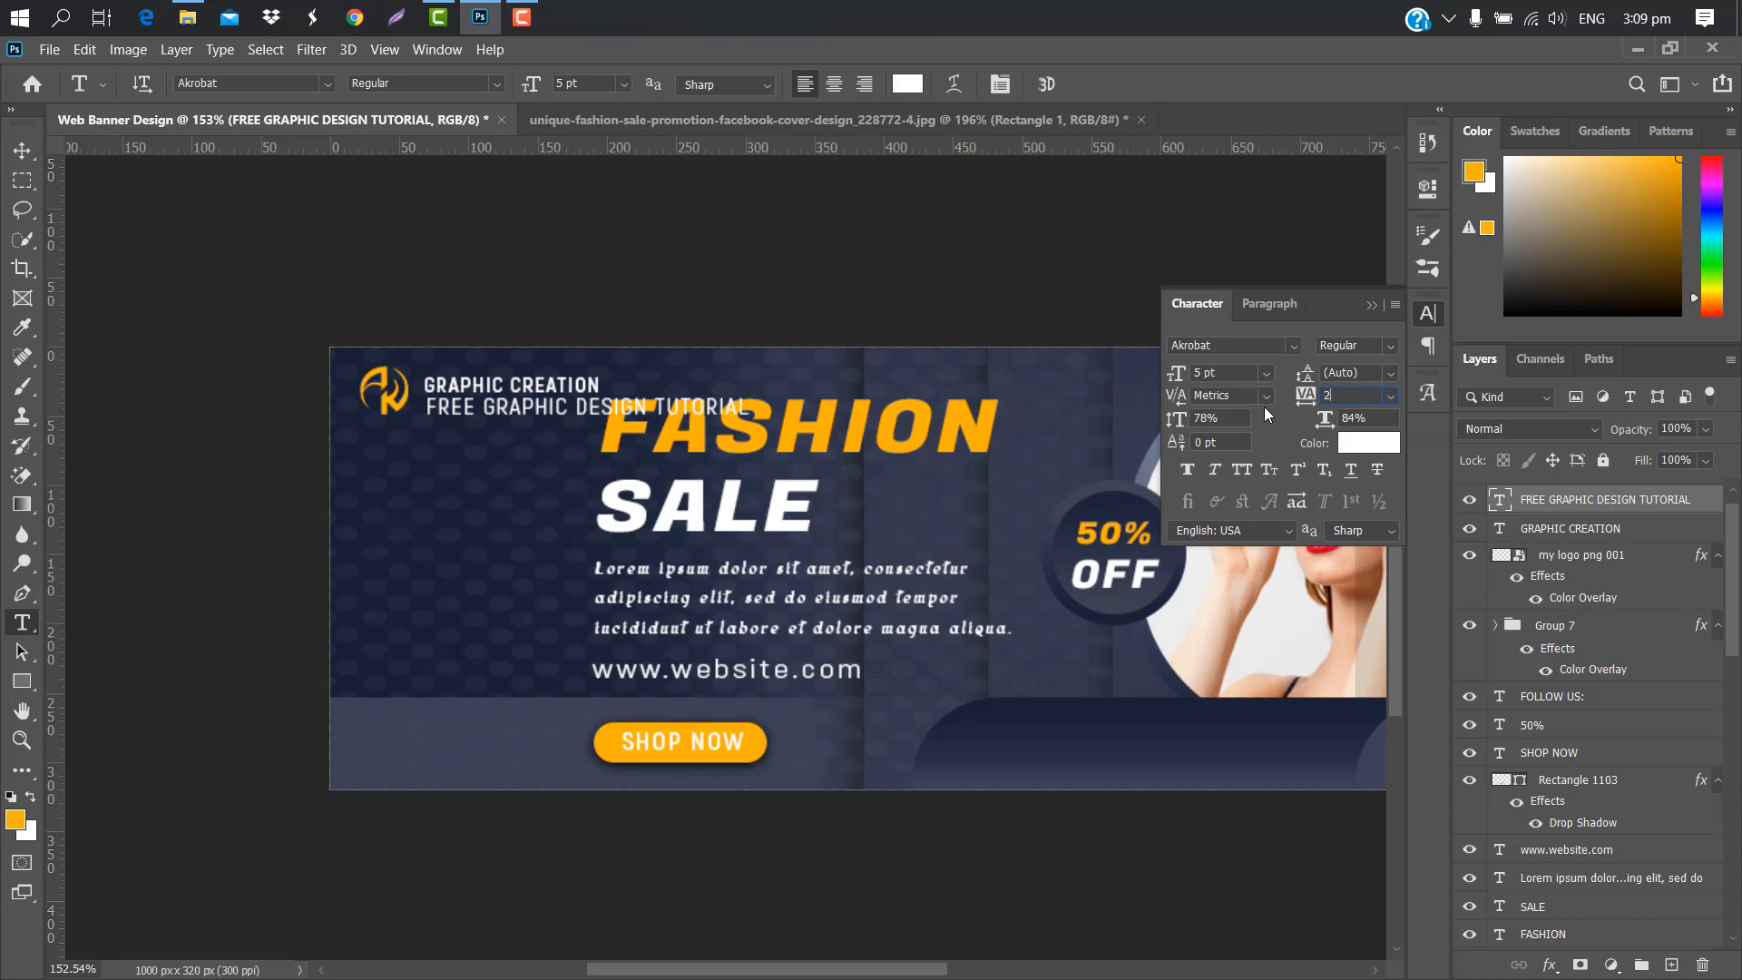
{"action": "type", "text": "20"}
{"action": "key", "text": "Return"}
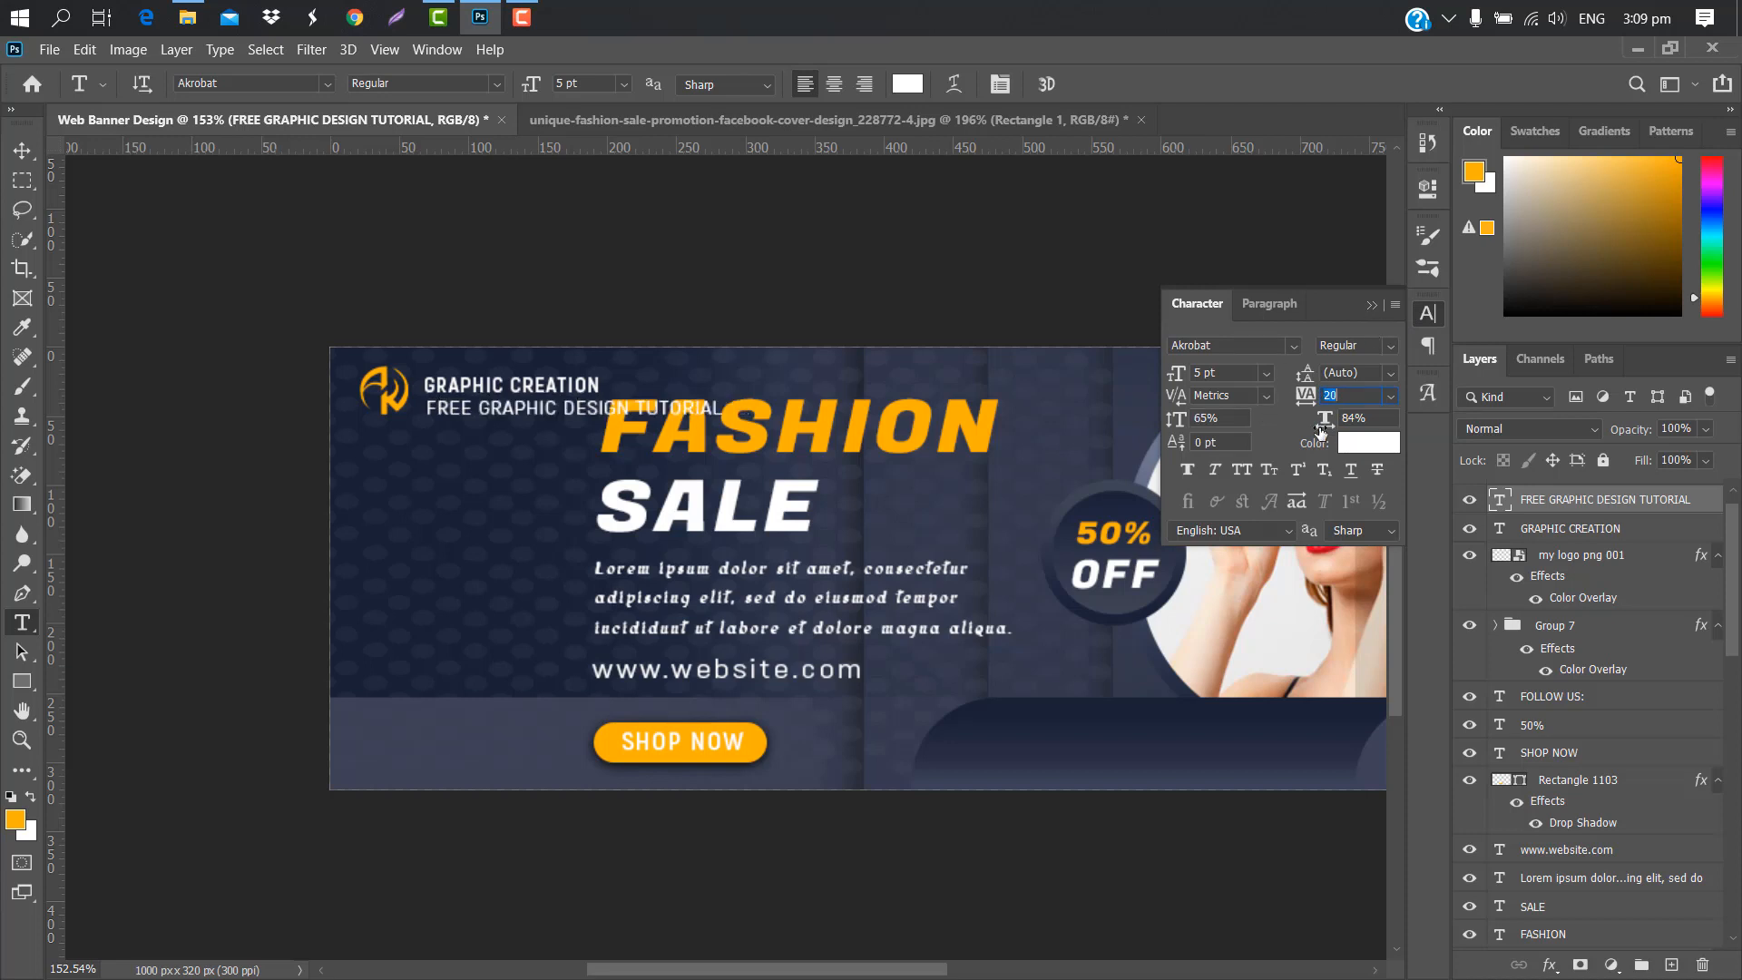
{"action": "left_click_drag", "start_coordinate": [1322, 427], "coordinate": [1309, 430]}
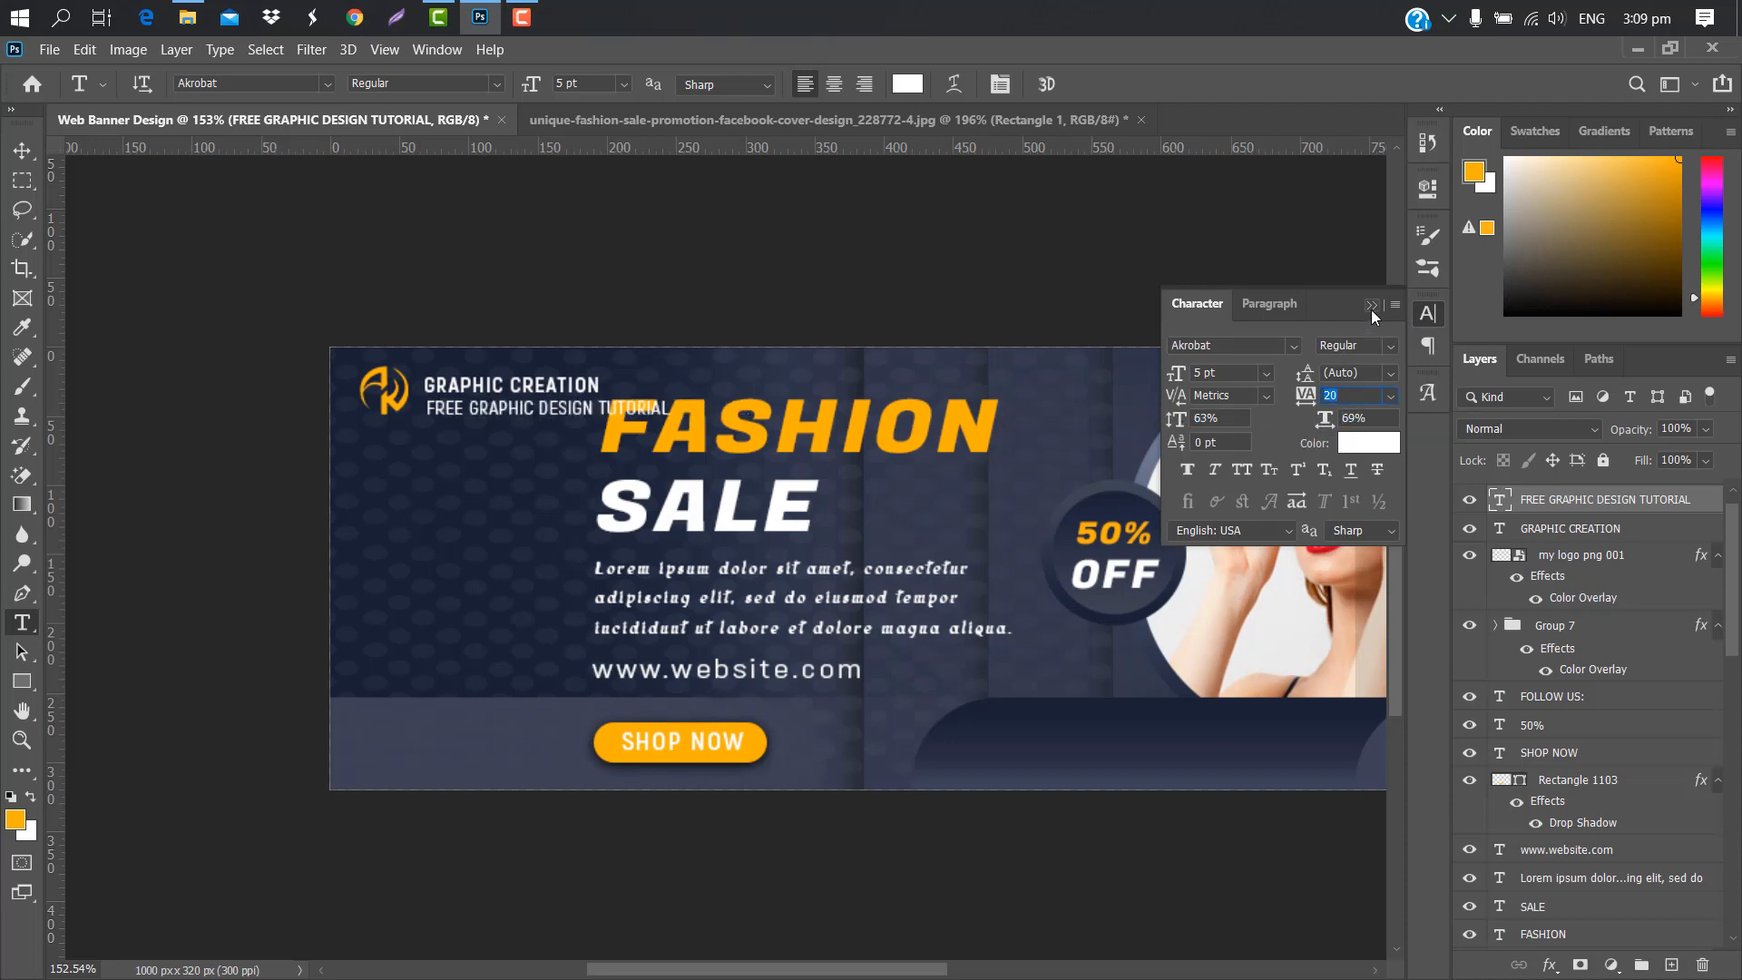
{"action": "left_click", "coordinate": [1371, 306]}
- Scale the tagline to about 71.89% so it matches the width of GRAPHIC CREATION and sits just beneath it
{"action": "key", "text": "ctrl+t"}
{"action": "left_click_drag", "start_coordinate": [673, 410], "coordinate": [603, 402]}
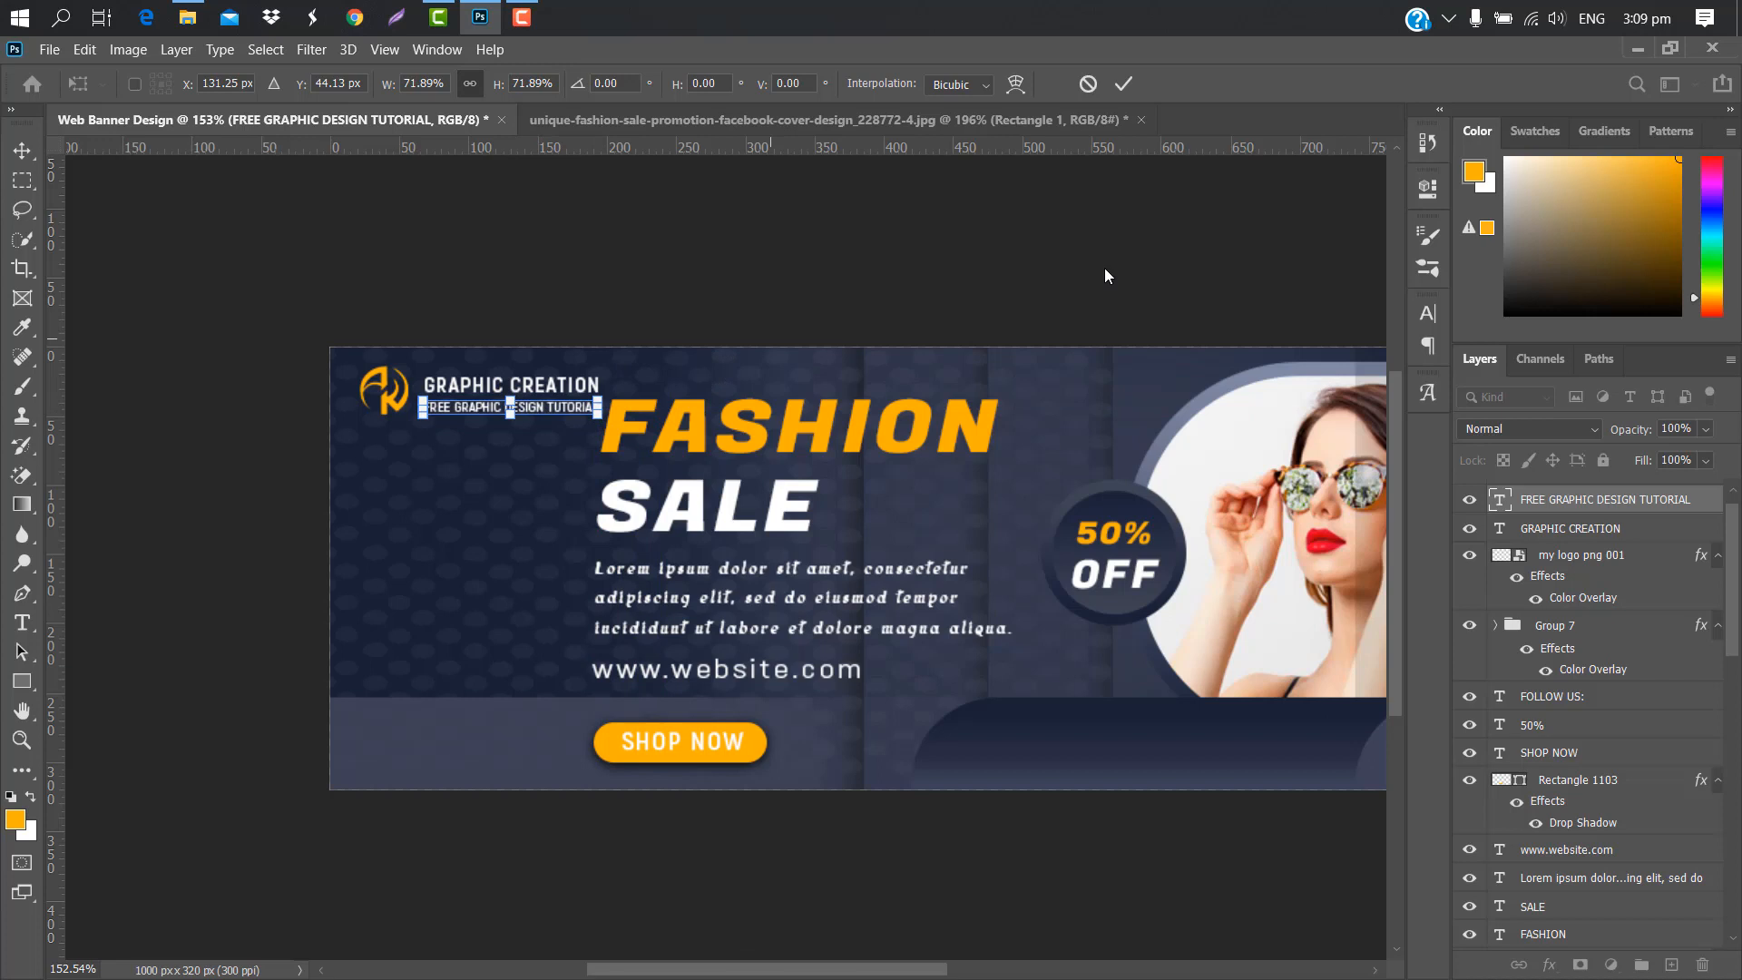
{"action": "left_click", "coordinate": [1124, 84]}
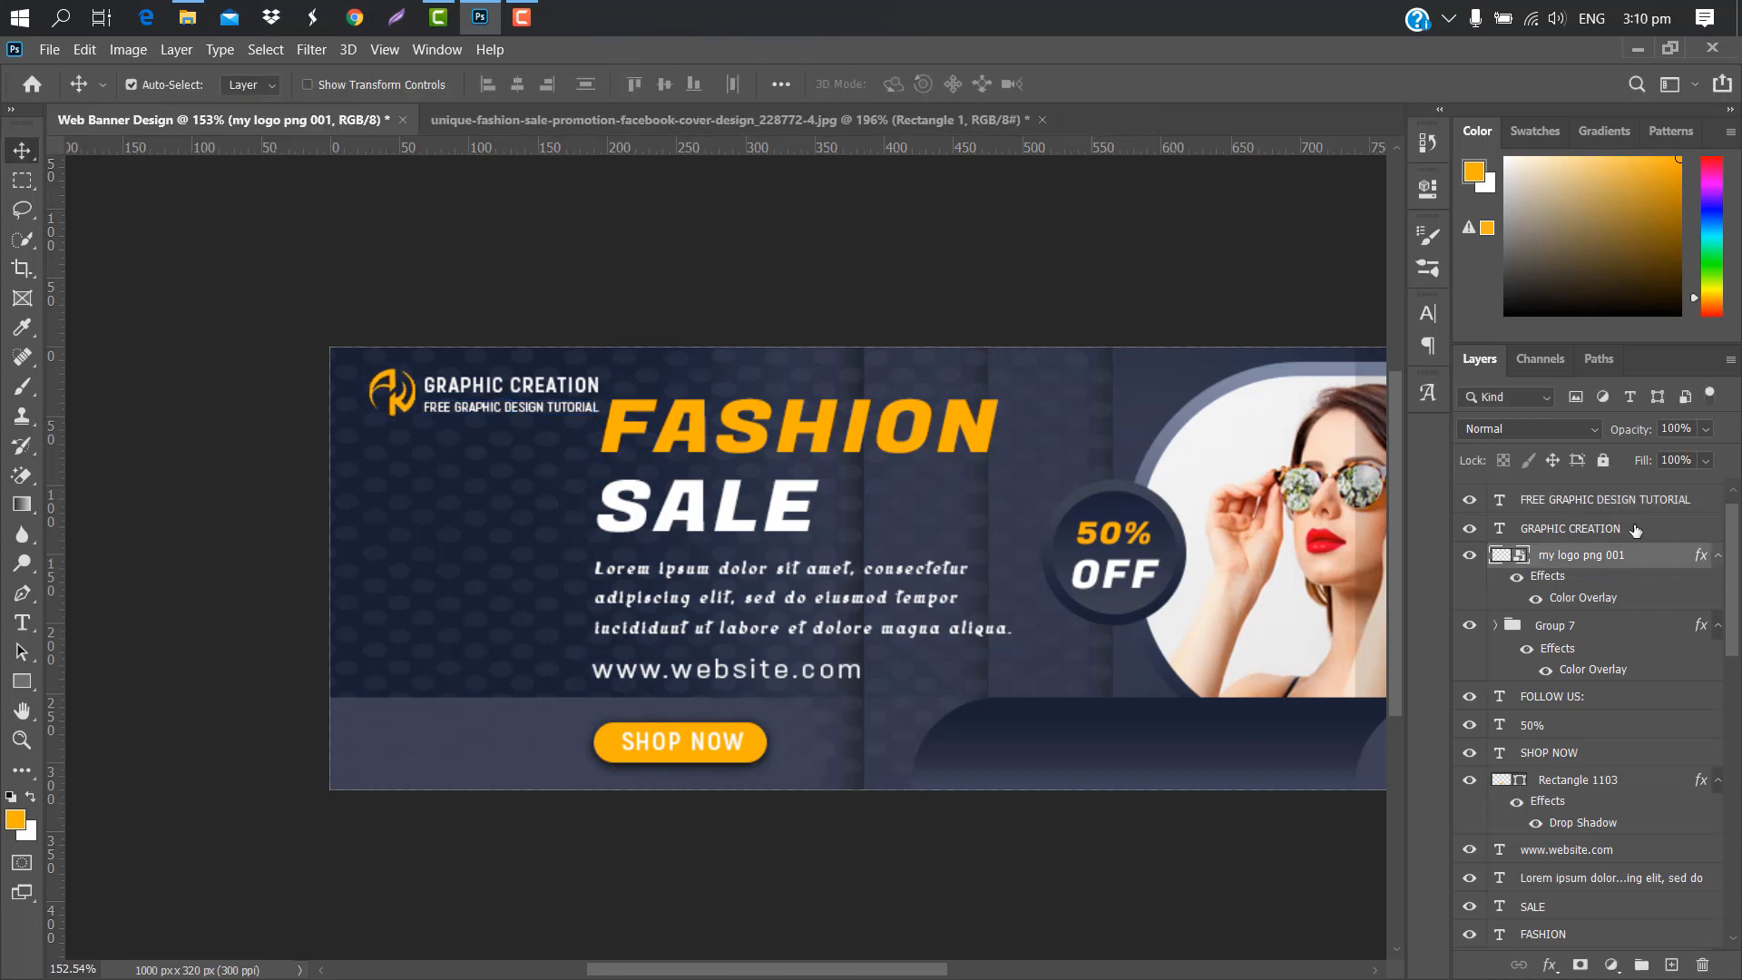
- Scale the logo, GRAPHIC CREATION text and tagline together to about 103.36% and shift them closer to the banner's left edge
{"action": "left_click", "coordinate": [1636, 530], "text": "shift"}
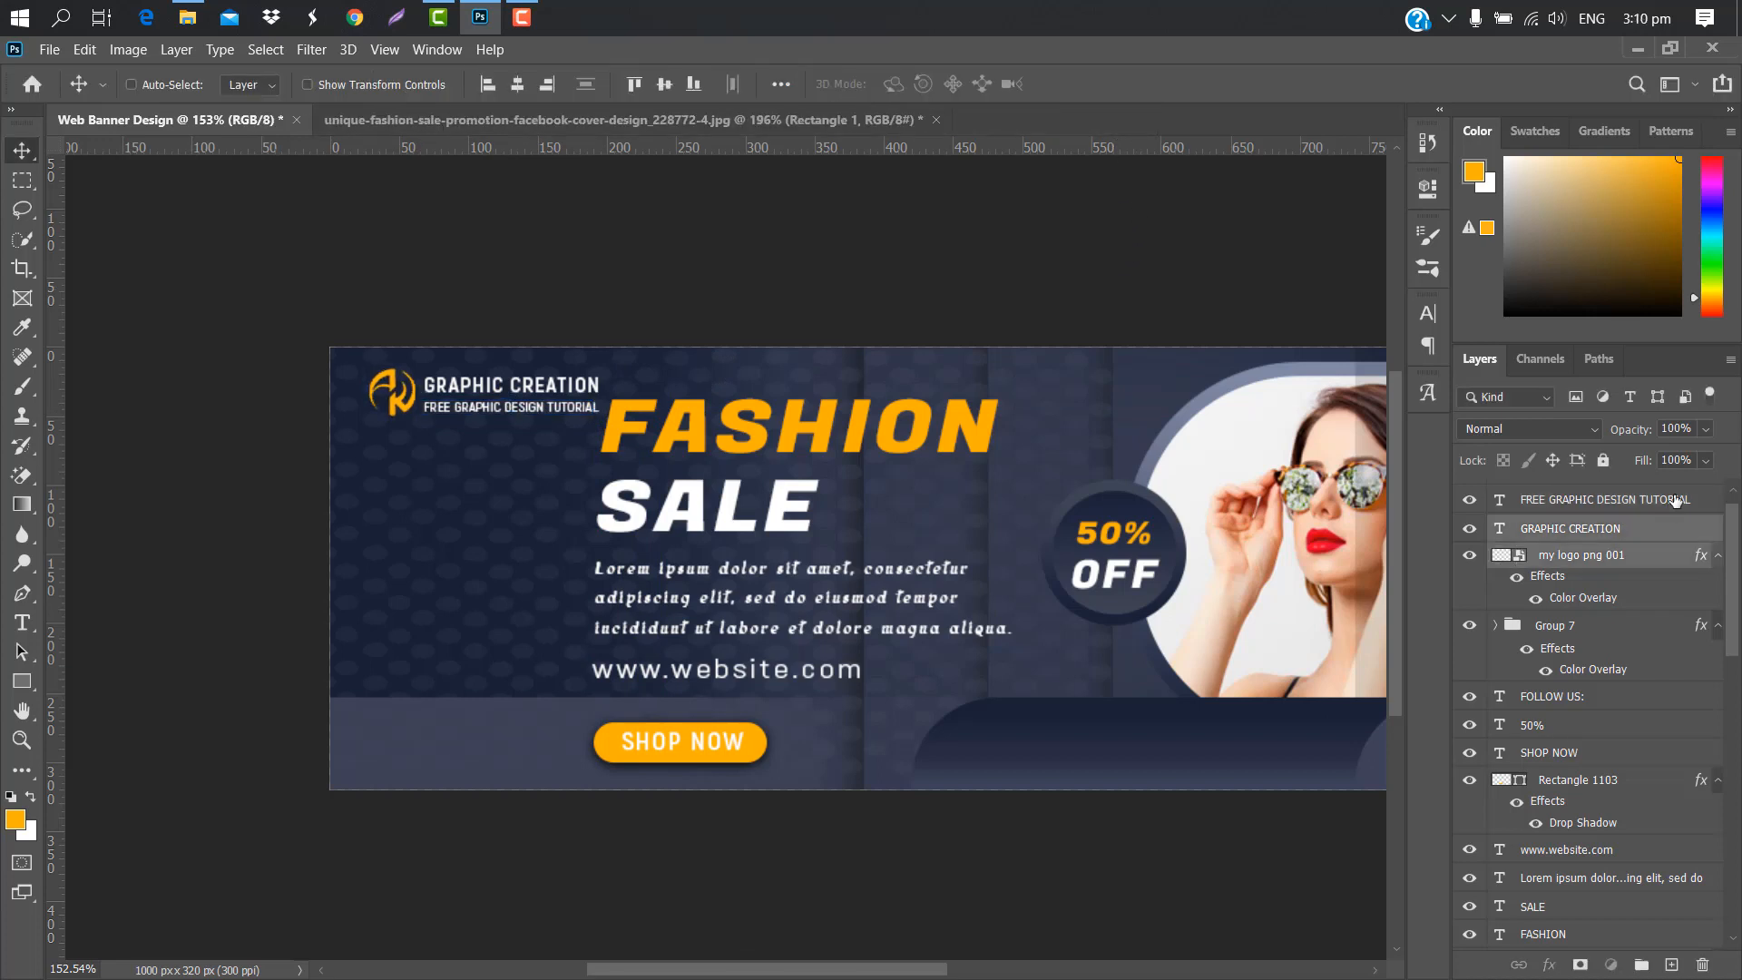
{"action": "left_click", "coordinate": [1674, 500], "text": "shift"}
{"action": "key", "text": "ctrl+t"}
{"action": "left_click_drag", "start_coordinate": [565, 400], "coordinate": [562, 400]}
{"action": "left_click", "coordinate": [1124, 84]}
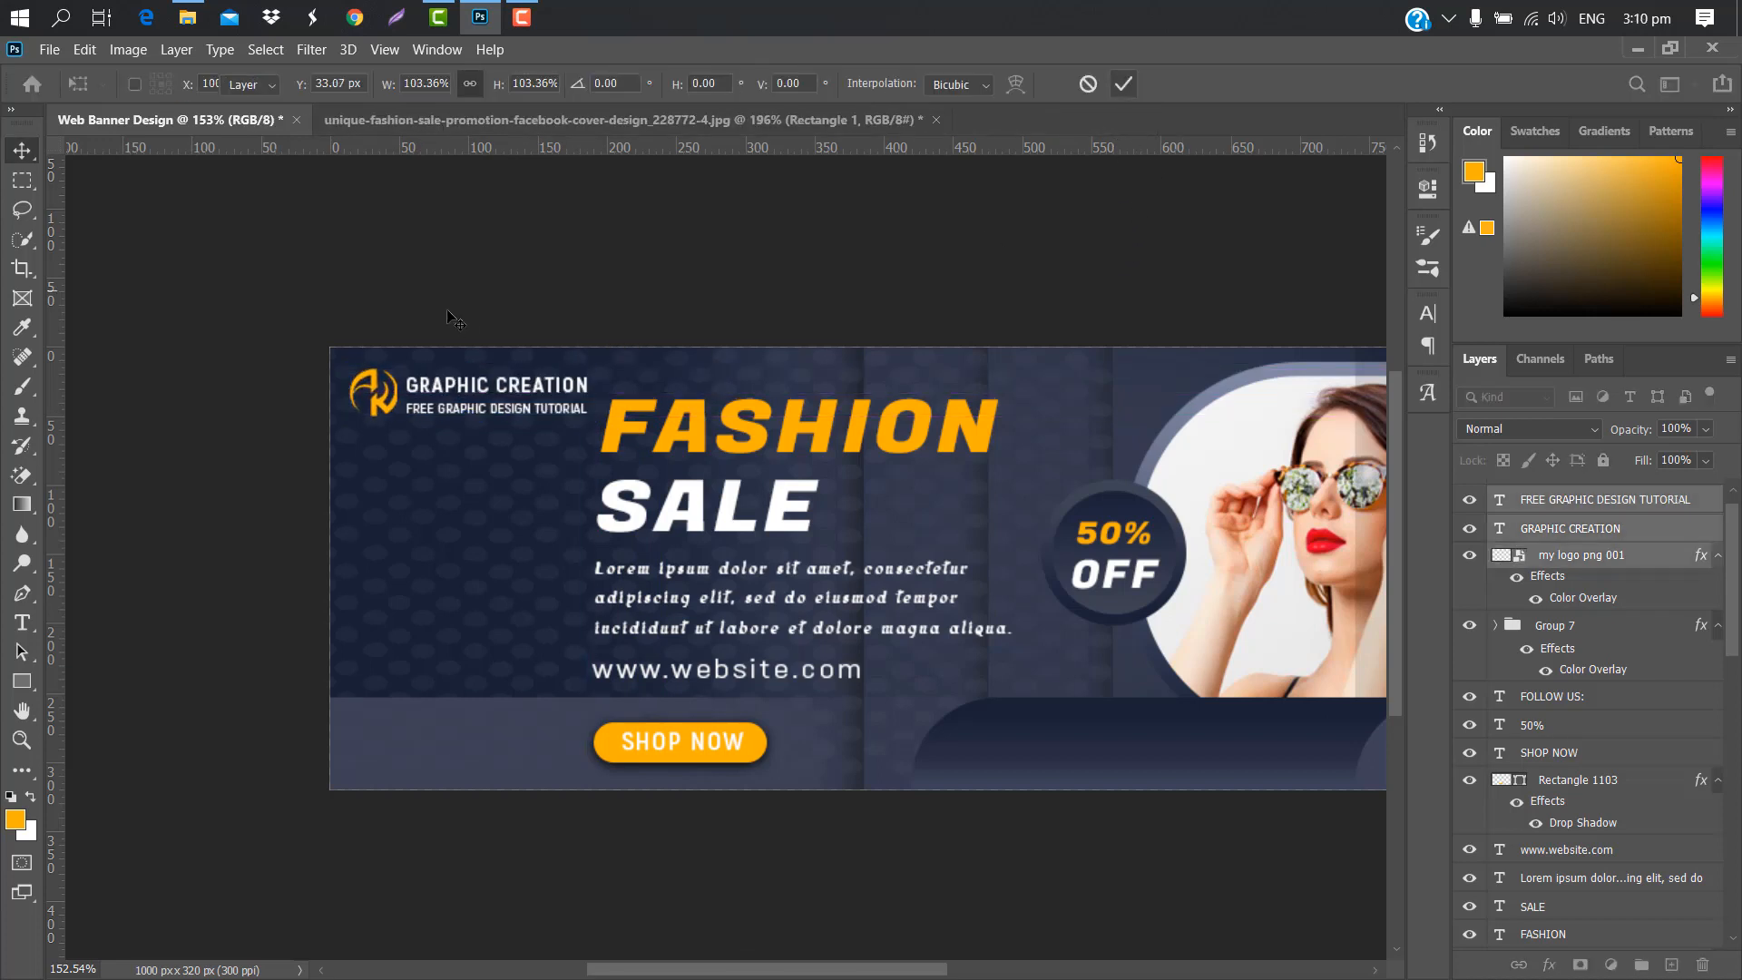
{"action": "scroll", "coordinate": [497, 291], "scroll_direction": "down", "scroll_amount": 3}
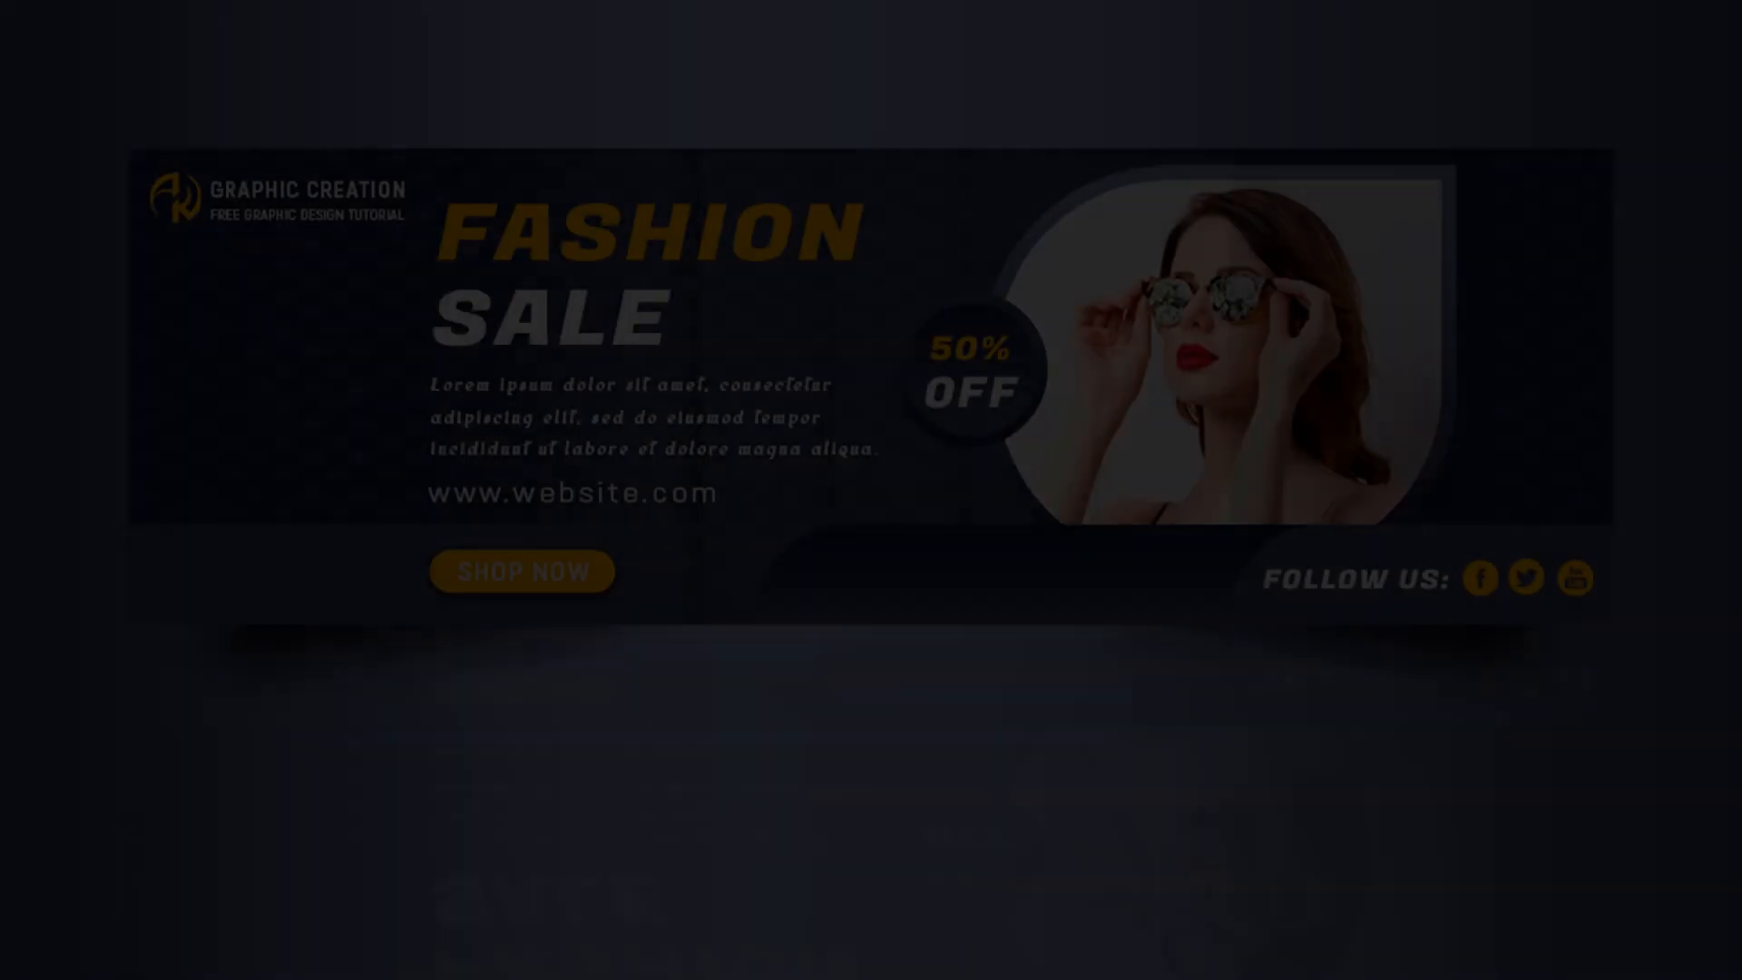